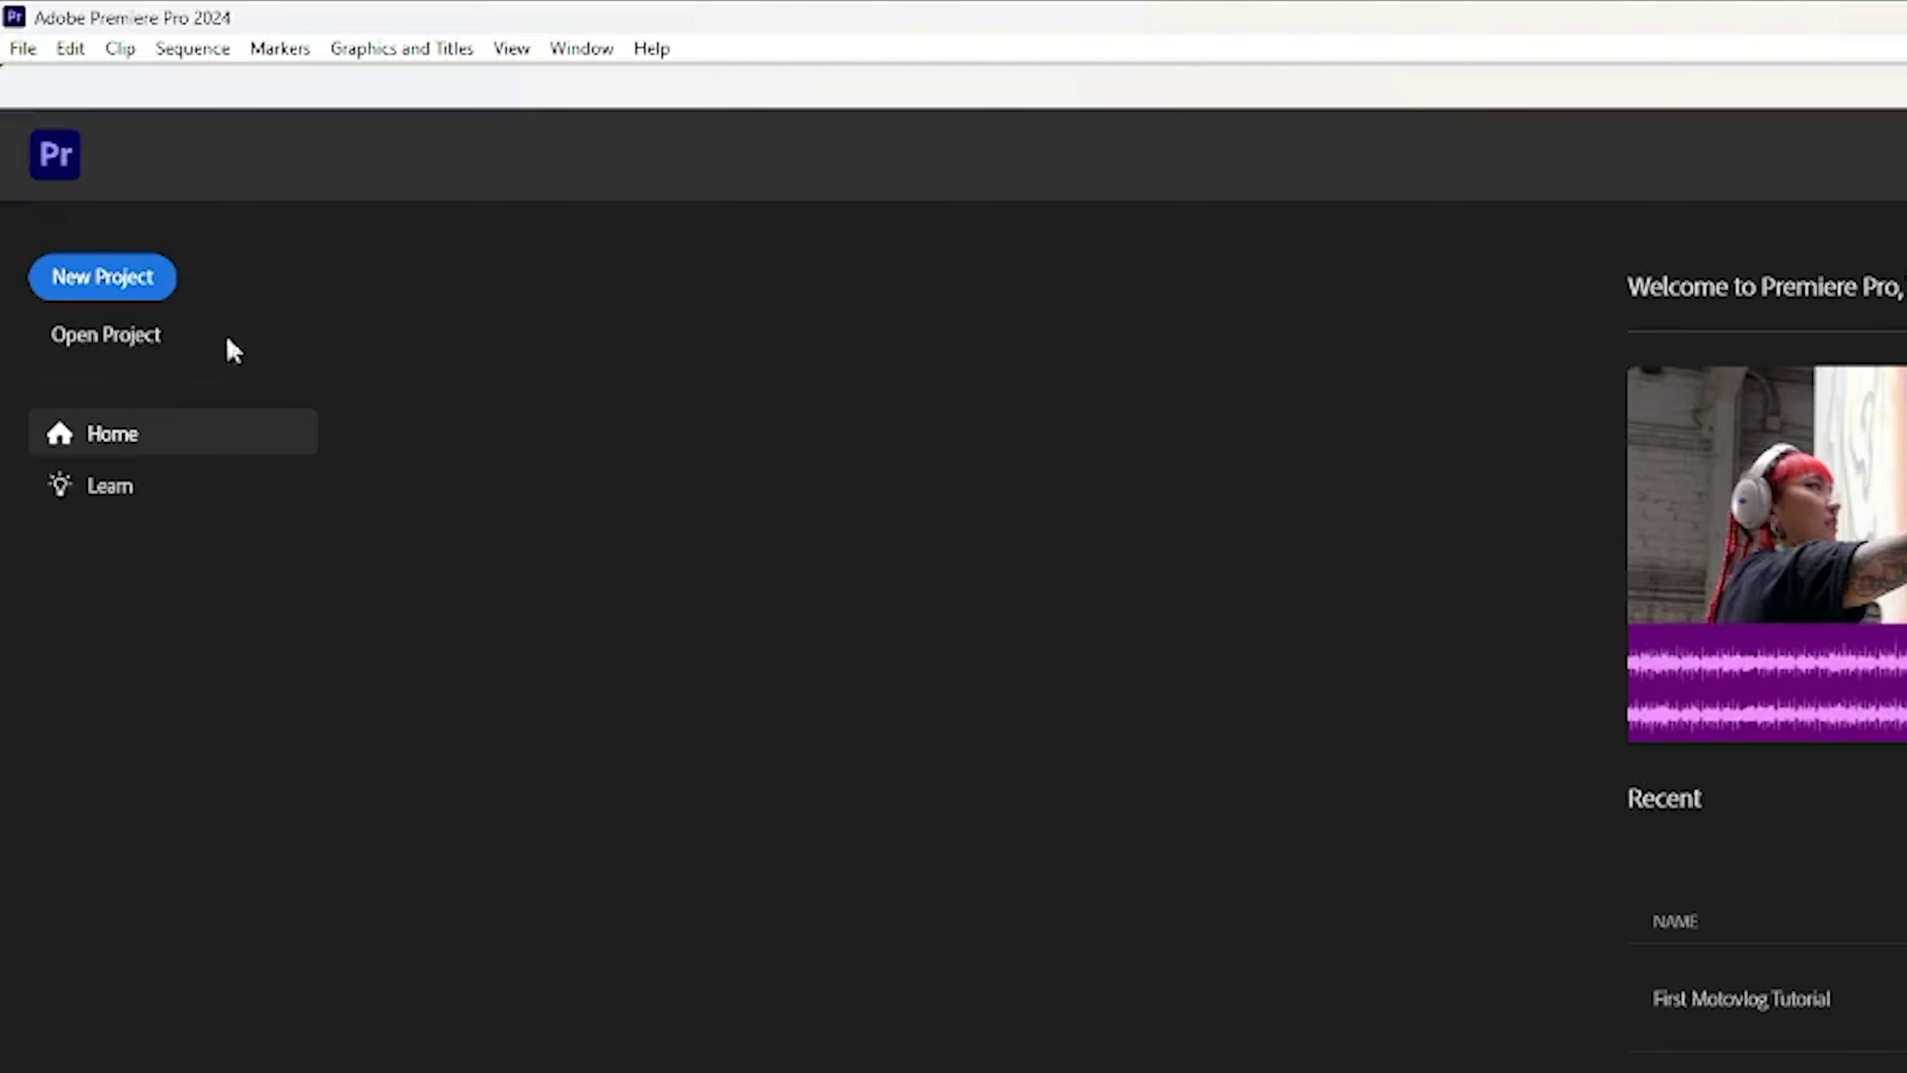
# Start a new project and leave its project template set to None.
pyautogui.click(141, 293)
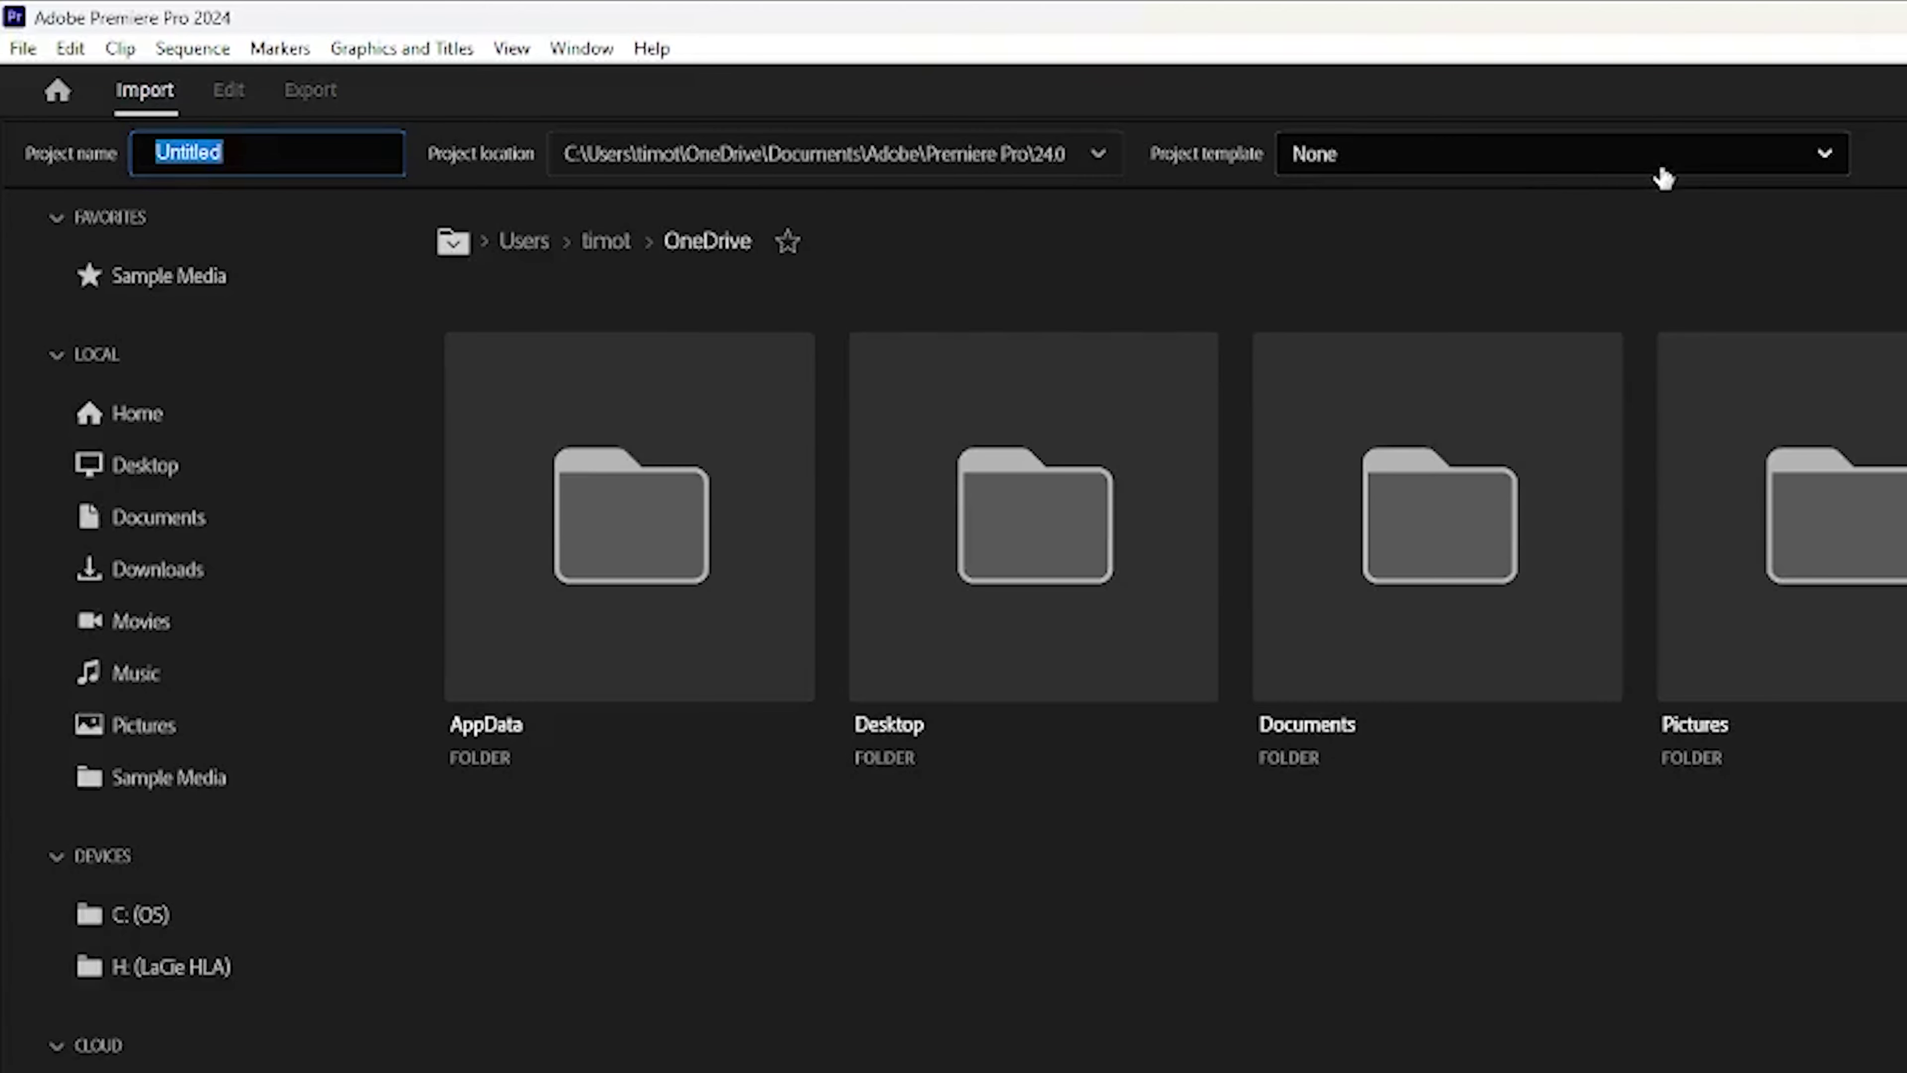
pyautogui.click(1663, 178)
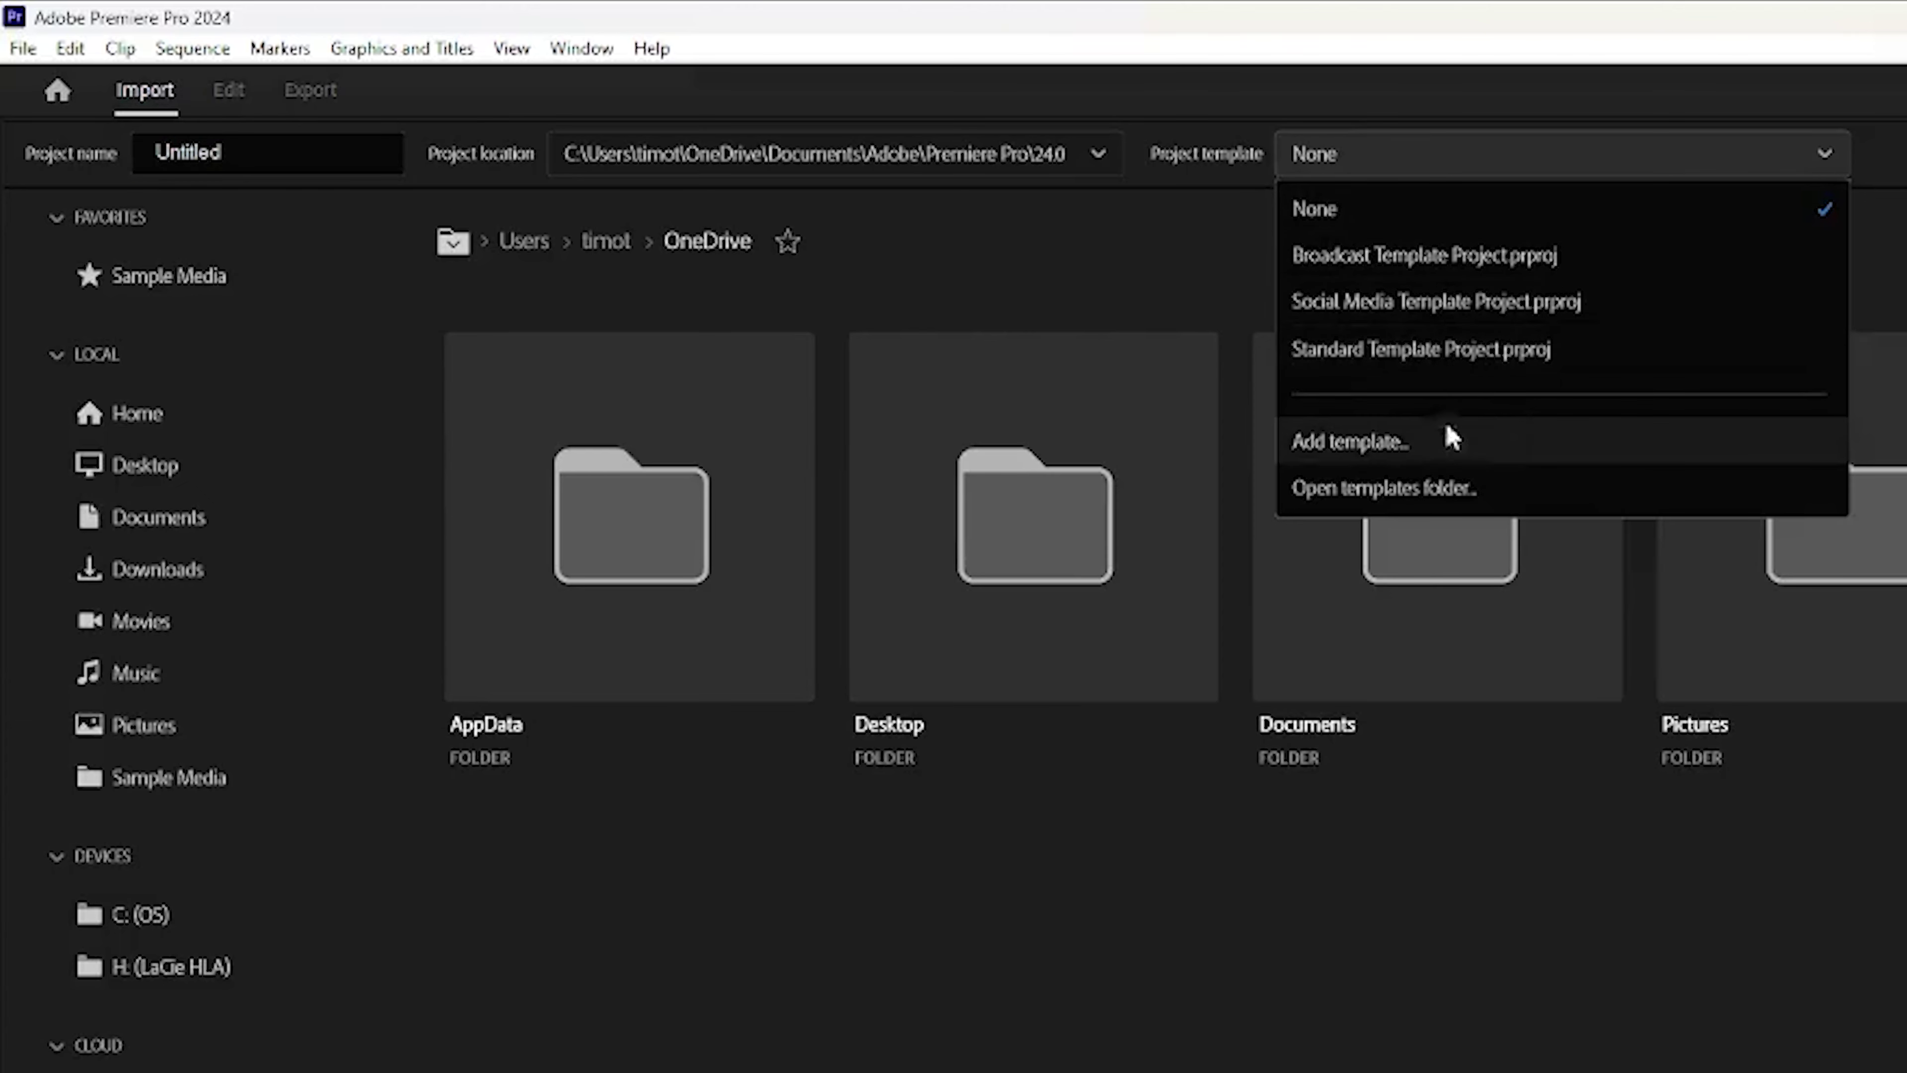
pyautogui.click(1450, 171)
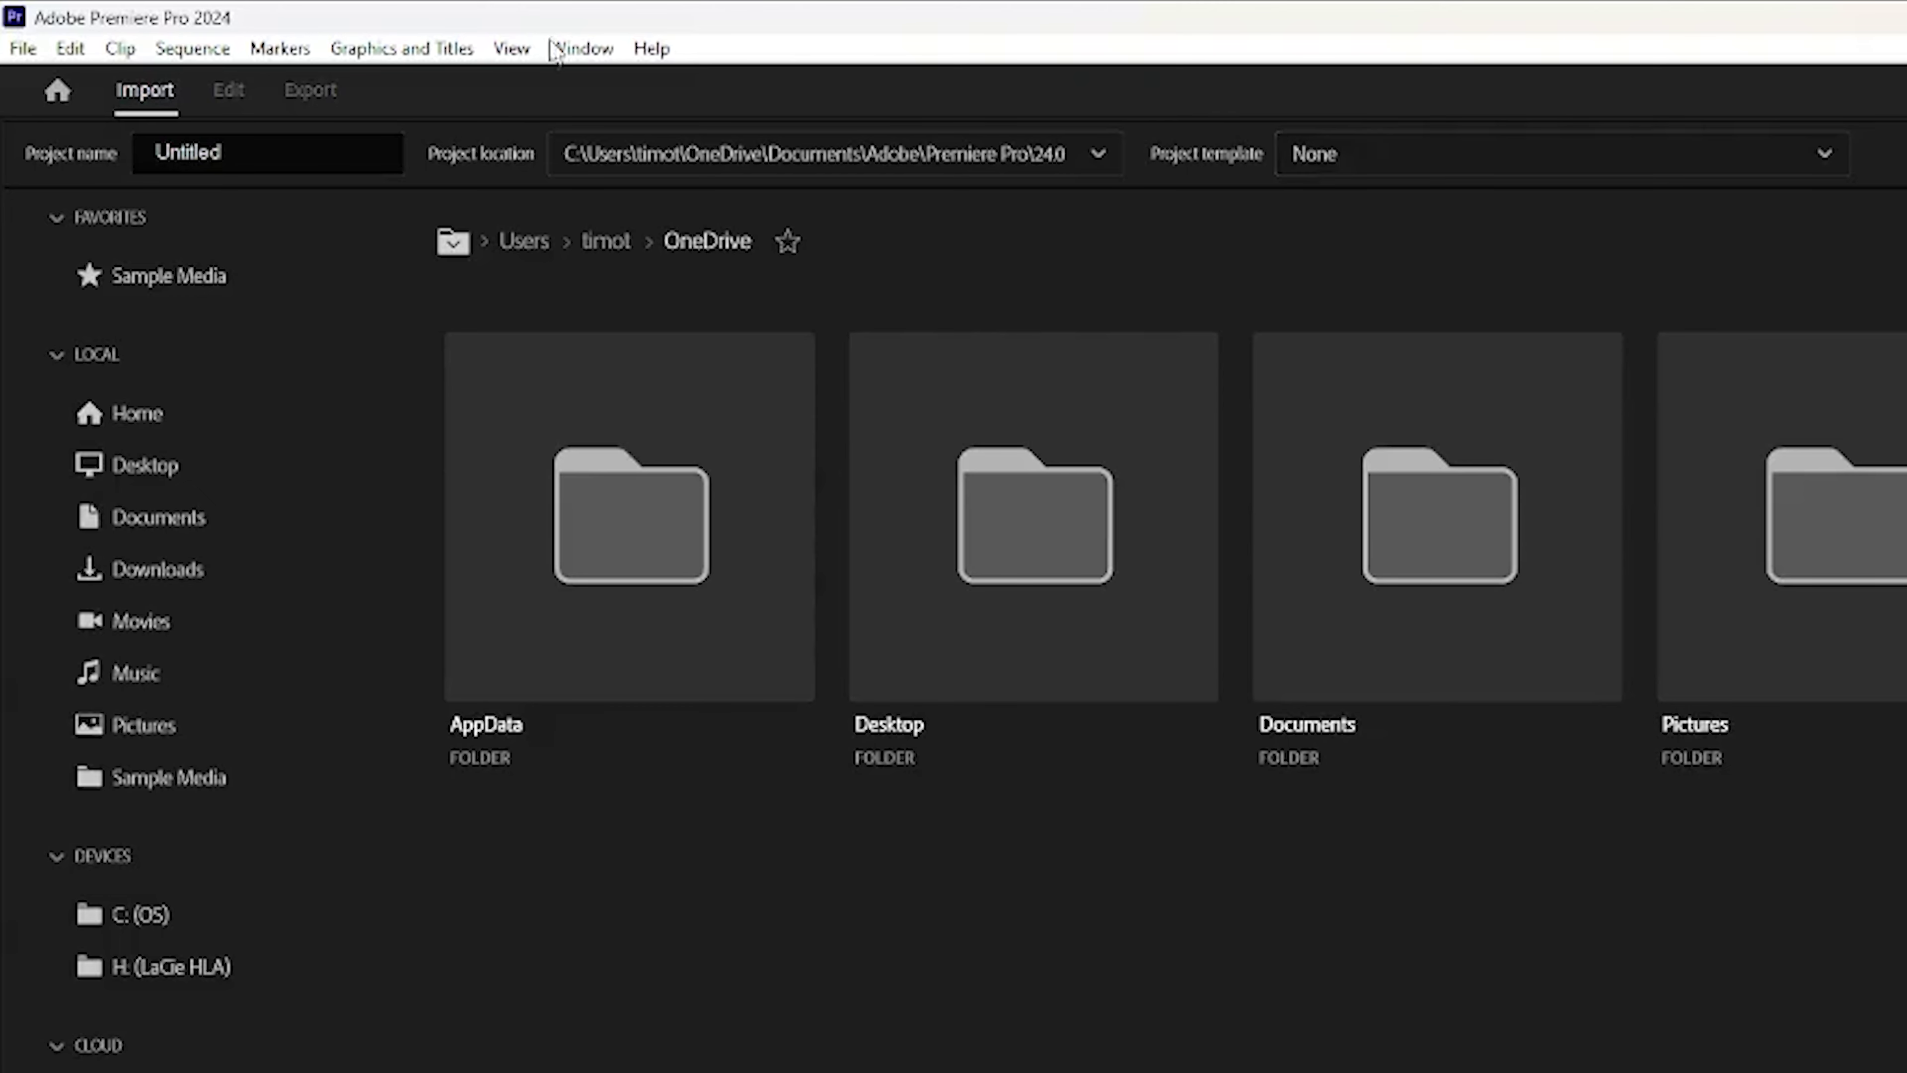
# Name the project First Motovlog Tutorial and create it, replacing the existing project of the same name.
pyautogui.click(308, 156)
pyautogui.moveTo(230, 154); pyautogui.dragTo(98, 156)
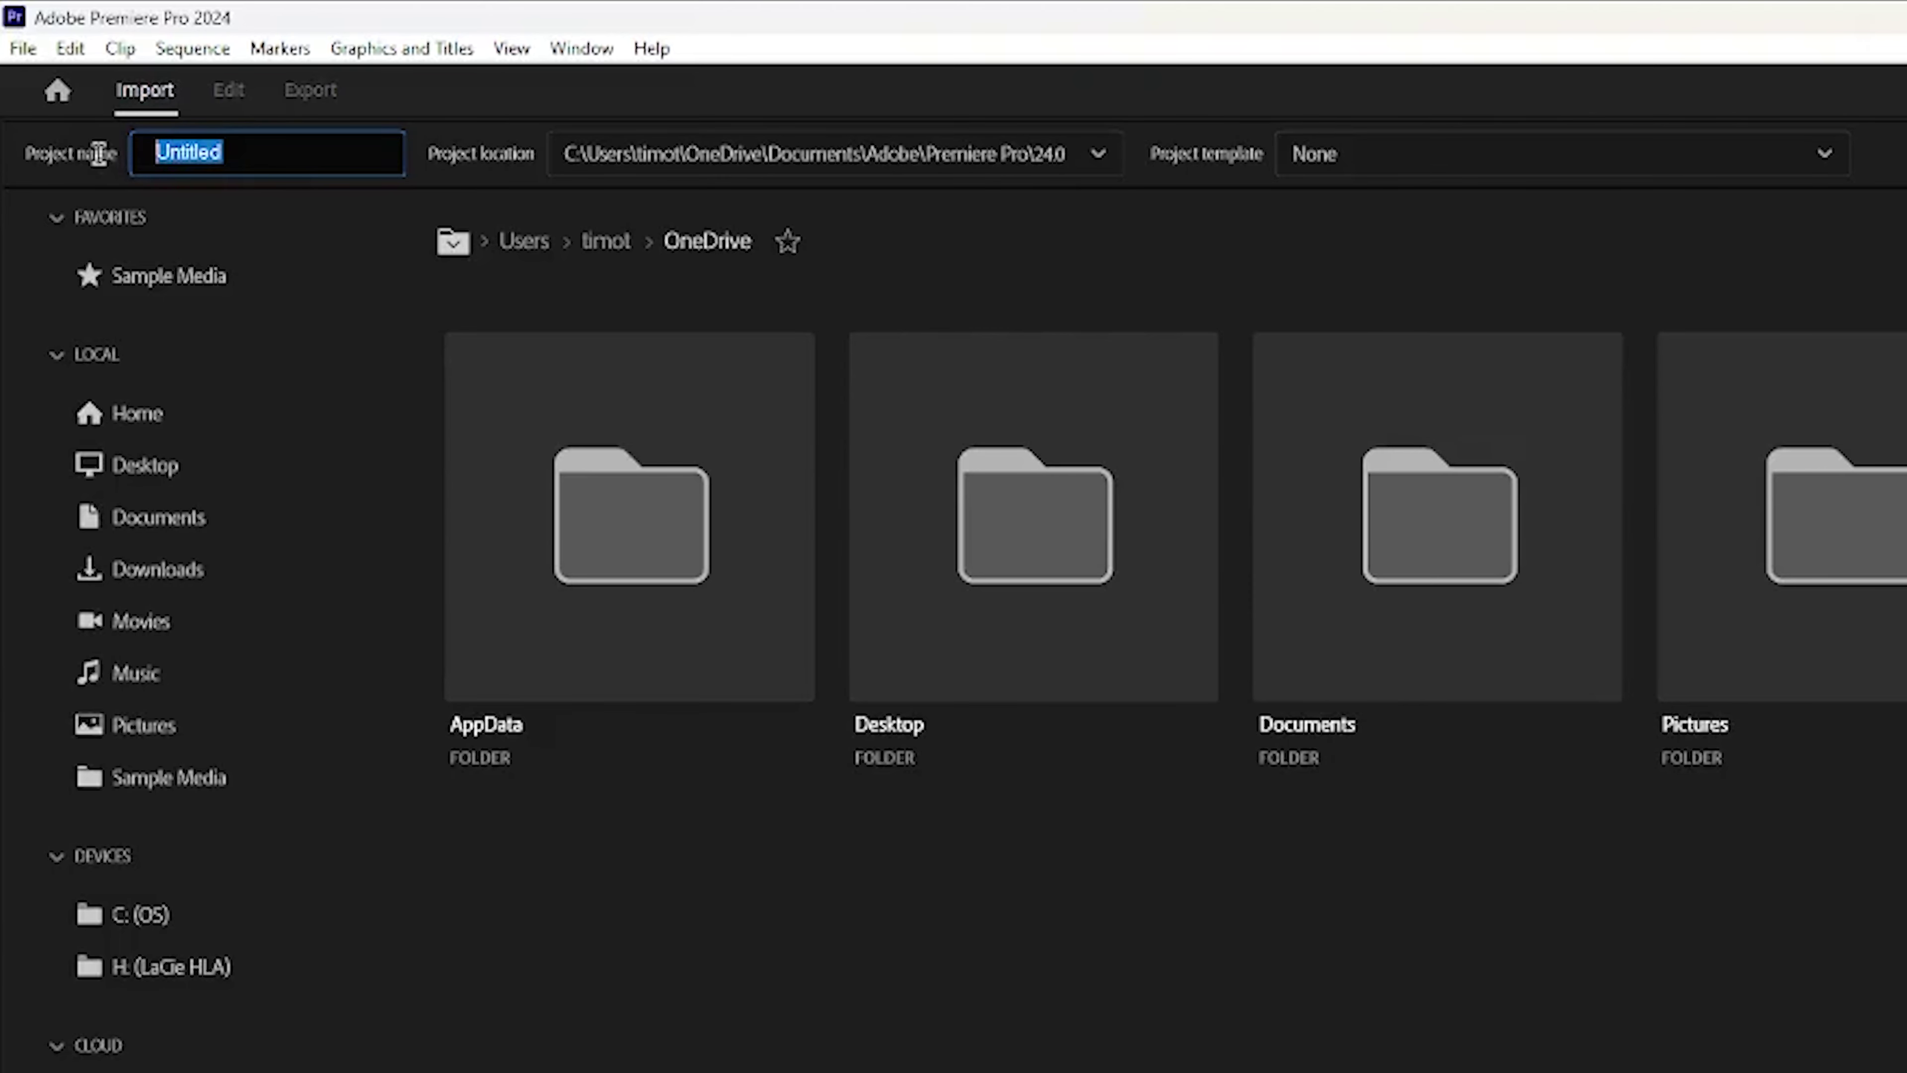
pyautogui.write('First Moto')
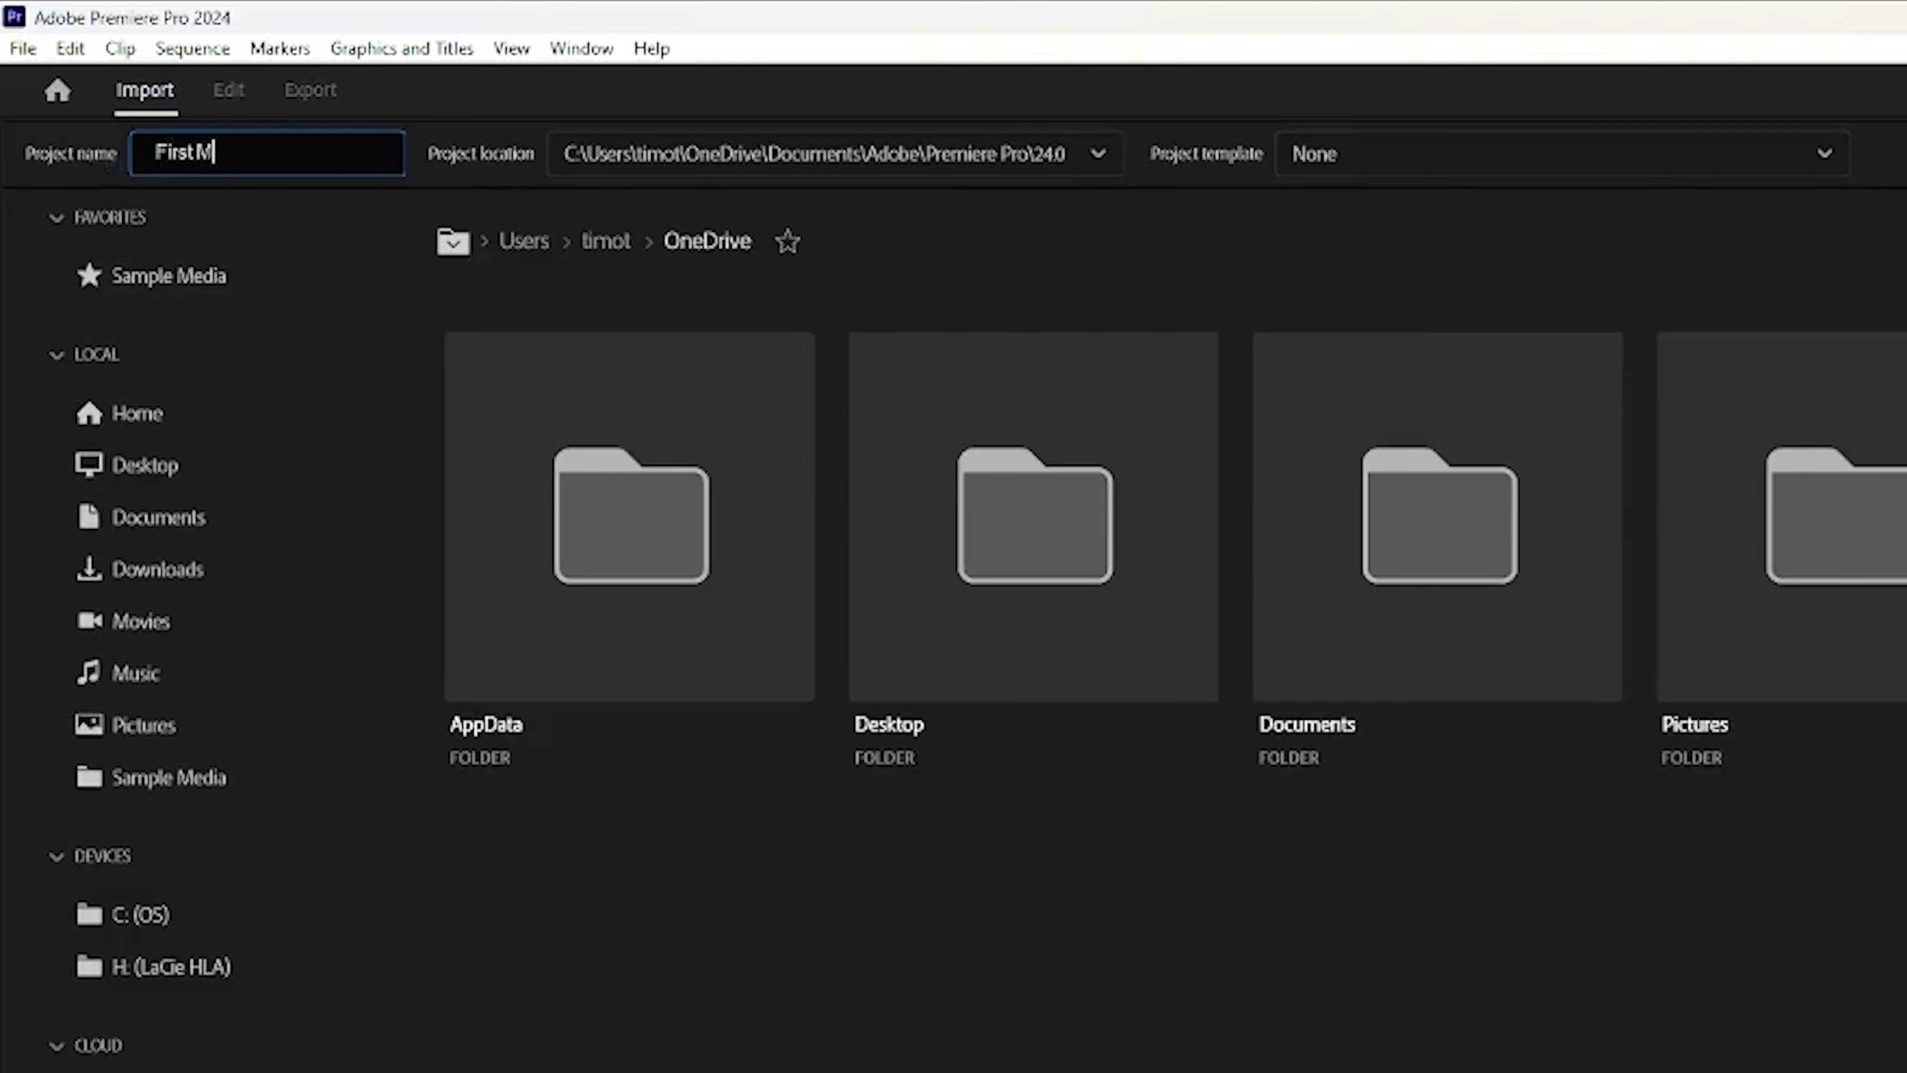
pyautogui.write('vlog Tutorial')
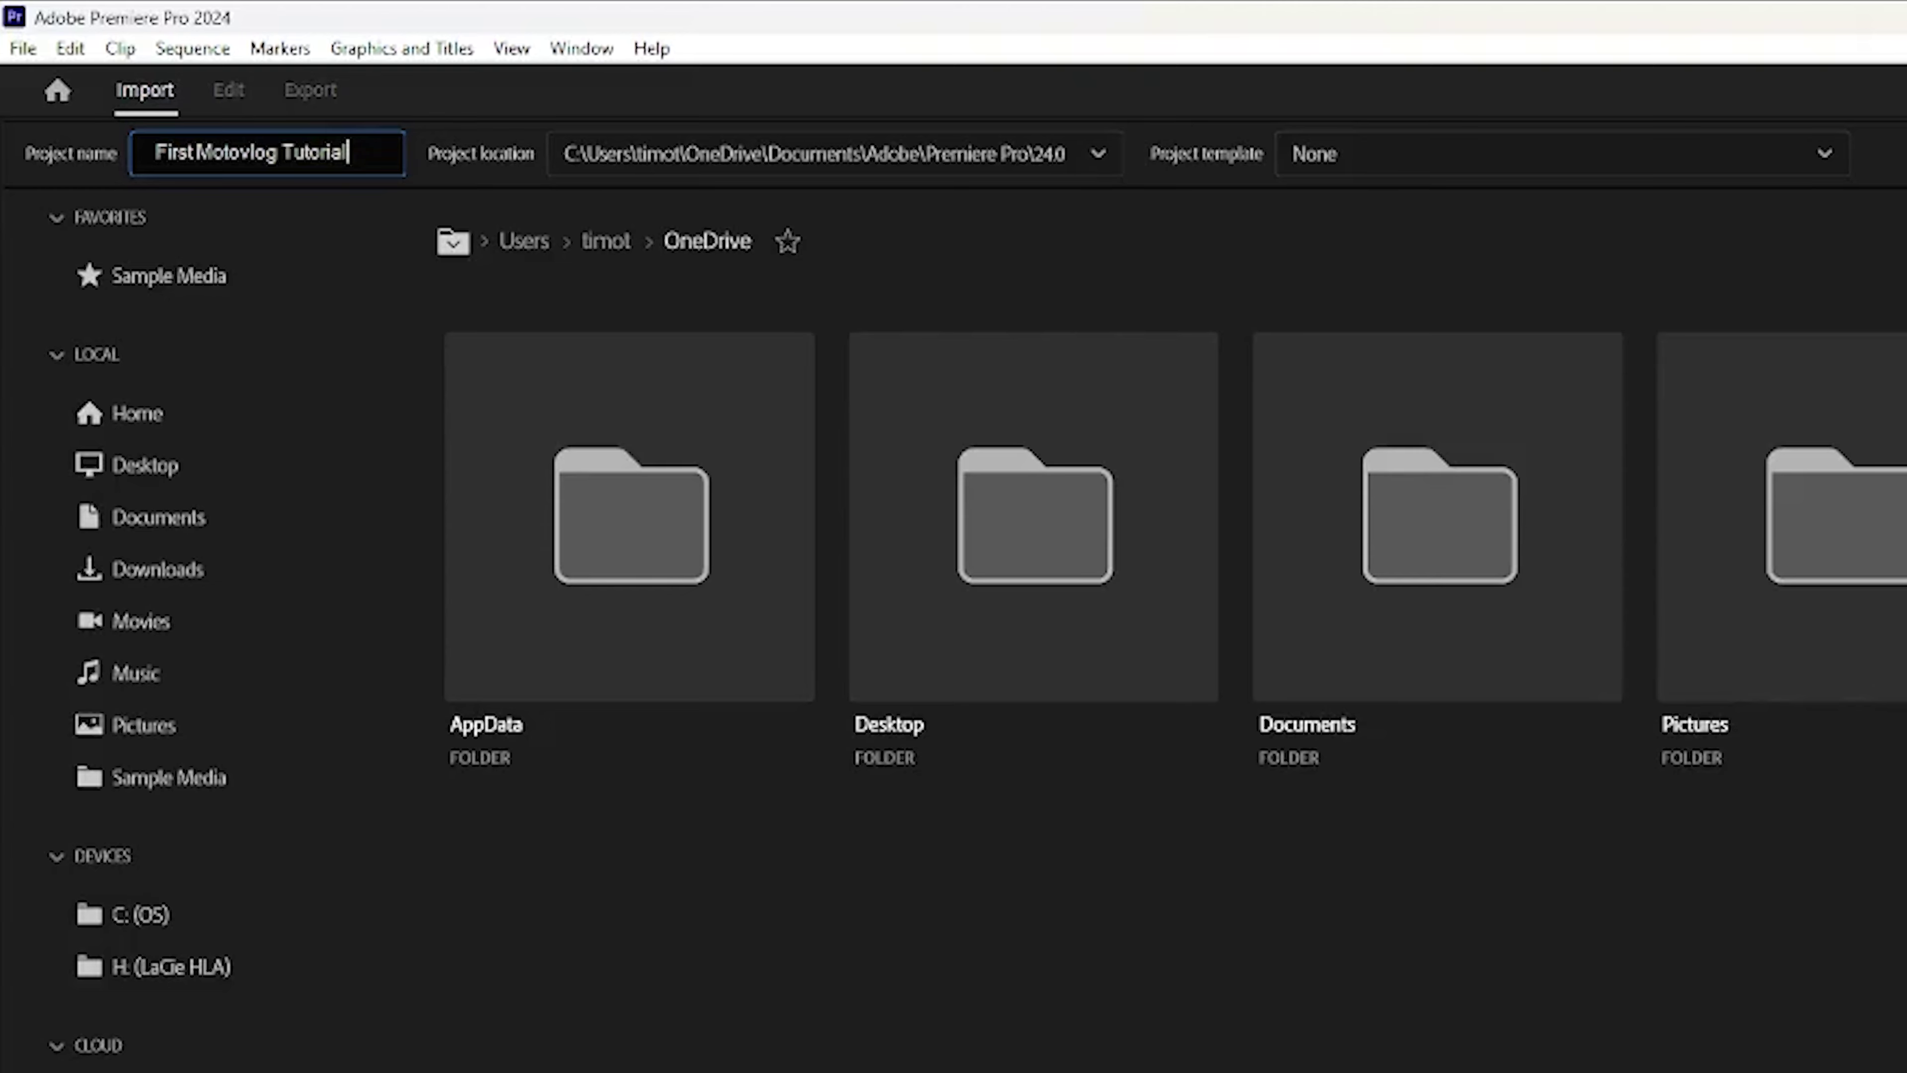
pyautogui.press('Return')
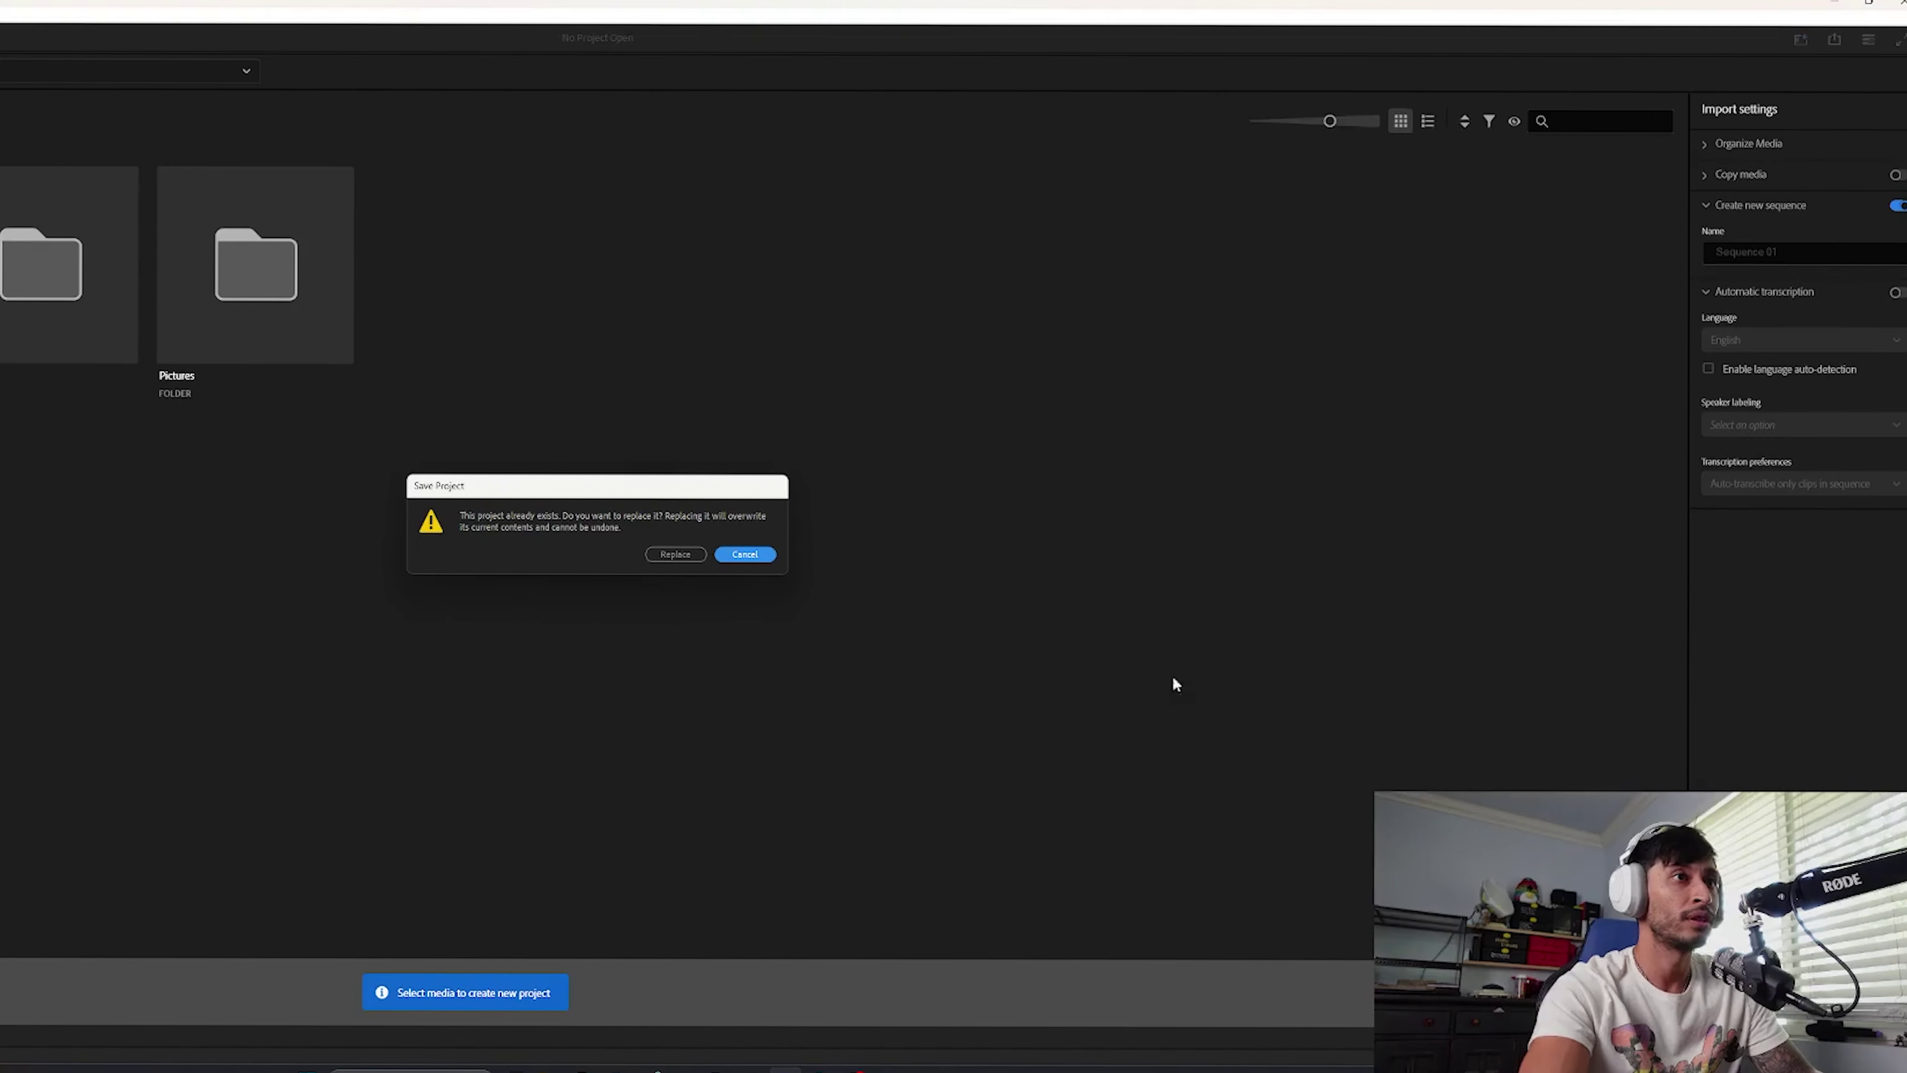
pyautogui.click(676, 554)
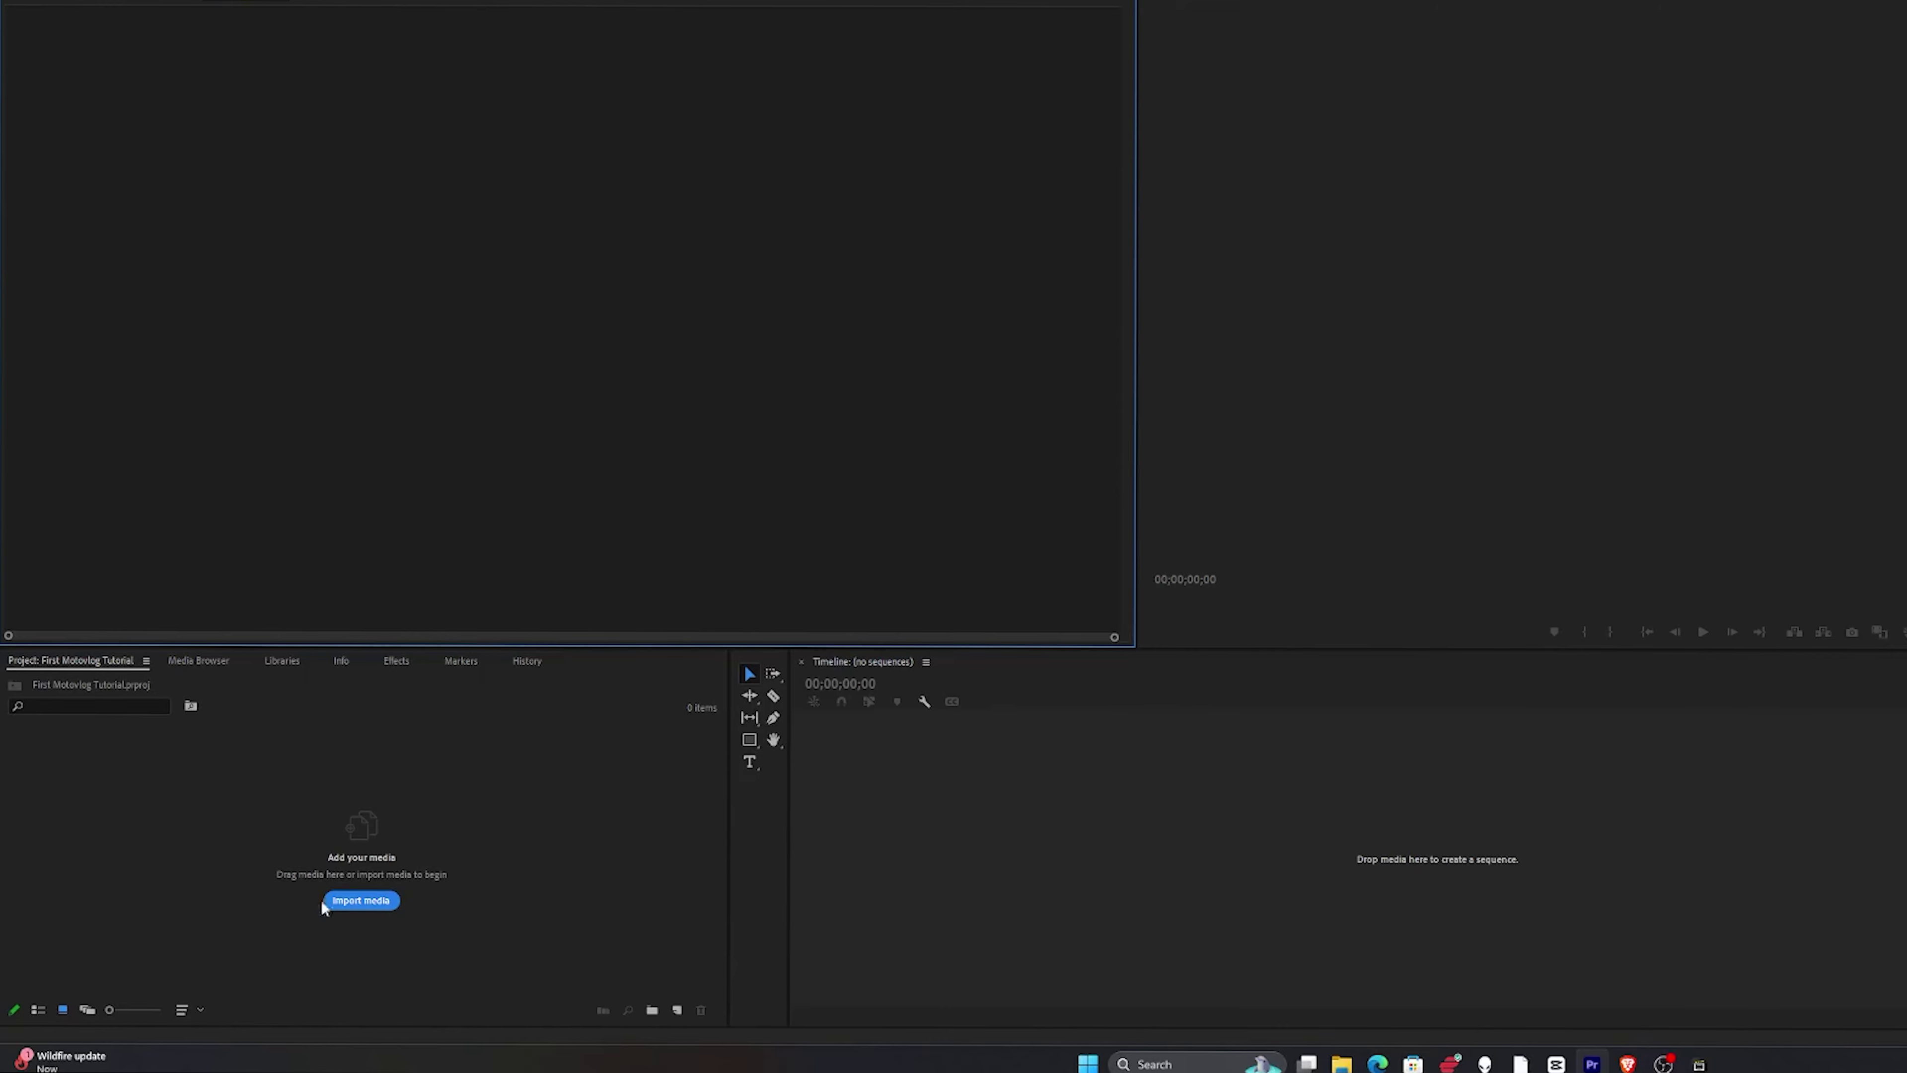
# Create three bins in the project named GoPro, Insta360 and Audio.
pyautogui.click(653, 1010)
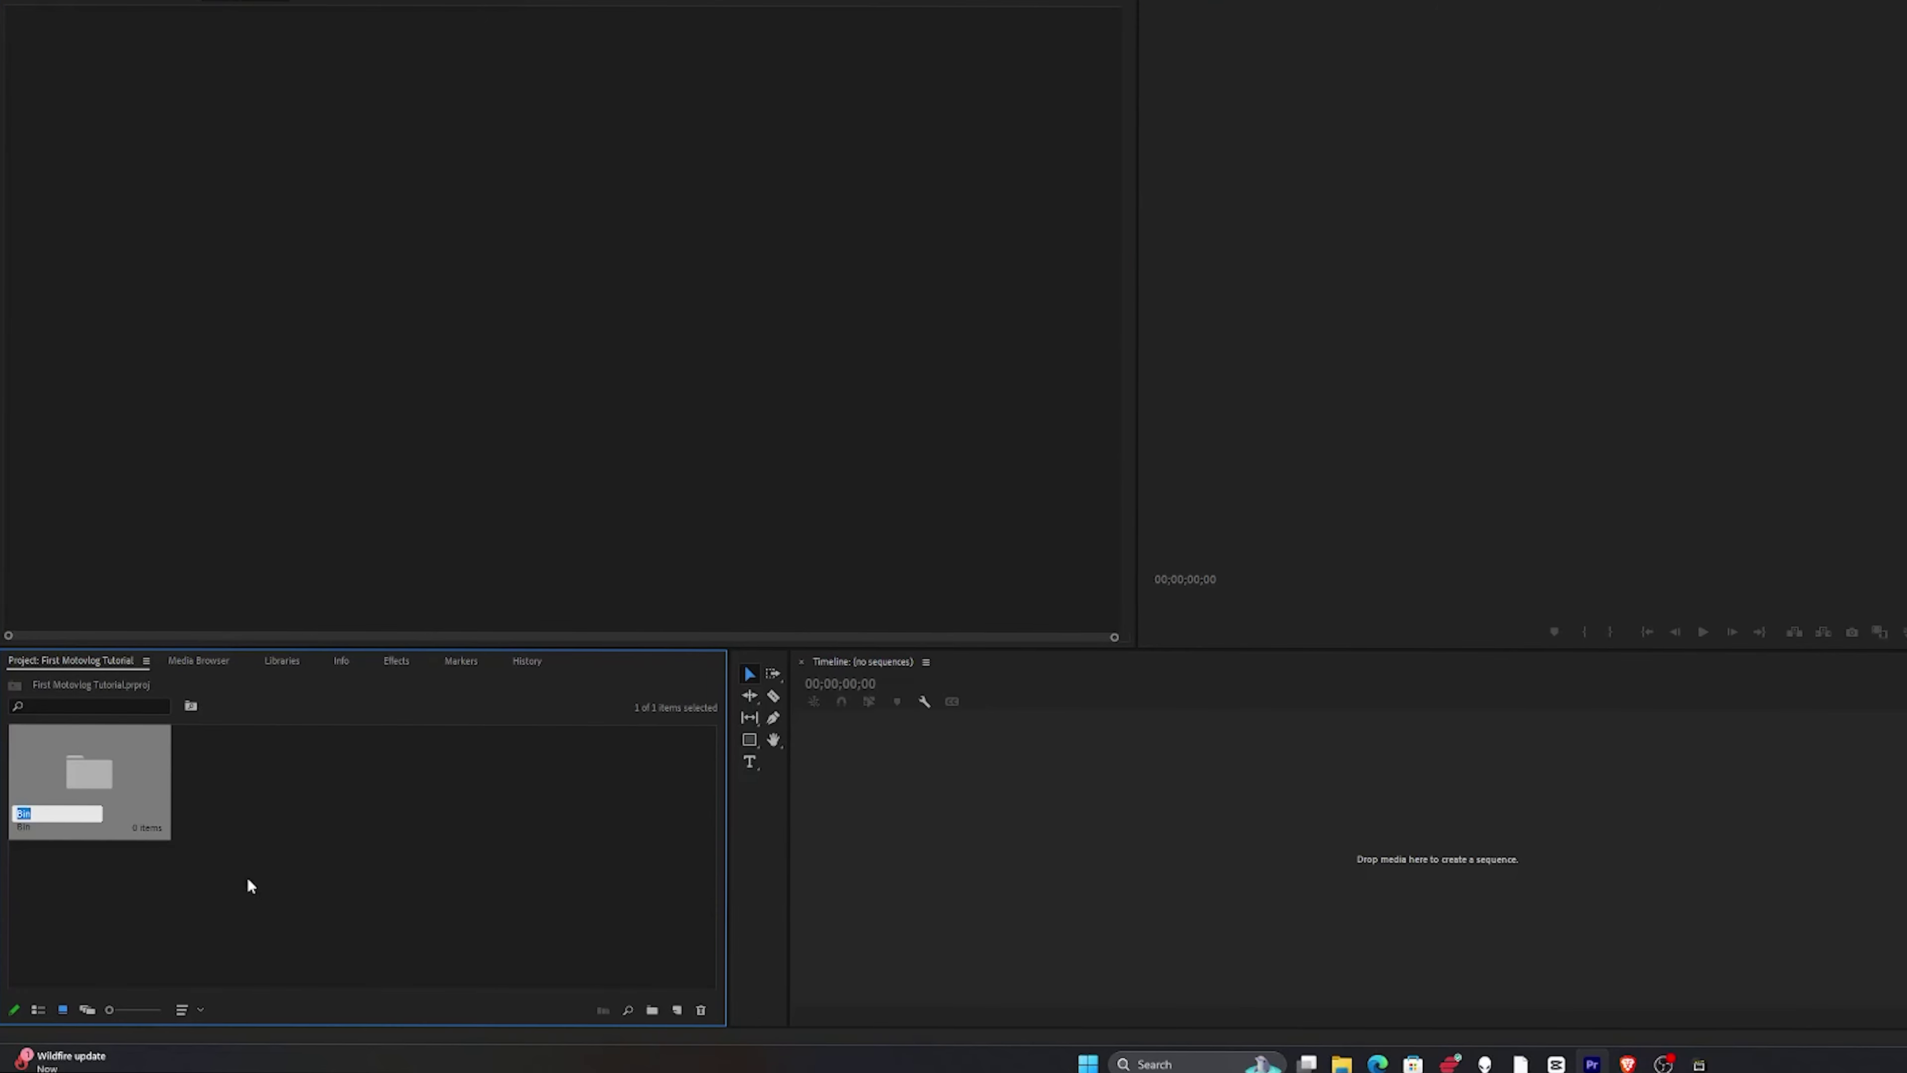
pyautogui.write('Gu')
pyautogui.press('Return')
pyautogui.hotkey('ctrl', '/')
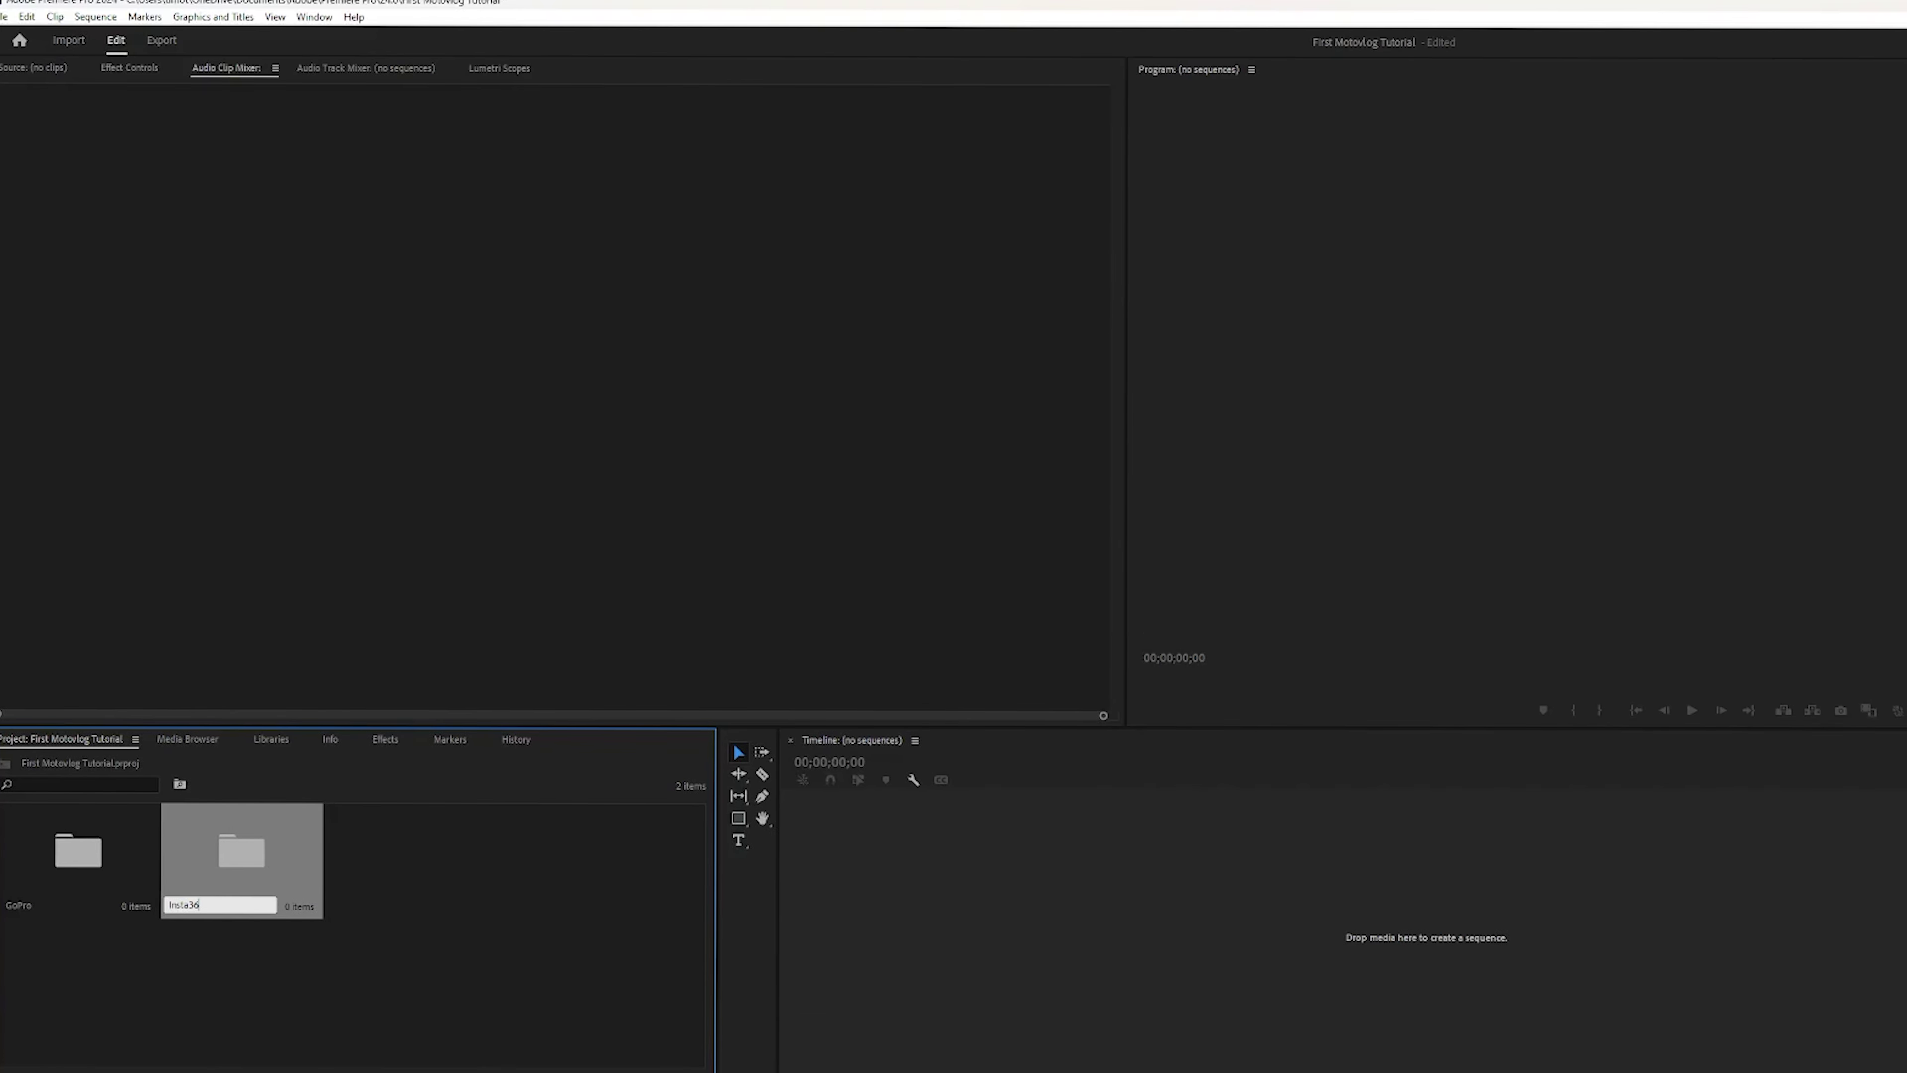
pyautogui.press('Return')
pyautogui.click(653, 1012)
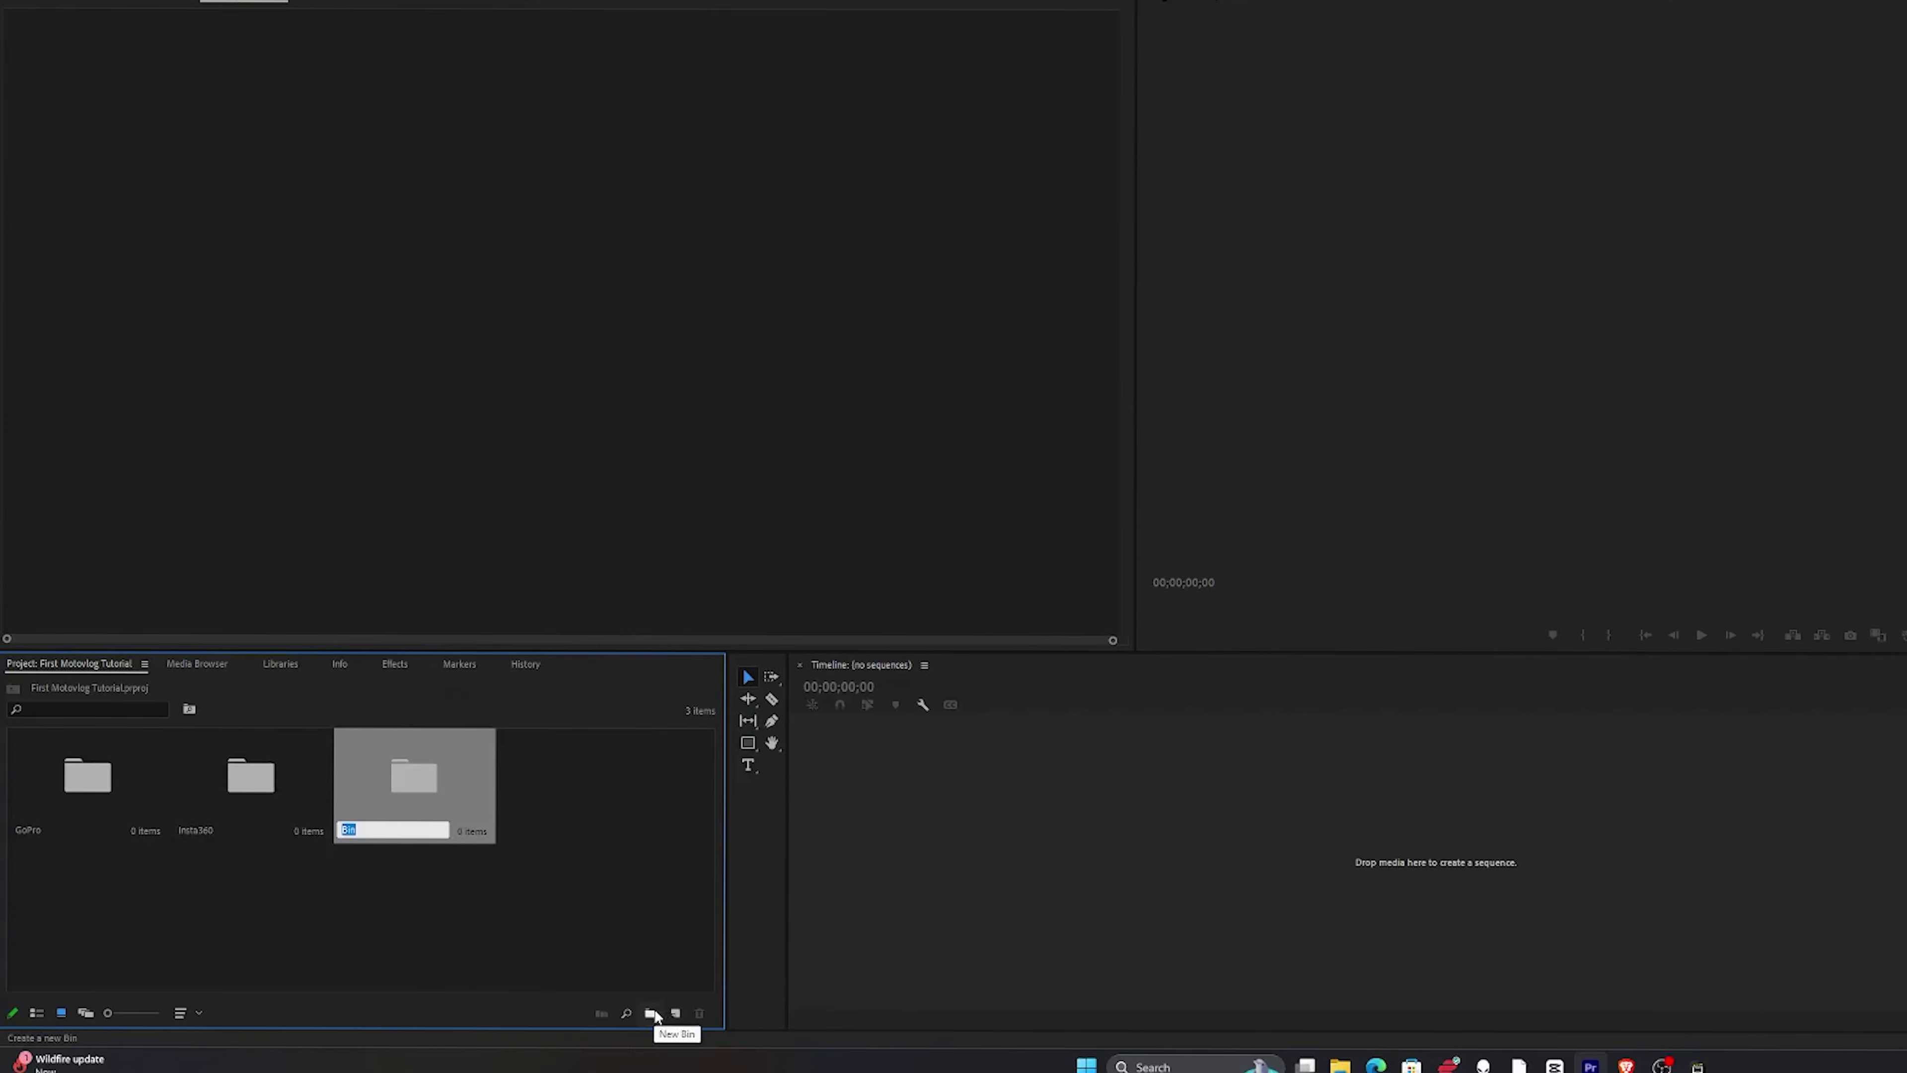
pyautogui.write('Audio')
pyautogui.click(551, 919)
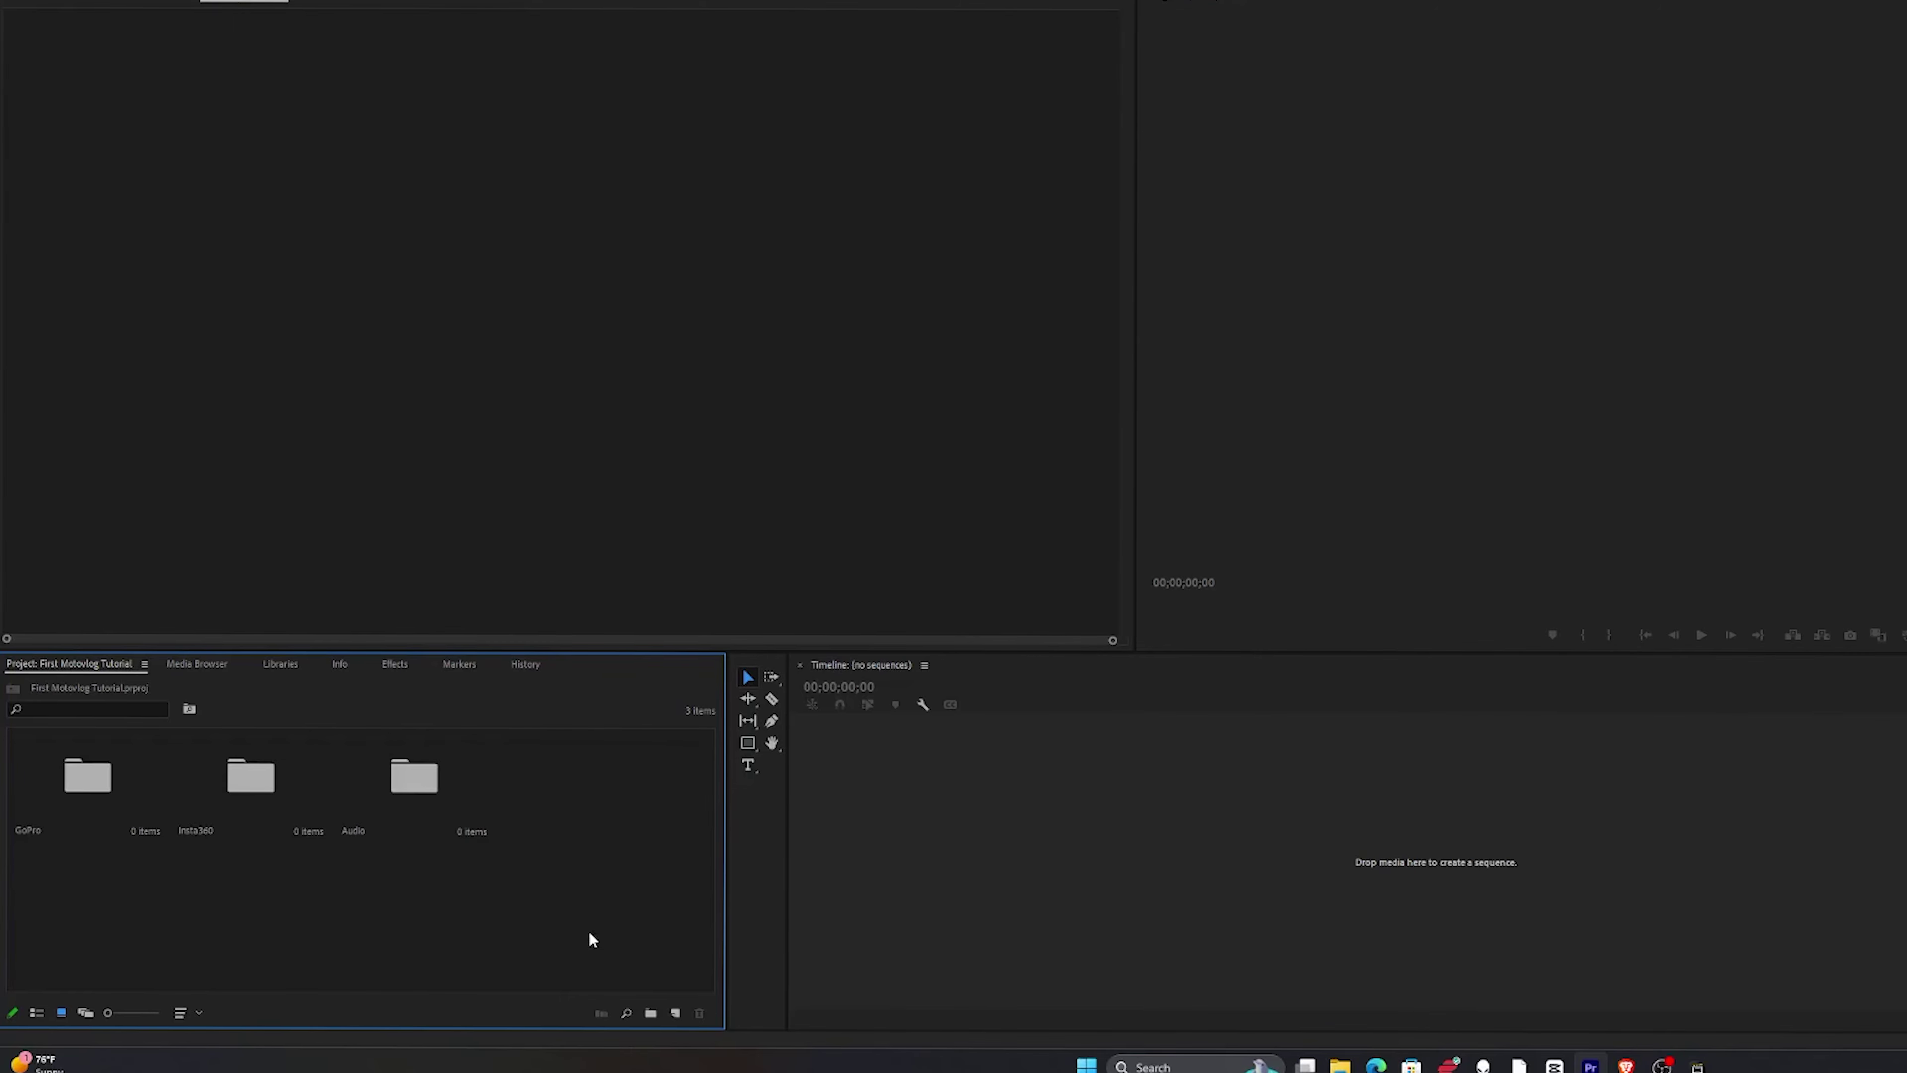
# Import the video GX010924 from the Edit First Motovlog GoPro folder into the GoPro bin.
pyautogui.doubleClick(102, 784)
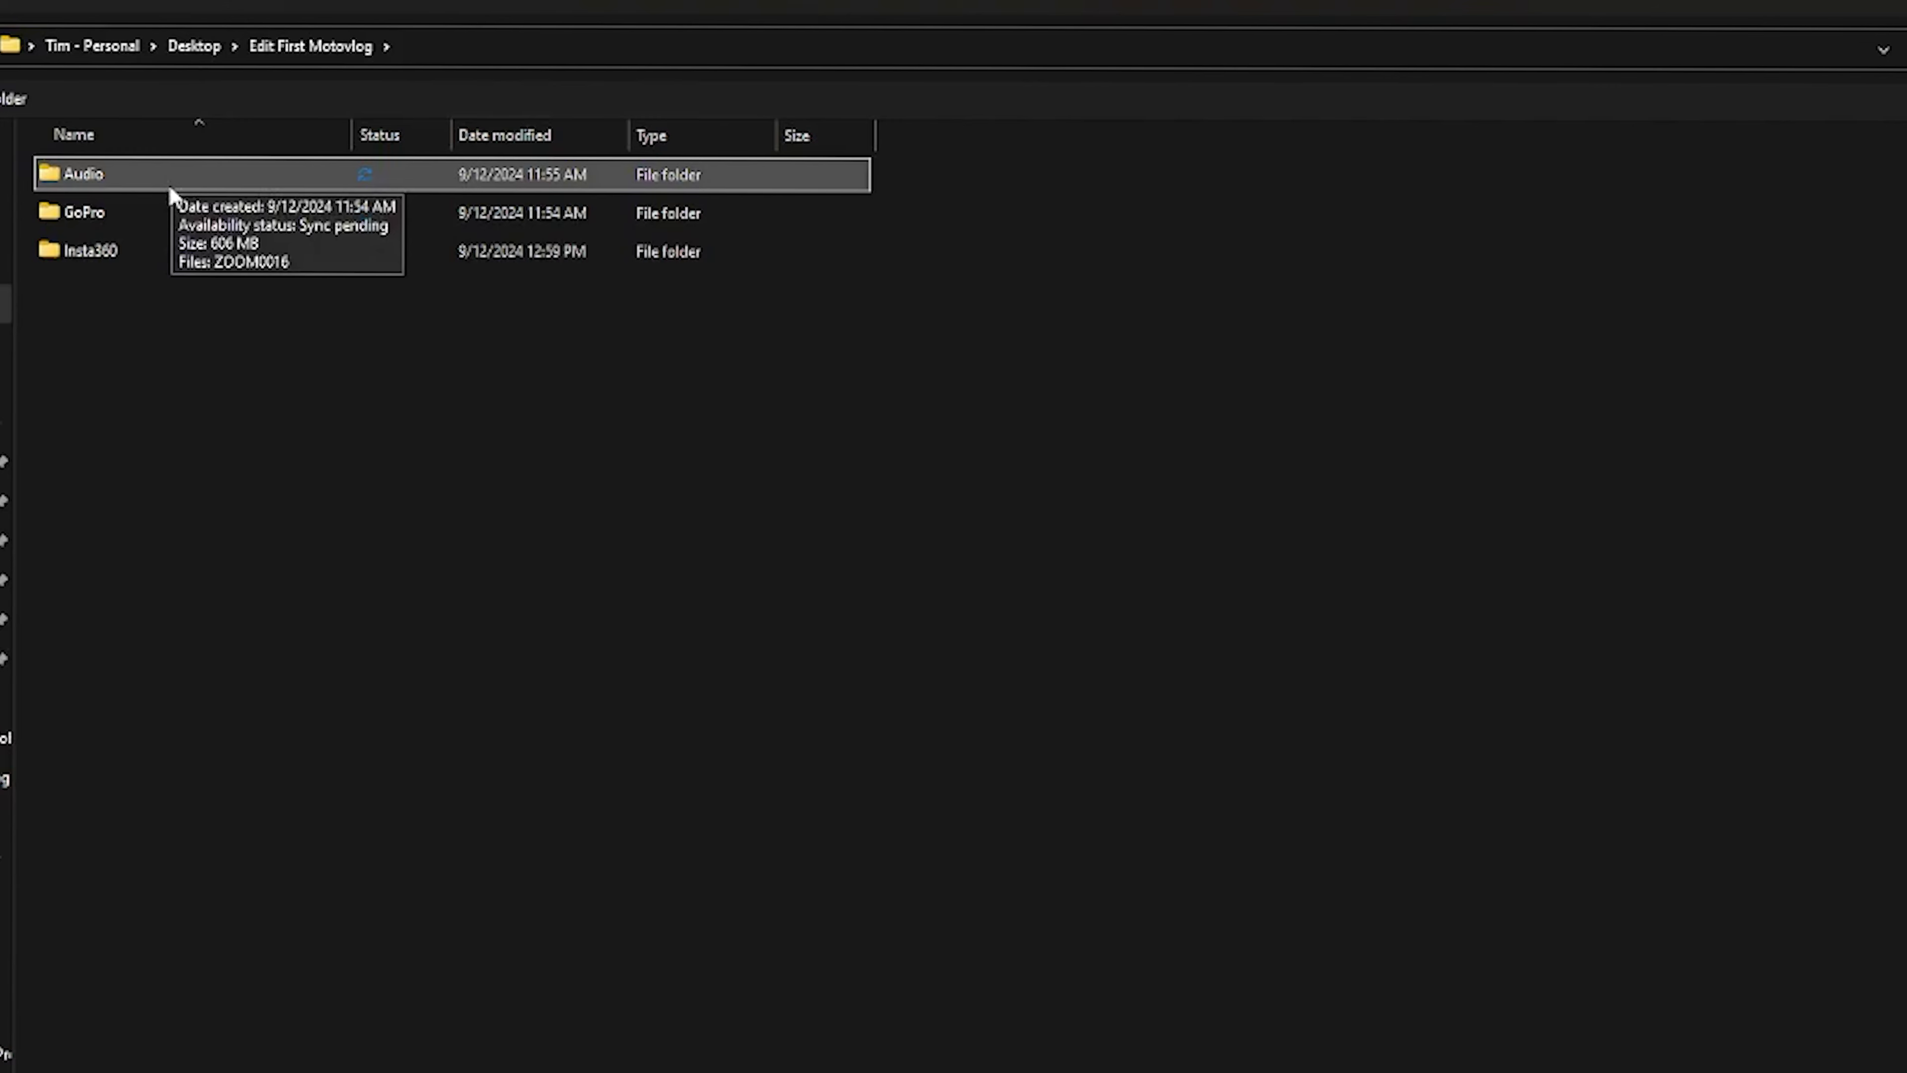
pyautogui.doubleClick(179, 212)
pyautogui.click(140, 210)
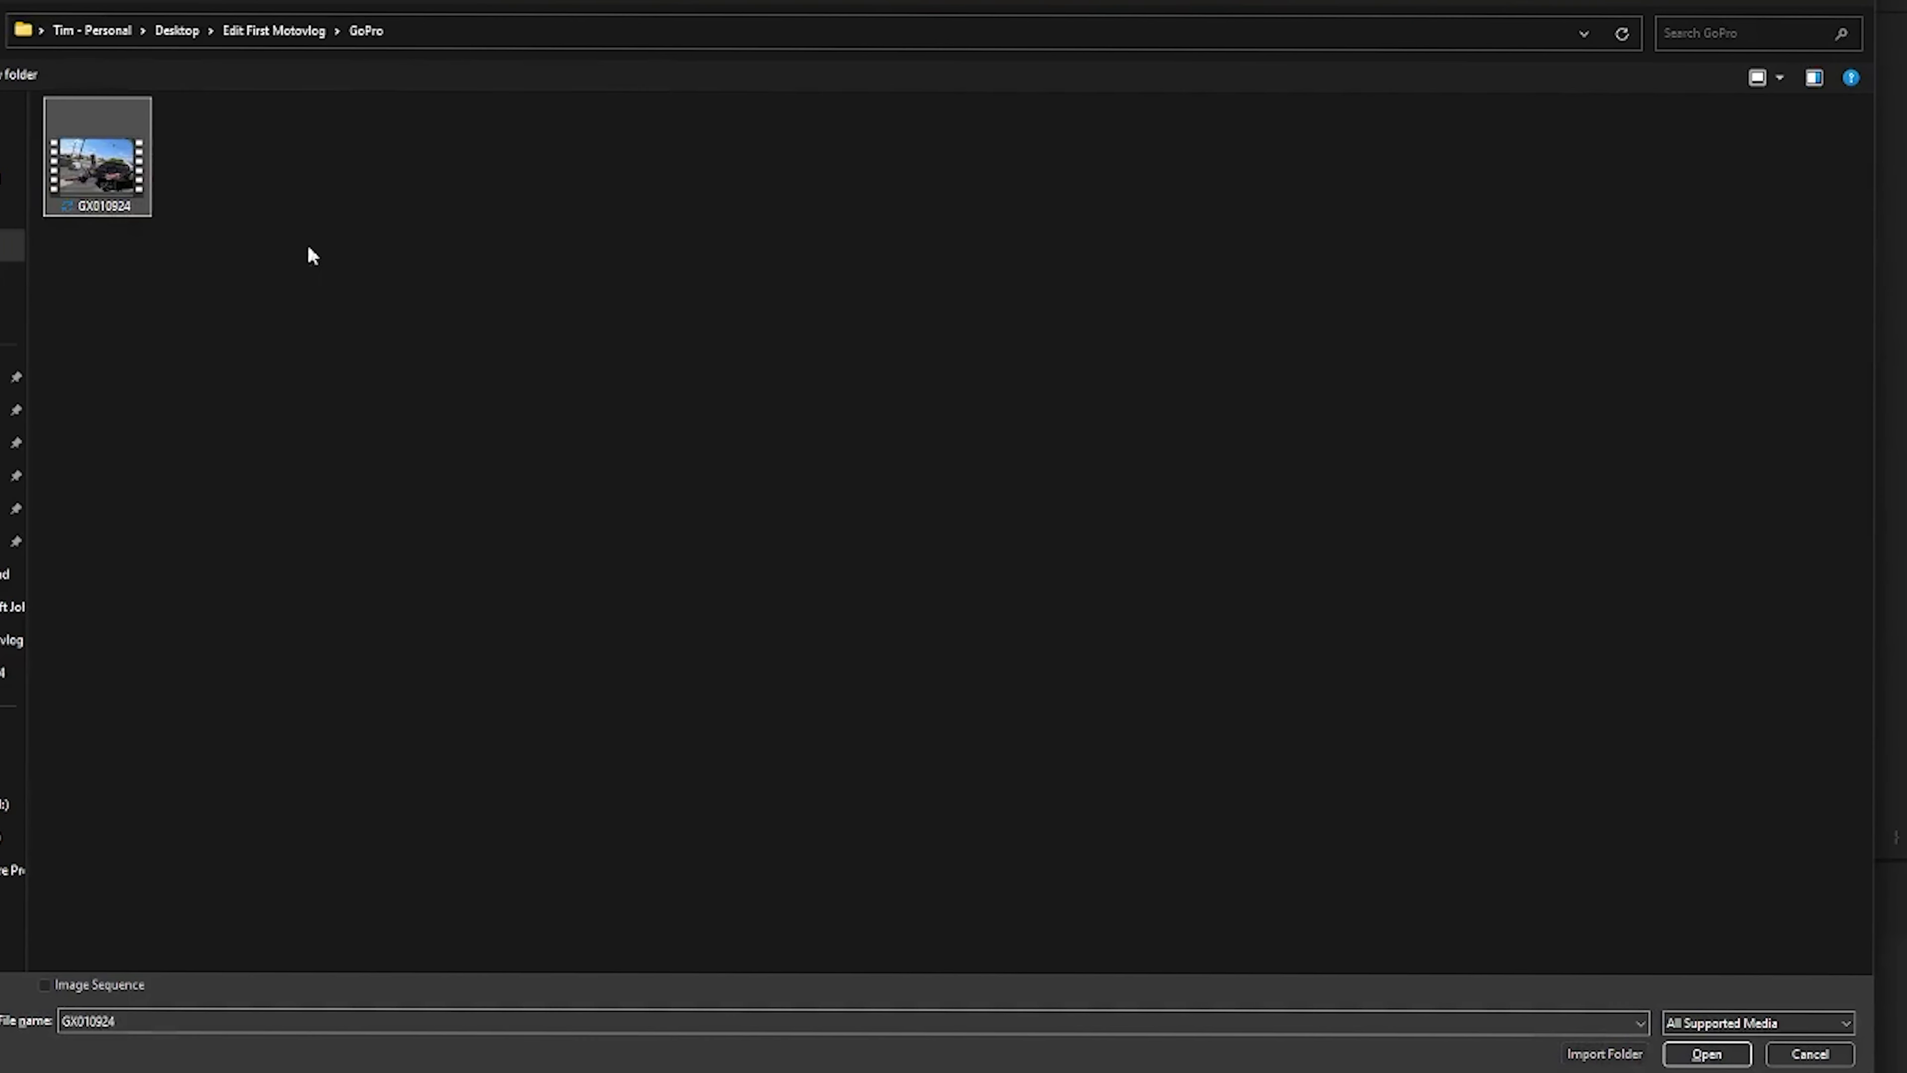
pyautogui.click(1745, 1054)
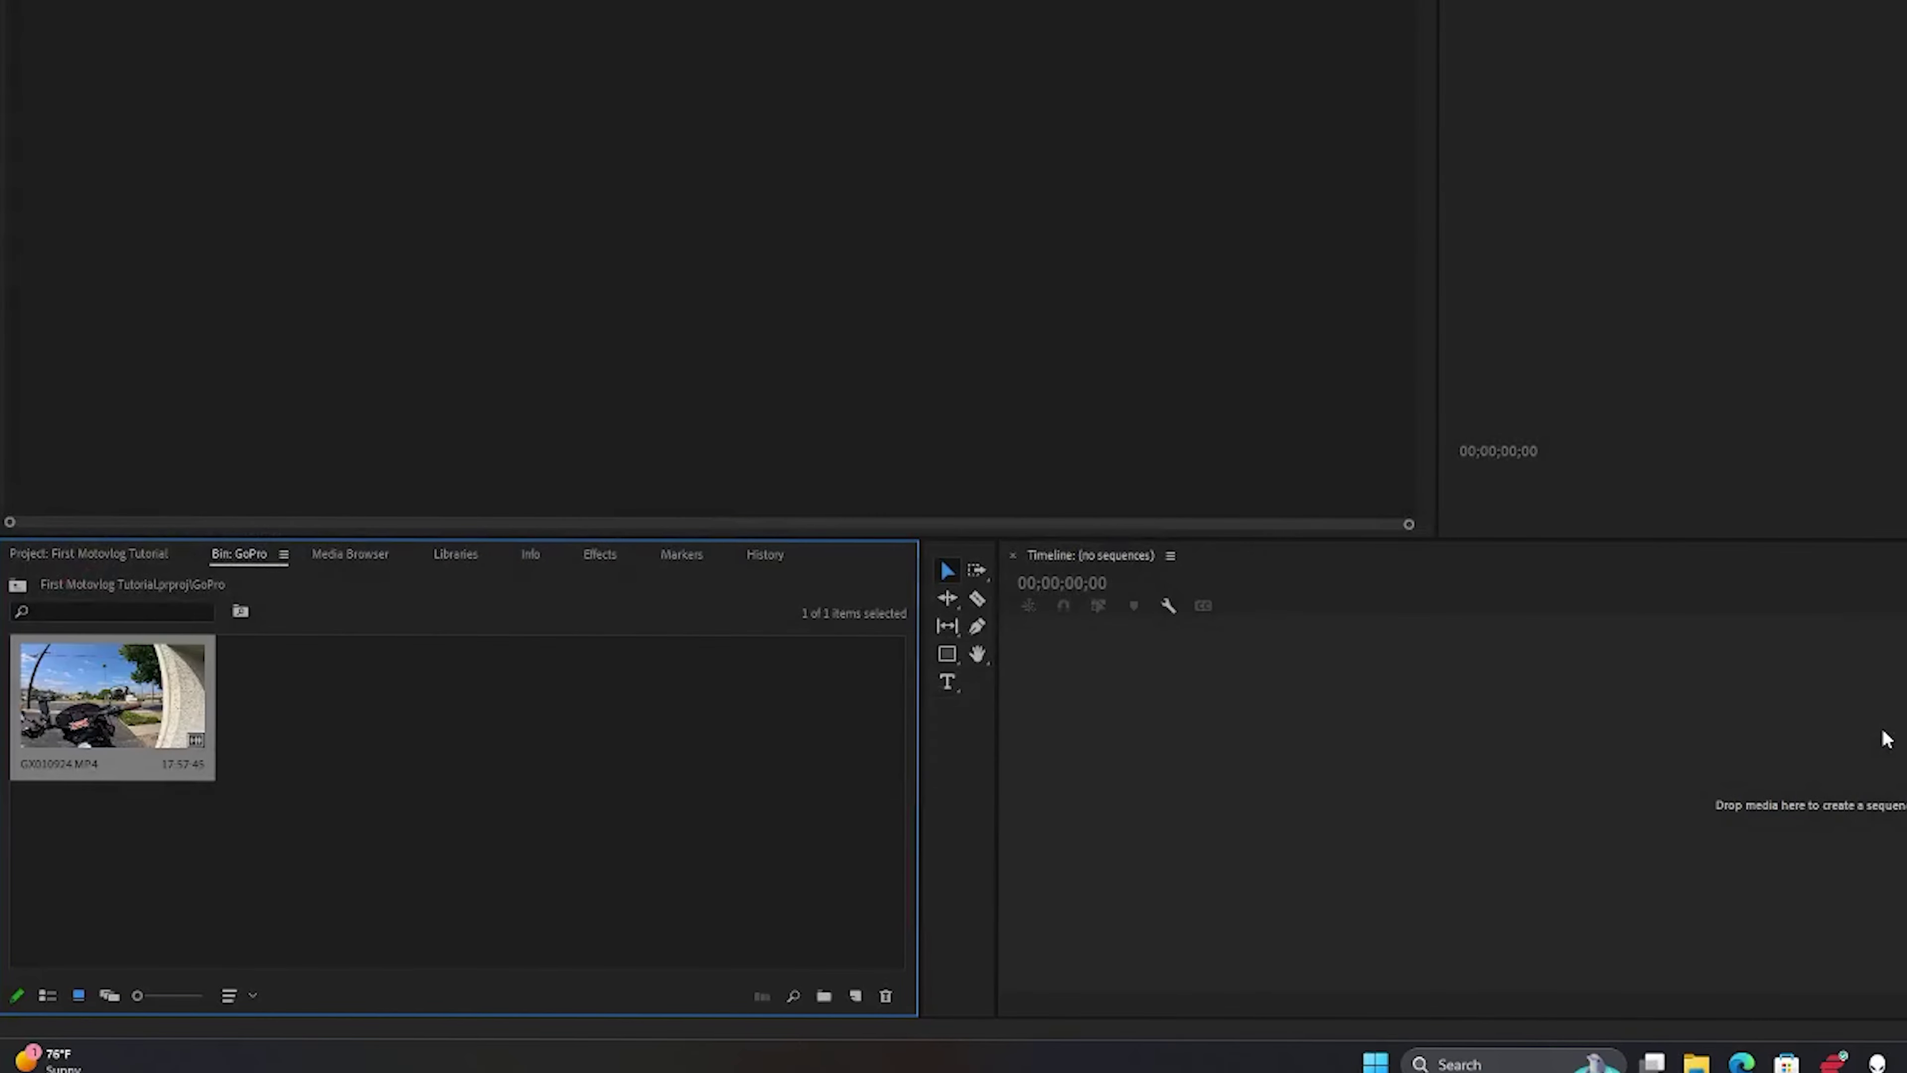
# Import the MP4 file VID_20240912_111015_00_019 from the Insta360 folder into the Insta360 bin.
pyautogui.click(147, 556)
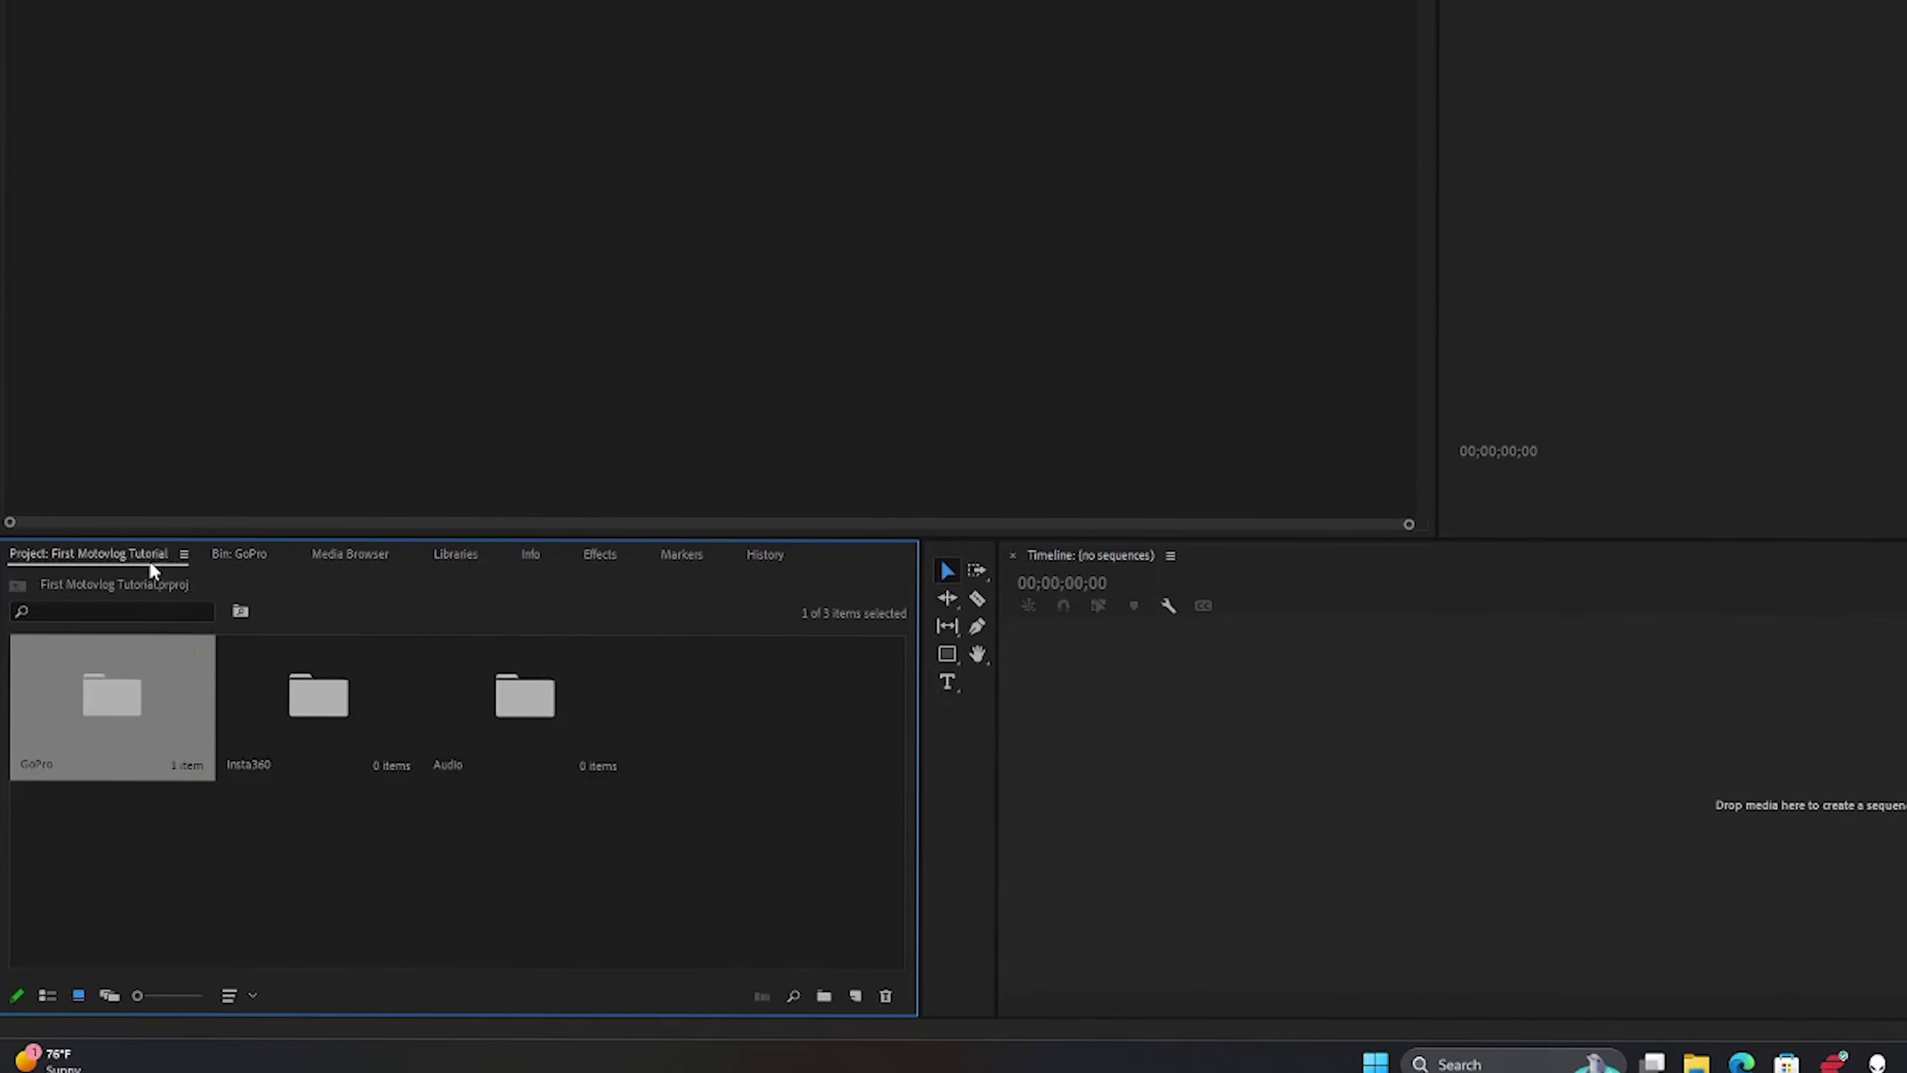
pyautogui.doubleClick(301, 699)
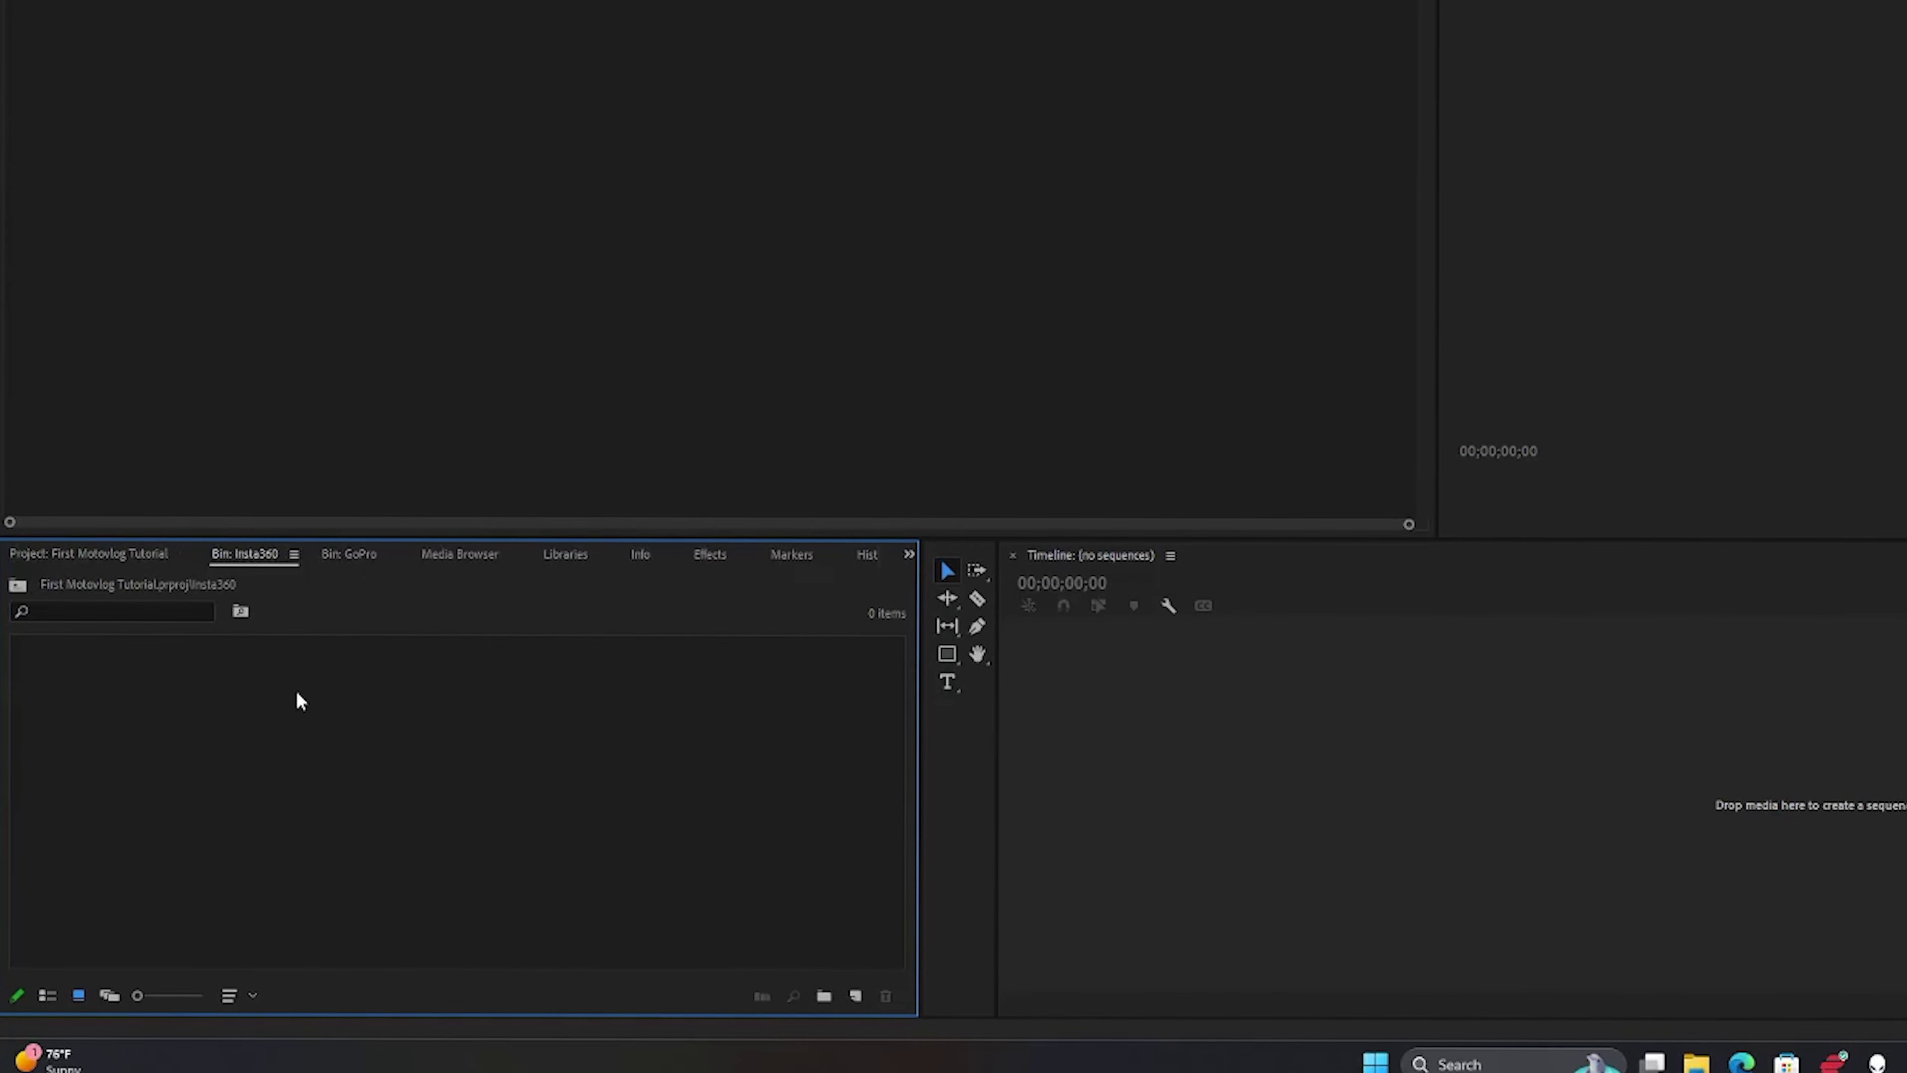
pyautogui.doubleClick(444, 789)
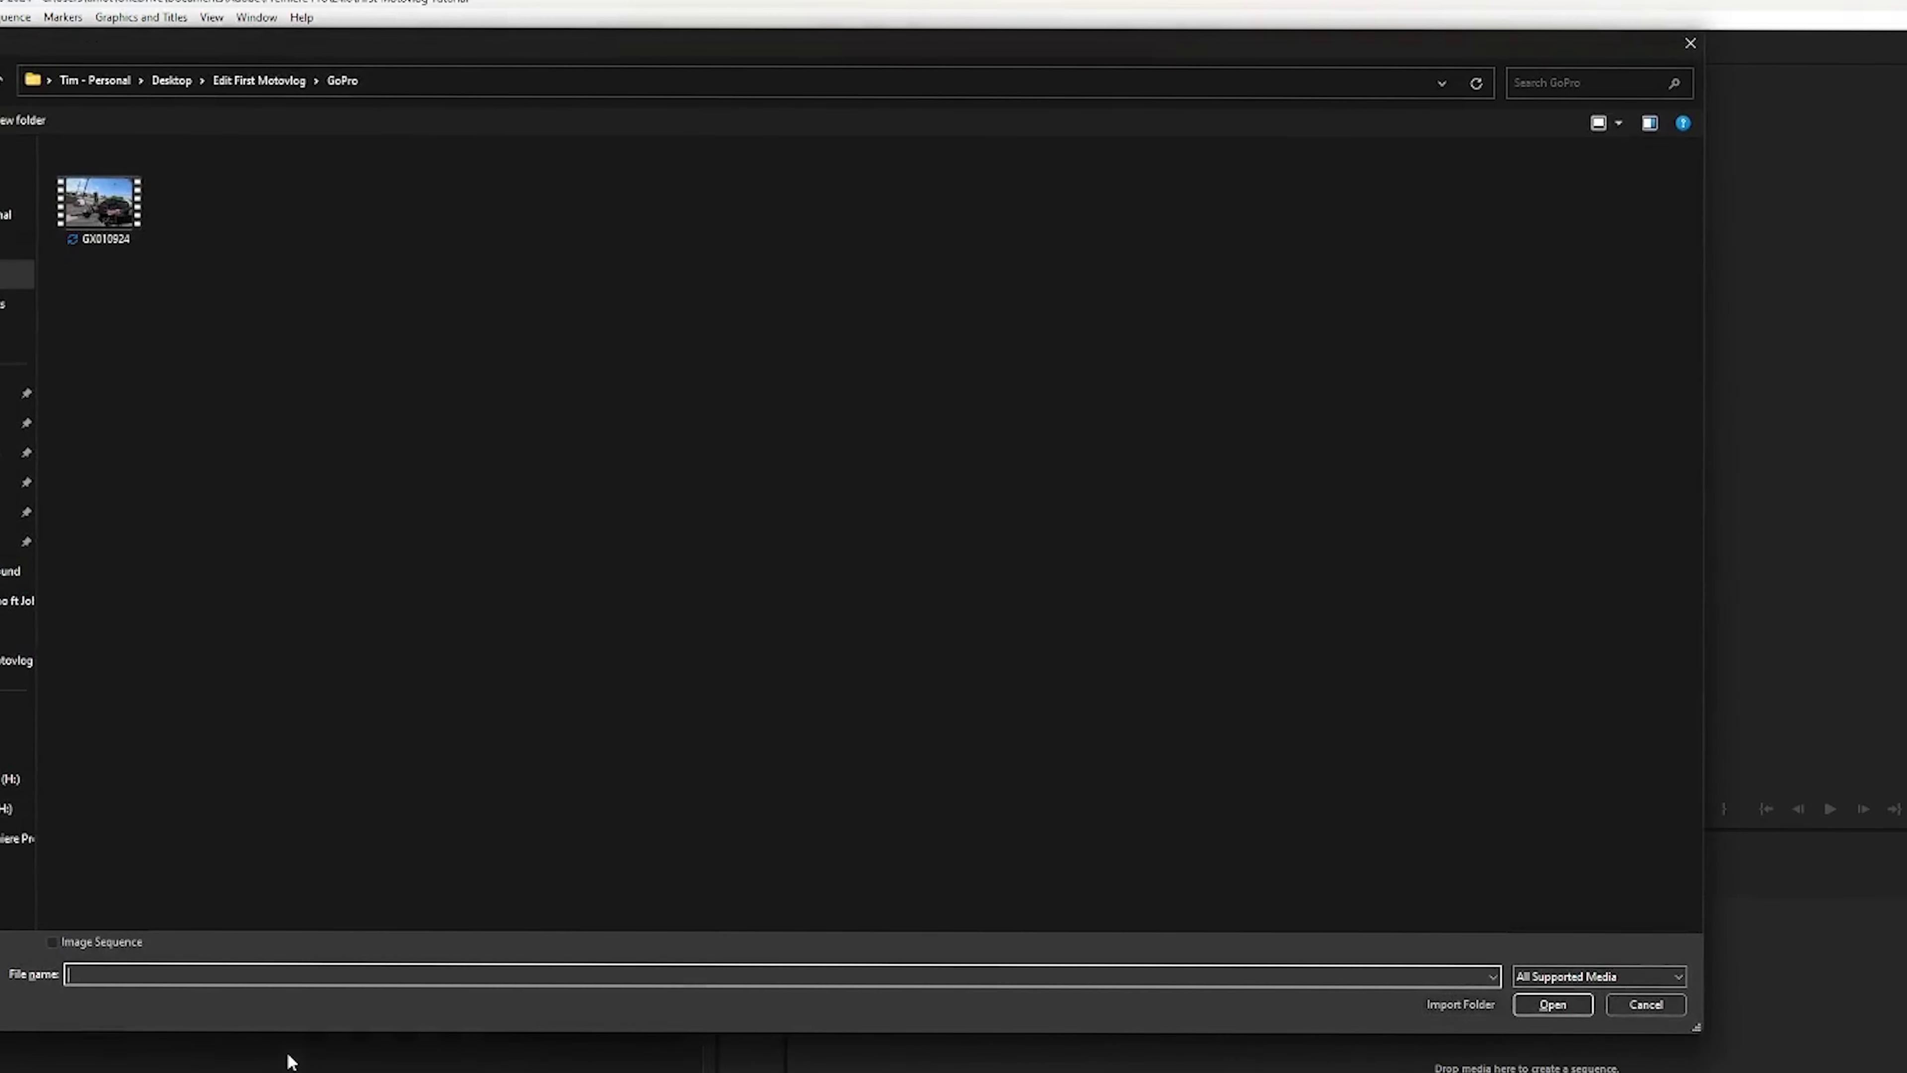
pyautogui.click(6, 80)
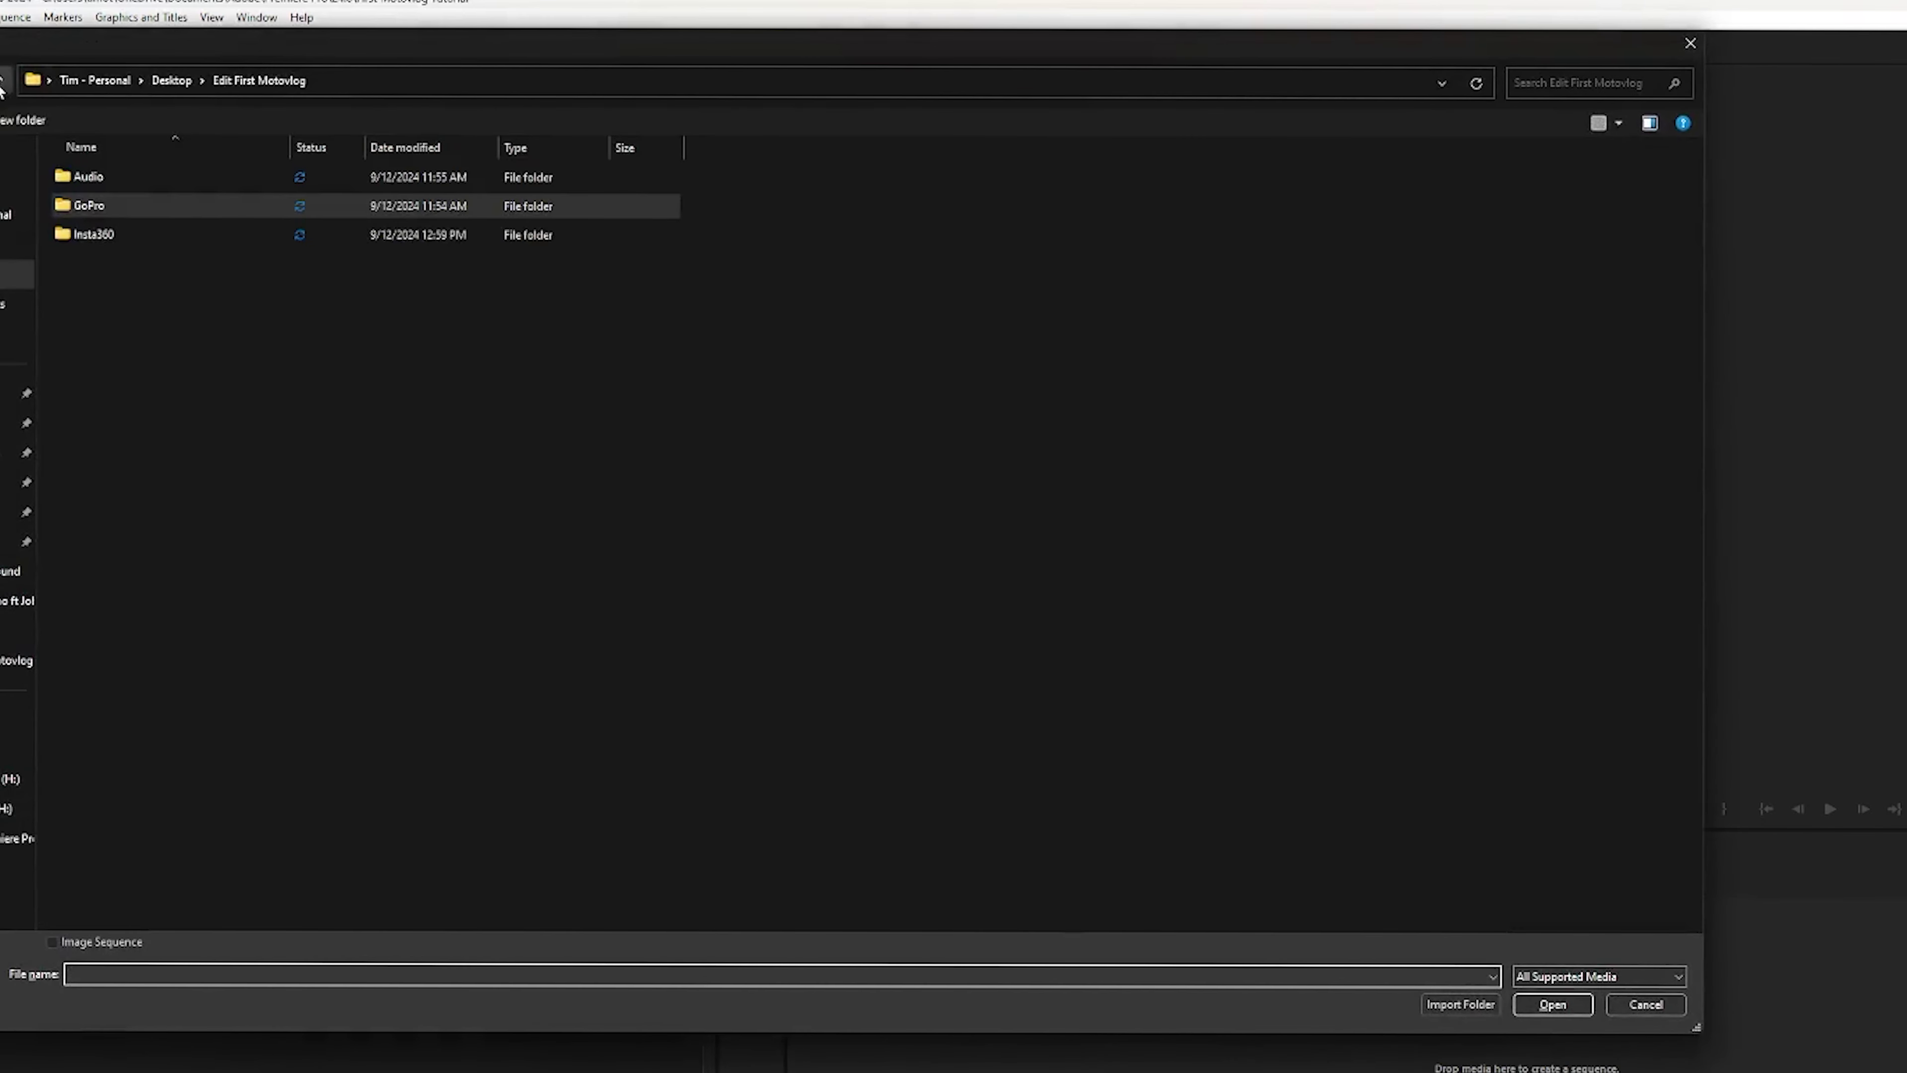
pyautogui.doubleClick(131, 237)
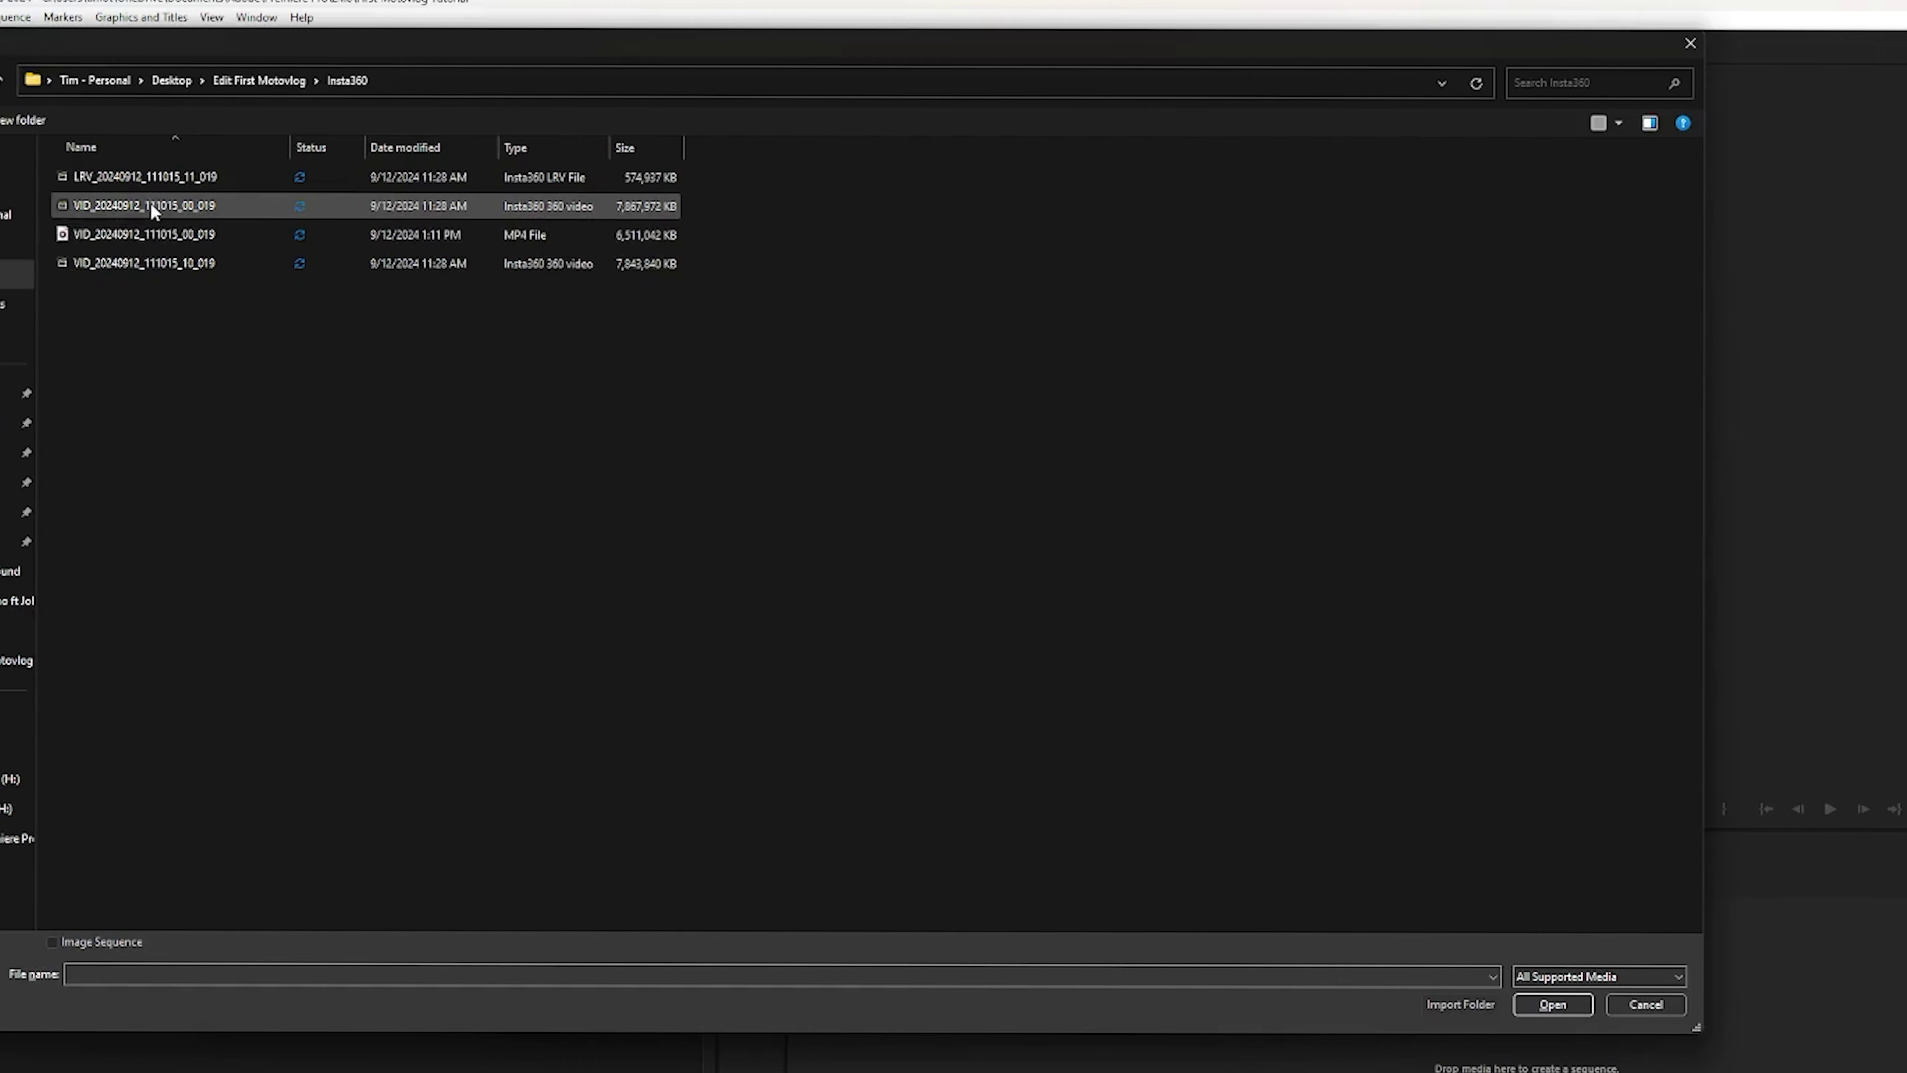
pyautogui.click(157, 235)
pyautogui.click(1577, 1005)
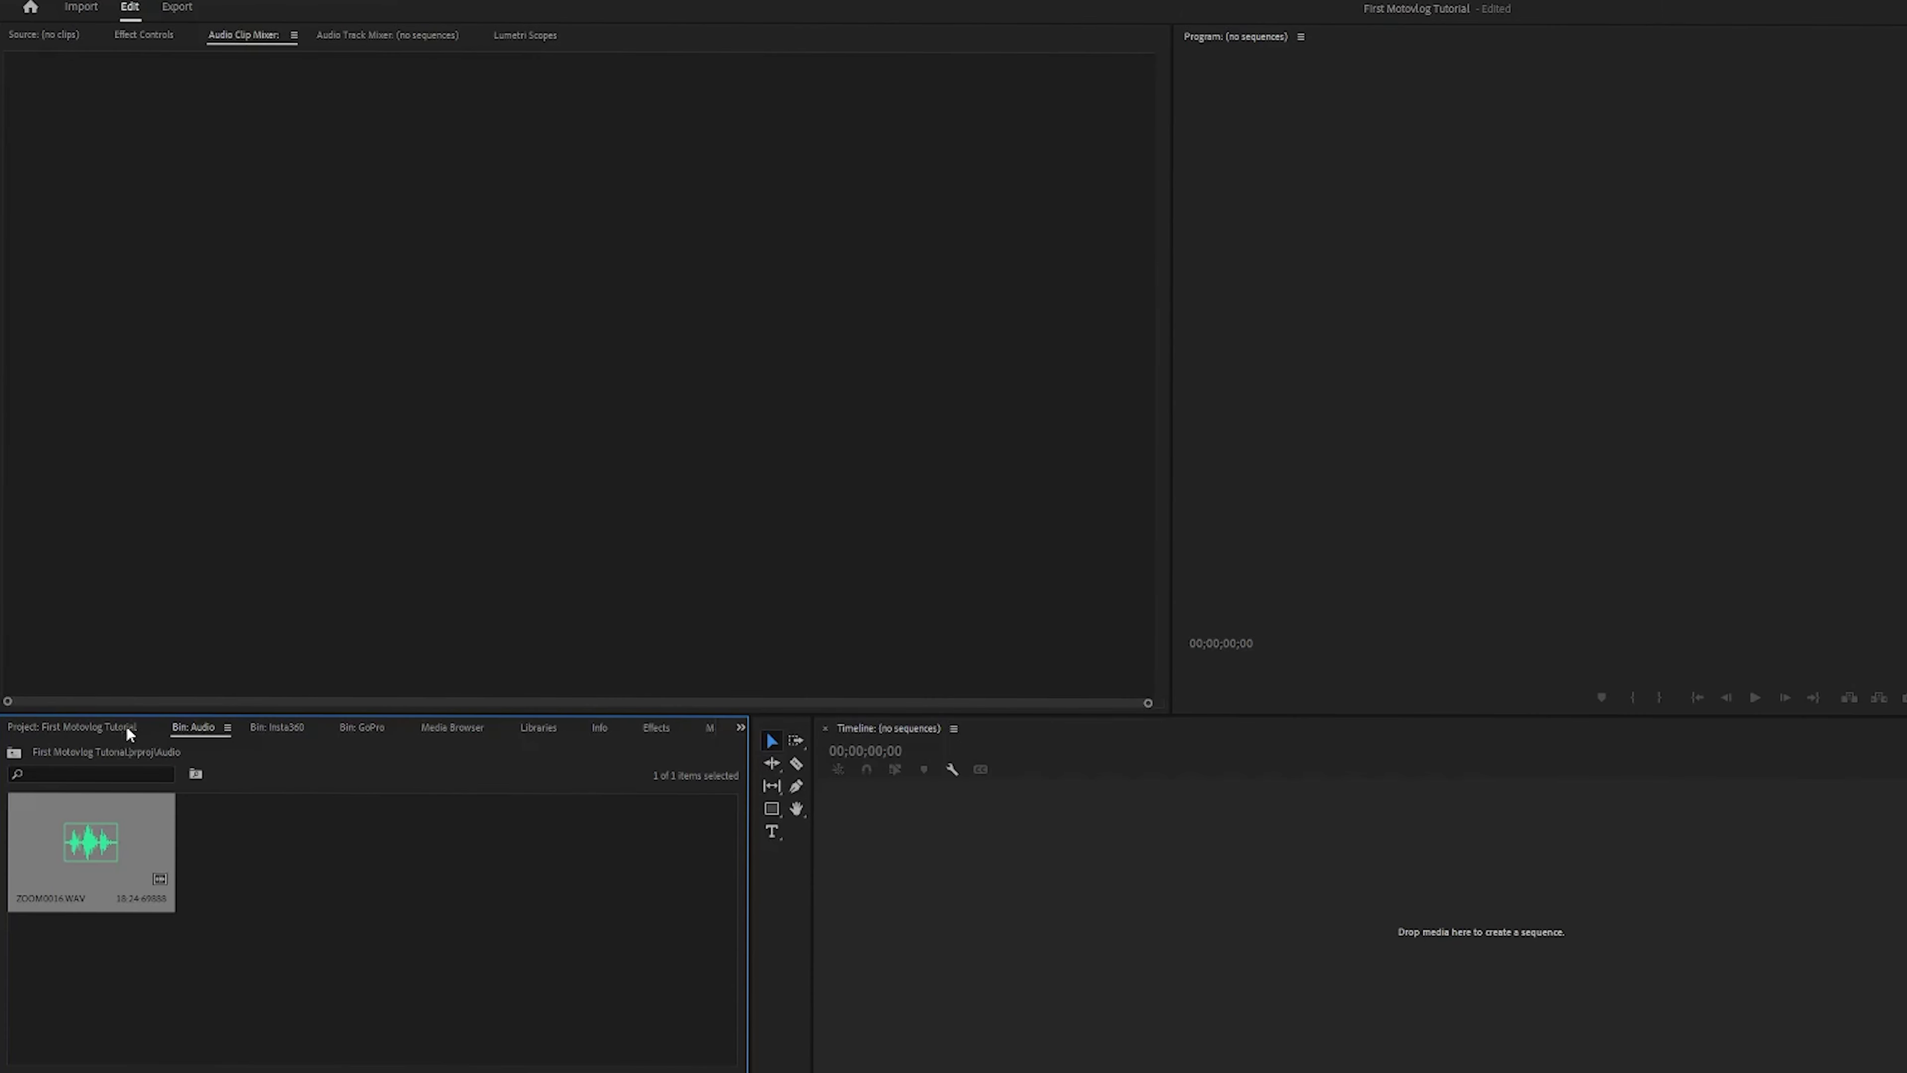
# Create a sequence from the GX010924.MP4 clip in the GoPro bin and select the clip on the timeline.
pyautogui.click(127, 728)
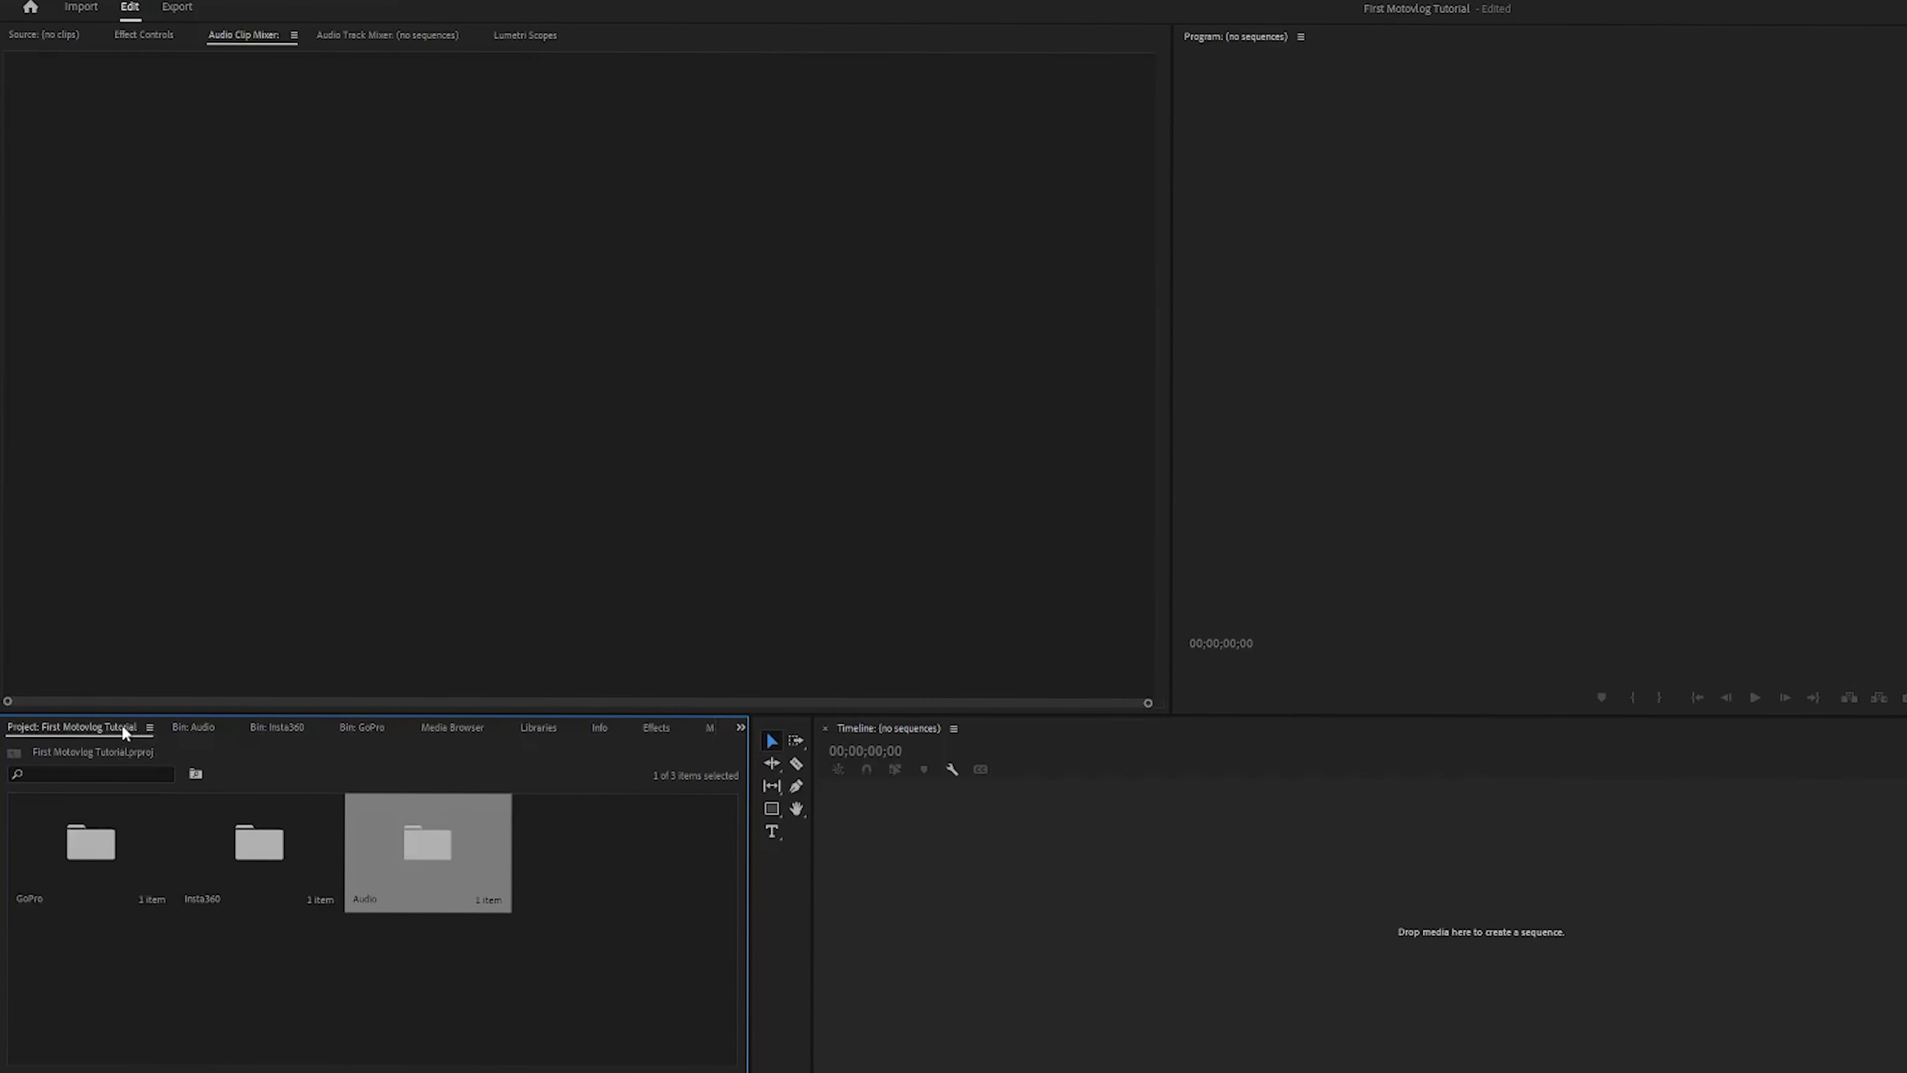
pyautogui.doubleClick(97, 842)
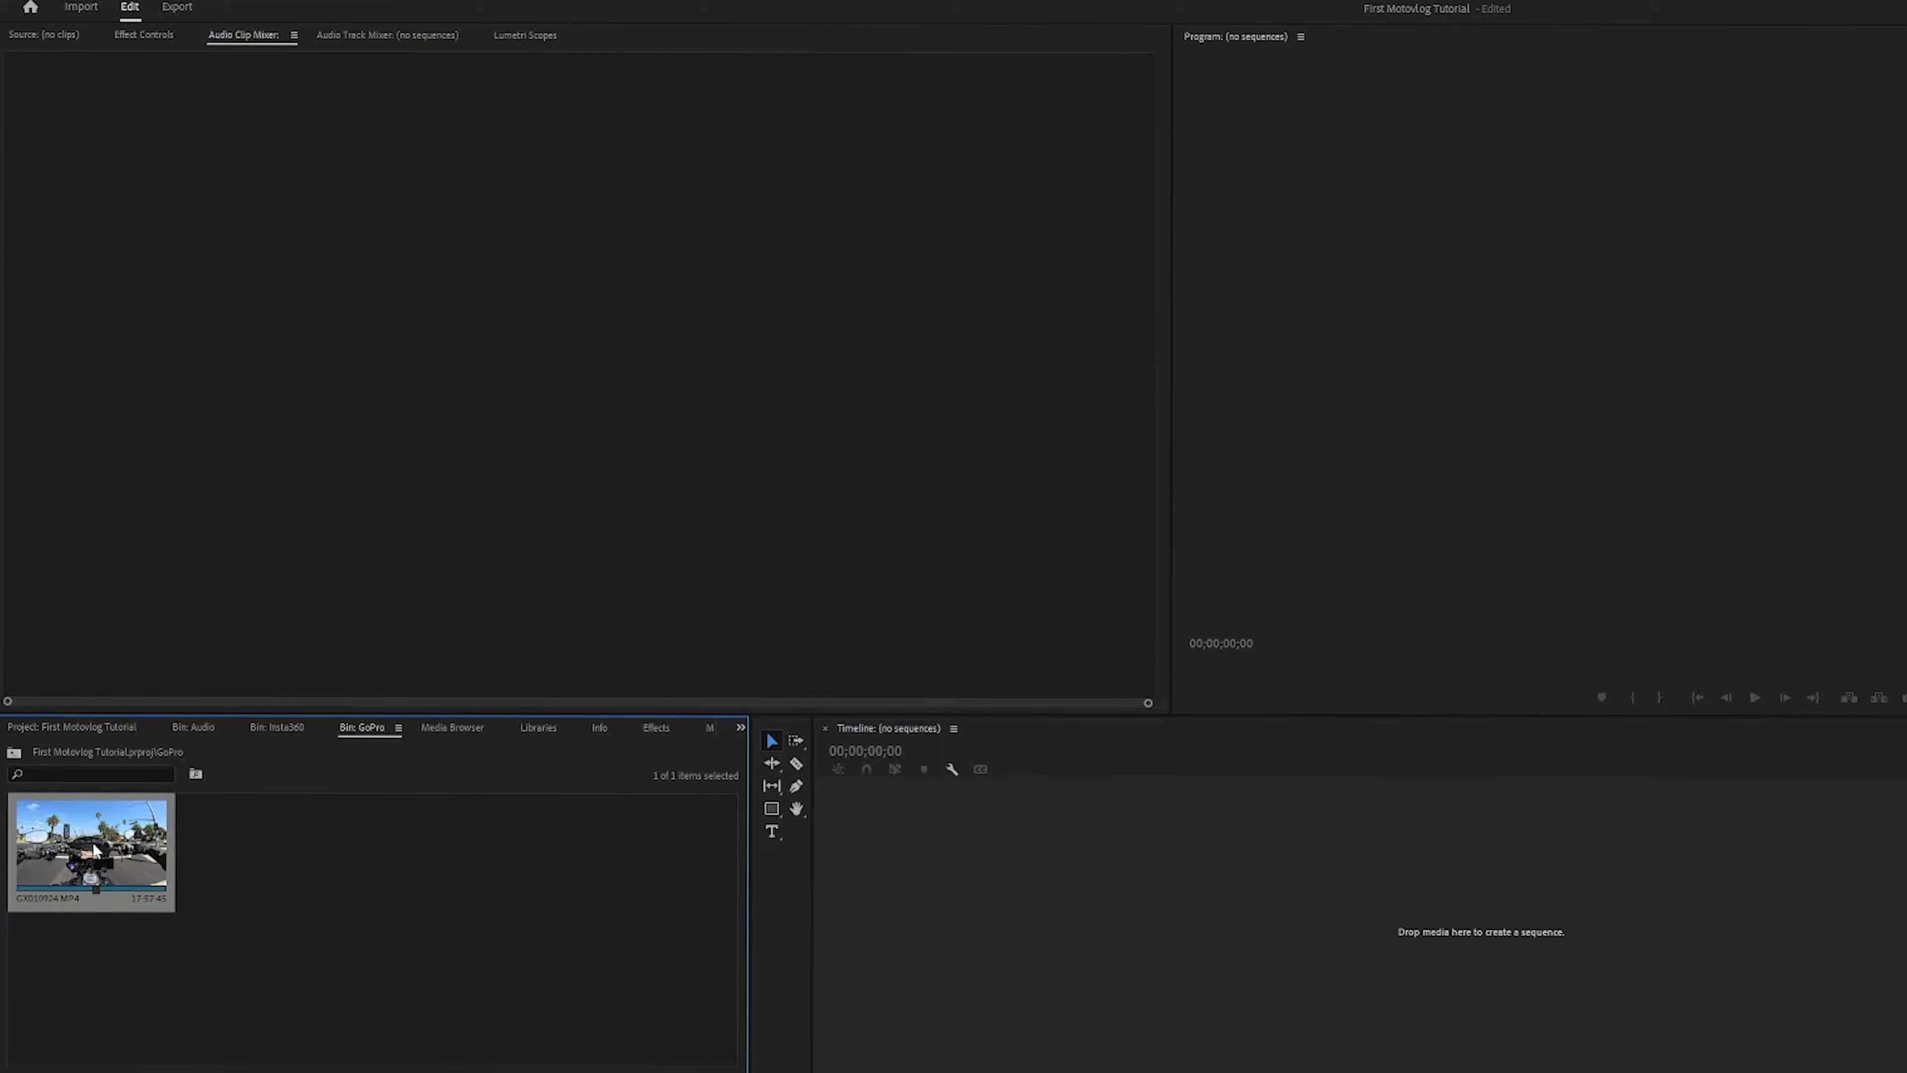
pyautogui.moveTo(68, 853); pyautogui.dragTo(896, 875)
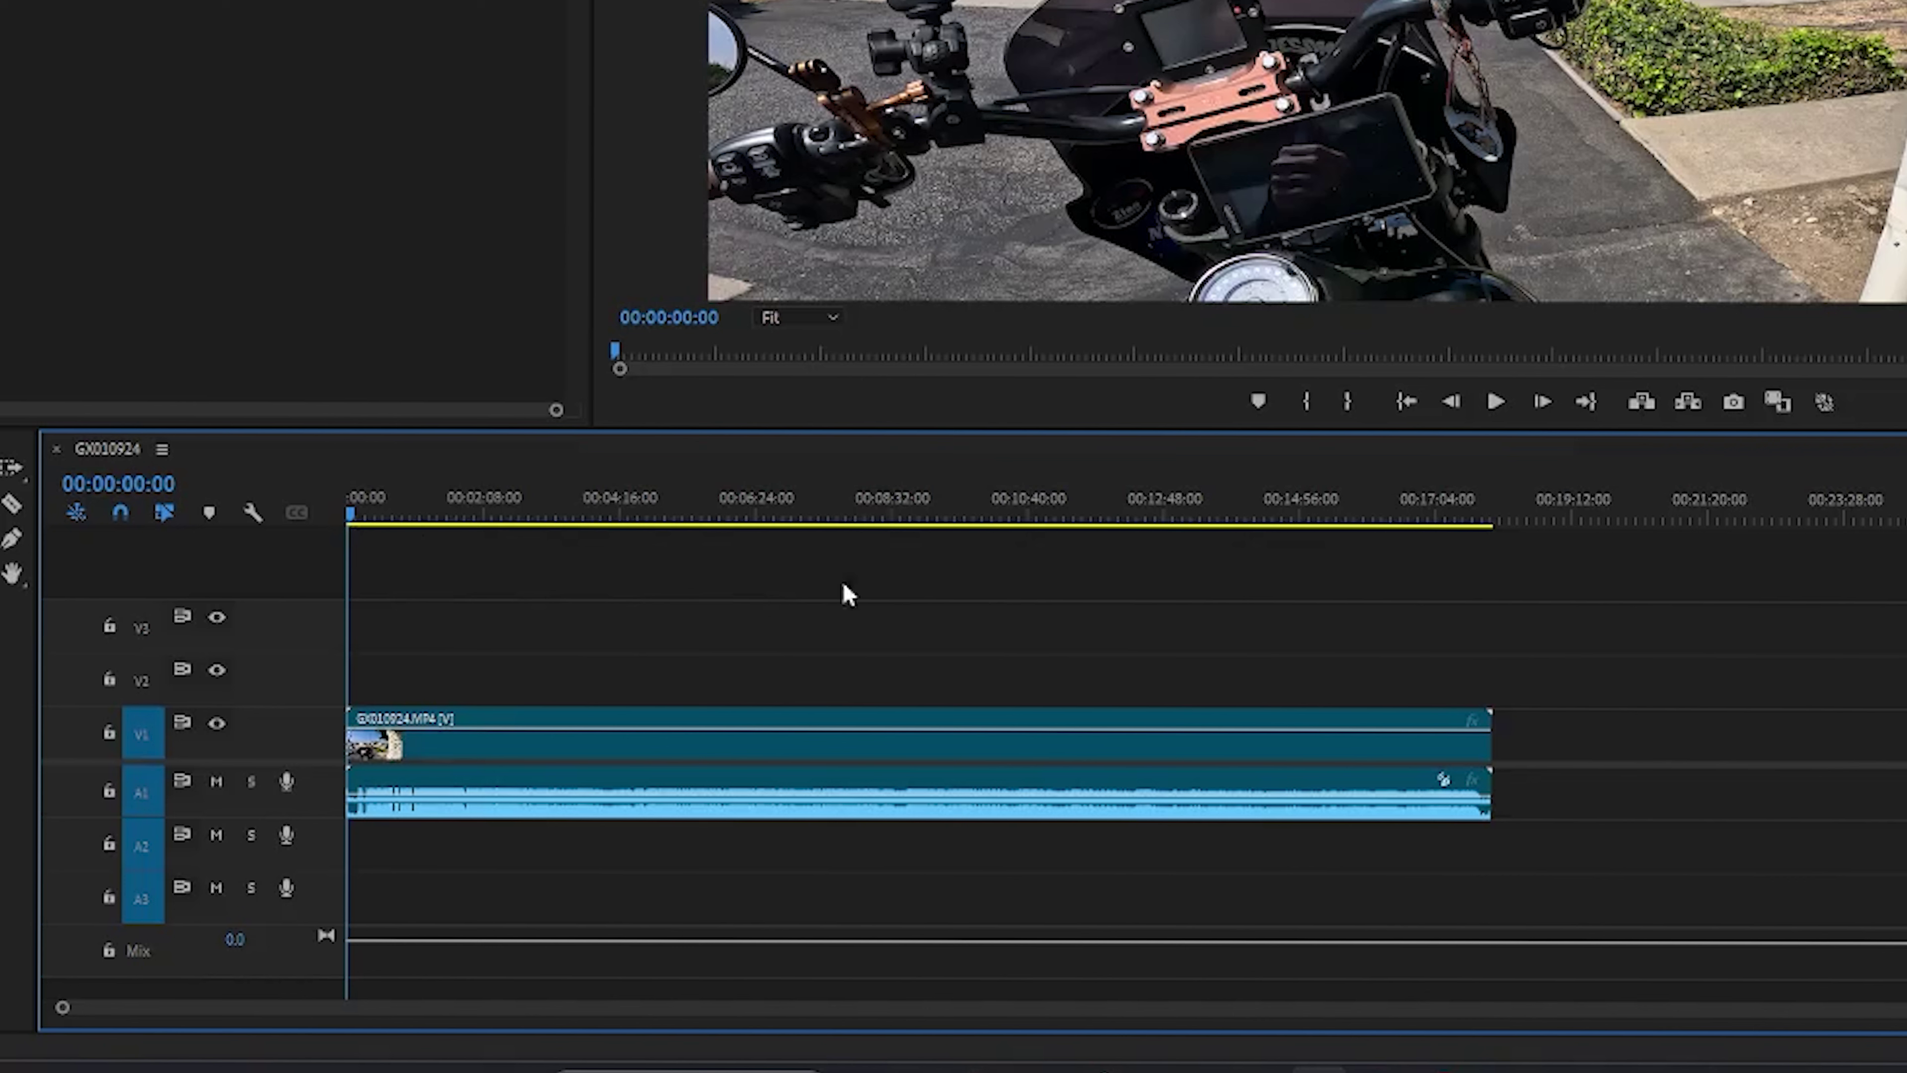
pyautogui.click(442, 748)
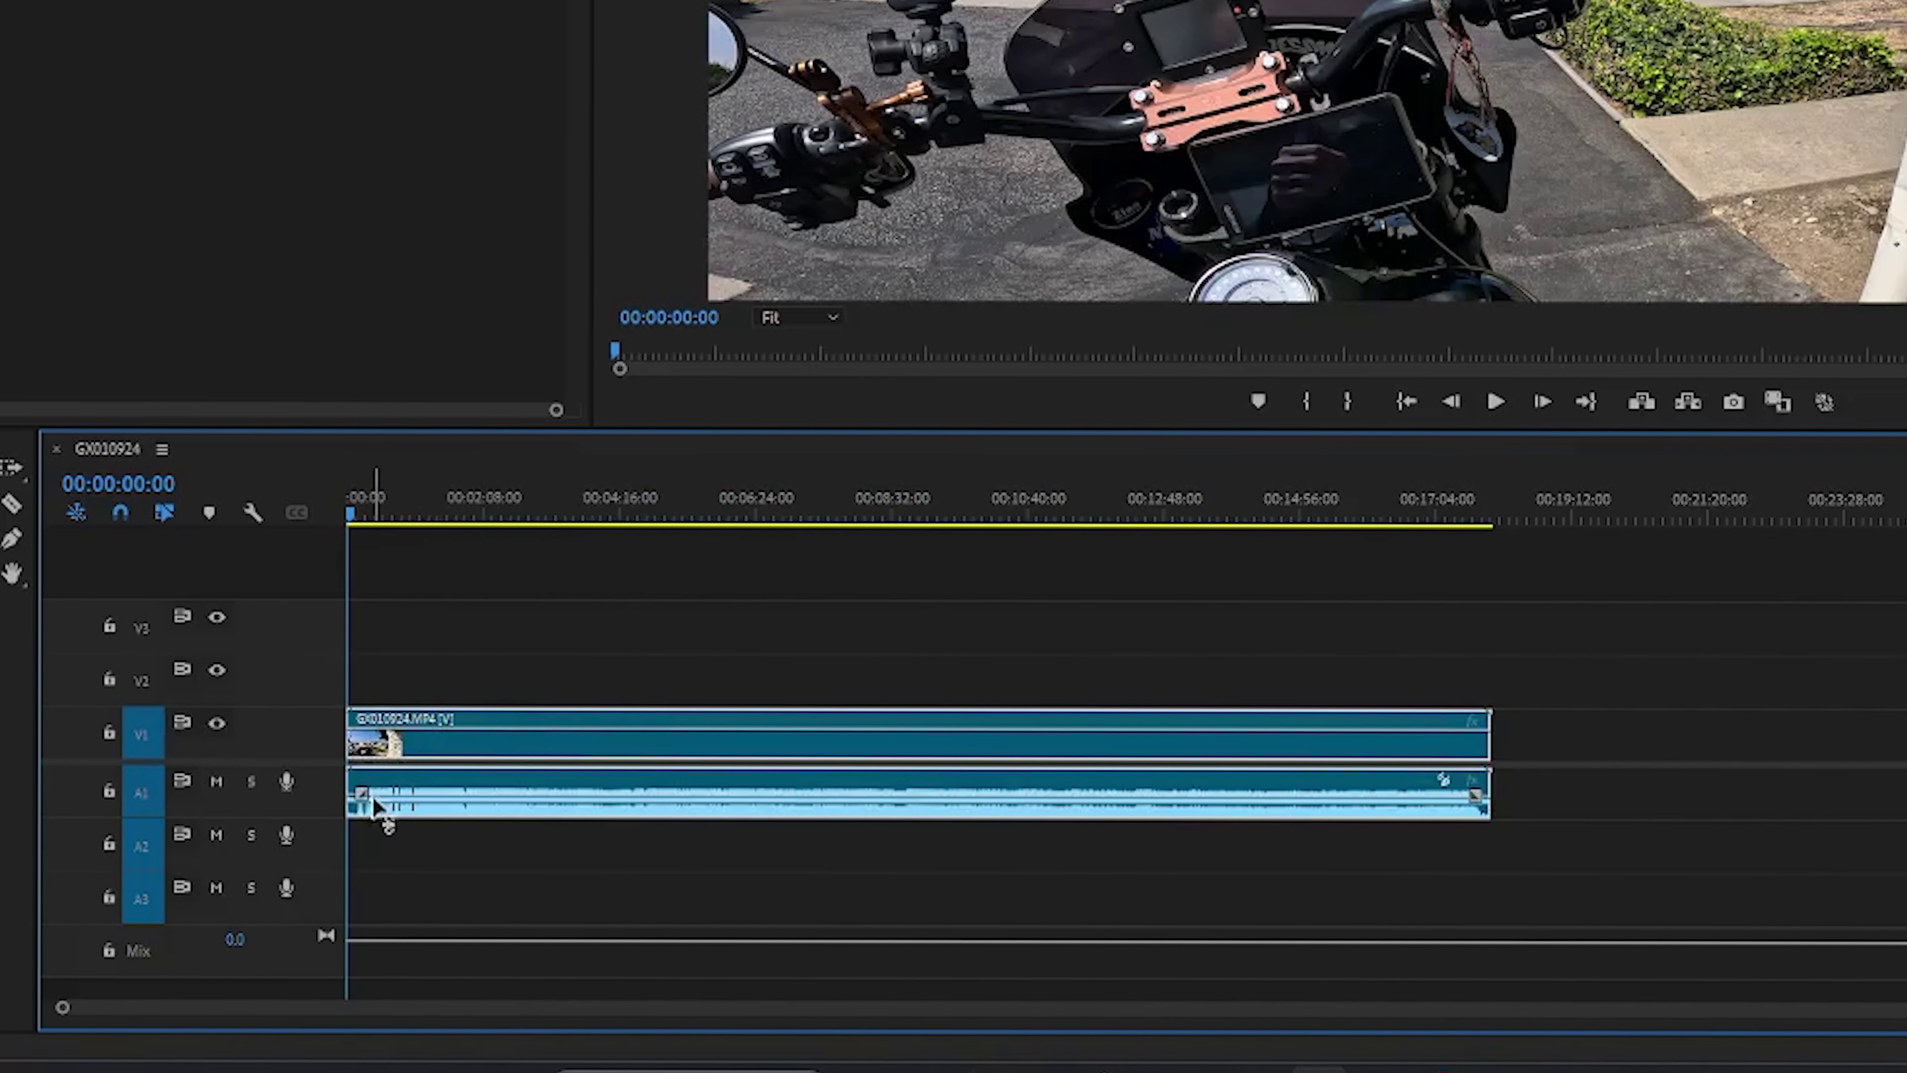
pyautogui.moveTo(672, 791)
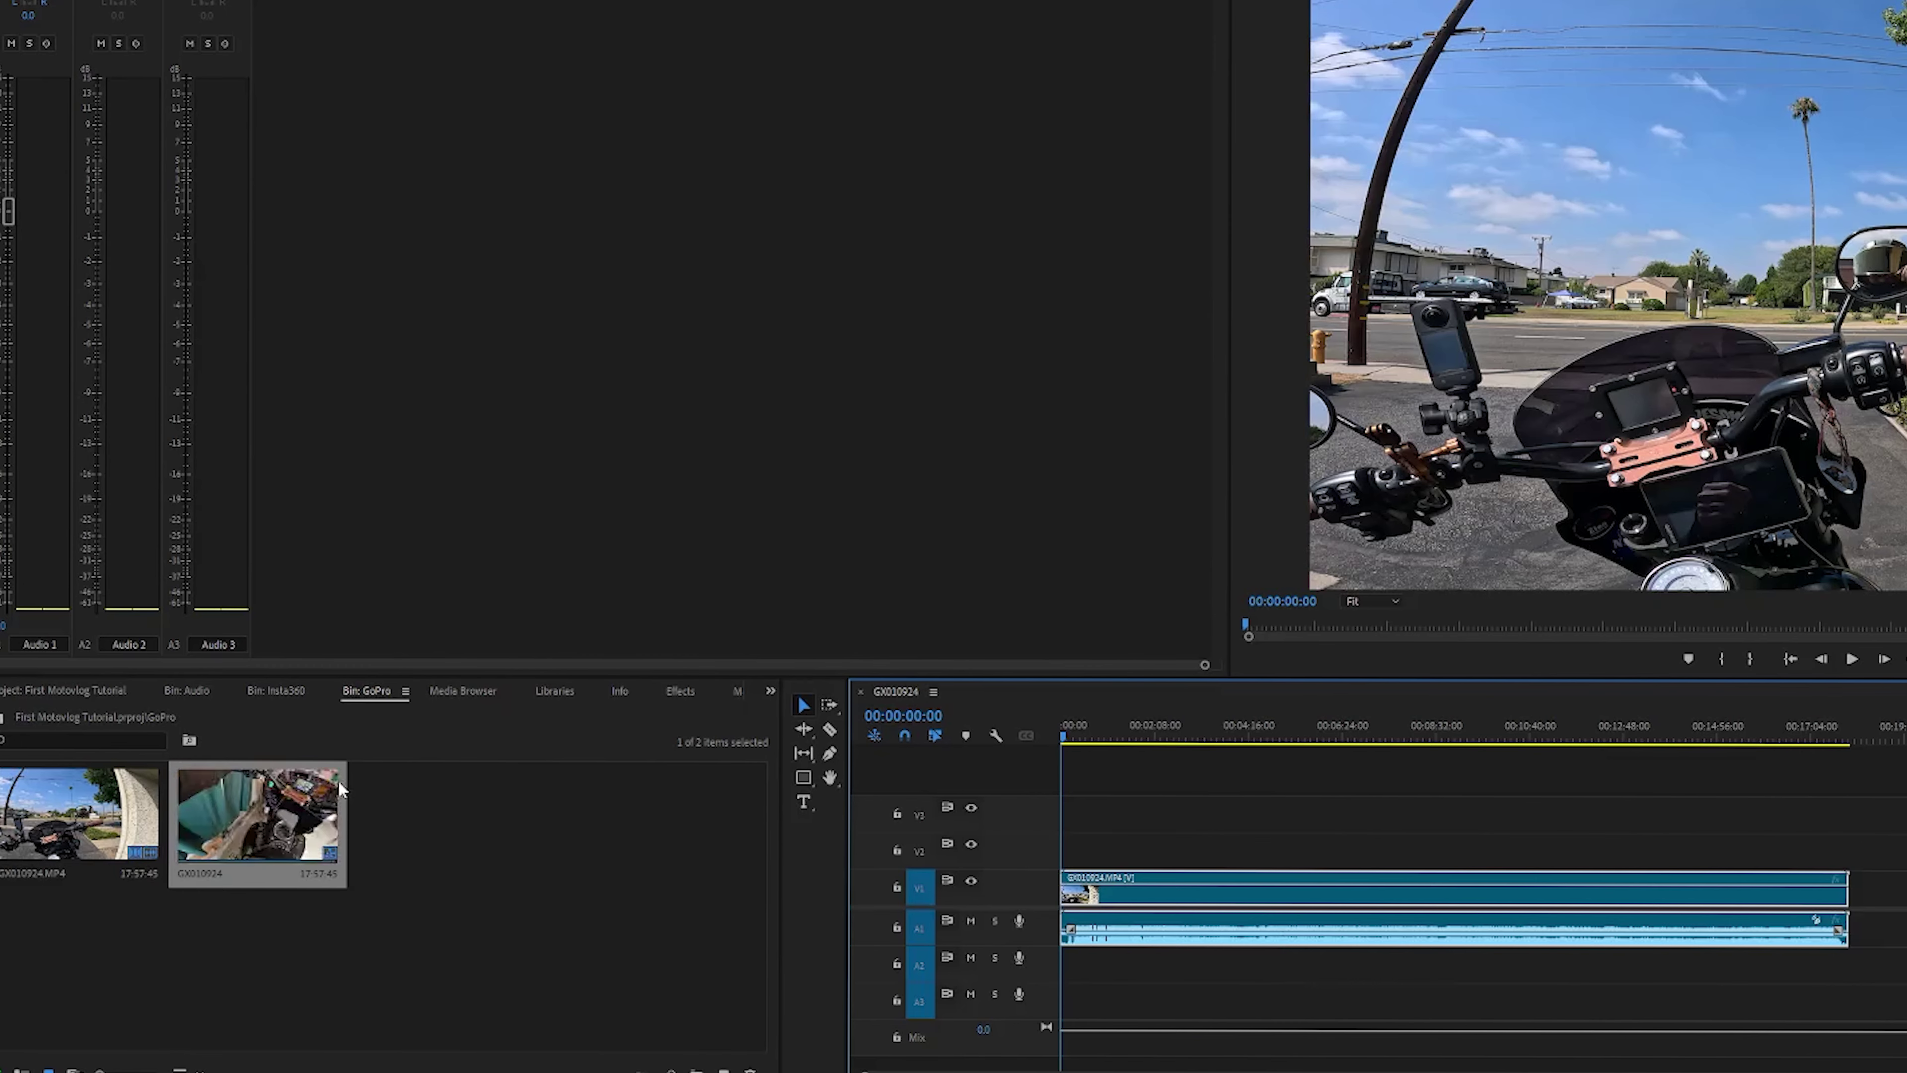
# Place the Insta360 video on track V2 and ZOOM0016.WAV on track A3, both at the start of the sequence.
pyautogui.click(298, 691)
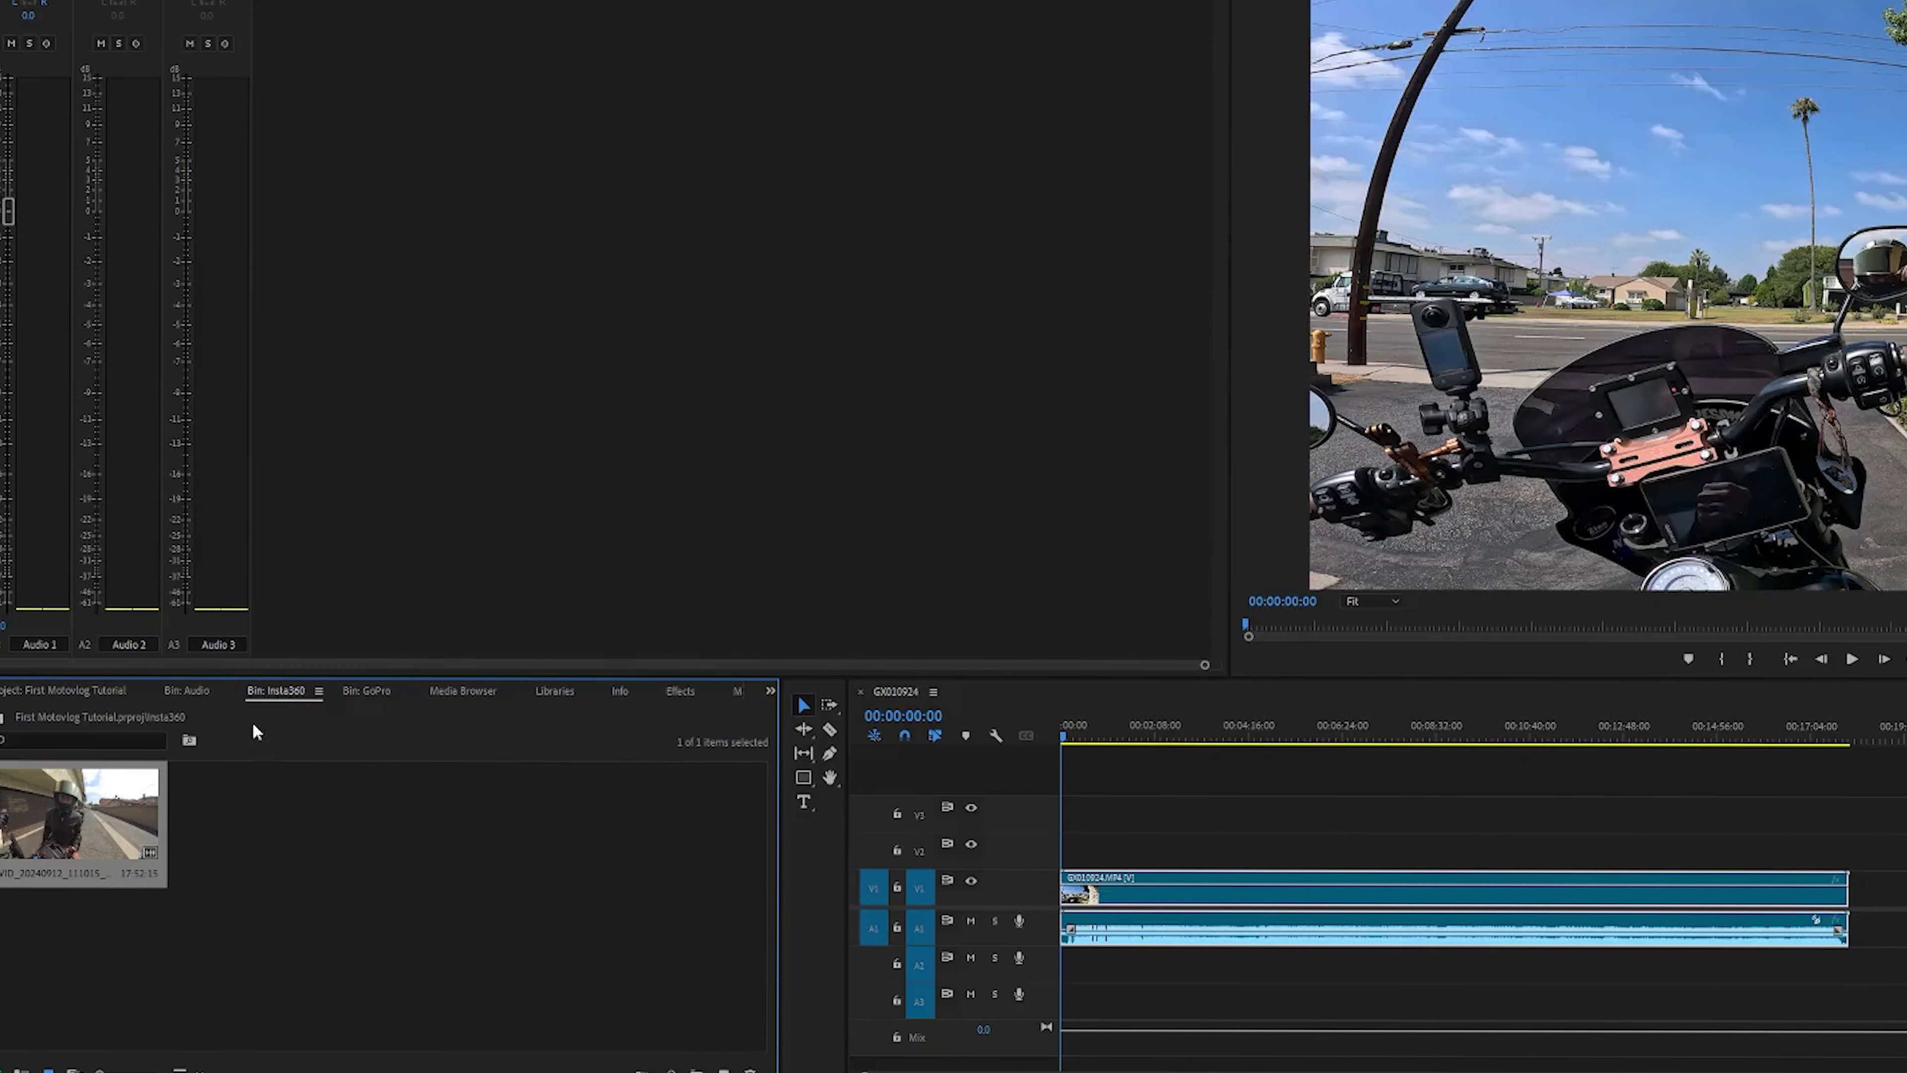
pyautogui.moveTo(84, 822); pyautogui.dragTo(1059, 847)
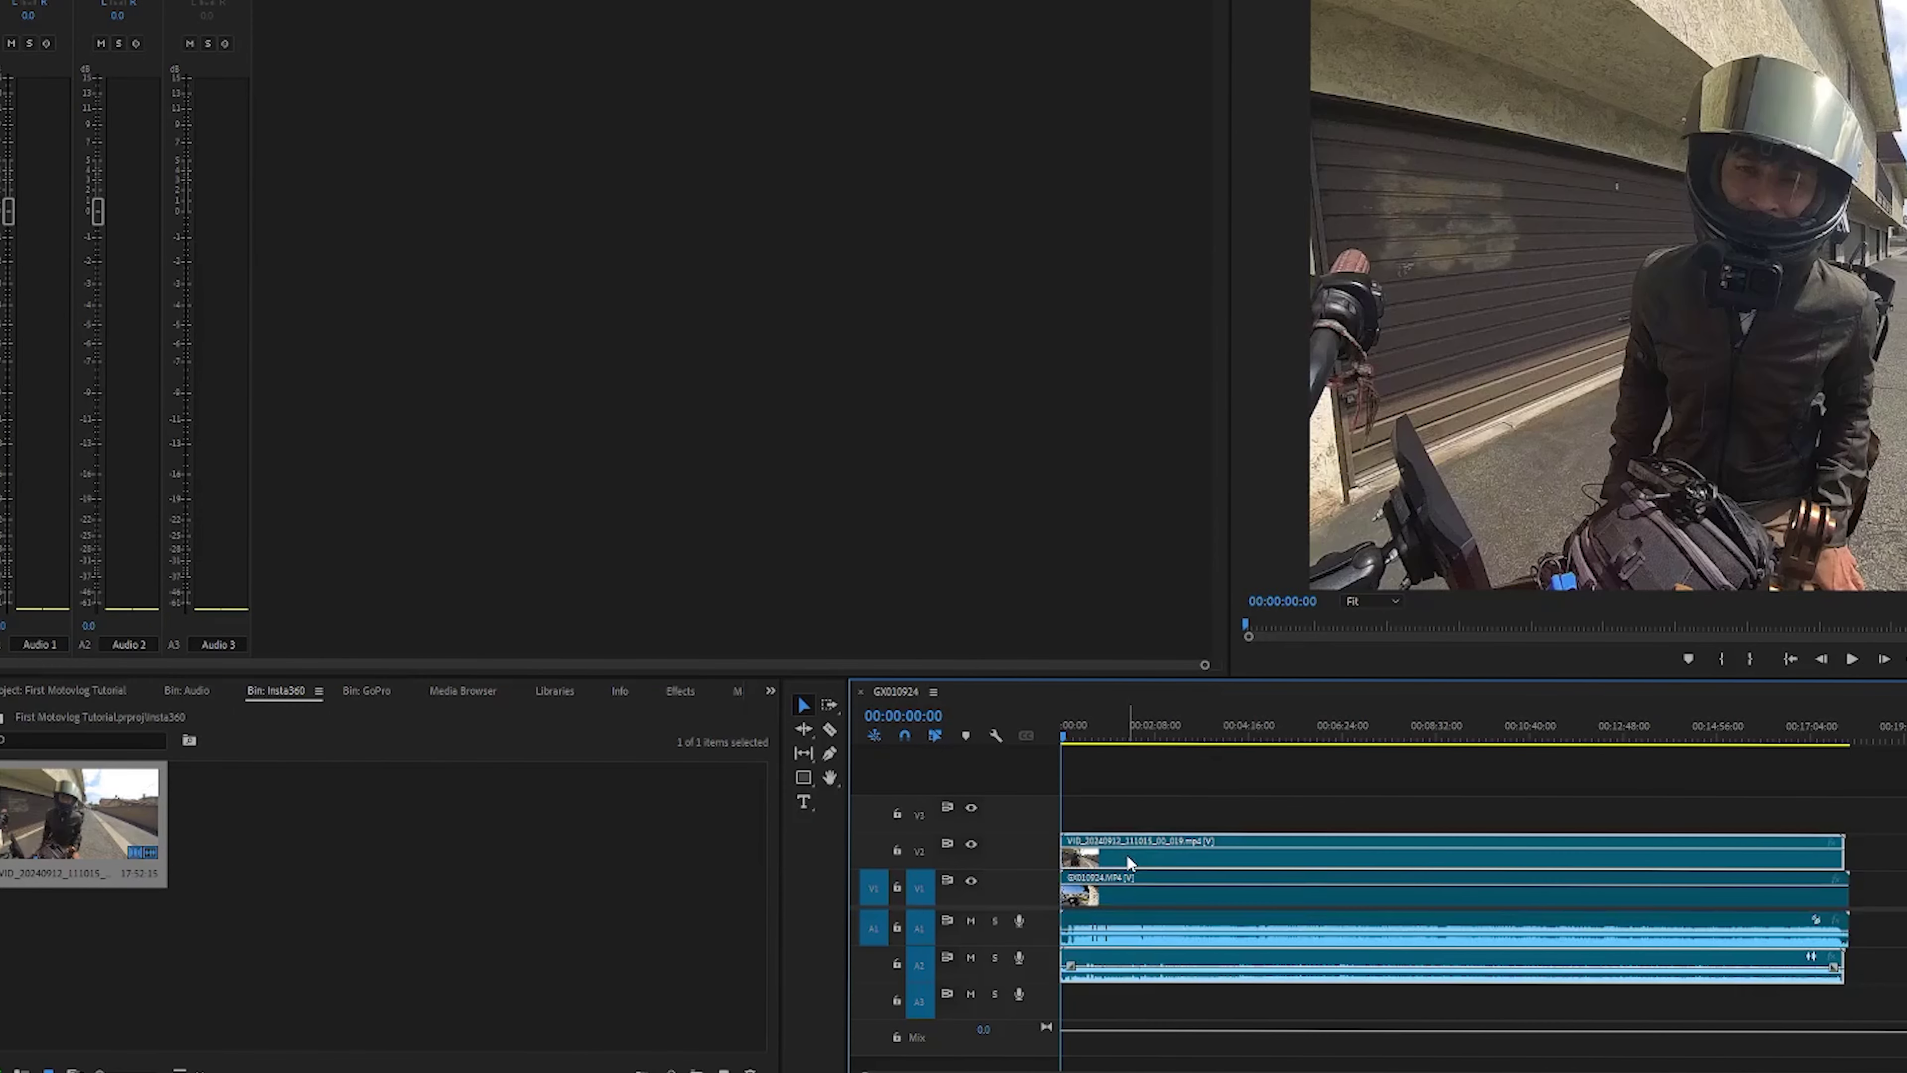
pyautogui.click(1128, 897)
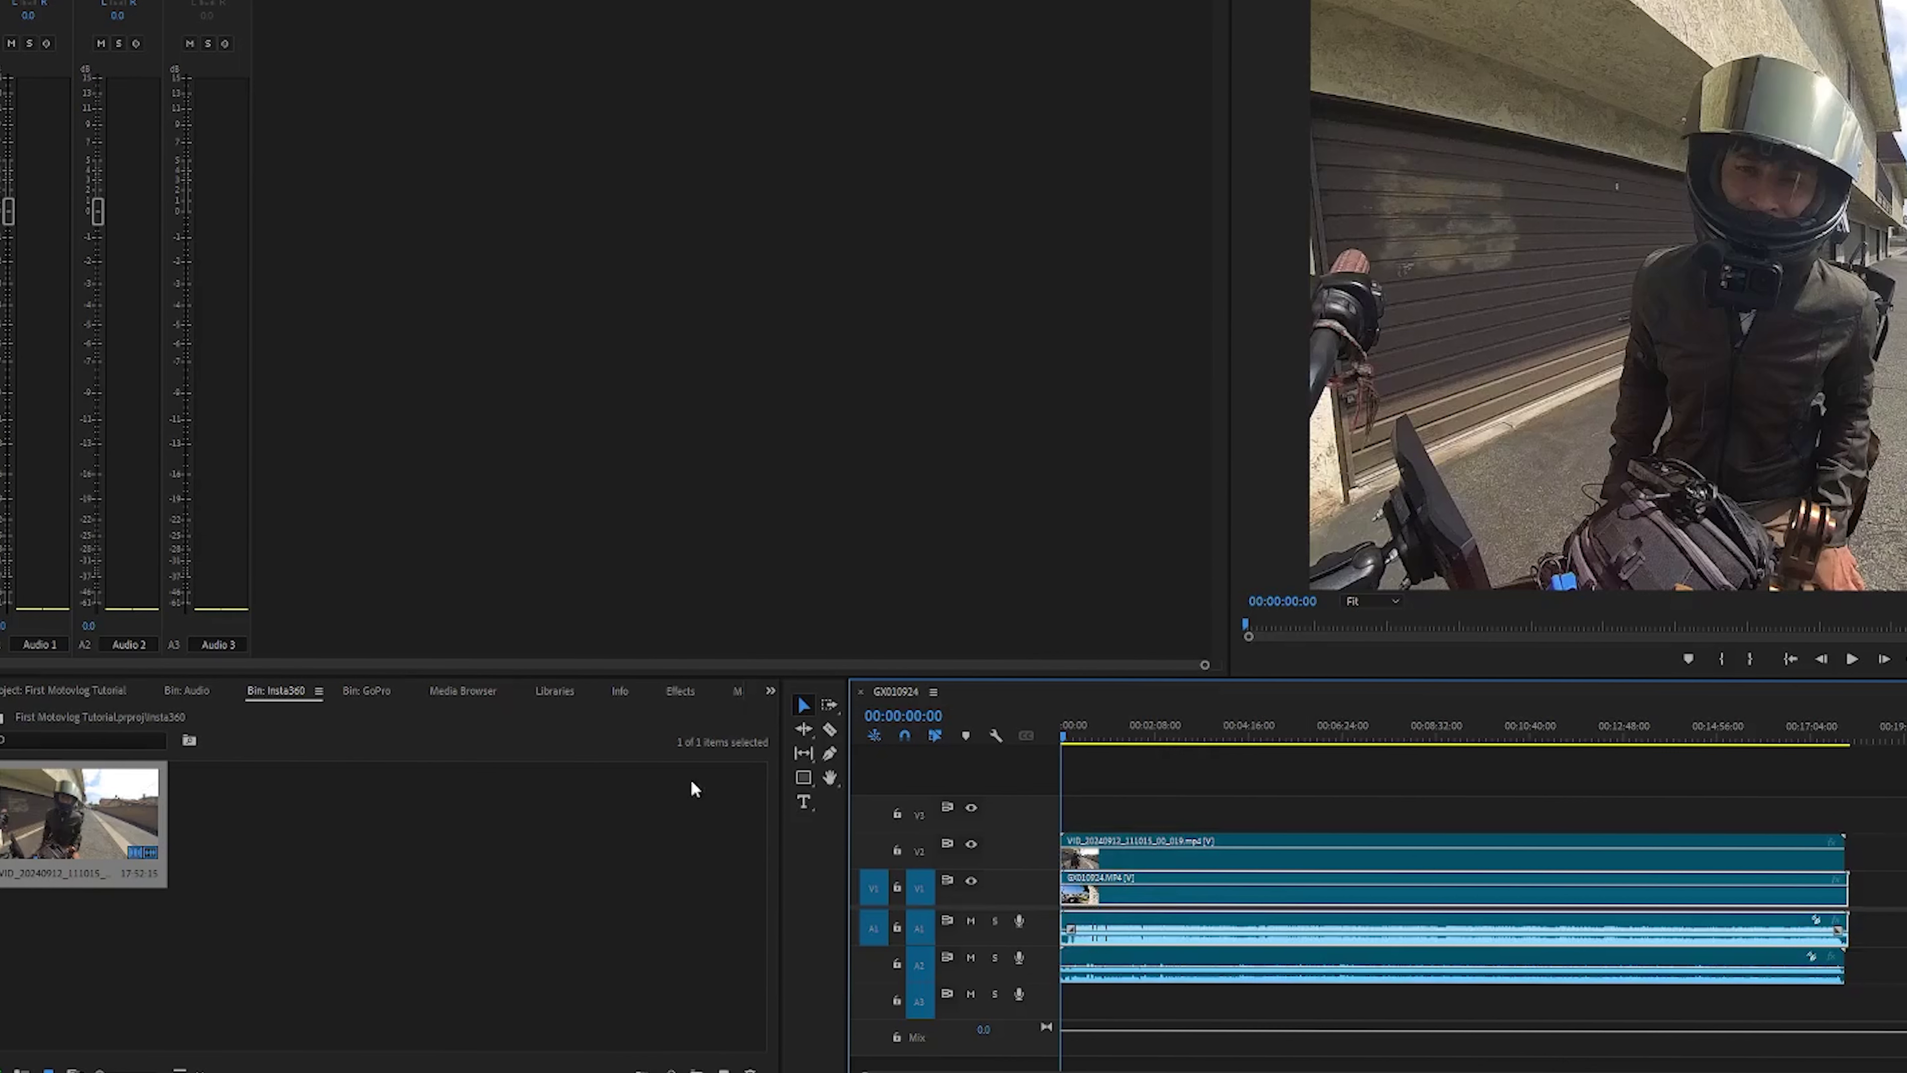
pyautogui.click(200, 692)
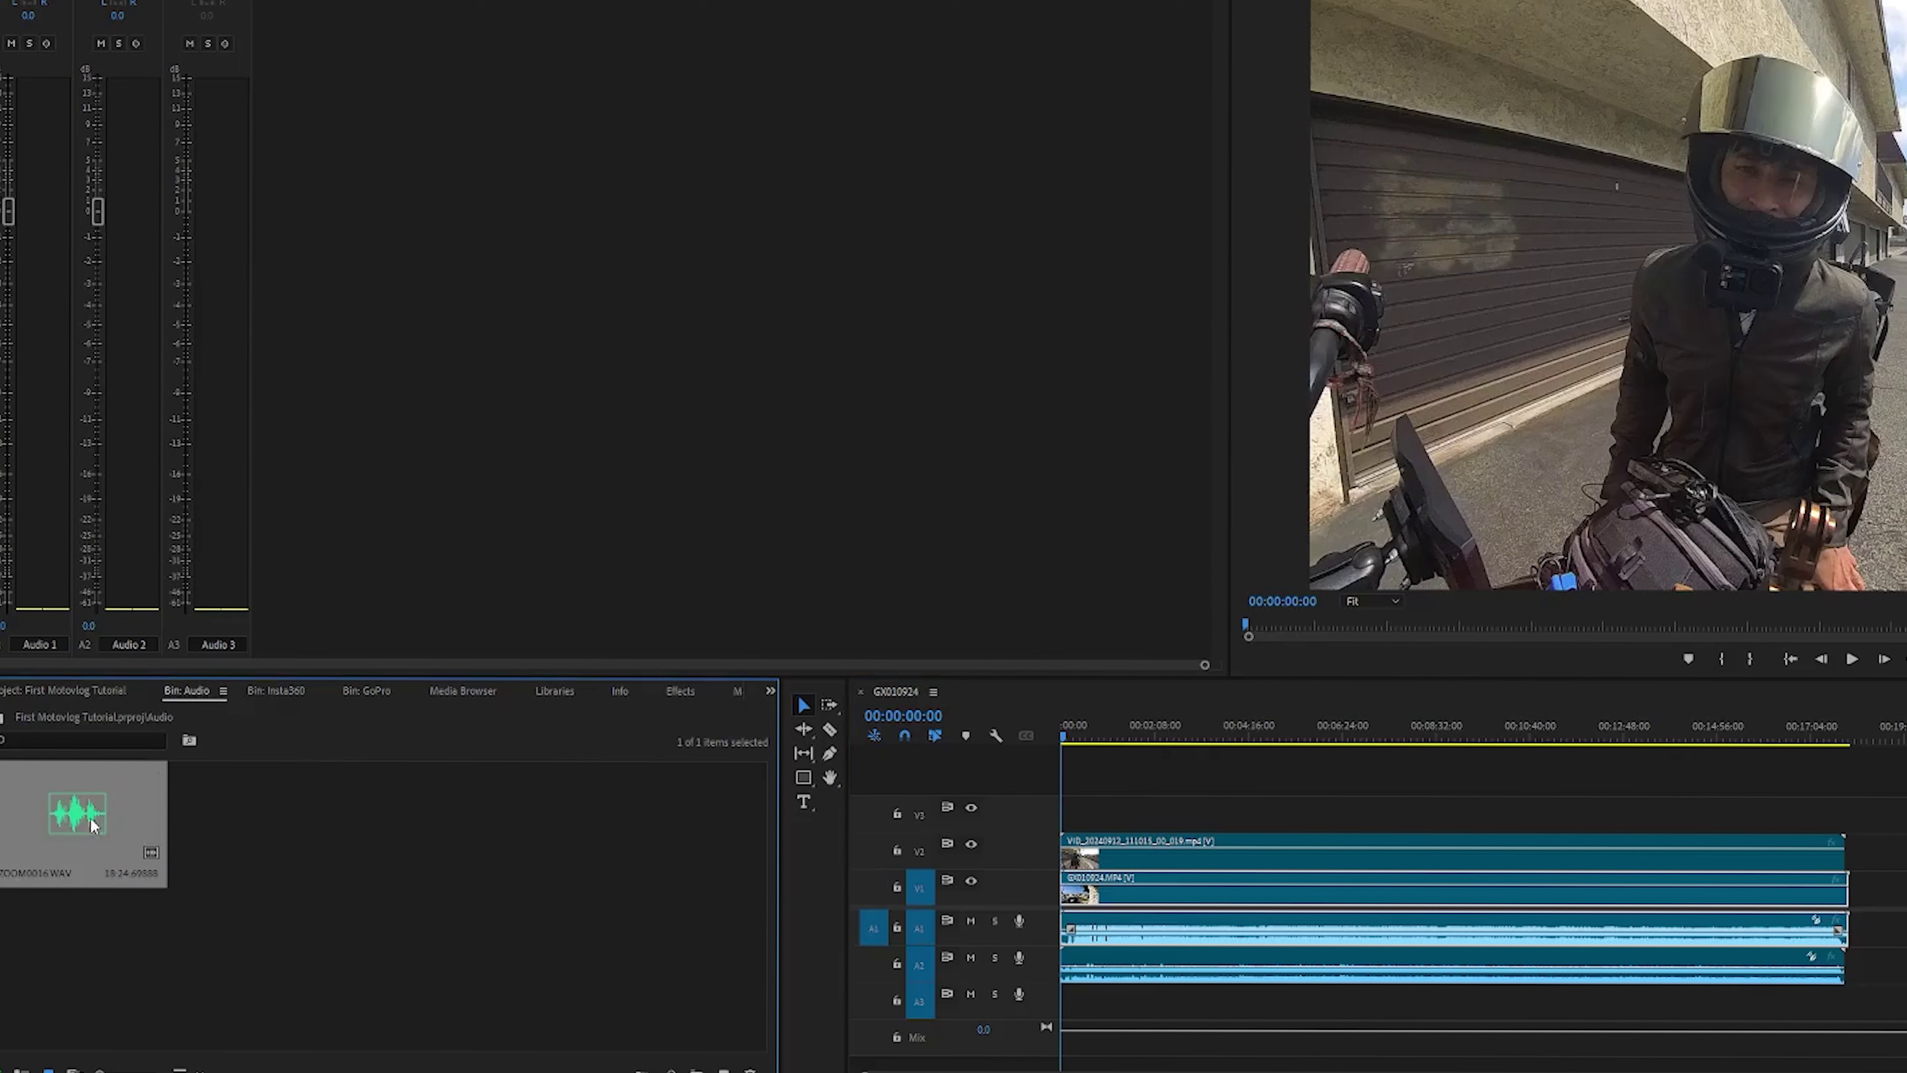
pyautogui.moveTo(223, 818); pyautogui.dragTo(1069, 995)
# Move the playhead to the hand clap in the Insta360 footage, at about 00:00:39:39.
pyautogui.click(1135, 733)
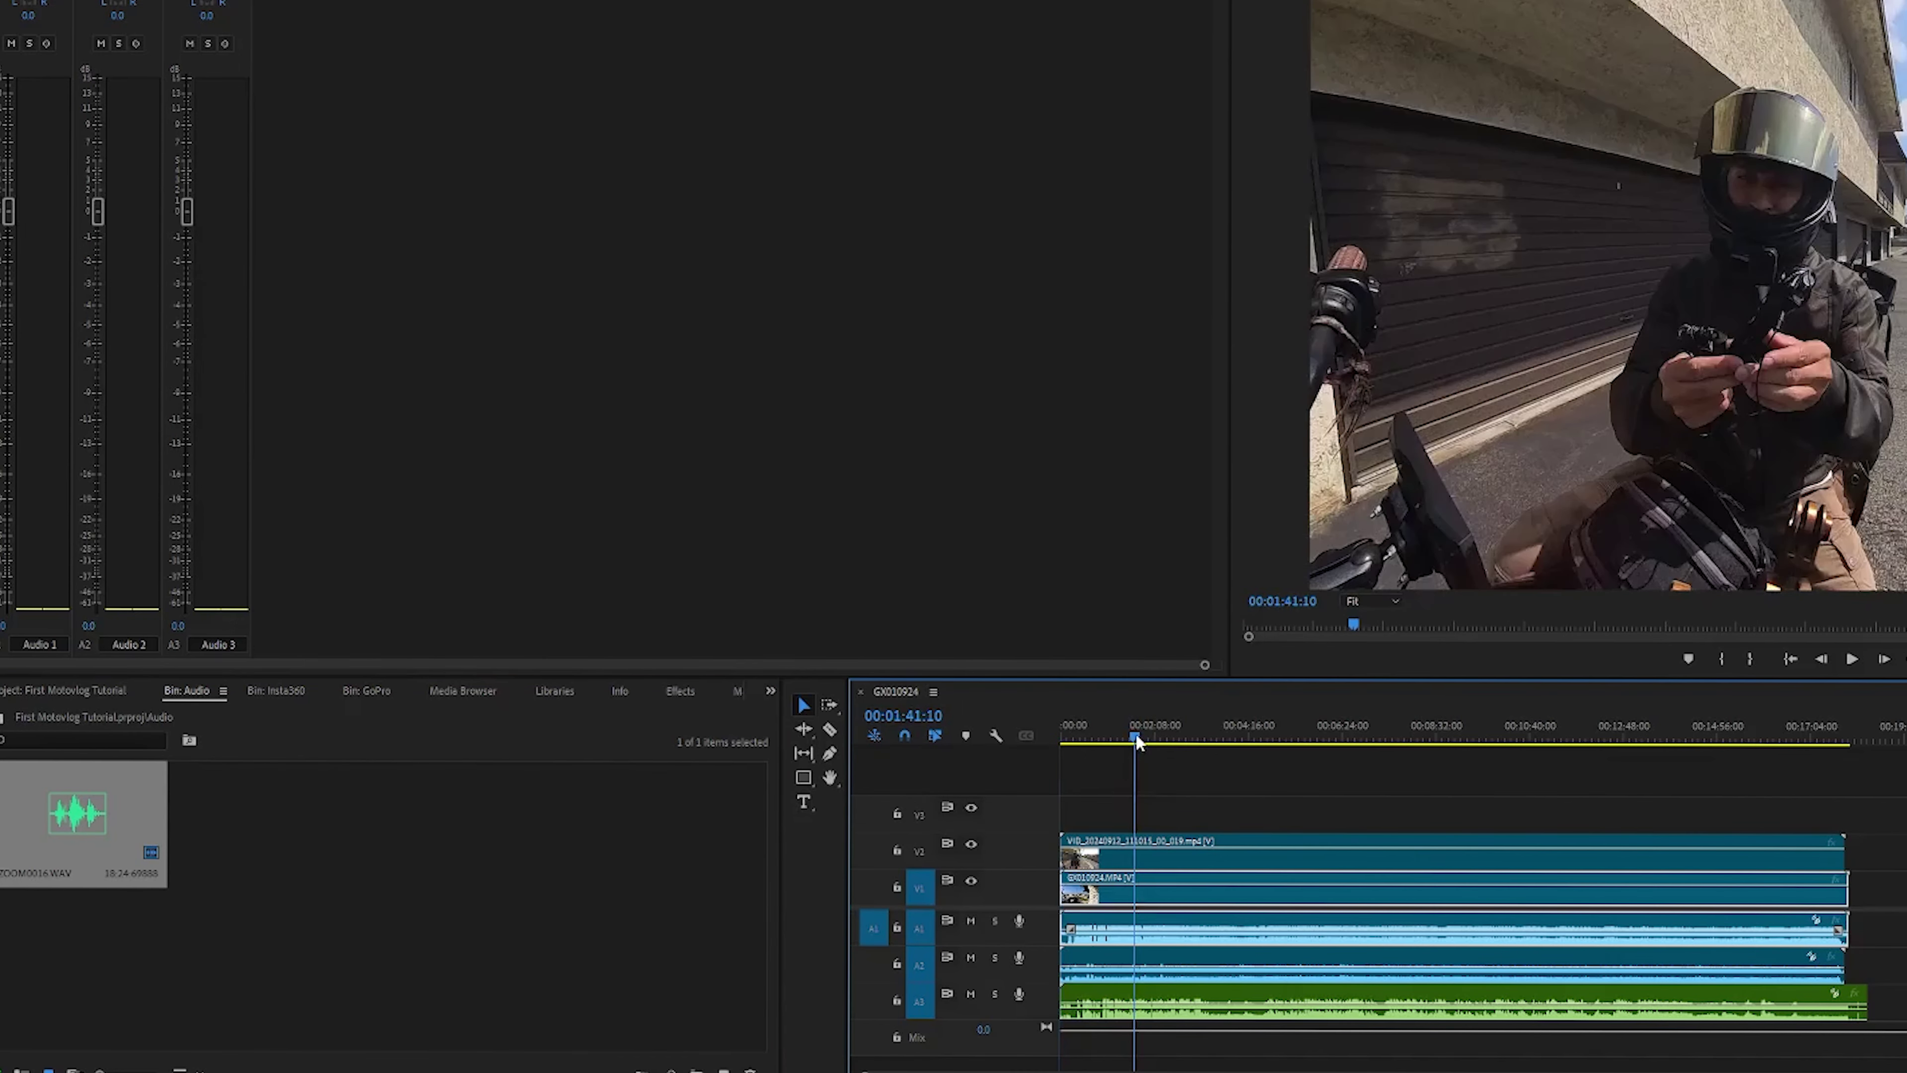
pyautogui.press('=')
pyautogui.press('=')
pyautogui.press('=')
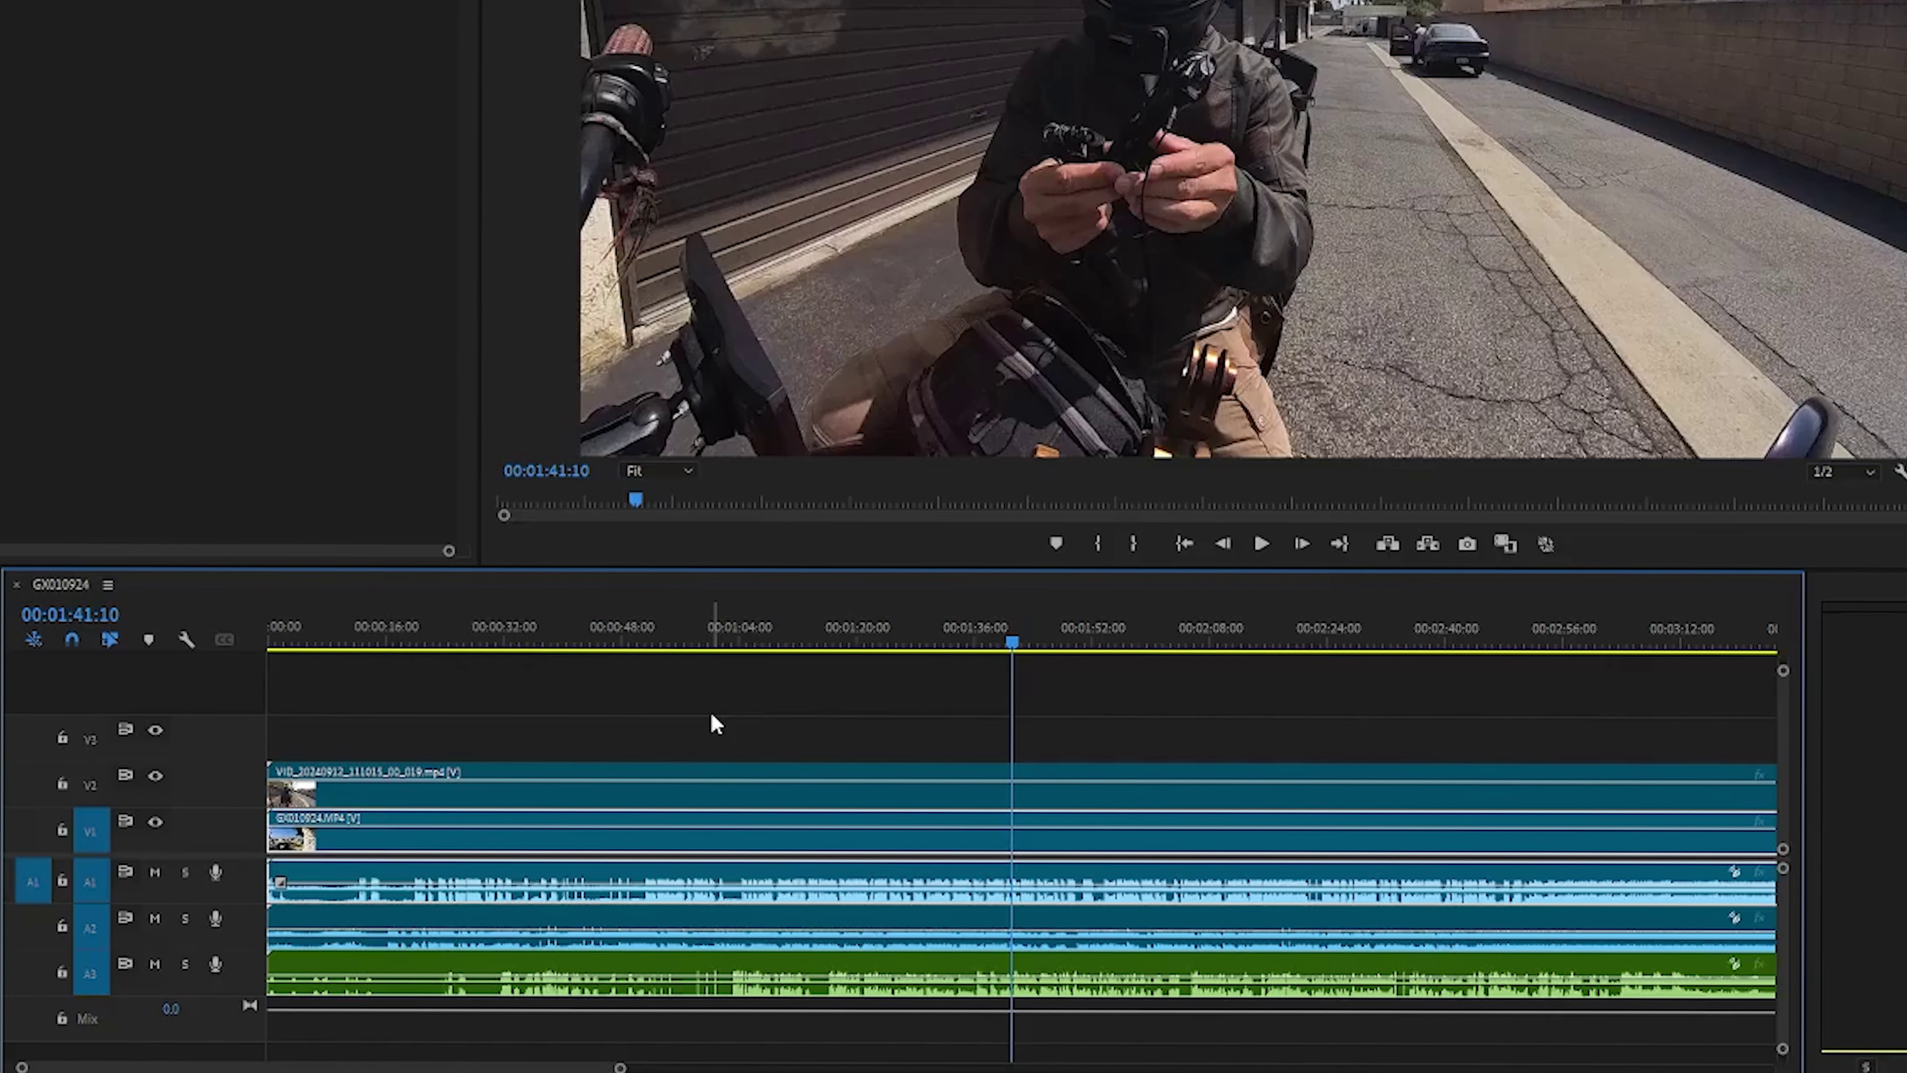
pyautogui.click(552, 638)
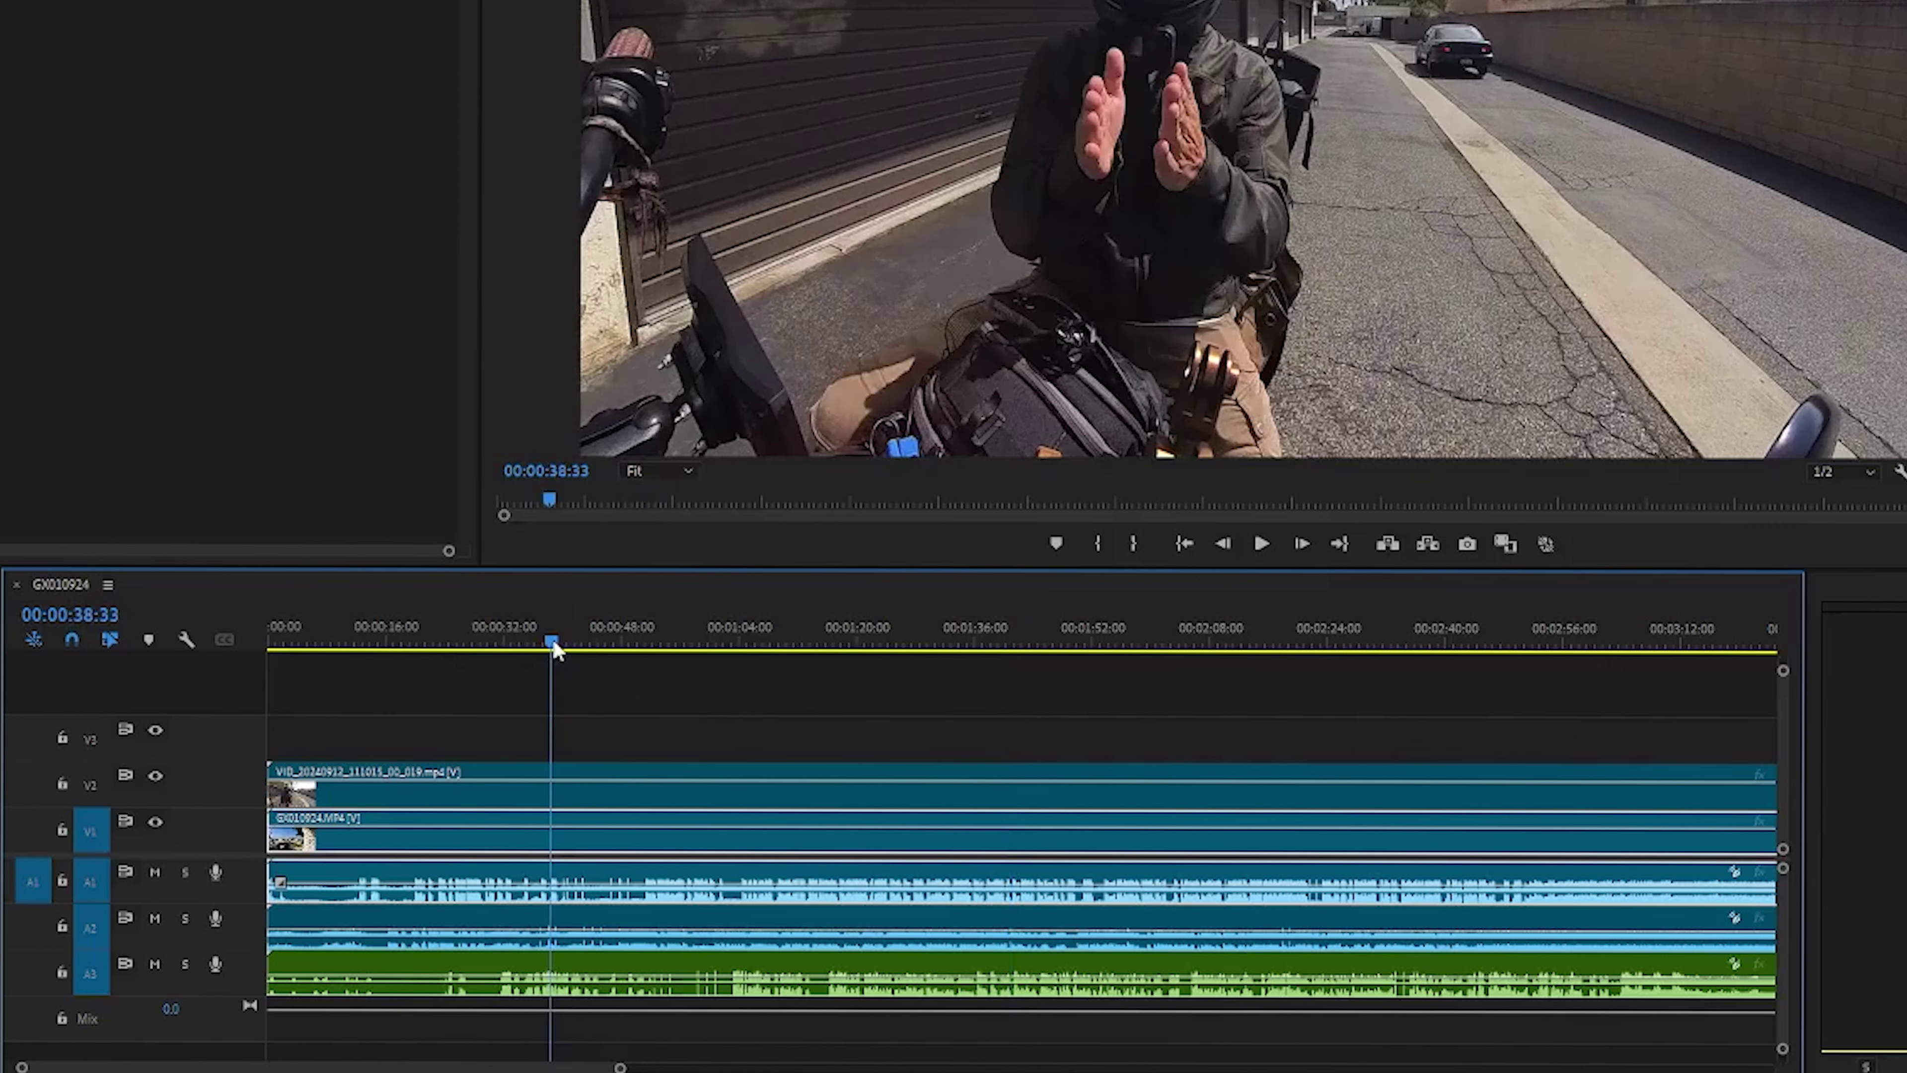
pyautogui.press('=')
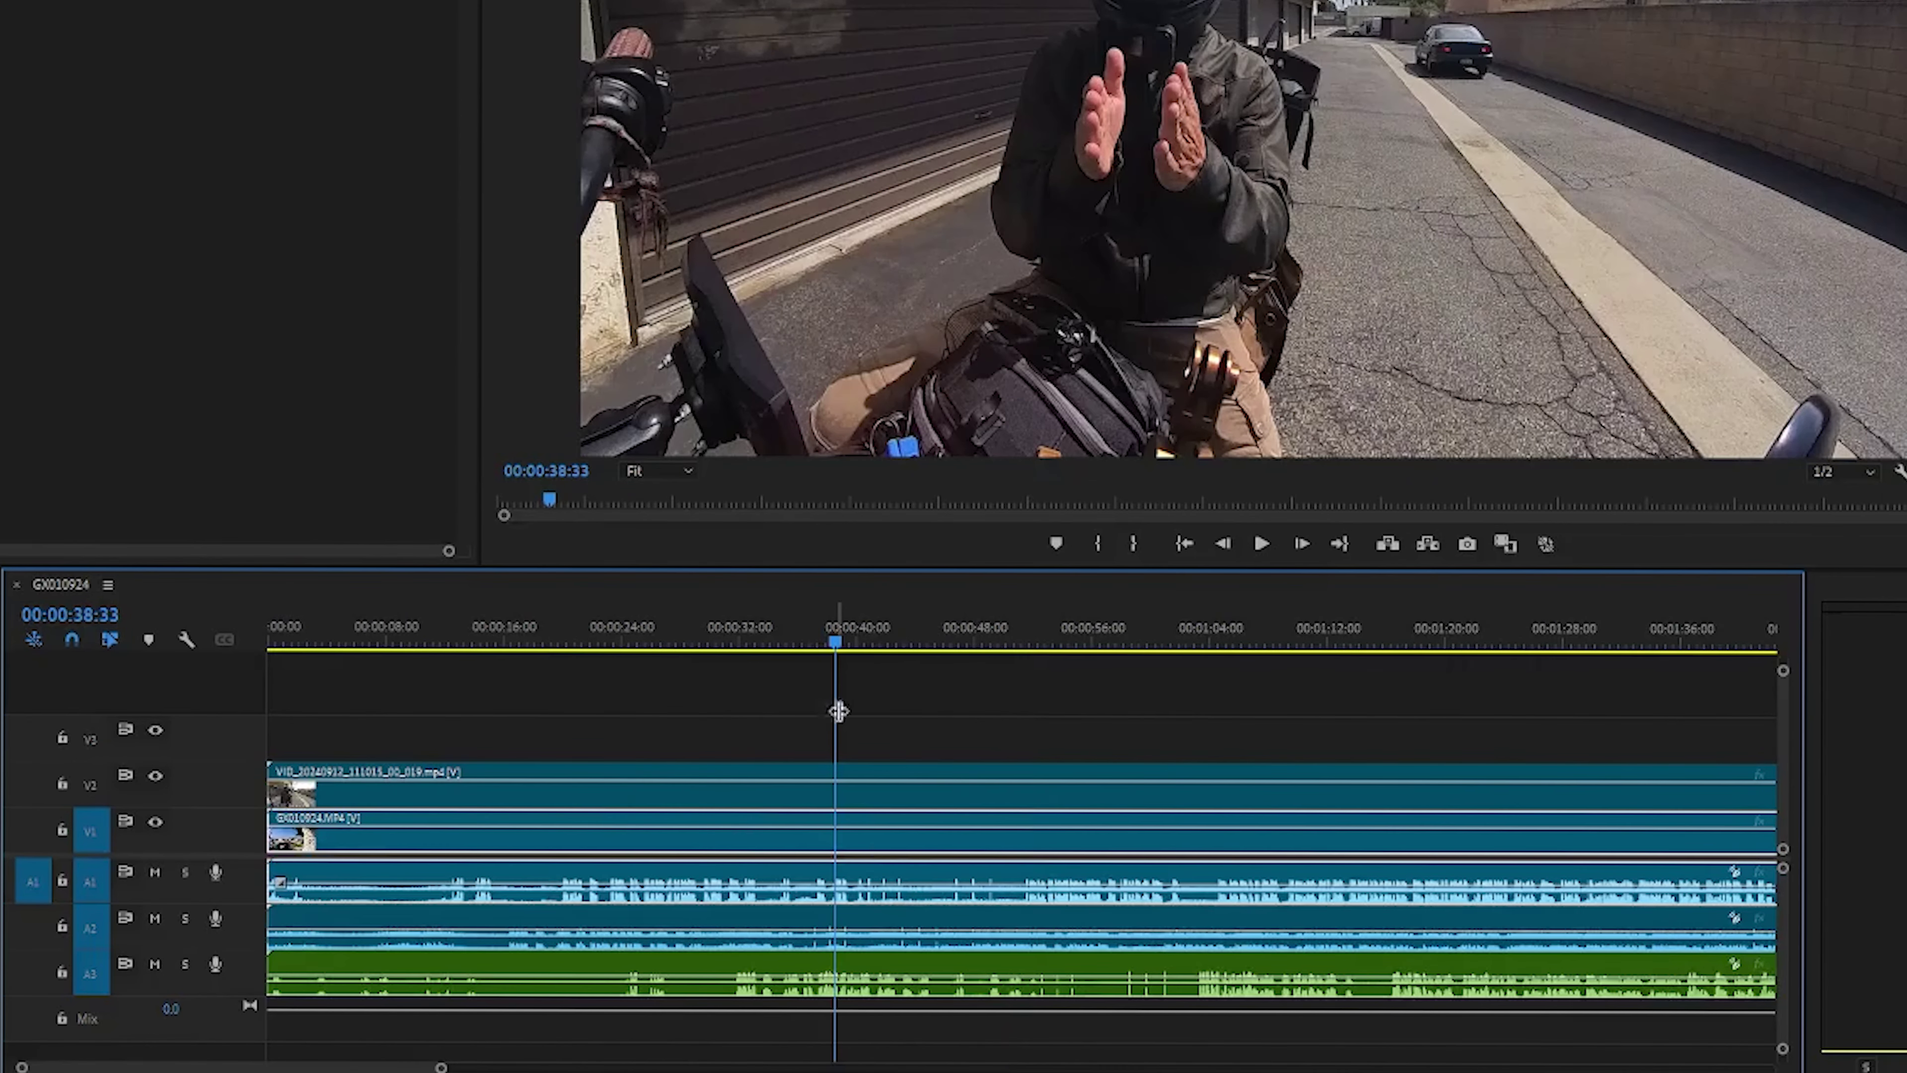
pyautogui.click(857, 642)
pyautogui.moveTo(860, 642); pyautogui.dragTo(871, 647)
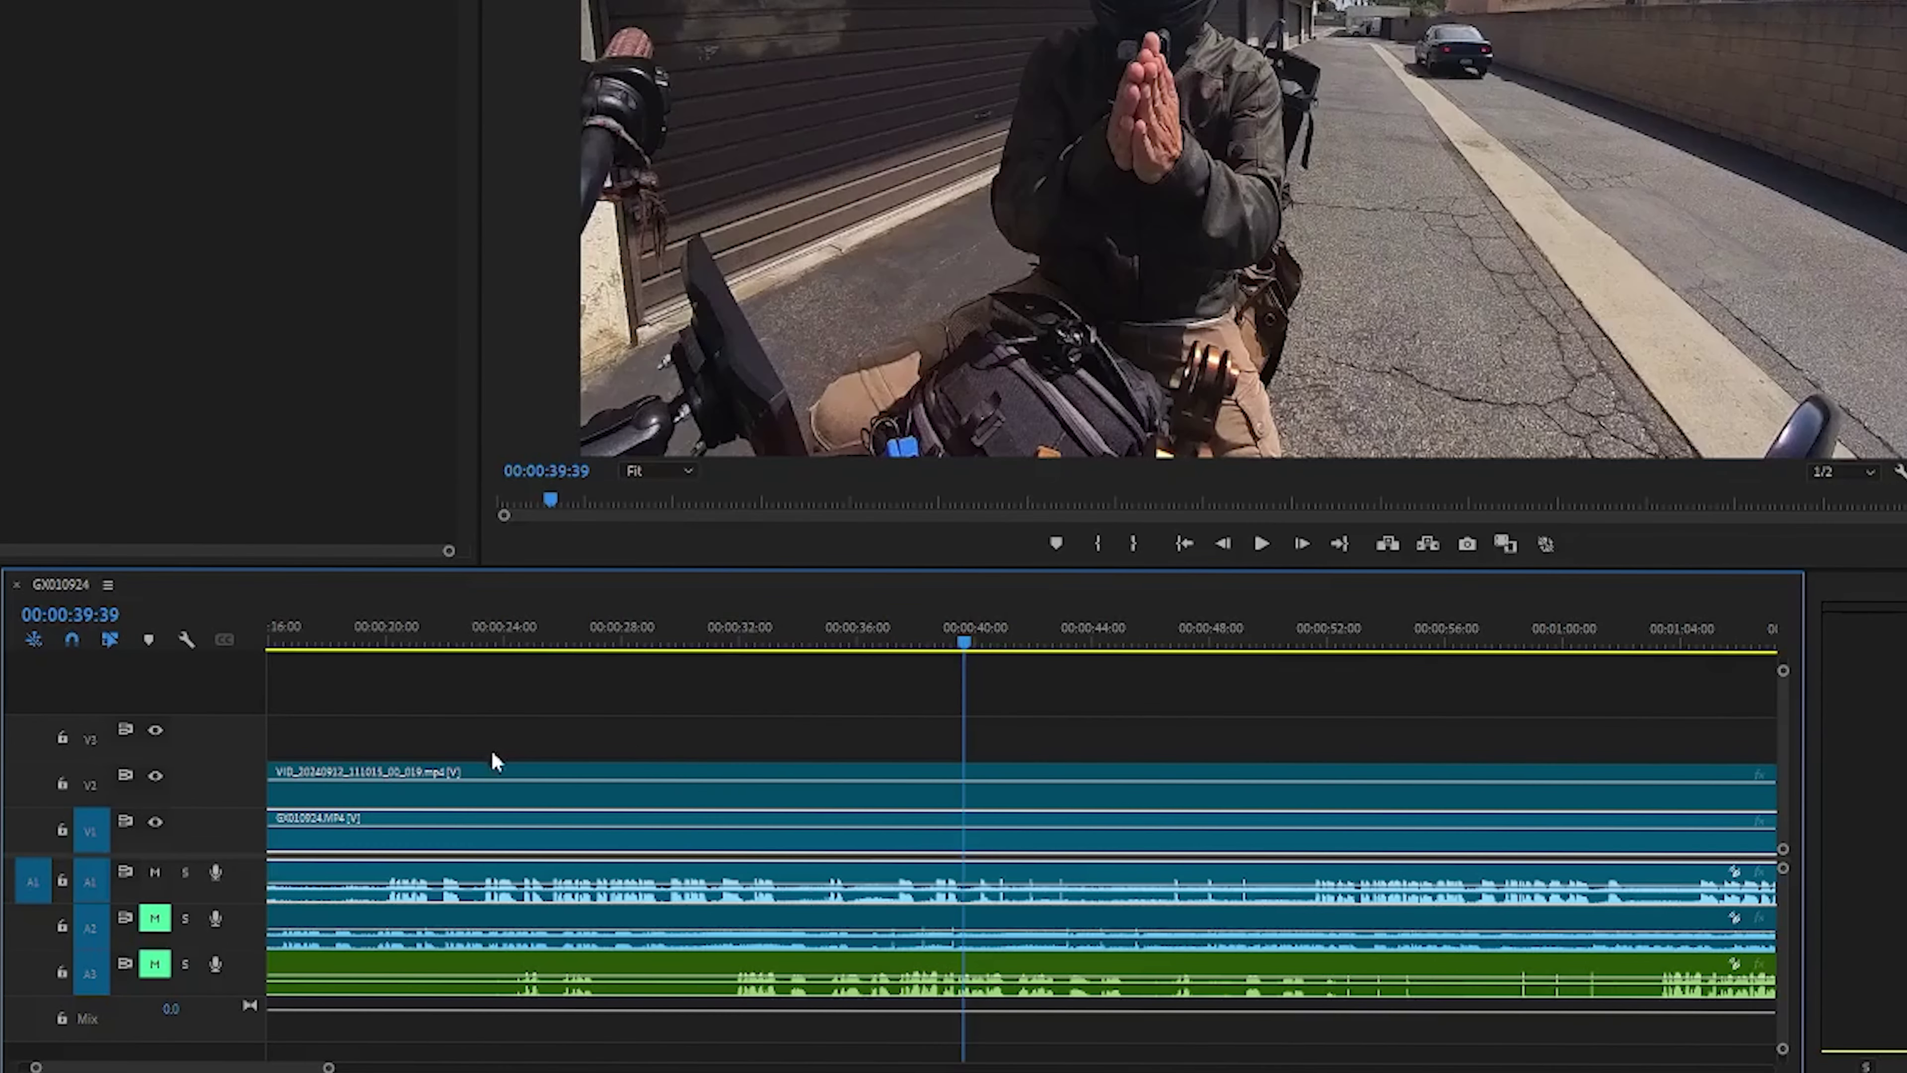
# Hide video track V2 and place the playhead on the hand clap in the GoPro footage, at 00:00:40:54.
pyautogui.click(154, 777)
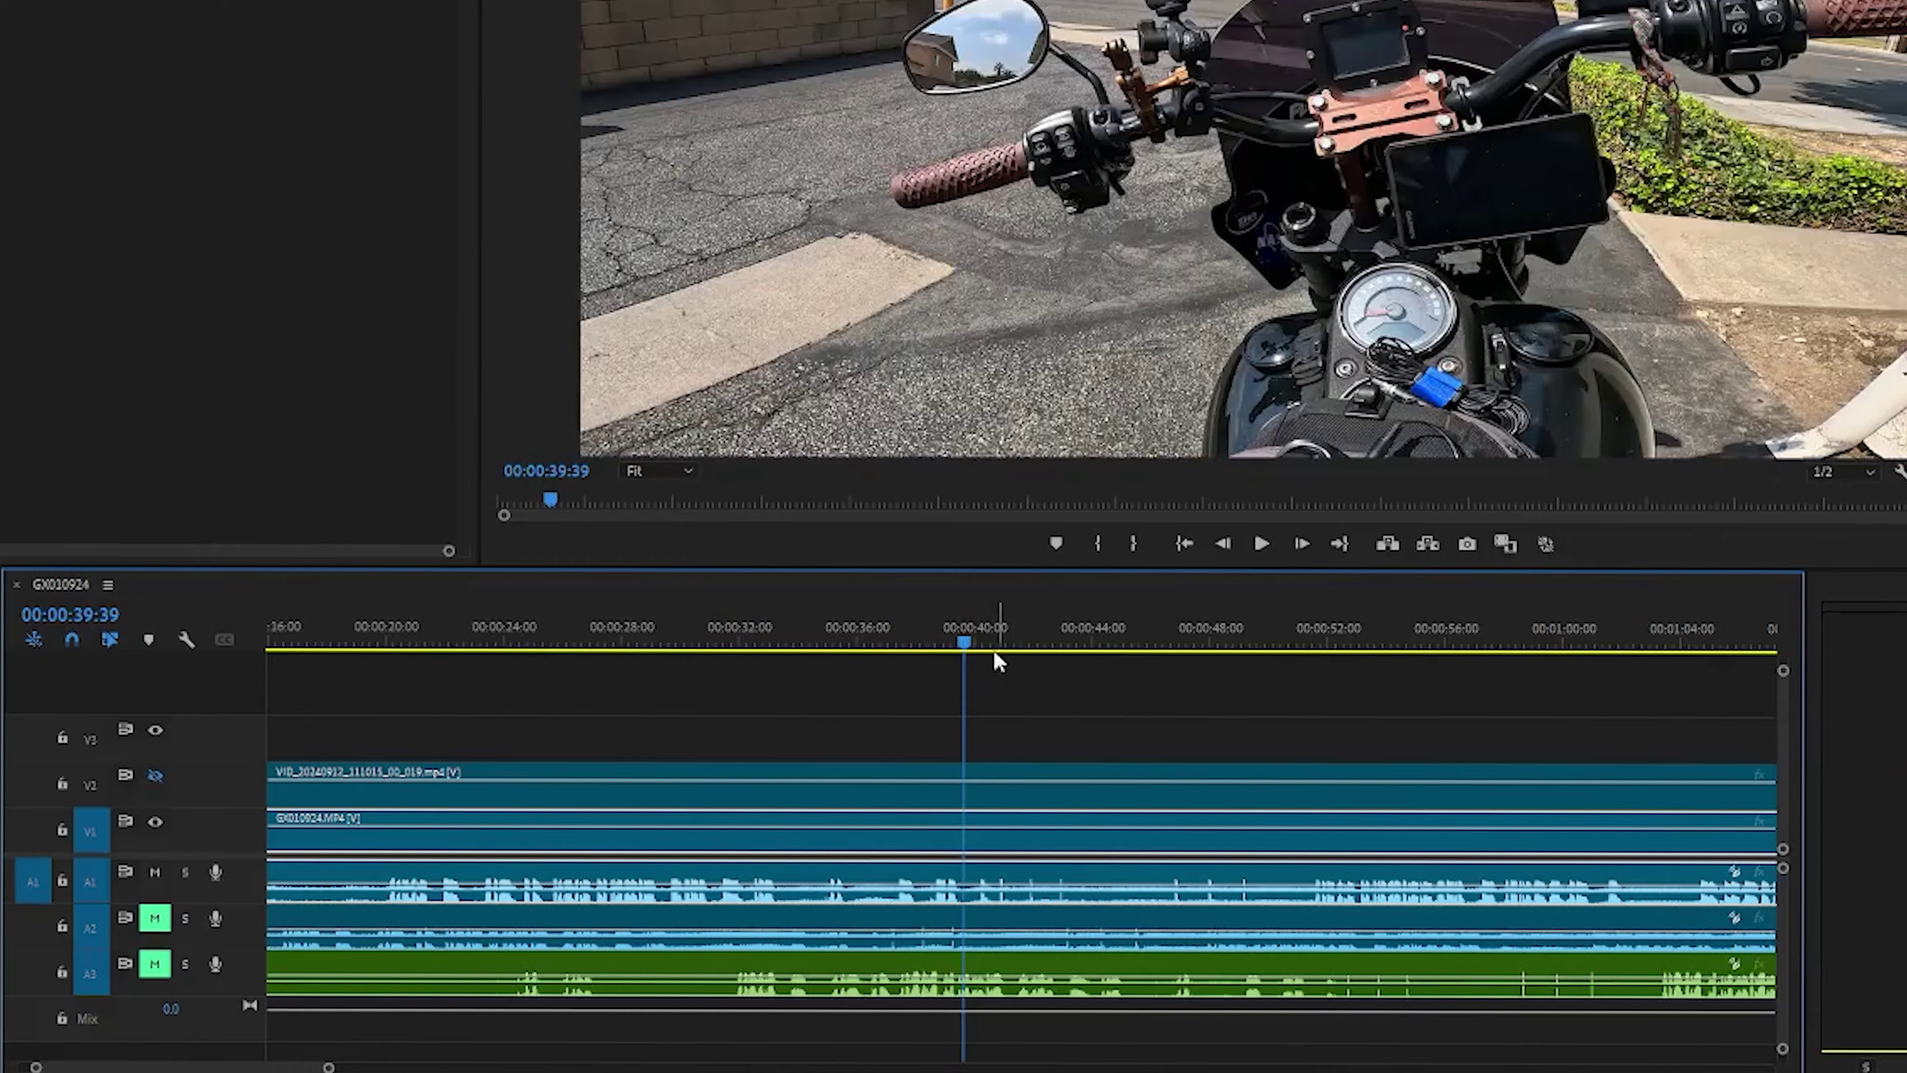
pyautogui.moveTo(965, 639); pyautogui.dragTo(1001, 684)
pyautogui.press('space')
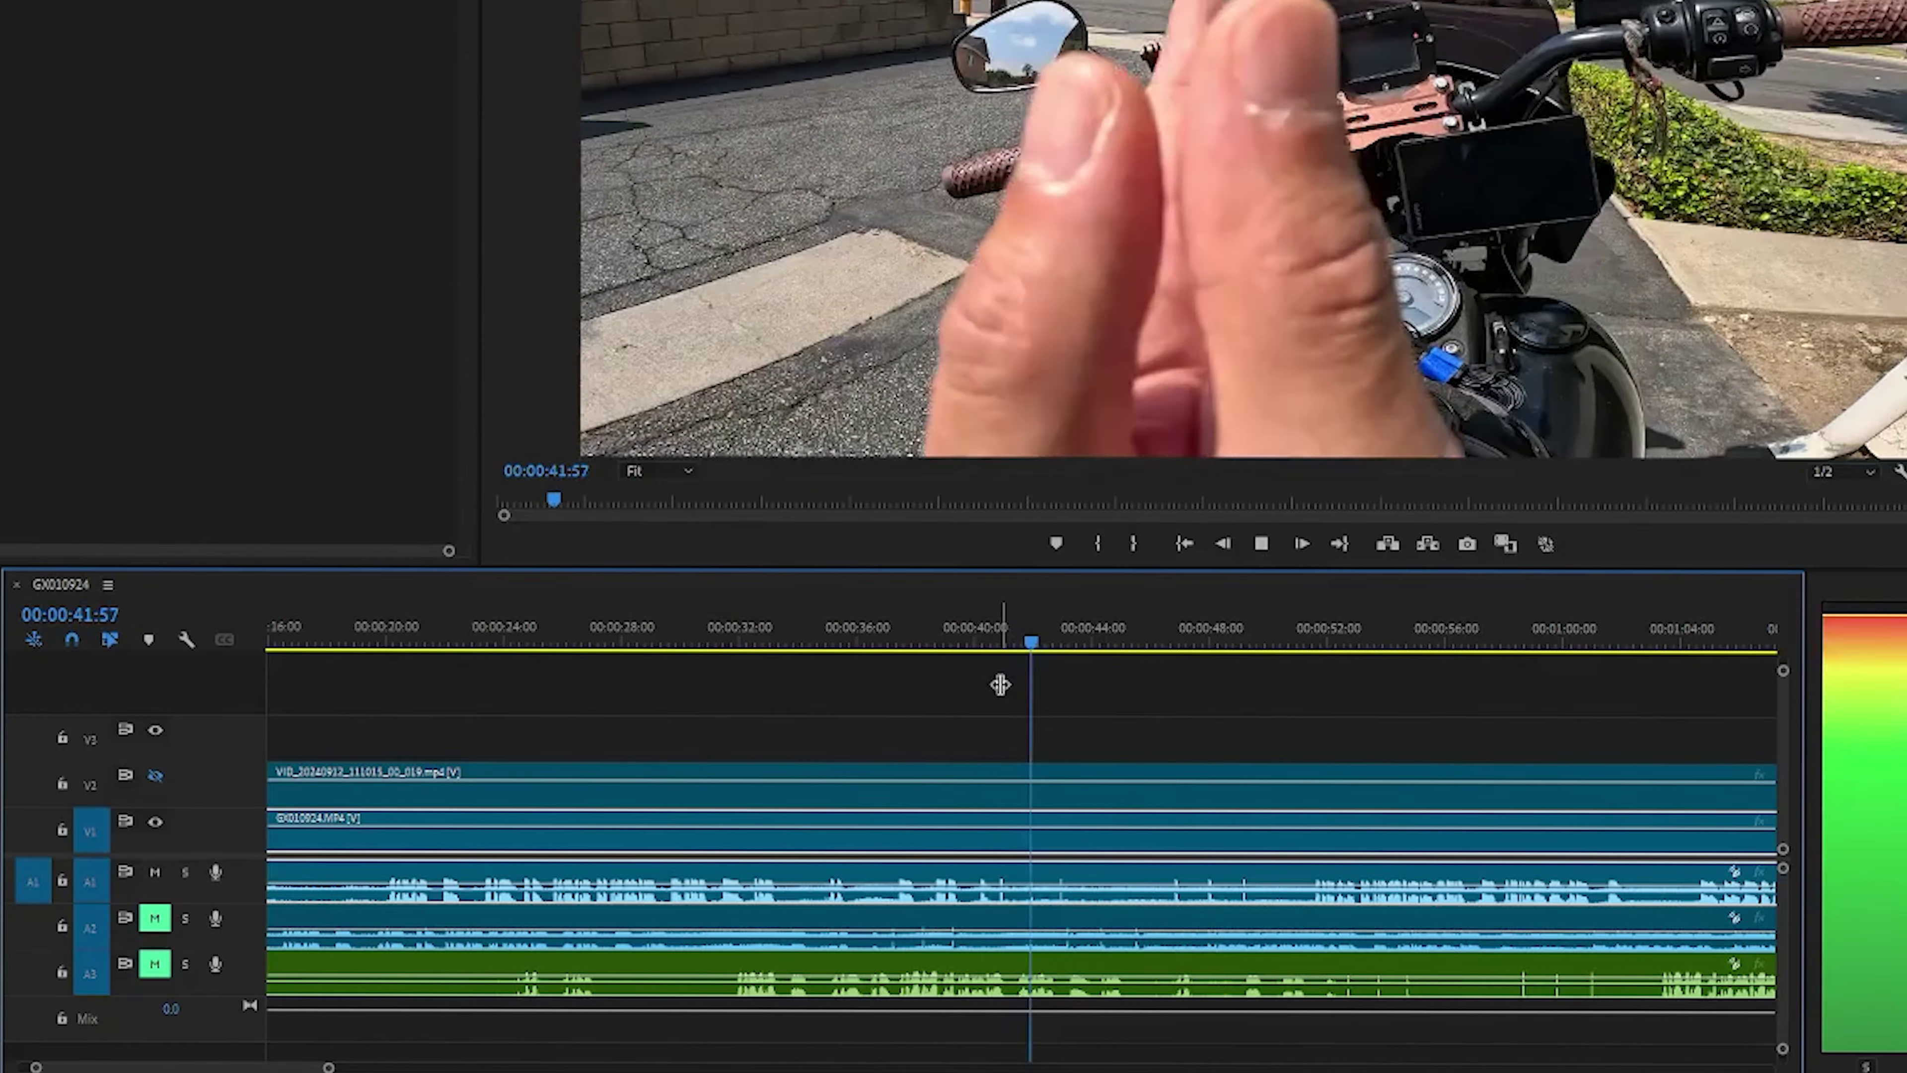
pyautogui.press('space')
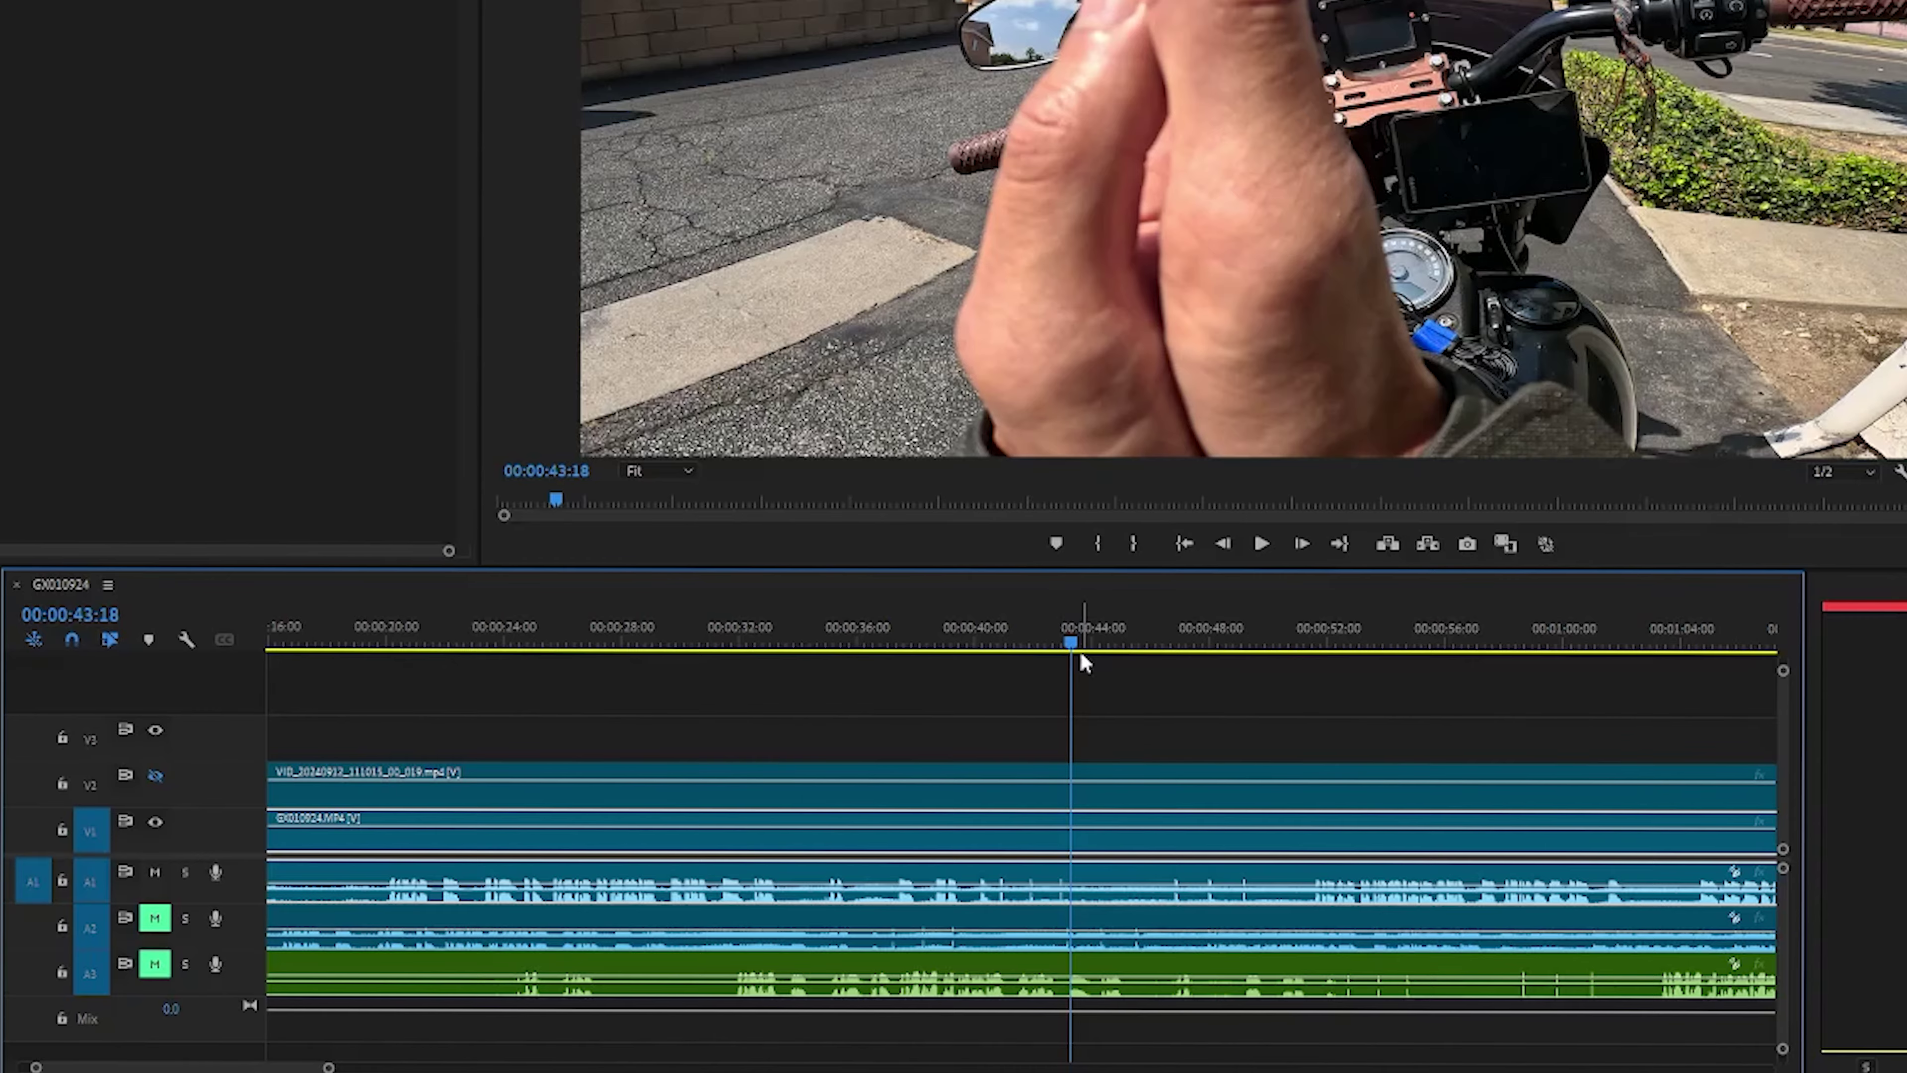
pyautogui.moveTo(1070, 640); pyautogui.dragTo(997, 643)
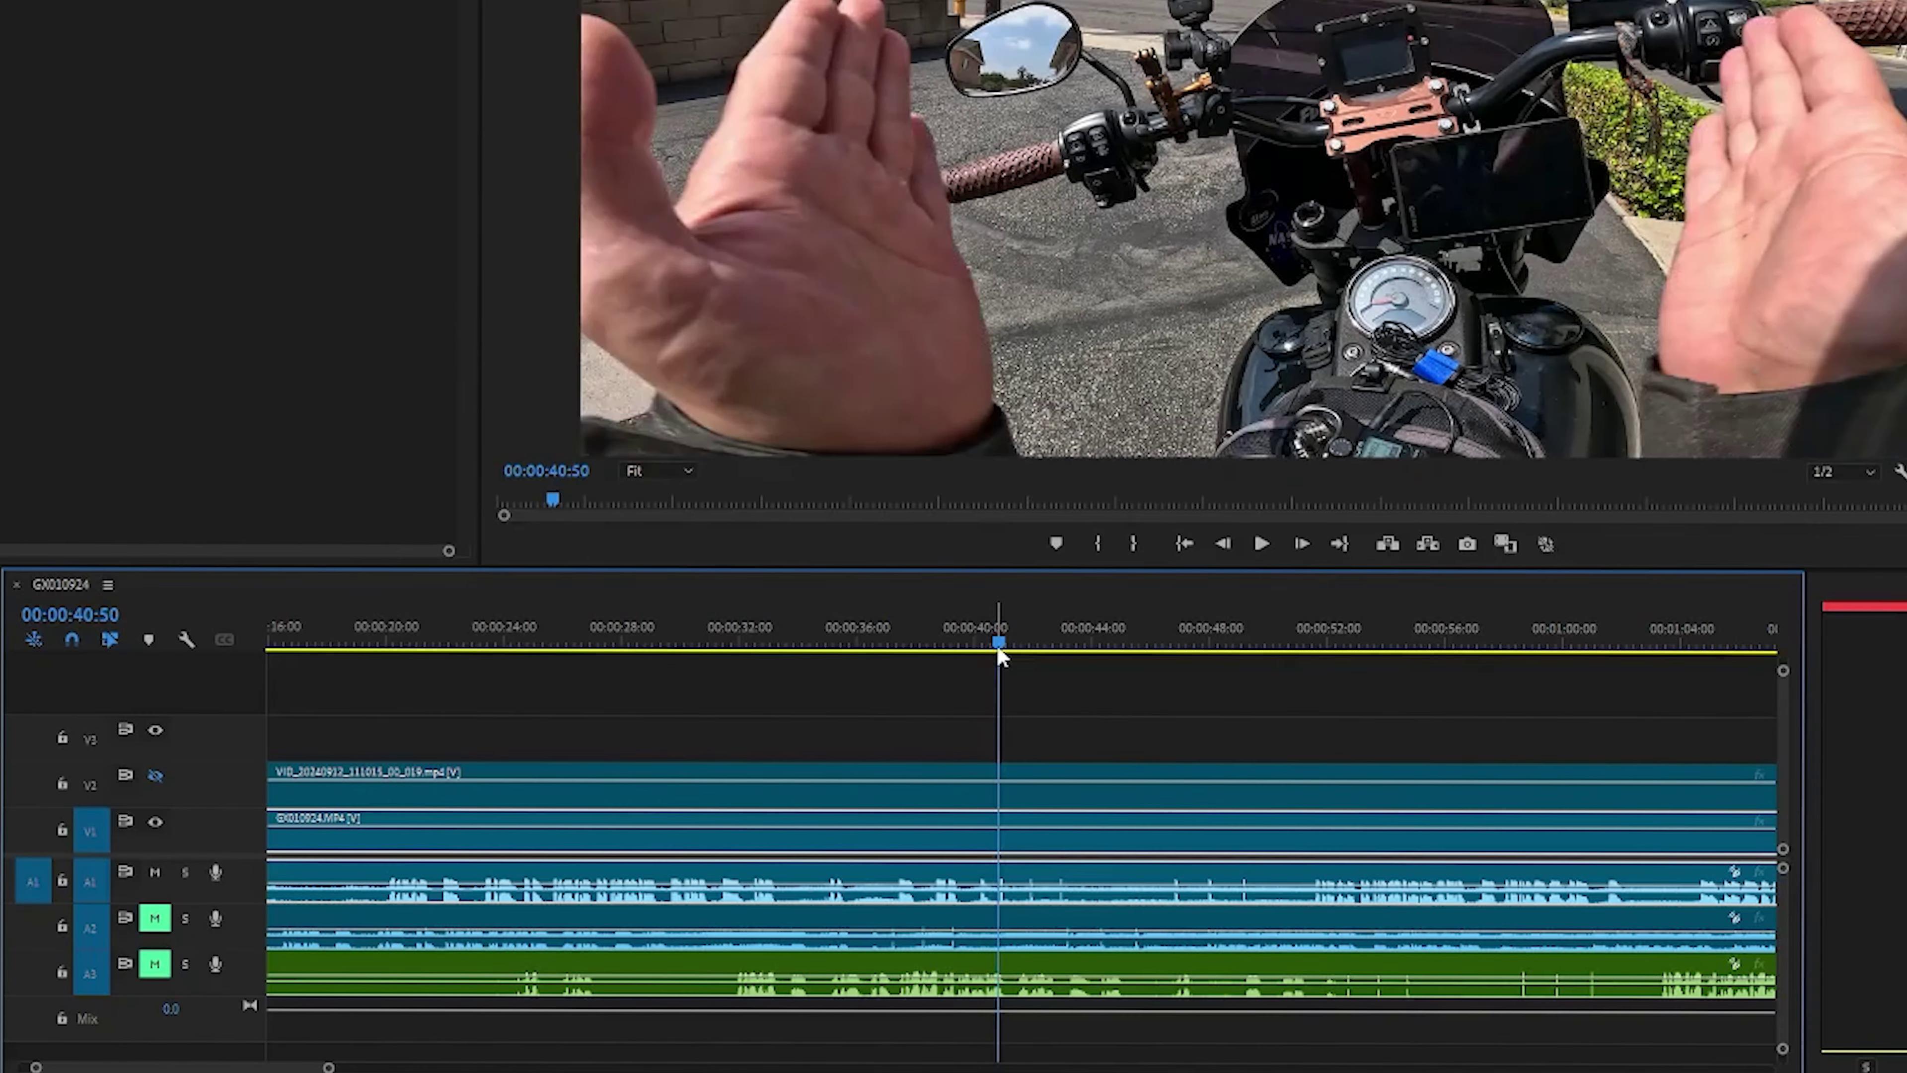
pyautogui.press('Right')
pyautogui.press('Right')
pyautogui.press('Right')
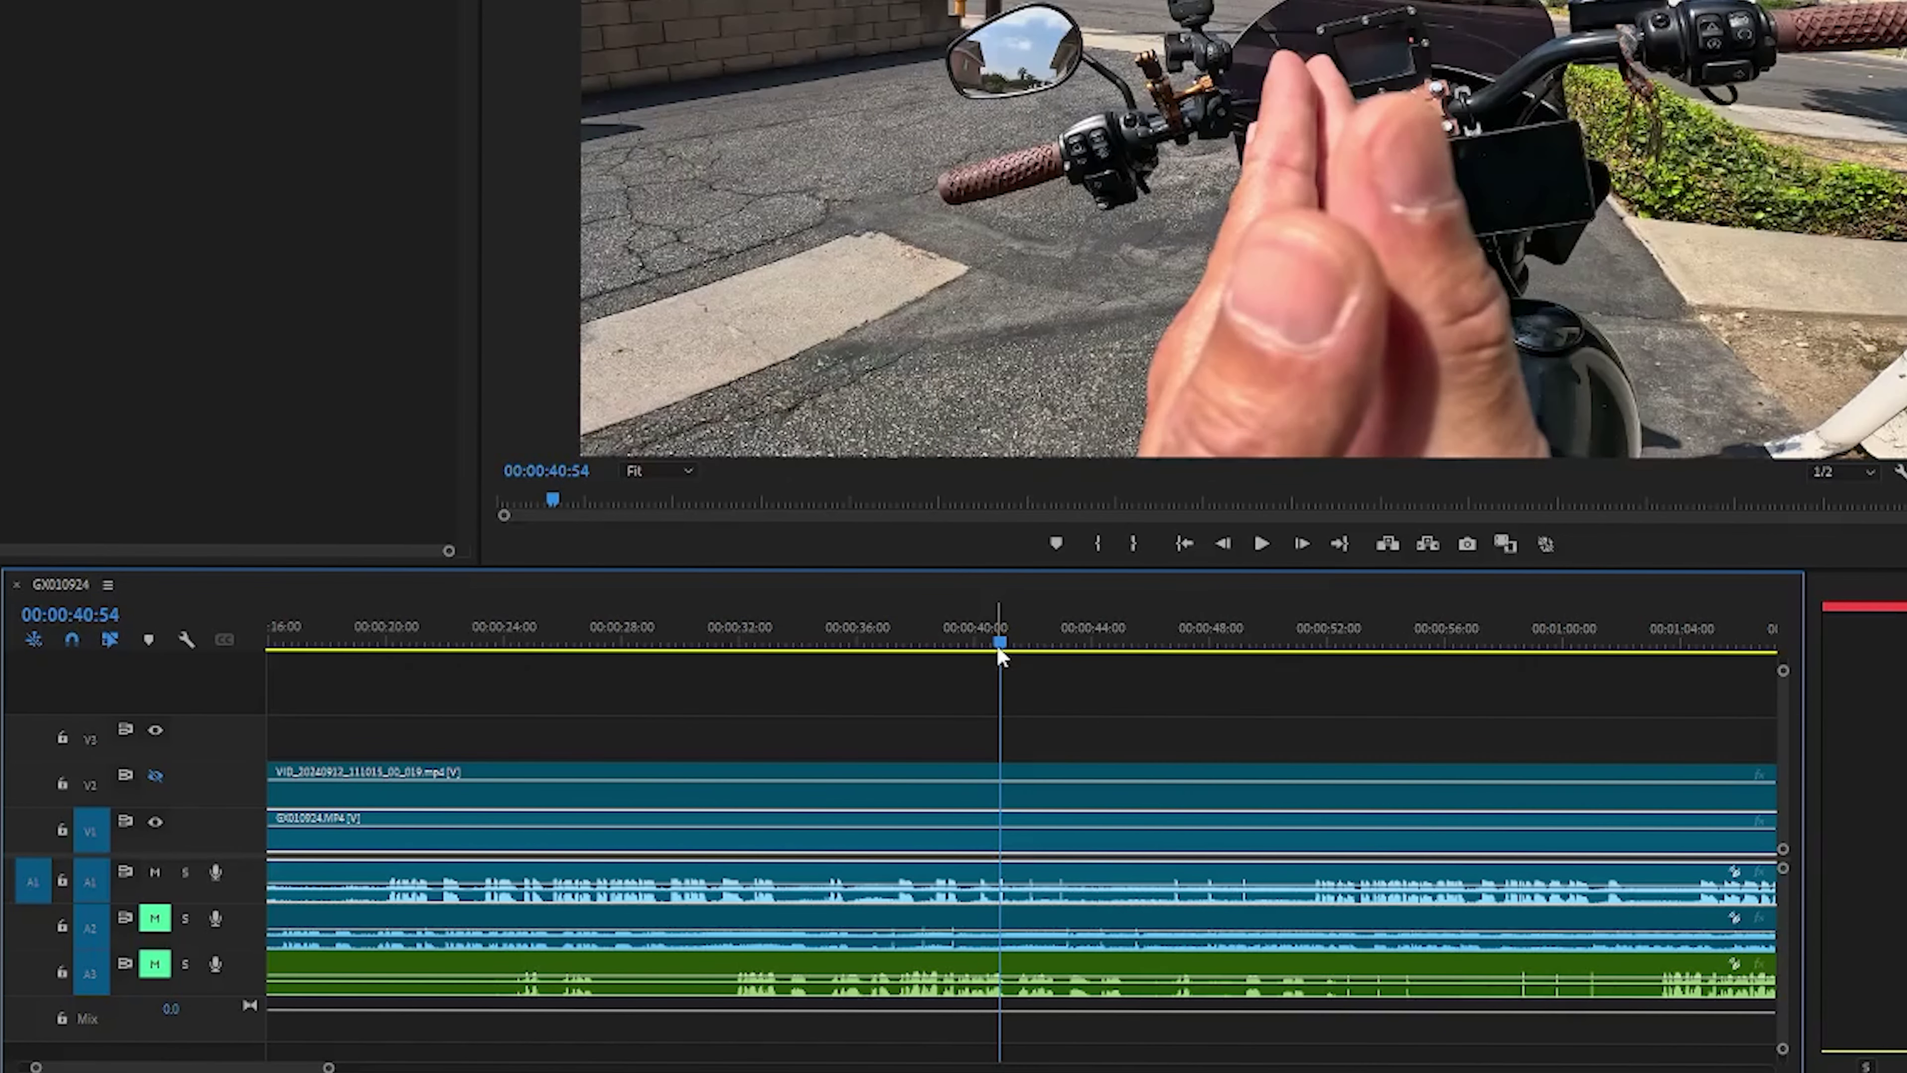
# Cut the GX010924.MP4 clip at the playhead on the clap and delete the part before it.
pyautogui.press('=')
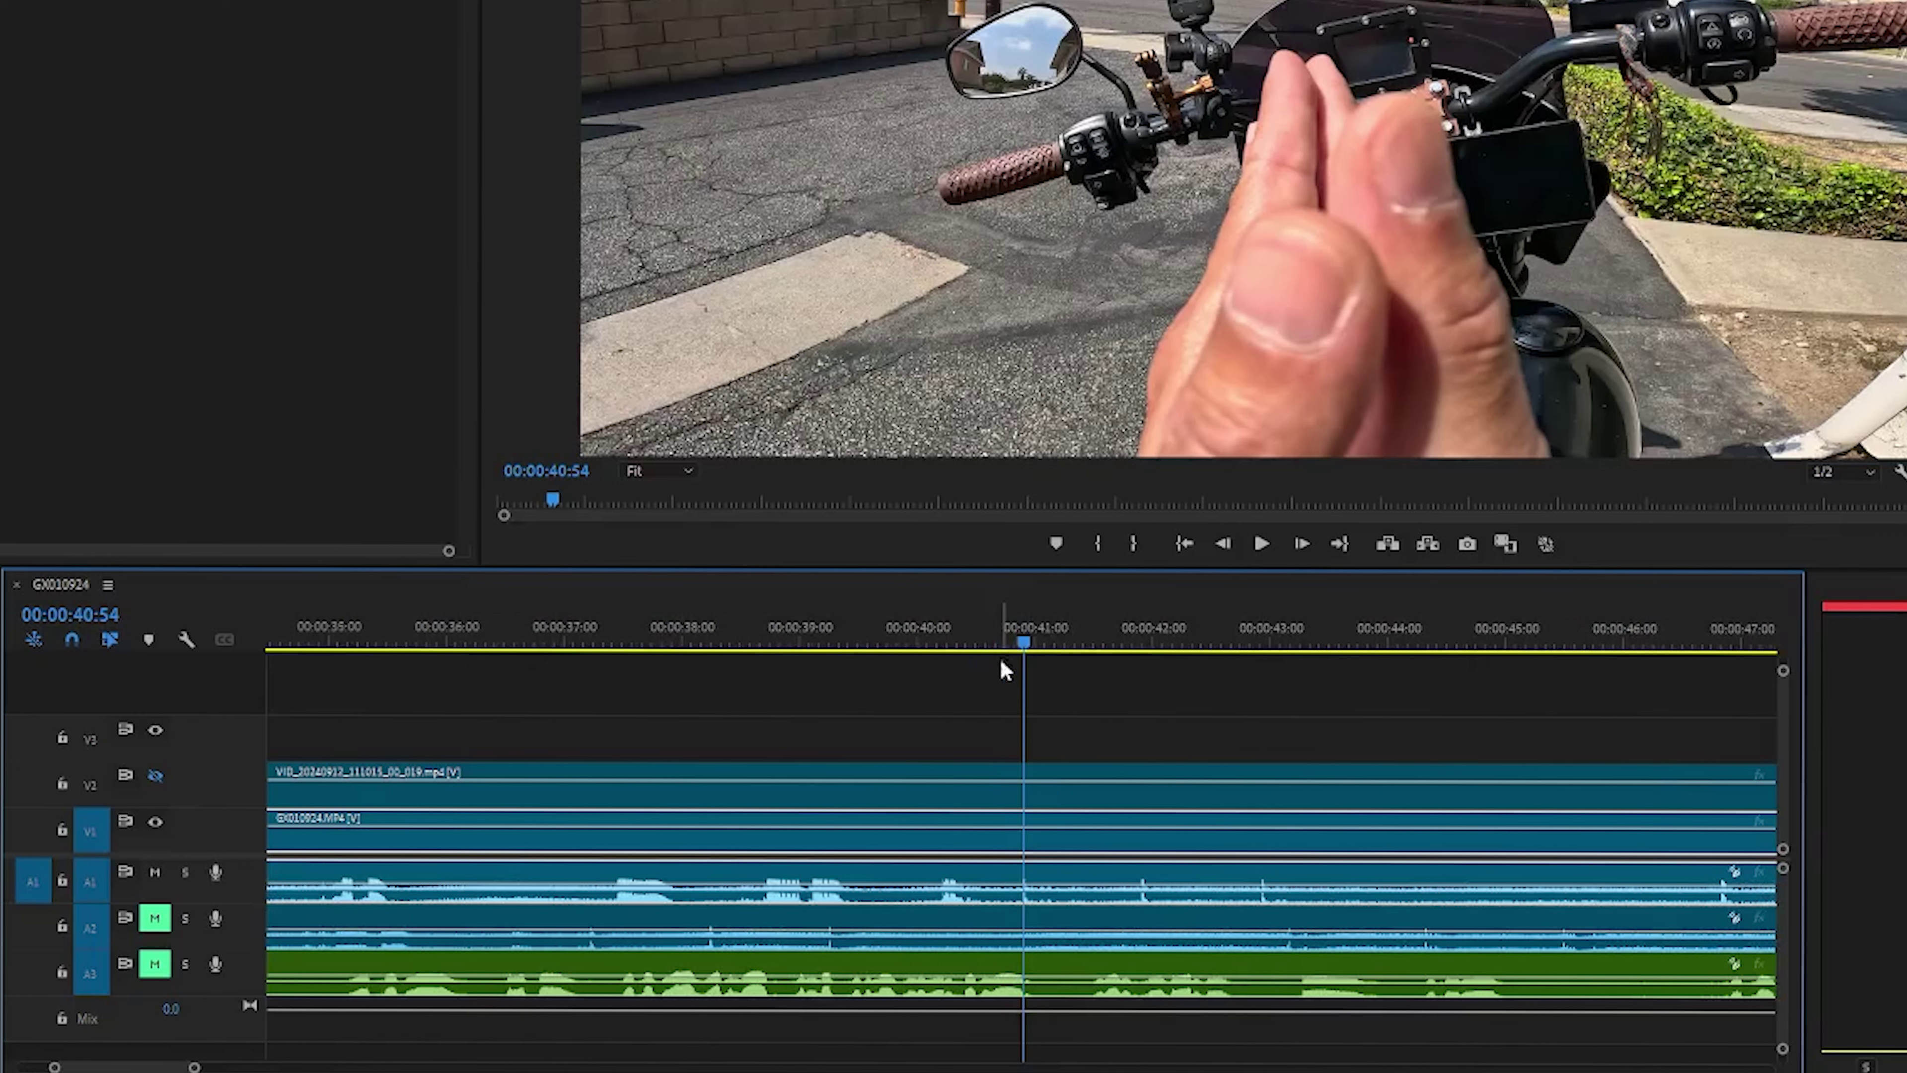
pyautogui.press('c')
pyautogui.click(1025, 873)
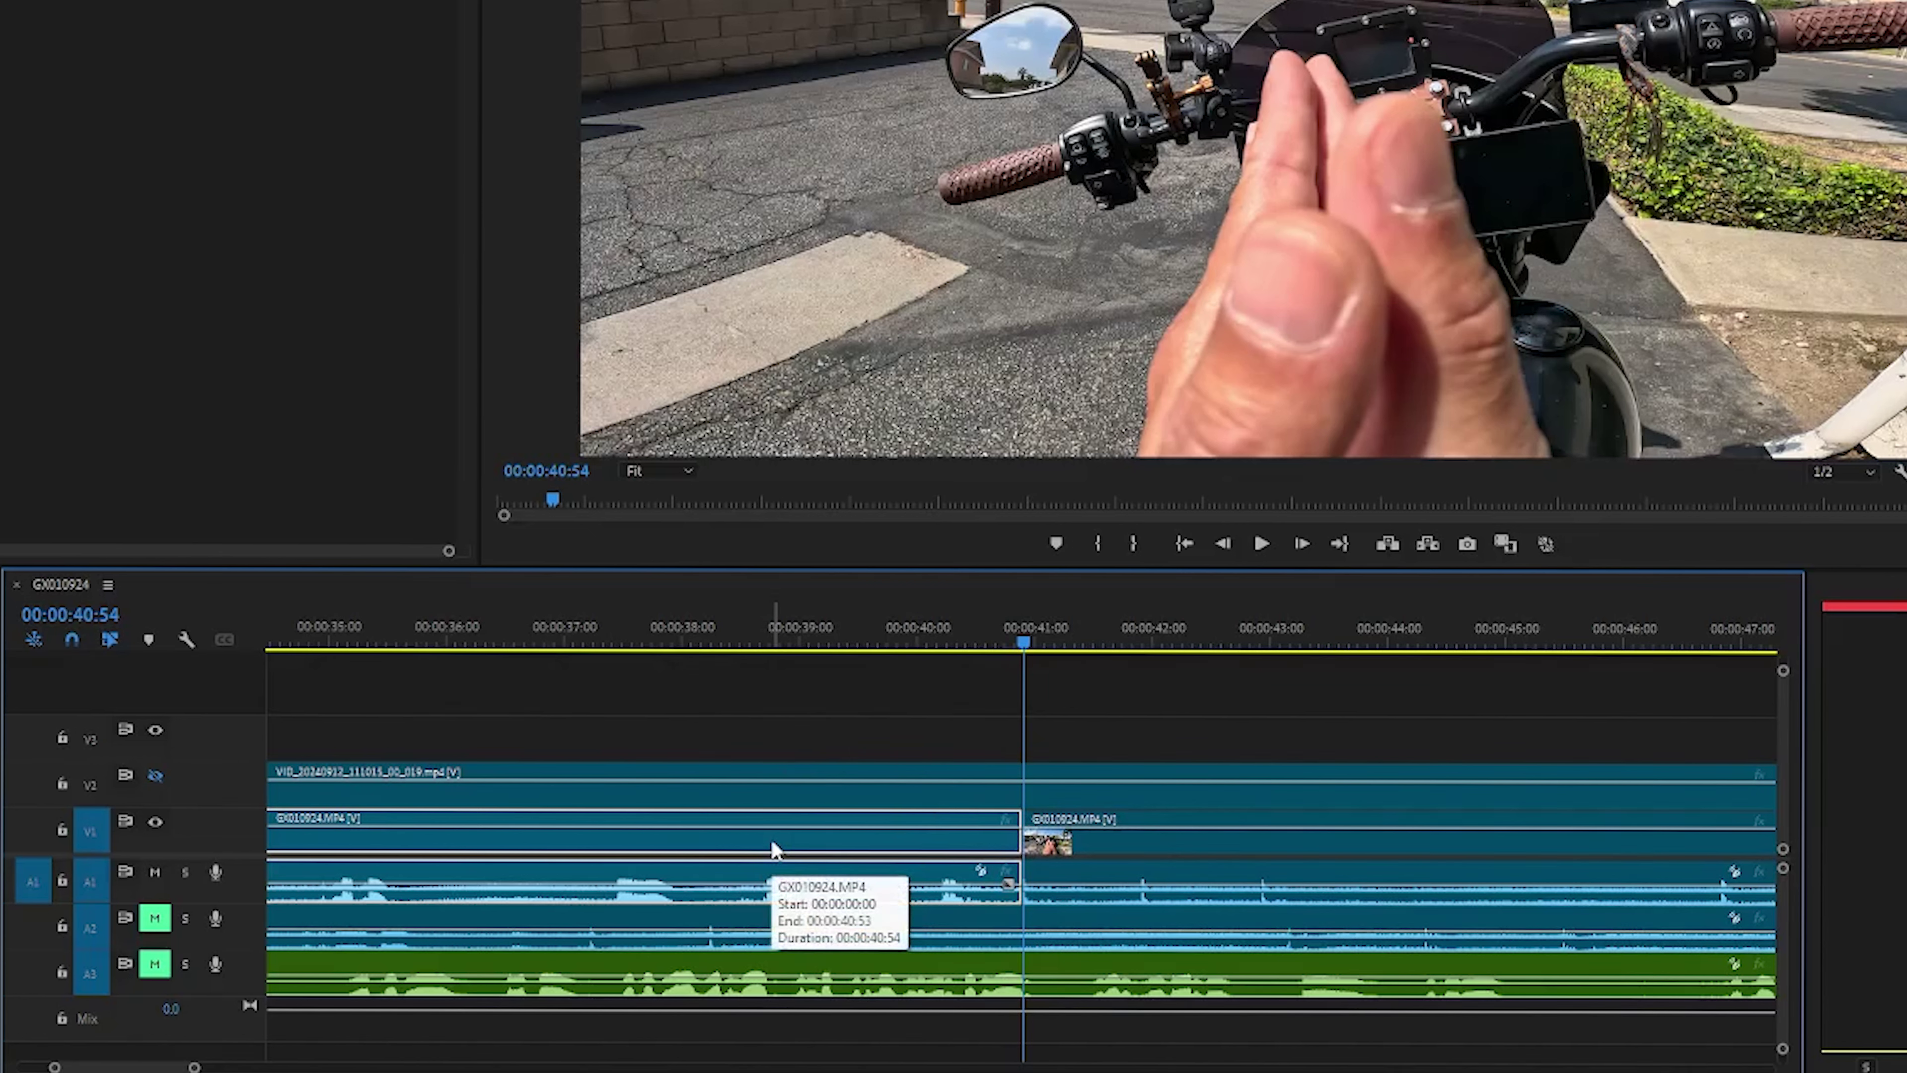
pyautogui.press('Delete')
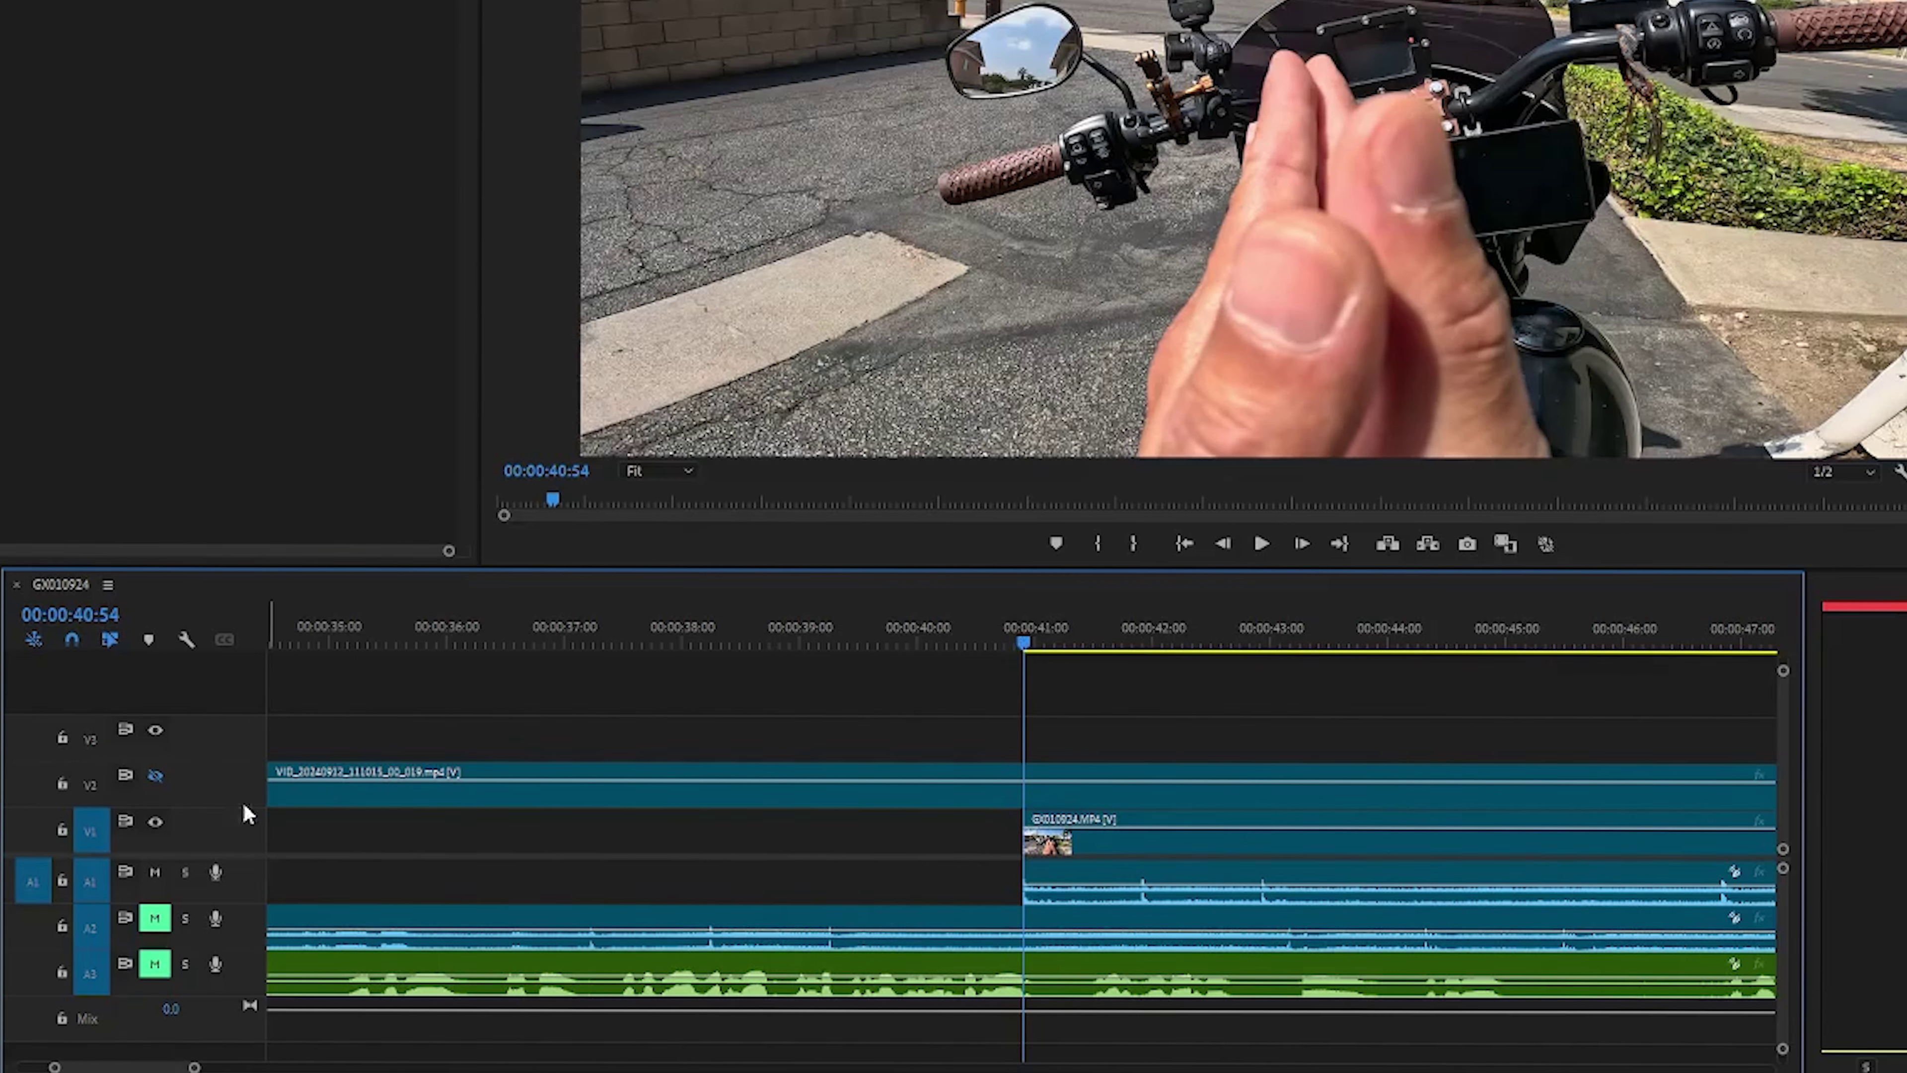
# Isolate the Insta360 clip: mute A1, hide V1, show V2 and unmute A2, with the playhead near its clap.
pyautogui.click(159, 872)
pyautogui.click(155, 822)
pyautogui.click(154, 775)
pyautogui.moveTo(1019, 640); pyautogui.dragTo(583, 680)
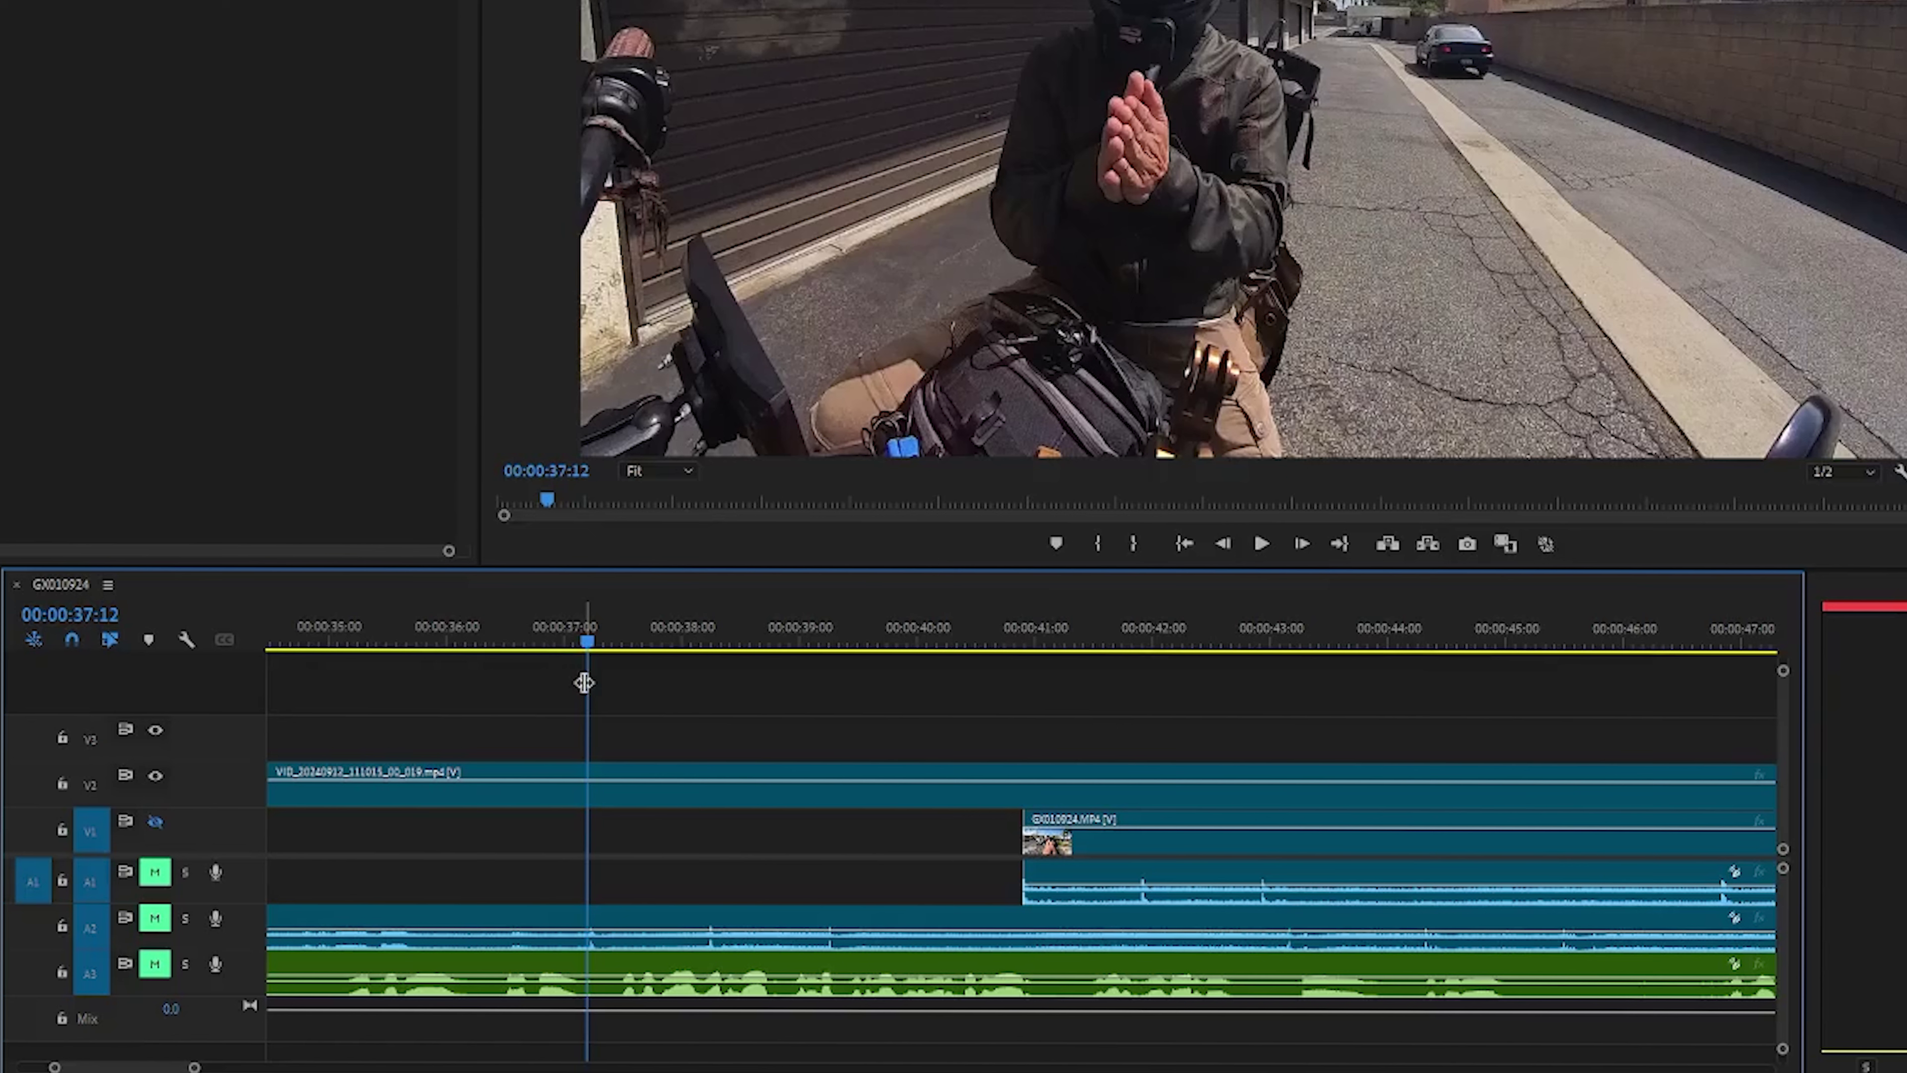
pyautogui.press('XF86AudioRaiseVolume')
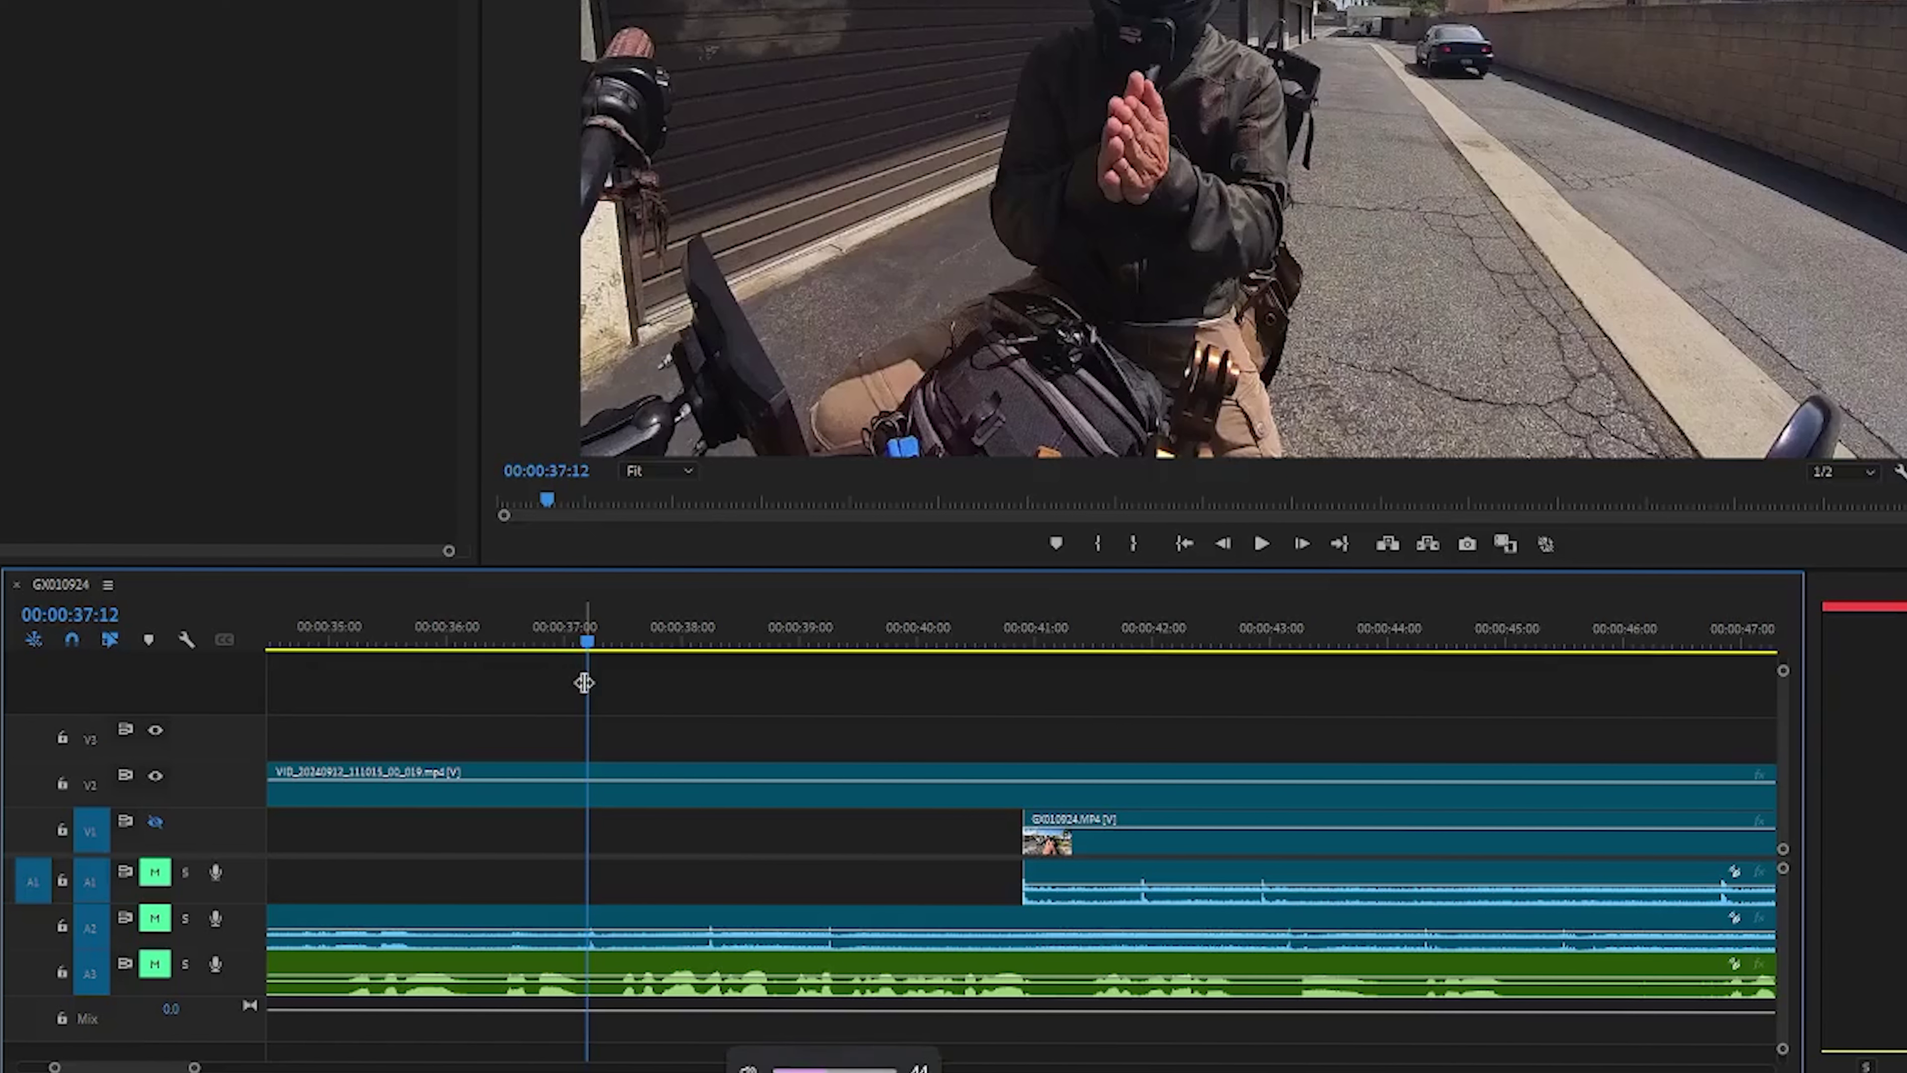
pyautogui.click(154, 918)
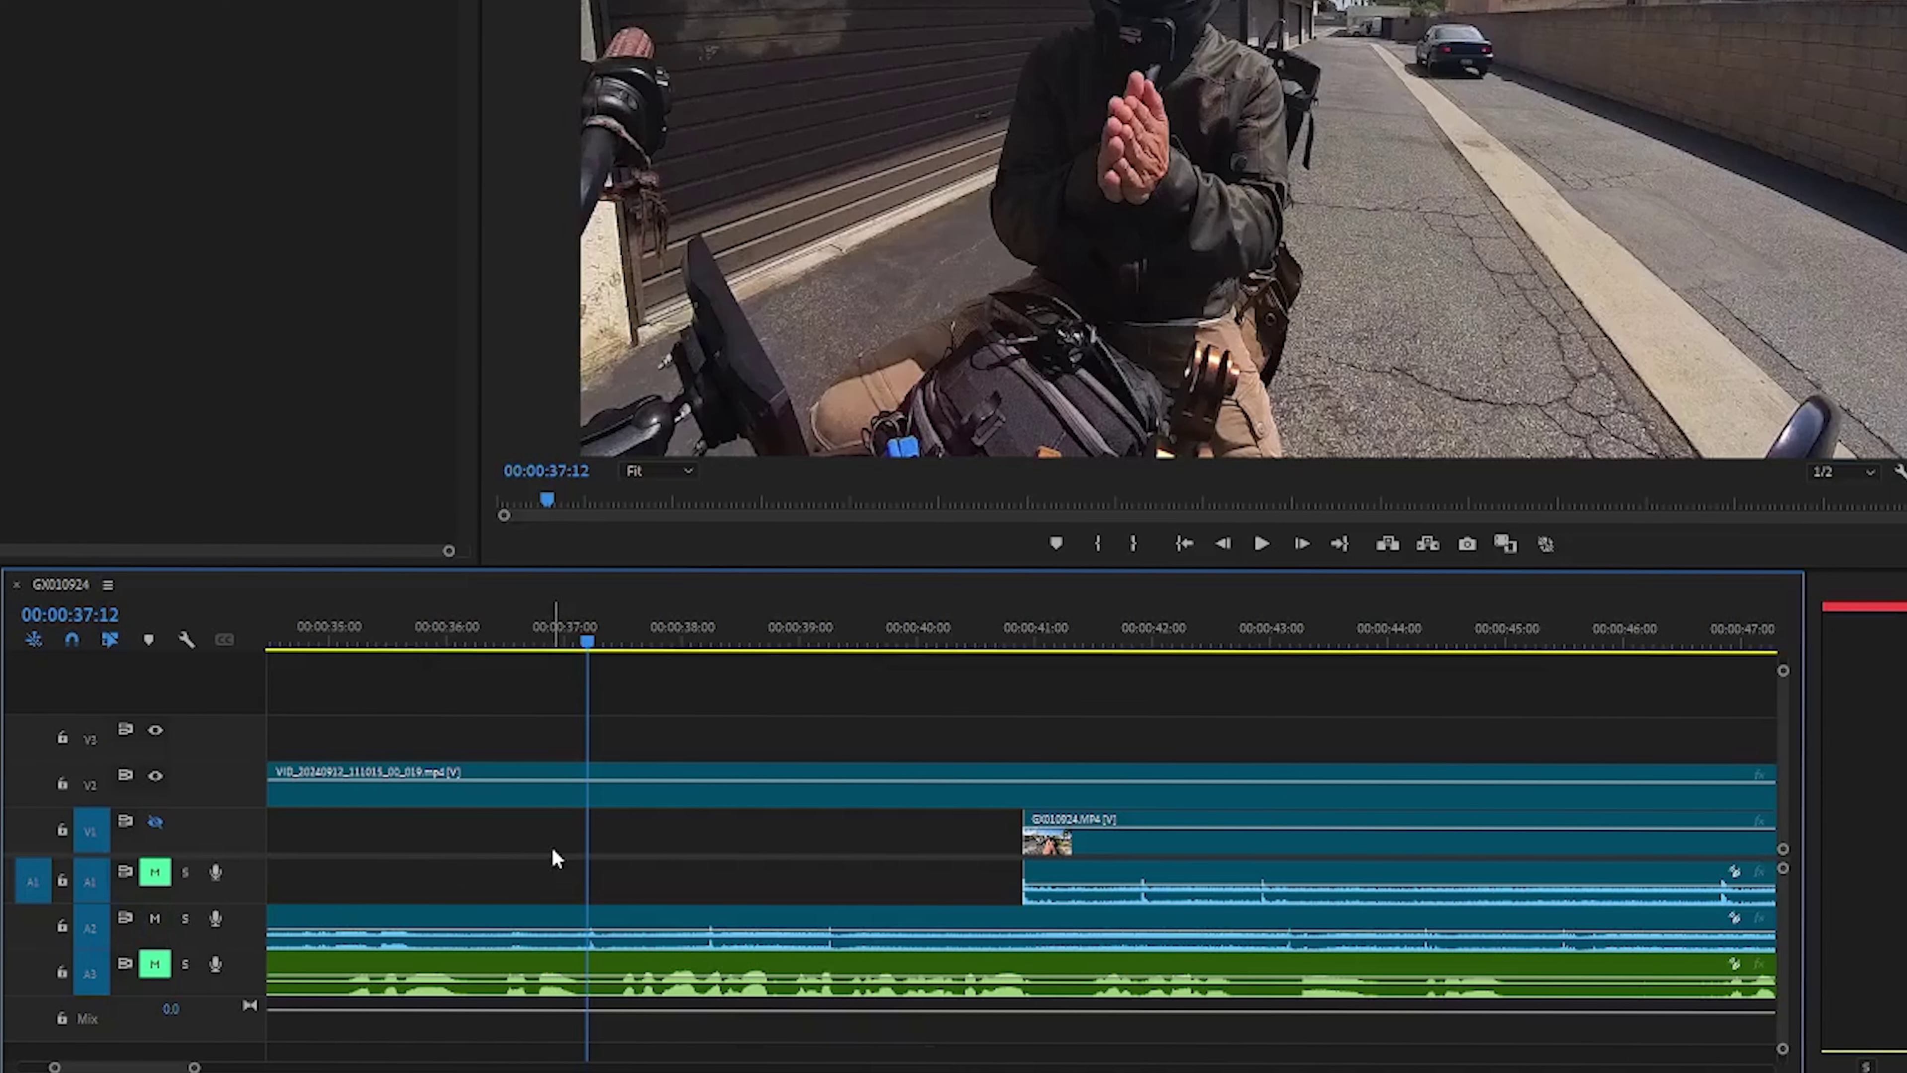
# Step frame by frame through the Insta360 clip to set the playhead on its clap, at 00:00:37:14.
pyautogui.press('Left')
pyautogui.press('Left')
pyautogui.press('Left')
pyautogui.press('Left')
pyautogui.press('Left')
pyautogui.press('Left')
pyautogui.press('Left')
pyautogui.press('Left')
pyautogui.press('Left')
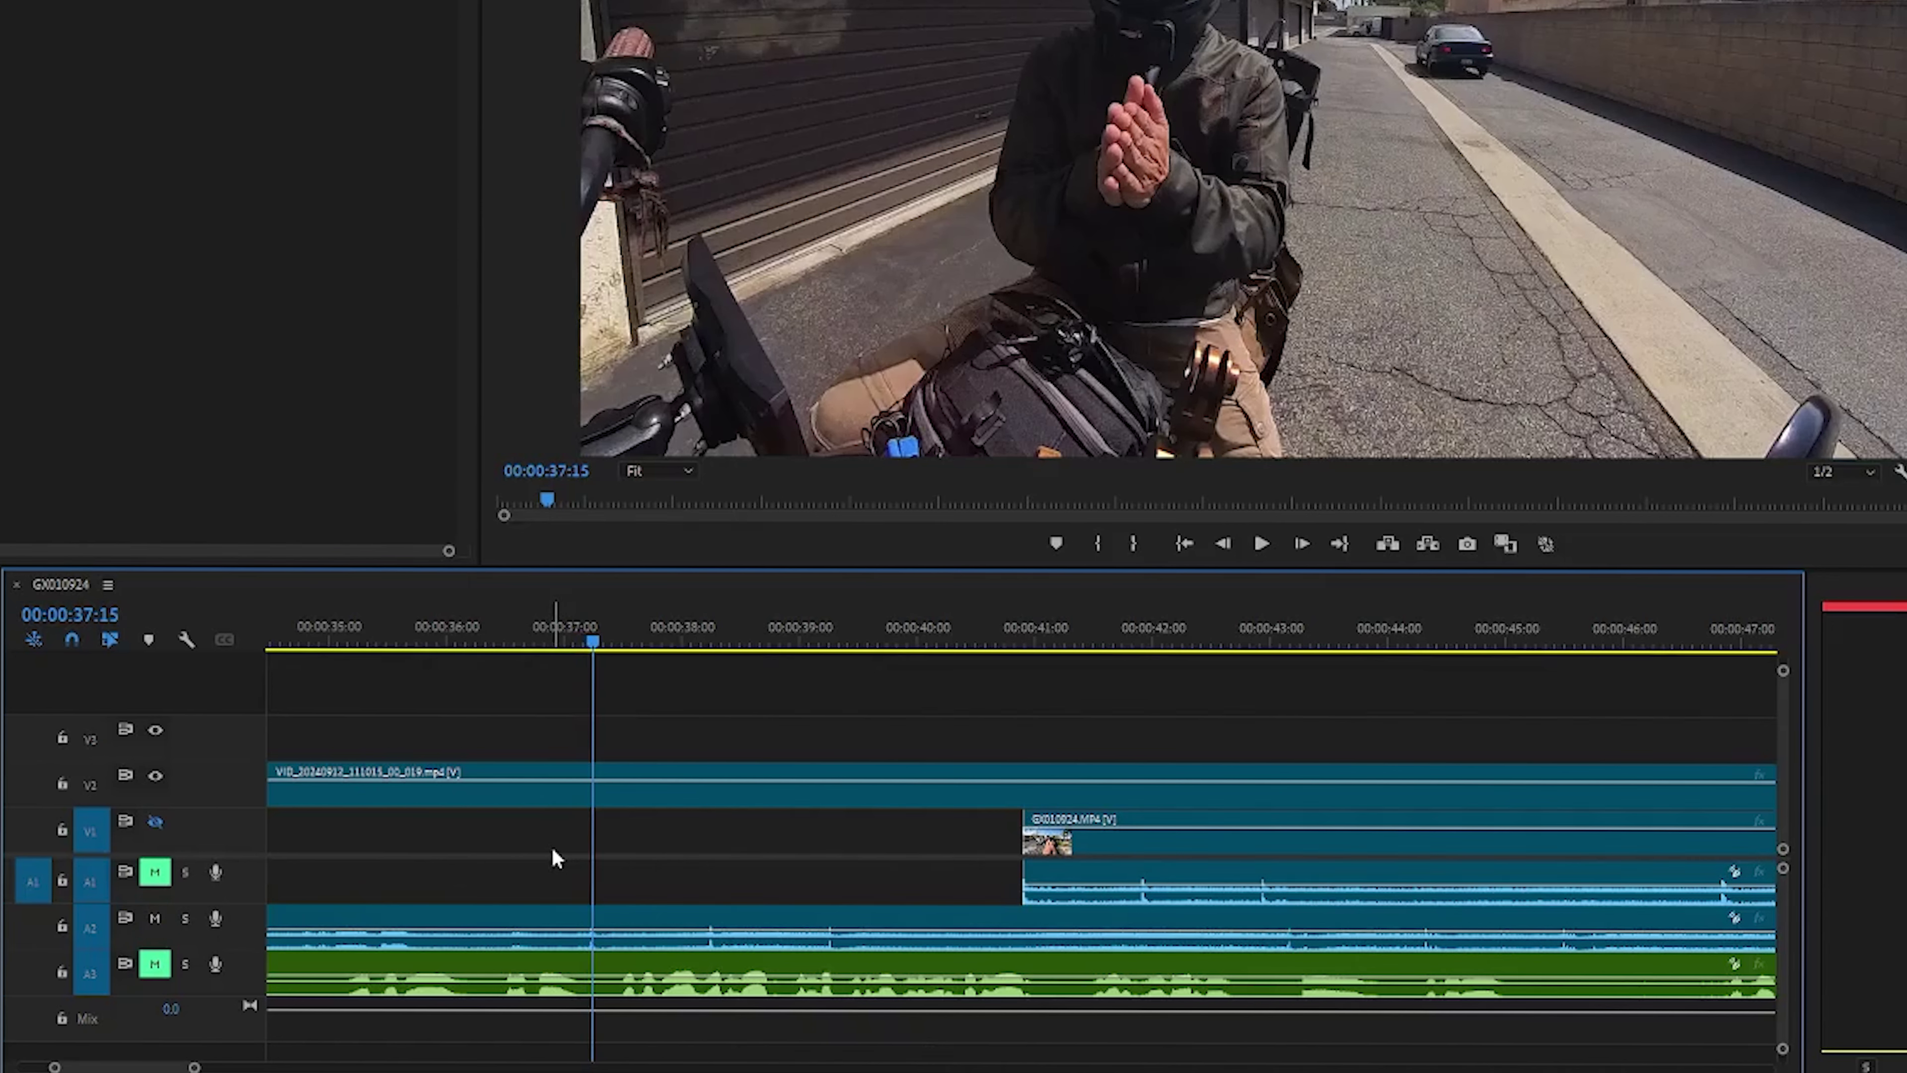
pyautogui.press('Left')
pyautogui.press('Left')
pyautogui.press('Left')
pyautogui.press('Left')
pyautogui.press('Left')
pyautogui.press('Left')
pyautogui.press('Right')
pyautogui.press('Right')
pyautogui.press('Right')
pyautogui.press('Right')
pyautogui.press('Right')
pyautogui.press('Right')
pyautogui.press('Right')
pyautogui.press('Right')
pyautogui.press('Right')
pyautogui.press('Right')
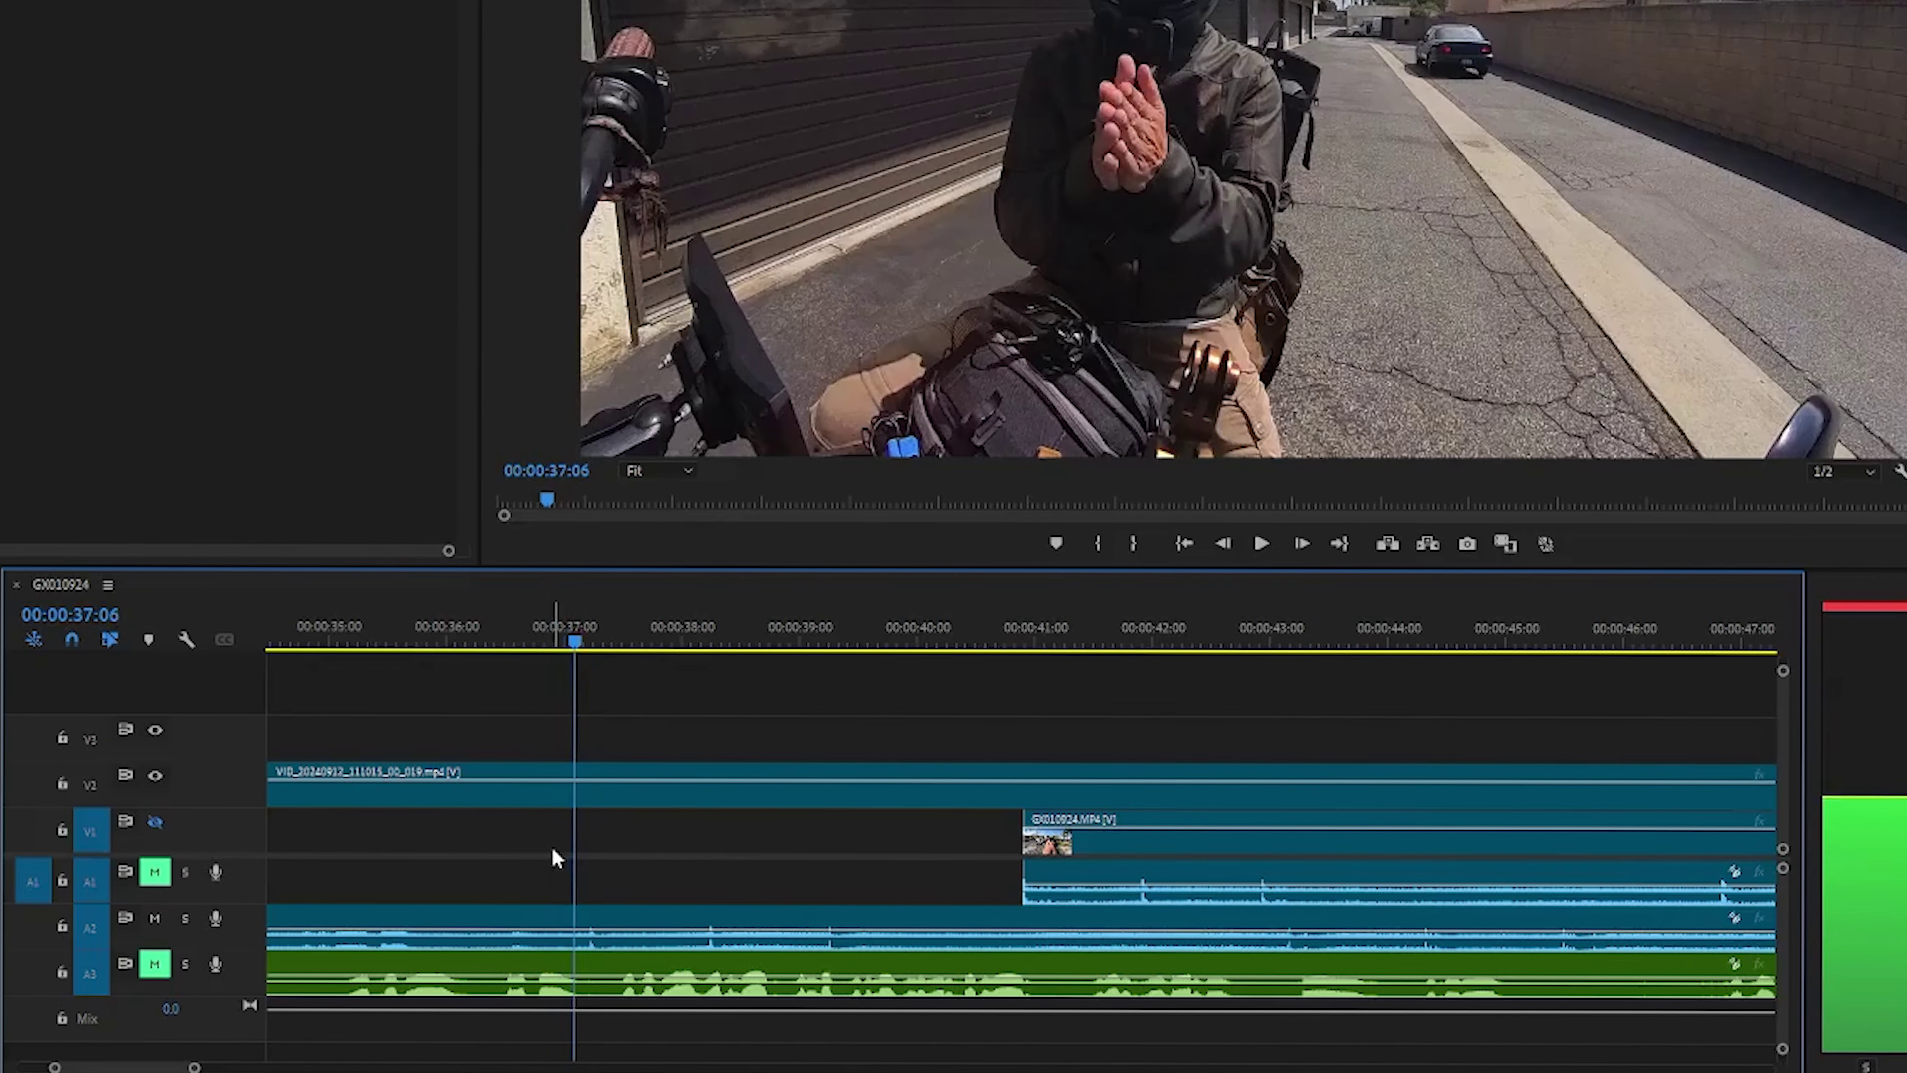
pyautogui.press('Right')
pyautogui.press('Right')
pyautogui.press('Right')
pyautogui.press('Right')
pyautogui.press('Right')
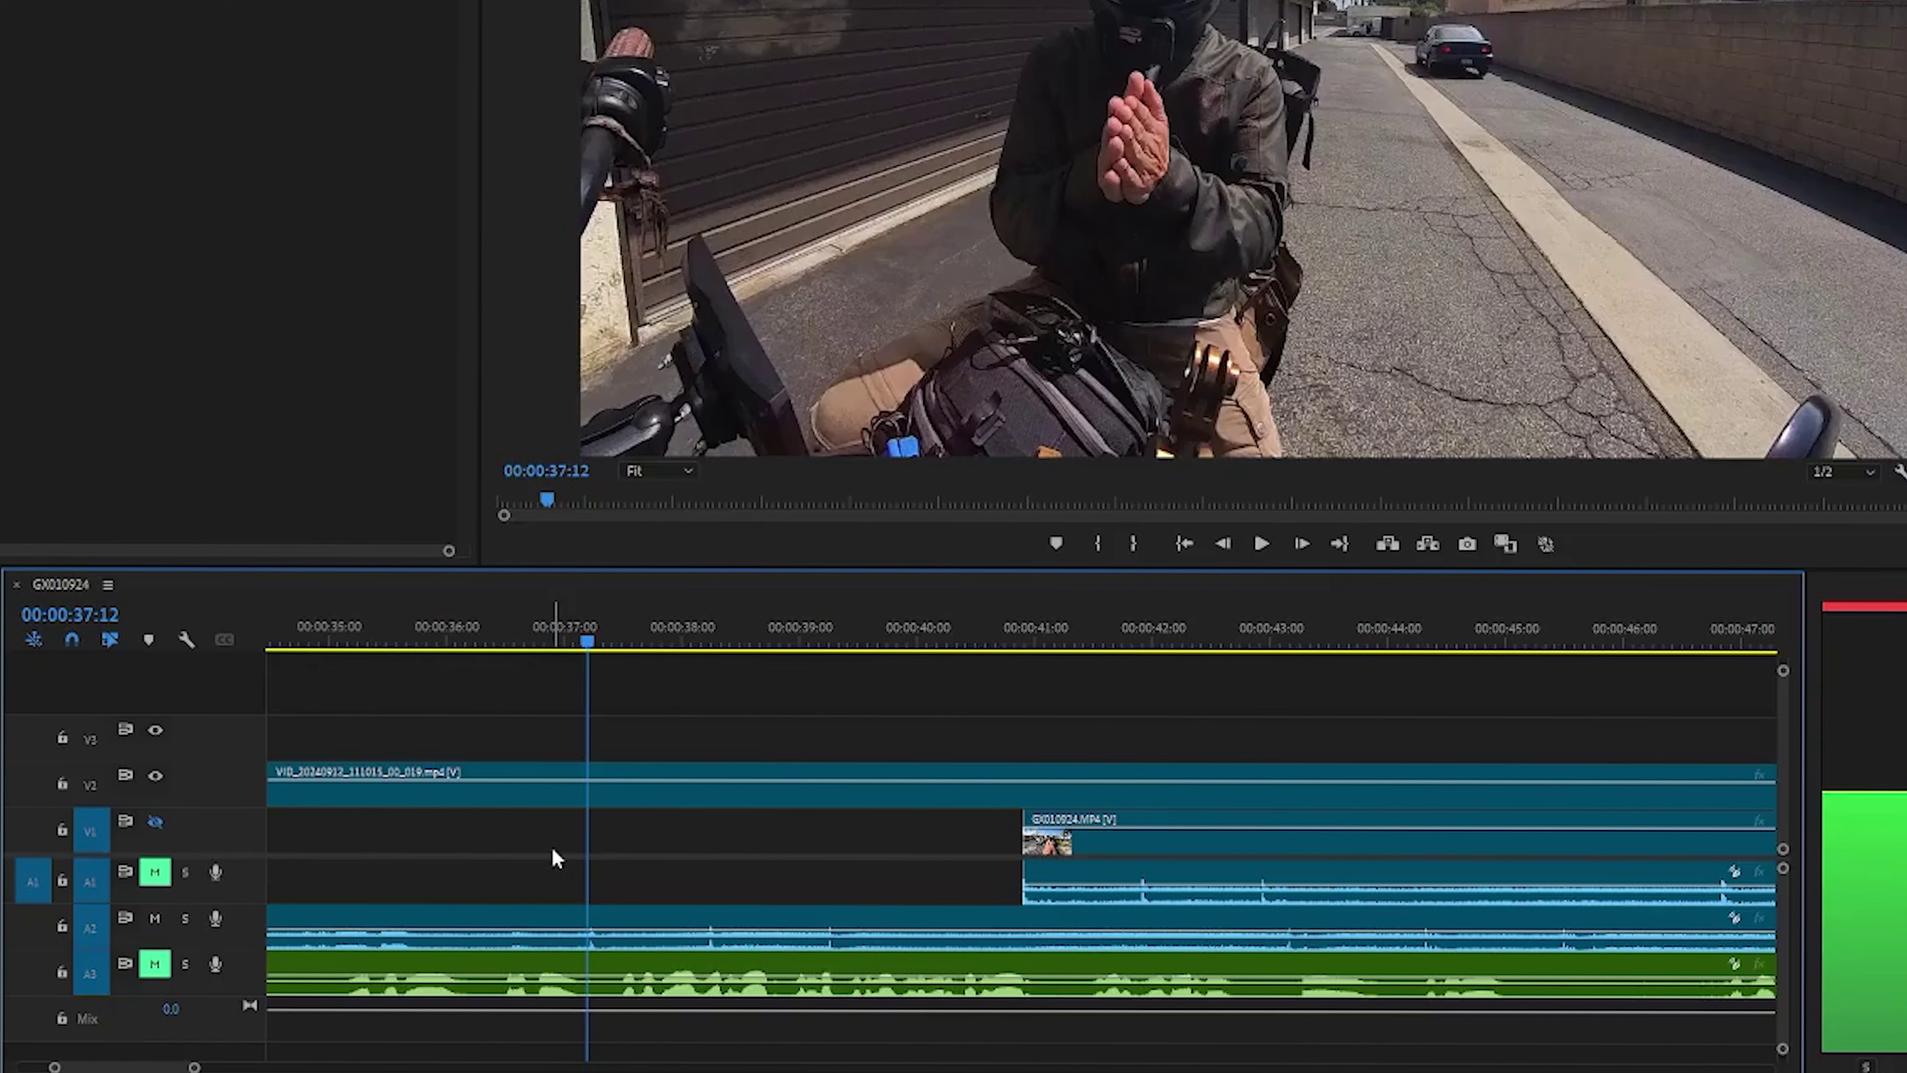
pyautogui.press('Right')
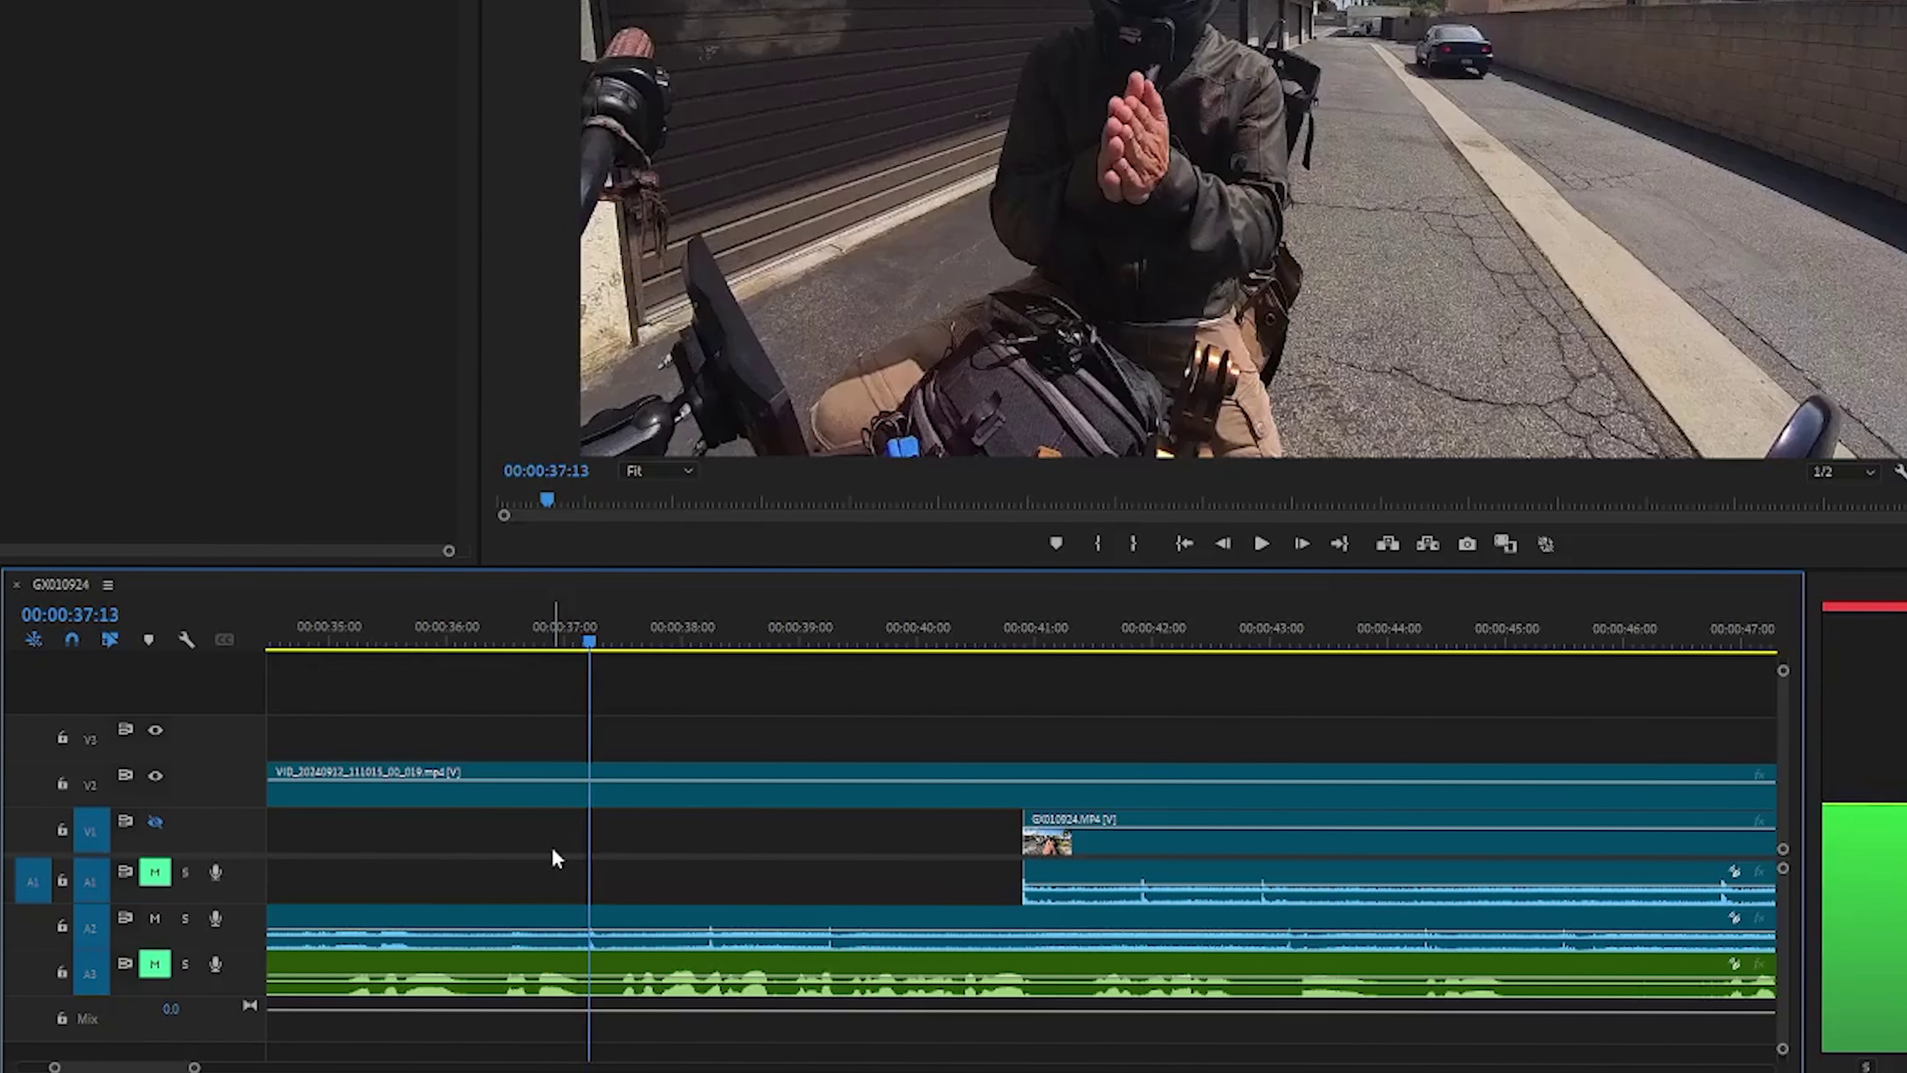
pyautogui.press('Right')
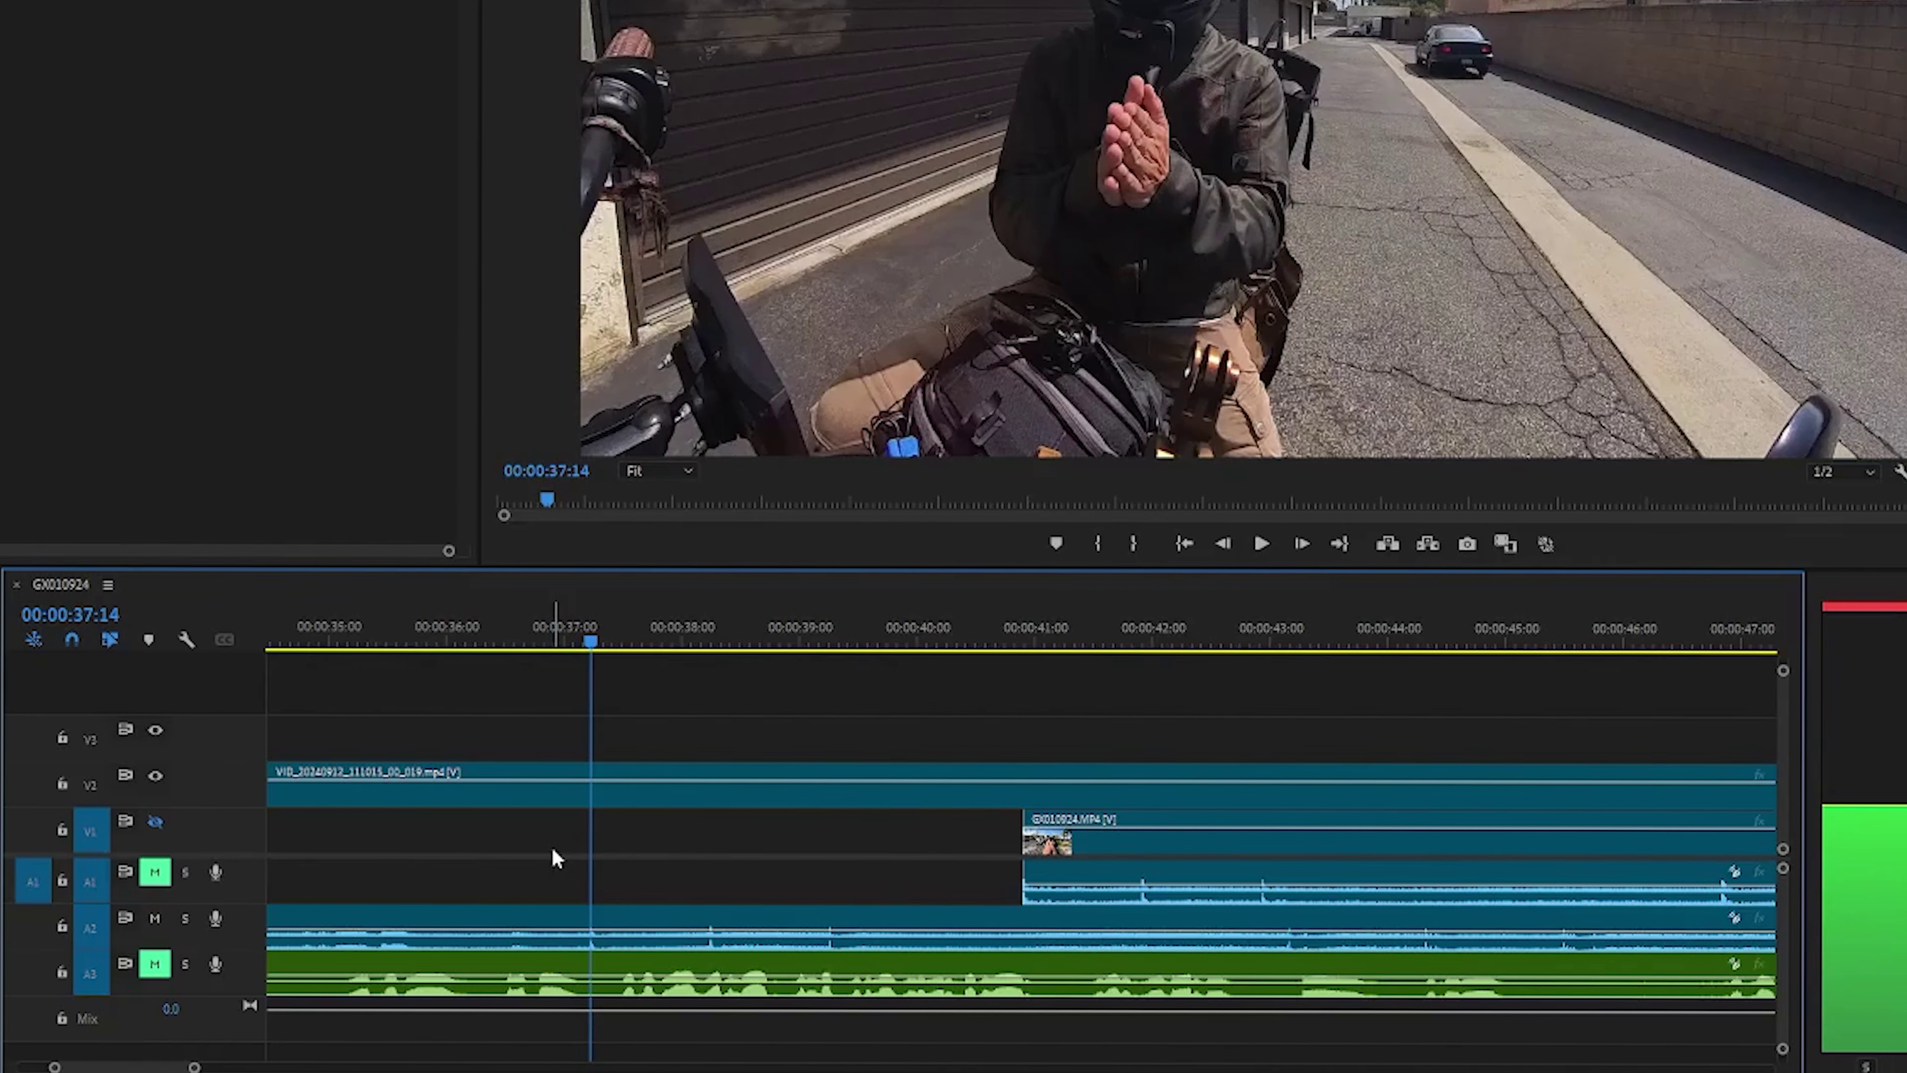
pyautogui.press('Left')
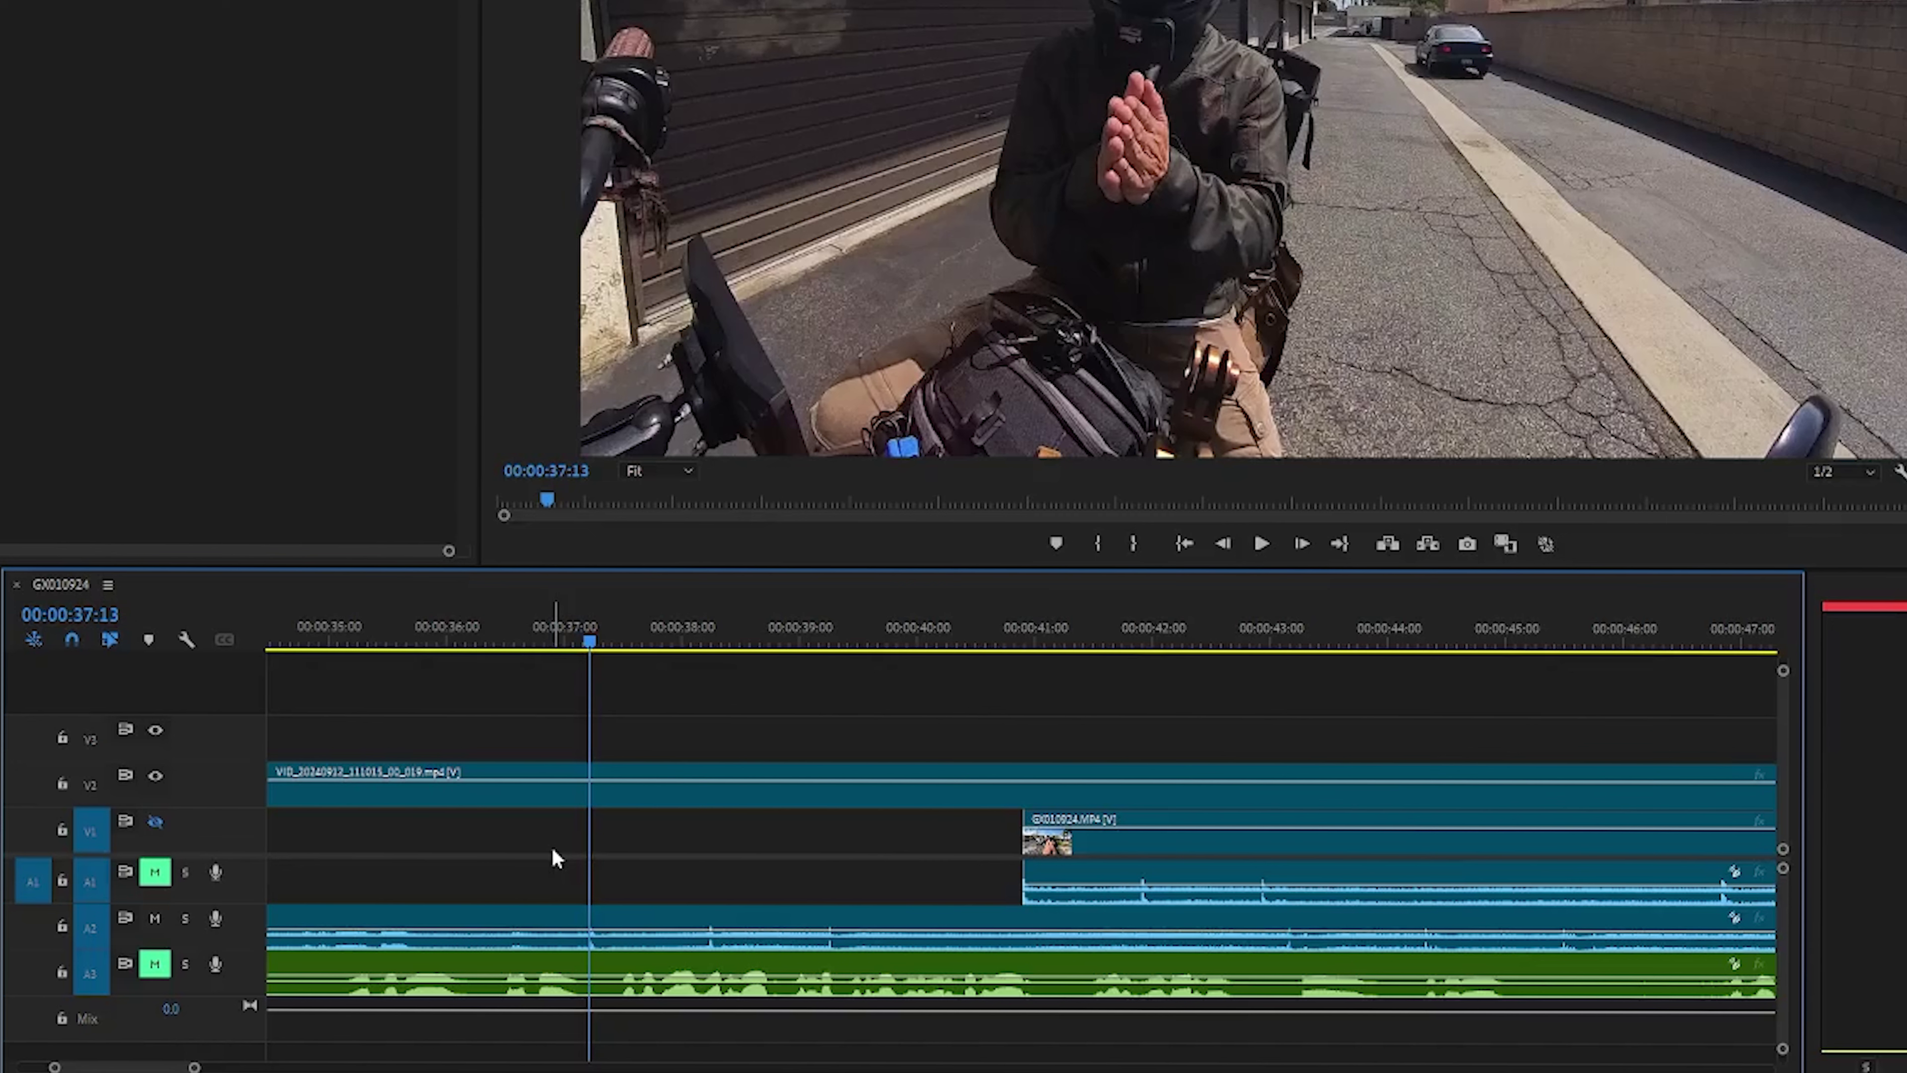
pyautogui.press('Right')
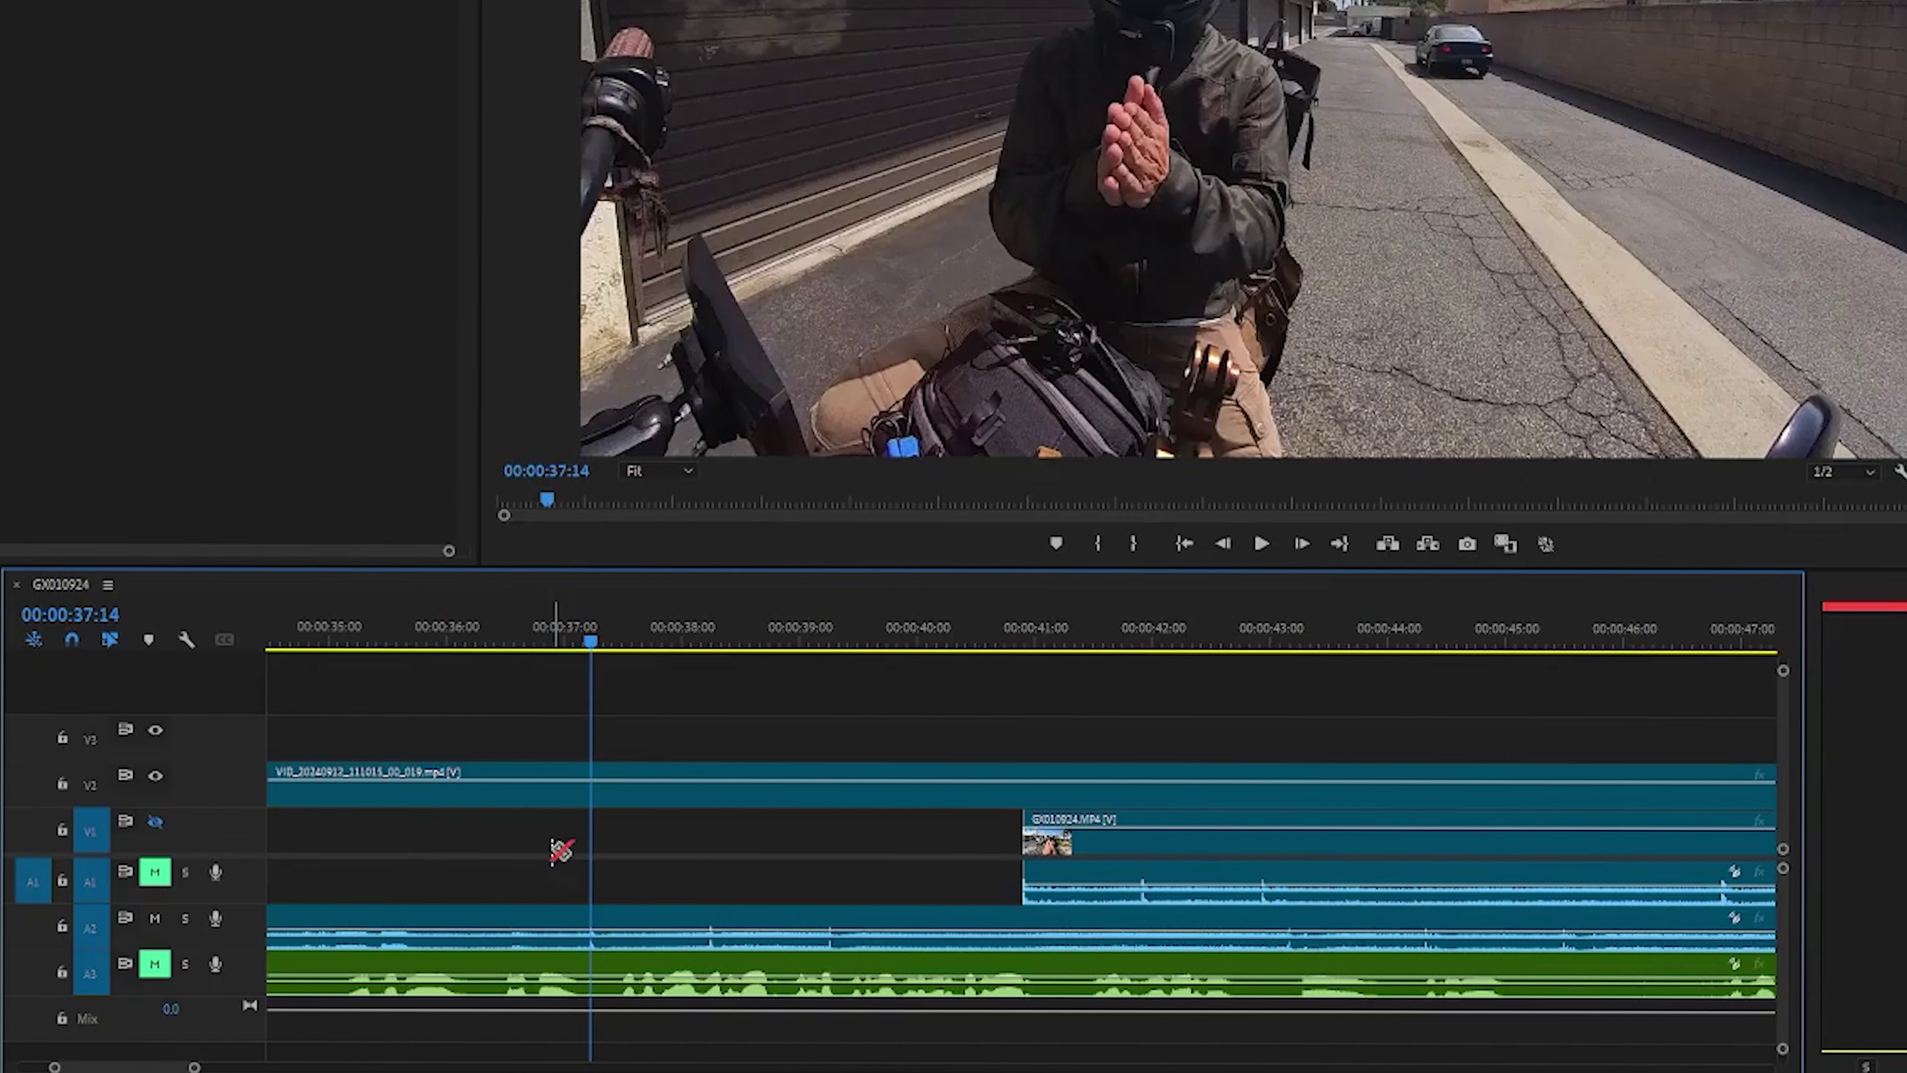
# Cut the Insta360 clip at the playhead and delete the part before the clap.
pyautogui.press('c')
pyautogui.click(592, 909)
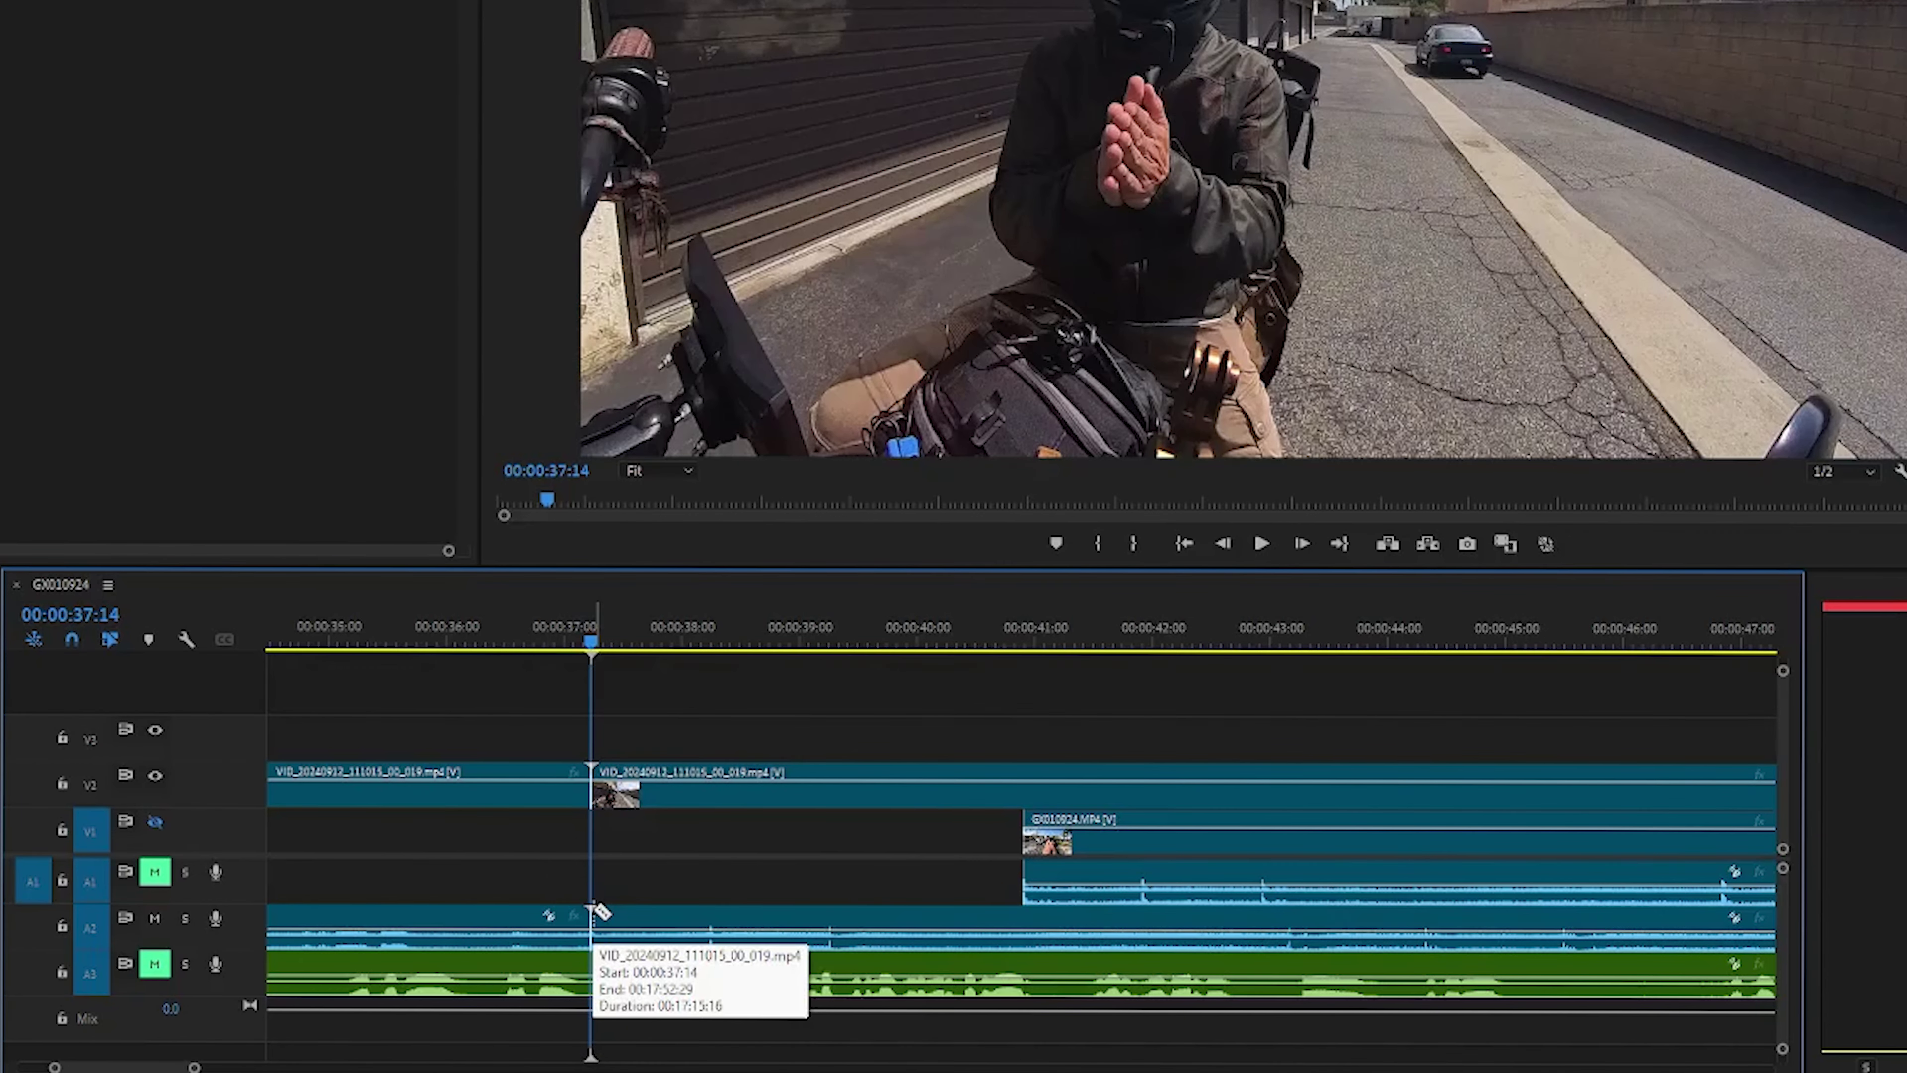
pyautogui.press('v')
pyautogui.click(503, 920)
pyautogui.press('Delete')
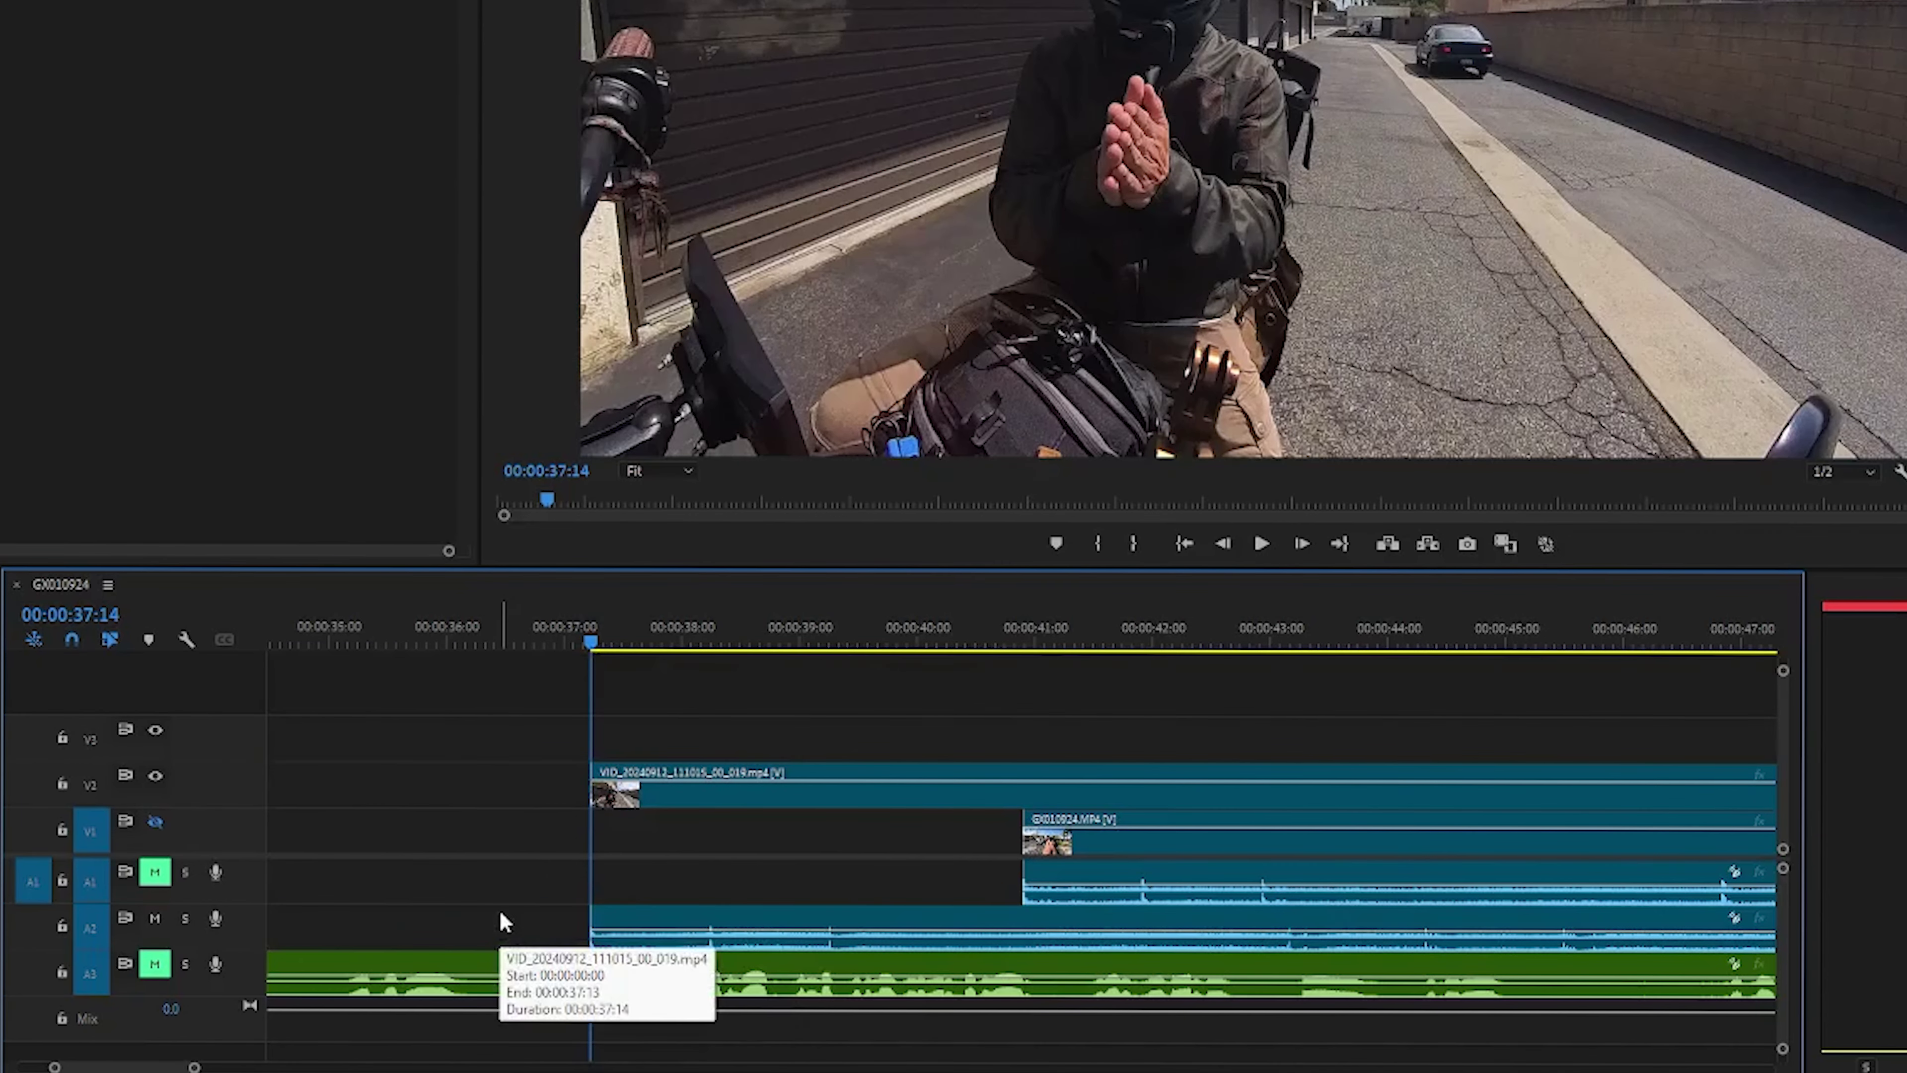
# Align the Insta360 clip's start with the GoPro clip's start, and play both with A1 unmuted to check the sync.
pyautogui.moveTo(678, 806); pyautogui.dragTo(1103, 815)
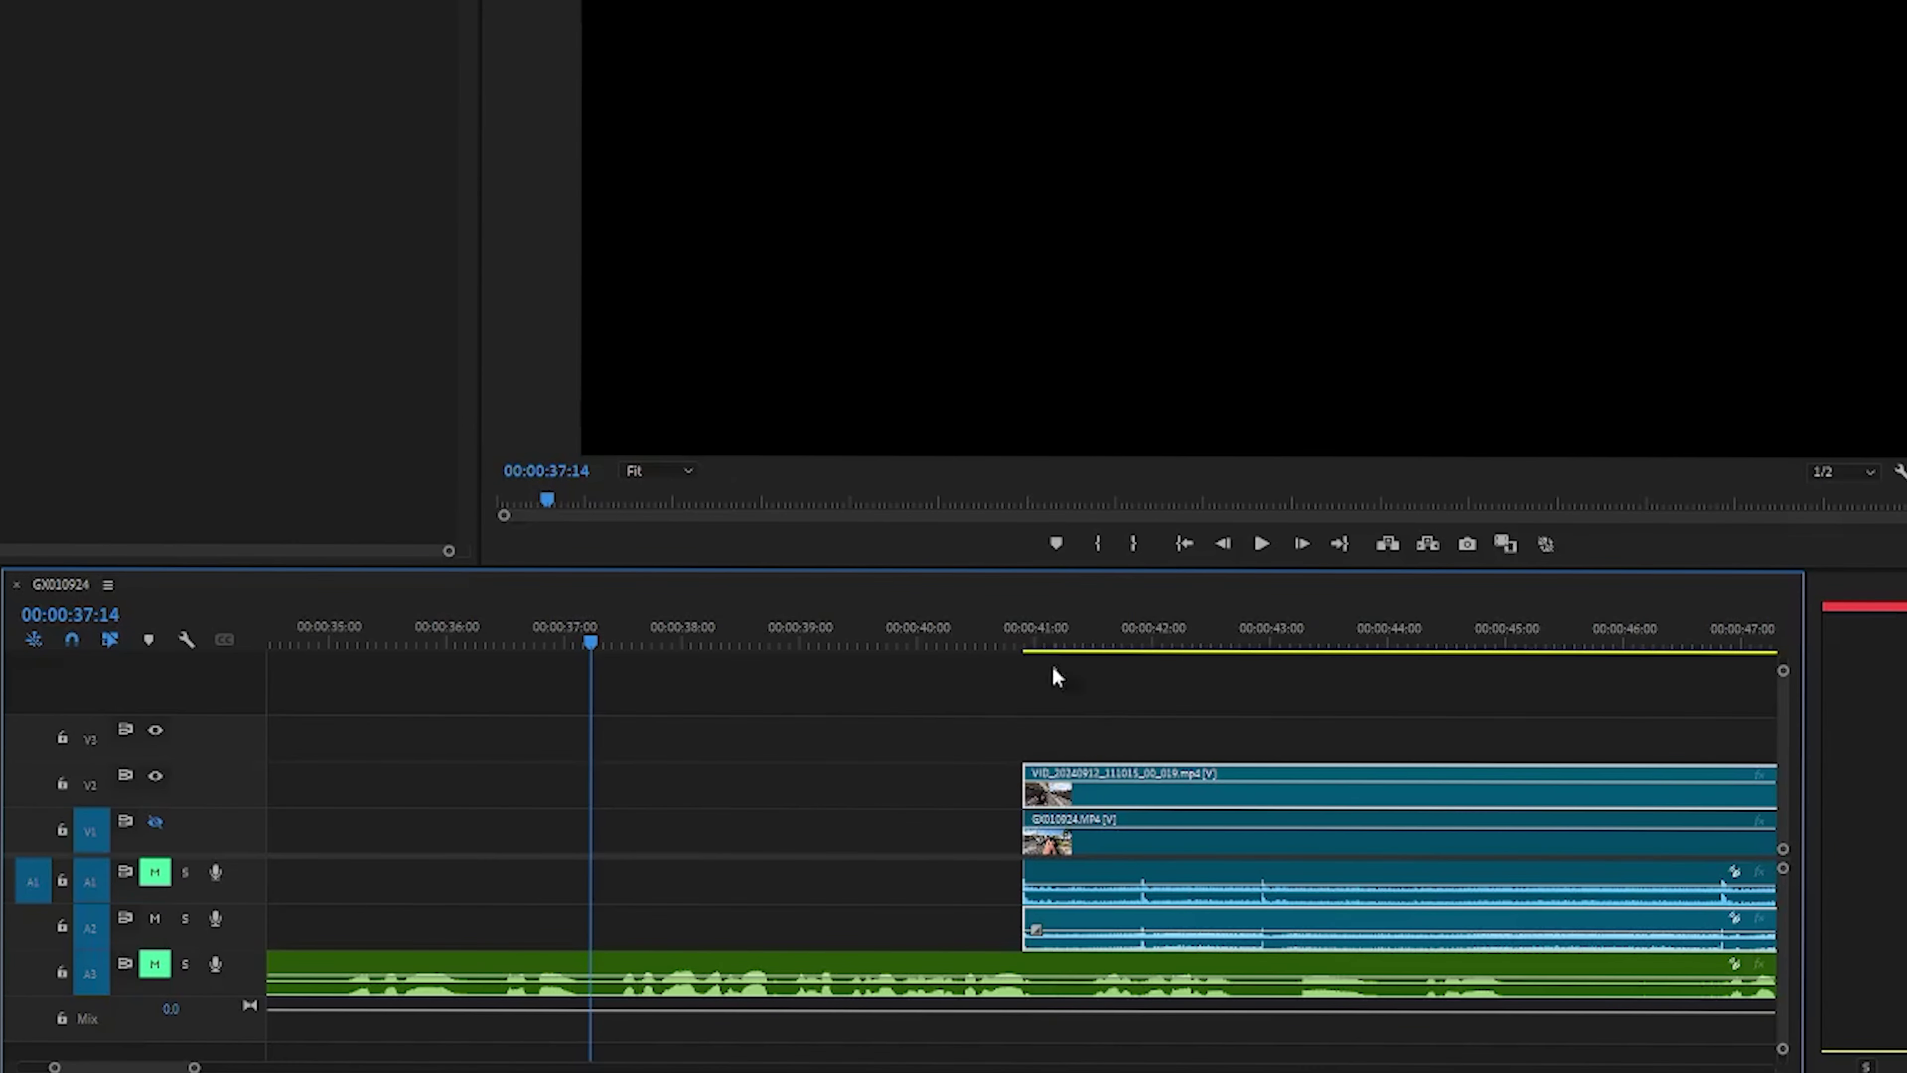
pyautogui.click(1029, 643)
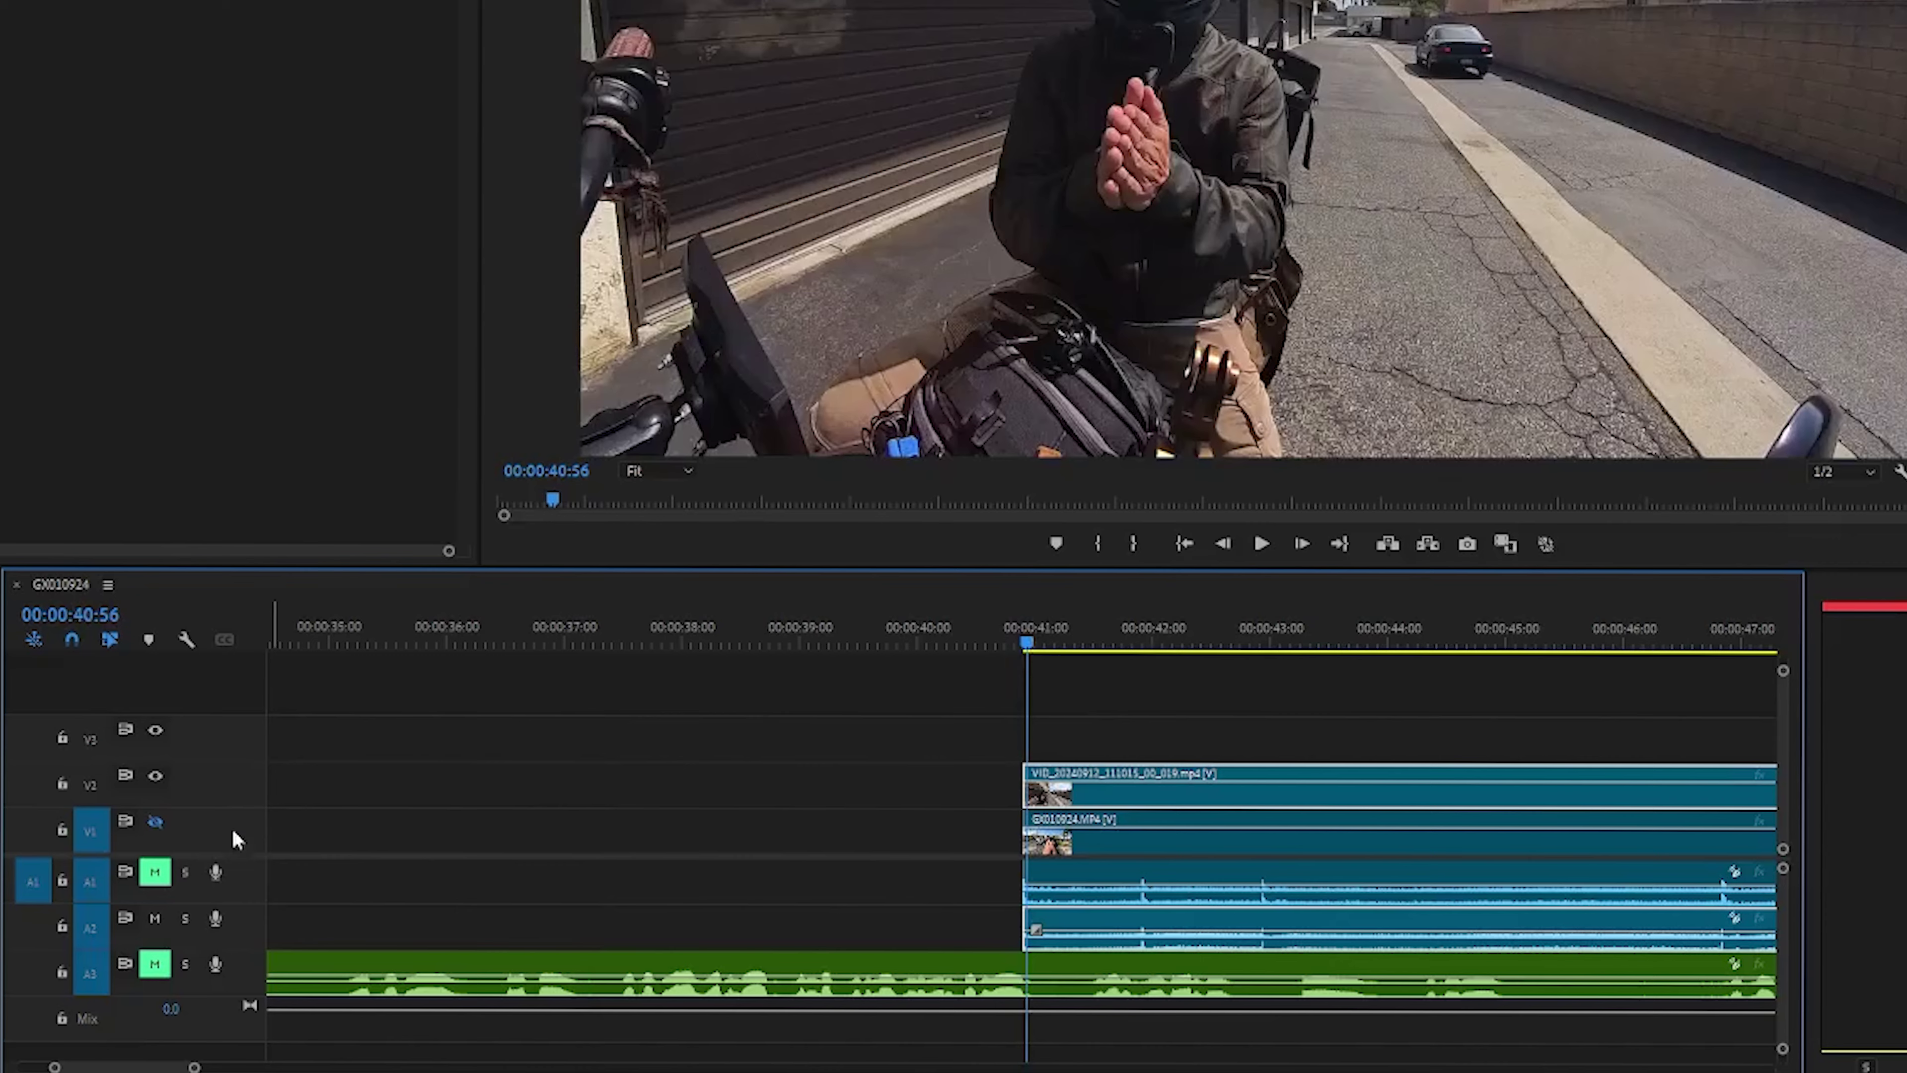
pyautogui.click(158, 873)
pyautogui.click(1022, 643)
pyautogui.press('space')
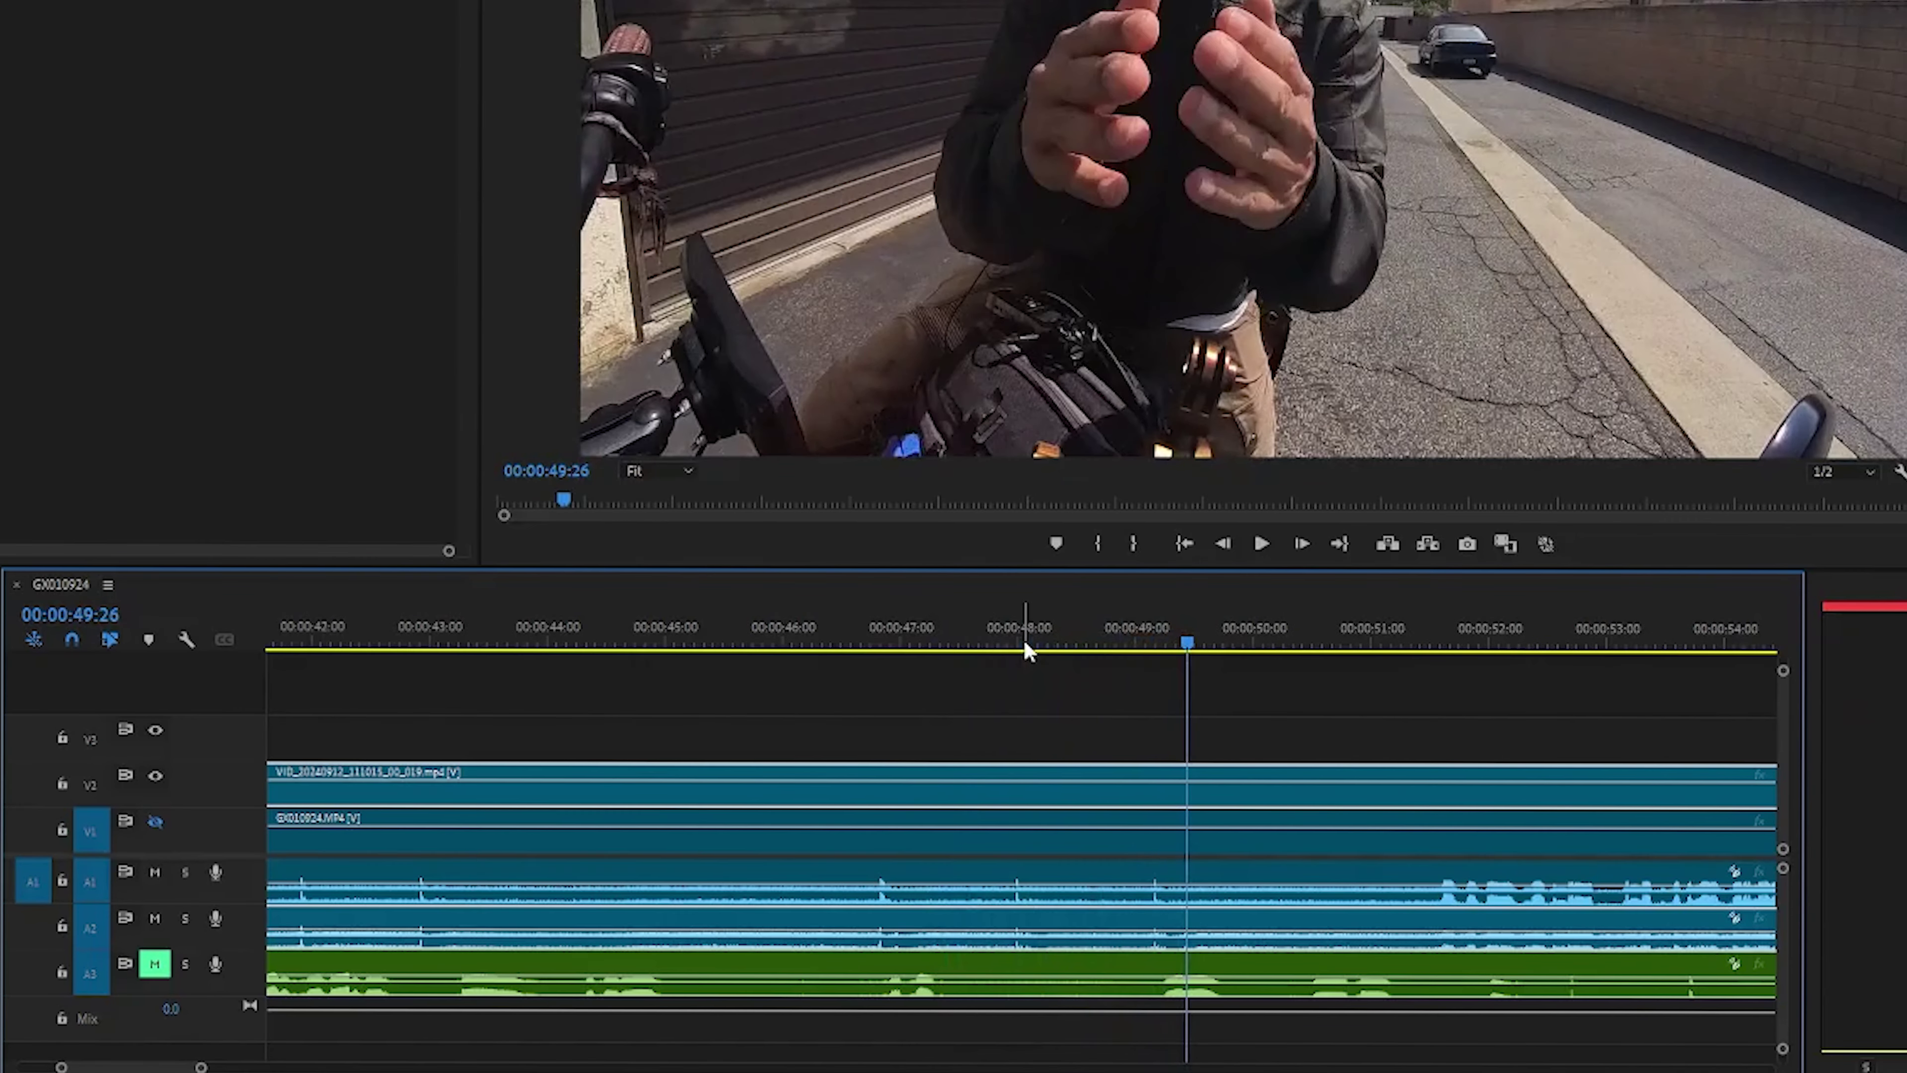
# Mute audio tracks A1 and A2 and unmute A3 to isolate the external recording.
pyautogui.scroll(5, 796, 673)
pyautogui.scroll(4, 796, 667)
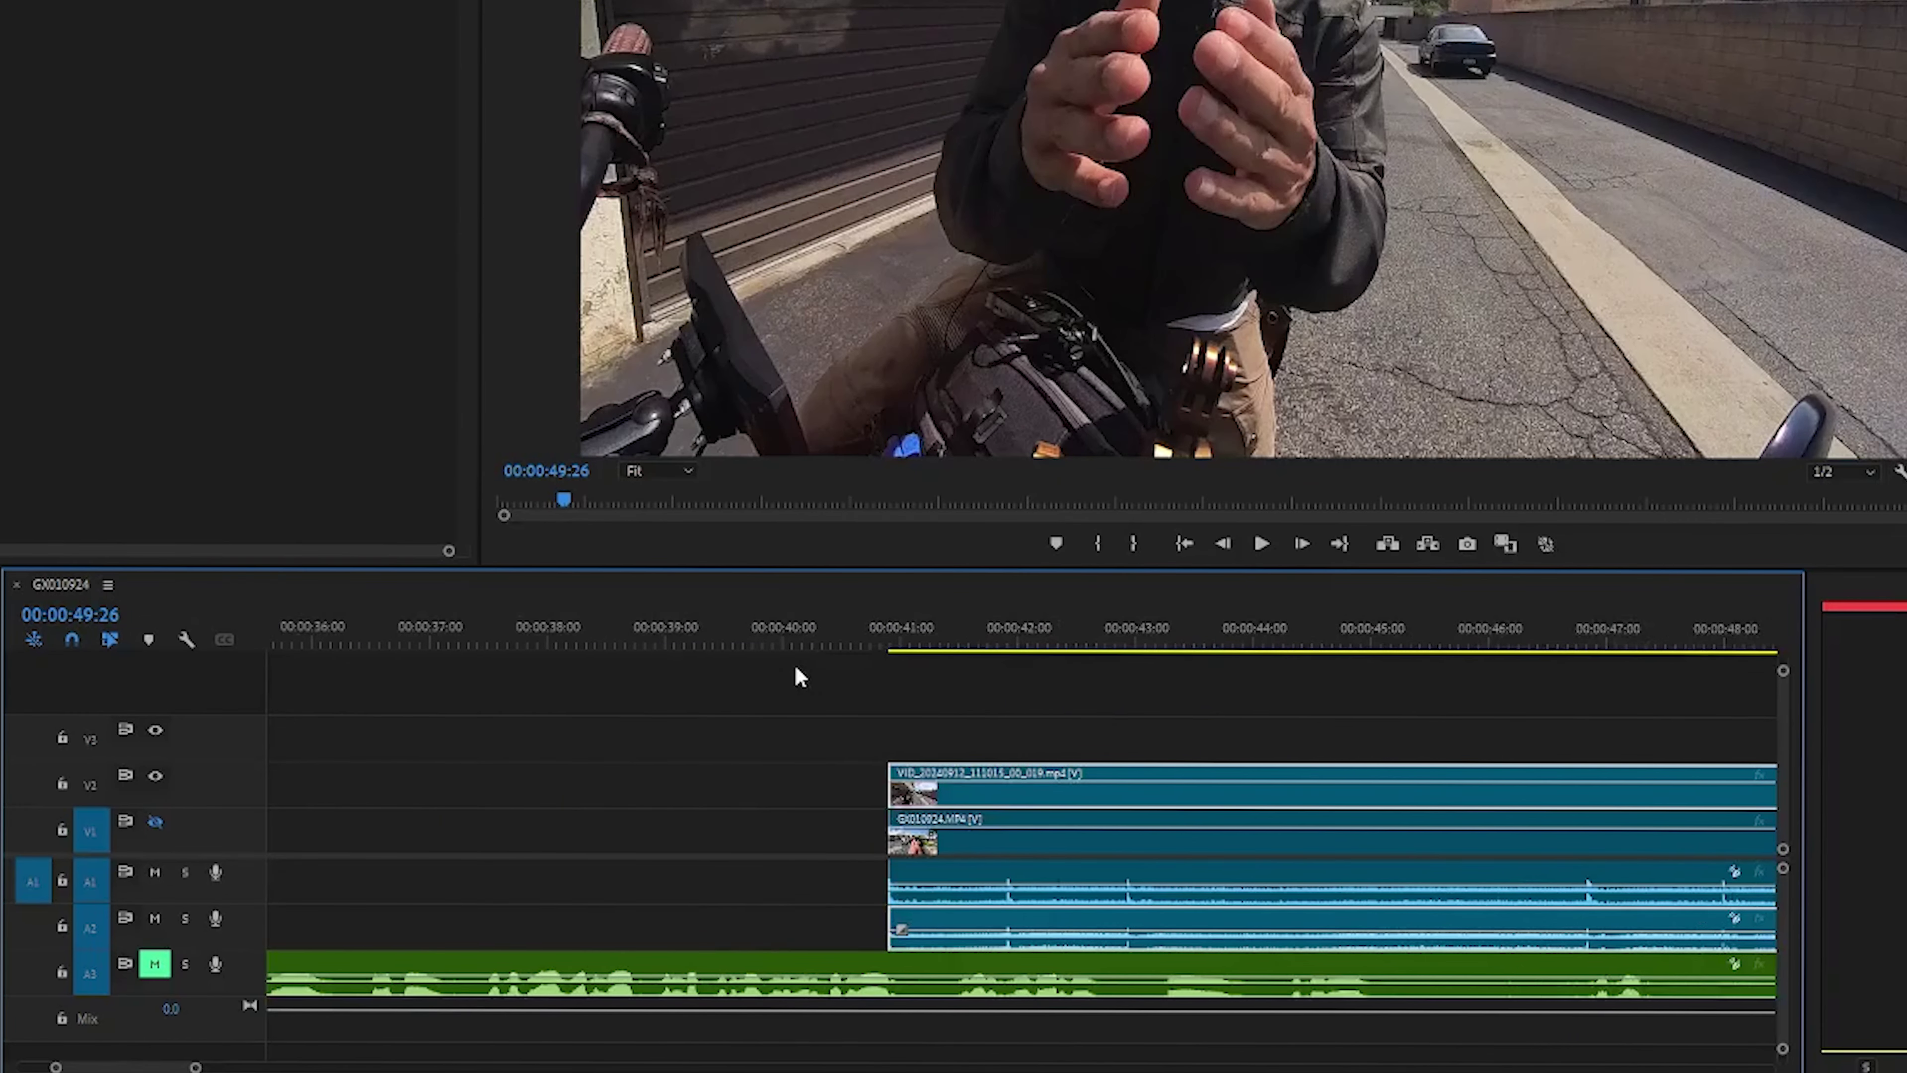
pyautogui.scroll(10, 796, 669)
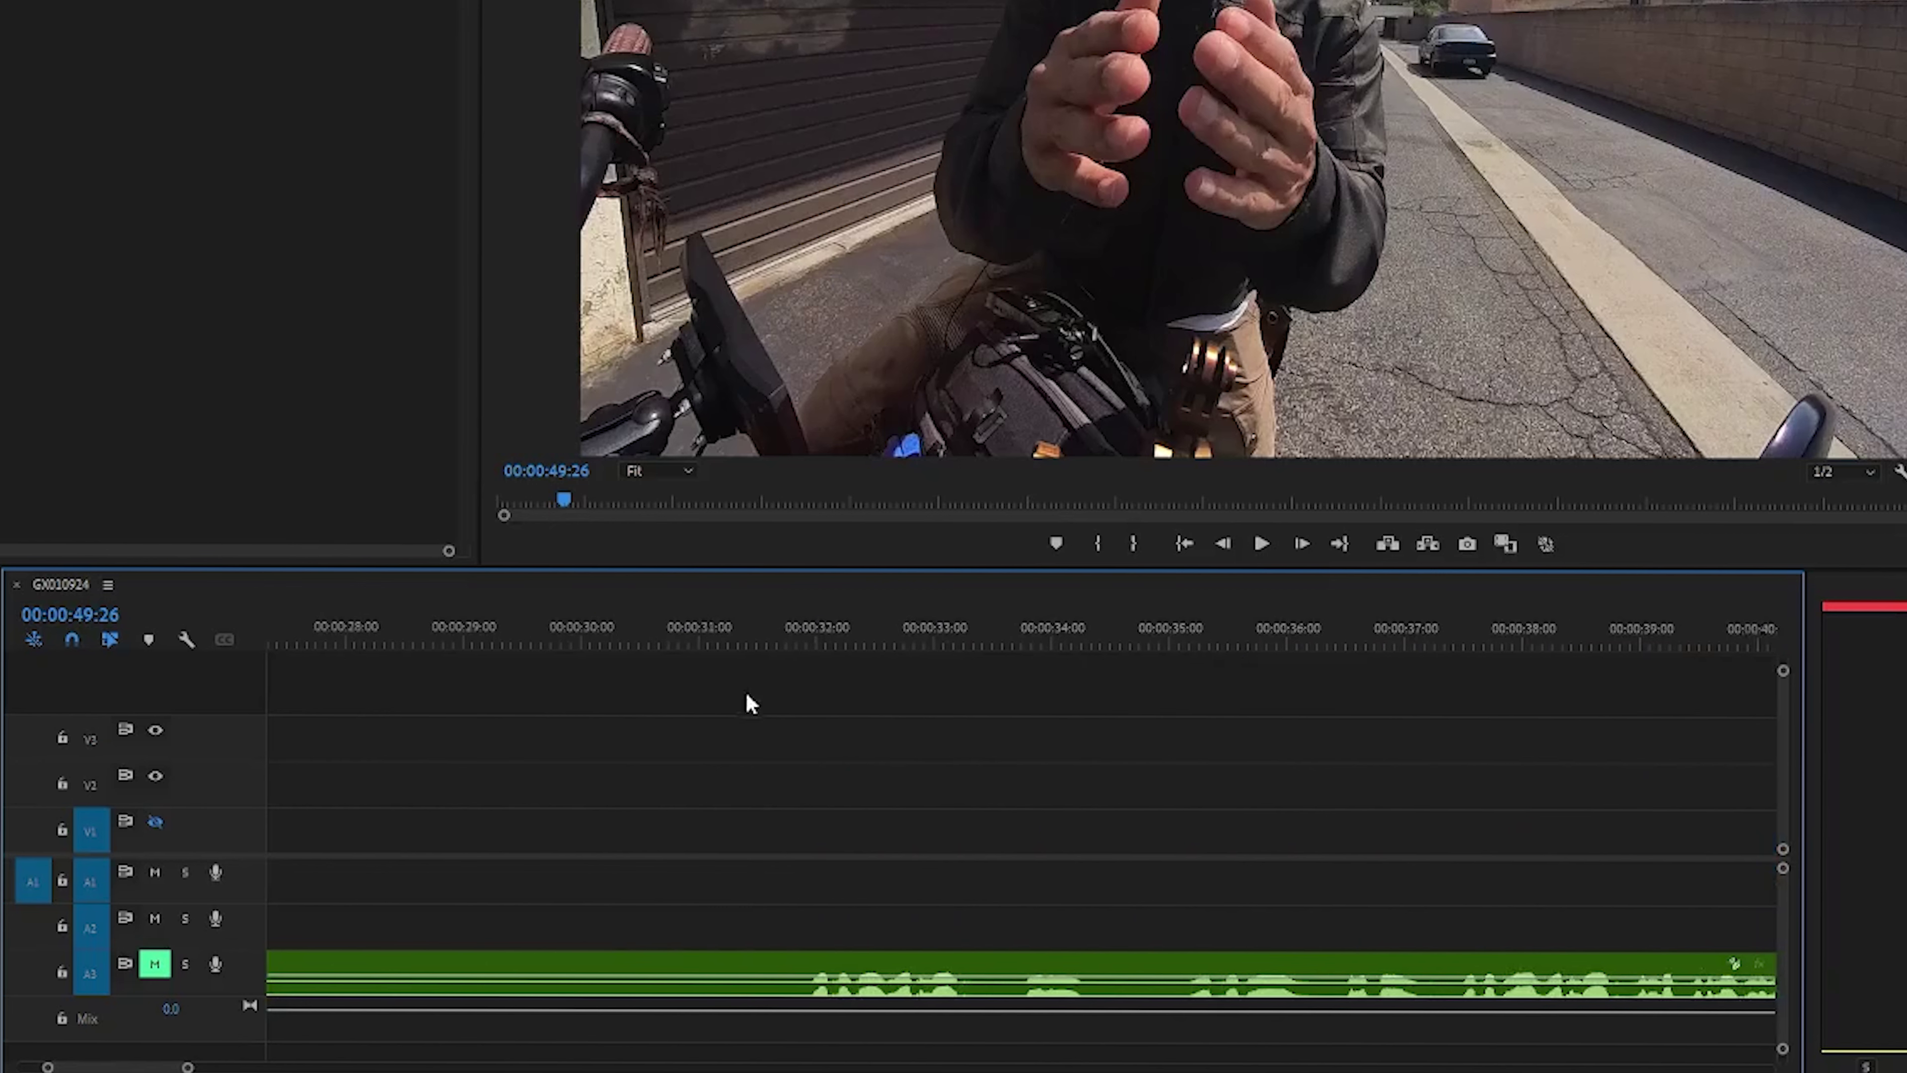
pyautogui.click(155, 872)
pyautogui.click(154, 918)
pyautogui.click(154, 964)
pyautogui.press('-')
pyautogui.press('-')
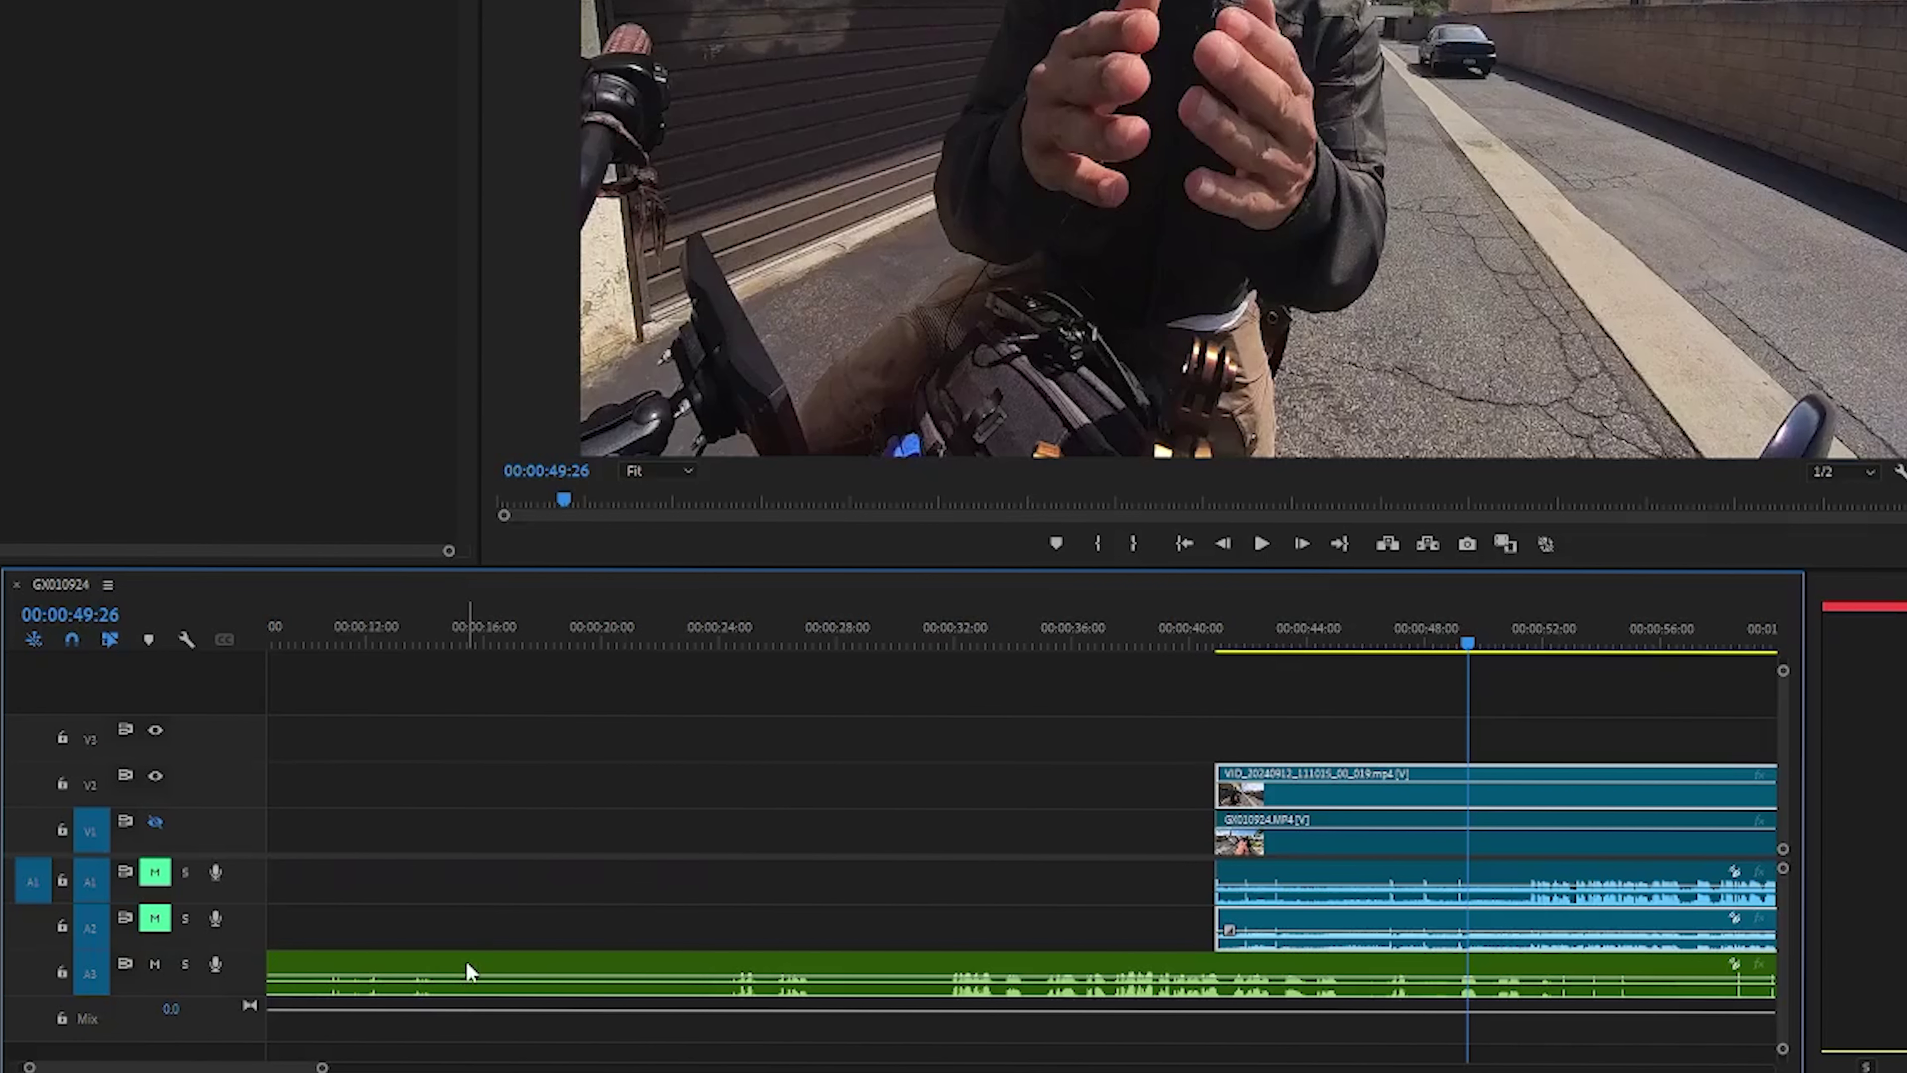
# Cut ZOOM0016.WAV on track A3 shortly before its claps, at about 00:00:52, and delete the part before the cut.
pyautogui.scroll(-5, 467, 971)
pyautogui.scroll(2, 478, 962)
pyautogui.moveTo(478, 962); pyautogui.dragTo(678, 966)
pyautogui.press('Up')
pyautogui.moveTo(1536, 969); pyautogui.dragTo(1326, 970)
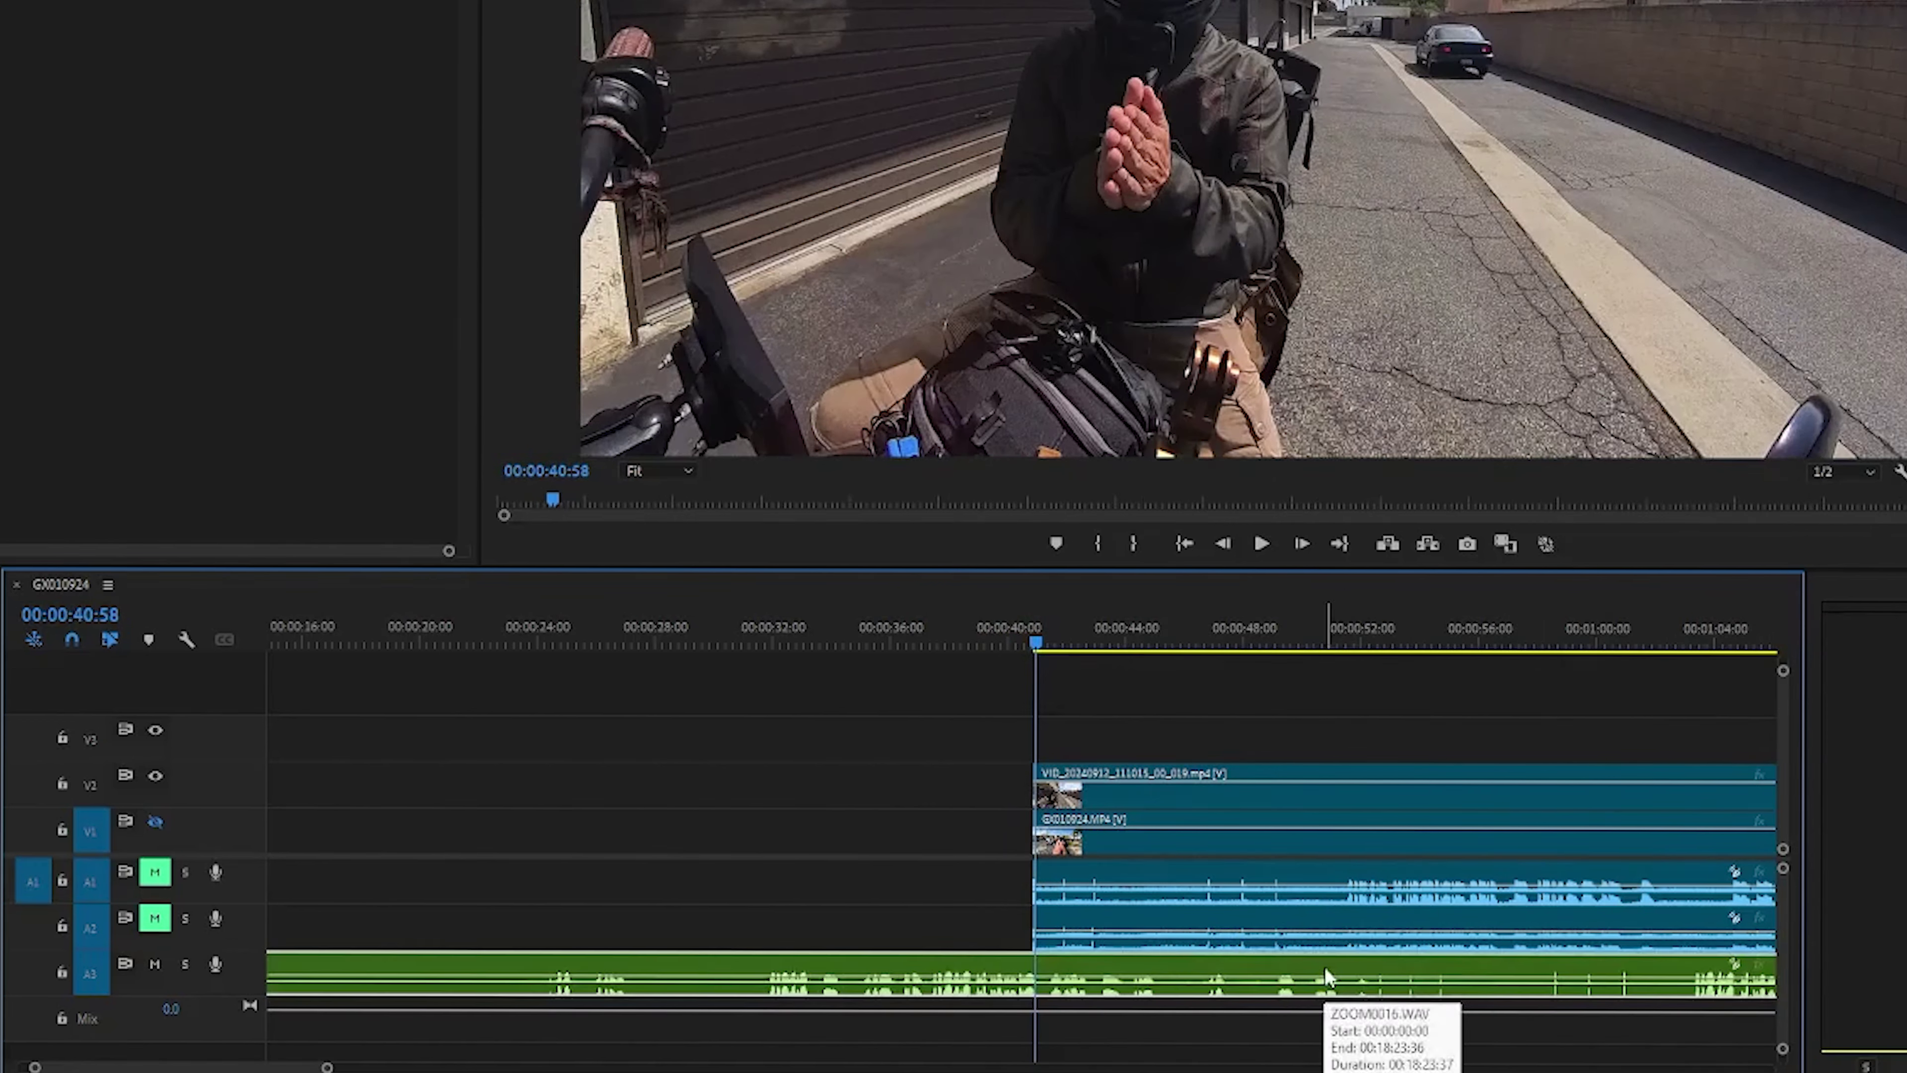
pyautogui.click(1369, 980)
pyautogui.press('v')
pyautogui.click(1250, 975)
pyautogui.press('Delete')
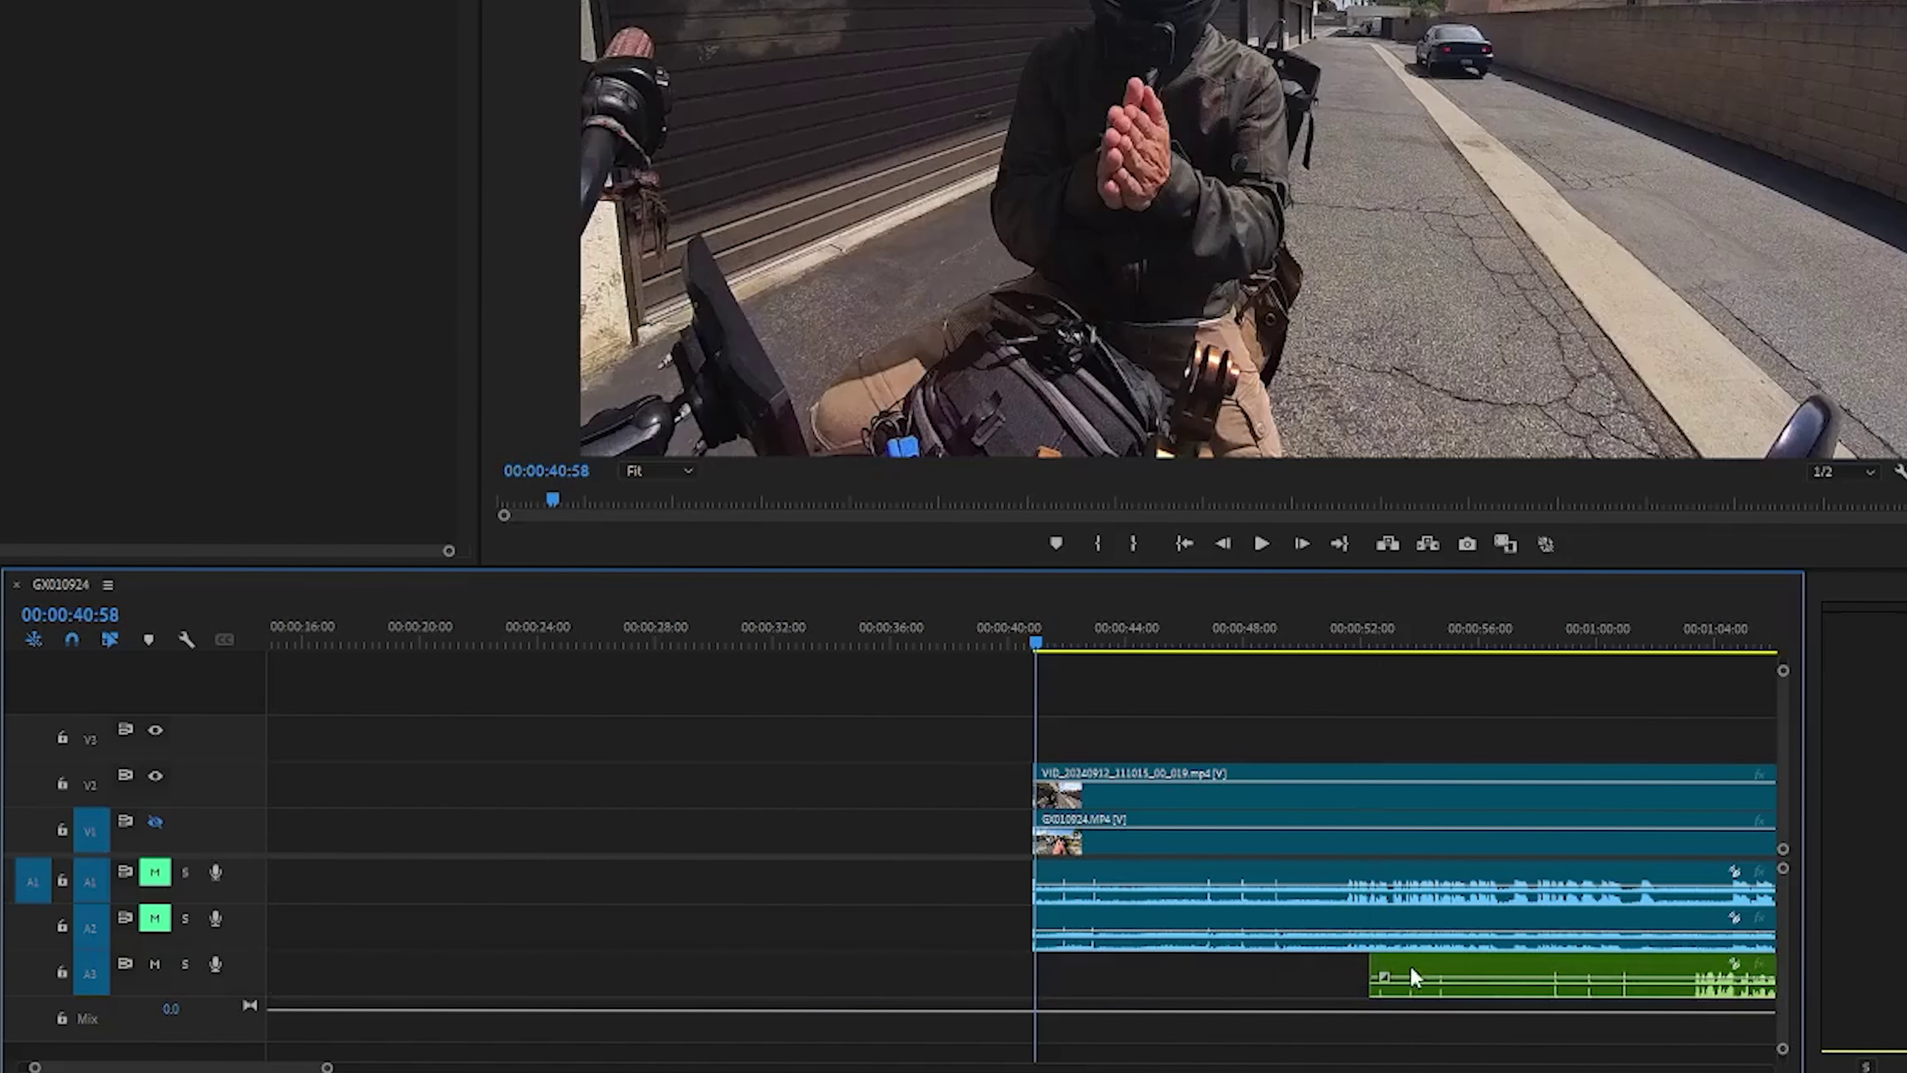
# Move the trimmed ZOOM0016.WAV clip ahead of the camera clips, starting at about 00:00:33:40, and play it to locate the first clap.
pyautogui.moveTo(1431, 971); pyautogui.dragTo(886, 968)
pyautogui.moveTo(800, 644); pyautogui.dragTo(820, 645)
pyautogui.press('=')
pyautogui.press('=')
pyautogui.press('=')
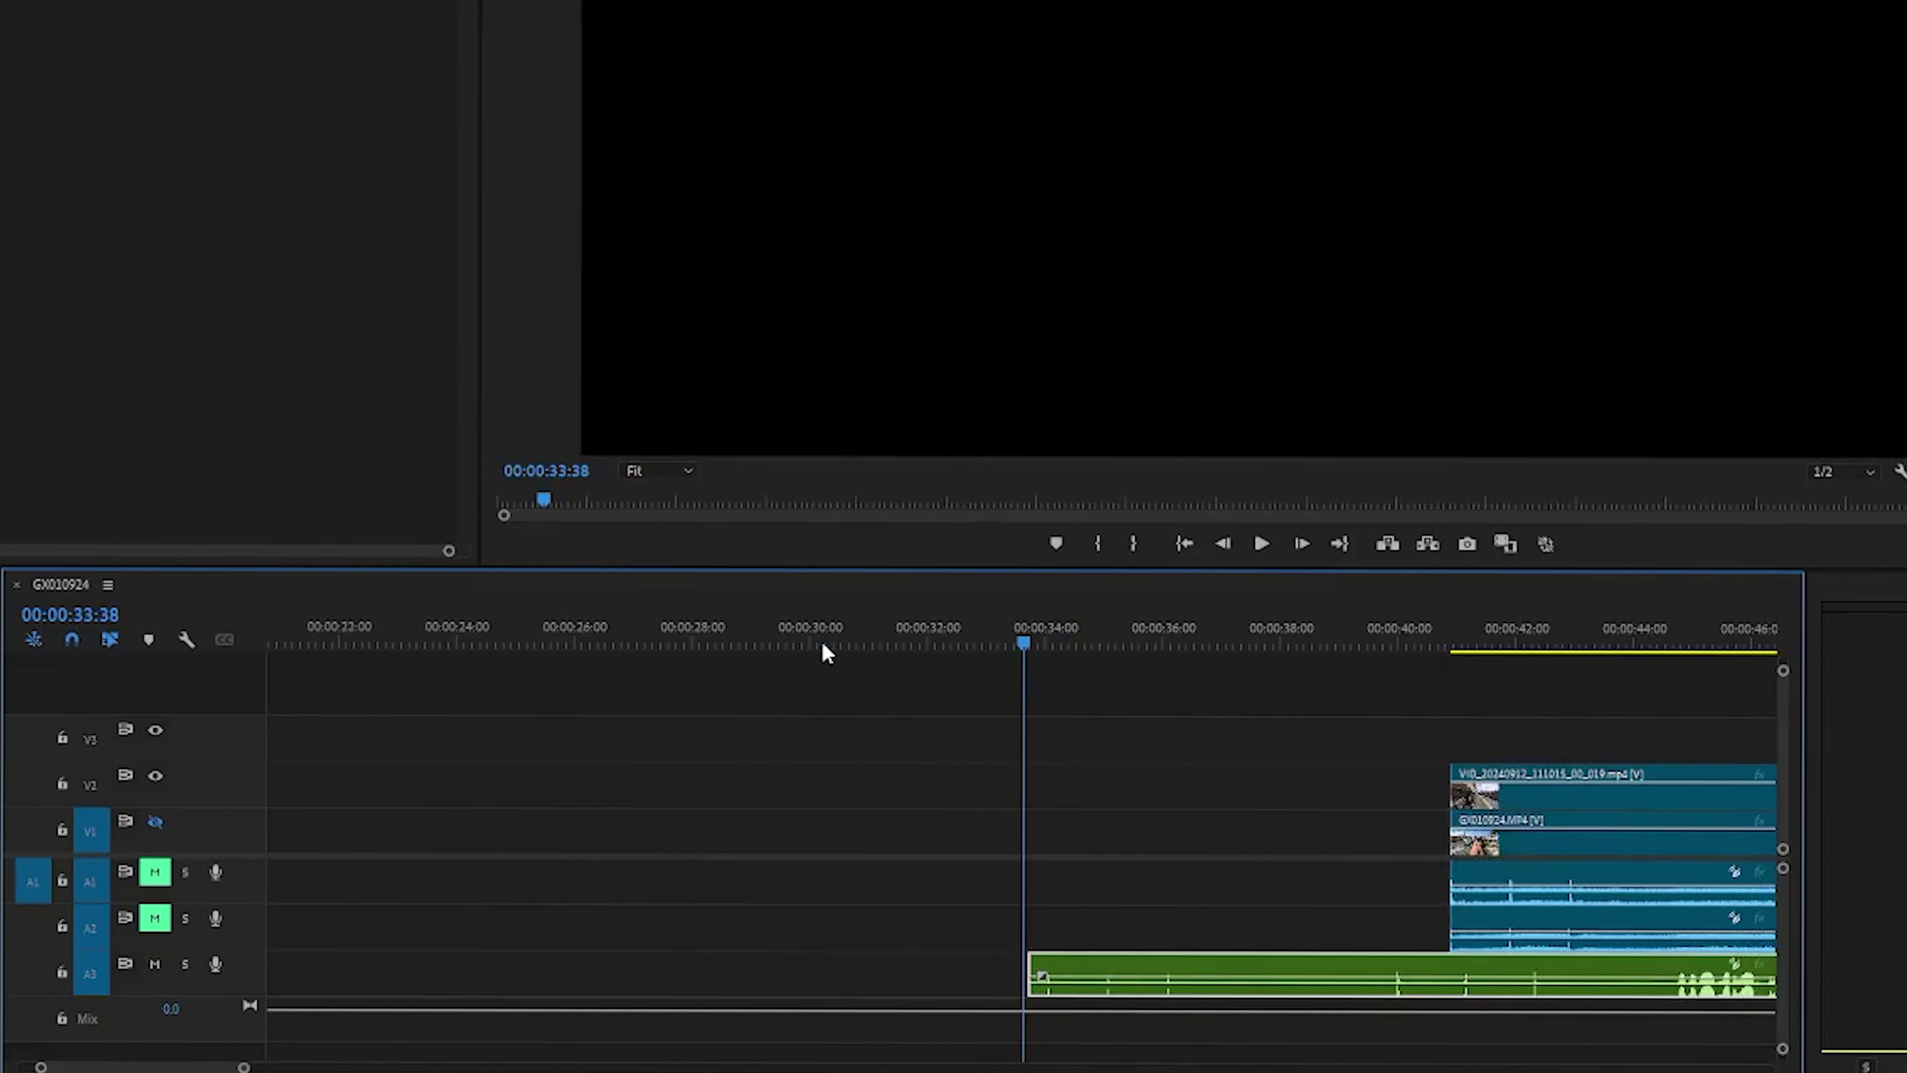
pyautogui.moveTo(790, 644); pyautogui.dragTo(885, 661)
pyautogui.press('space')
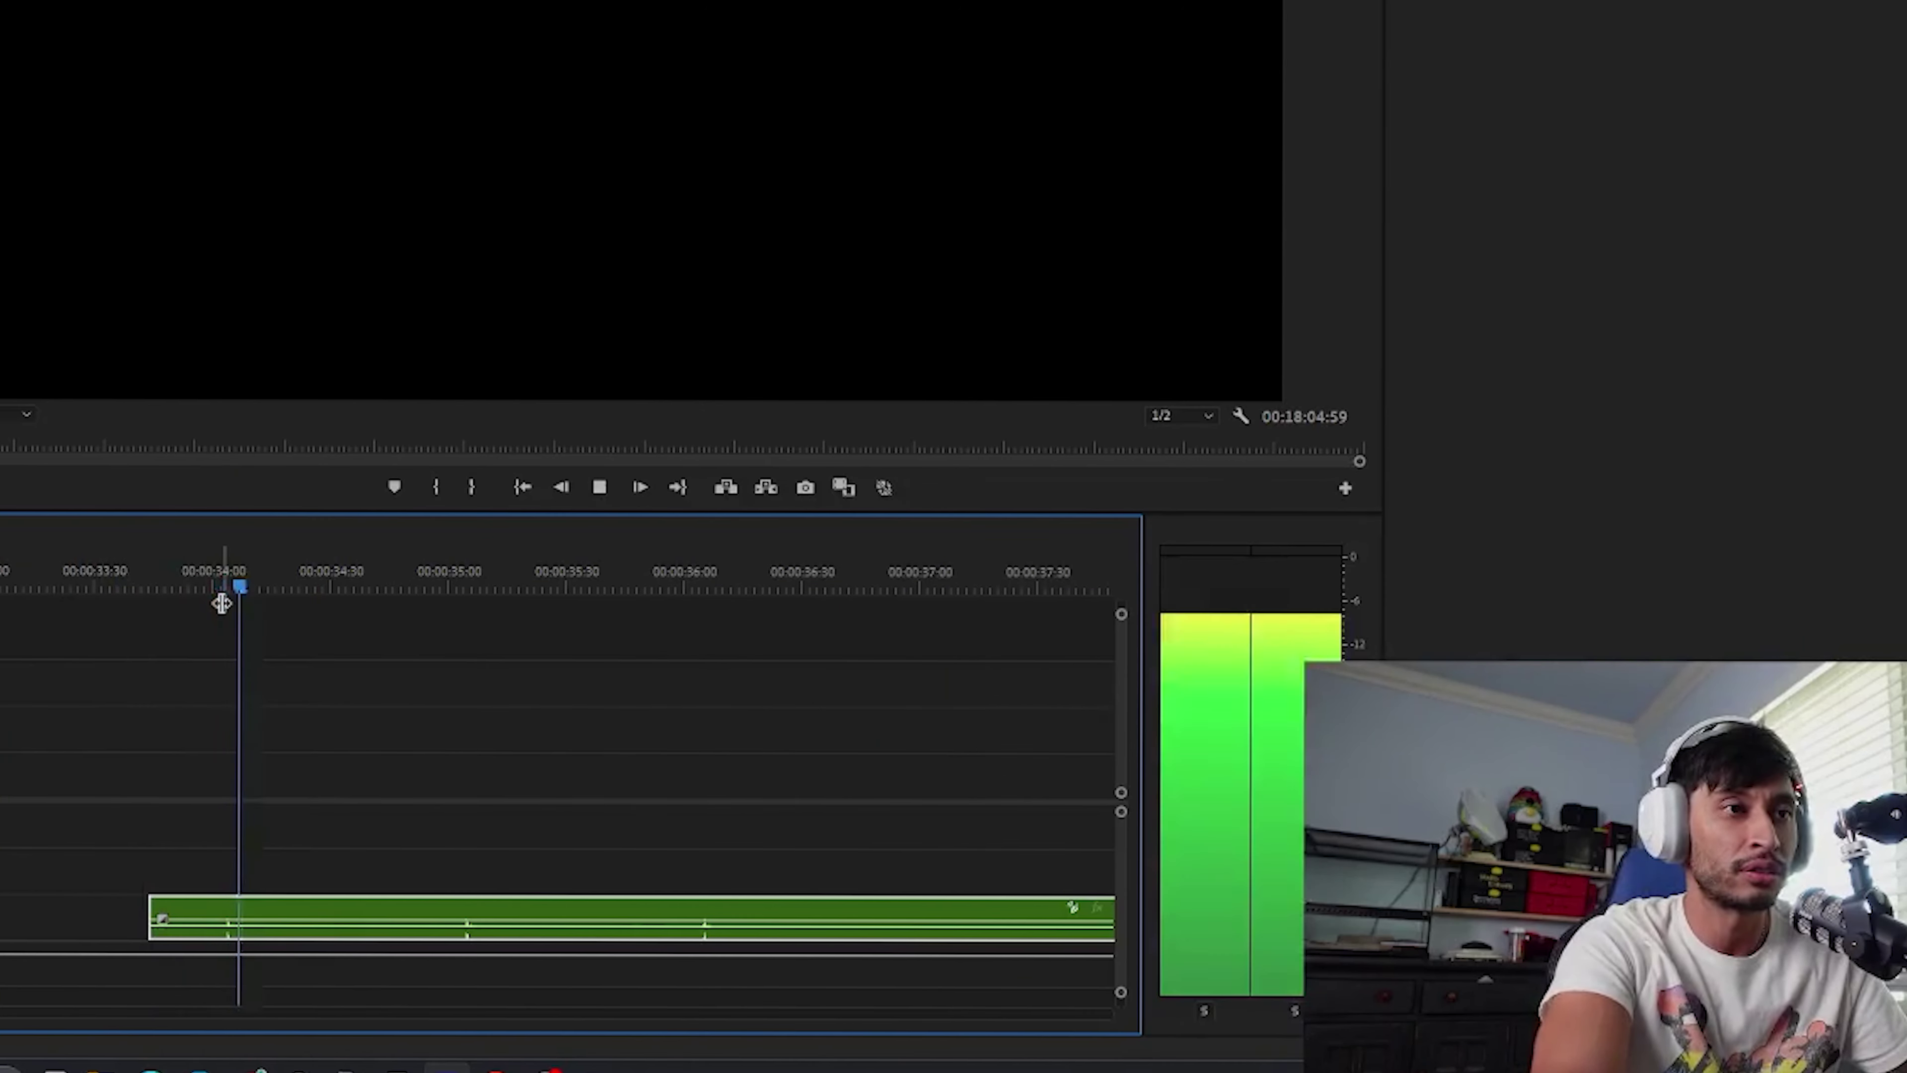
pyautogui.press('space')
pyautogui.click(229, 590)
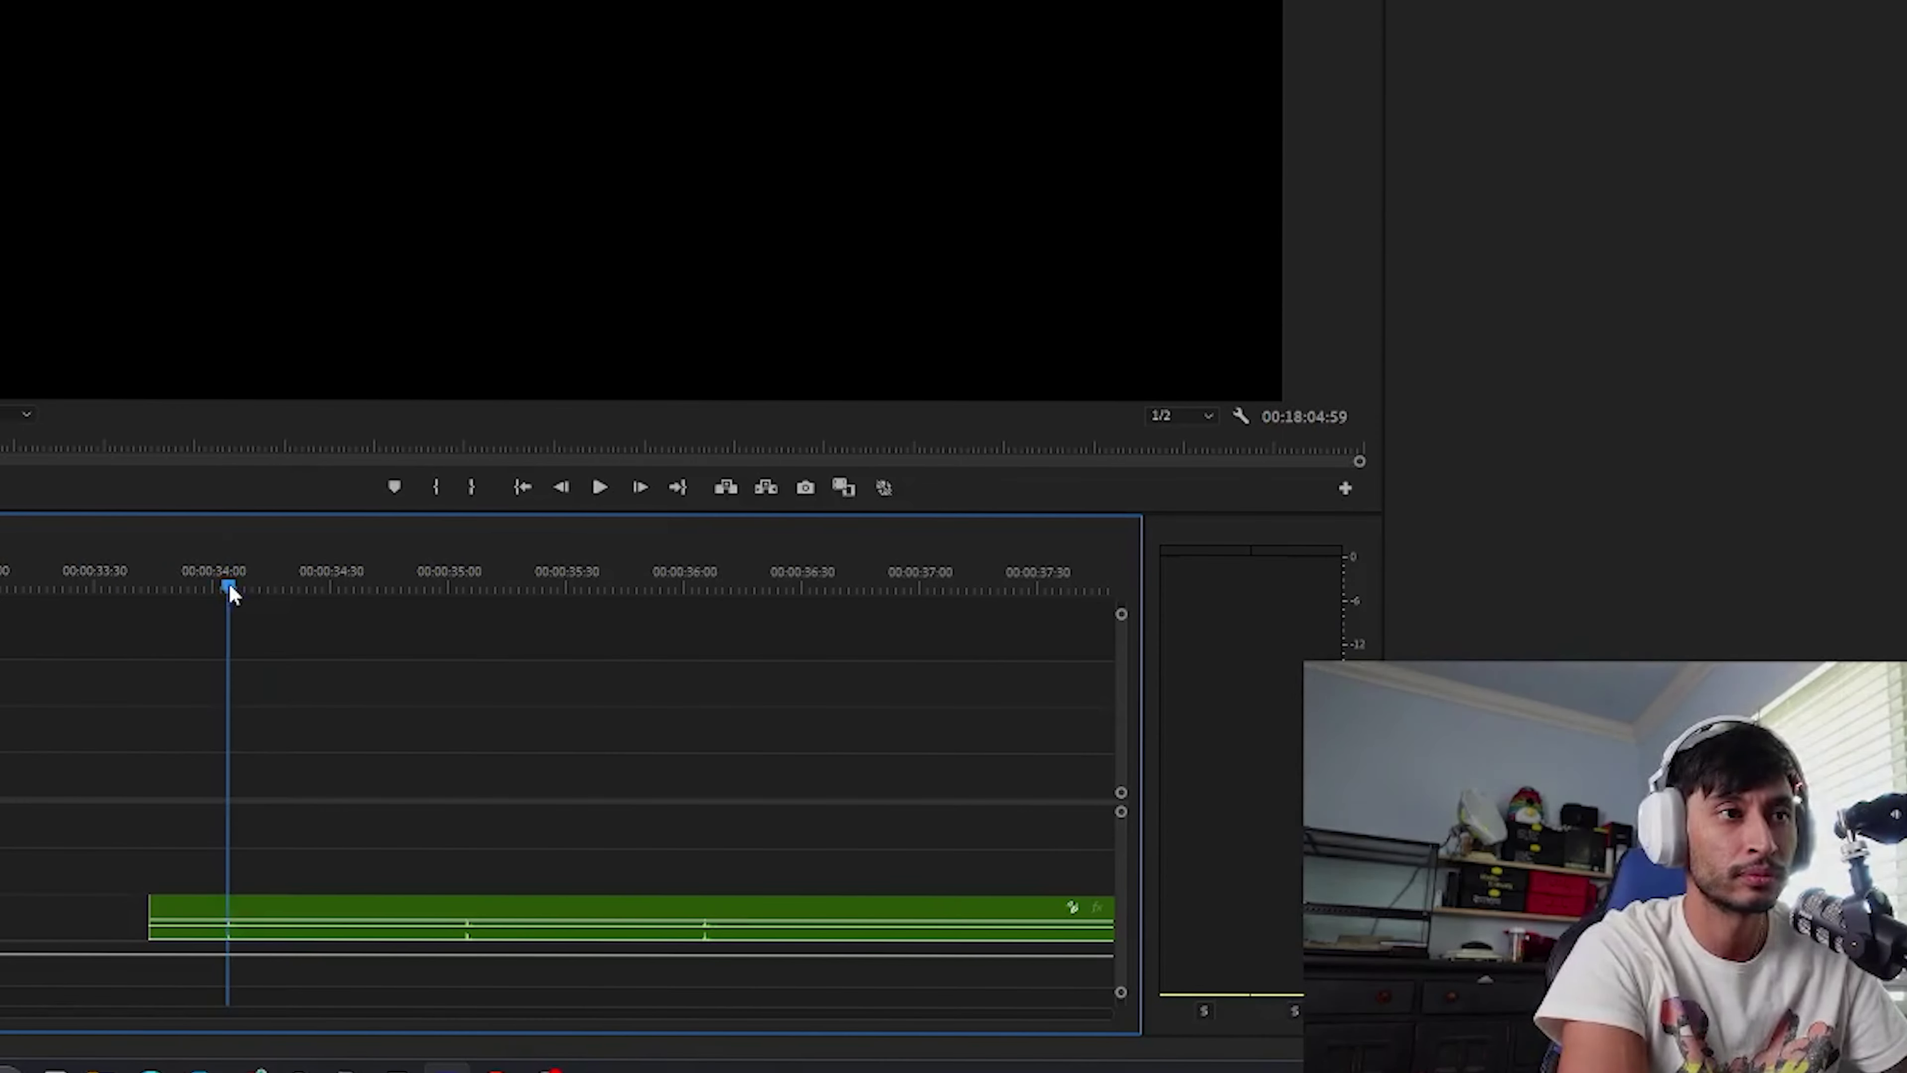
# Trim the ZOOM0016.WAV clip's start to its first clap at 00:00:34:04 and align it with the start of the camera clips.
pyautogui.press('=')
pyautogui.press('=')
pyautogui.press('Right')
pyautogui.press('Left')
pyautogui.press('Left')
pyautogui.press('Right')
pyautogui.press('Right')
pyautogui.press('Left')
pyautogui.press('Right')
pyautogui.press('Left')
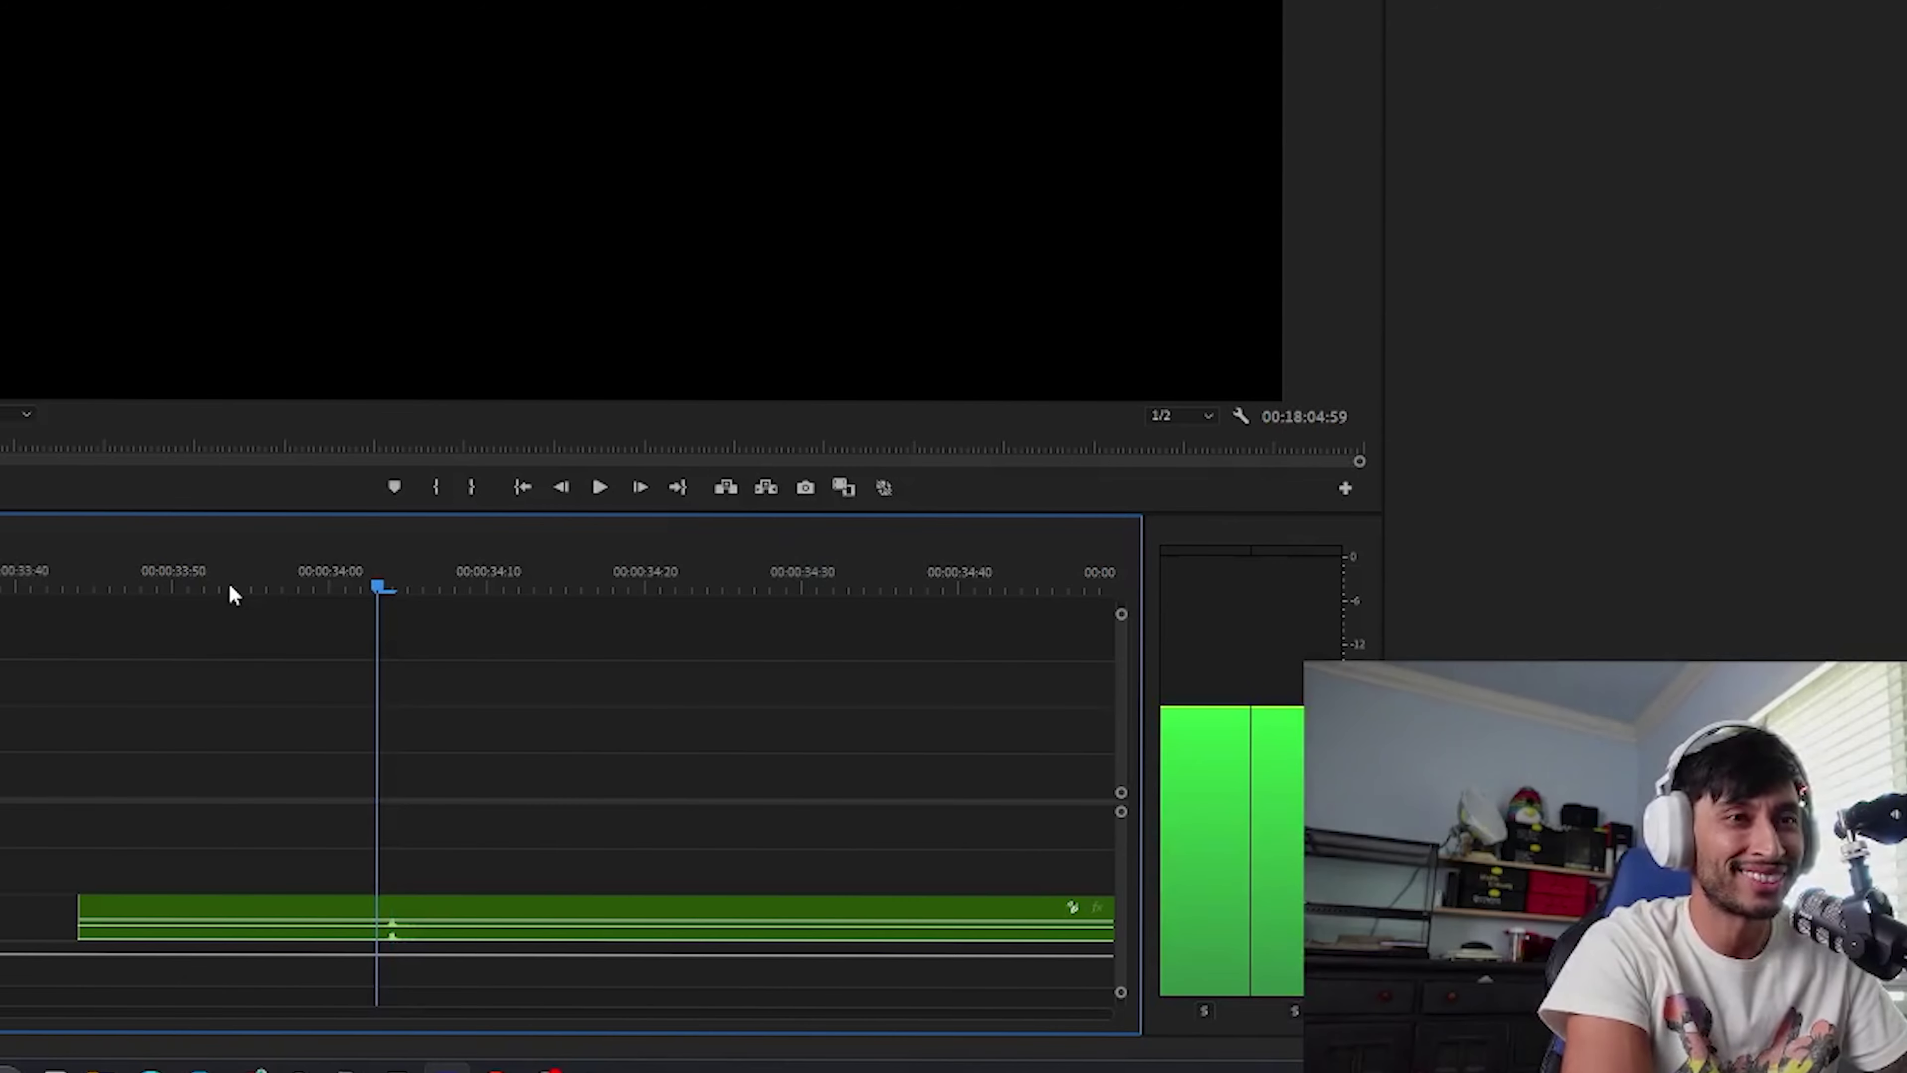
pyautogui.press('Right')
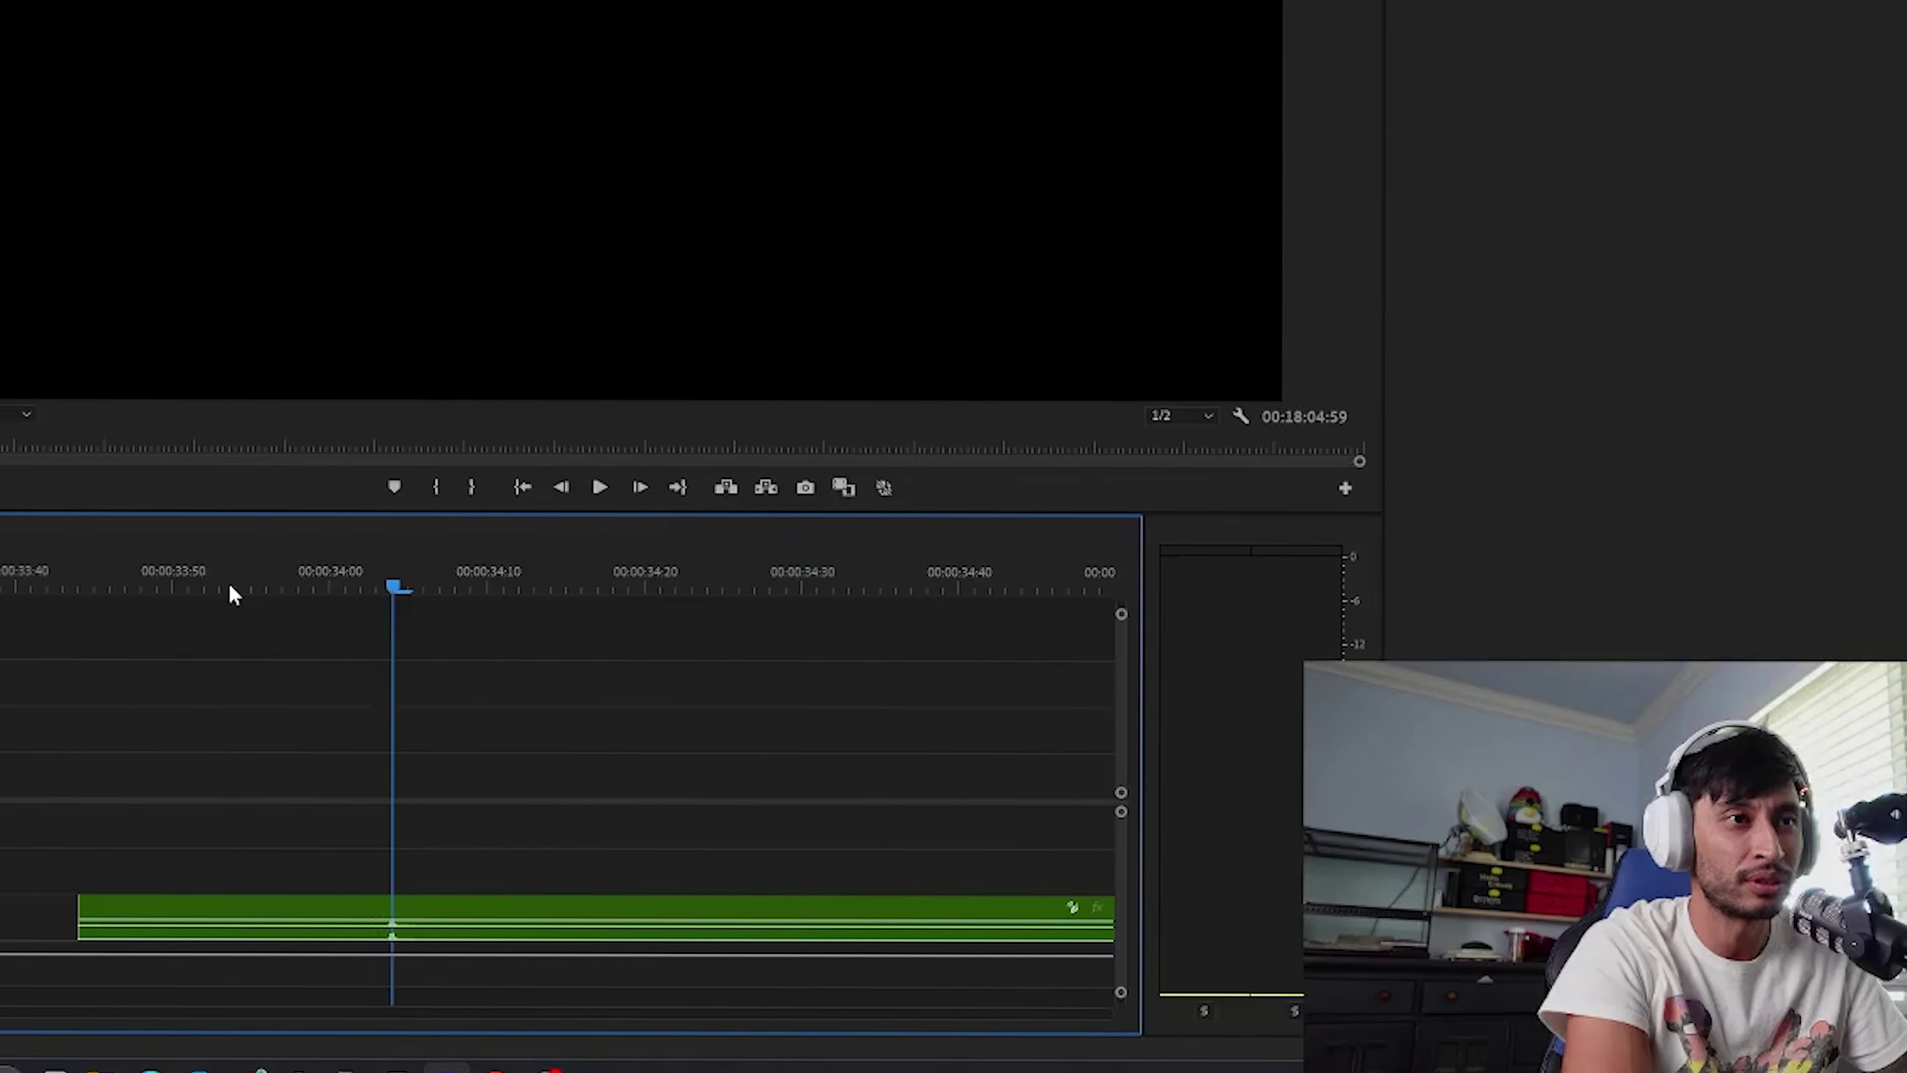
pyautogui.press('Left')
pyautogui.press('Right')
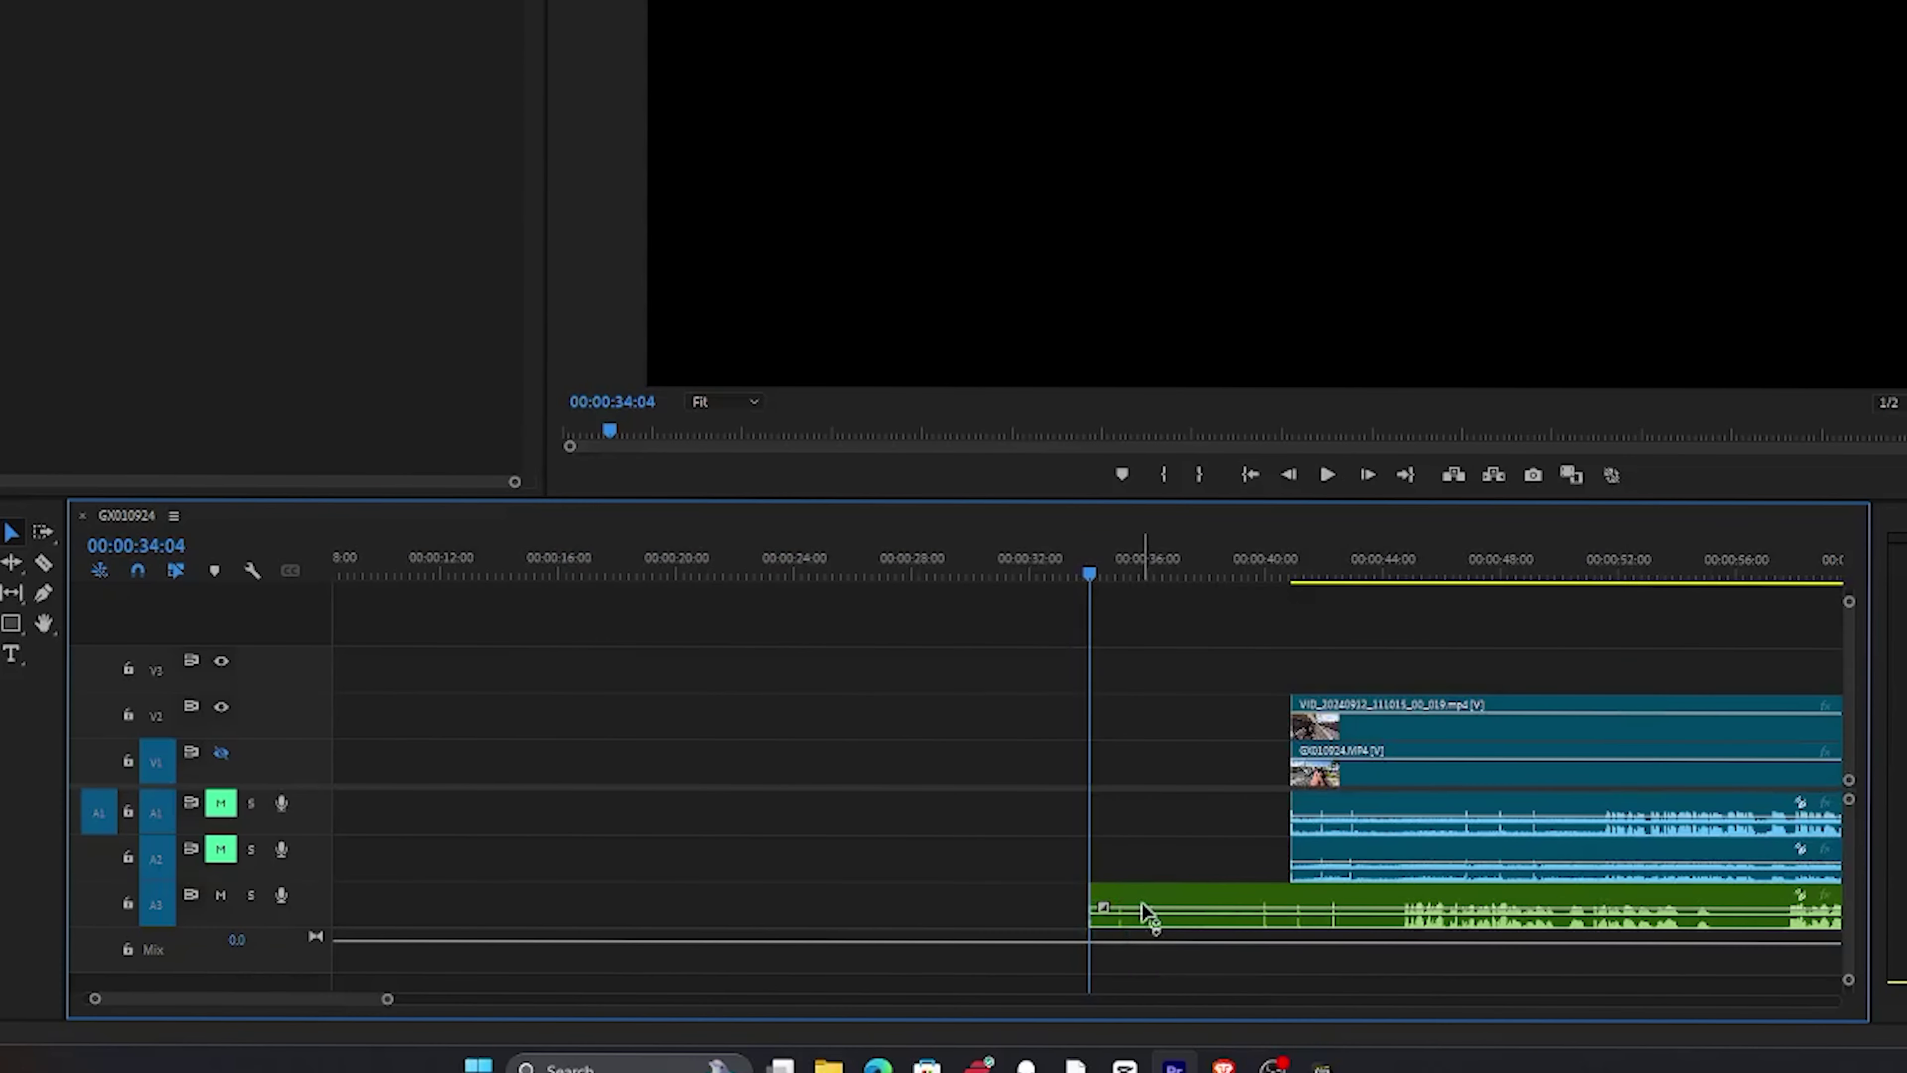
pyautogui.moveTo(1143, 911); pyautogui.dragTo(1359, 904)
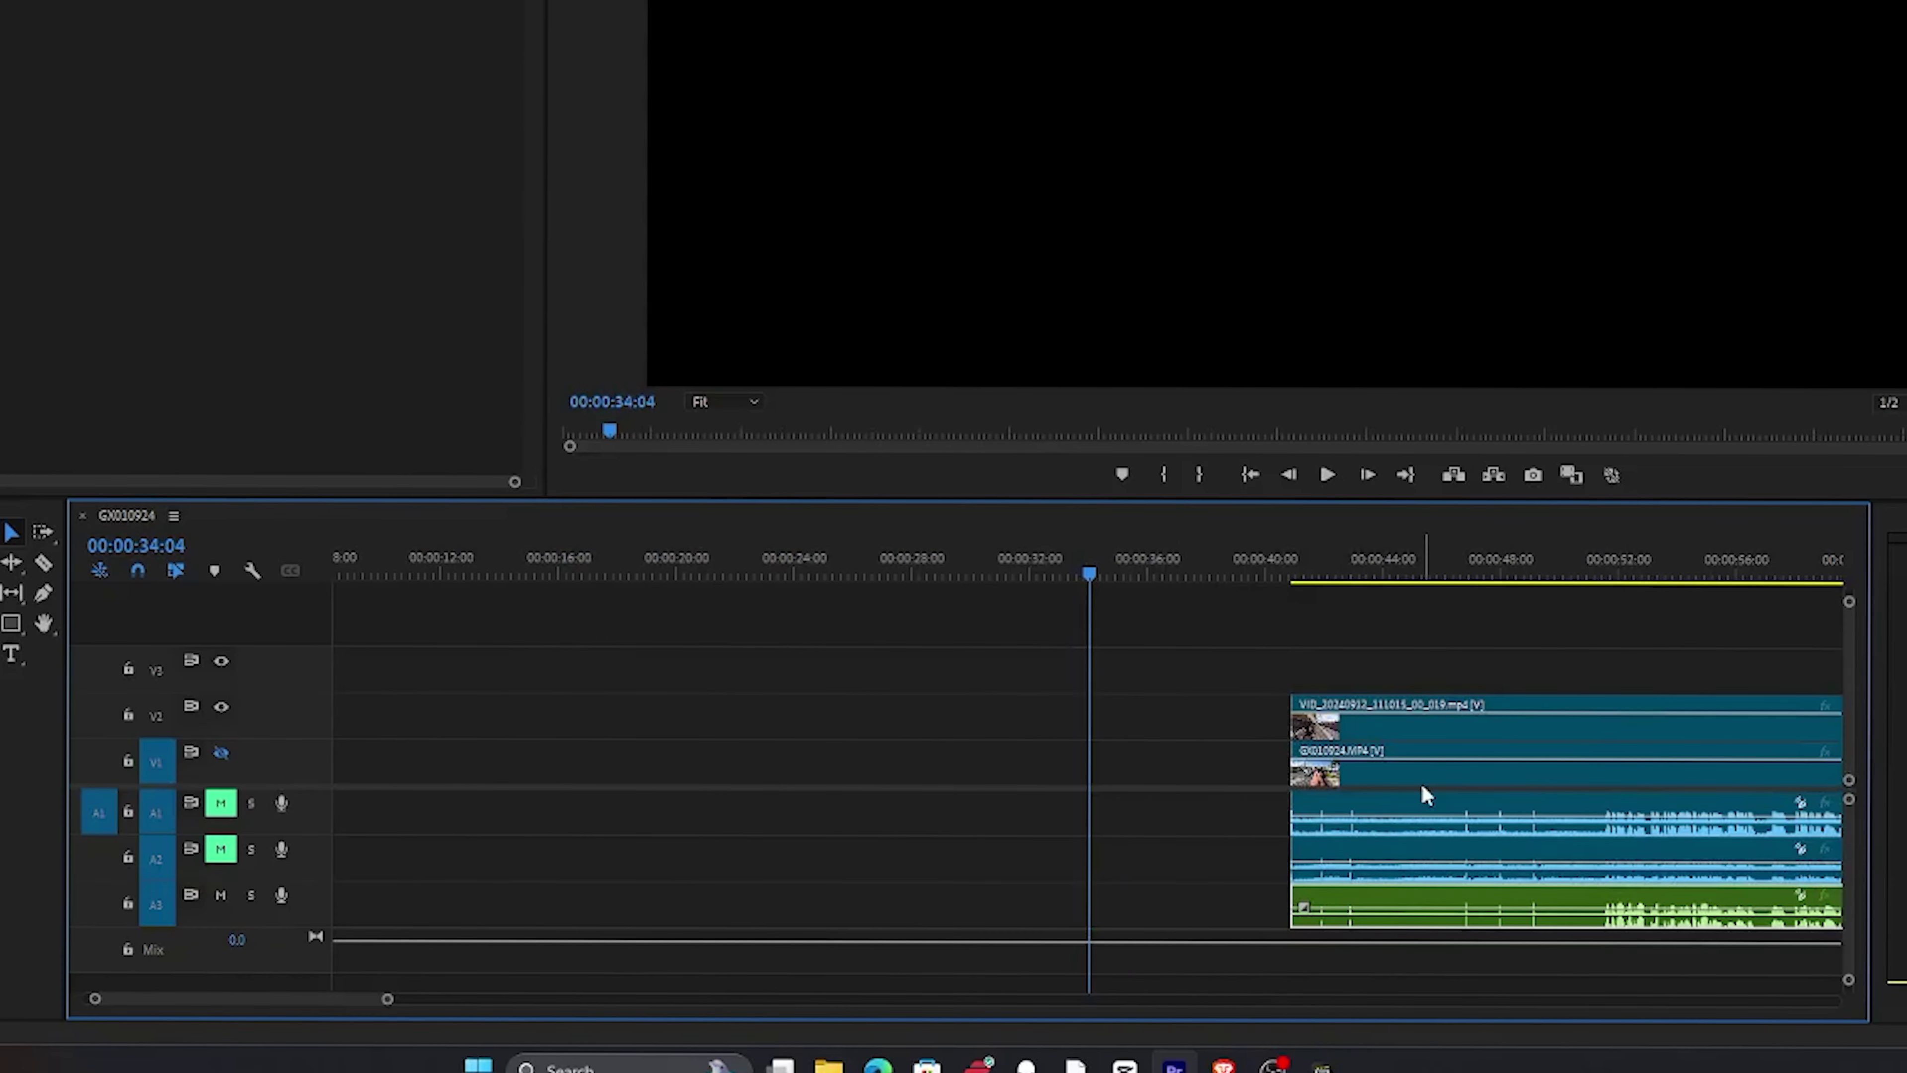
# Select all the aligned camera and external audio clips and move them together to the start of the sequence.
pyautogui.click(1229, 652)
pyautogui.click(1485, 565)
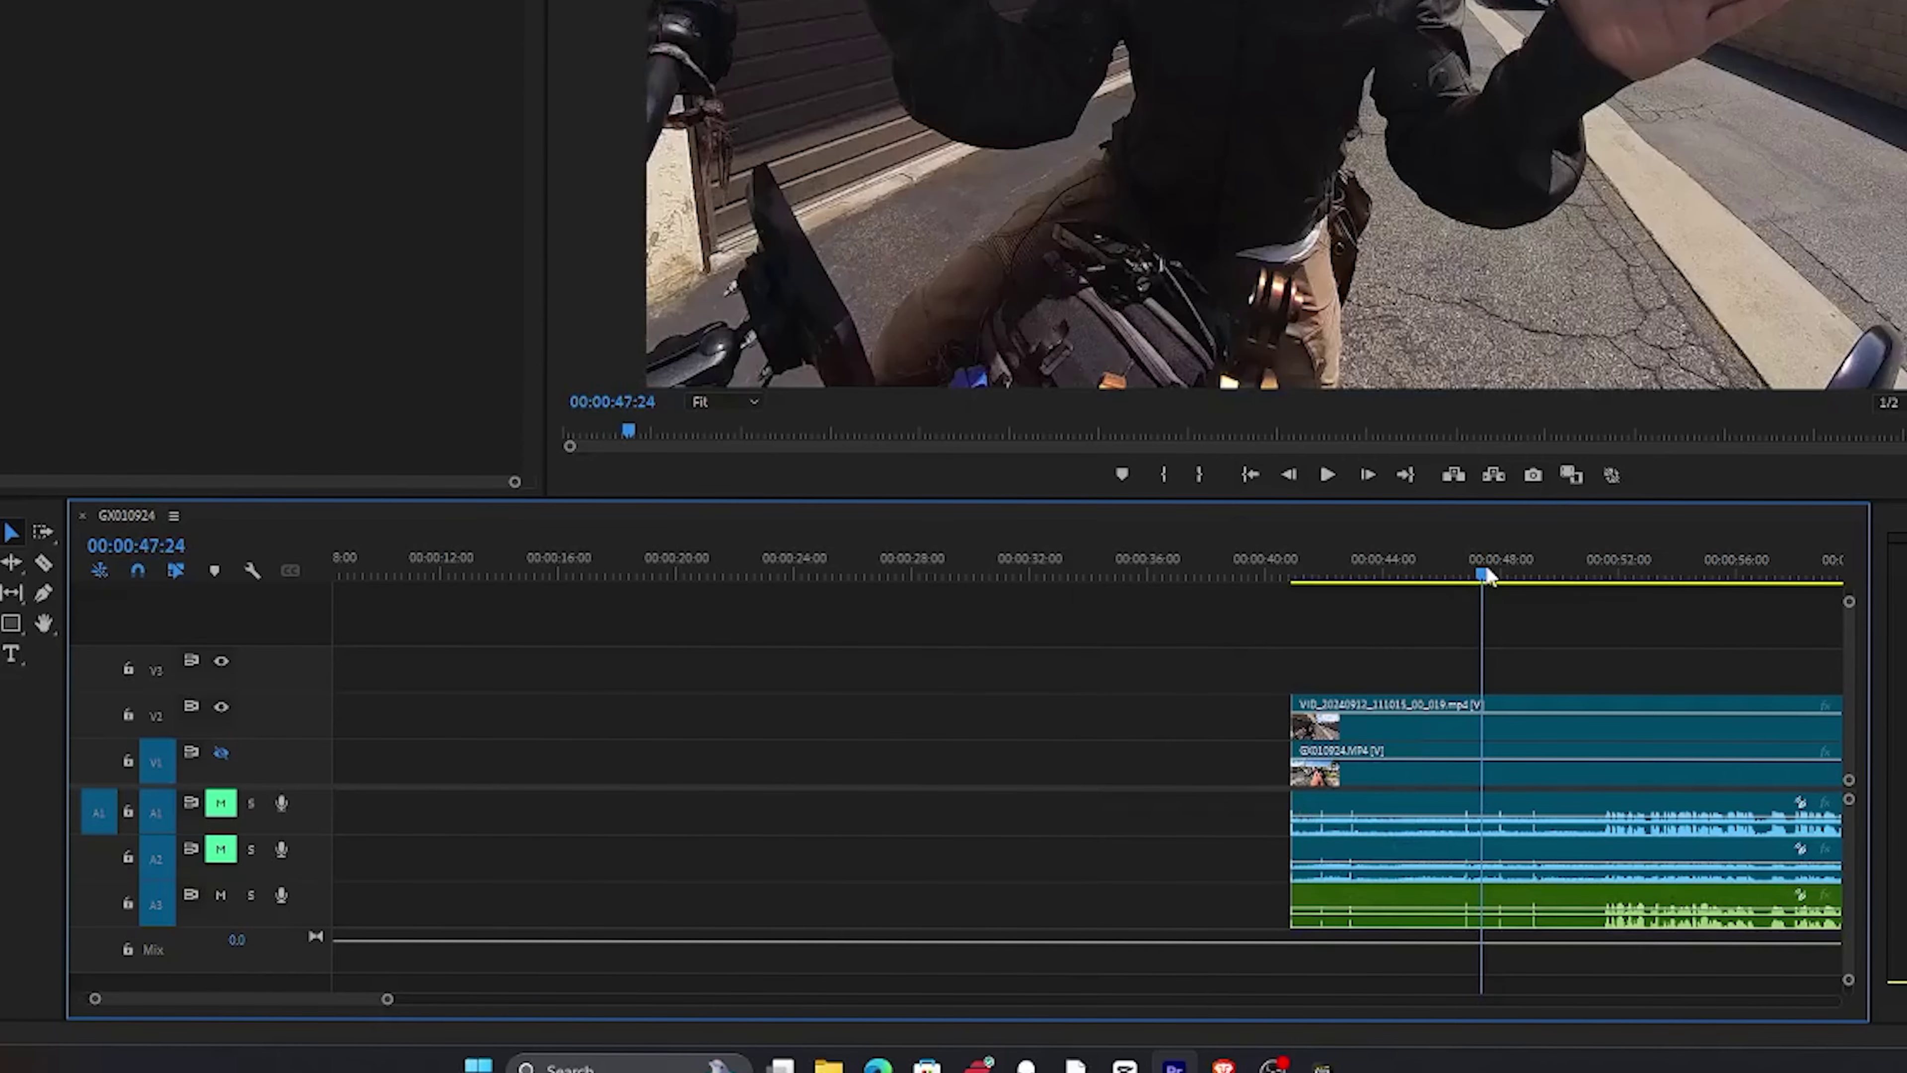
pyautogui.press('=')
pyautogui.press('=')
pyautogui.moveTo(465, 569); pyautogui.dragTo(1034, 626)
pyautogui.press('-')
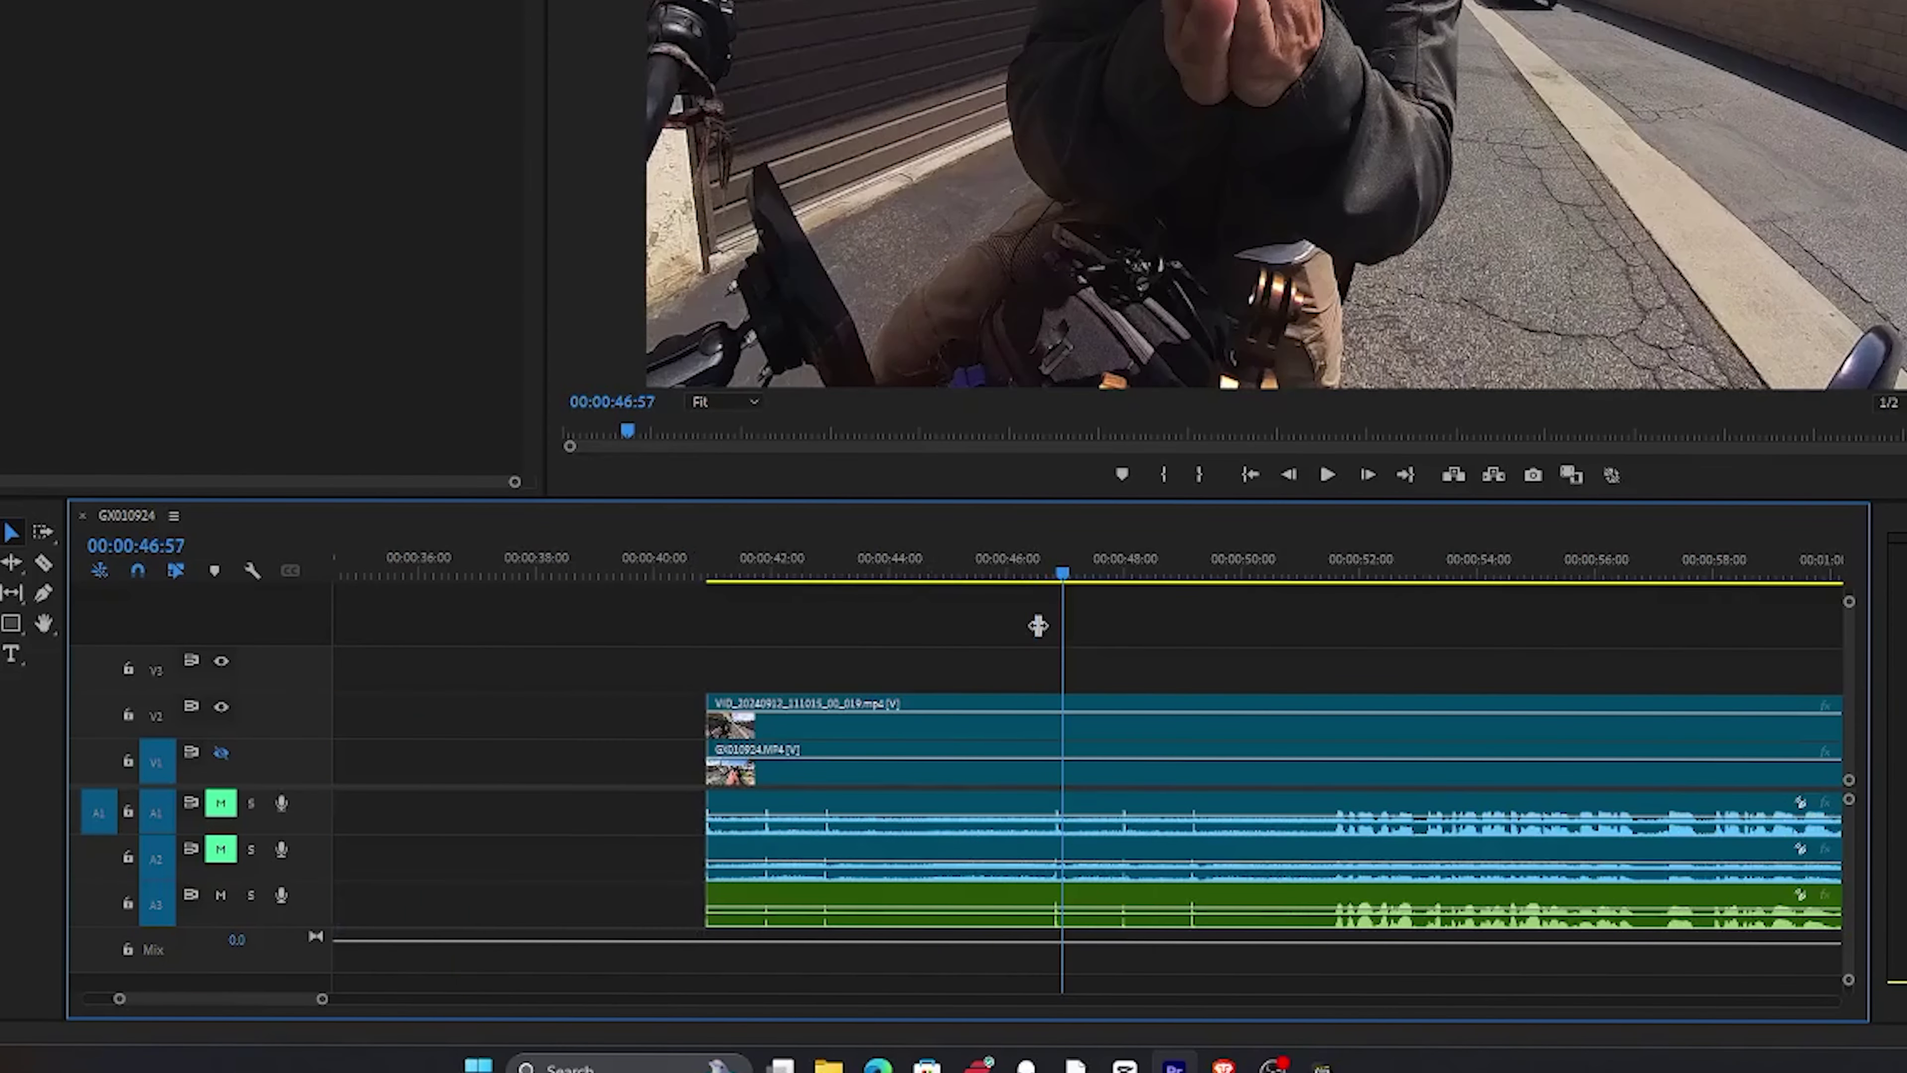
pyautogui.moveTo(542, 651); pyautogui.dragTo(923, 958)
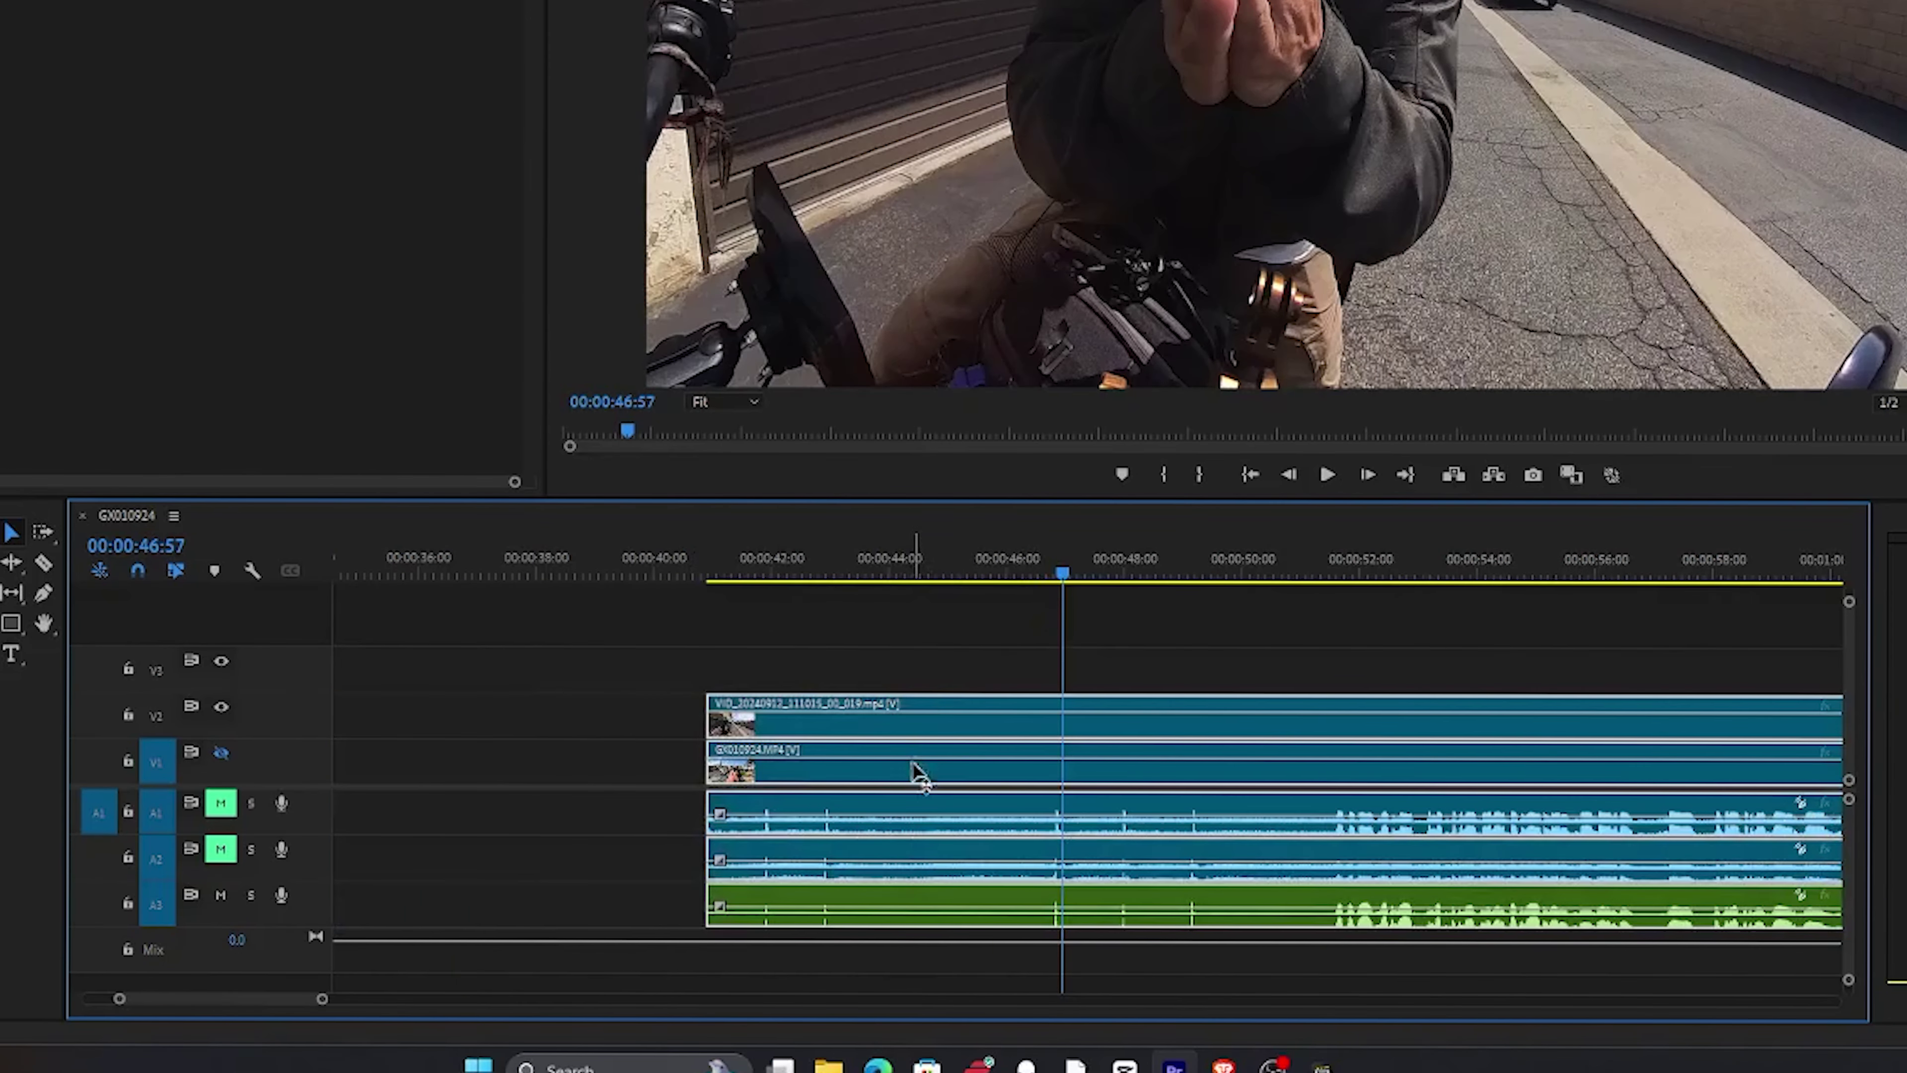
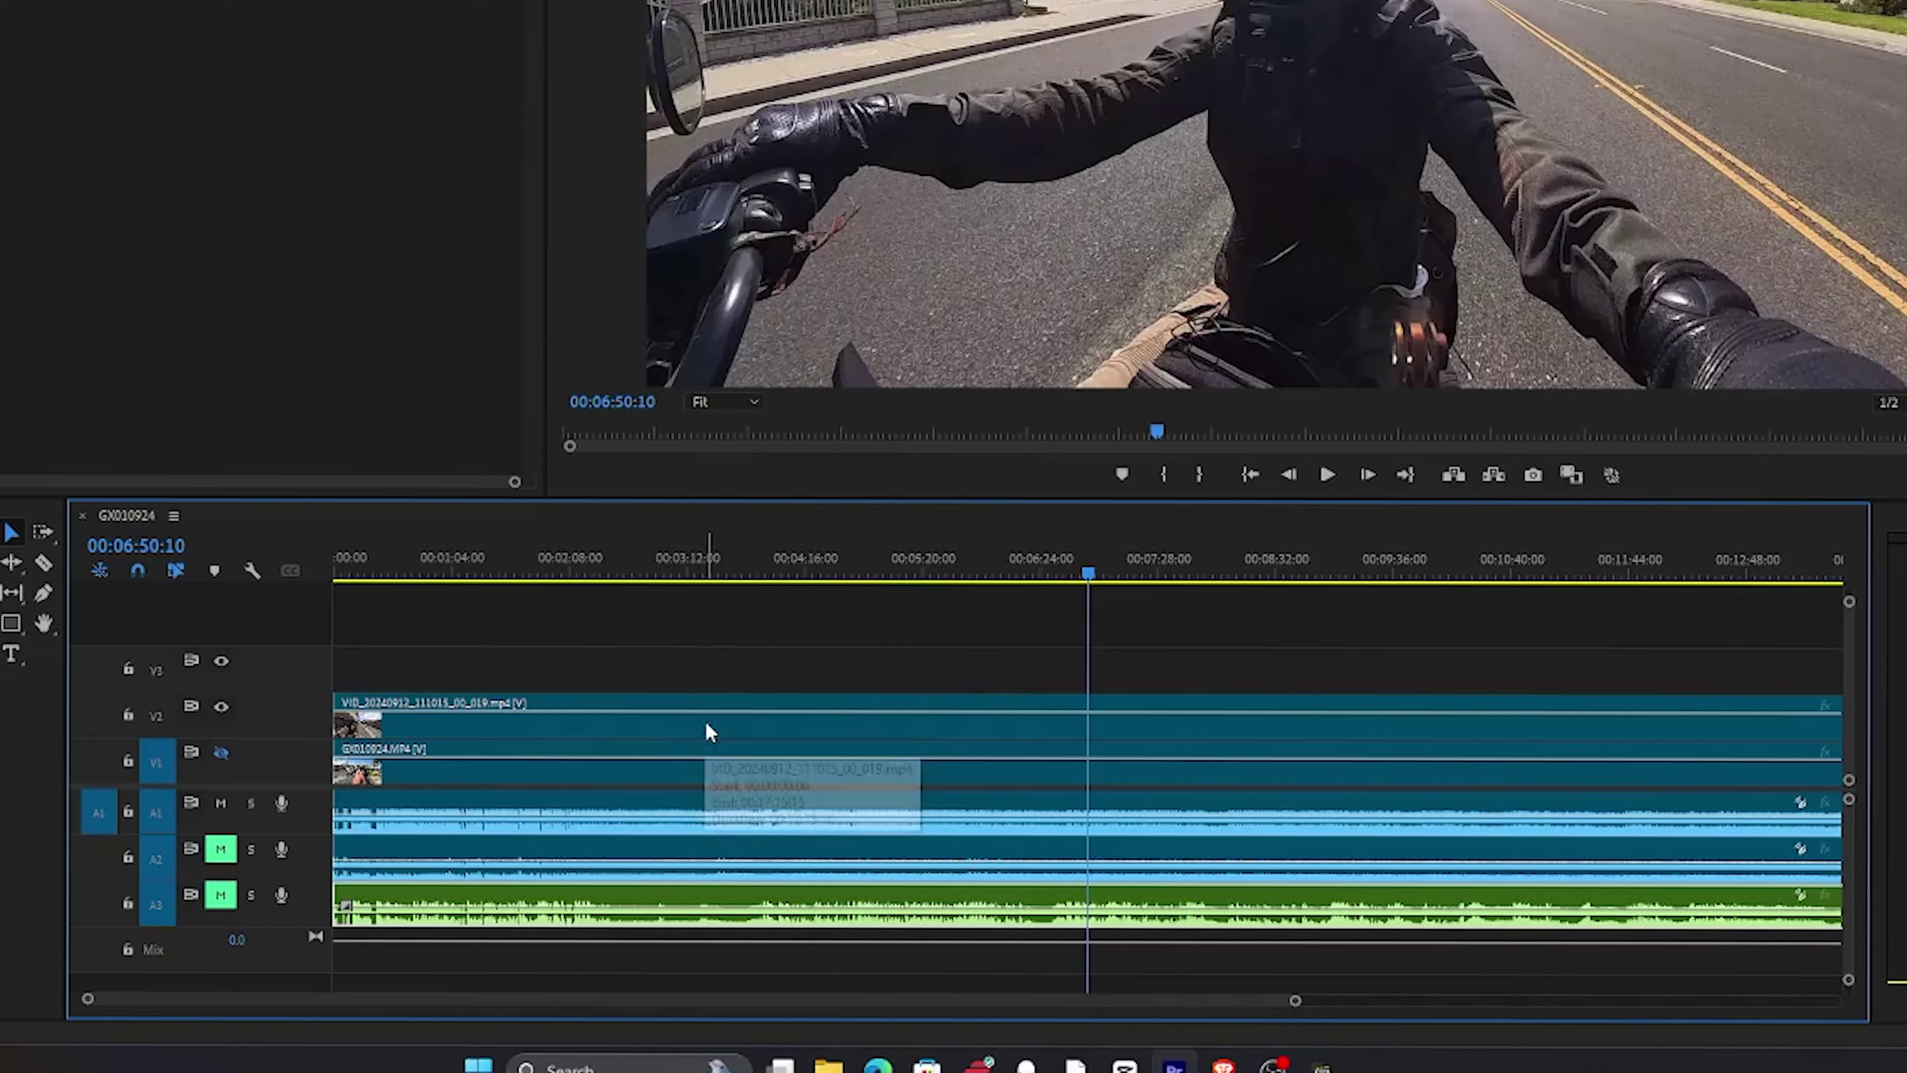
# Mute A1, unmute A3, and play the external recording from about 00:06:34 to hear it on its own.
pyautogui.press('space')
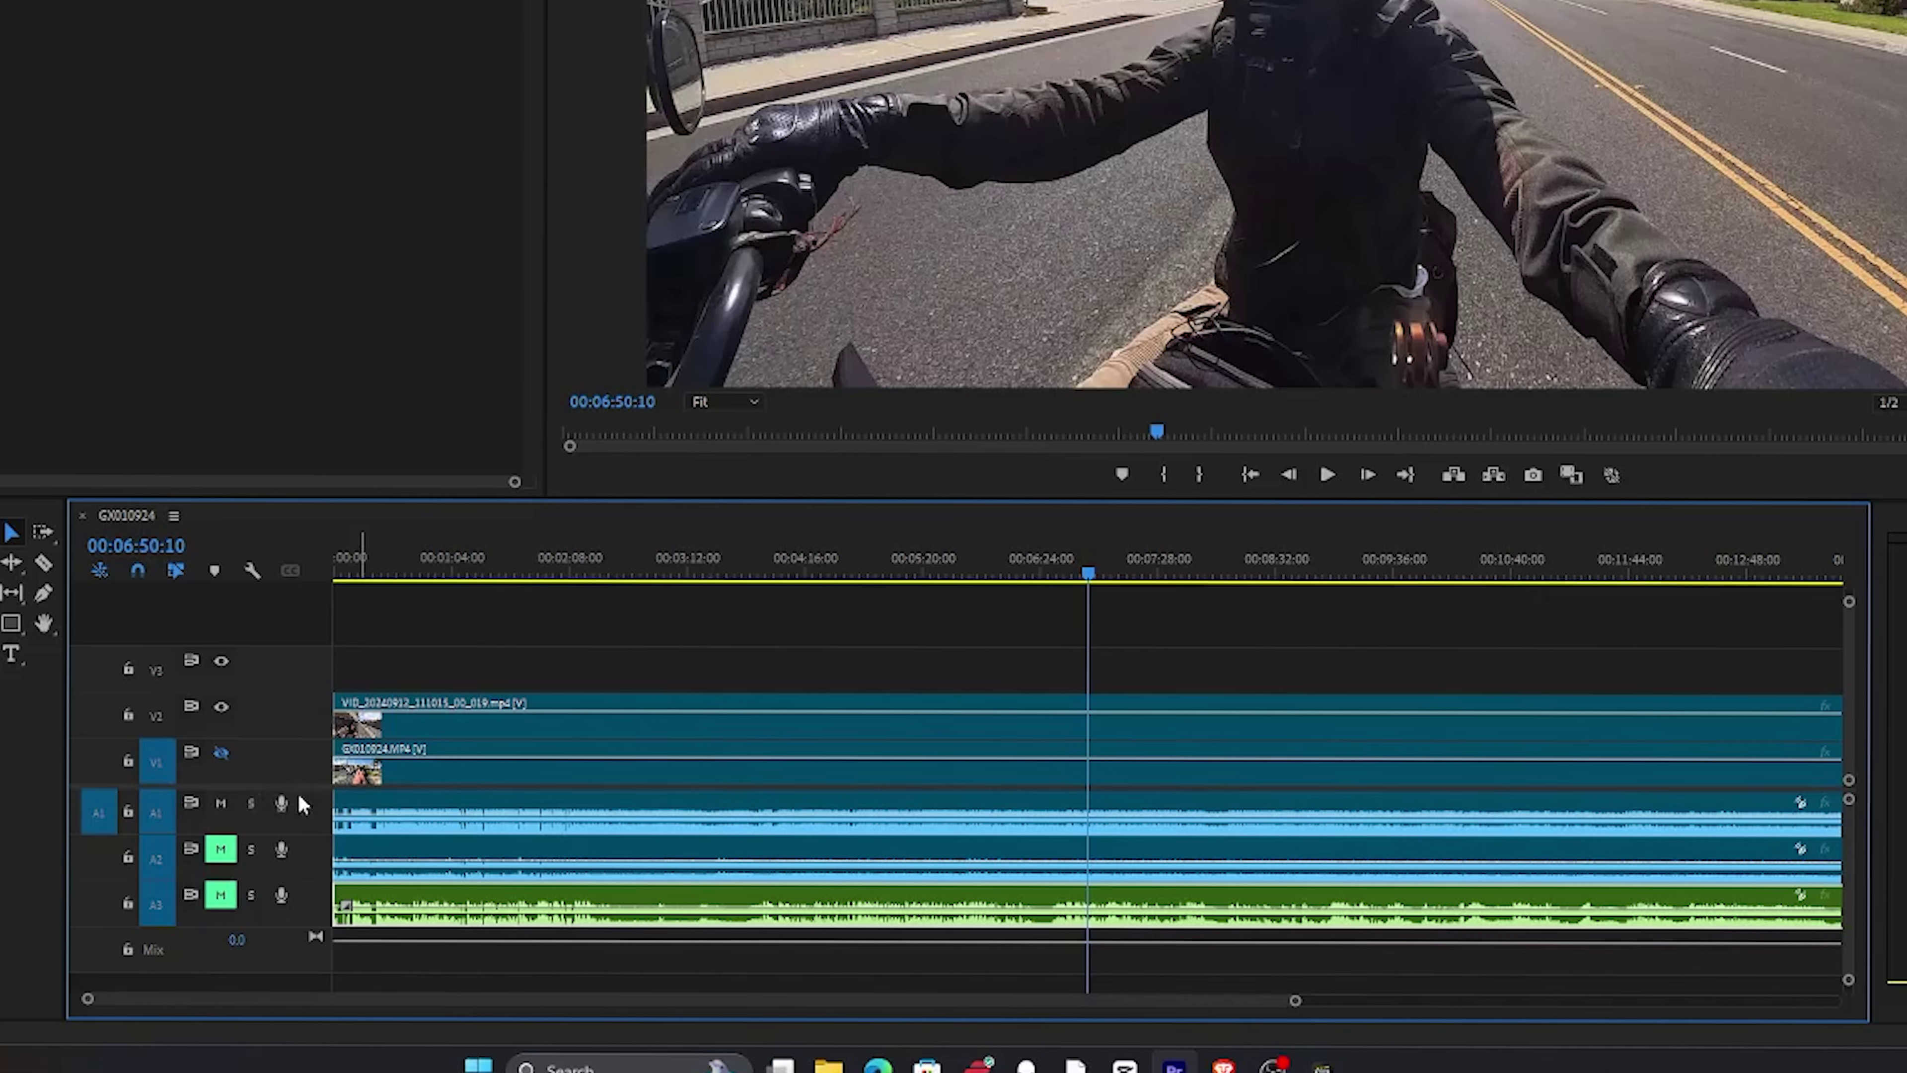
pyautogui.click(221, 800)
pyautogui.click(222, 895)
pyautogui.moveTo(1089, 573); pyautogui.dragTo(1062, 576)
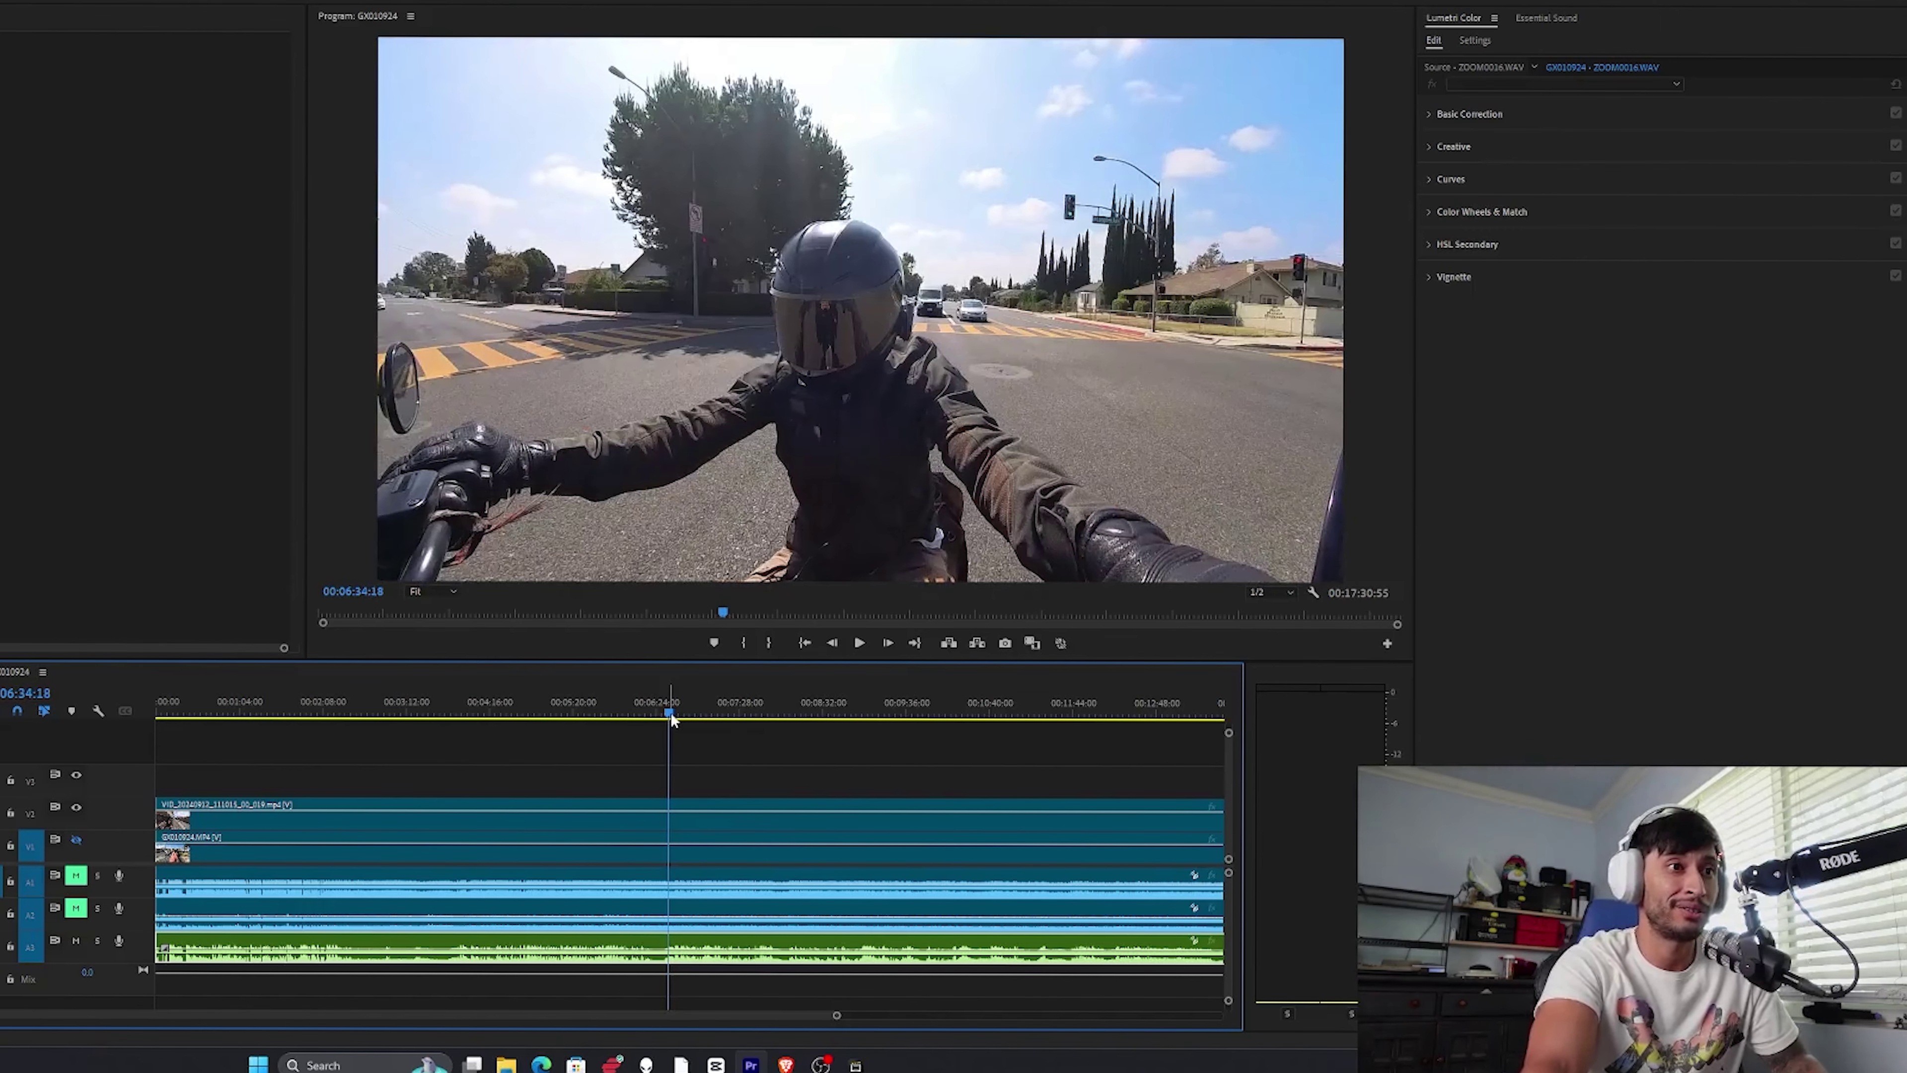
pyautogui.press('space')
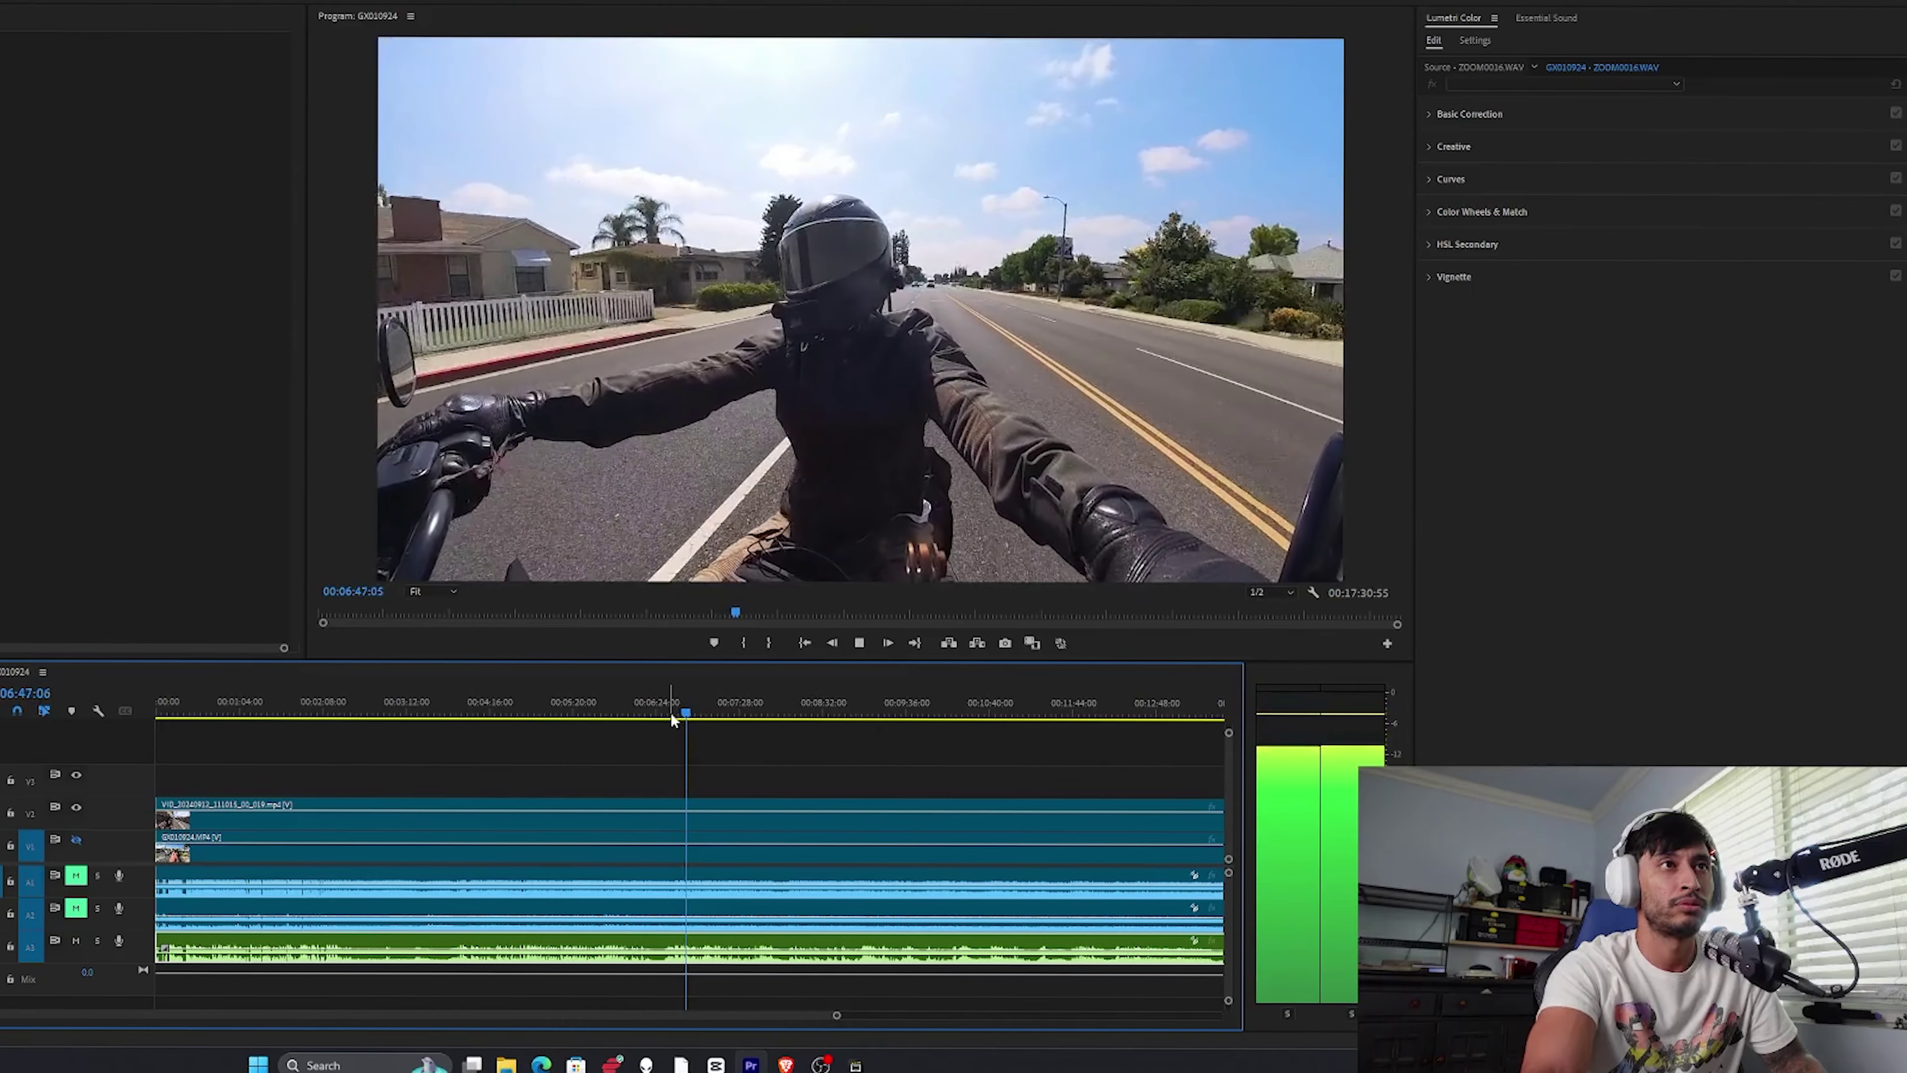
pyautogui.press('space')
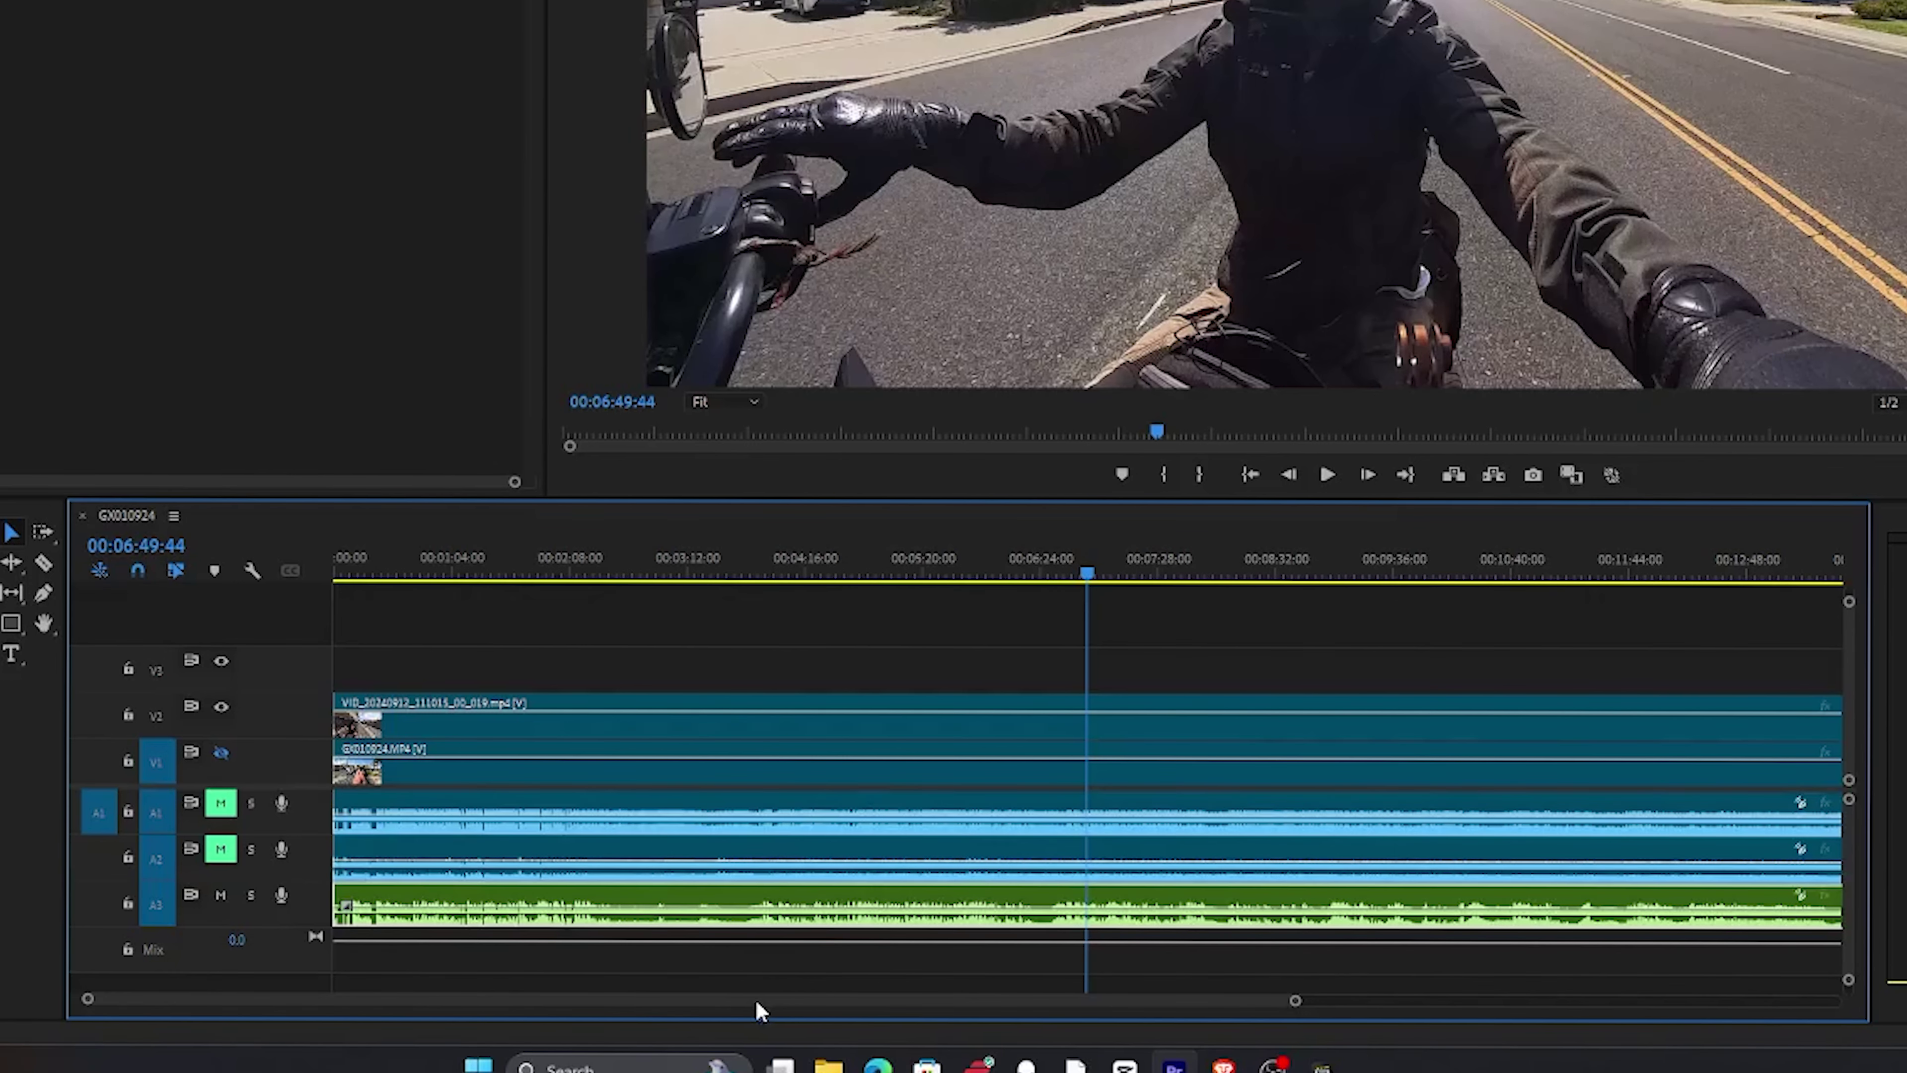
# Unlink VID_20240912_111015_00_019.mp4 from its audio and delete its camera audio from track A2.
pyautogui.click(545, 576)
pyautogui.moveTo(546, 597); pyautogui.dragTo(295, 632)
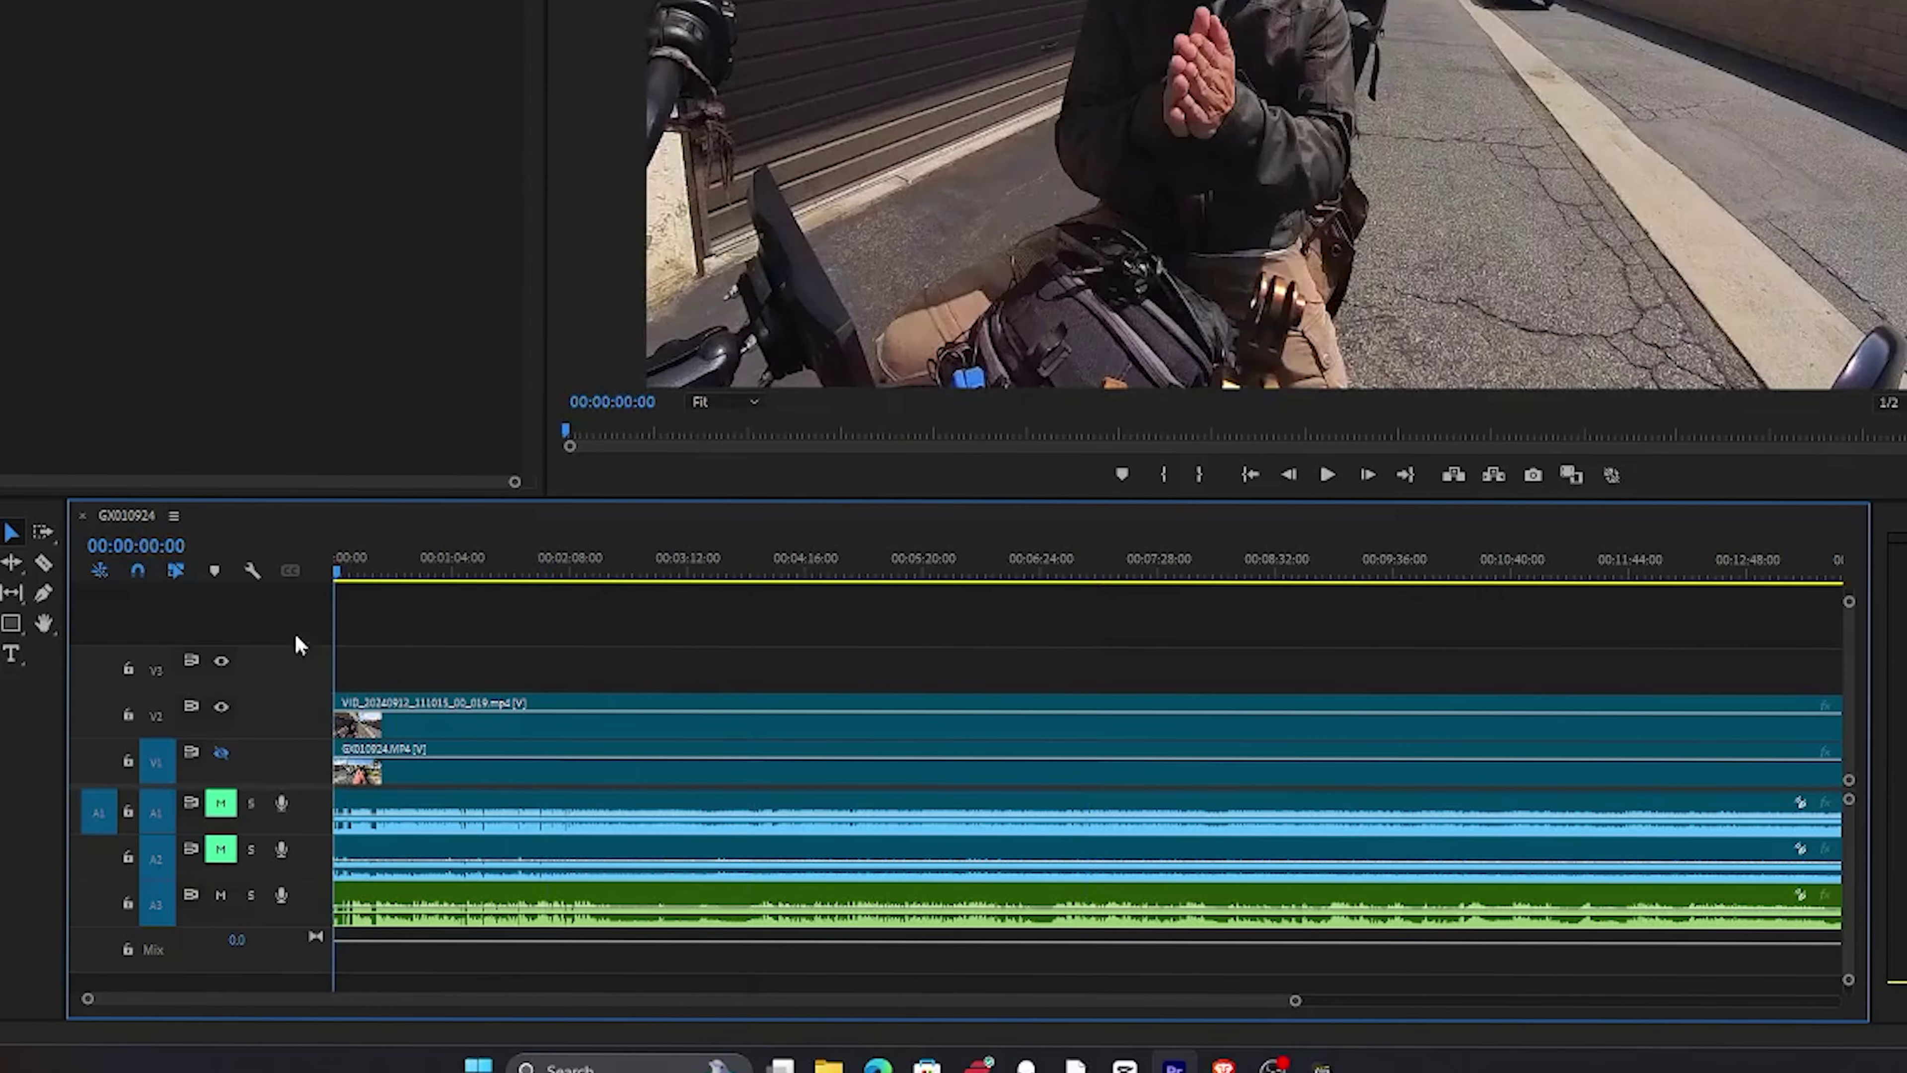
pyautogui.click(713, 732)
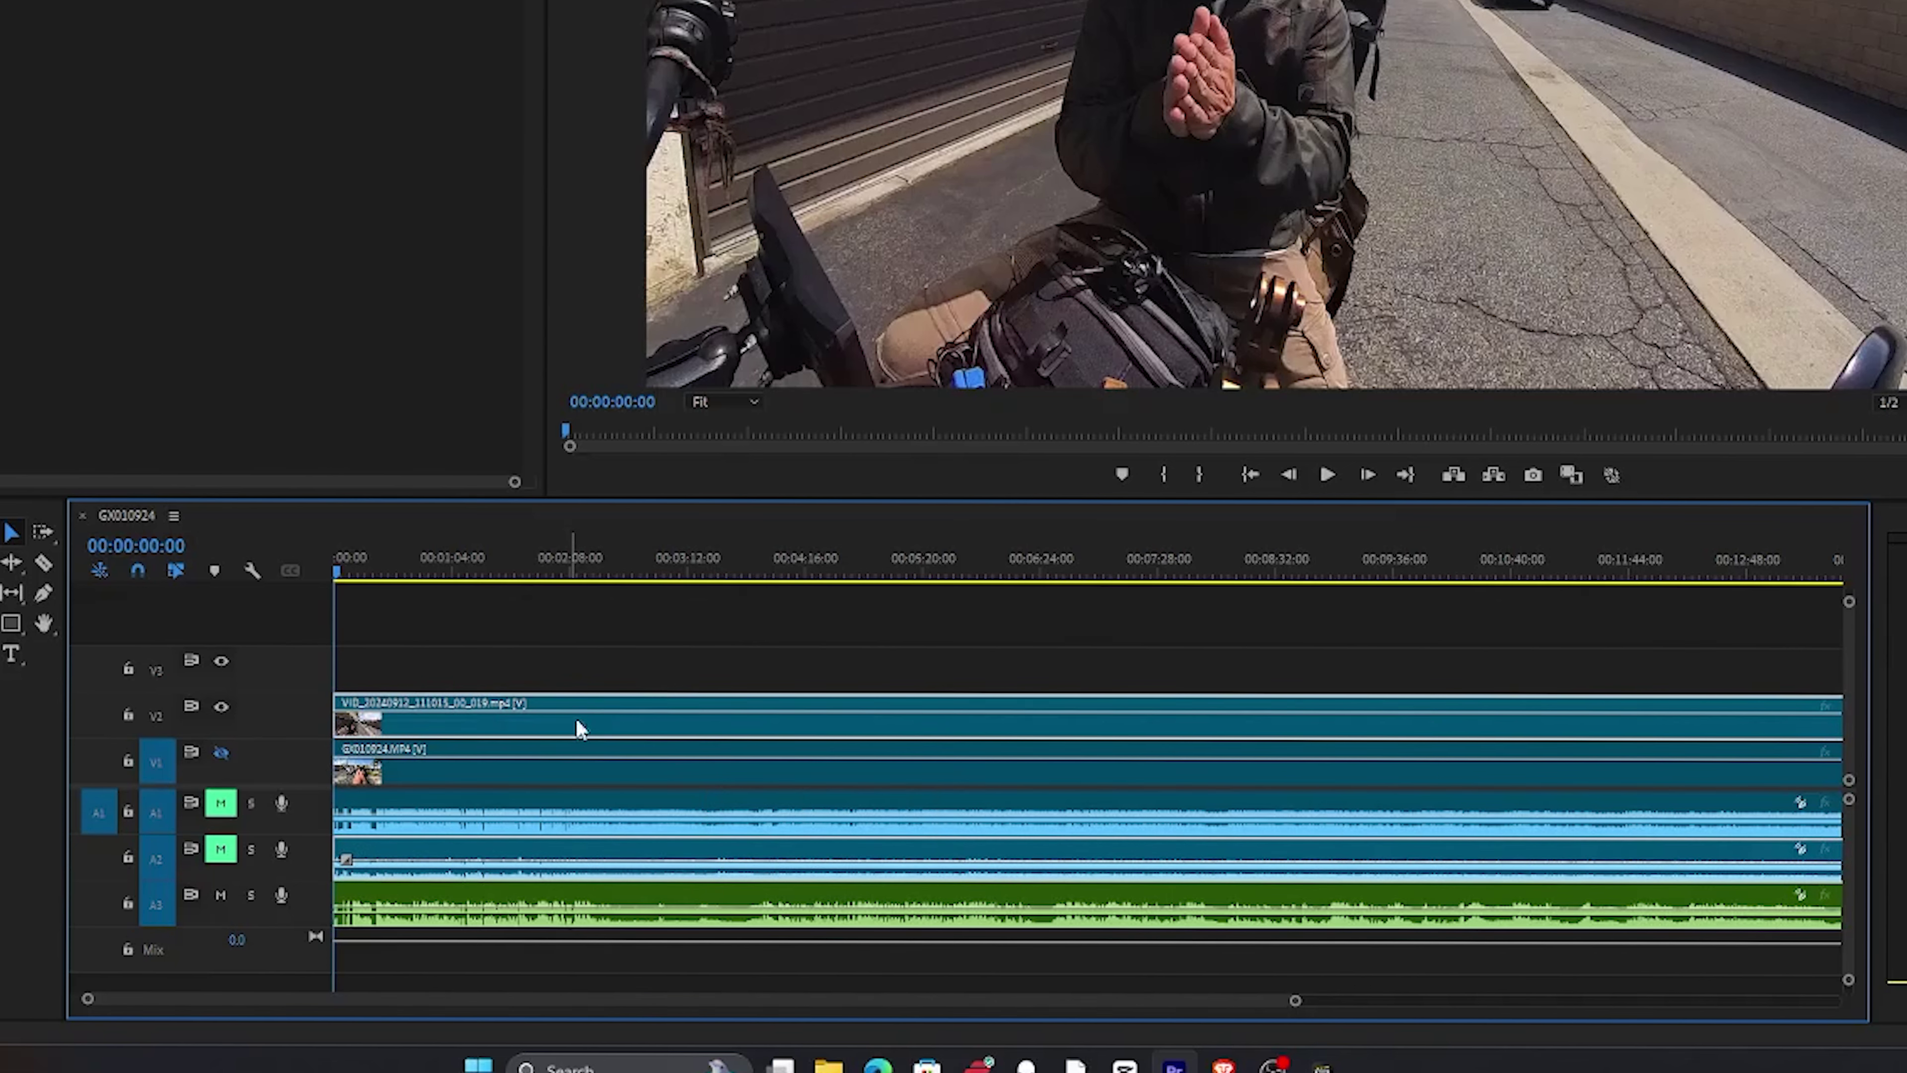
pyautogui.rightClick(678, 730)
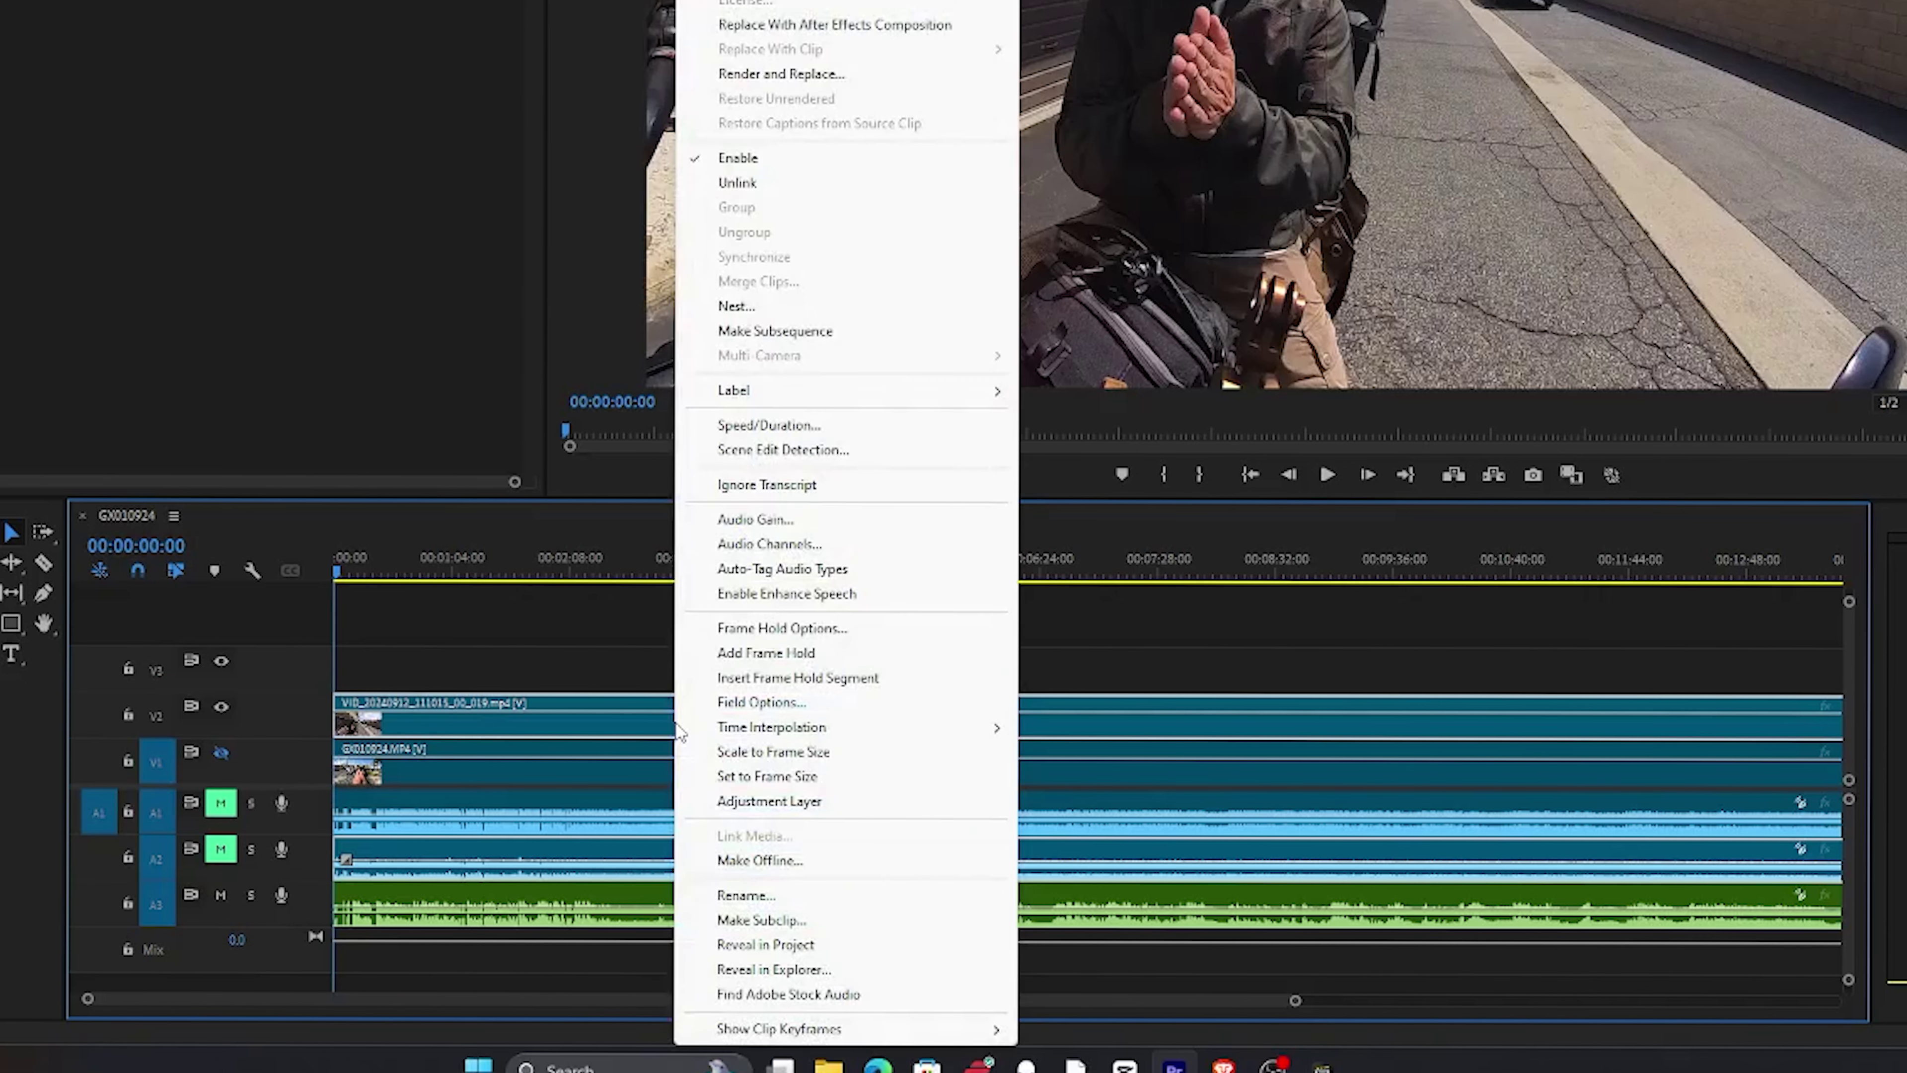
pyautogui.click(836, 188)
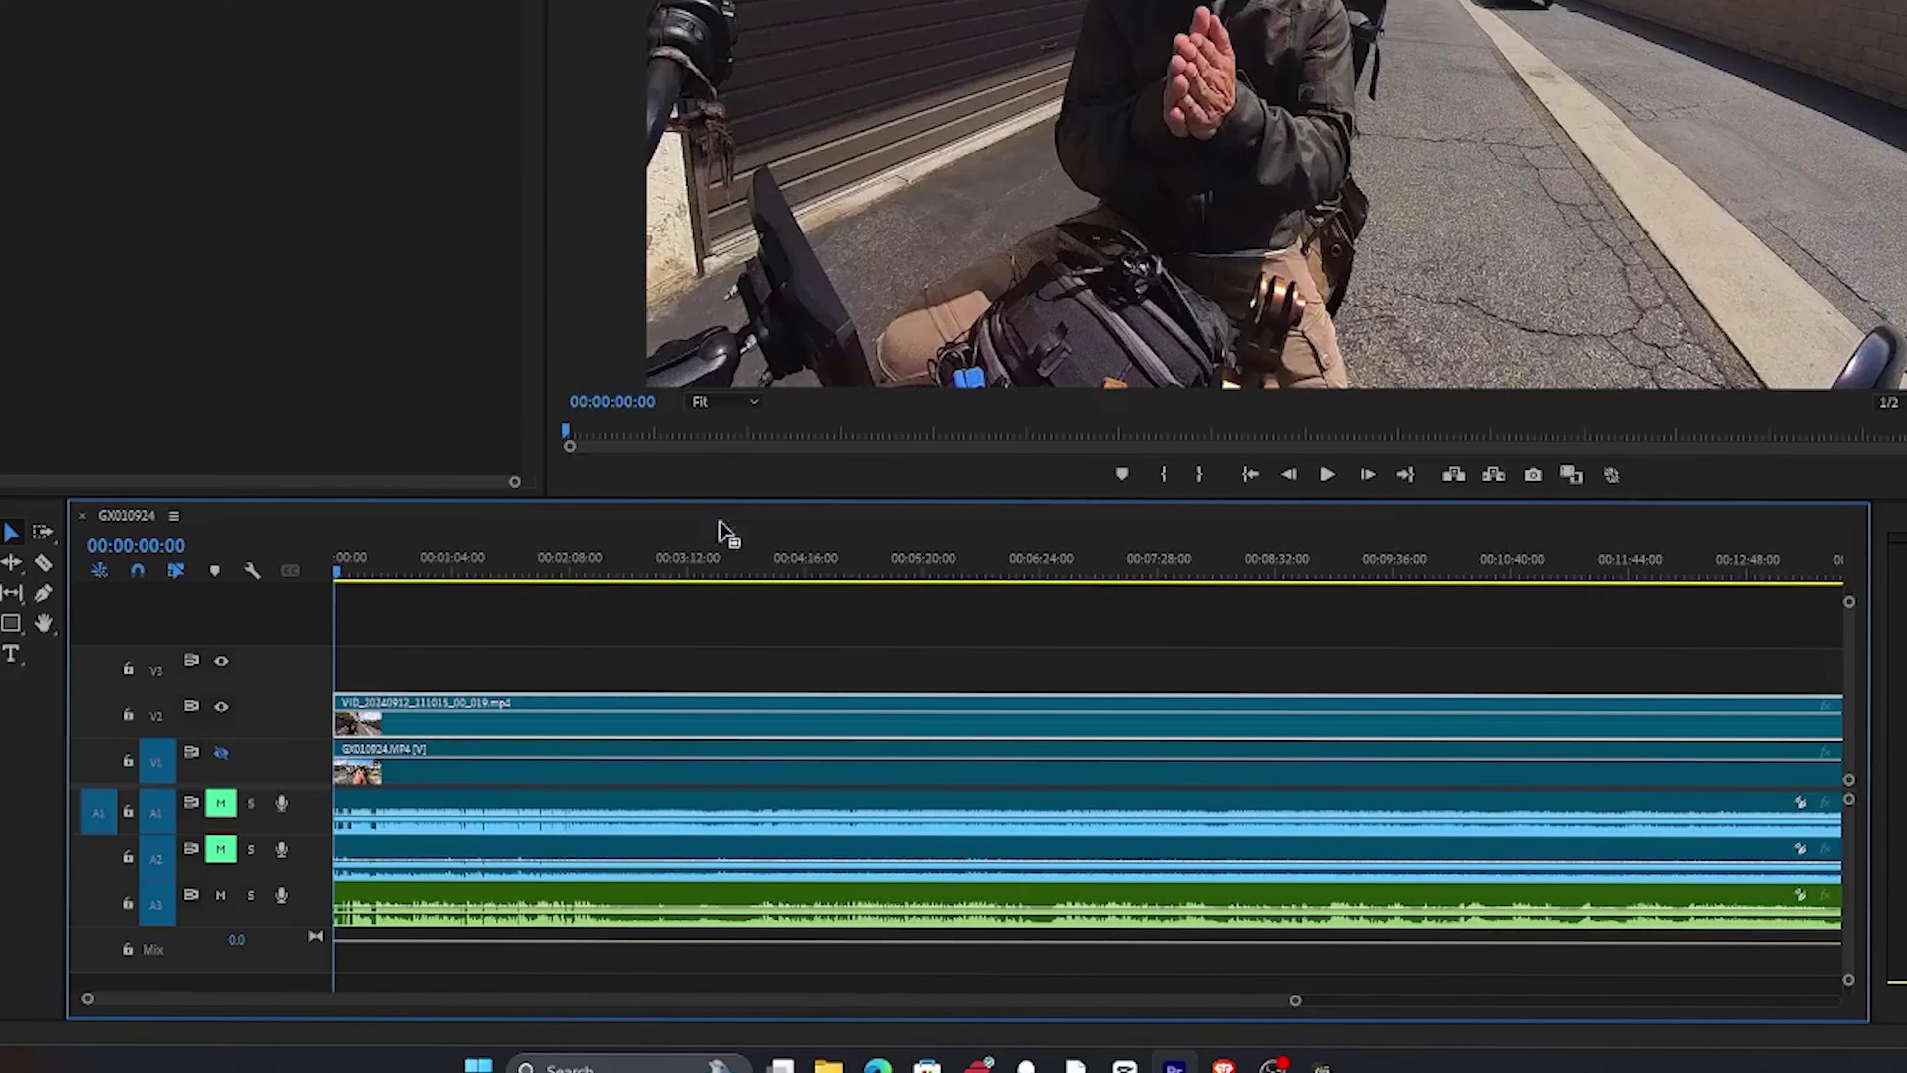
pyautogui.click(658, 796)
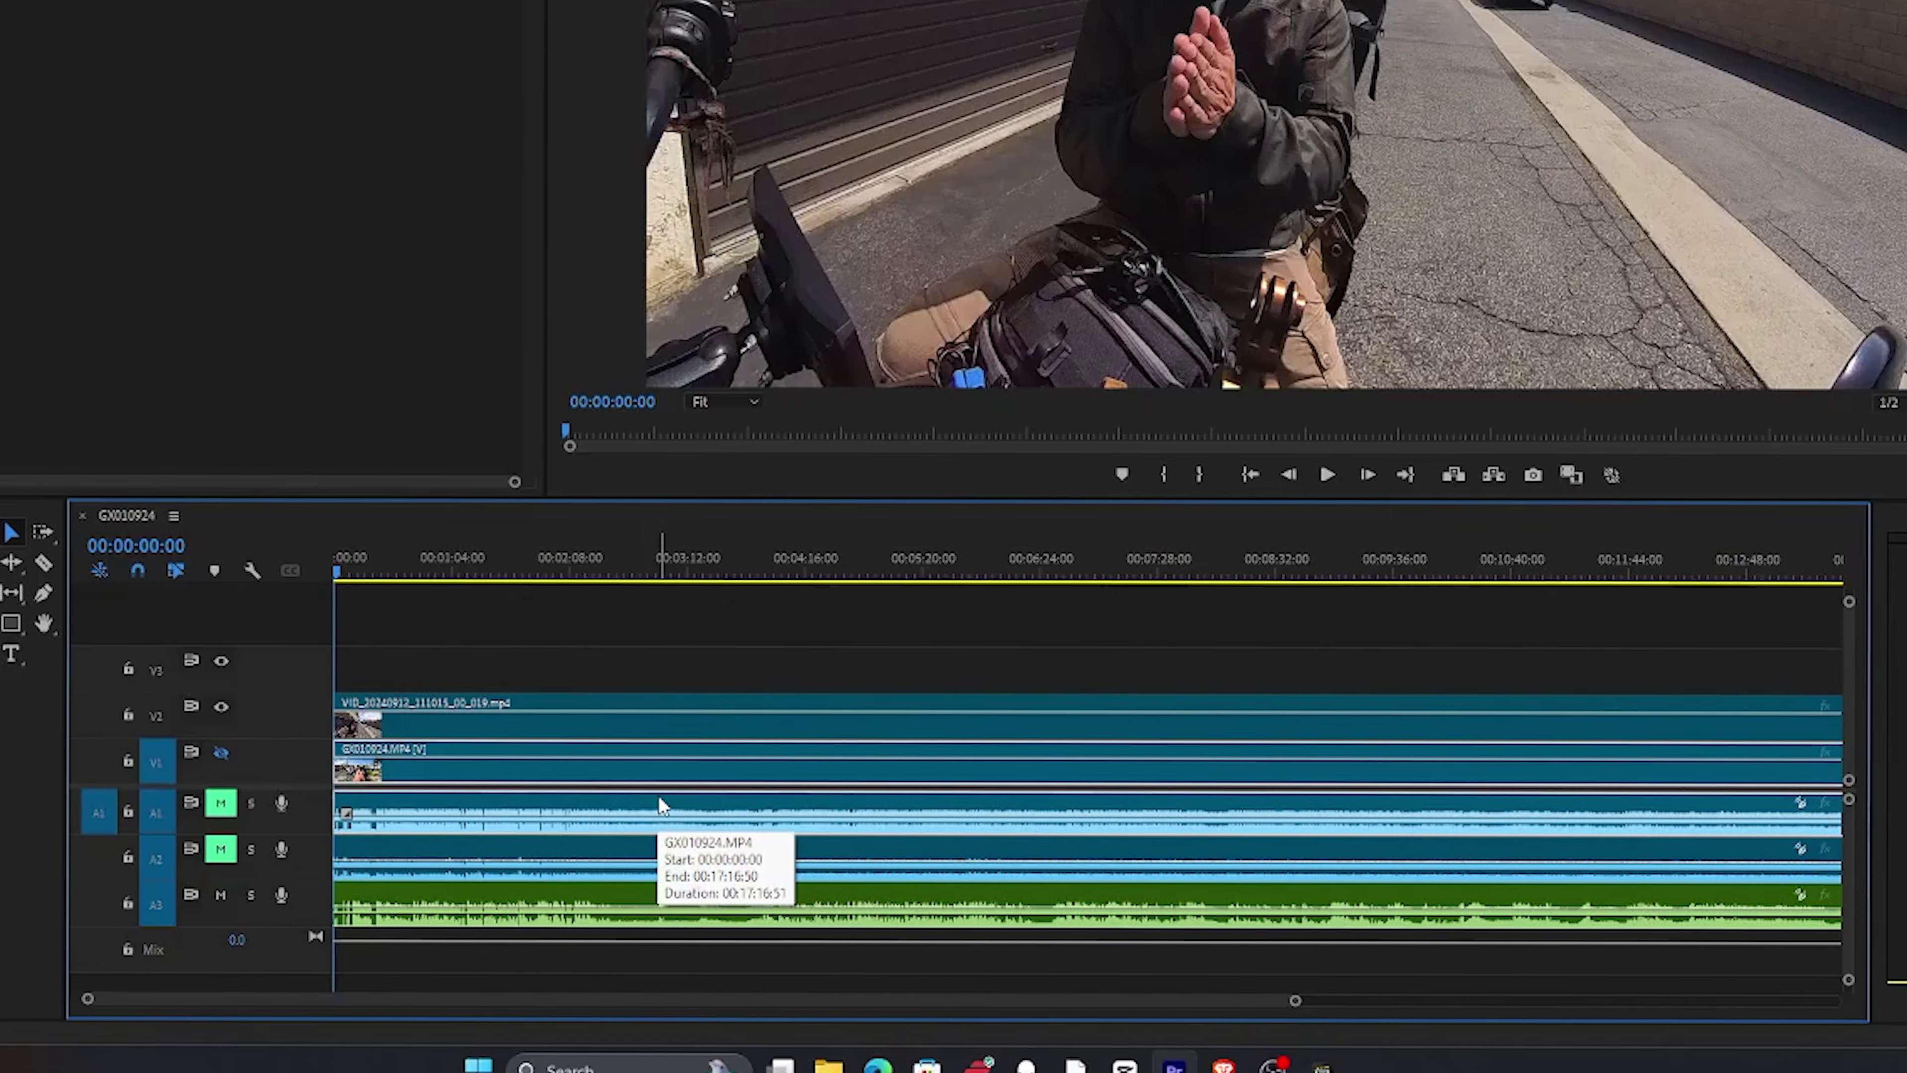
pyautogui.click(655, 856)
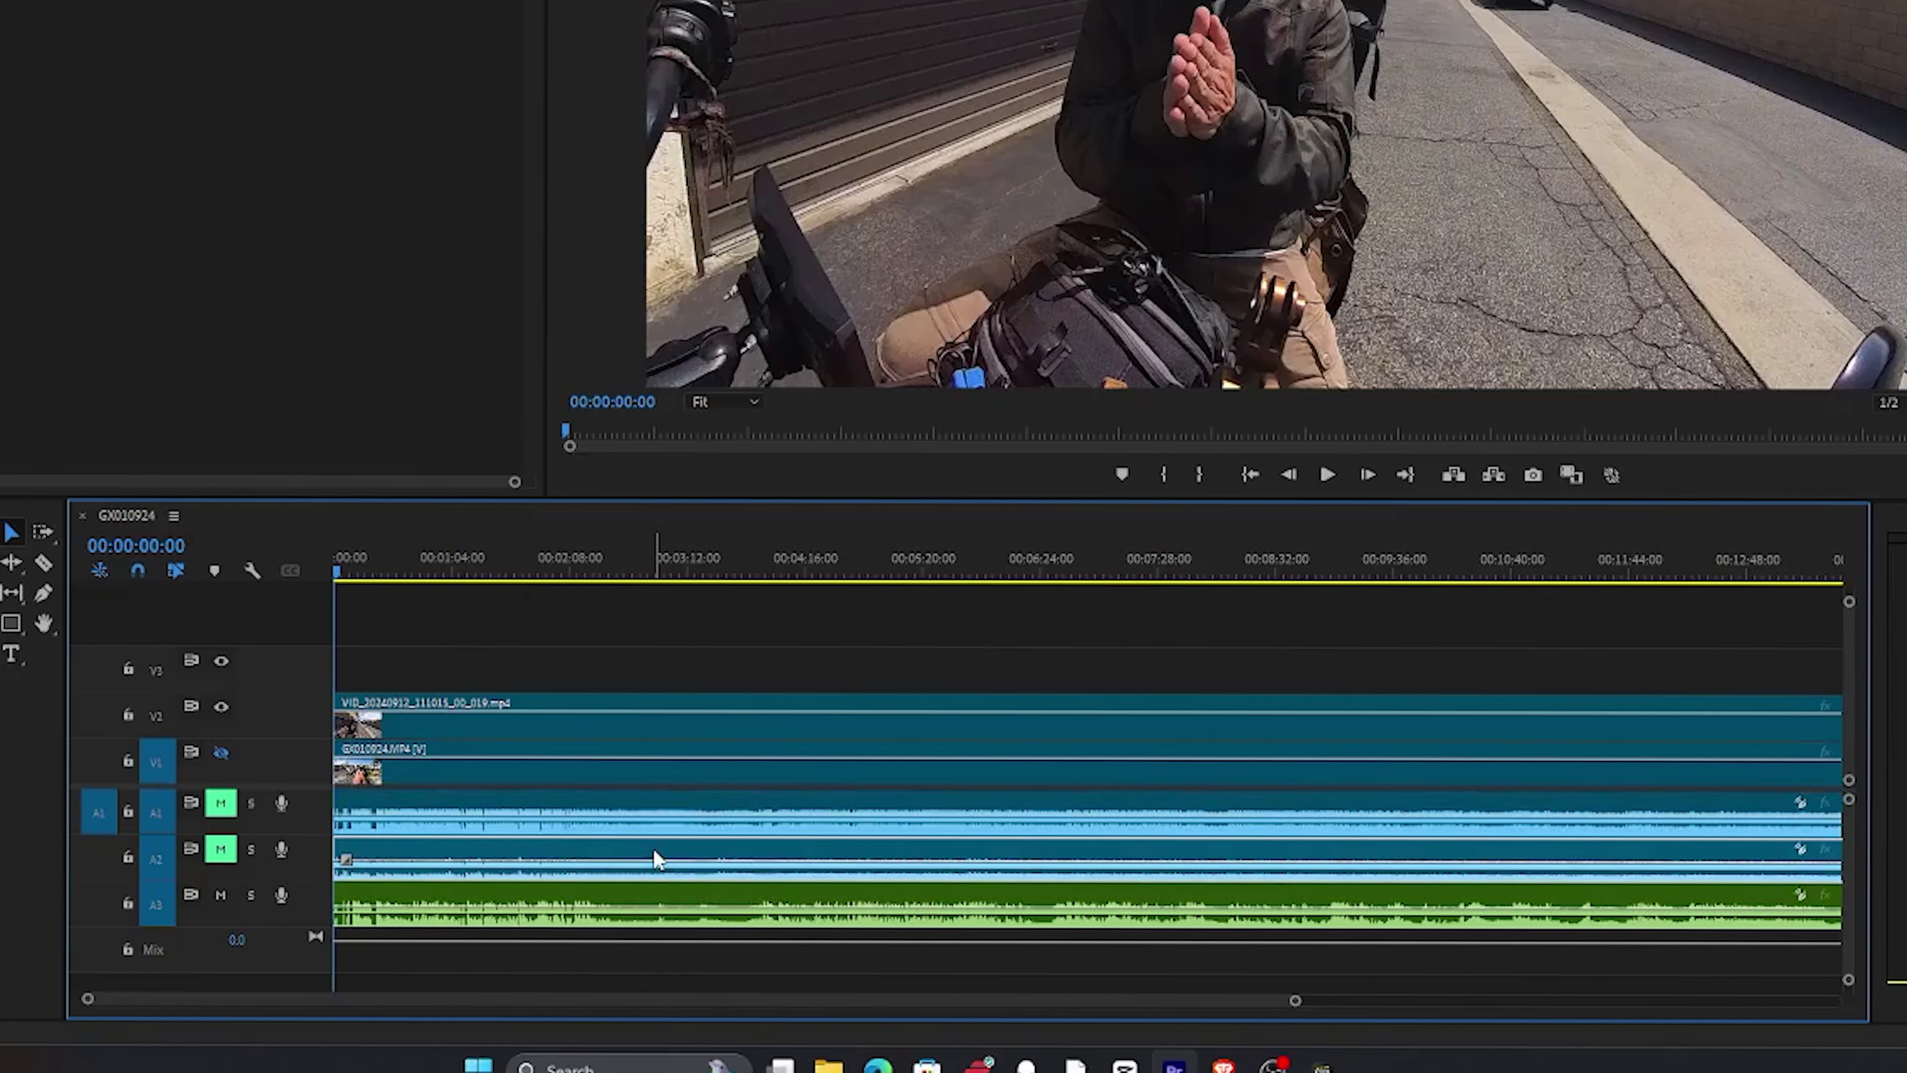
pyautogui.press('Delete')
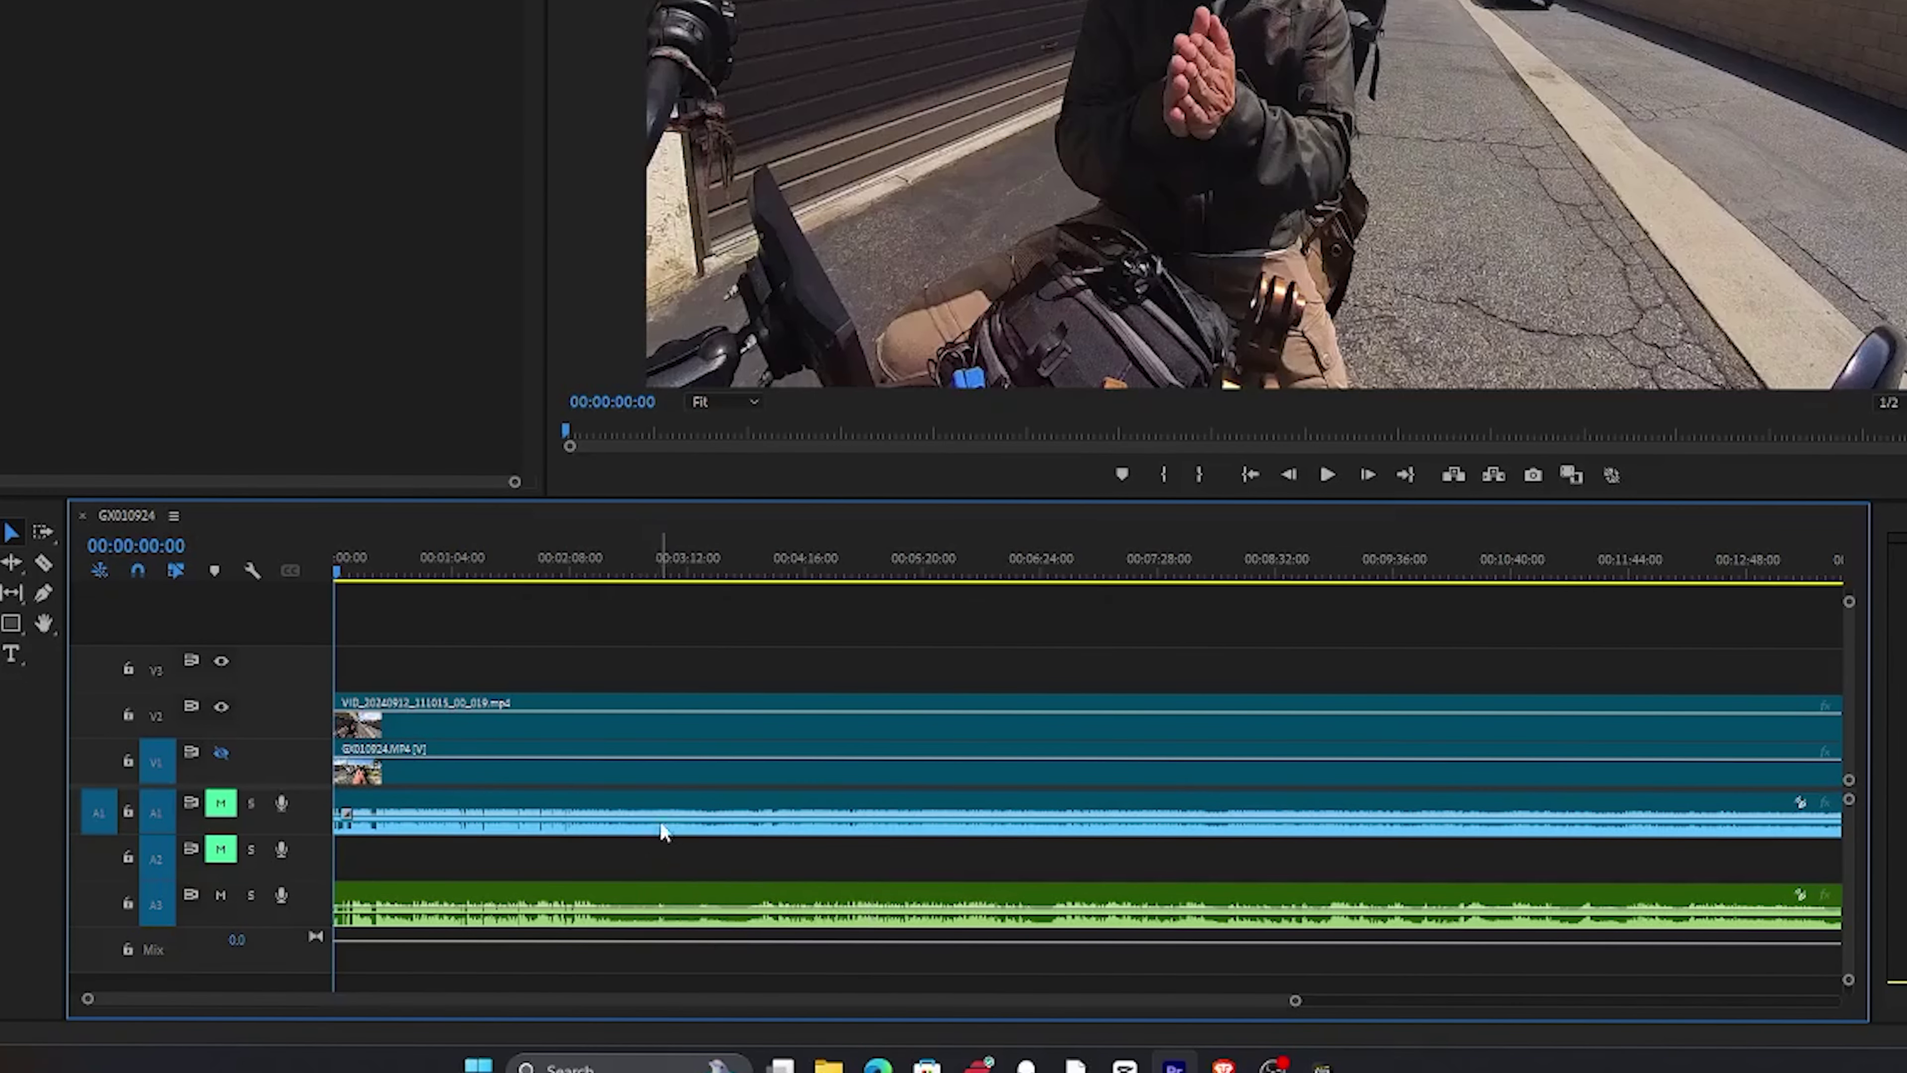
# Unlink GX010924.MP4 from its audio and delete its camera audio from track A1.
pyautogui.rightClick(674, 774)
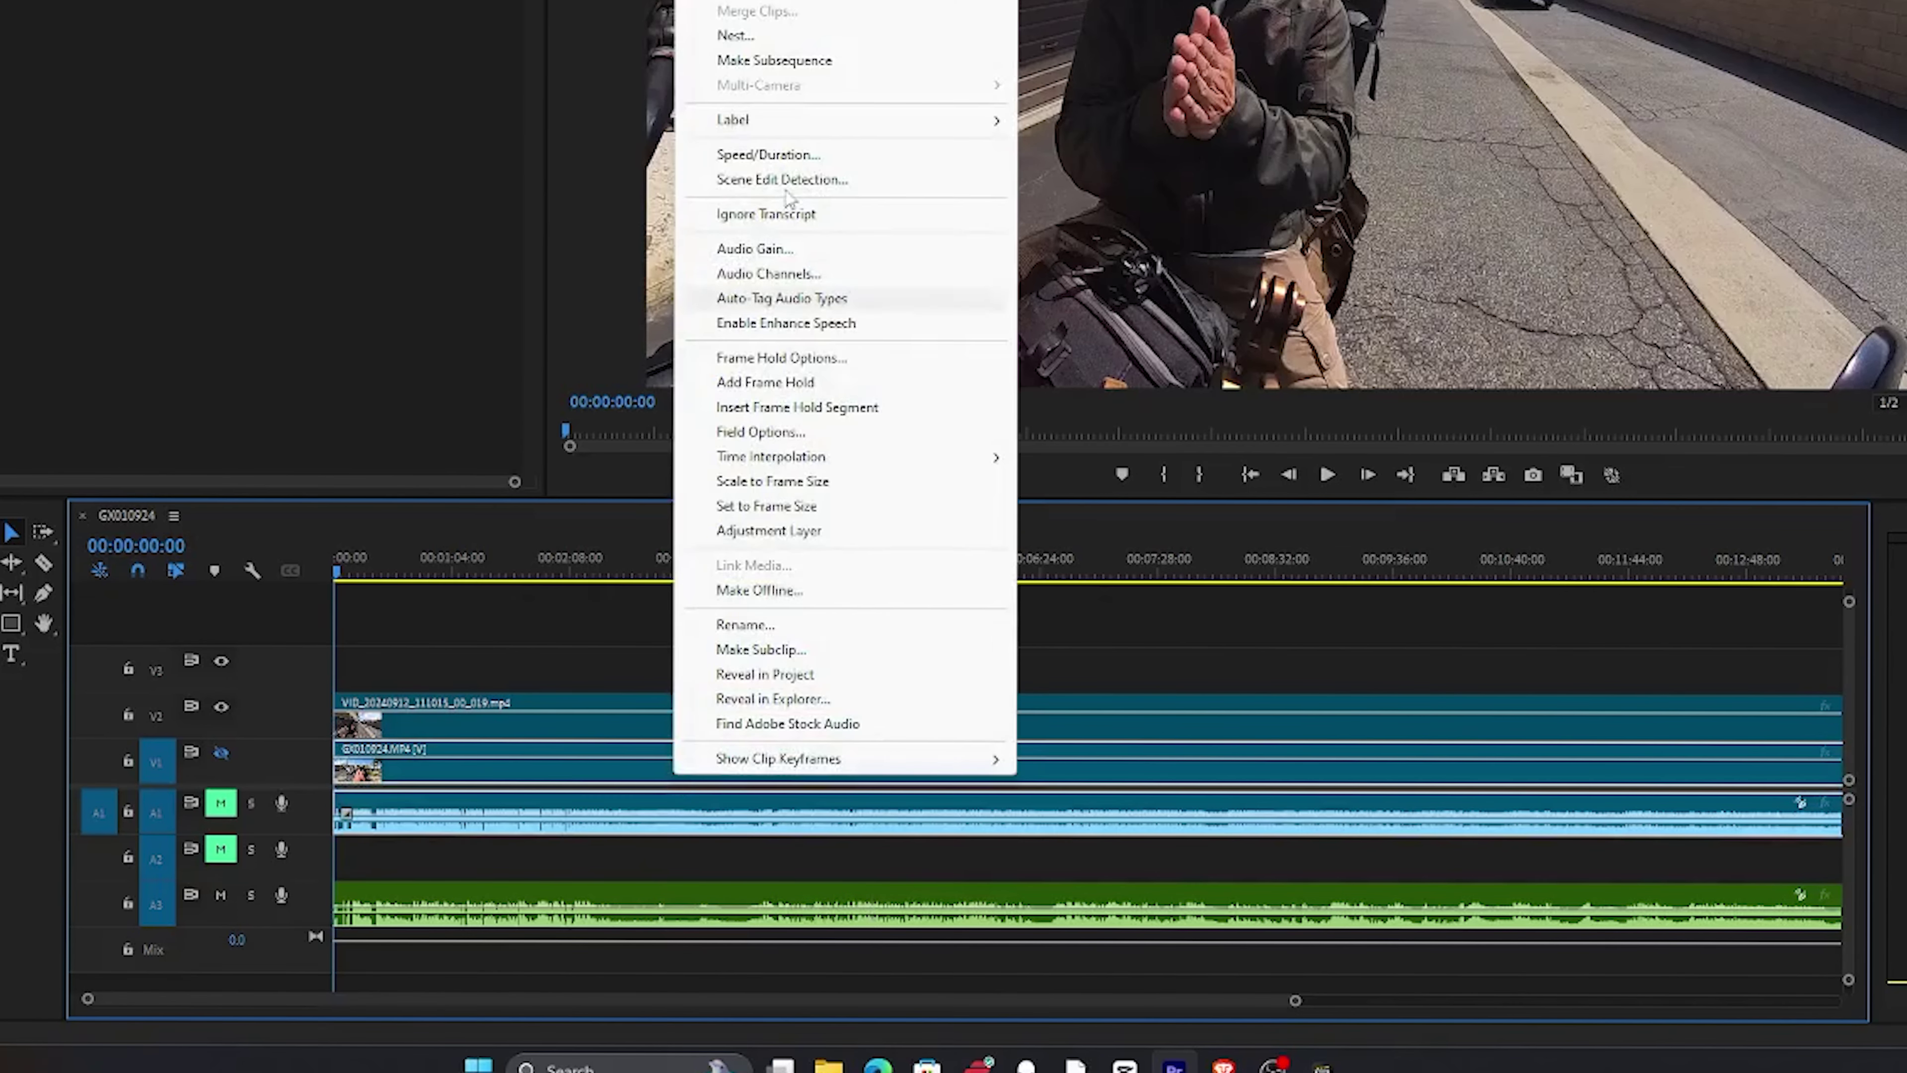
pyautogui.click(809, 308)
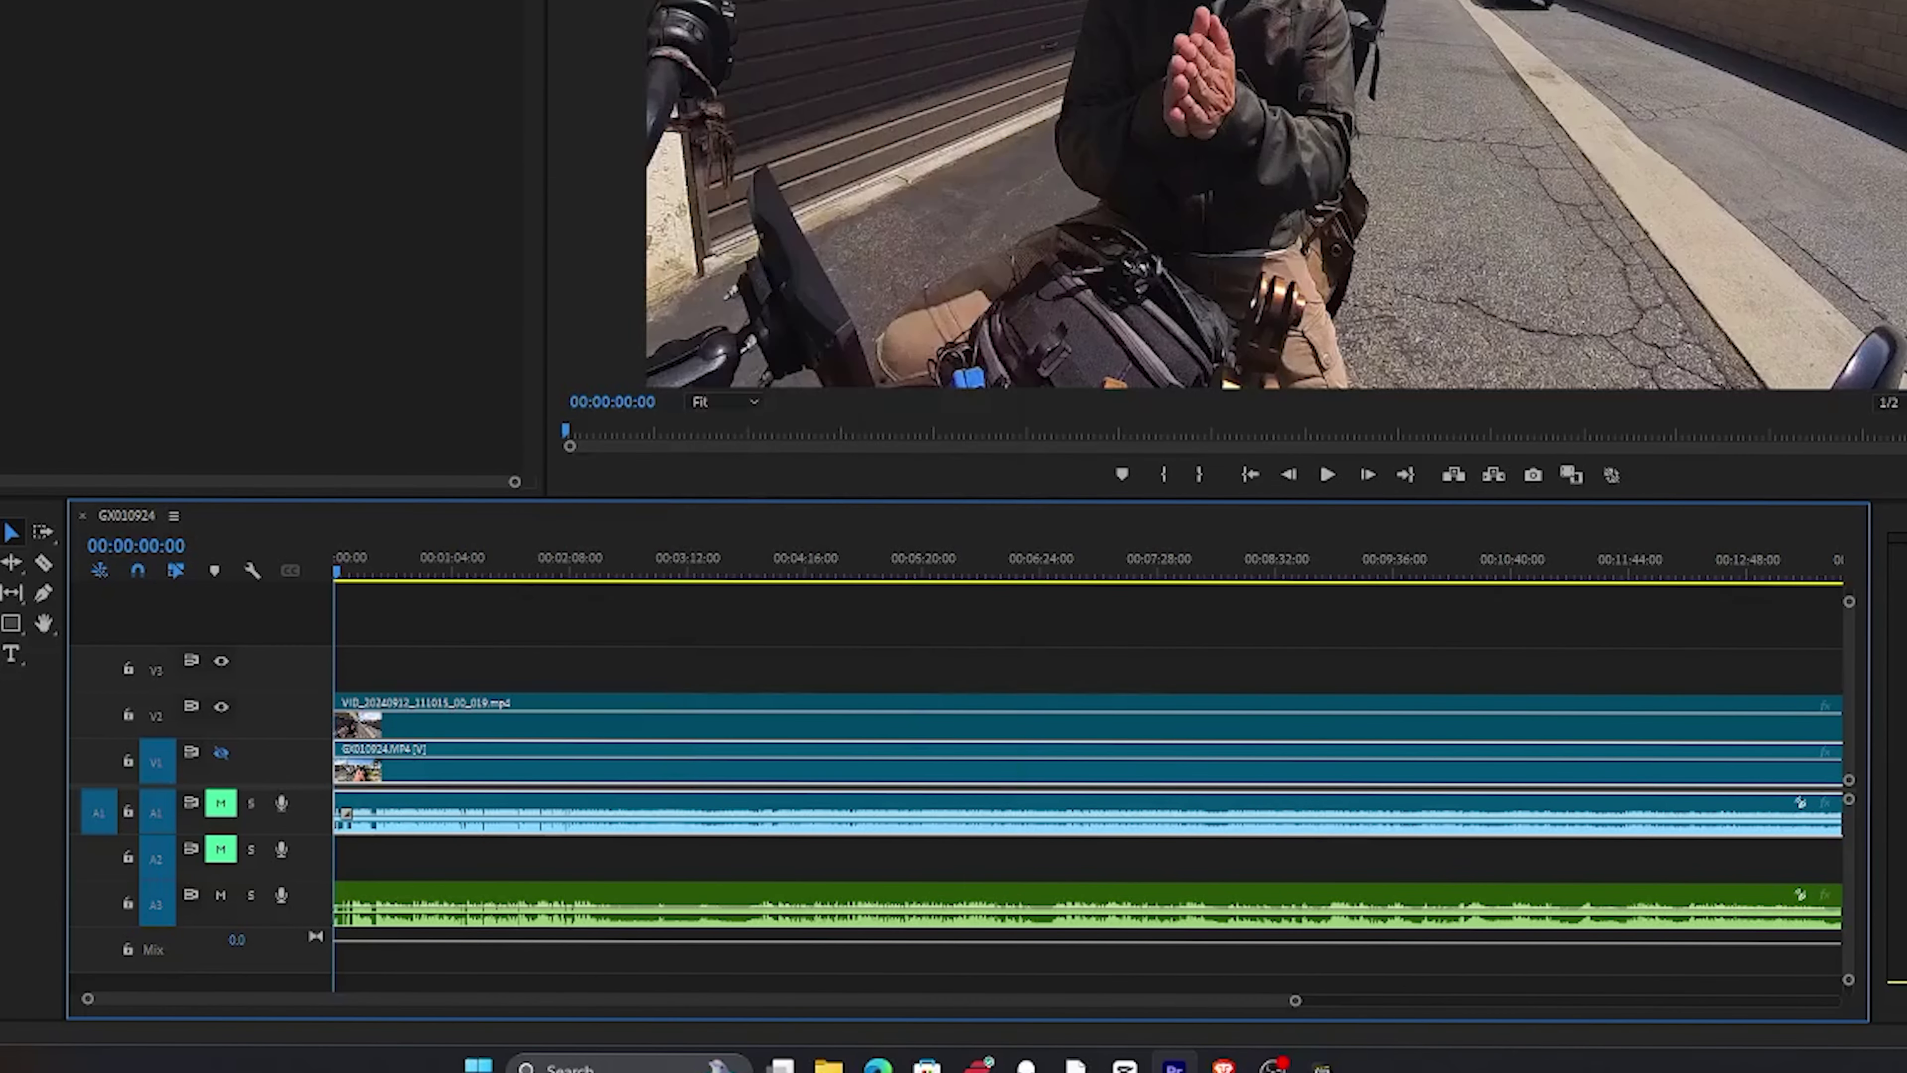
pyautogui.click(522, 792)
pyautogui.press('Delete')
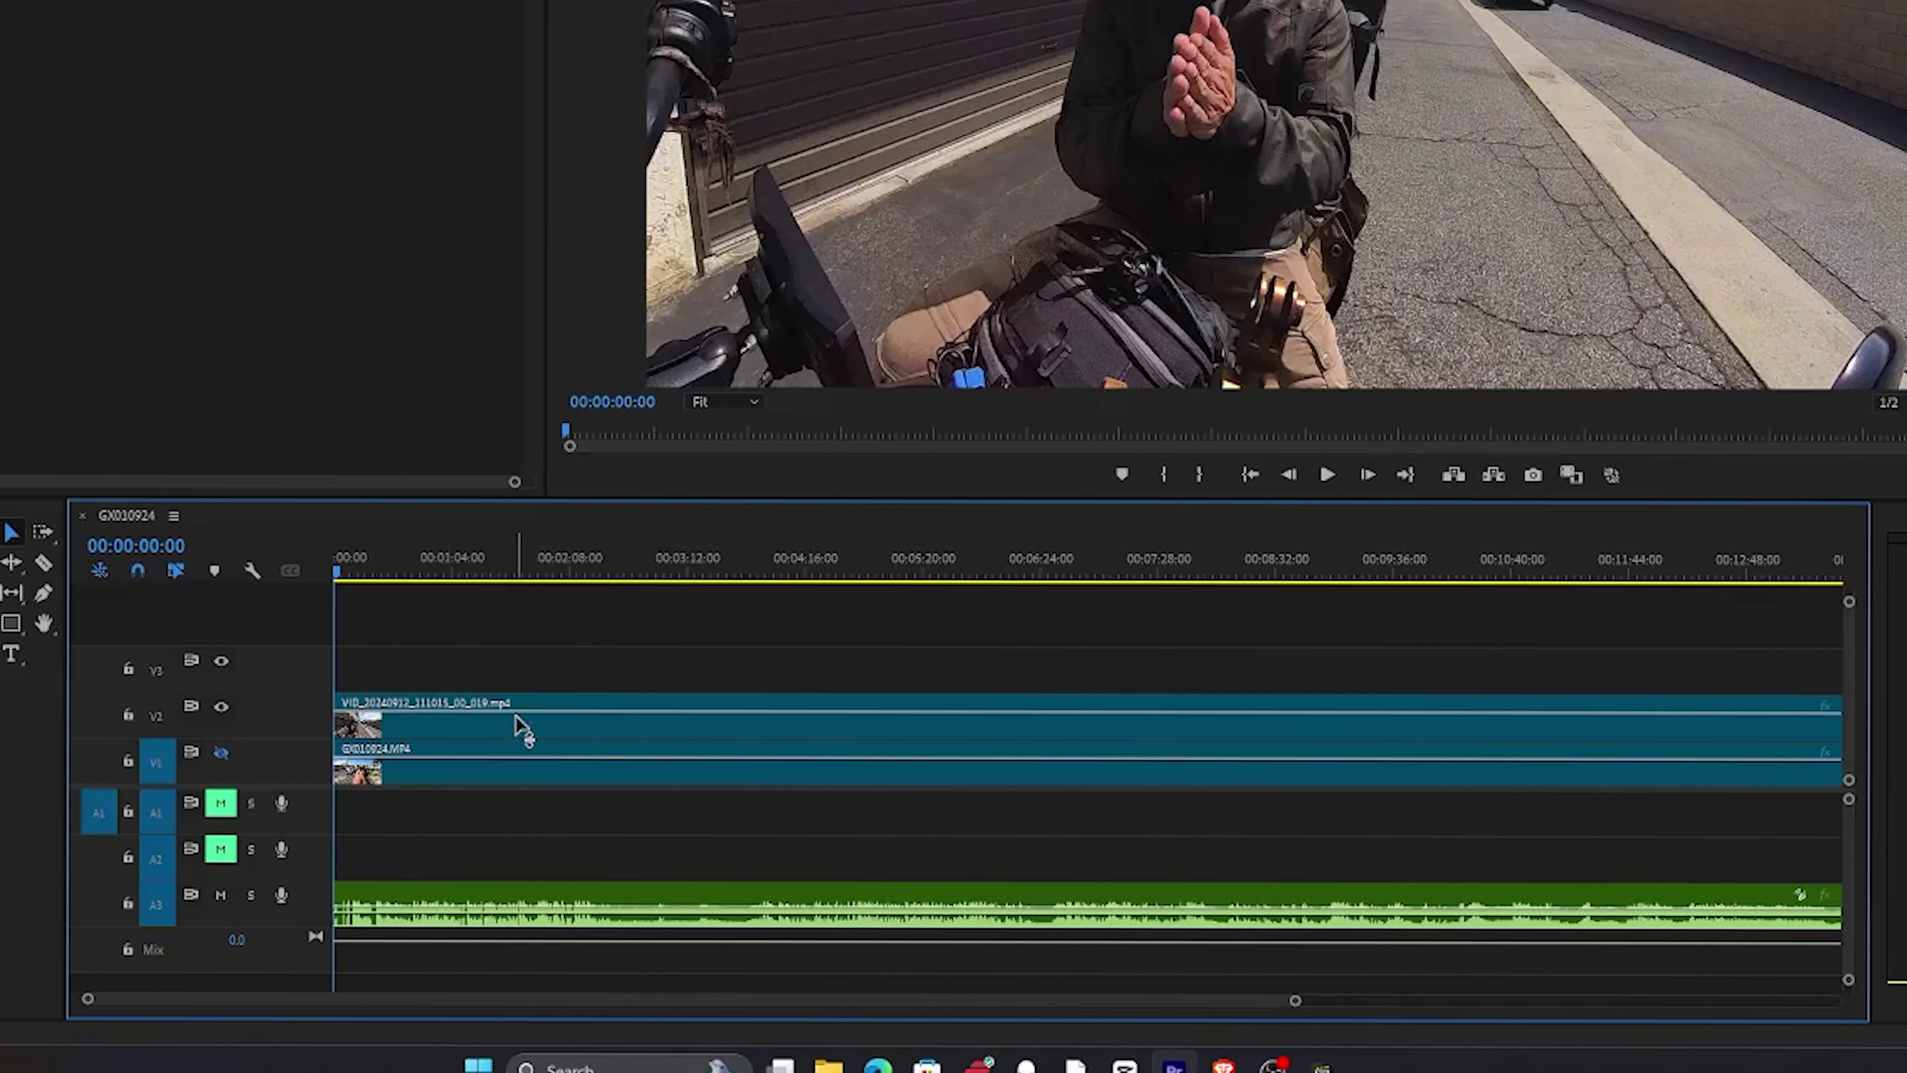
# Turn on video track V1's output, move the ZOOM0016.WAV clip from A3 to A1, and unmute A1.
pyautogui.click(222, 707)
pyautogui.click(222, 706)
pyautogui.click(222, 707)
pyautogui.hotkey('ctrl', 'z')
pyautogui.moveTo(369, 885); pyautogui.dragTo(371, 830)
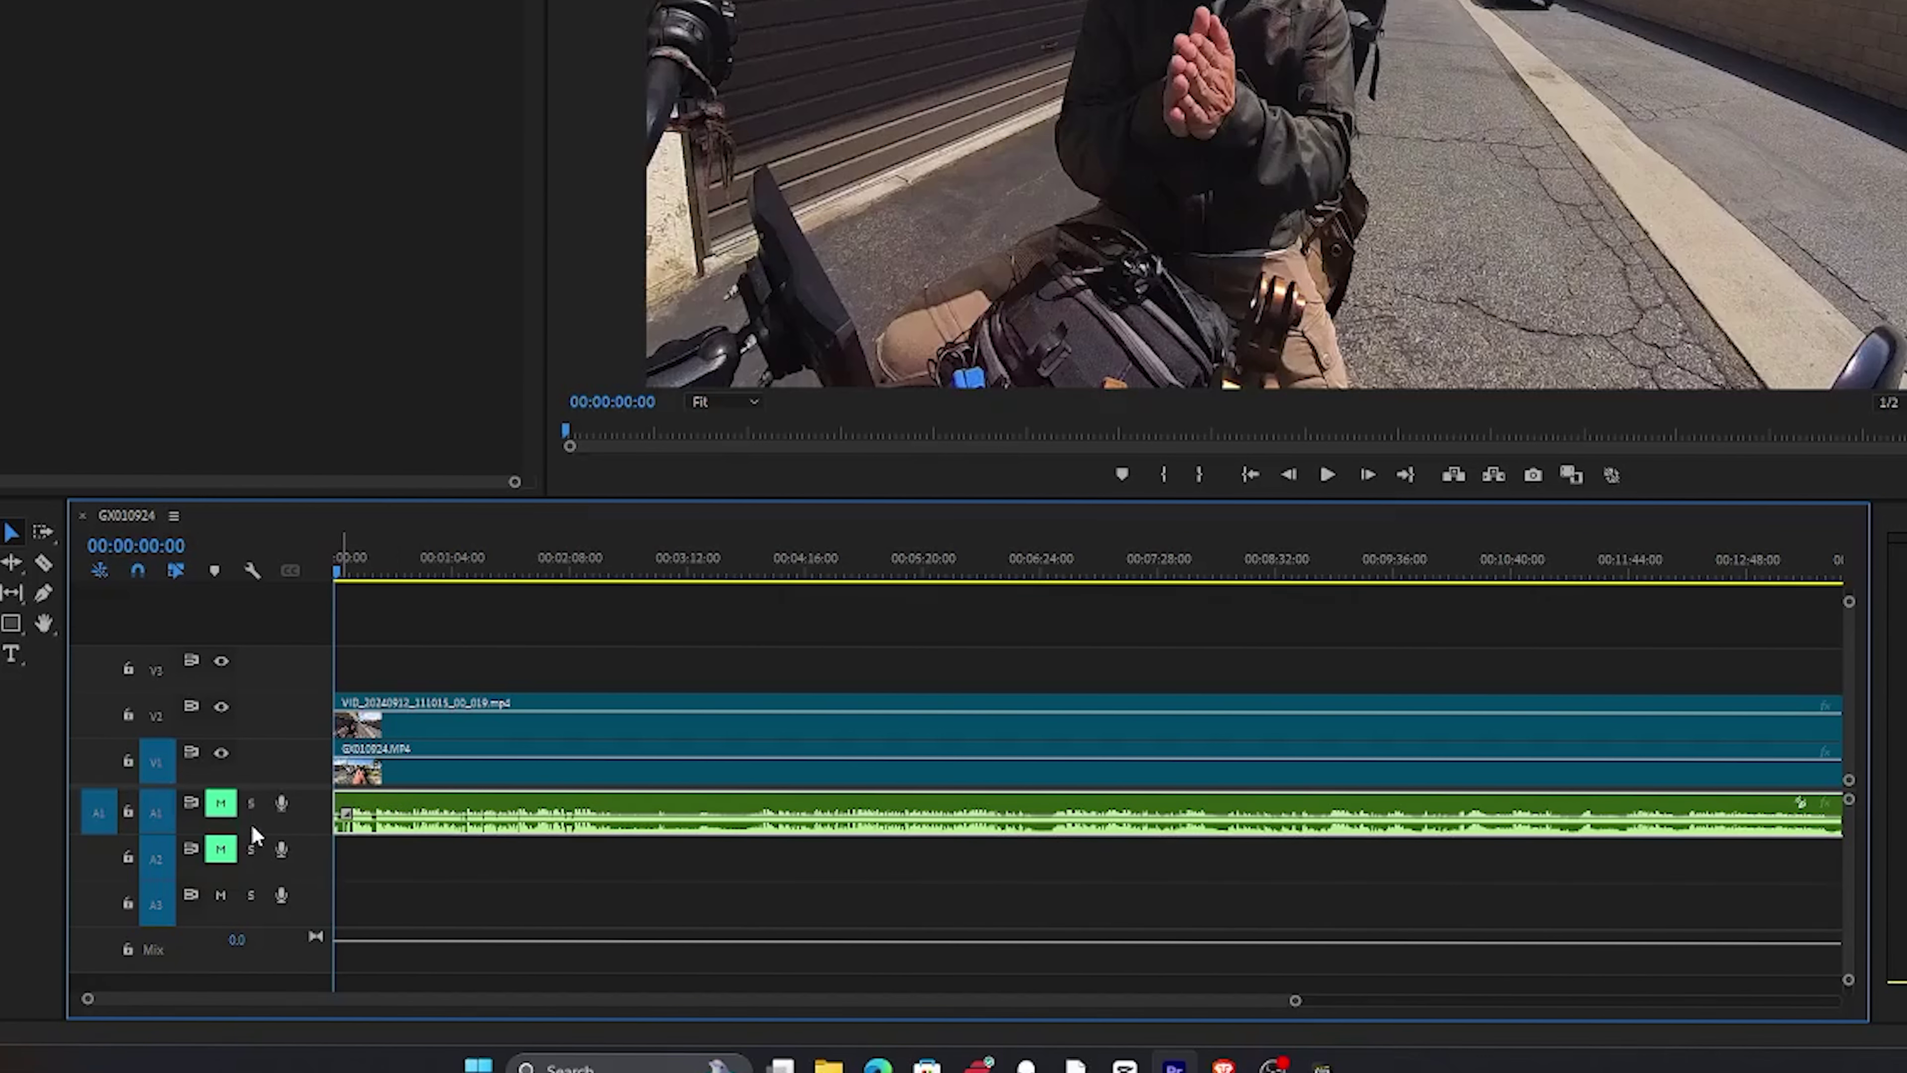
pyautogui.click(222, 804)
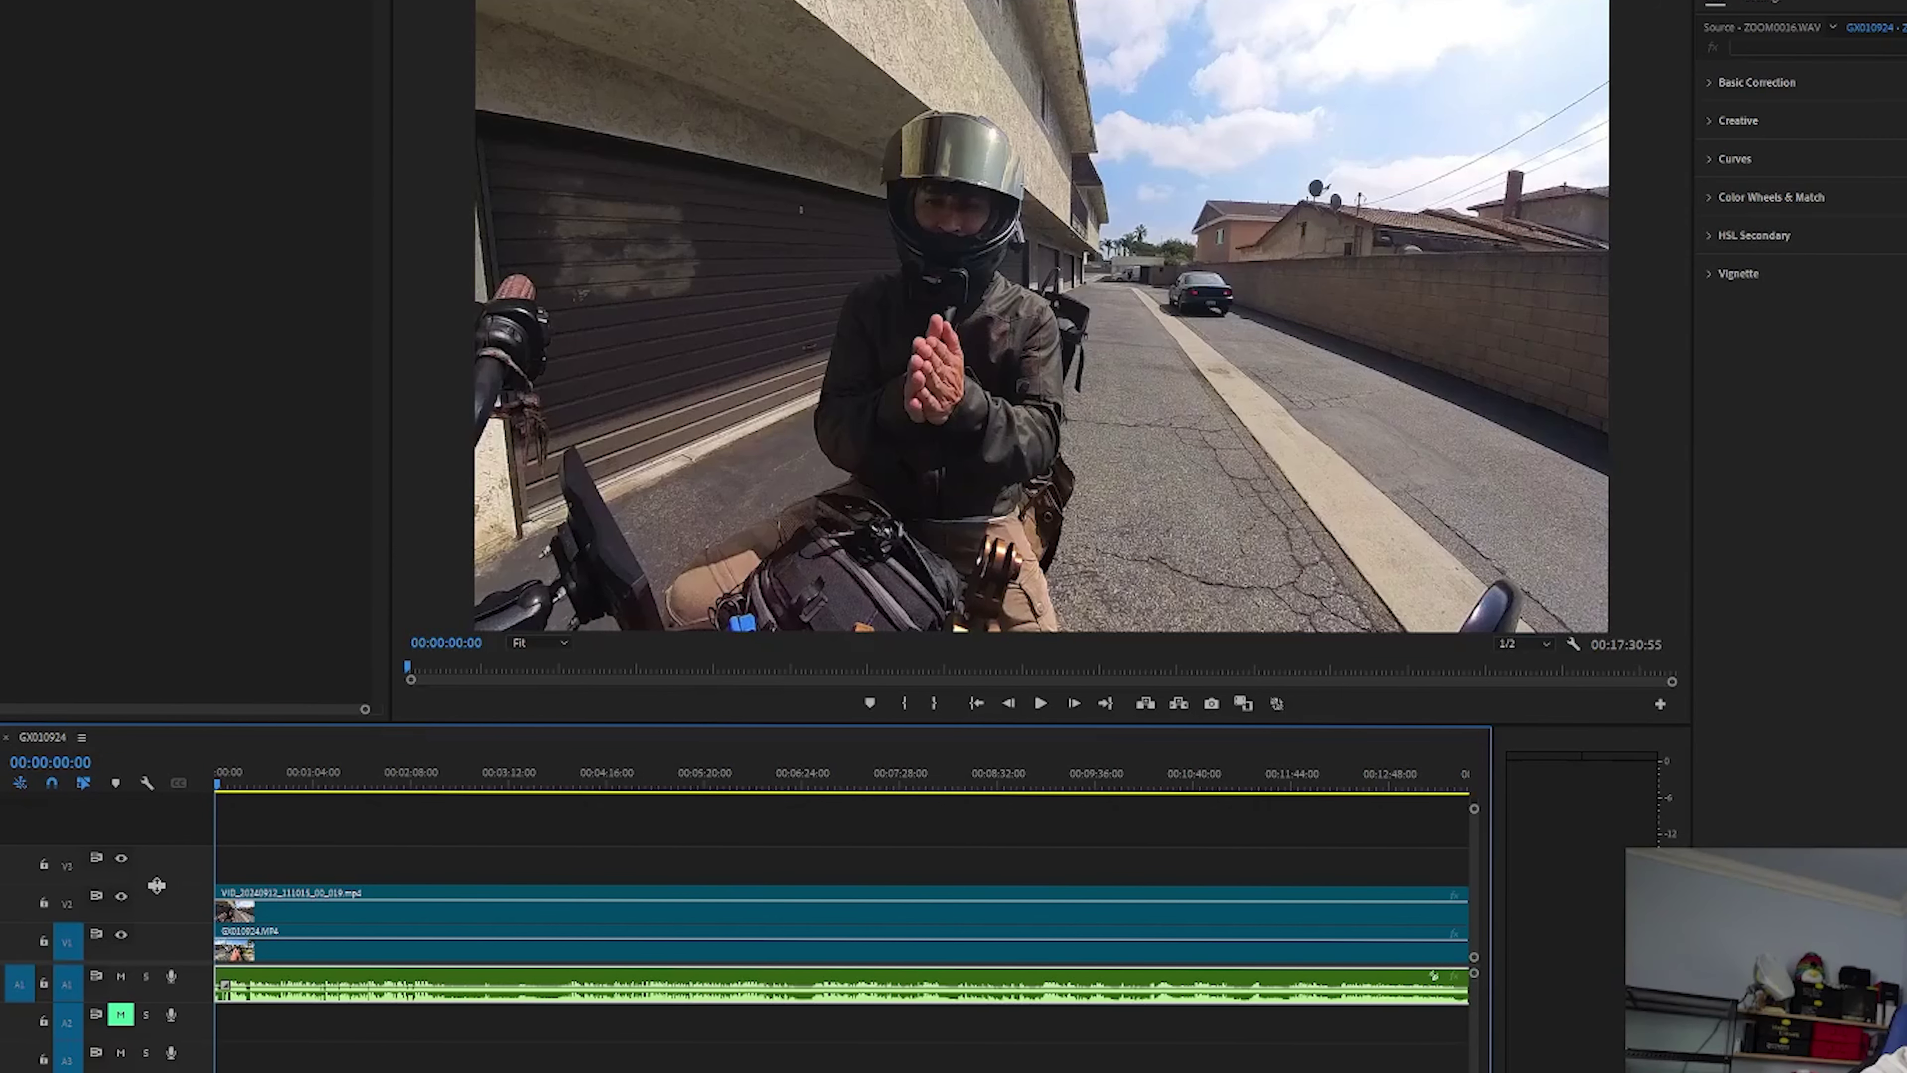
# Hide video track V2 and play the GoPro view from about 00:00:23:32 to check the external audio's loudness.
pyautogui.click(121, 895)
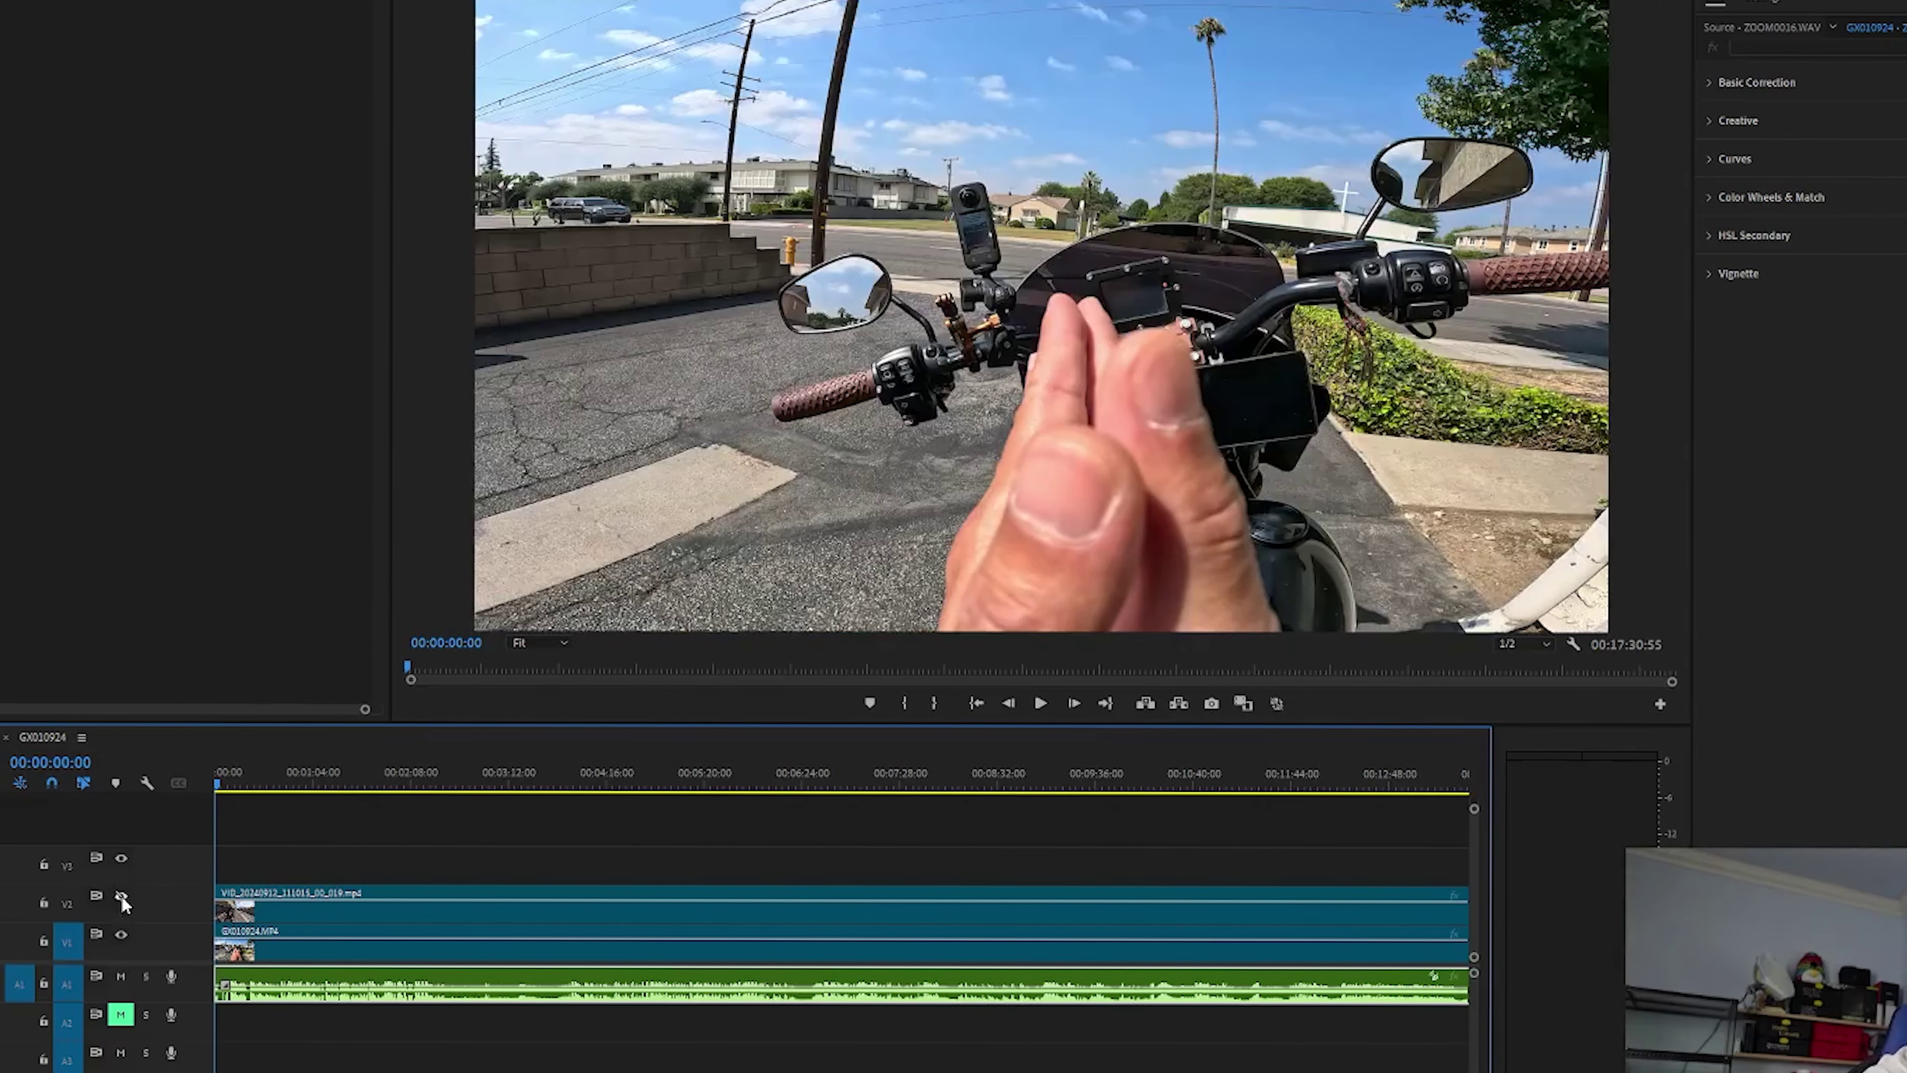
pyautogui.moveTo(217, 781); pyautogui.dragTo(266, 784)
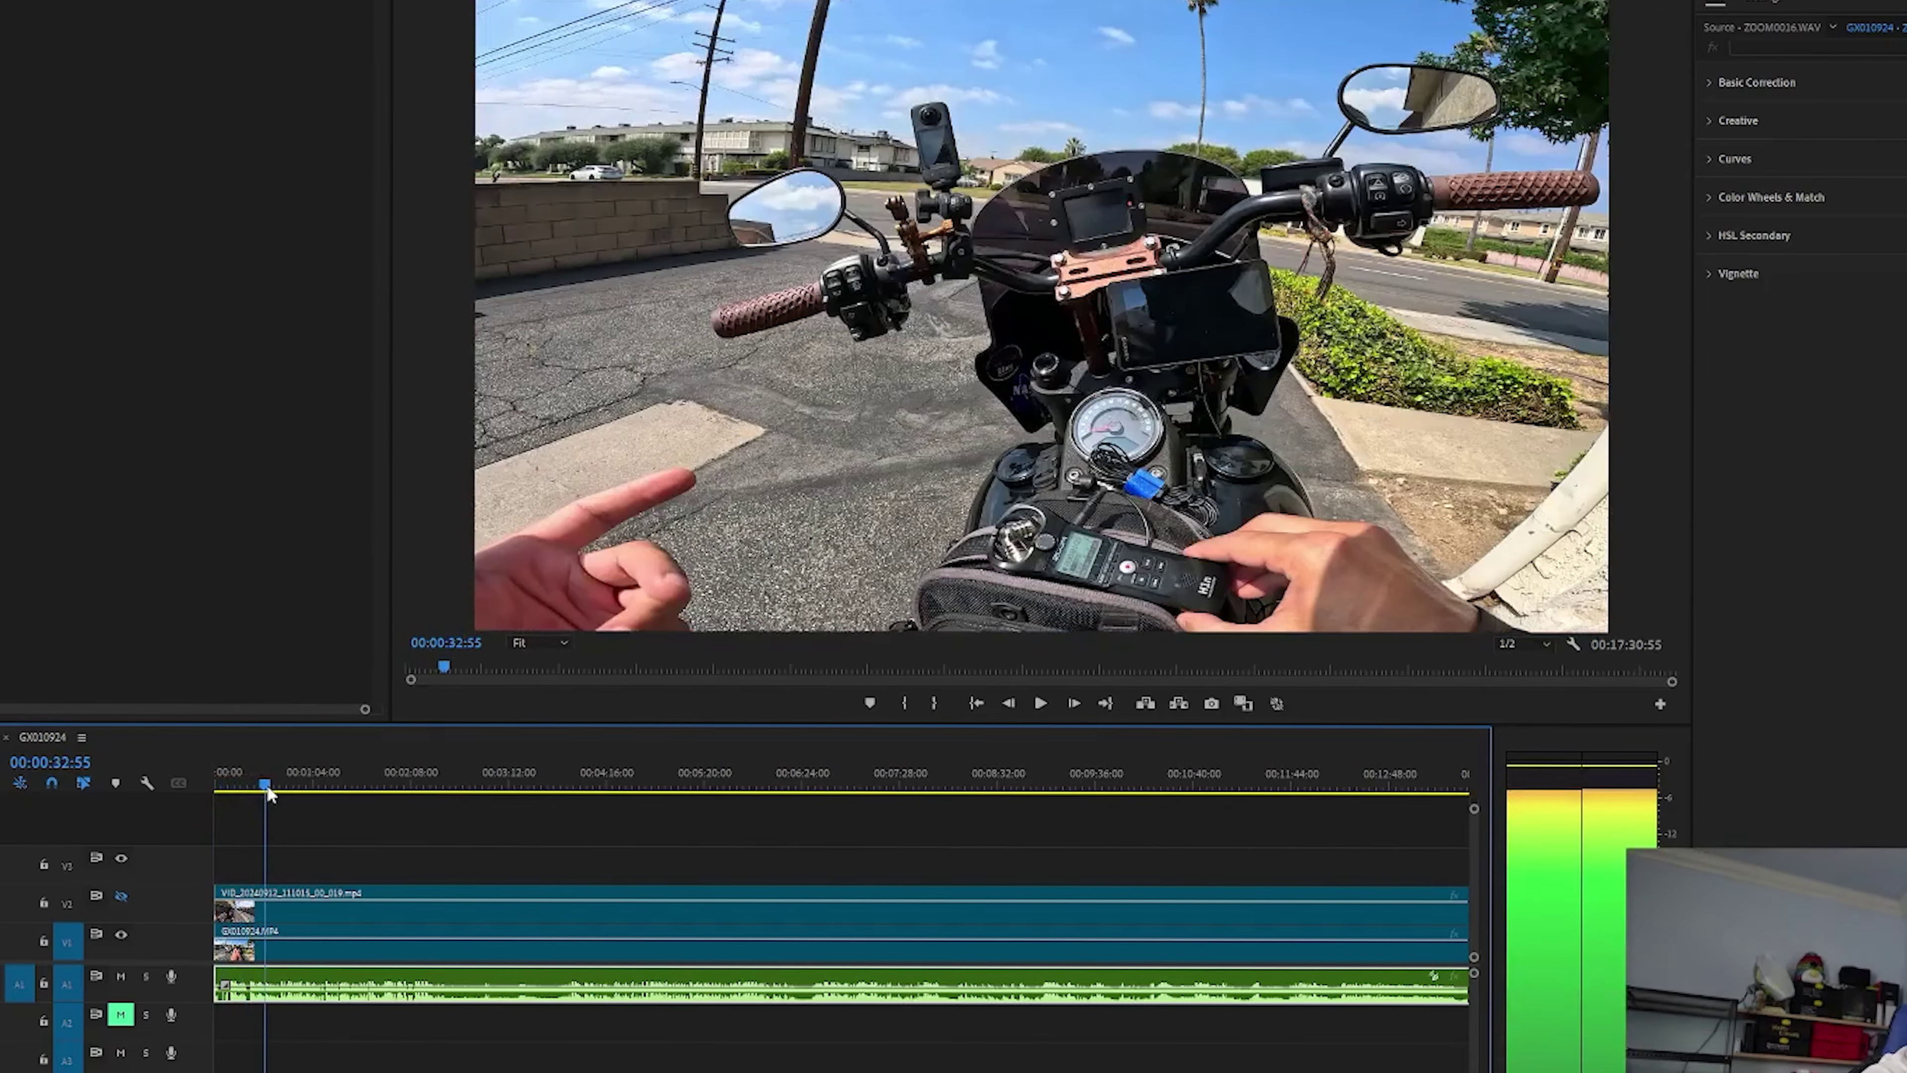
pyautogui.press('=')
pyautogui.press('=')
pyautogui.press('=')
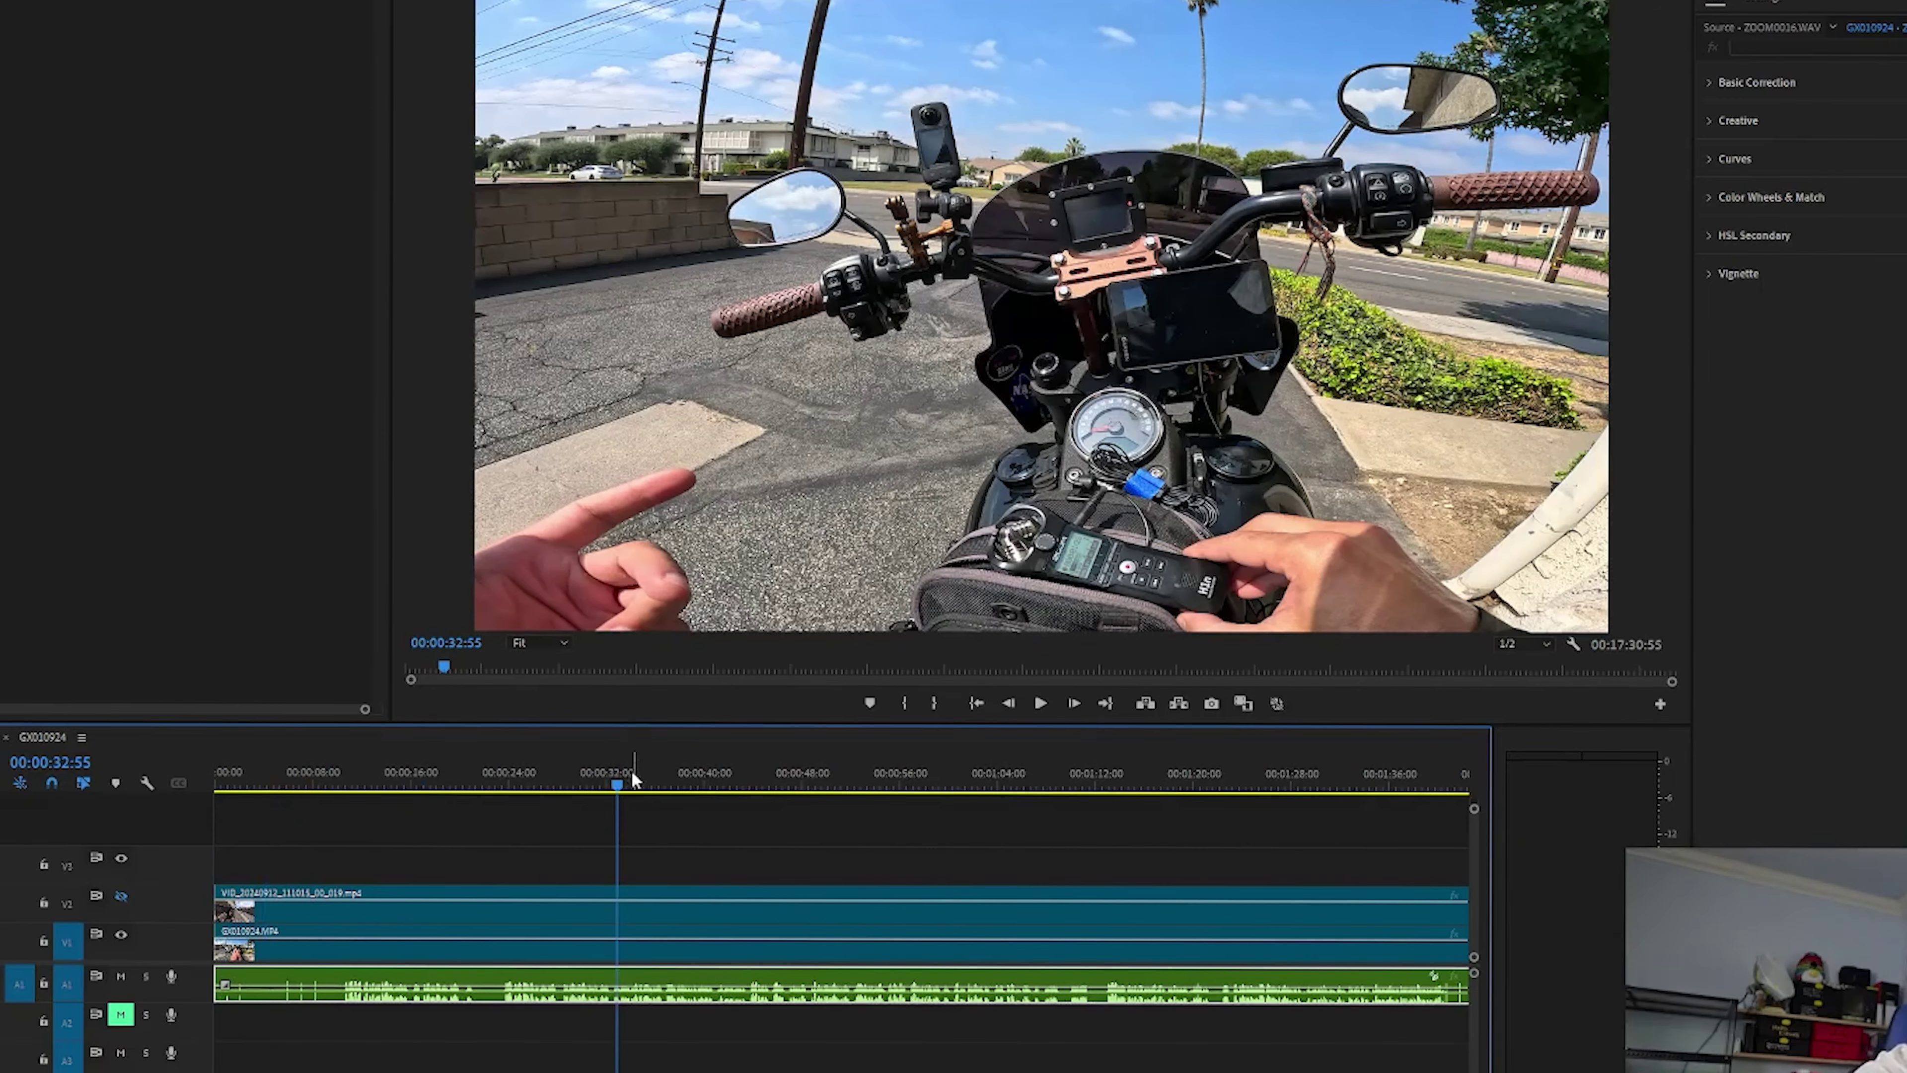
pyautogui.moveTo(624, 785); pyautogui.dragTo(504, 794)
pyautogui.press('space')
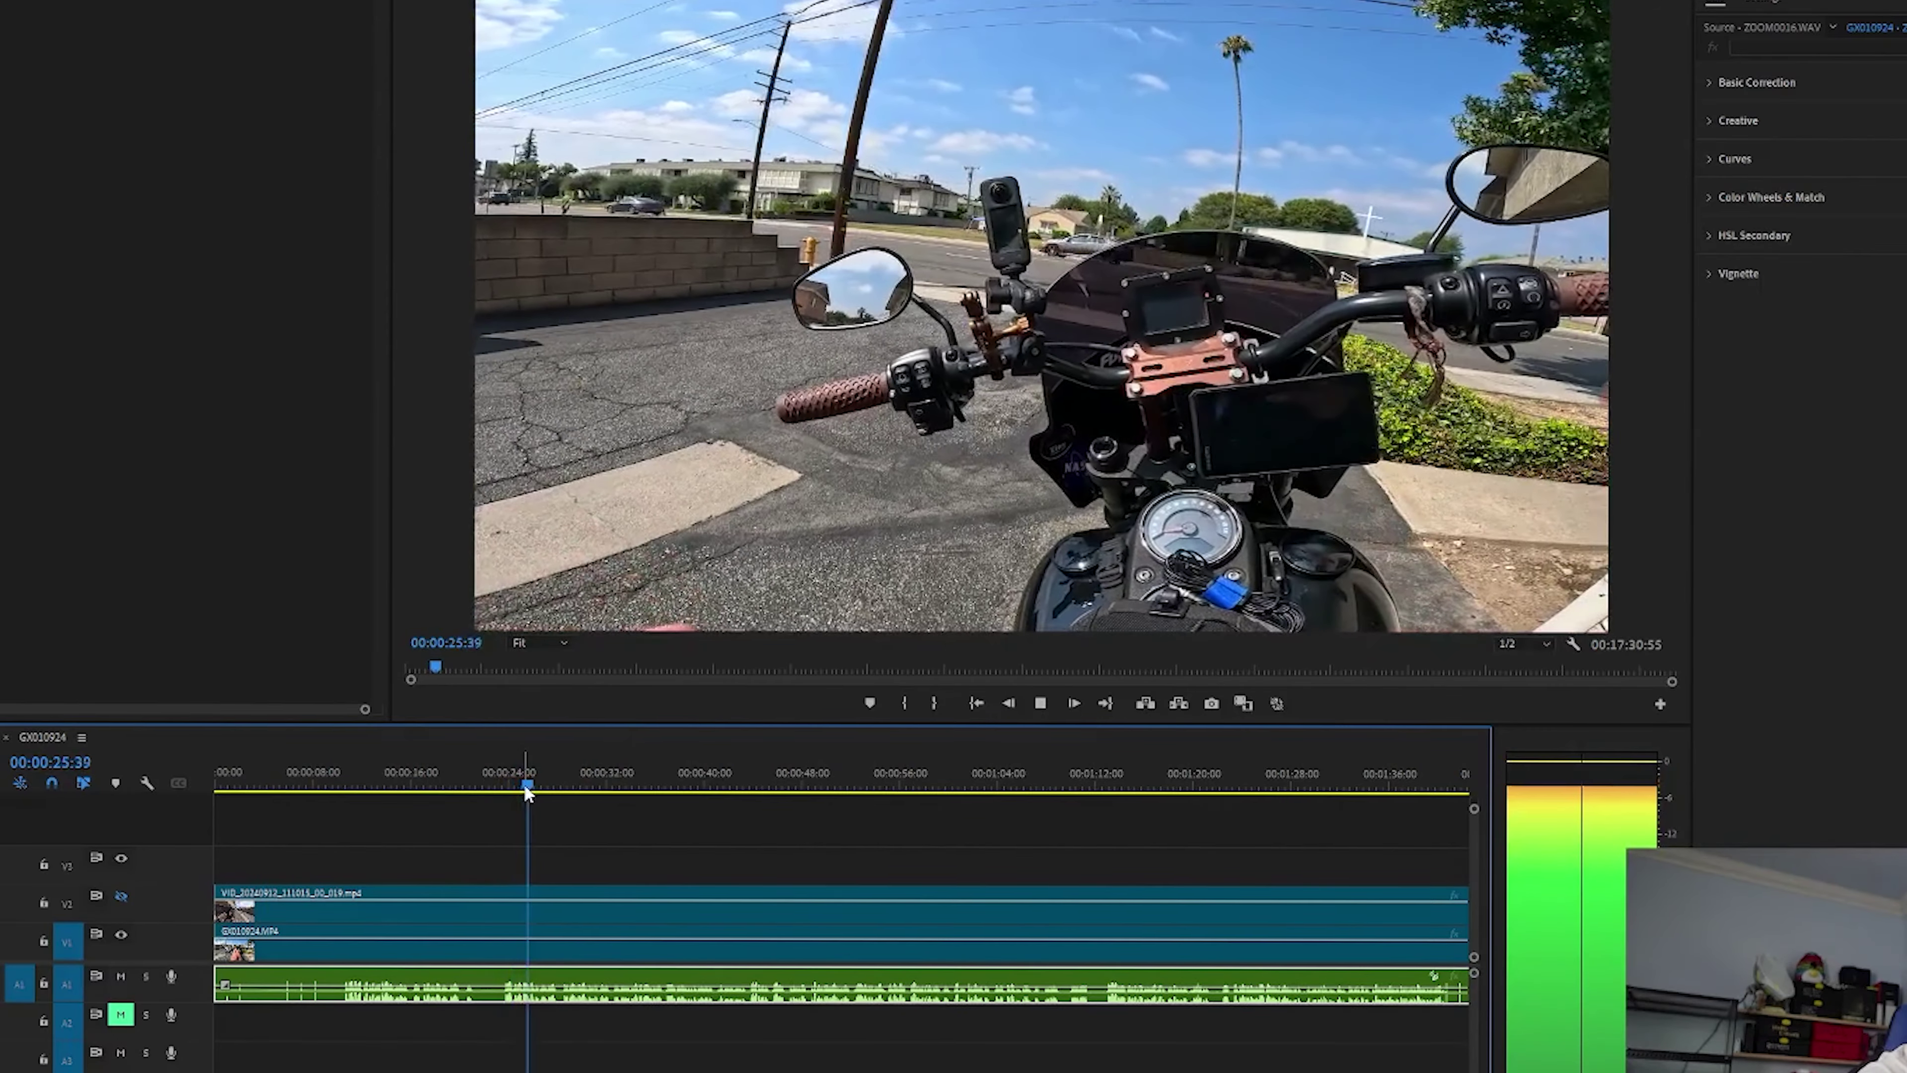
pyautogui.moveTo(541, 781); pyautogui.dragTo(501, 784)
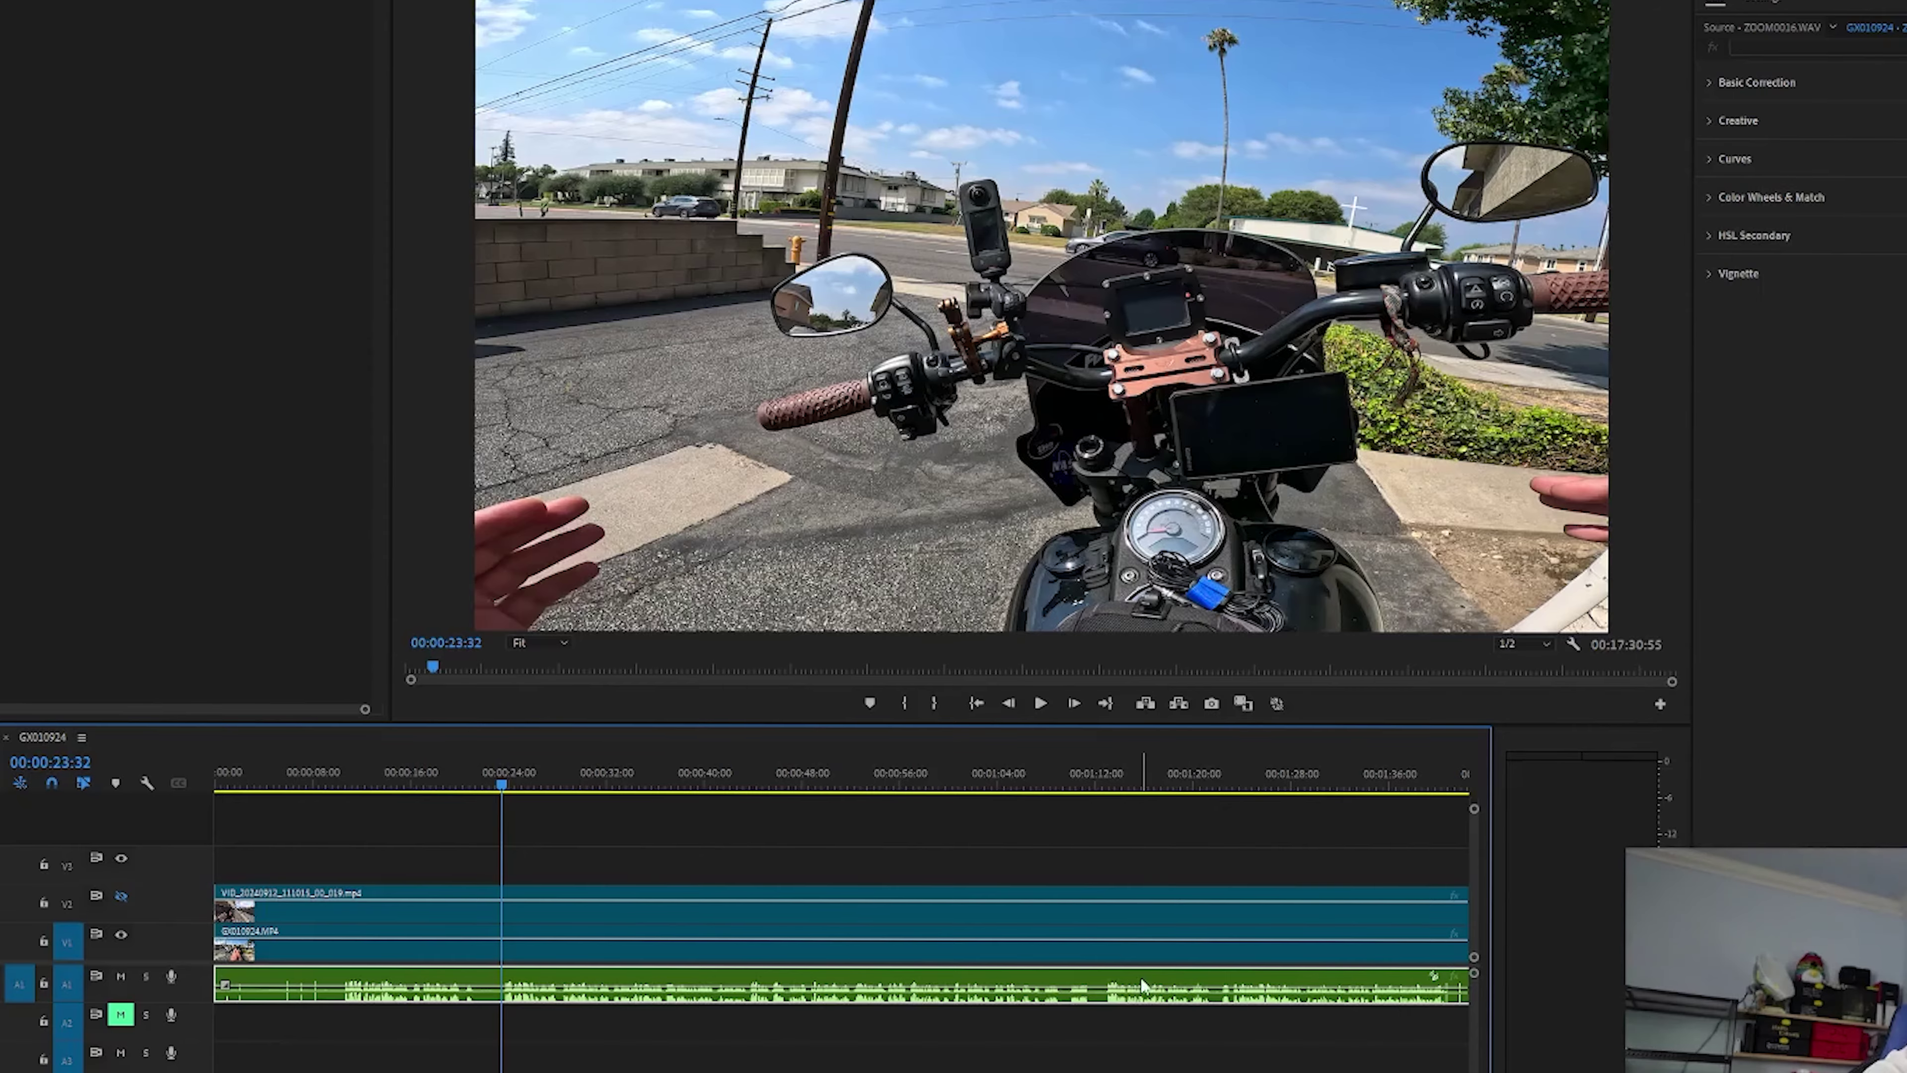
pyautogui.press('space')
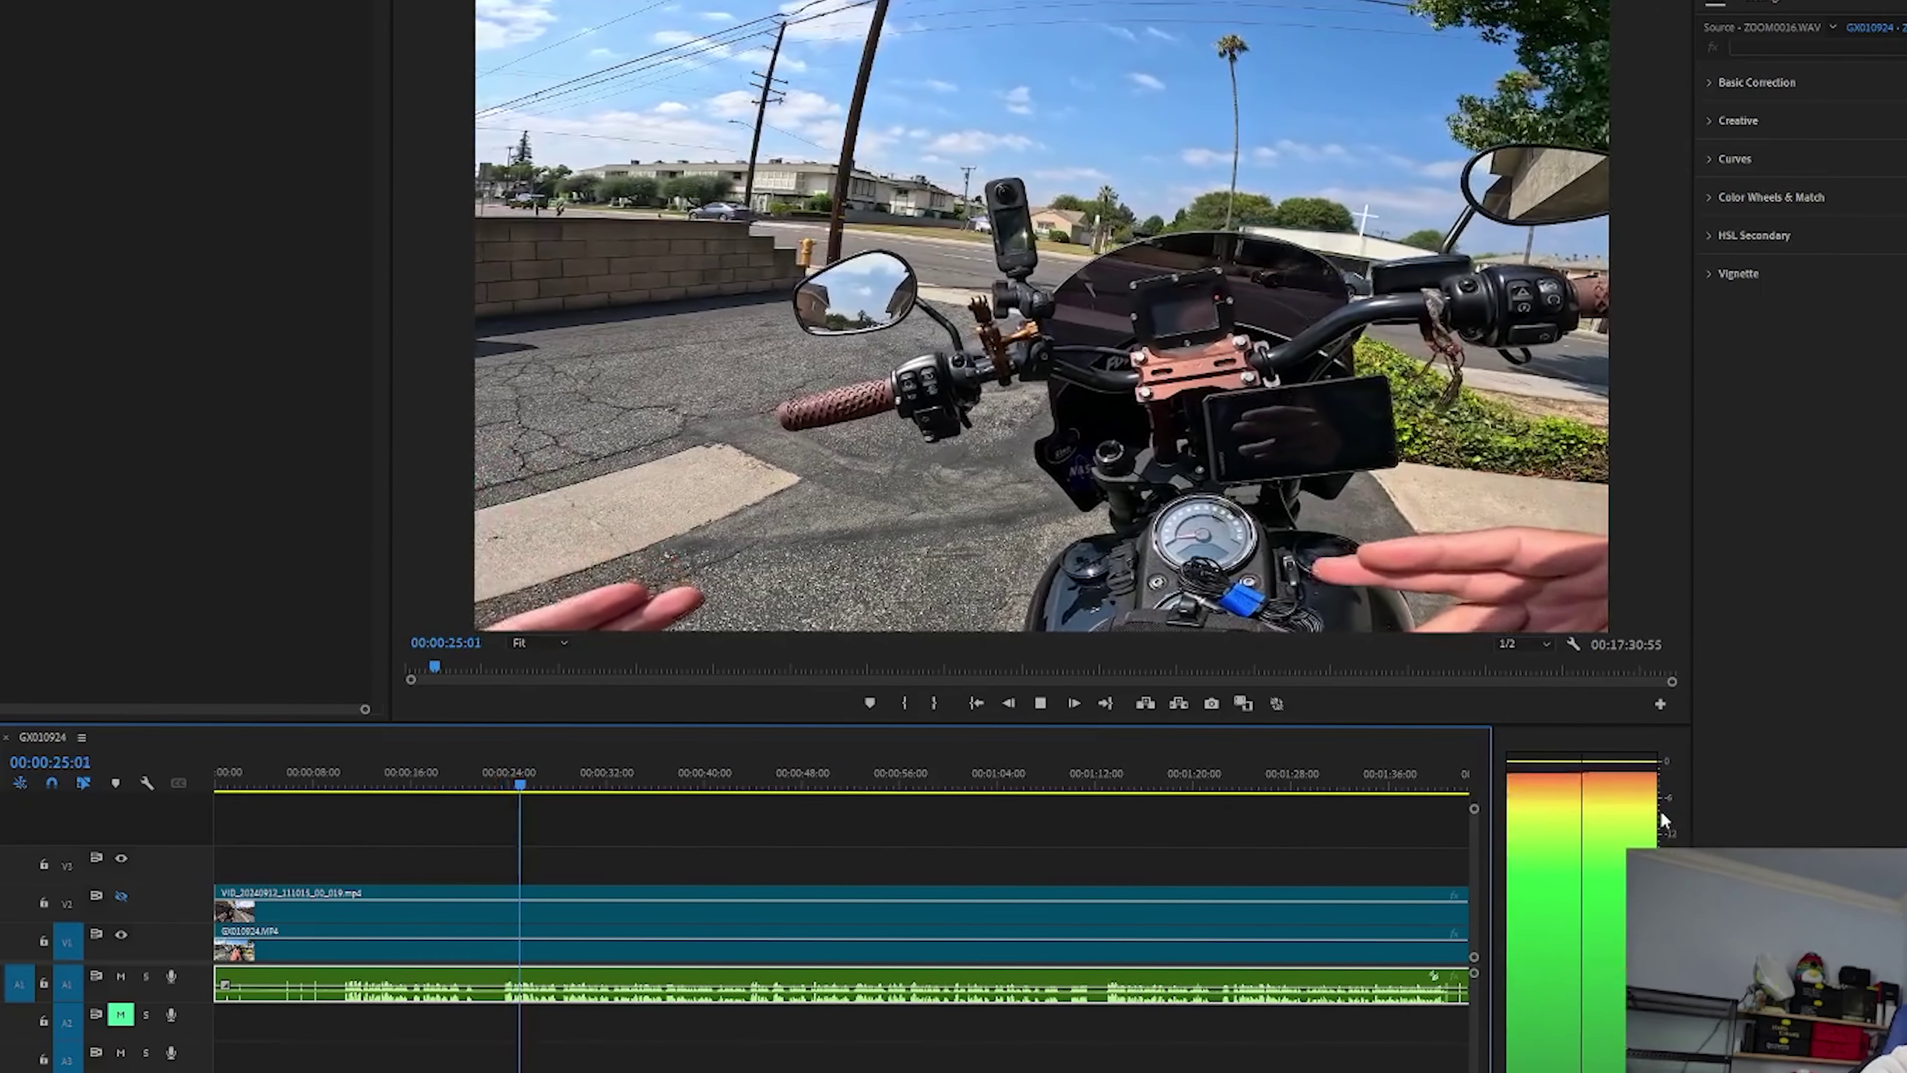
pyautogui.press('space')
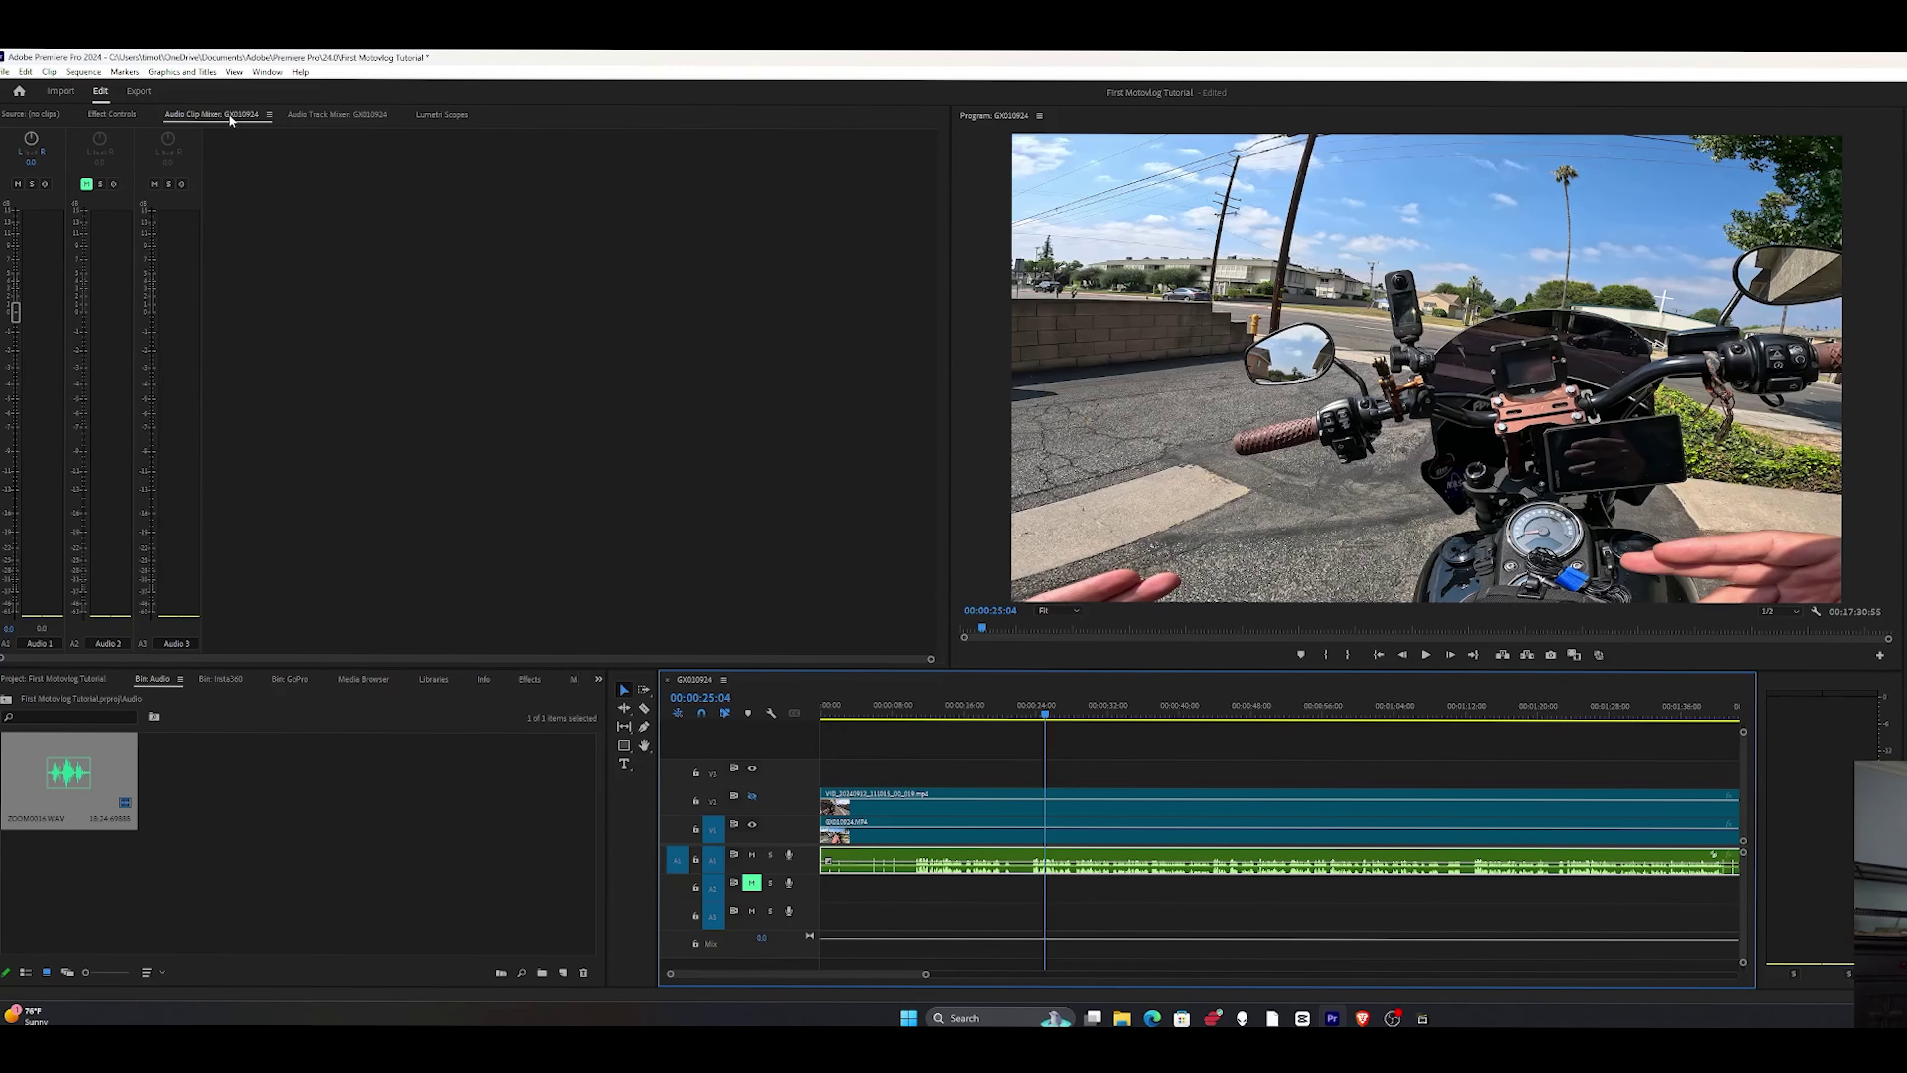
# Lower the Audio 1 volume in the Audio Clip Mixer while playing the sequence from about 00:00:23:46.
pyautogui.click(201, 116)
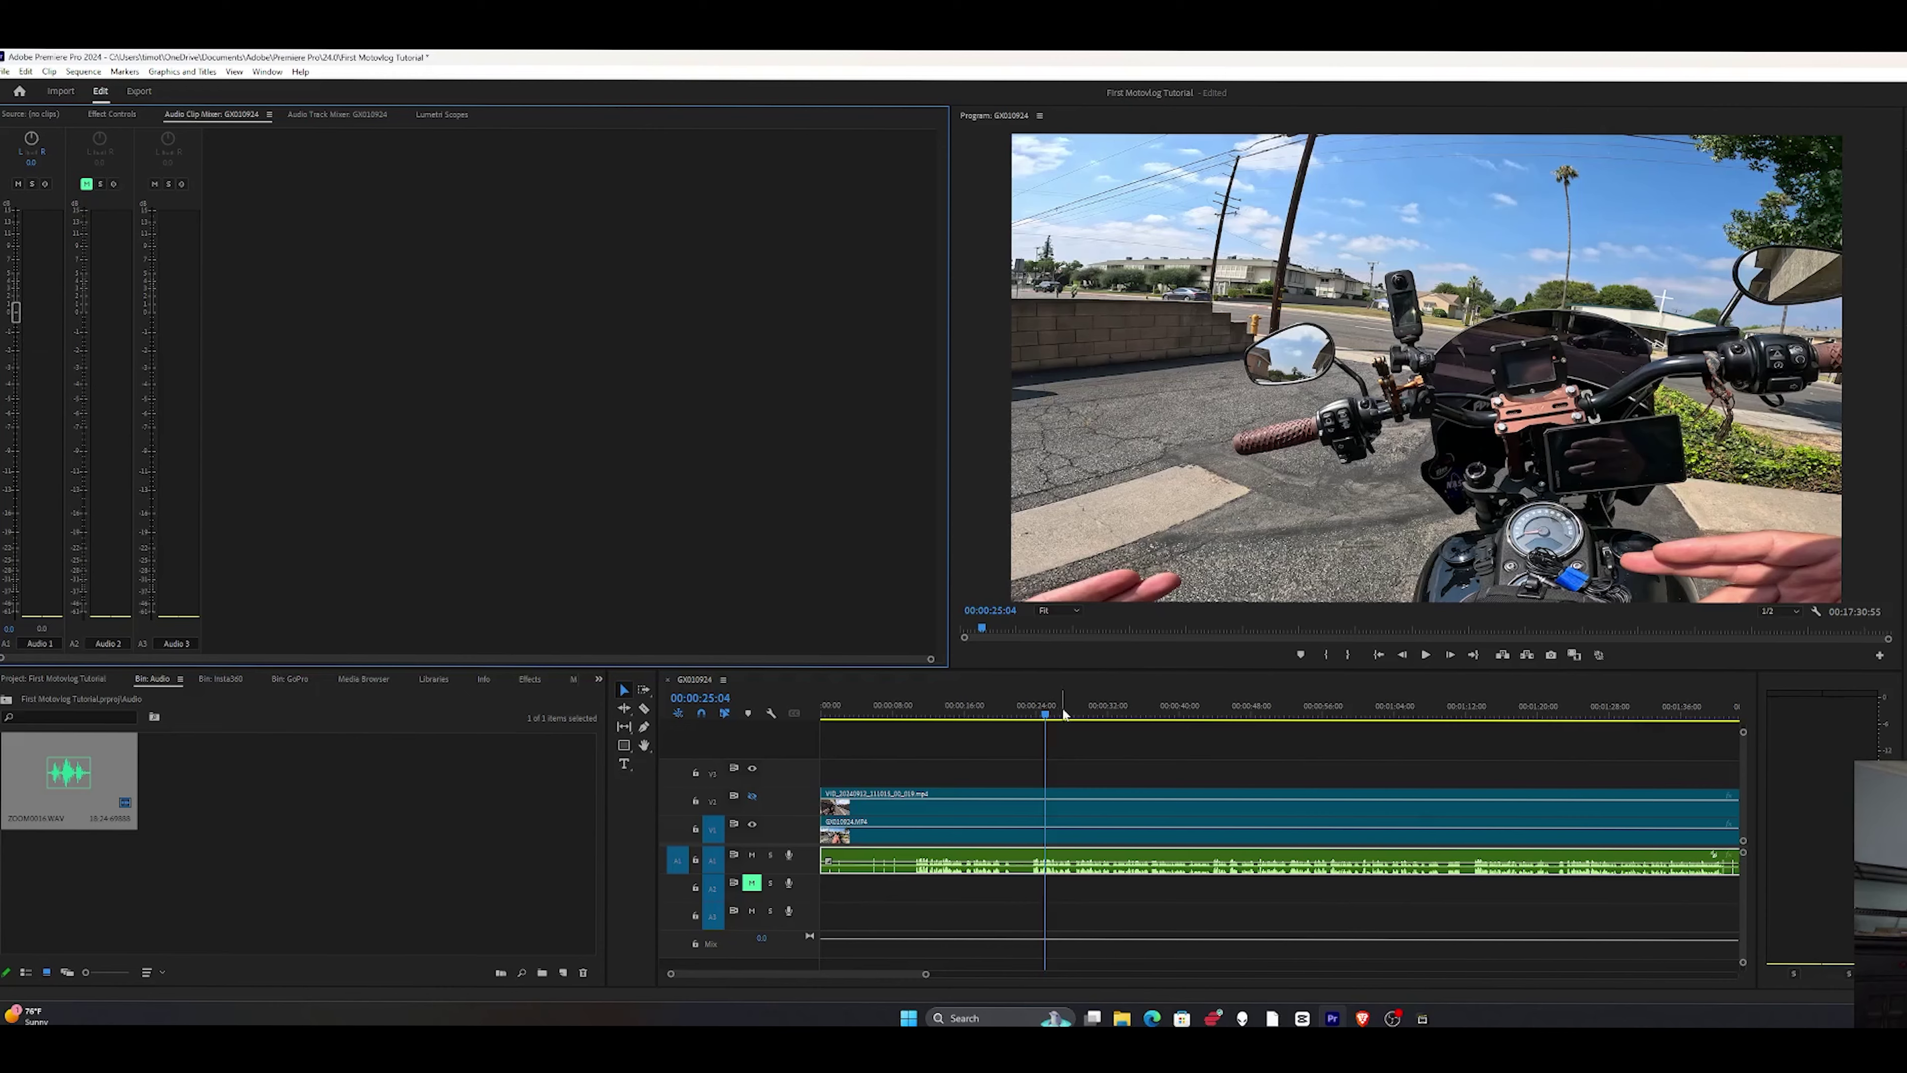
pyautogui.moveTo(1049, 717); pyautogui.dragTo(1038, 719)
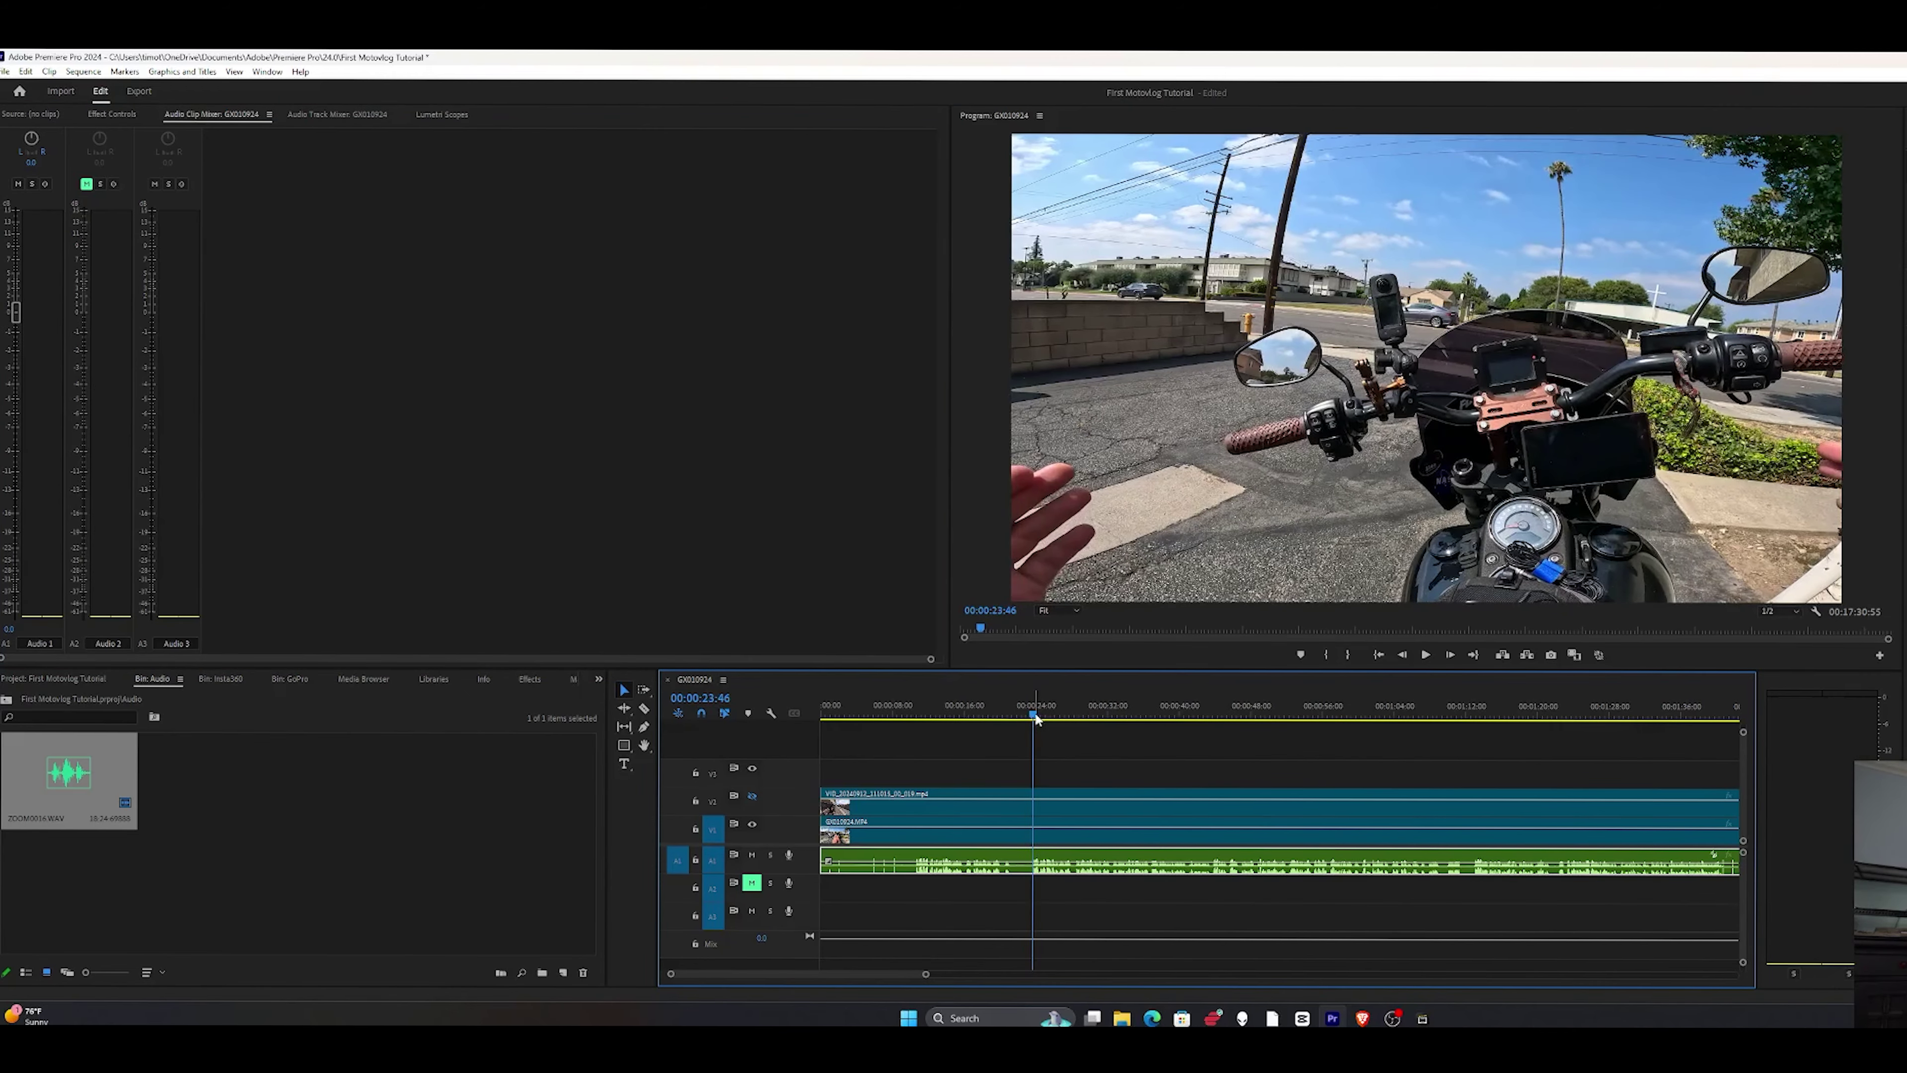
pyautogui.press('space')
pyautogui.moveTo(15, 312); pyautogui.dragTo(25, 443)
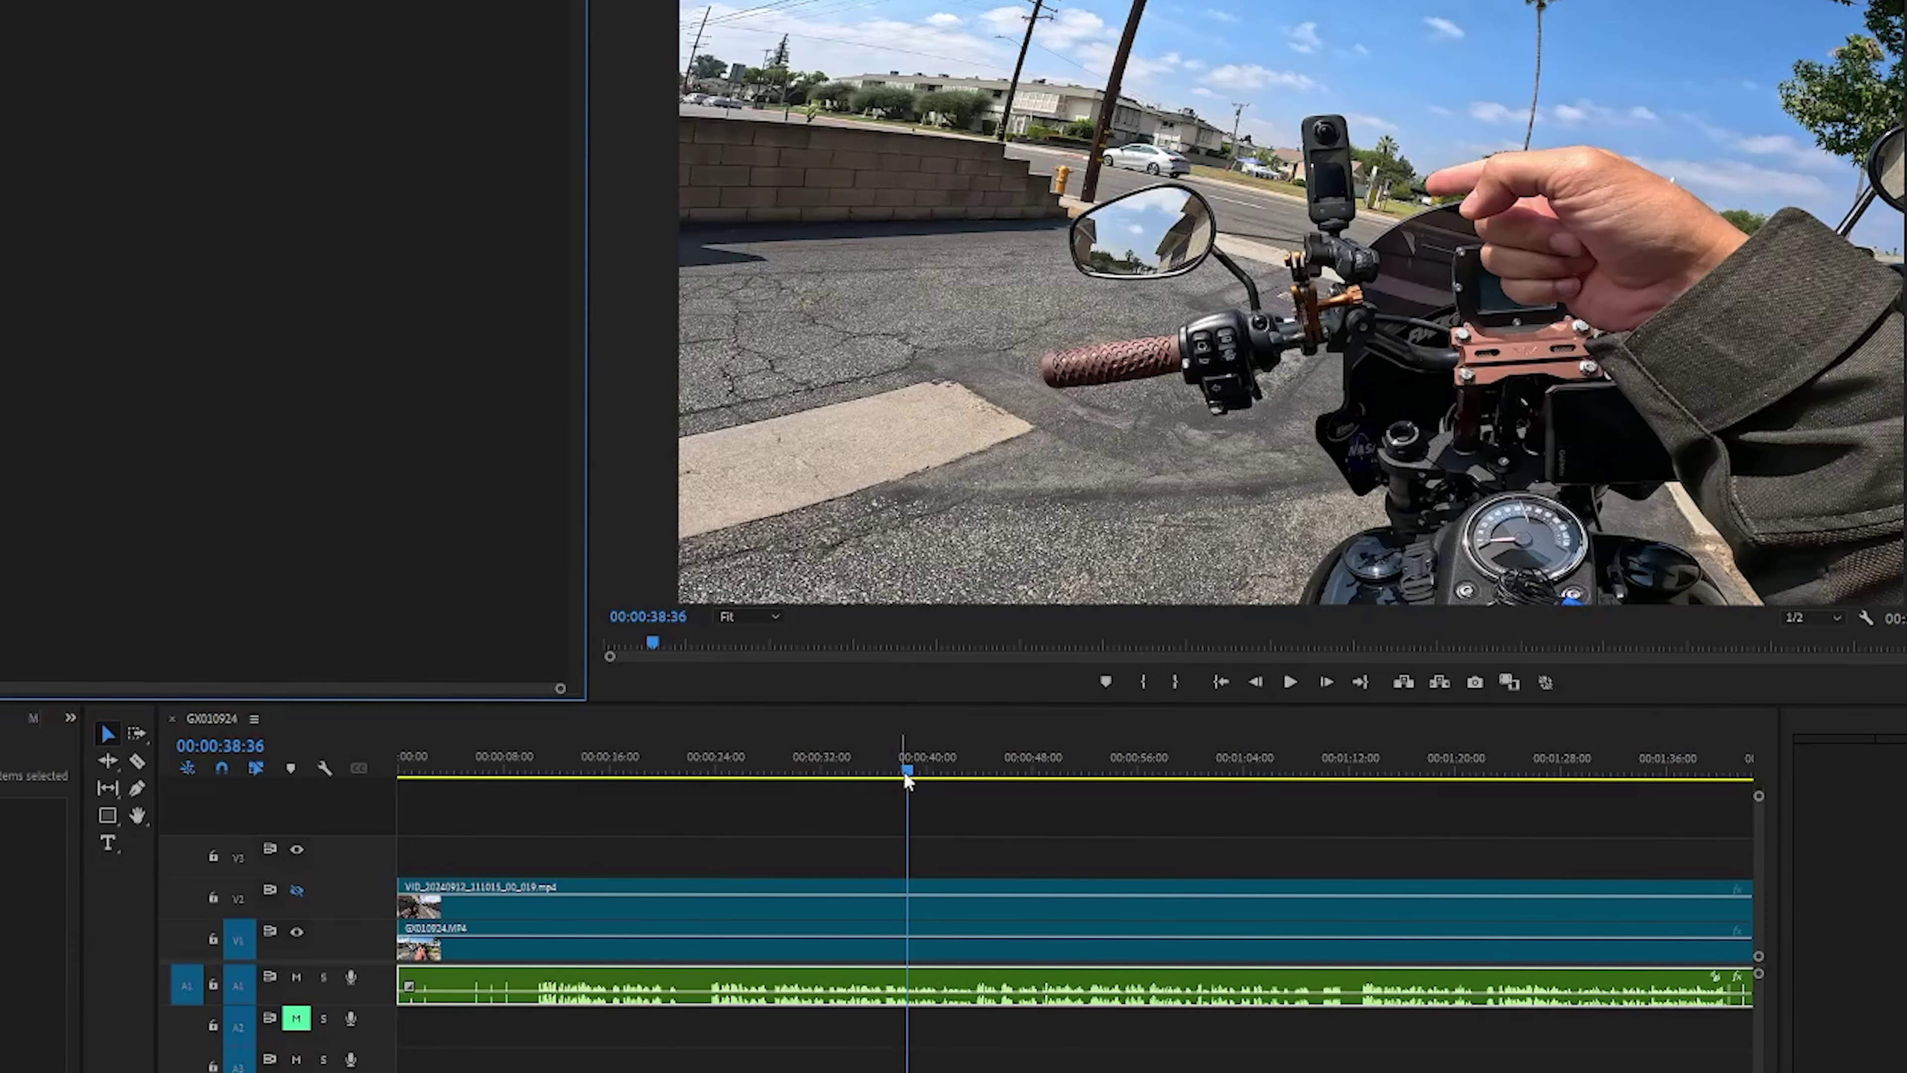
# Cut both camera clips and the external audio clip at 00:00:23:28.
pyautogui.moveTo(905, 771); pyautogui.dragTo(705, 793)
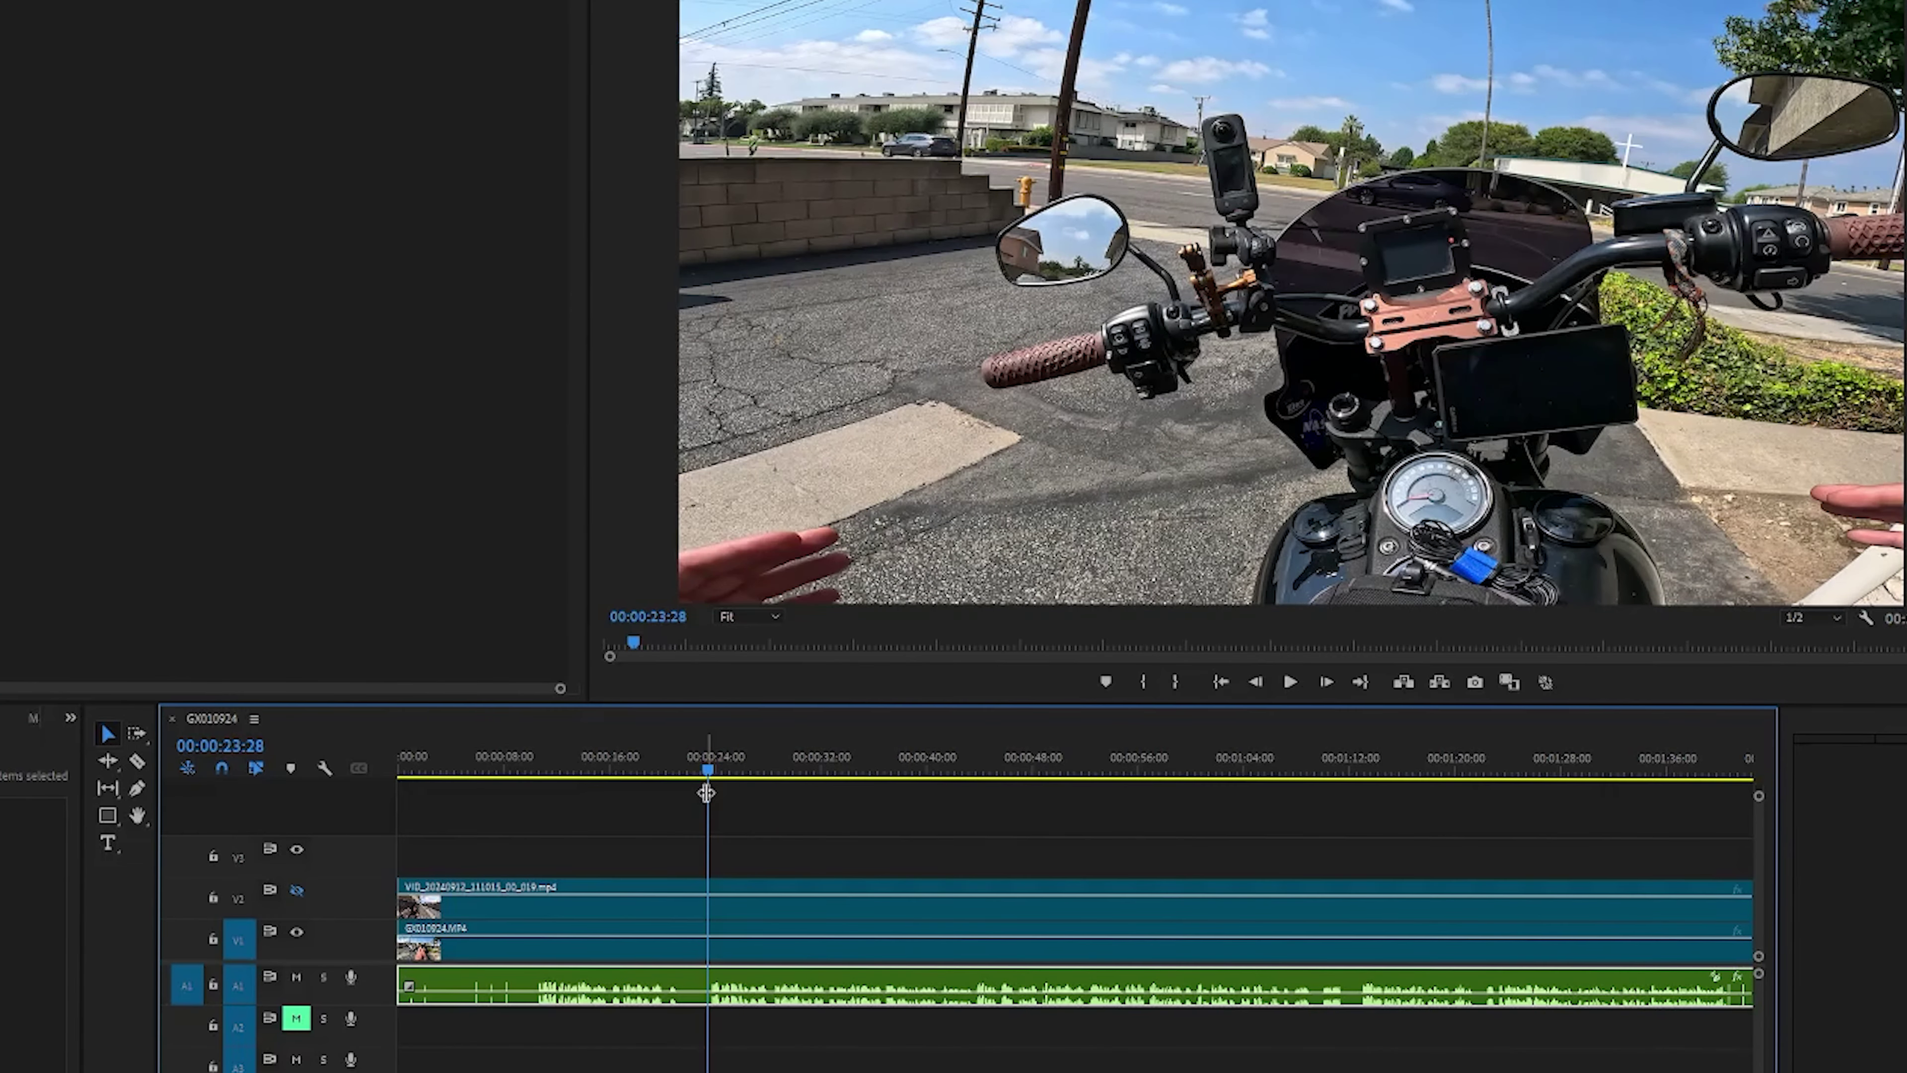
pyautogui.press('c')
pyautogui.click(709, 906)
pyautogui.click(708, 932)
pyautogui.click(708, 985)
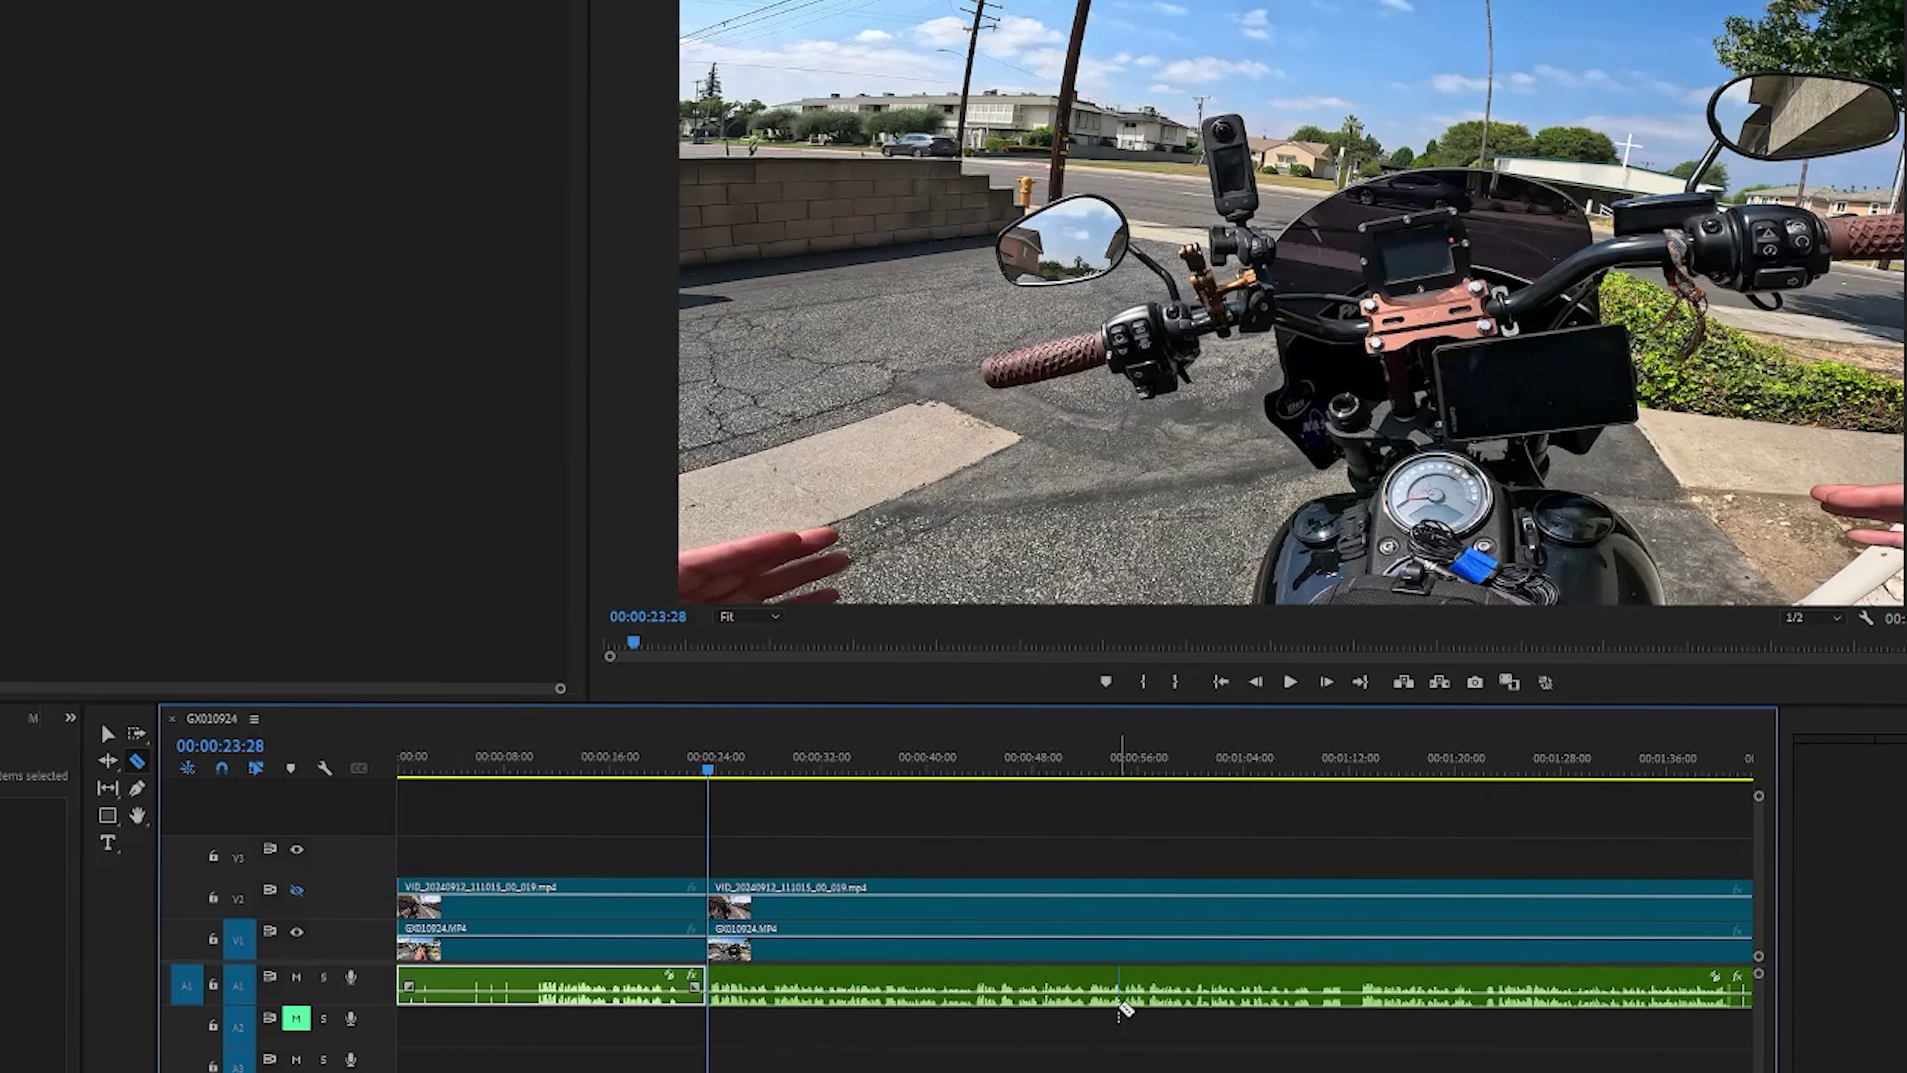
# Delete the sections before the cut on all three tracks and move the remaining clips to the sequence start.
pyautogui.moveTo(518, 830); pyautogui.dragTo(661, 1052)
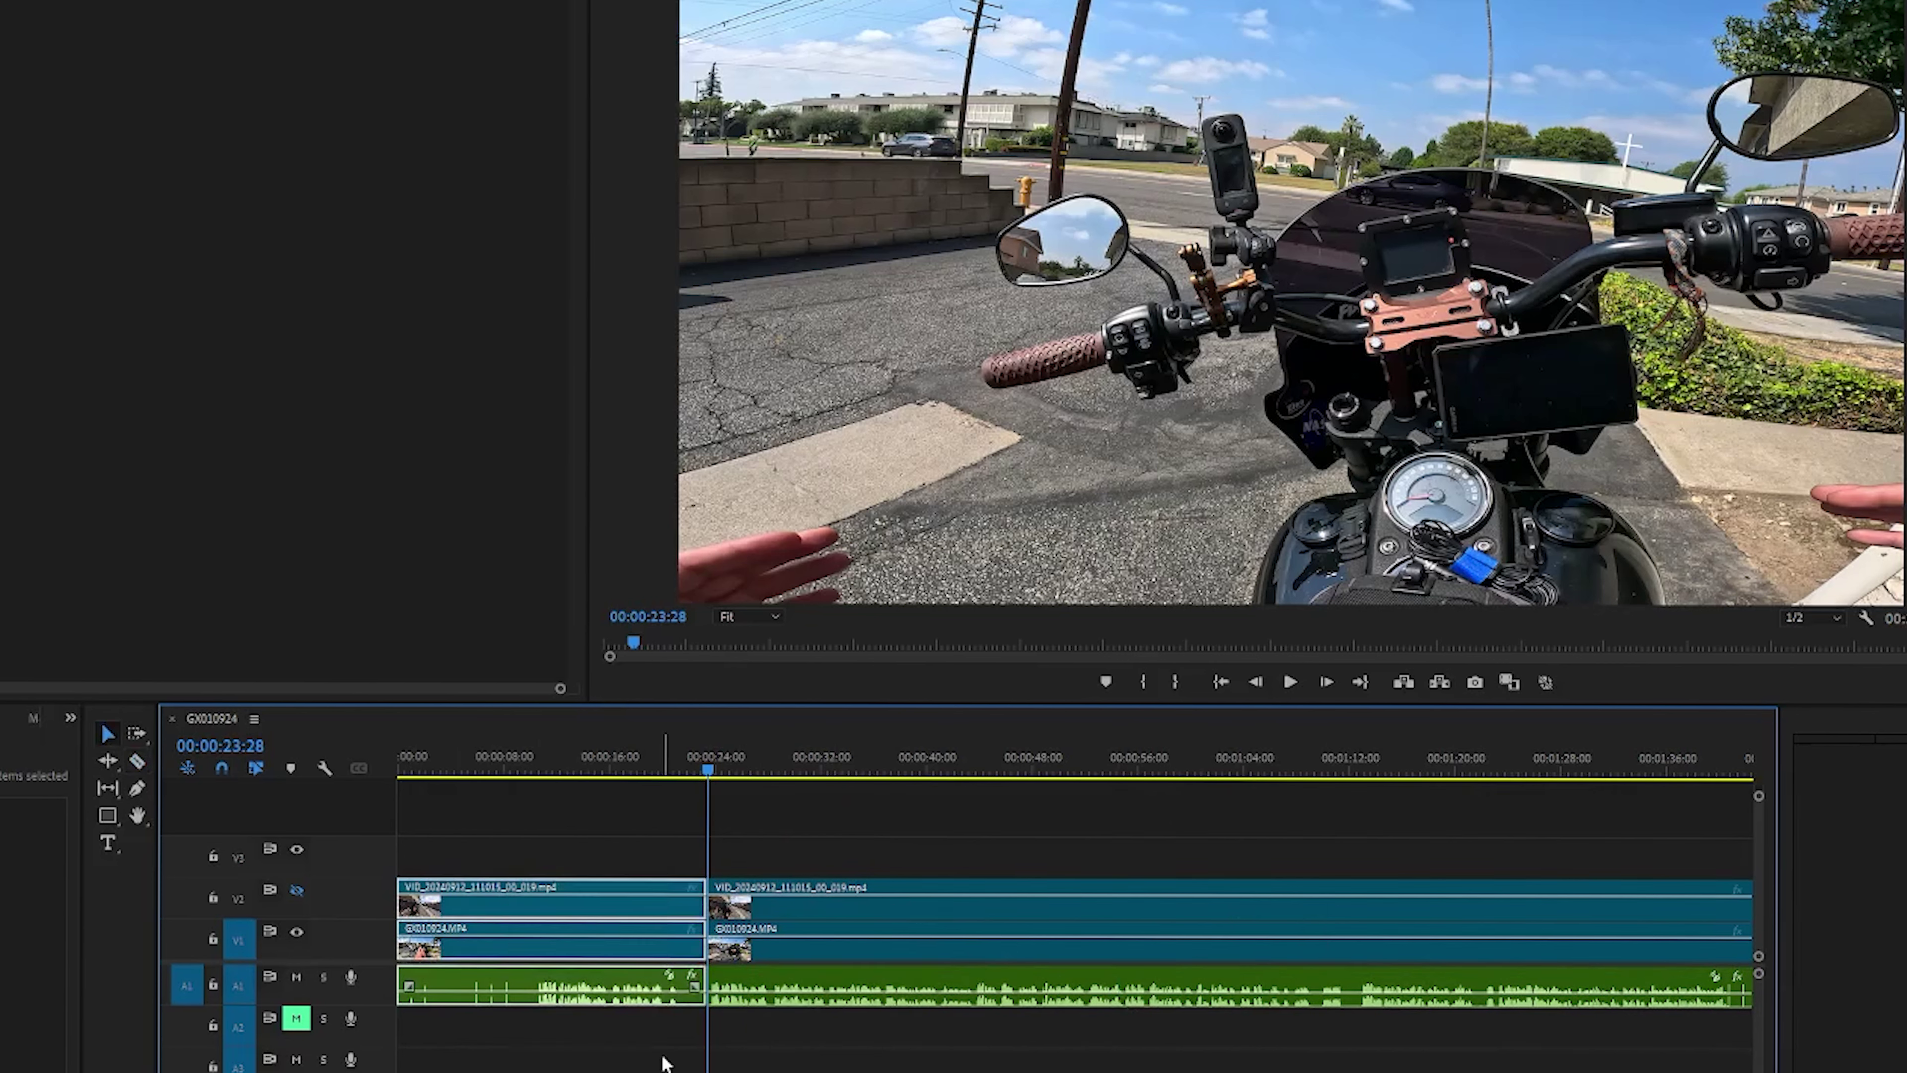
pyautogui.press('Delete')
pyautogui.moveTo(650, 836); pyautogui.dragTo(609, 911)
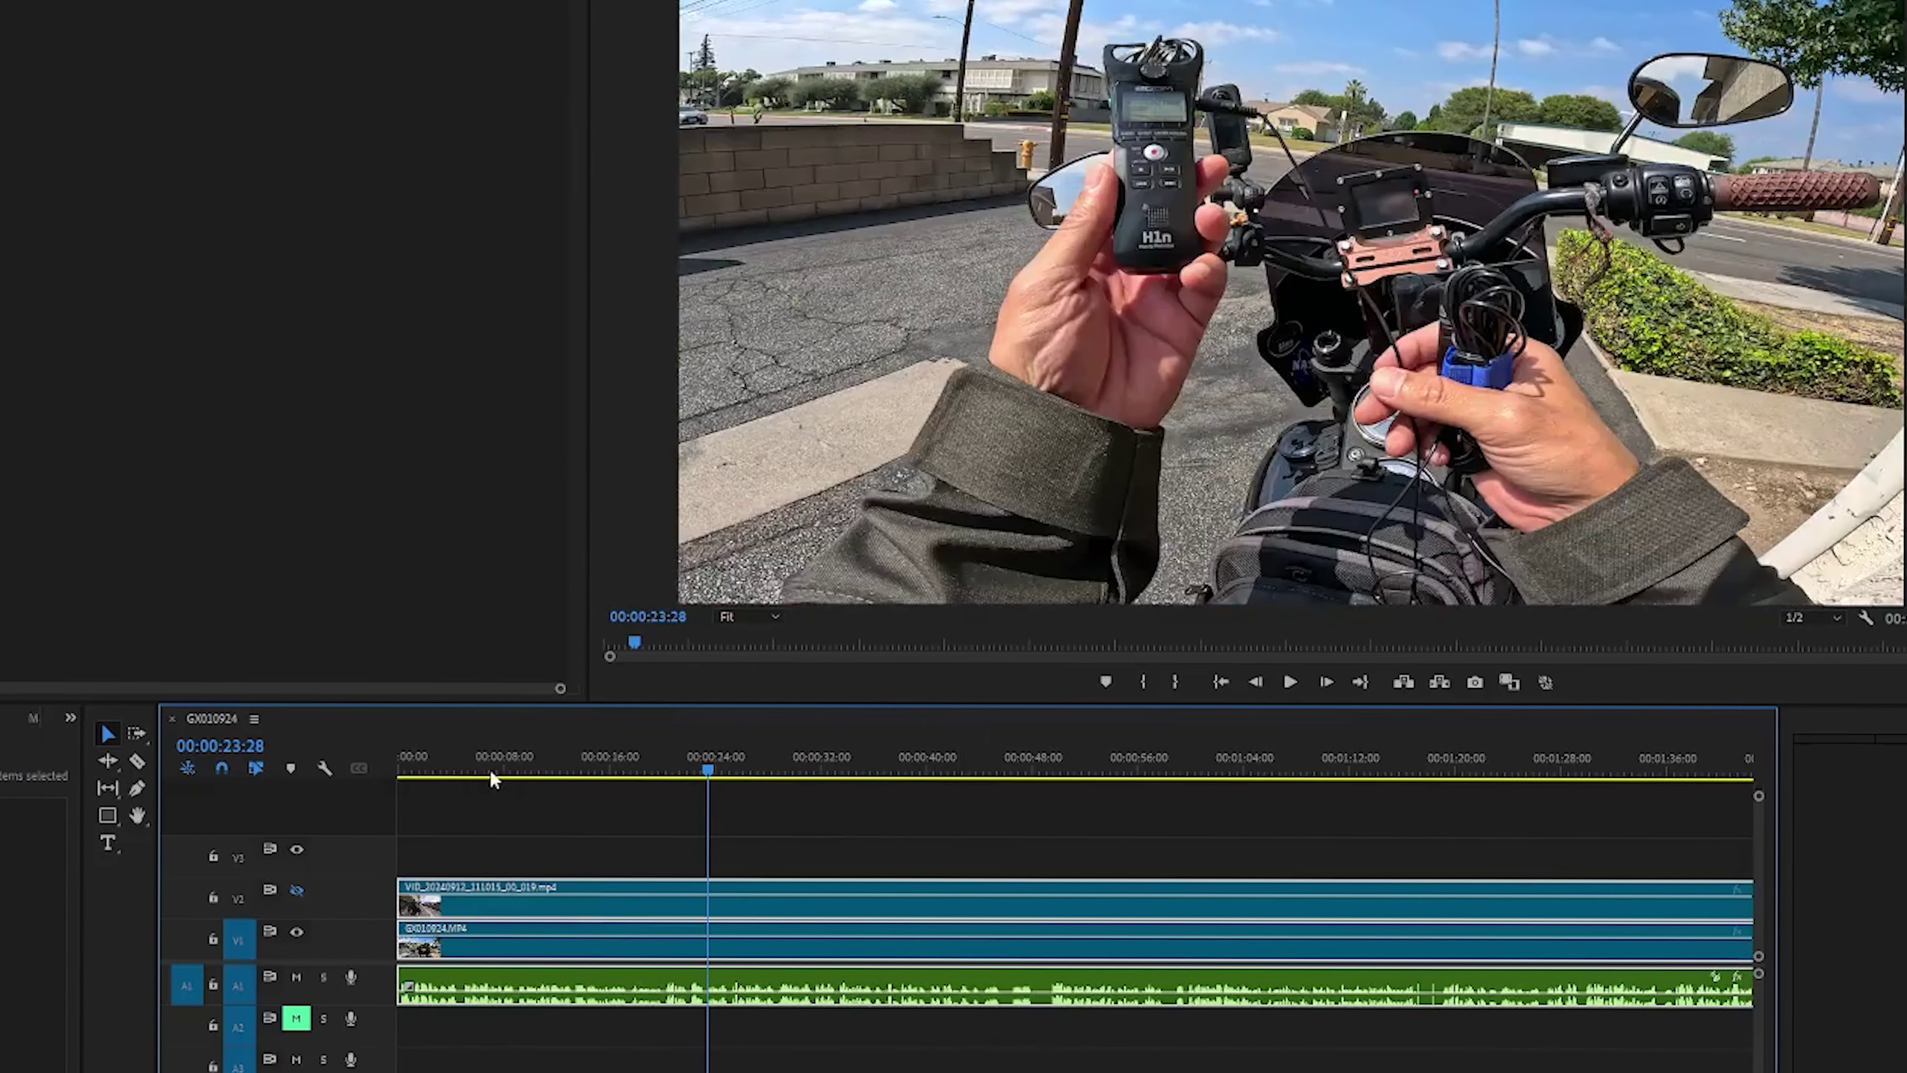
# Play the sequence from its start to review the trimmed opening.
pyautogui.click(488, 772)
pyautogui.moveTo(436, 776); pyautogui.dragTo(398, 774)
pyautogui.press('space')
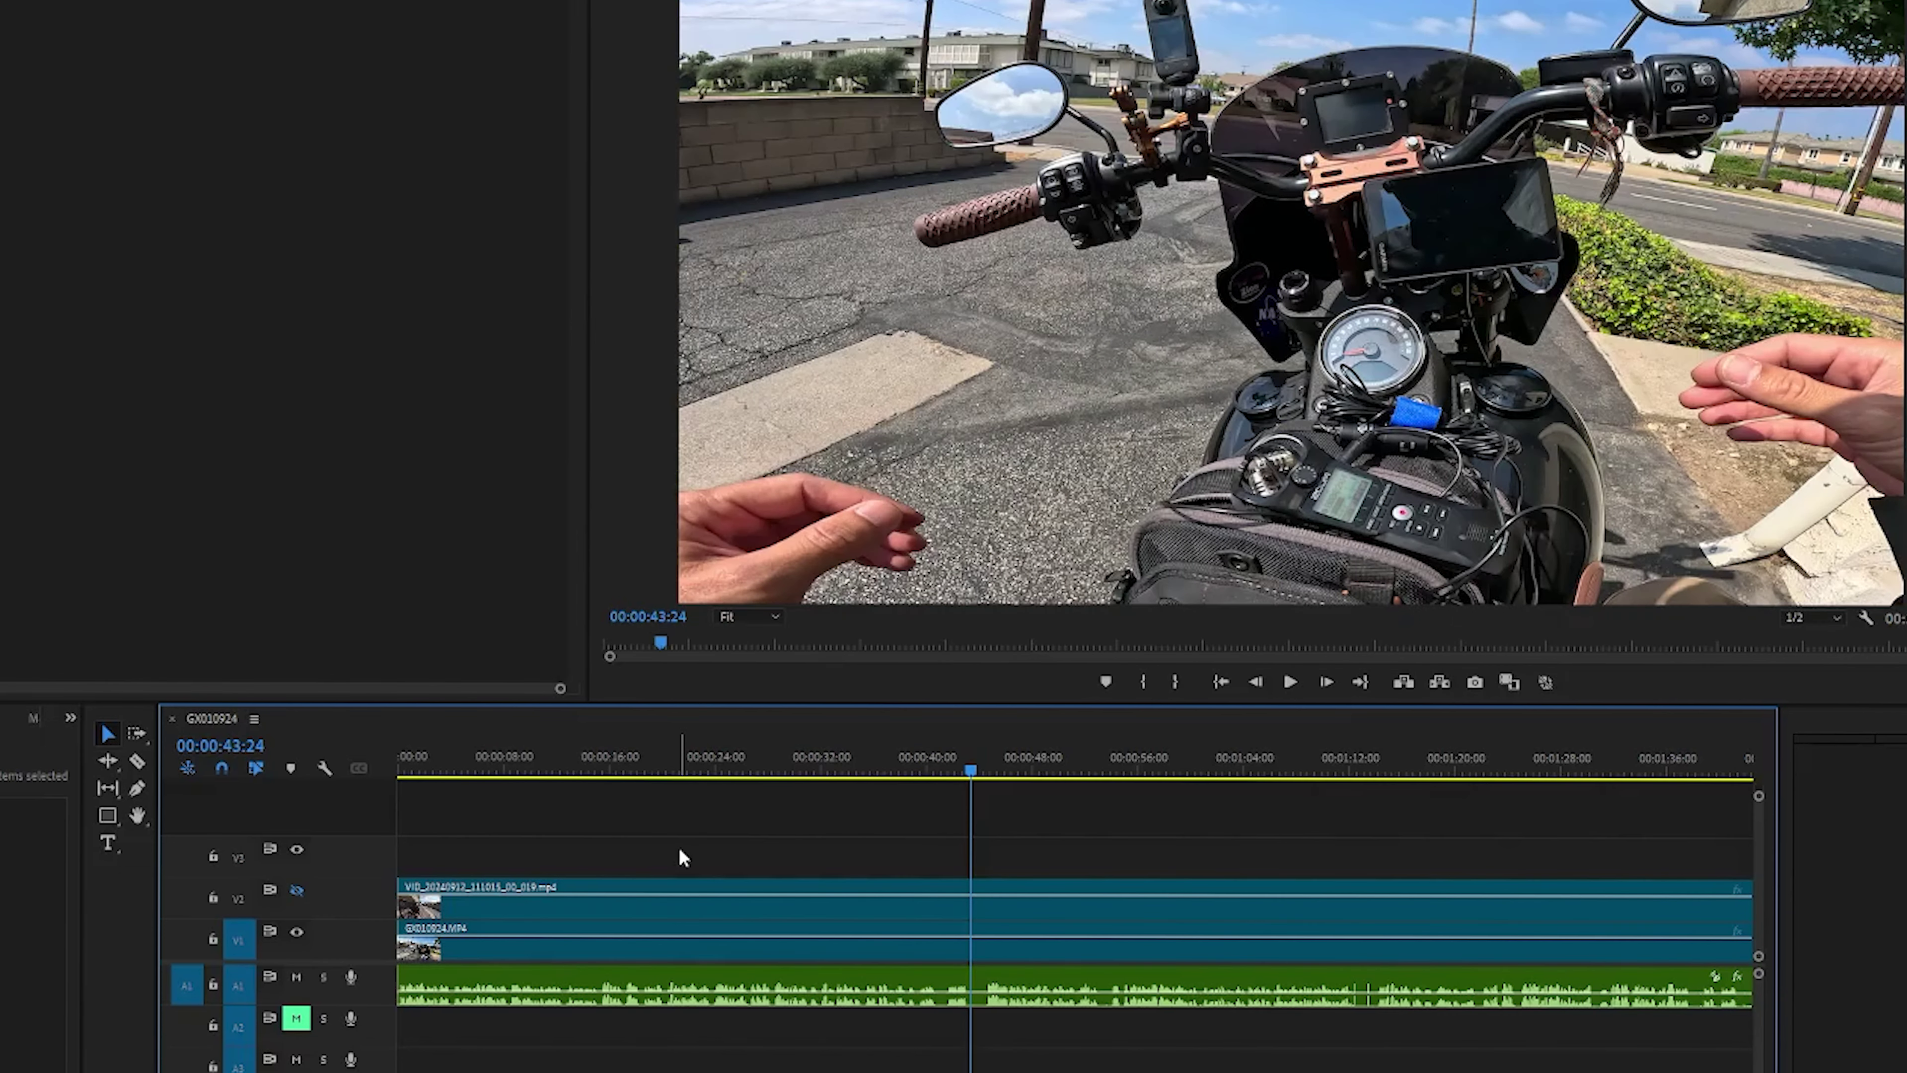
# Cut both camera clips and the external audio clip at 00:00:43:24.
pyautogui.click(975, 905)
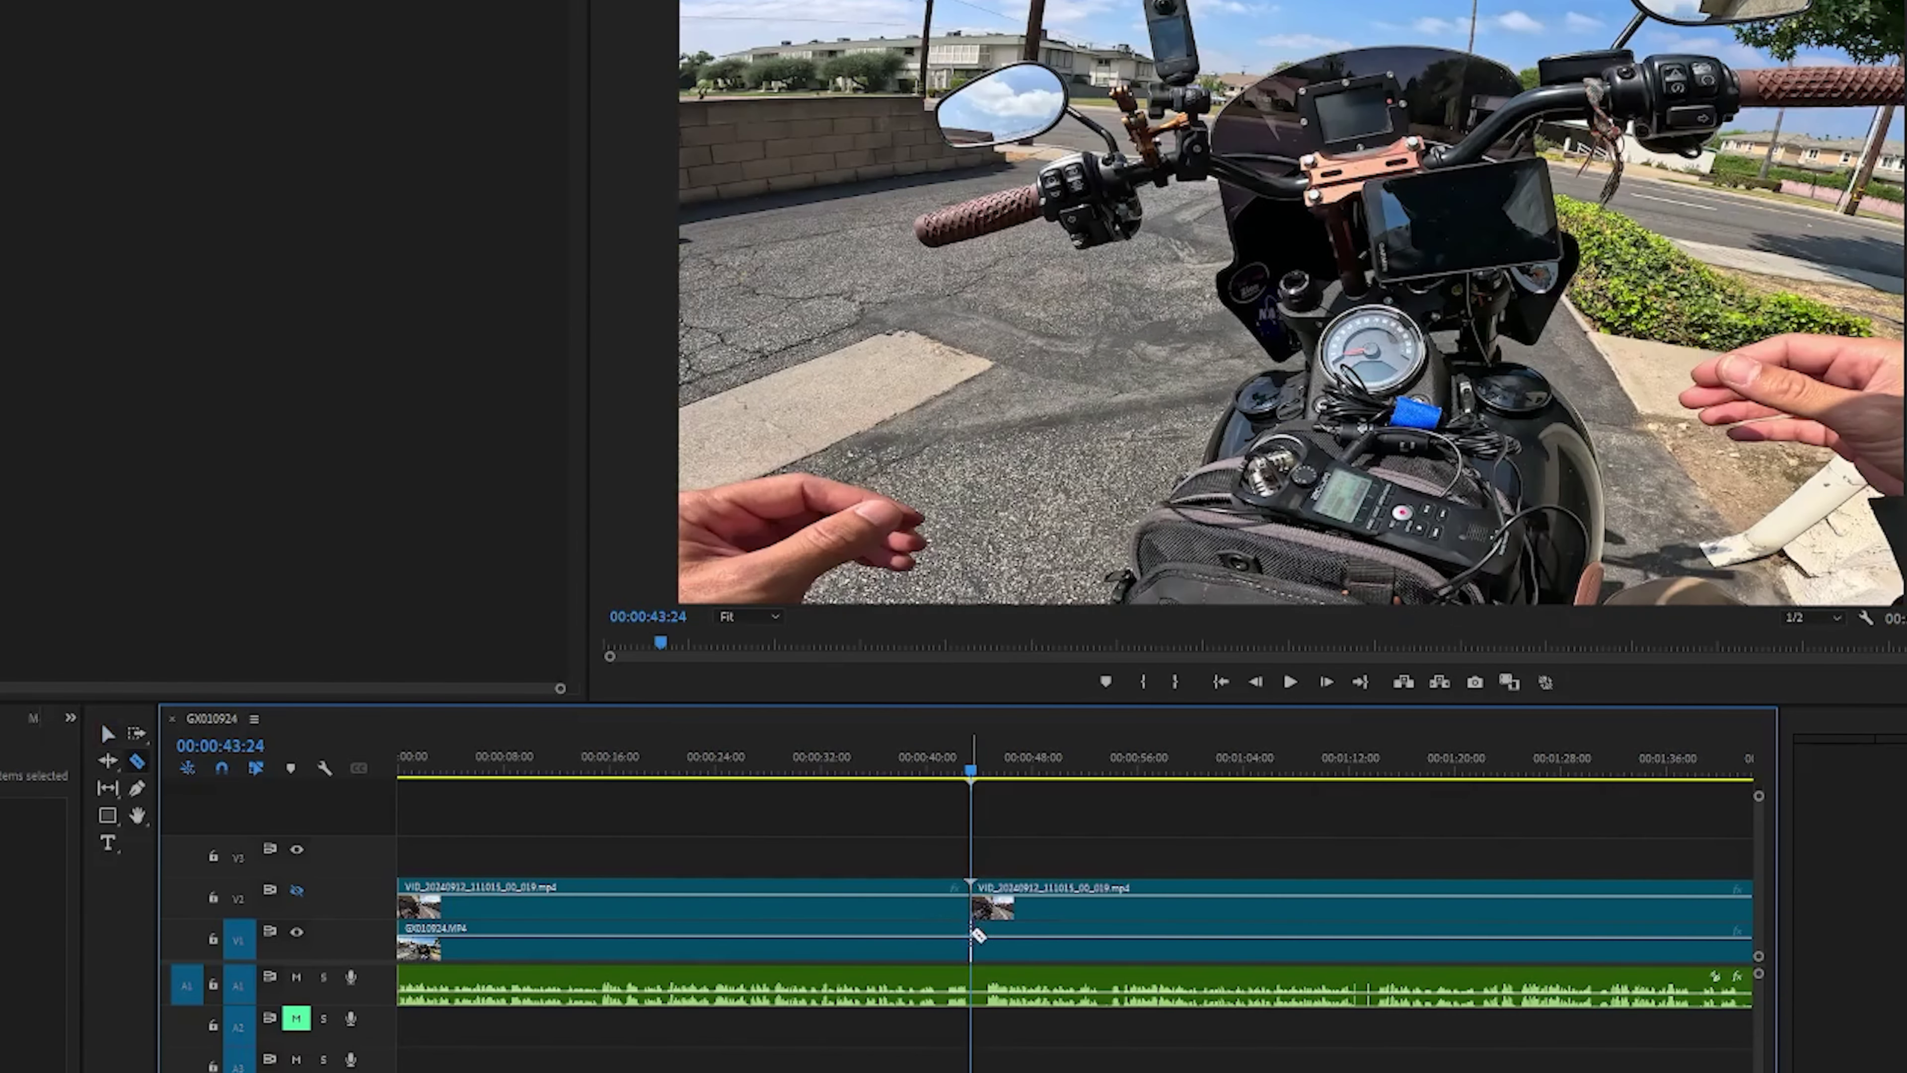
pyautogui.click(975, 977)
pyautogui.press('v')
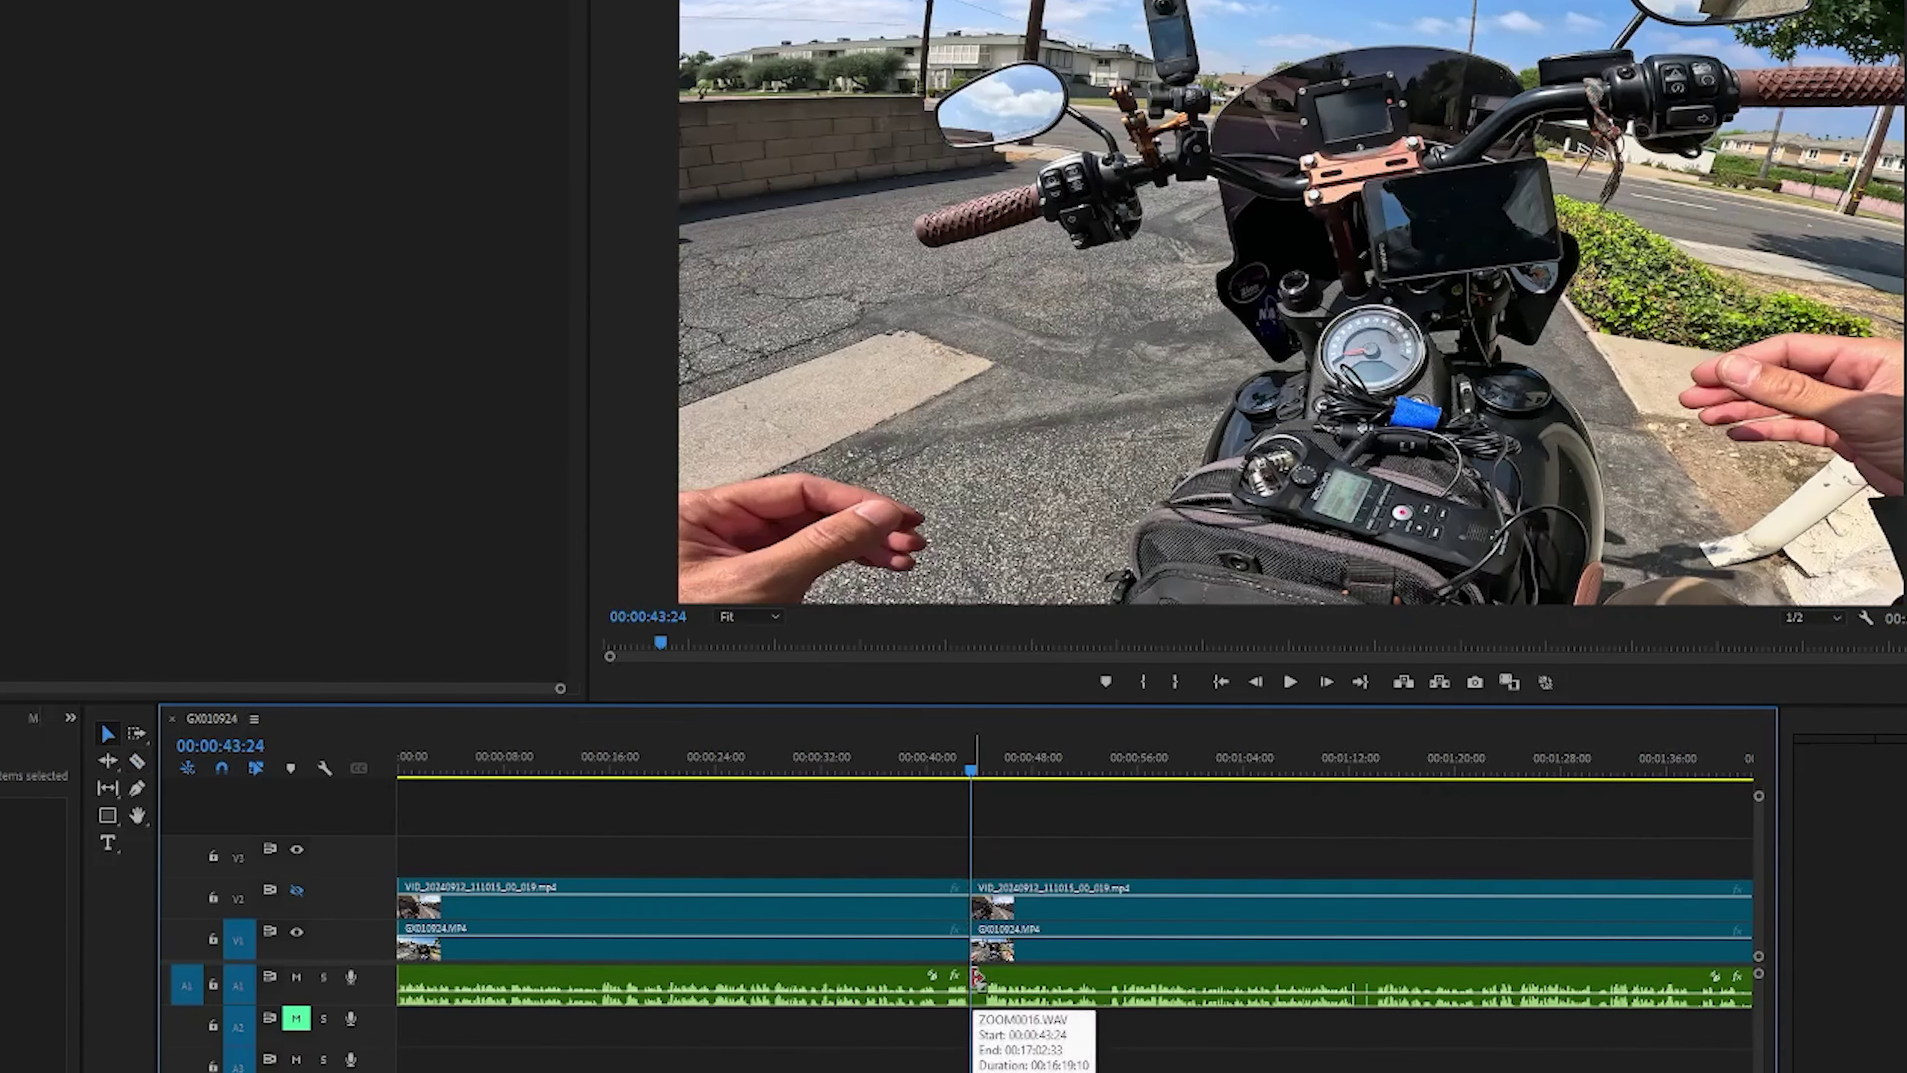
# Find the end of the unwanted passage and cut both camera clips and the external audio at 00:00:54:46.
pyautogui.press('space')
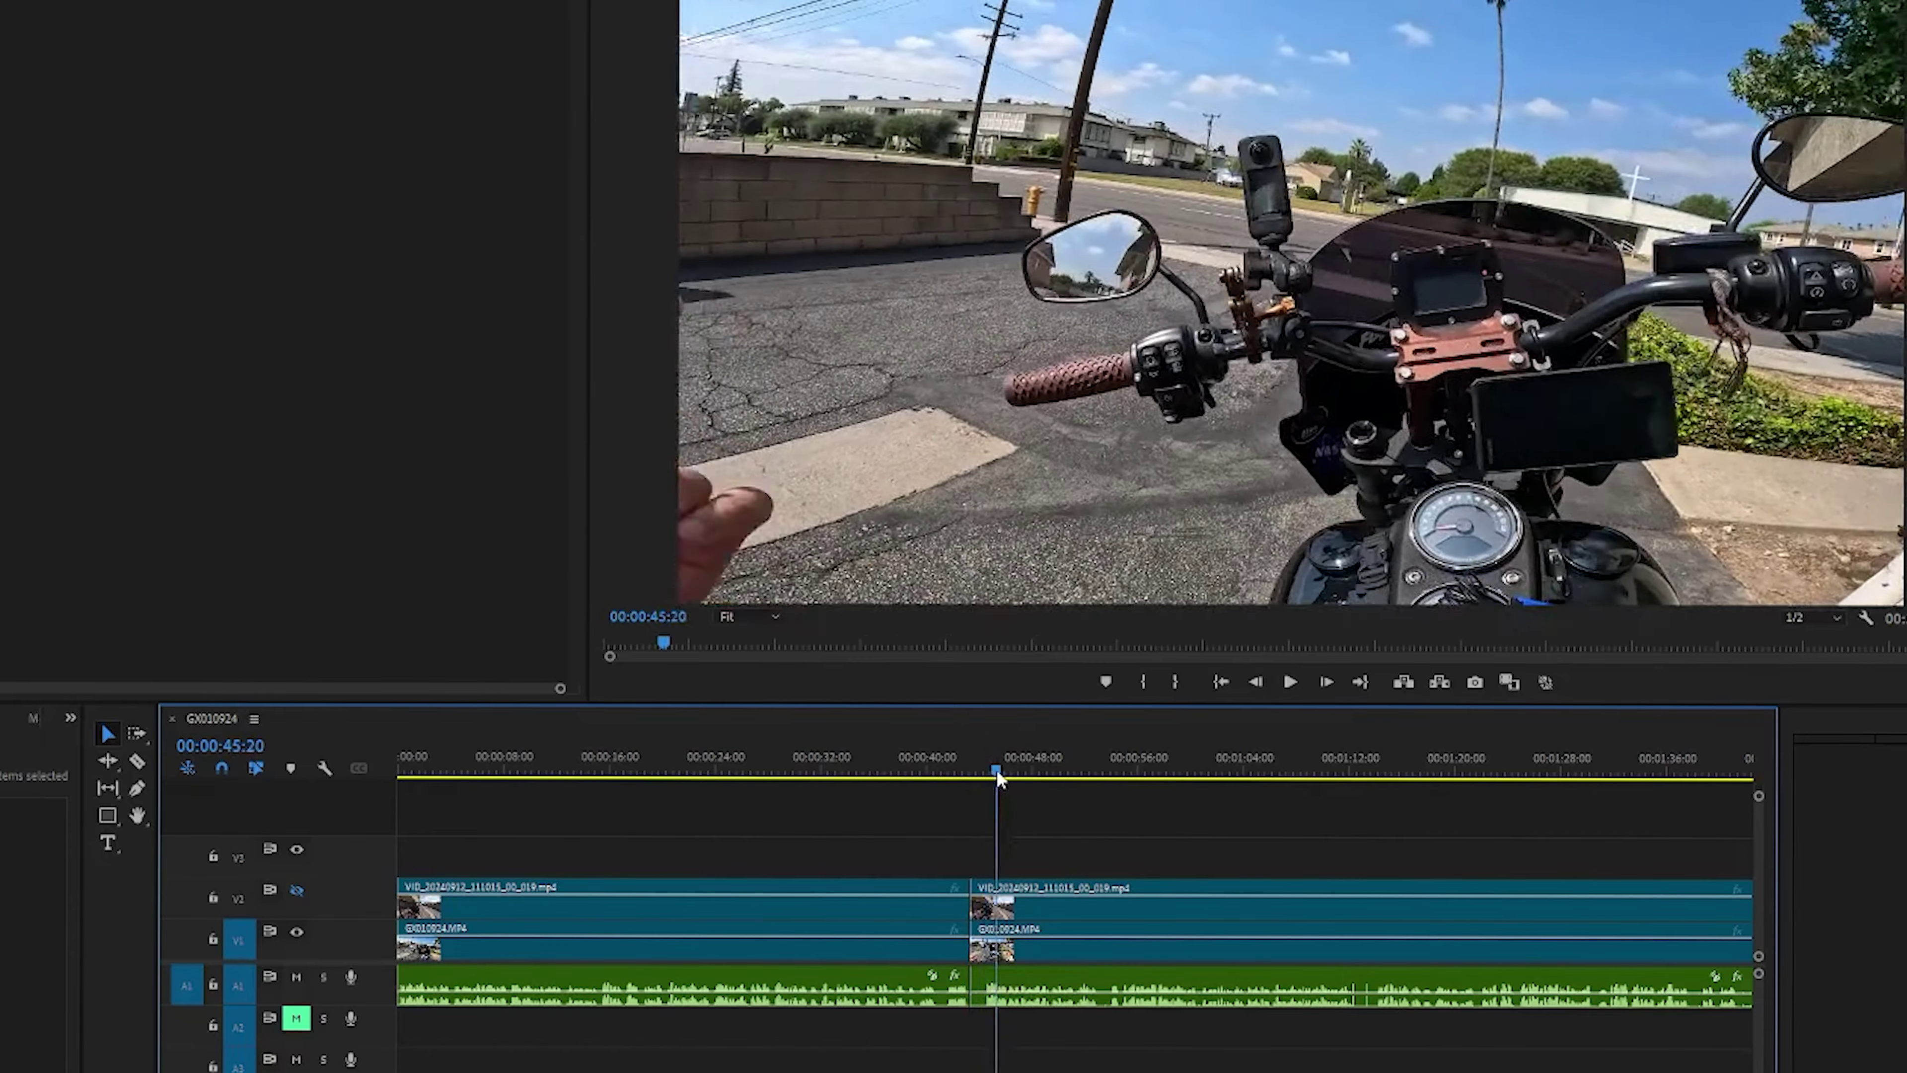
pyautogui.moveTo(1011, 773); pyautogui.dragTo(1134, 775)
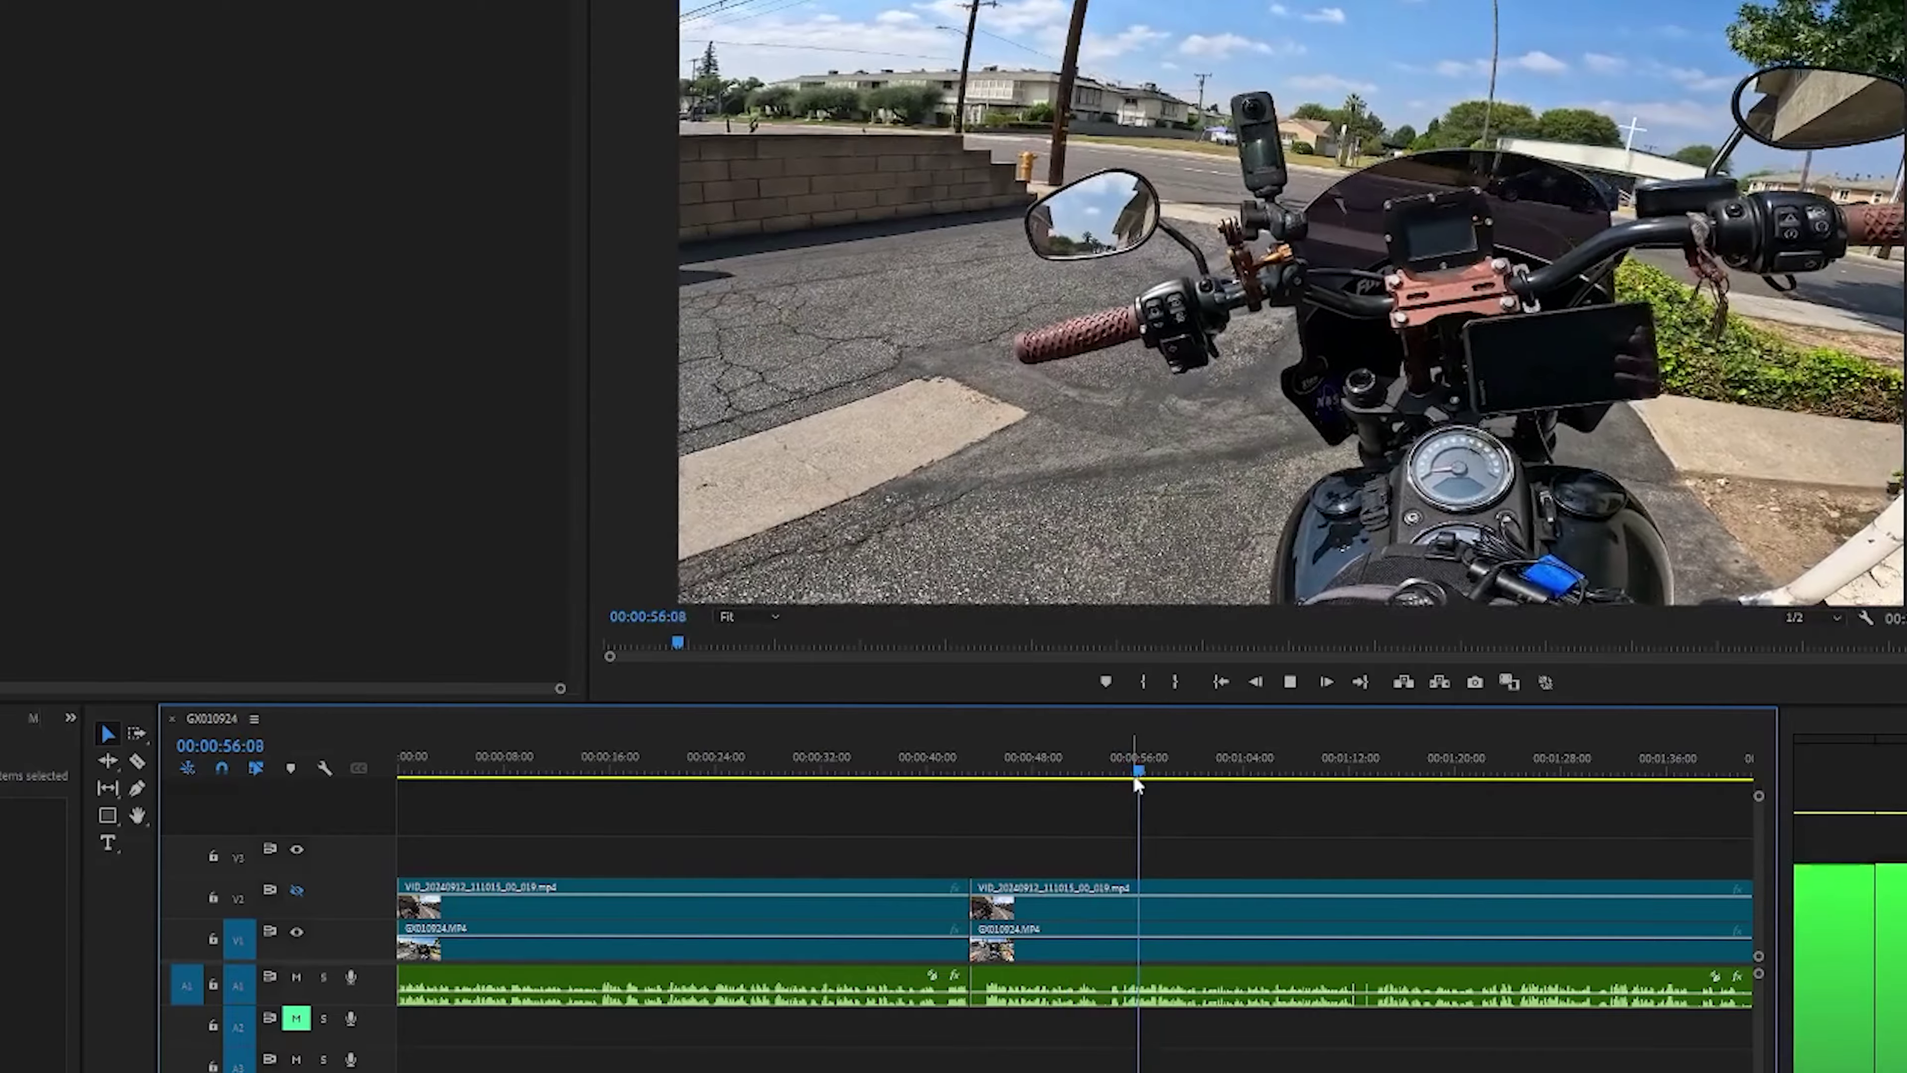
pyautogui.hscroll(3, 1132, 772)
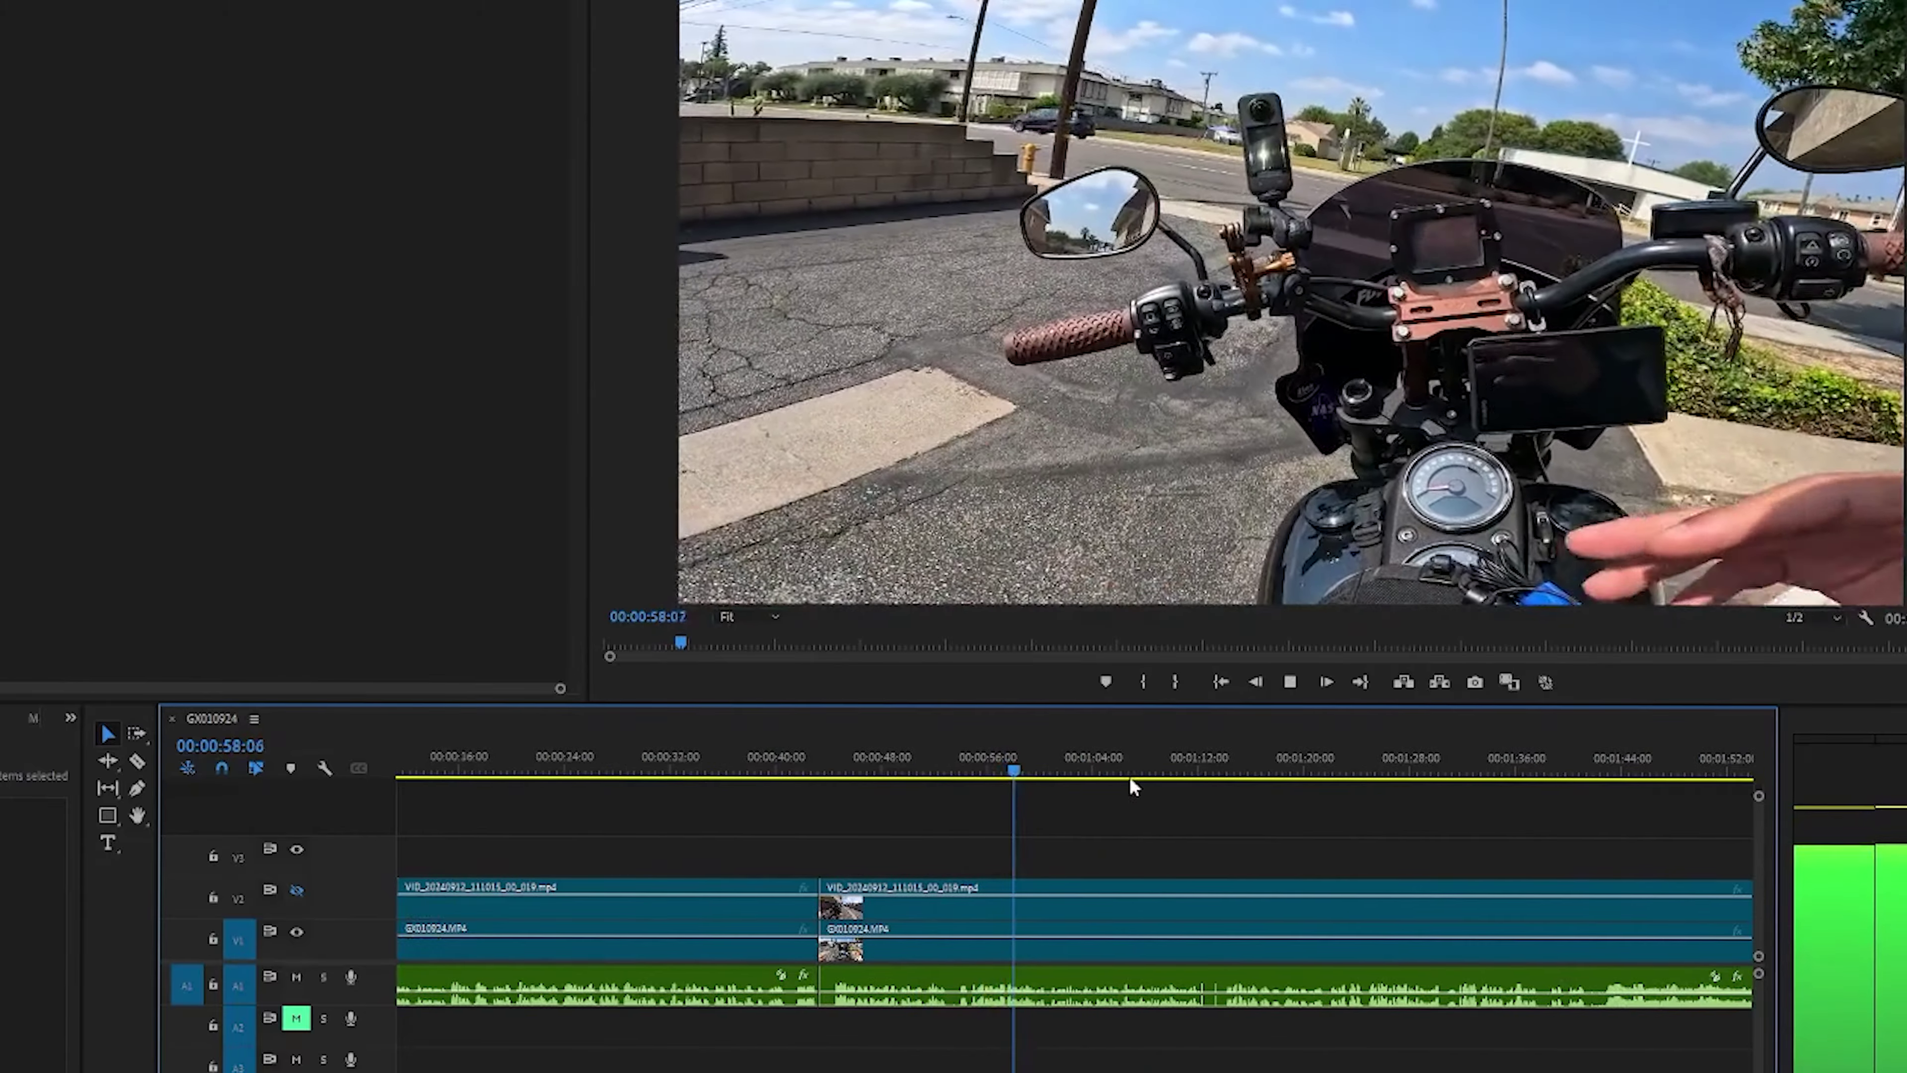
pyautogui.moveTo(1027, 770); pyautogui.dragTo(967, 775)
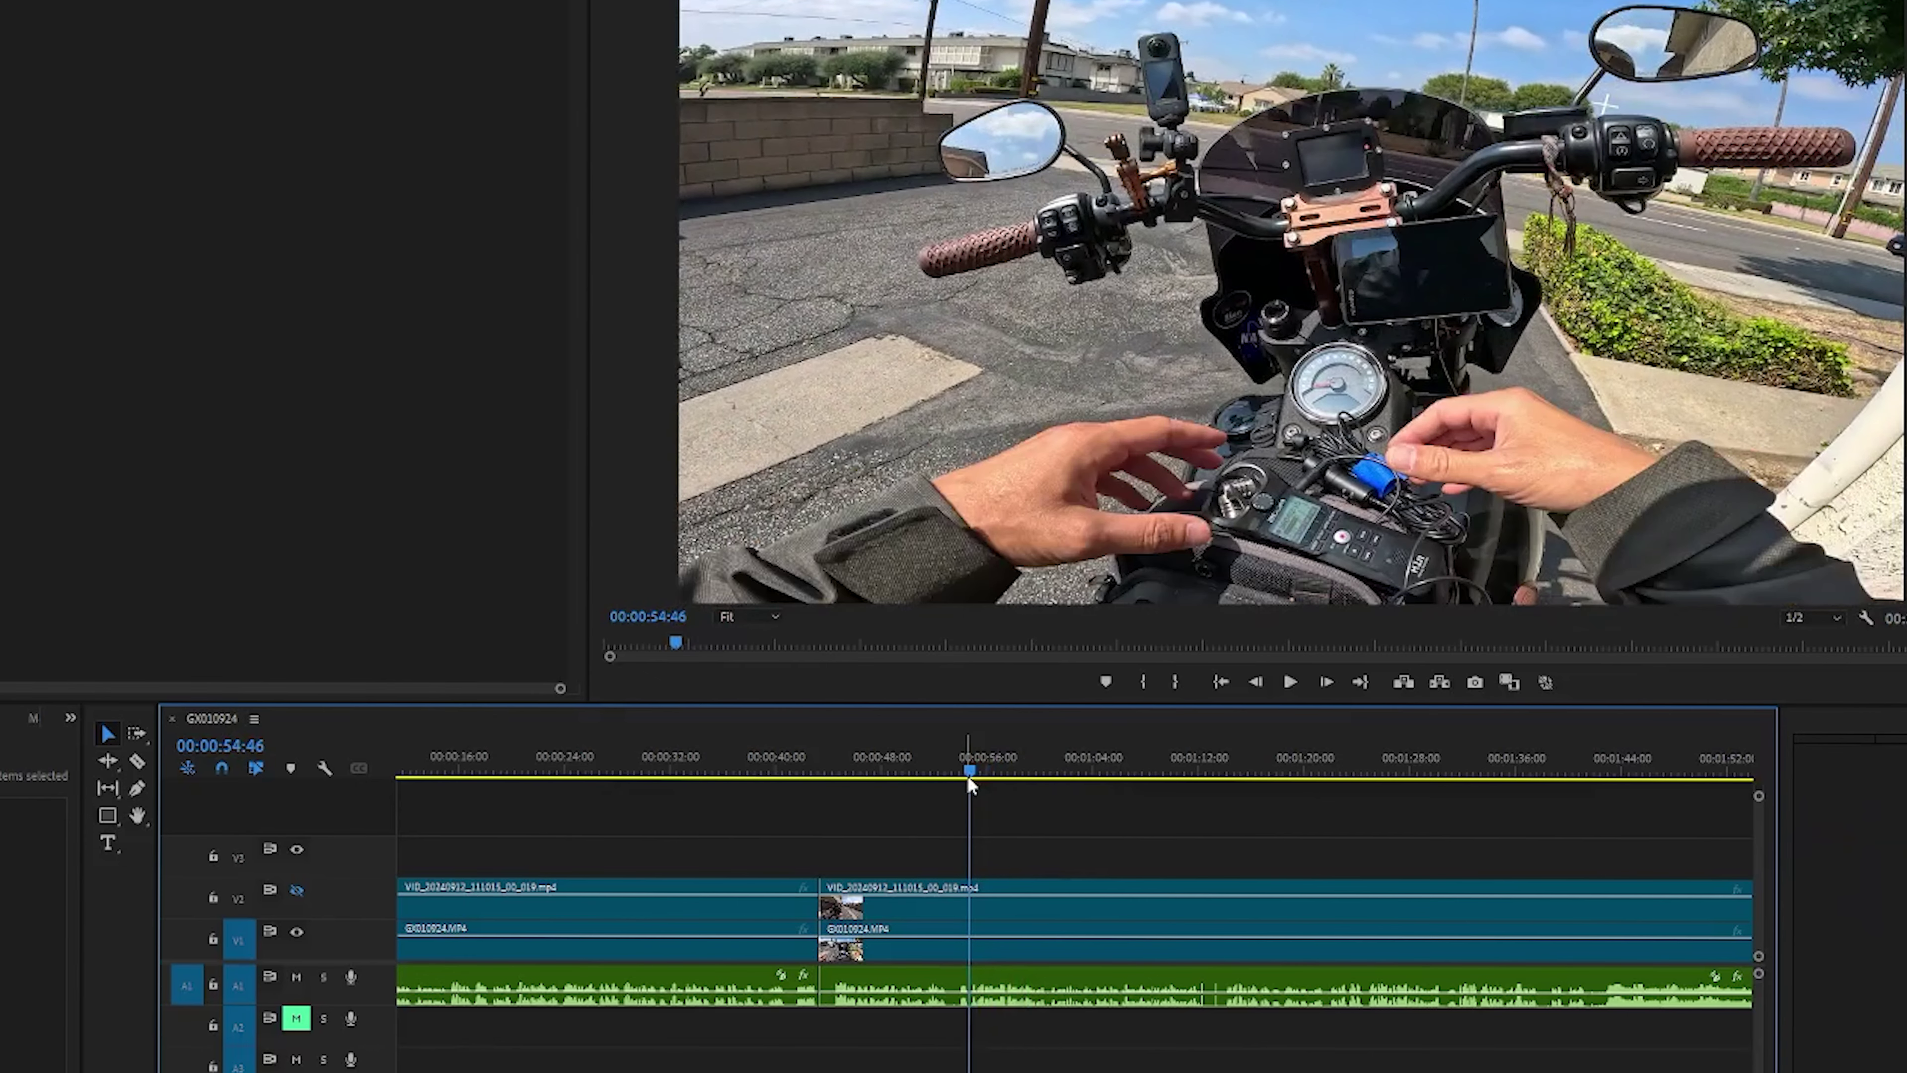
pyautogui.press('c')
pyautogui.click(970, 903)
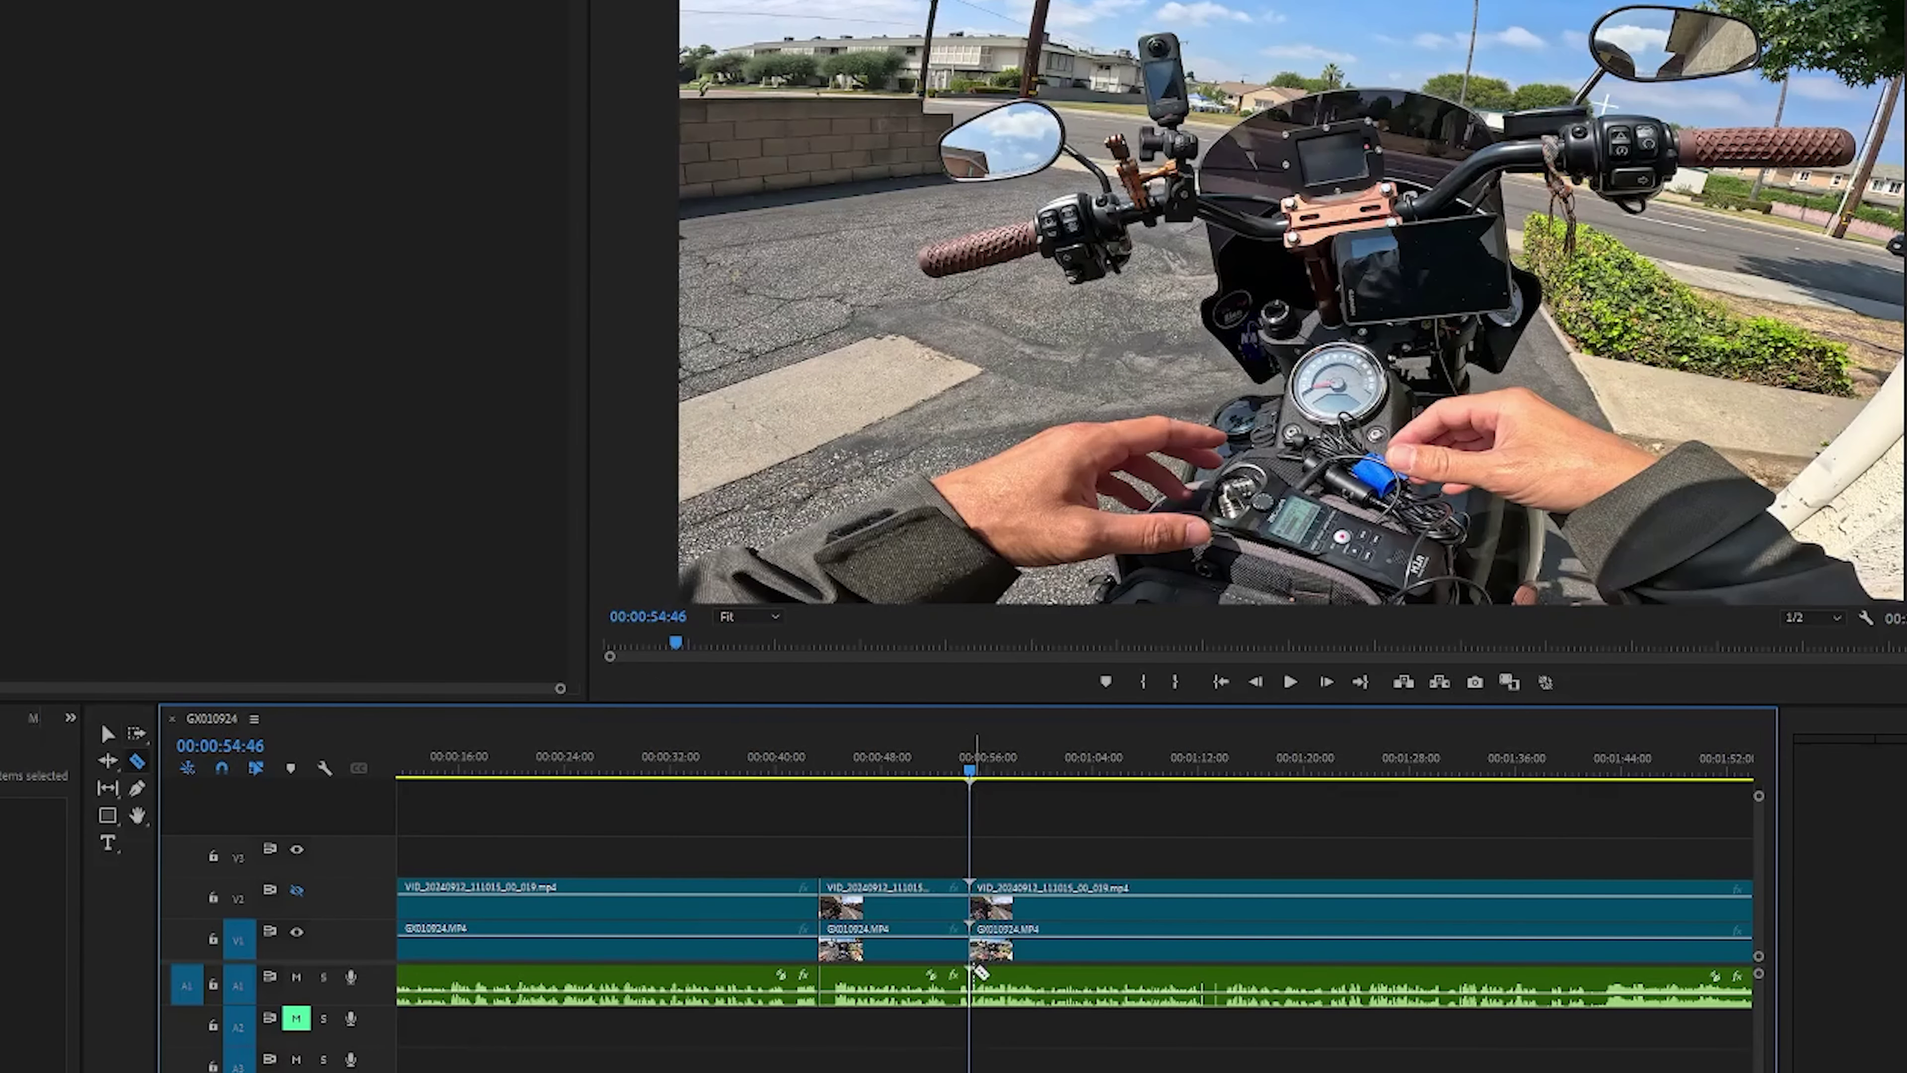
pyautogui.press('v')
# Delete the section between the two cuts on all three tracks and move the remaining clips back to close the gap.
pyautogui.click(901, 909)
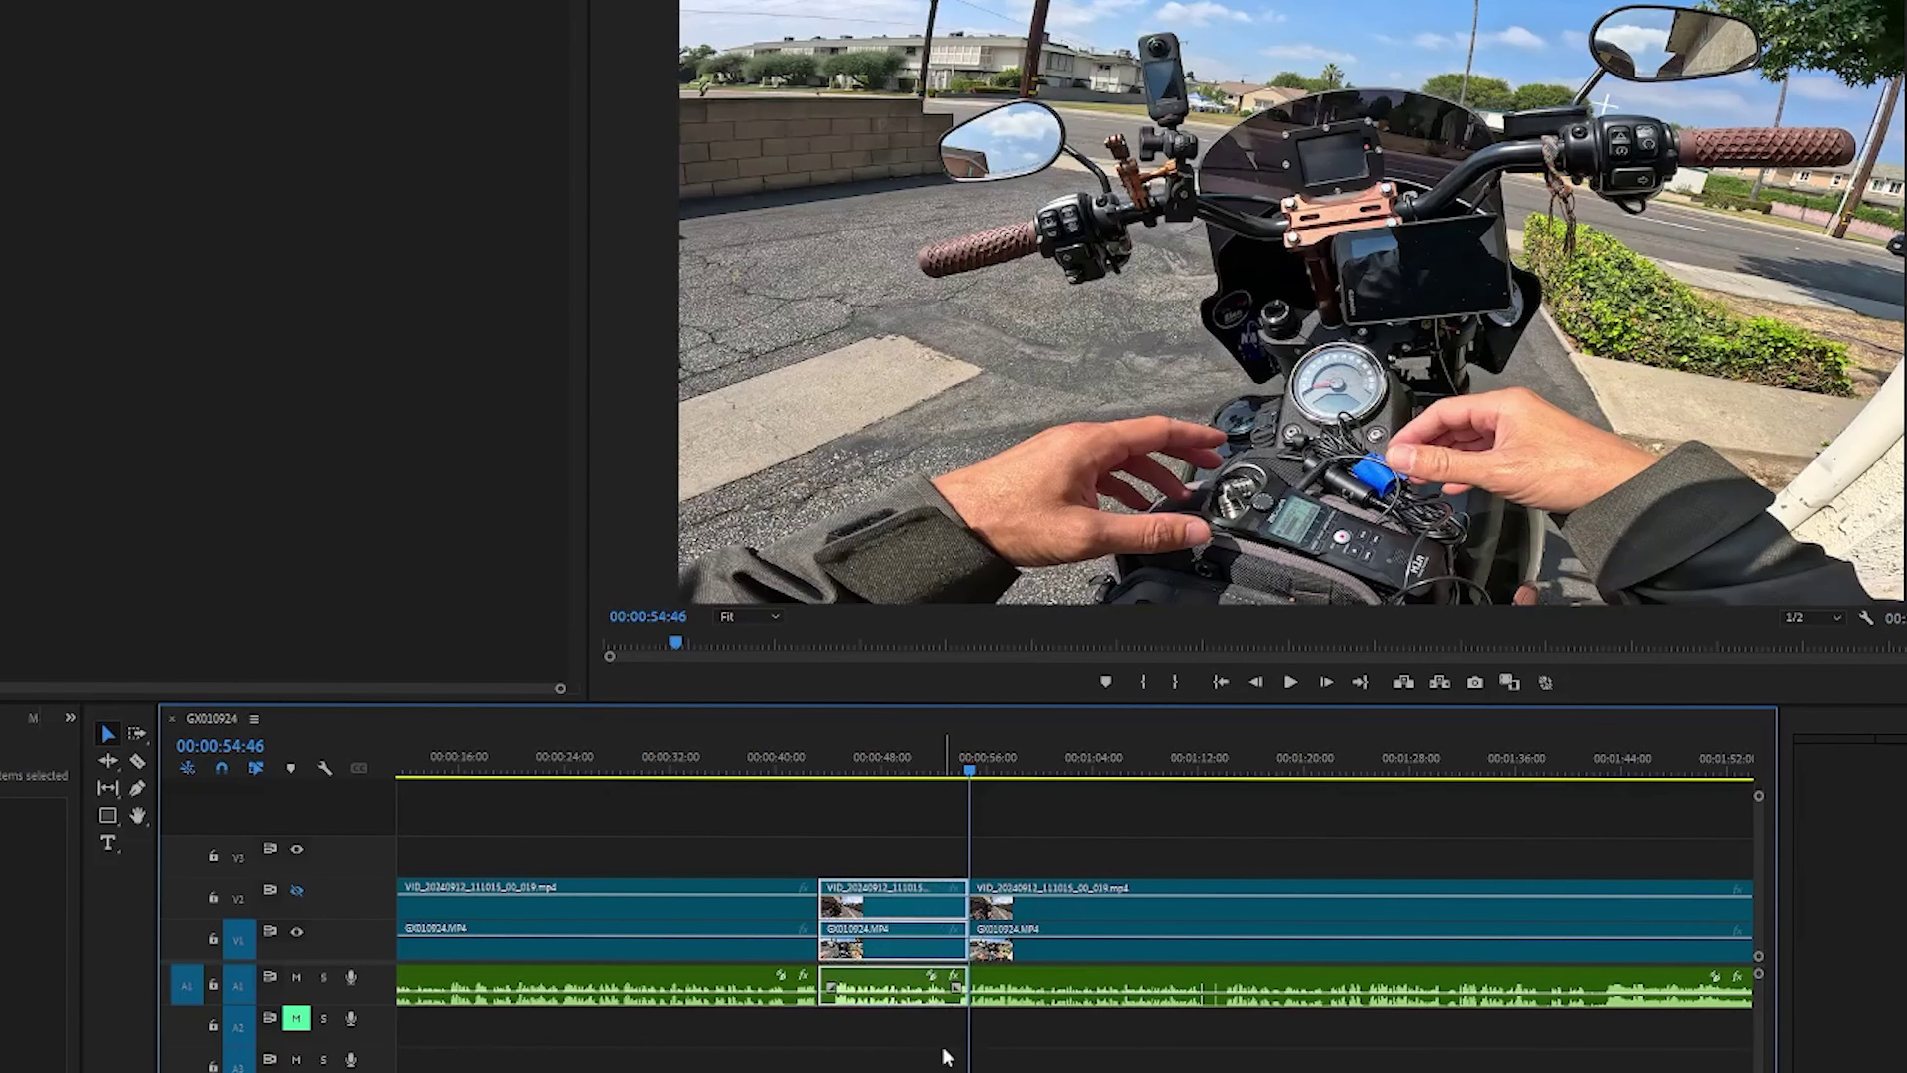
pyautogui.press('Delete')
pyautogui.moveTo(1092, 854); pyautogui.dragTo(1138, 1042)
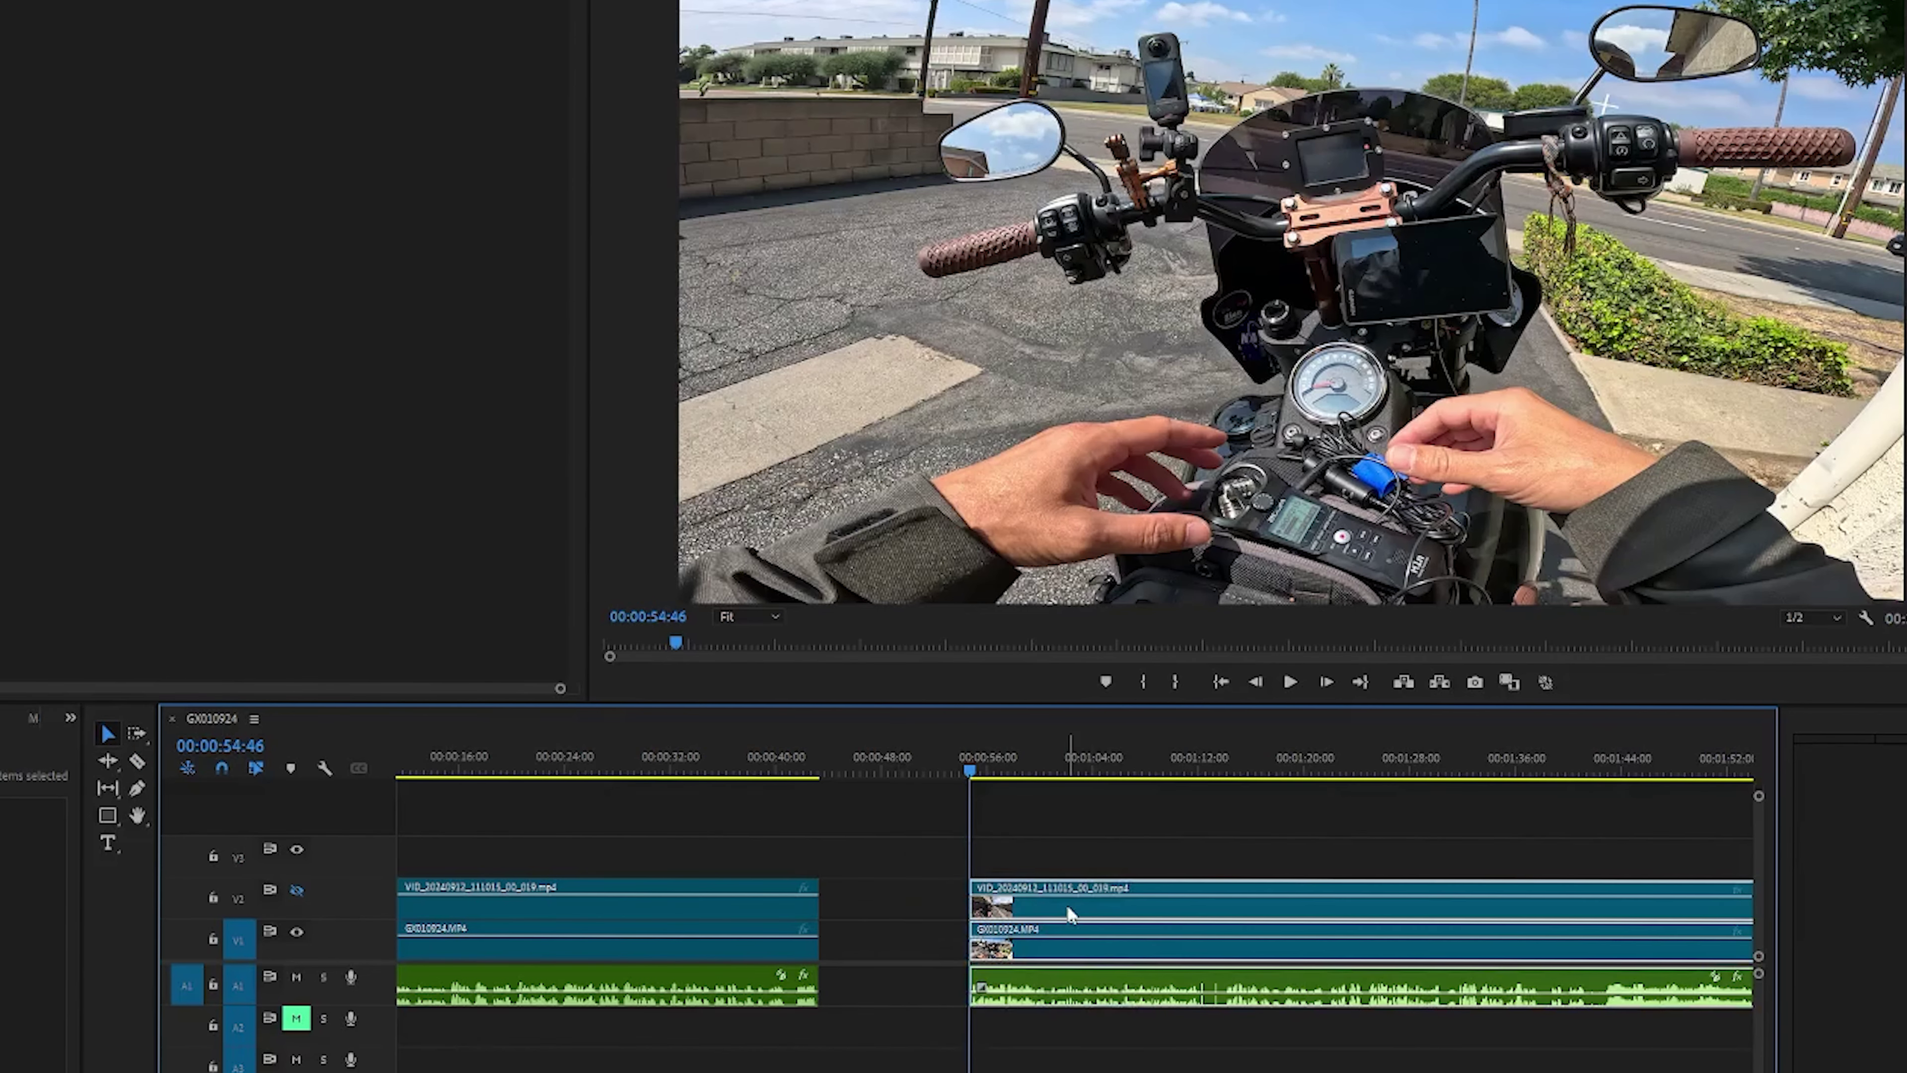
pyautogui.moveTo(1061, 911); pyautogui.dragTo(922, 905)
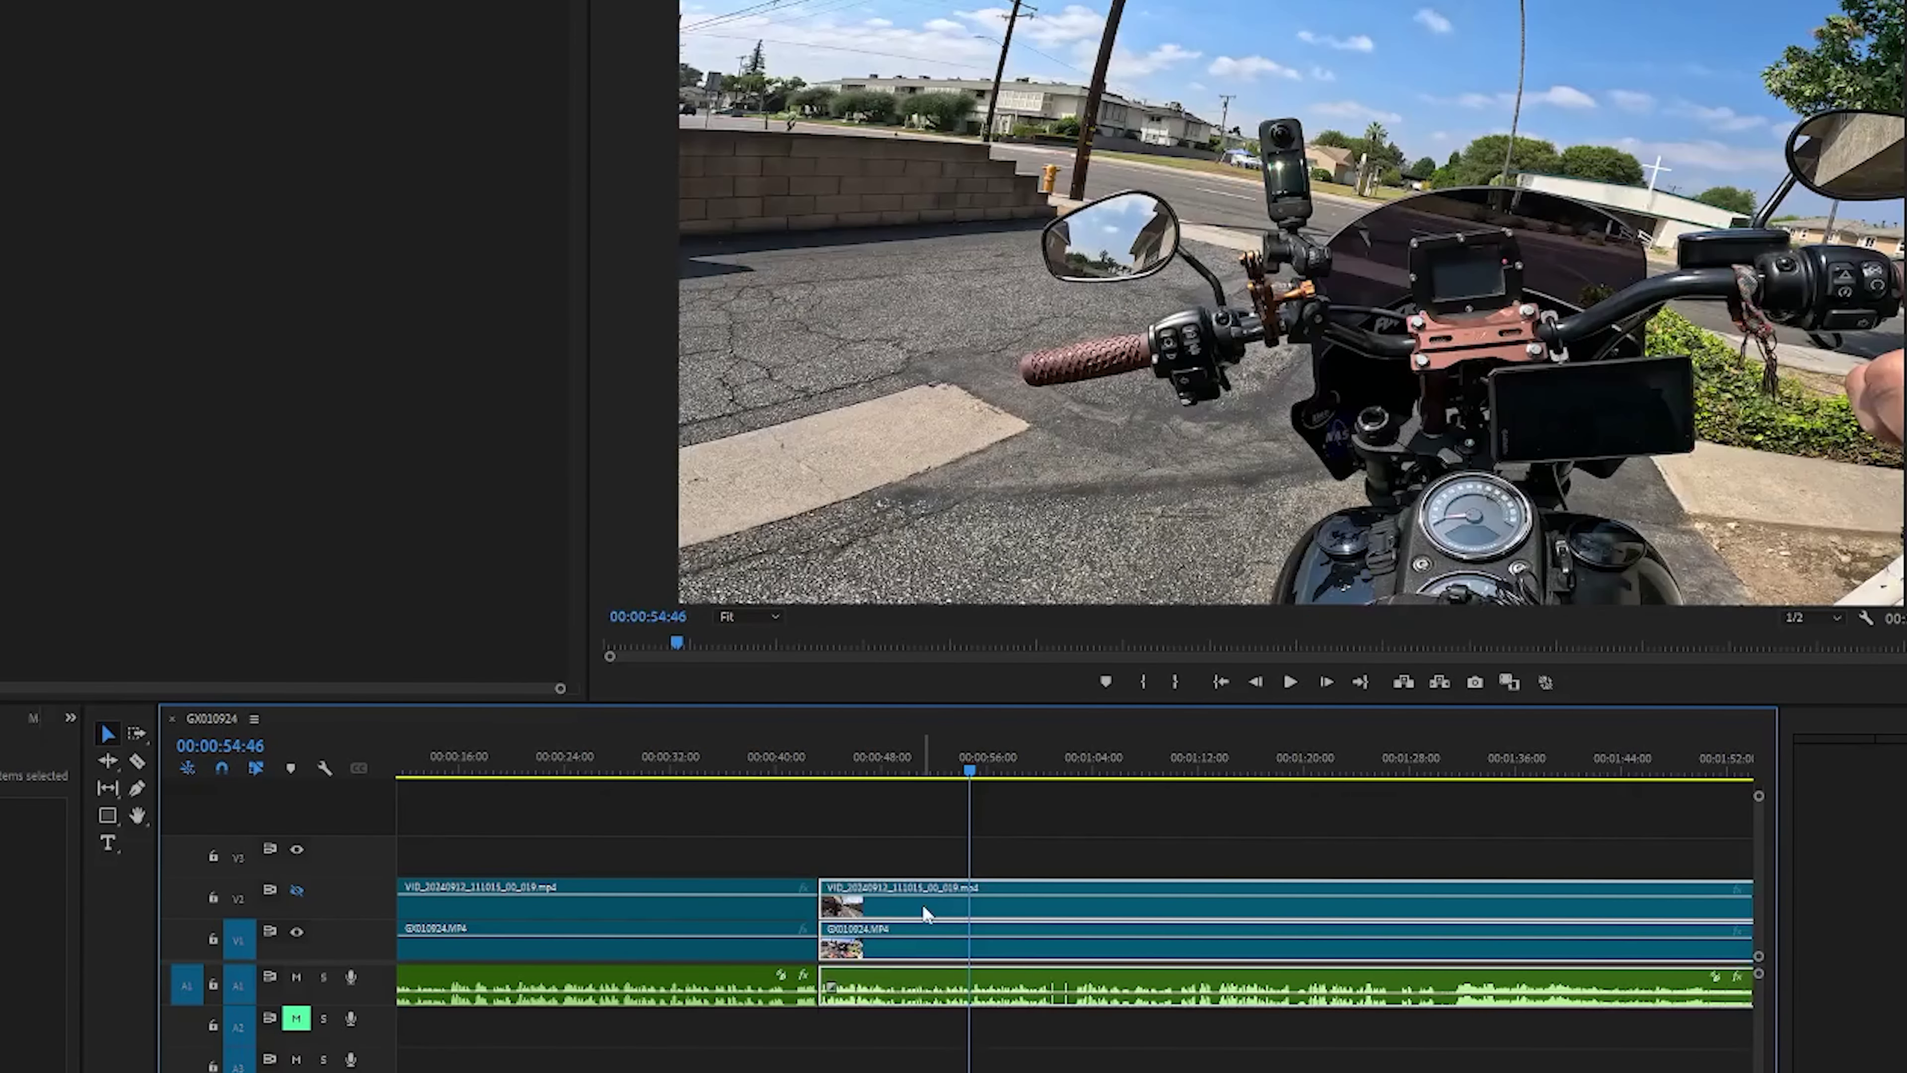
# Play the sequence across the join at 00:00:43:24 to review the jump cut.
pyautogui.click(787, 768)
pyautogui.click(808, 769)
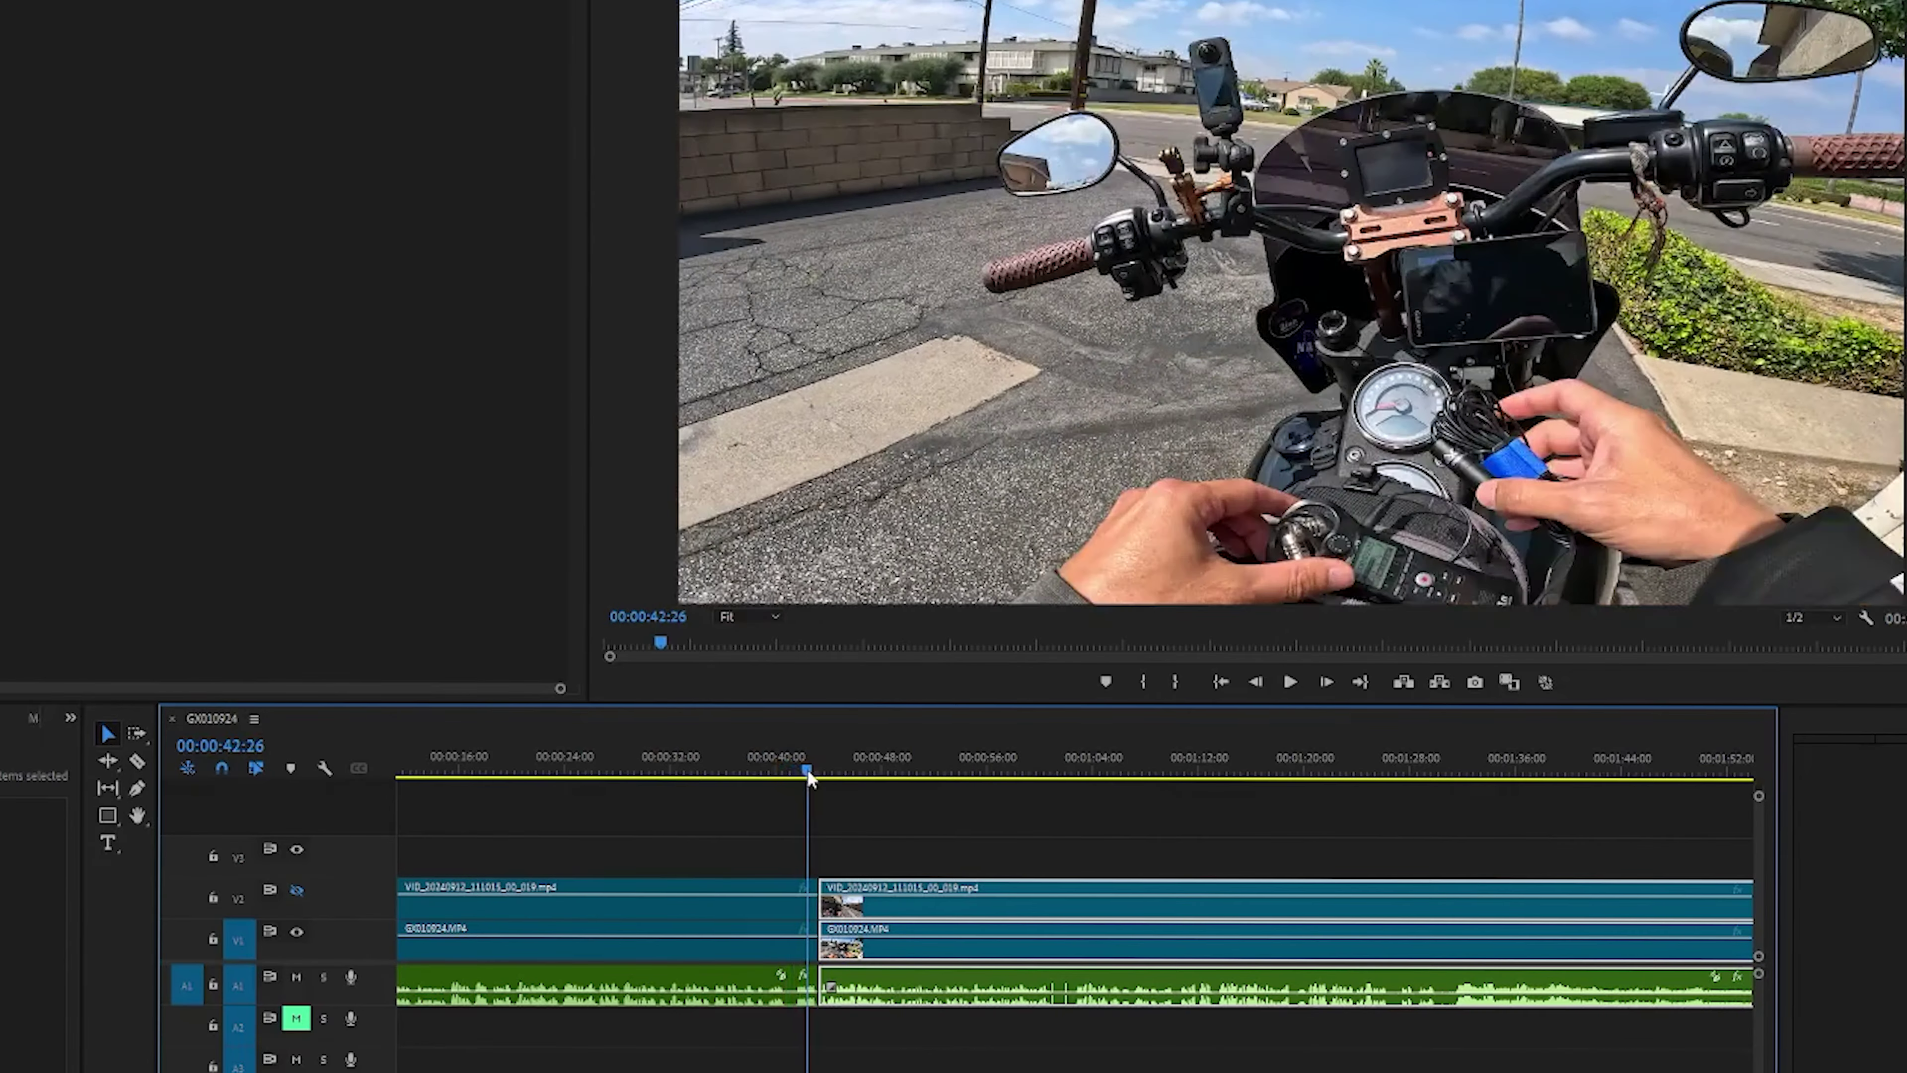
pyautogui.press('space')
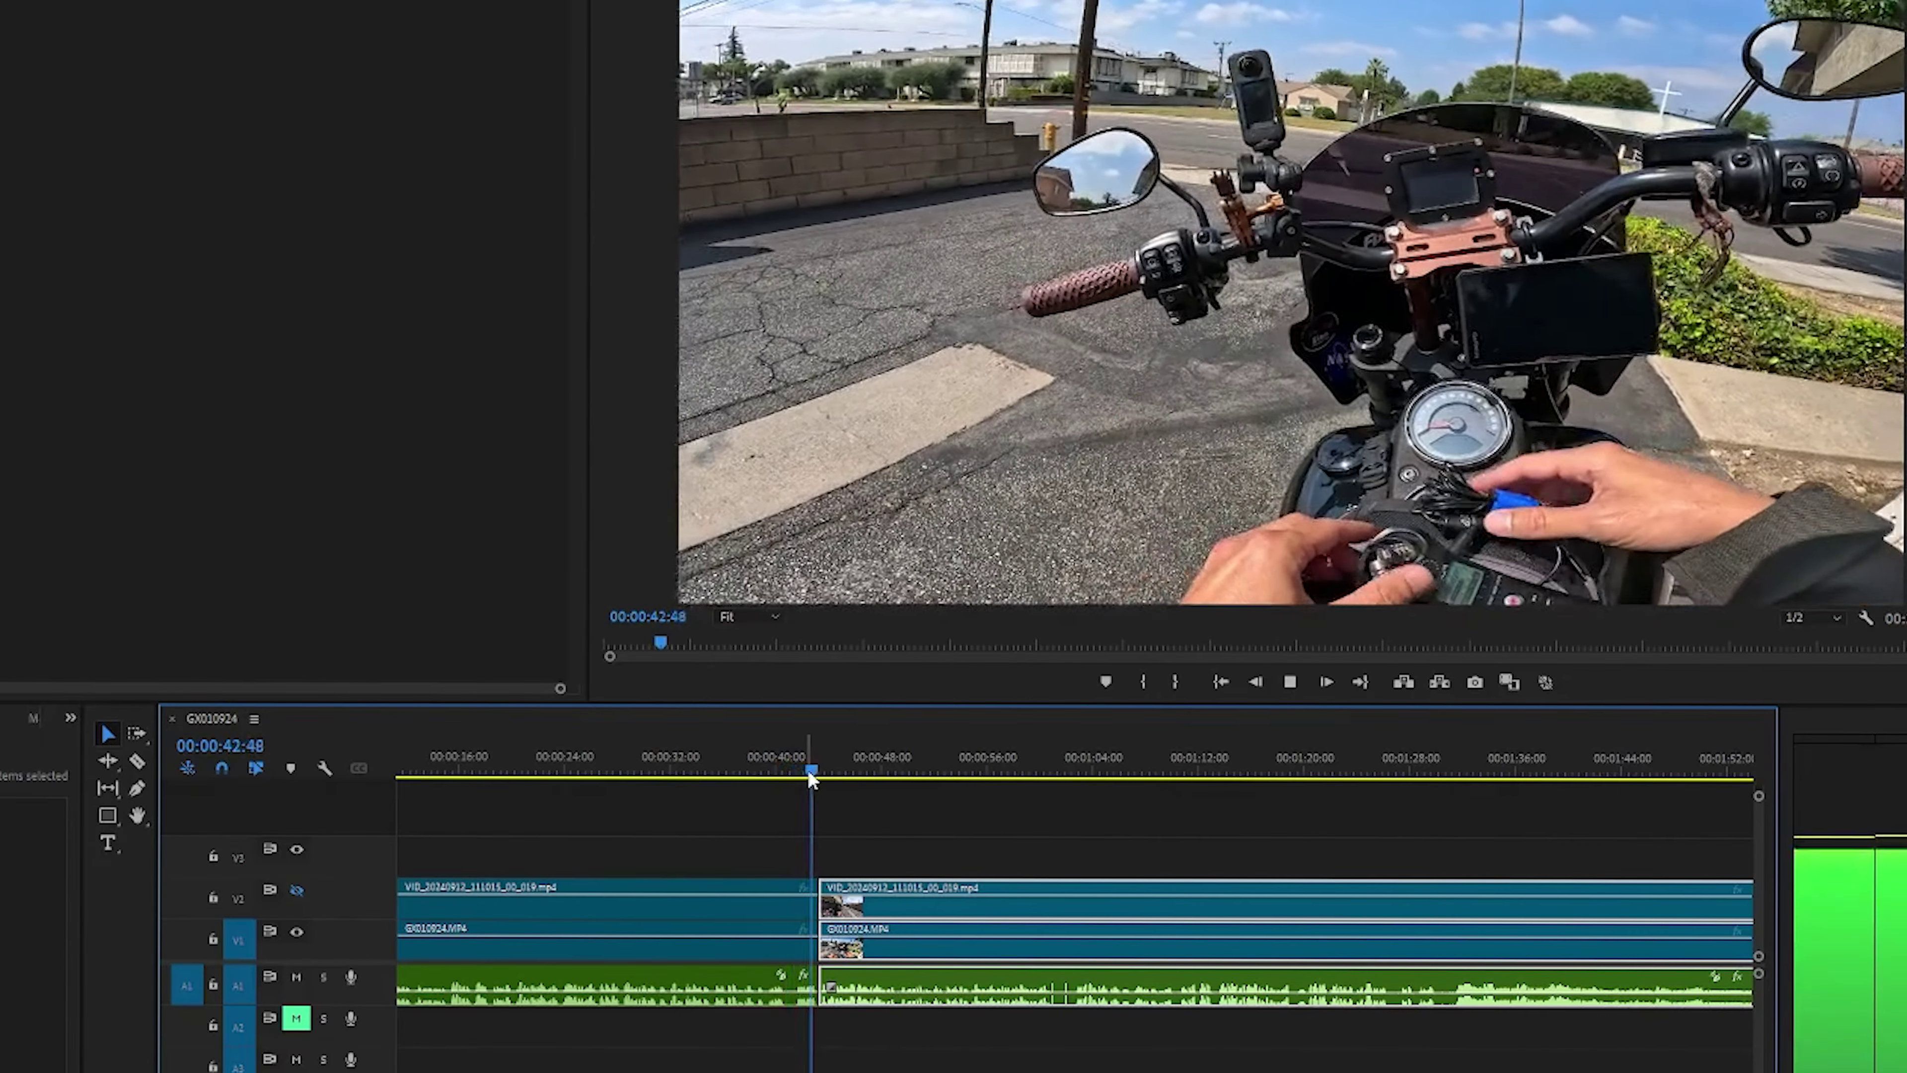
pyautogui.press('space')
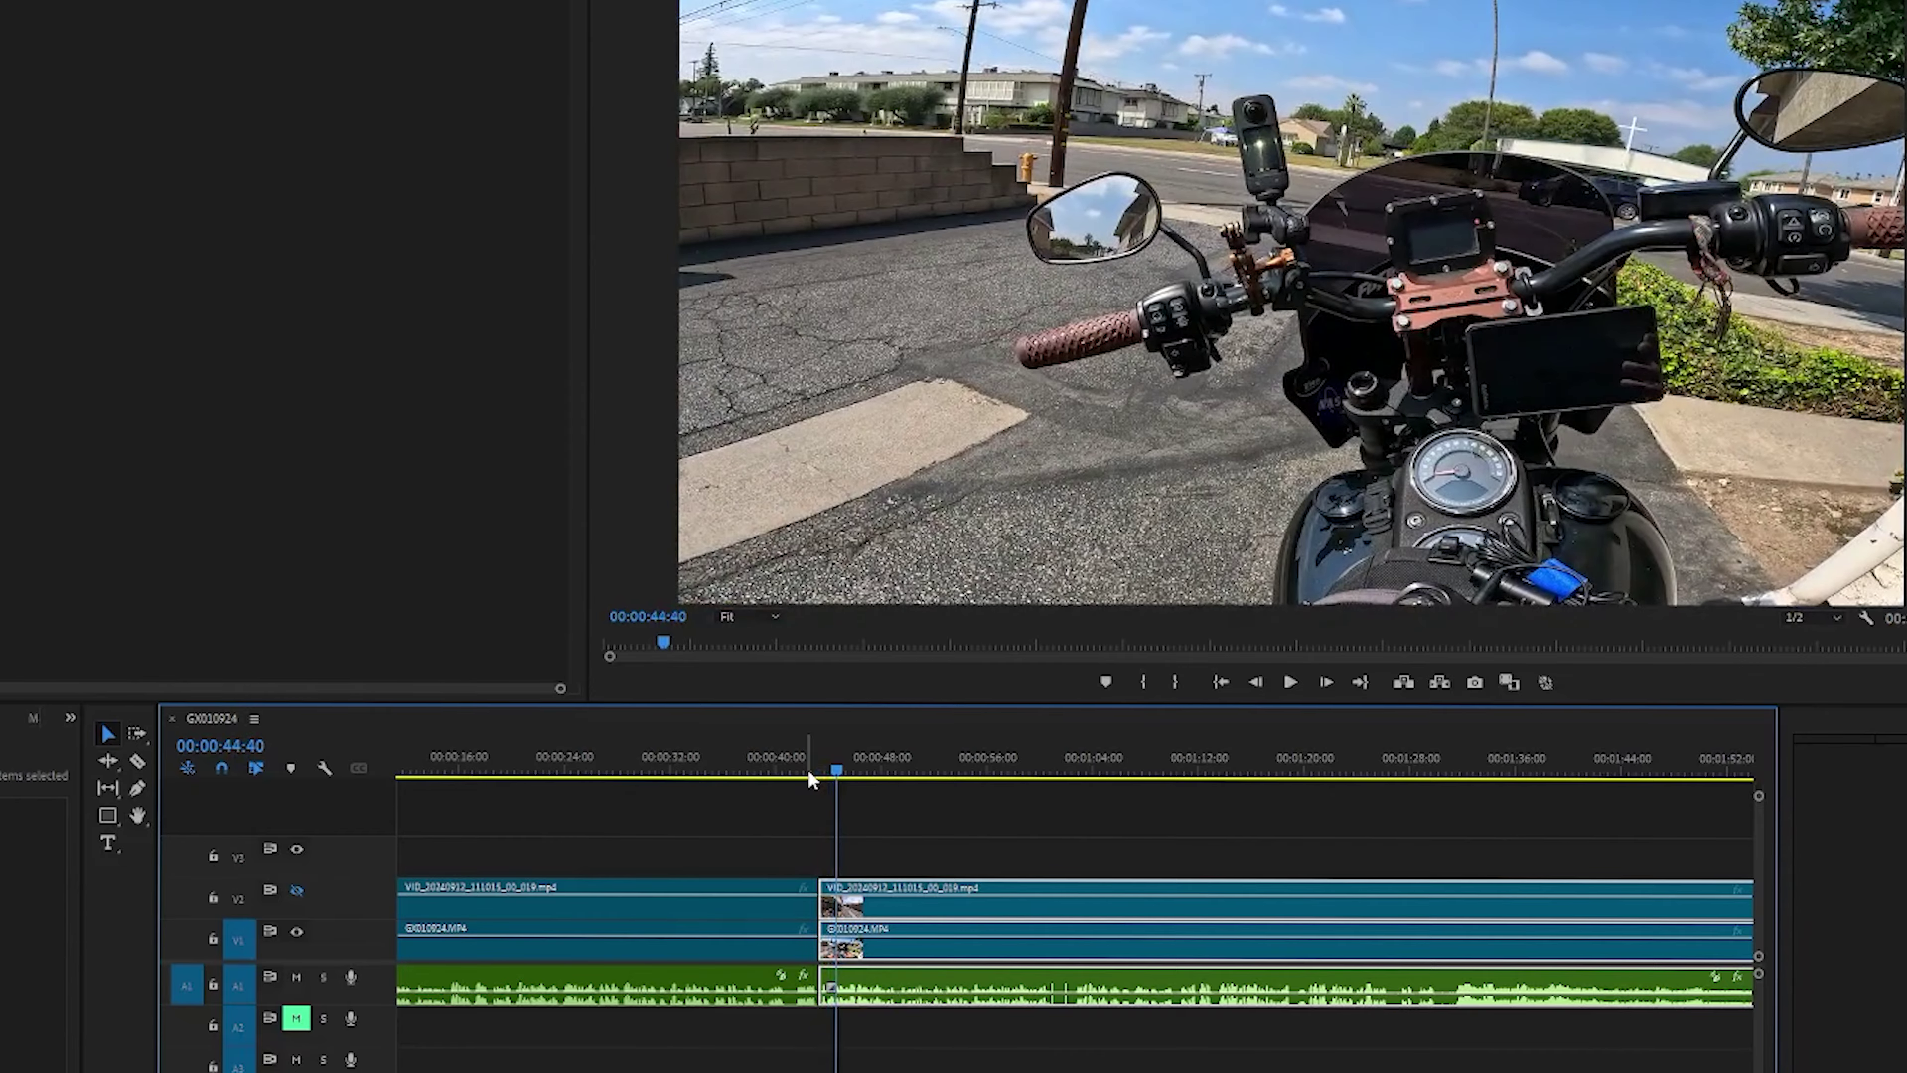
pyautogui.moveTo(834, 769); pyautogui.dragTo(799, 770)
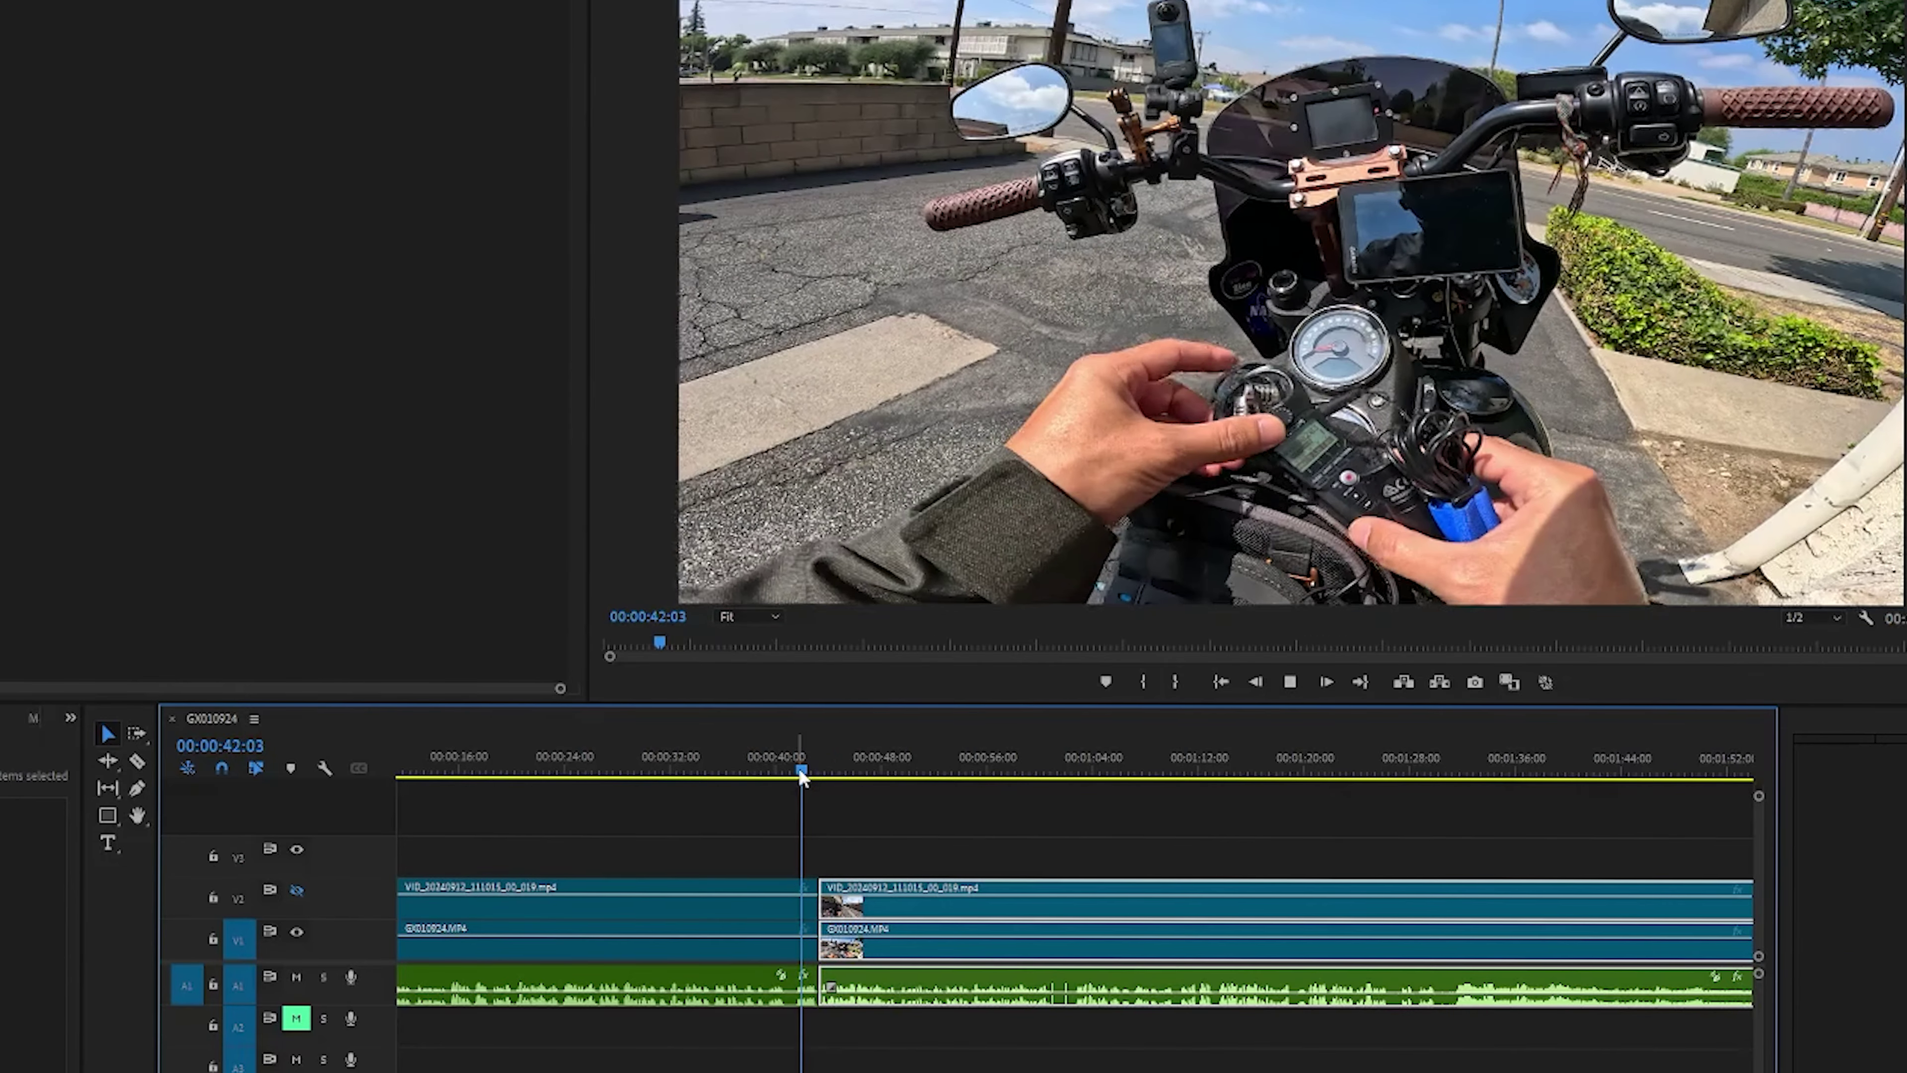
pyautogui.press('space')
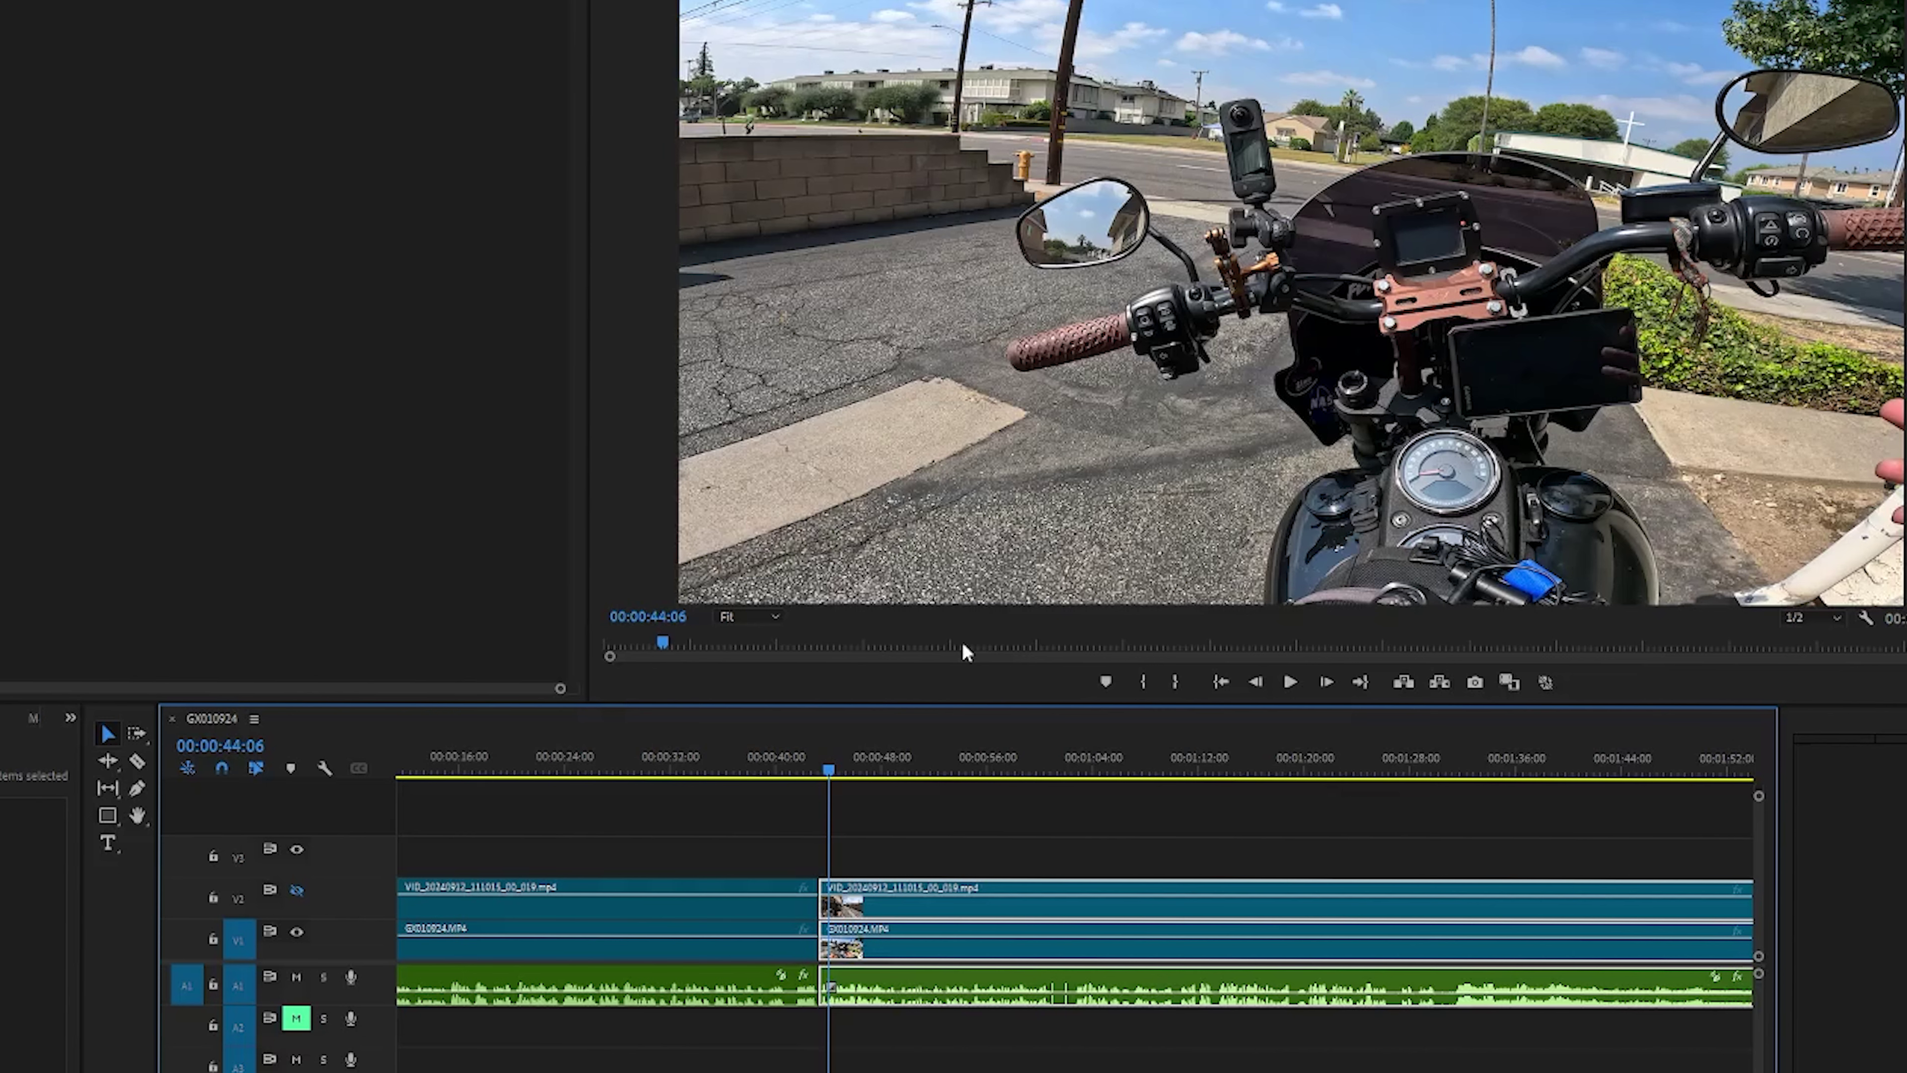
# Turn on output for track V2 and delete the Insta360 section before the cut at 00:00:43:24 to reveal the GoPro footage.
pyautogui.click(572, 753)
pyautogui.click(296, 890)
pyautogui.click(489, 899)
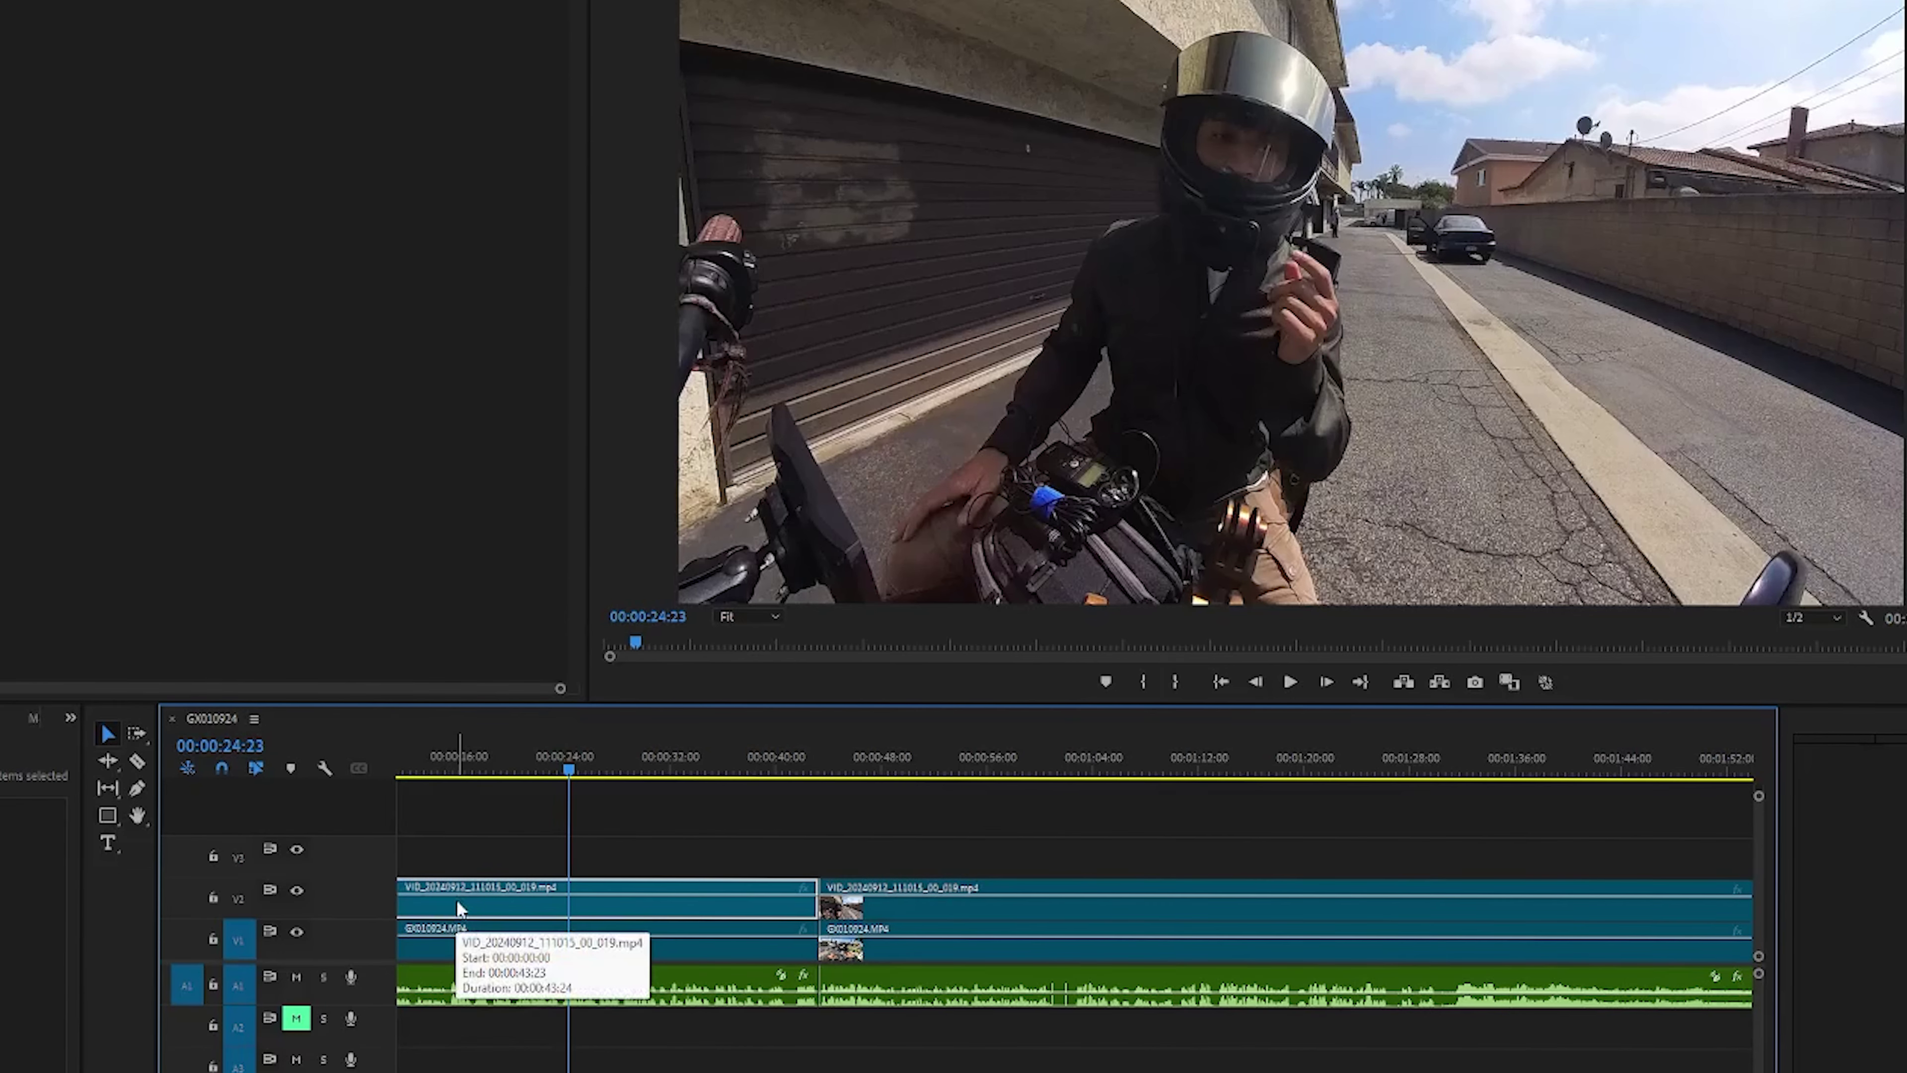
pyautogui.press('Delete')
# Play the sequence across the switch from GoPro to Insta360 footage to review the angle change and locate a pause.
pyautogui.moveTo(562, 765); pyautogui.dragTo(761, 802)
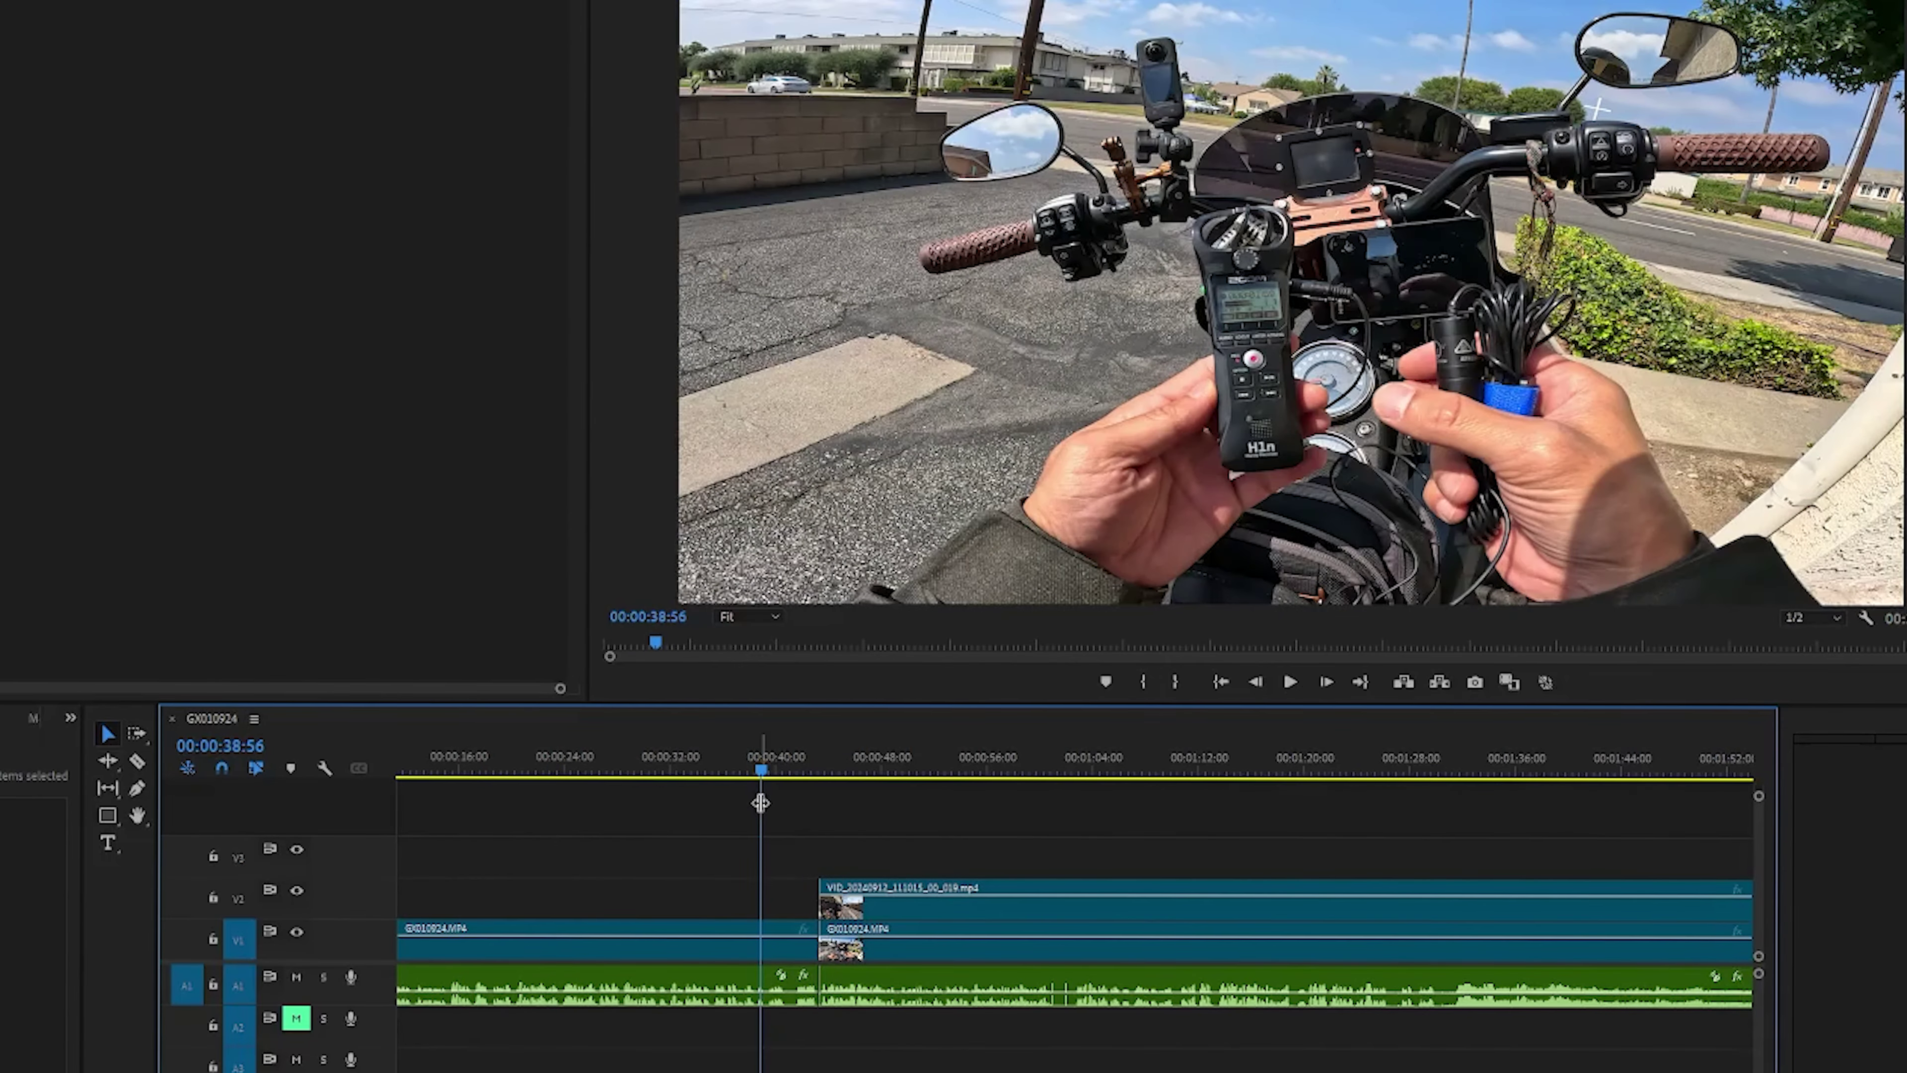
pyautogui.press('space')
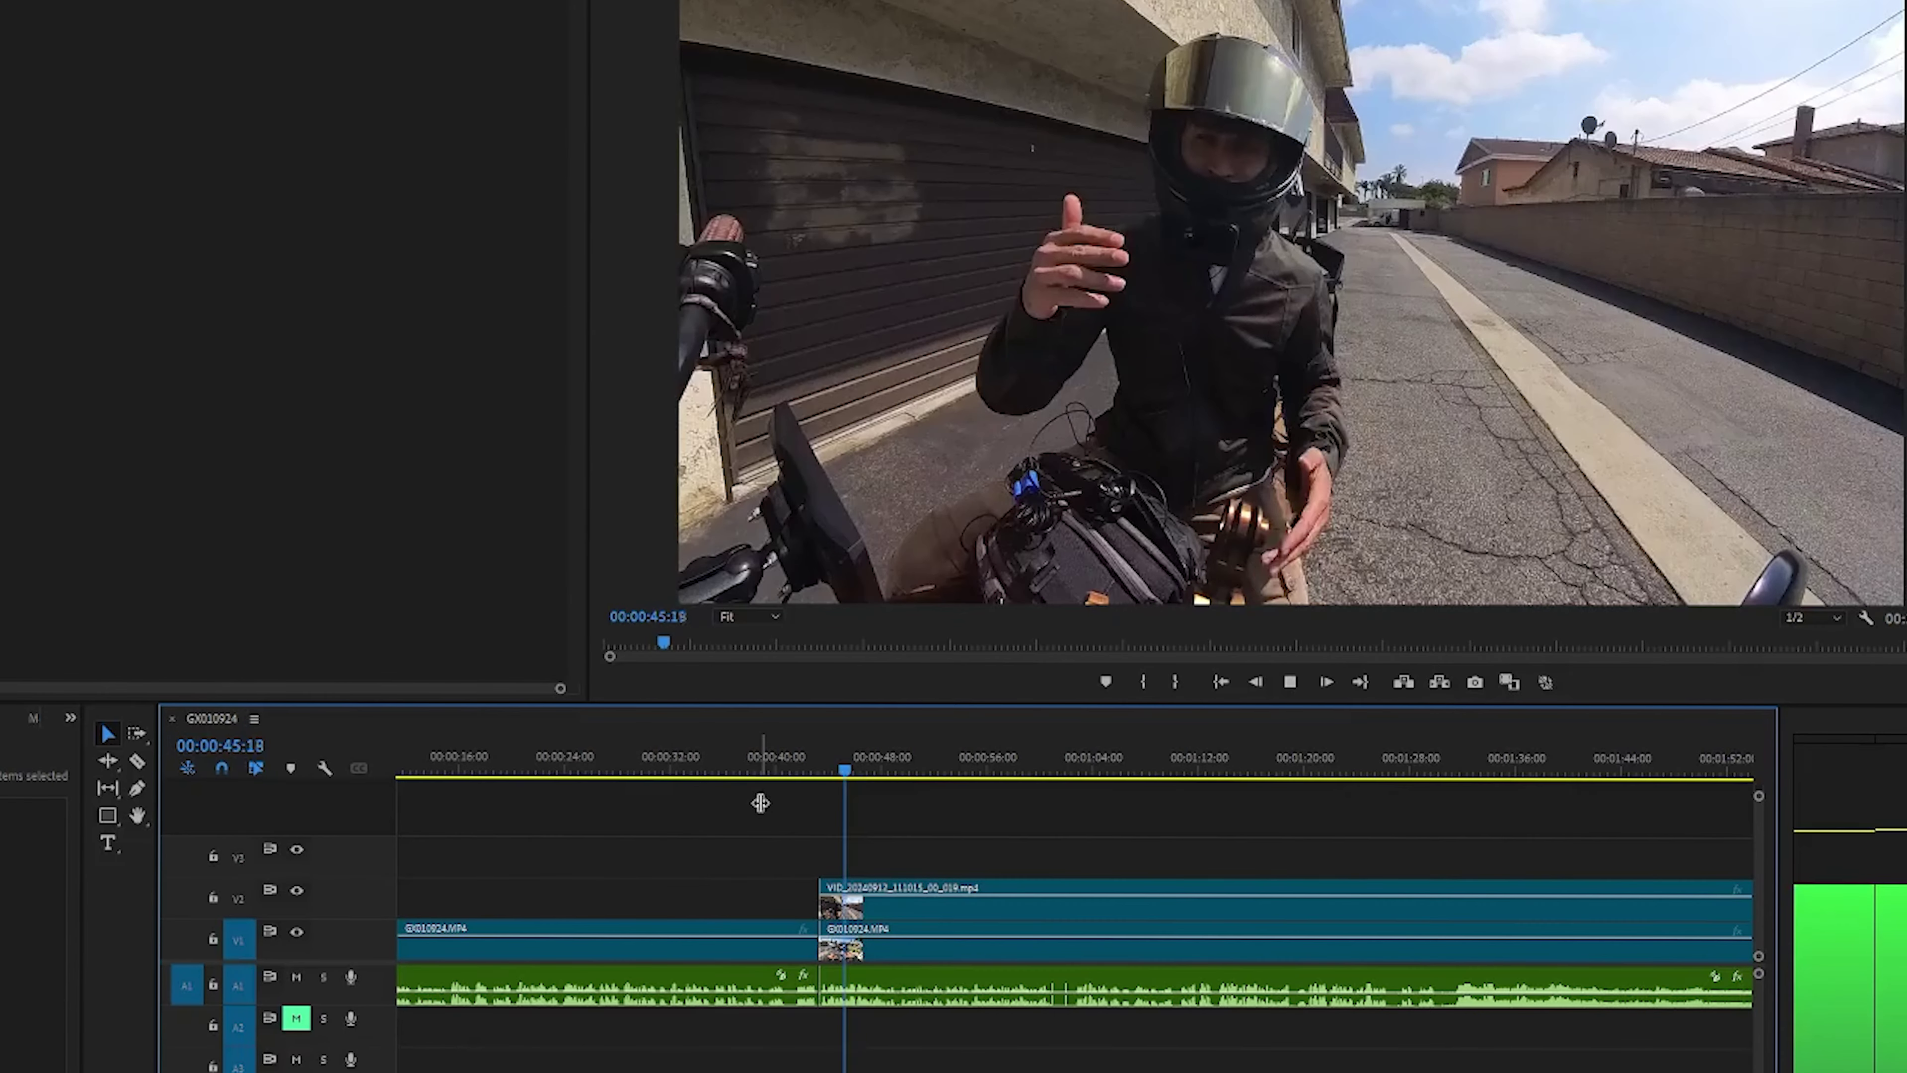
pyautogui.press('space')
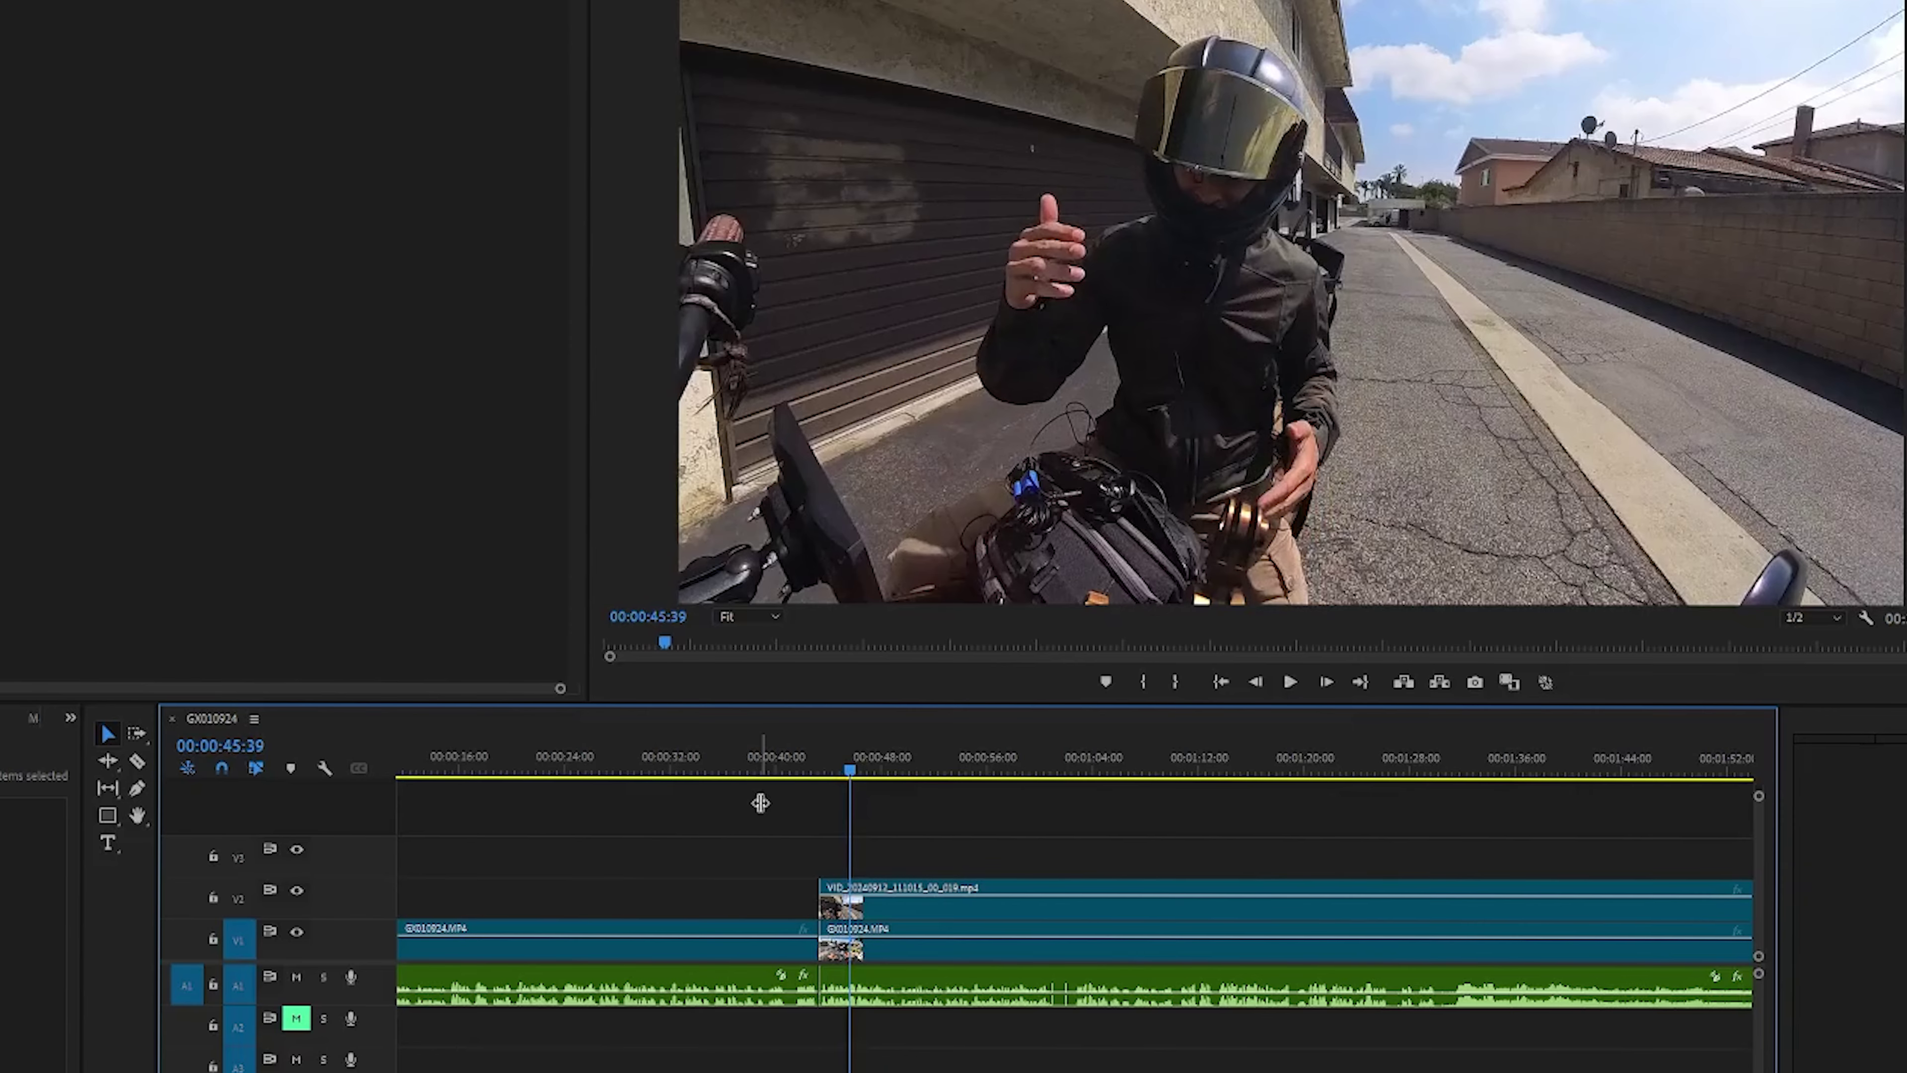
pyautogui.press('=')
pyautogui.click(1016, 751)
pyautogui.press('space')
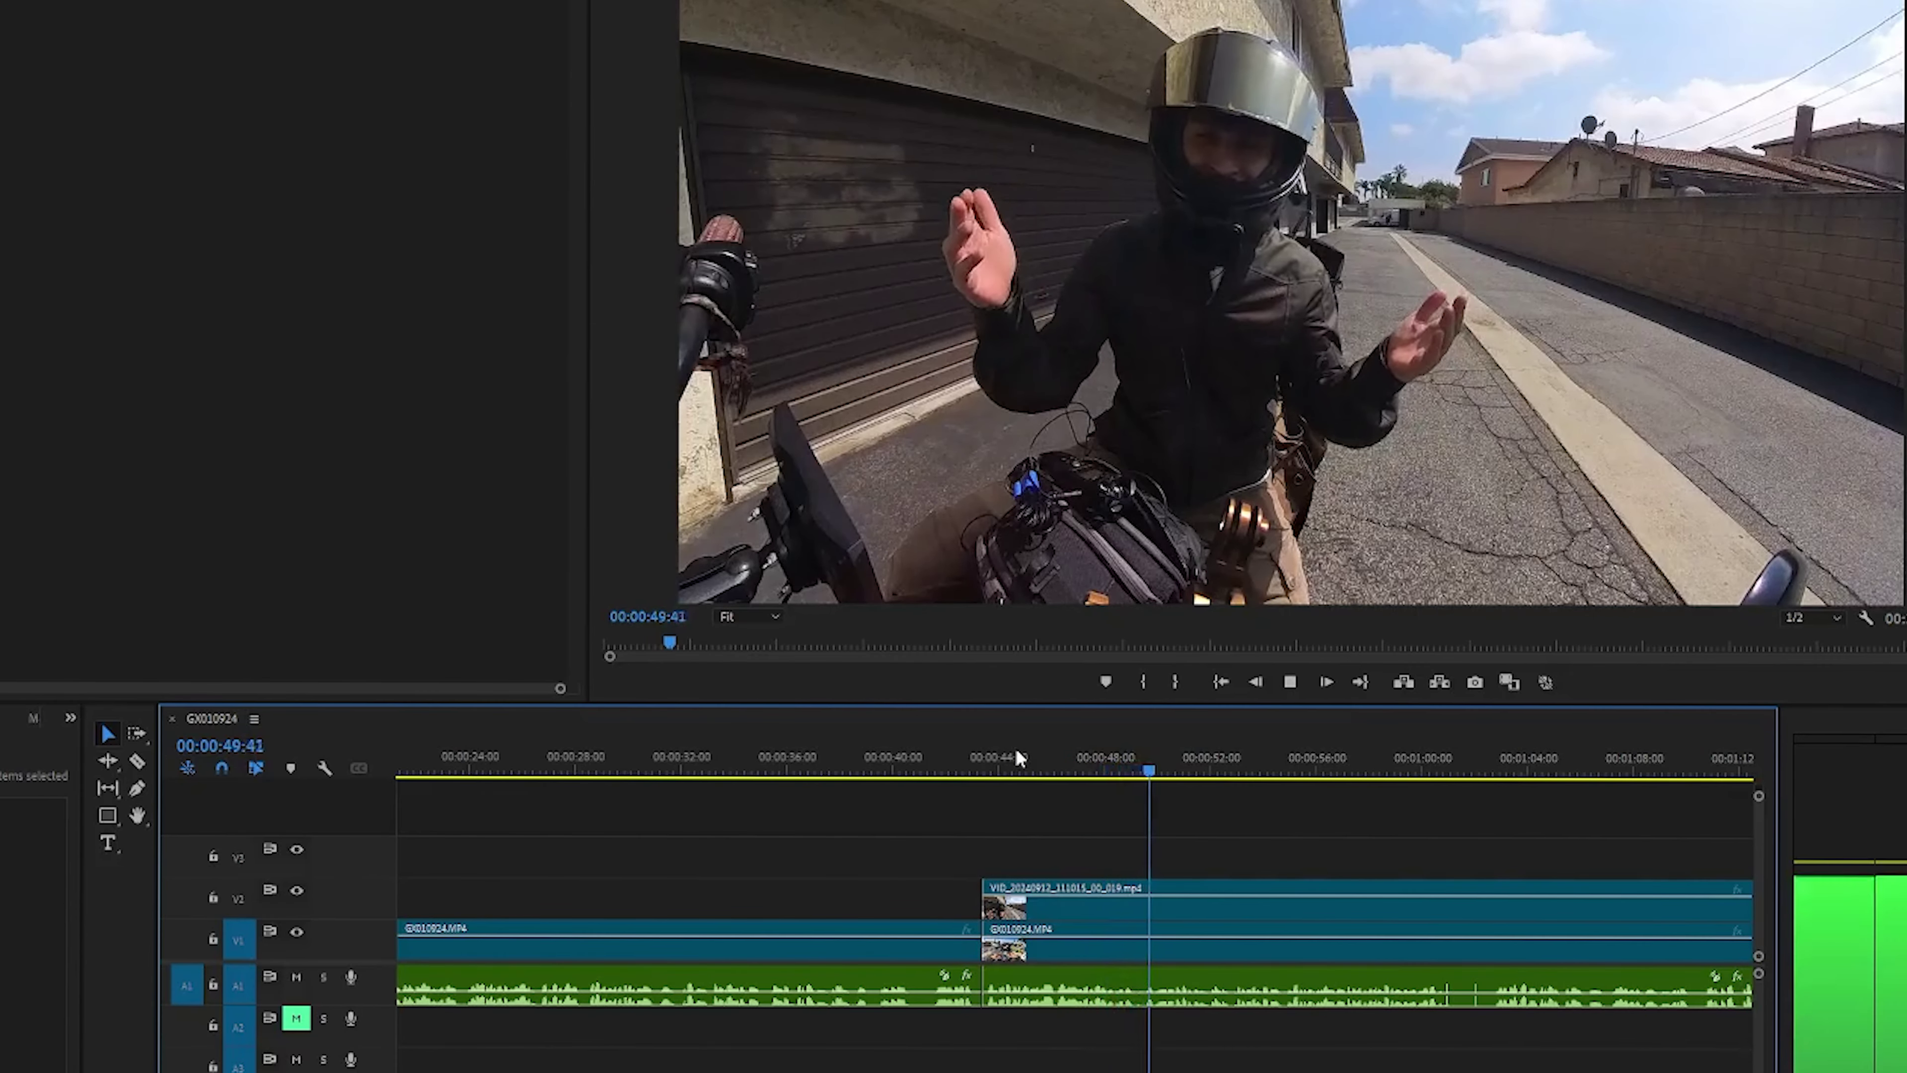
pyautogui.click(1041, 756)
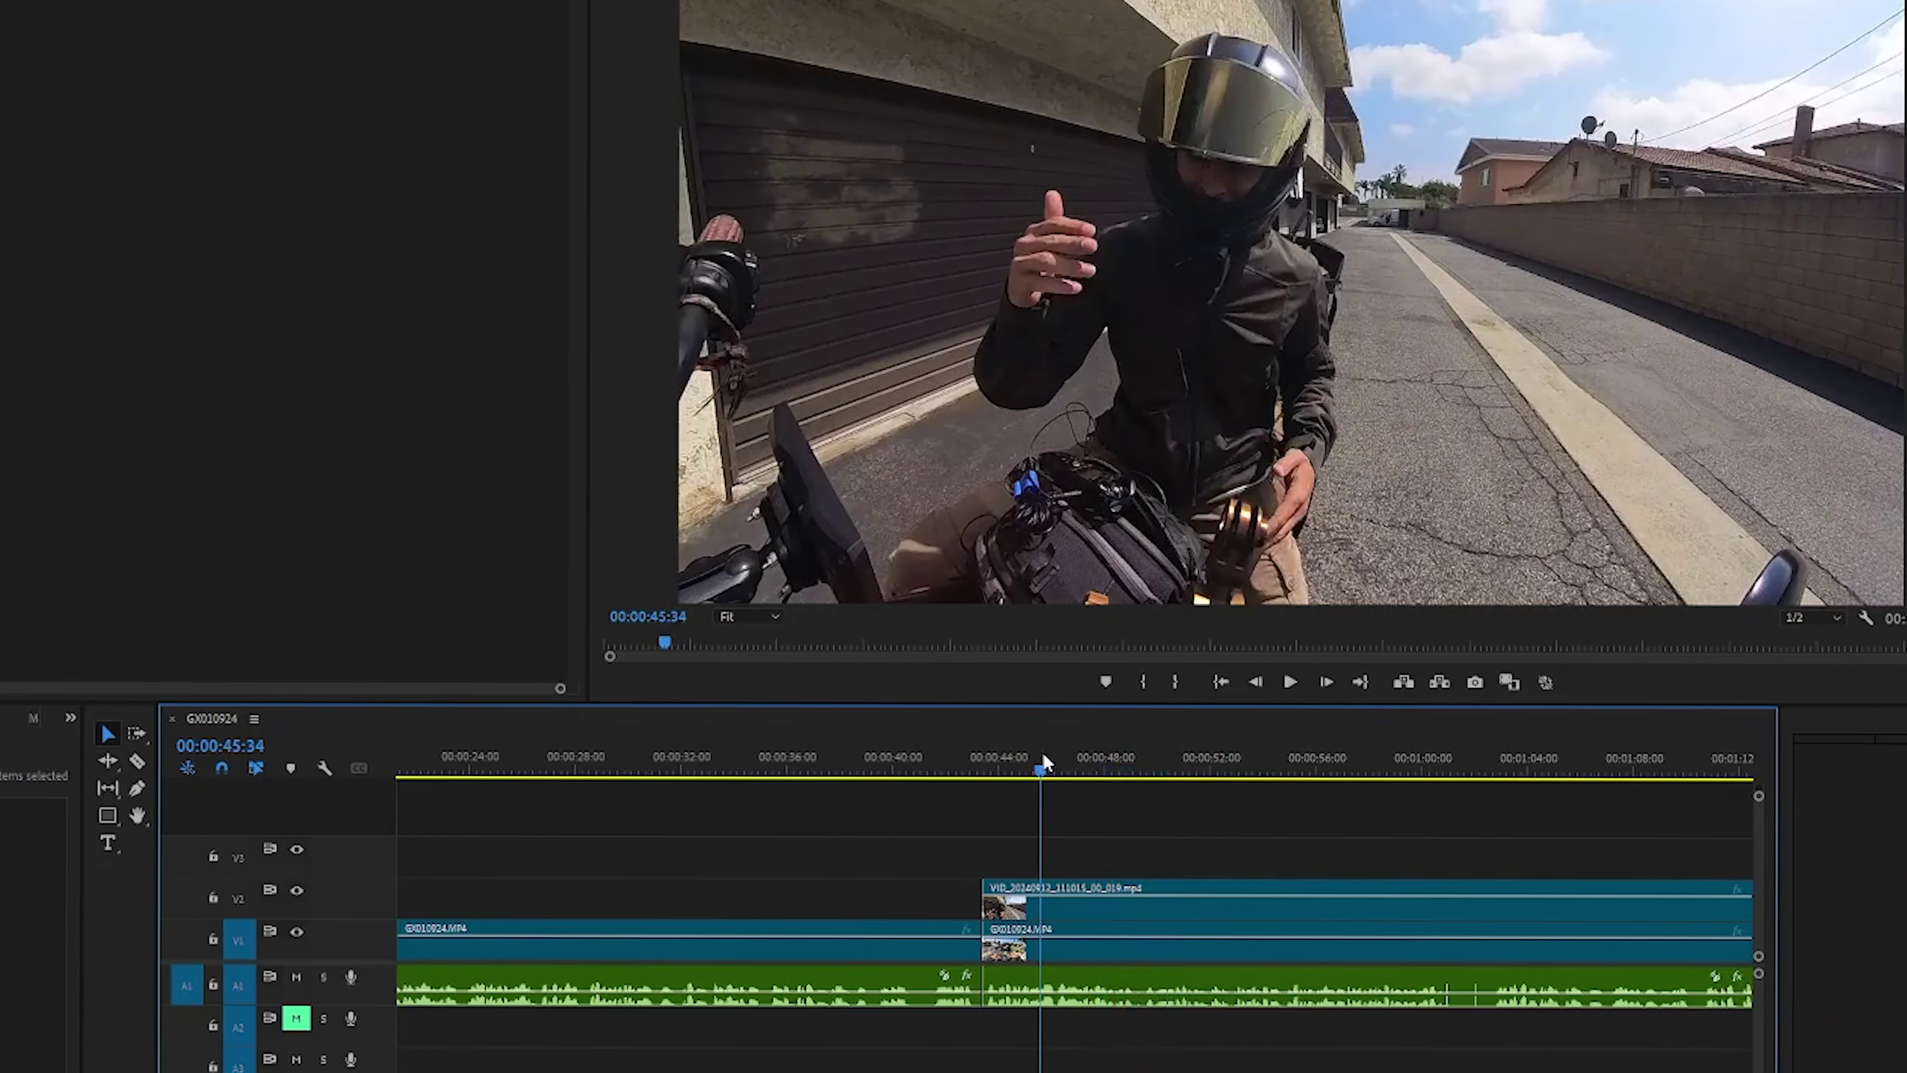
pyautogui.press('=')
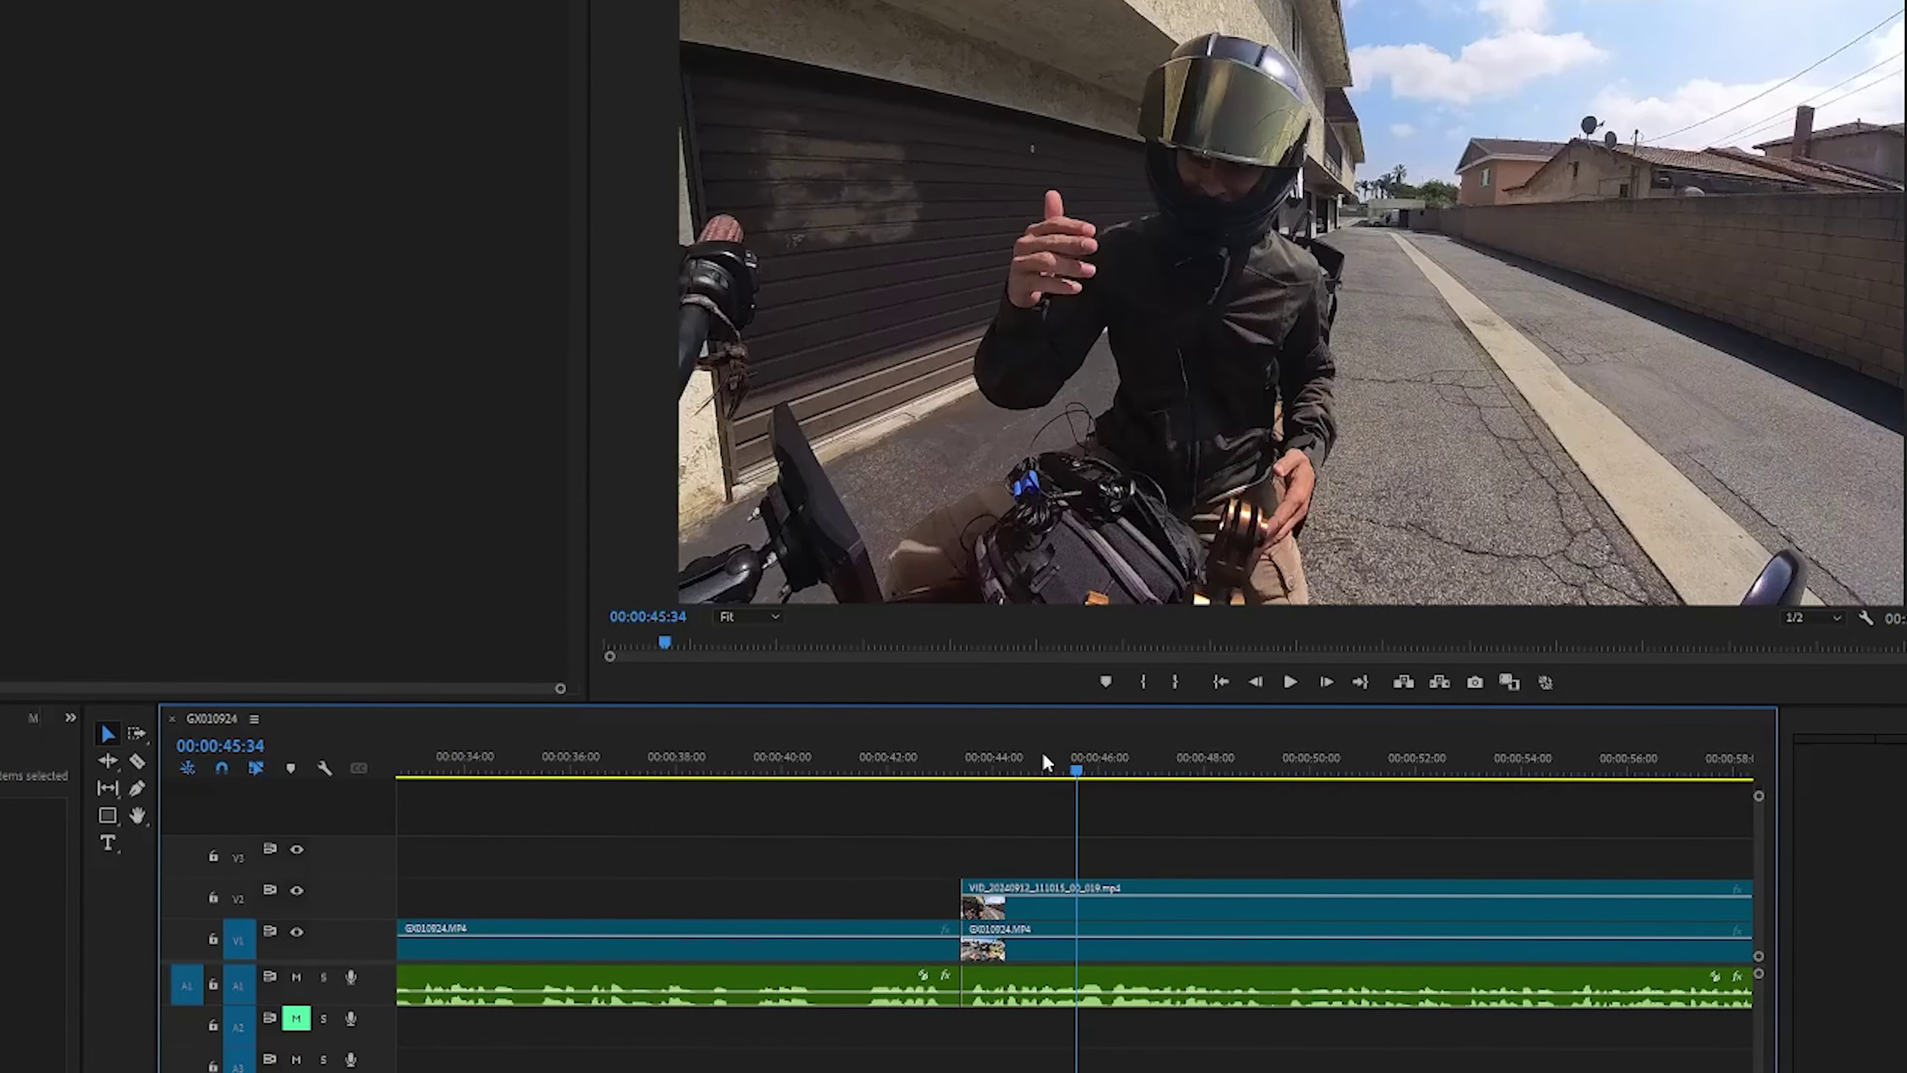
pyautogui.click(944, 759)
pyautogui.press('space')
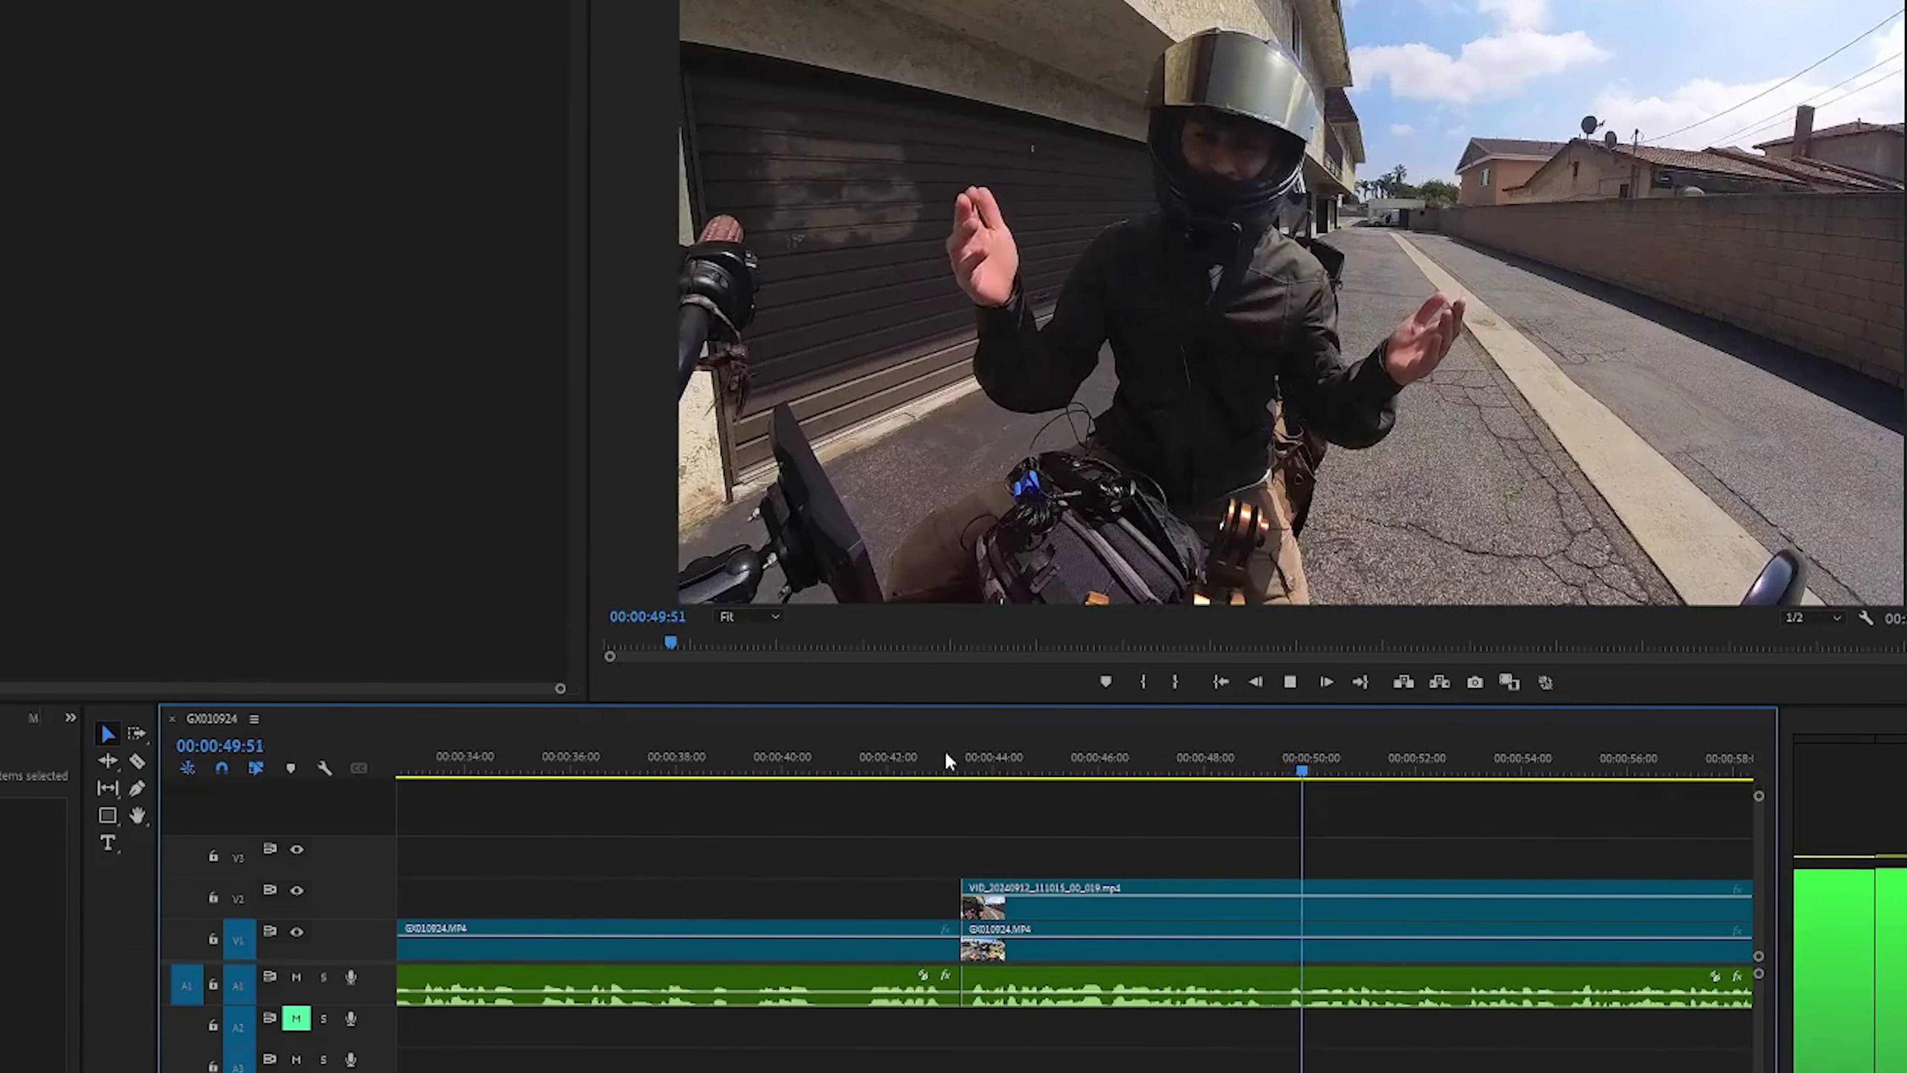
# Locate the start of the pause and cut both camera clips and the external audio at 00:00:48:08.
pyautogui.click(1202, 764)
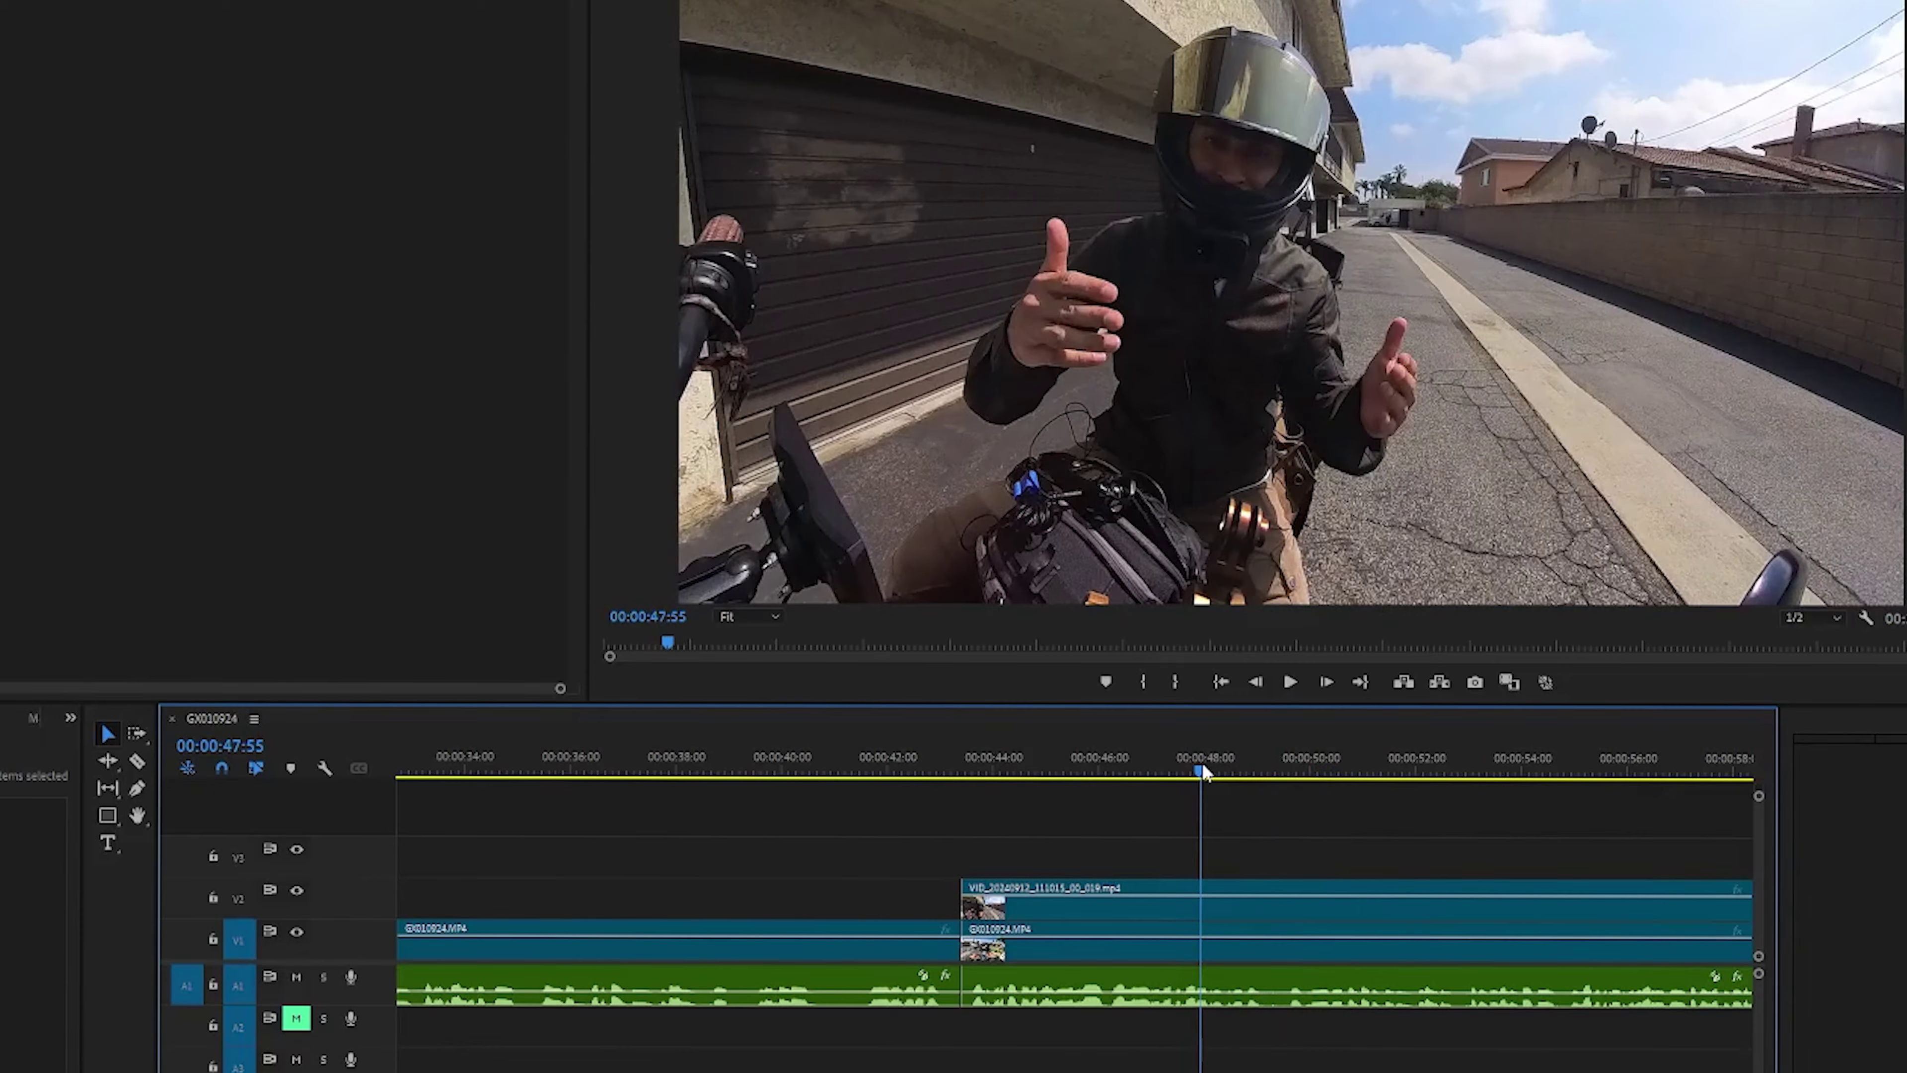
pyautogui.press('space')
pyautogui.press('space')
pyautogui.press('space')
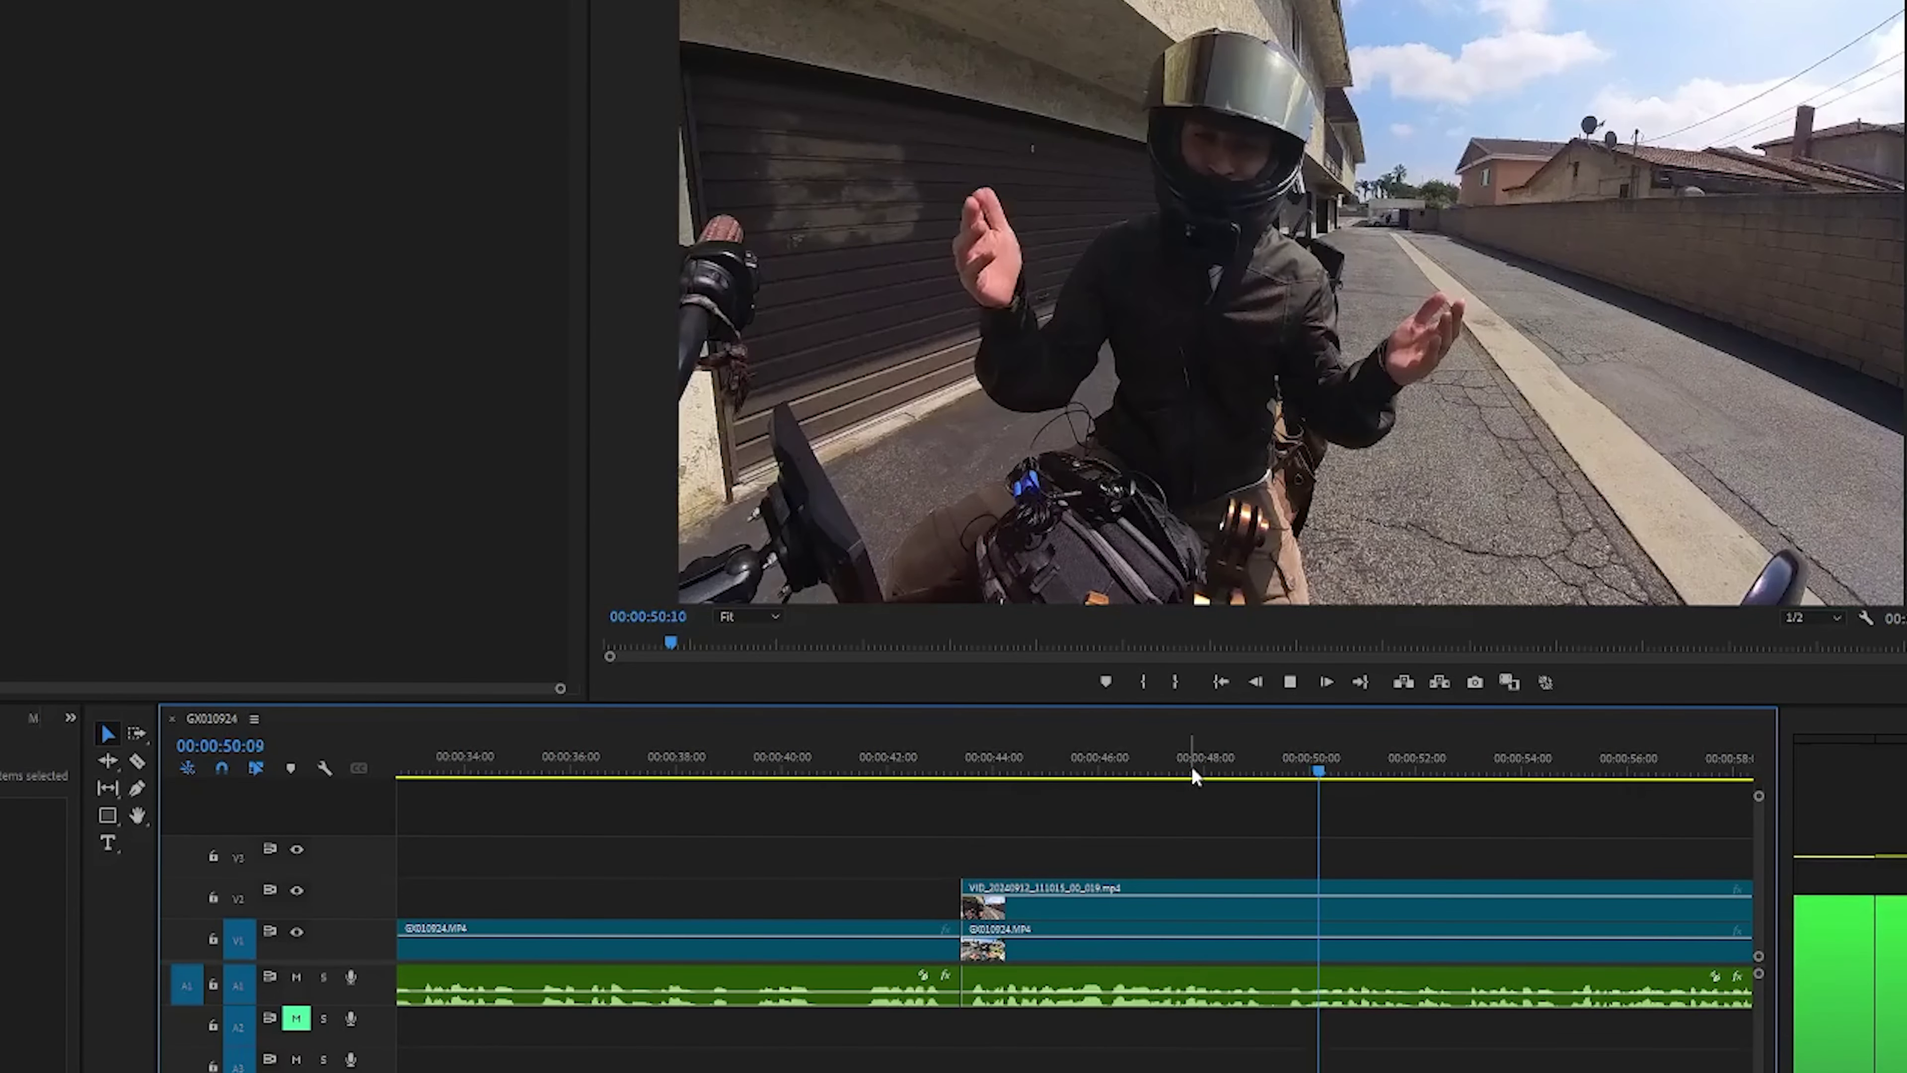
pyautogui.click(1139, 756)
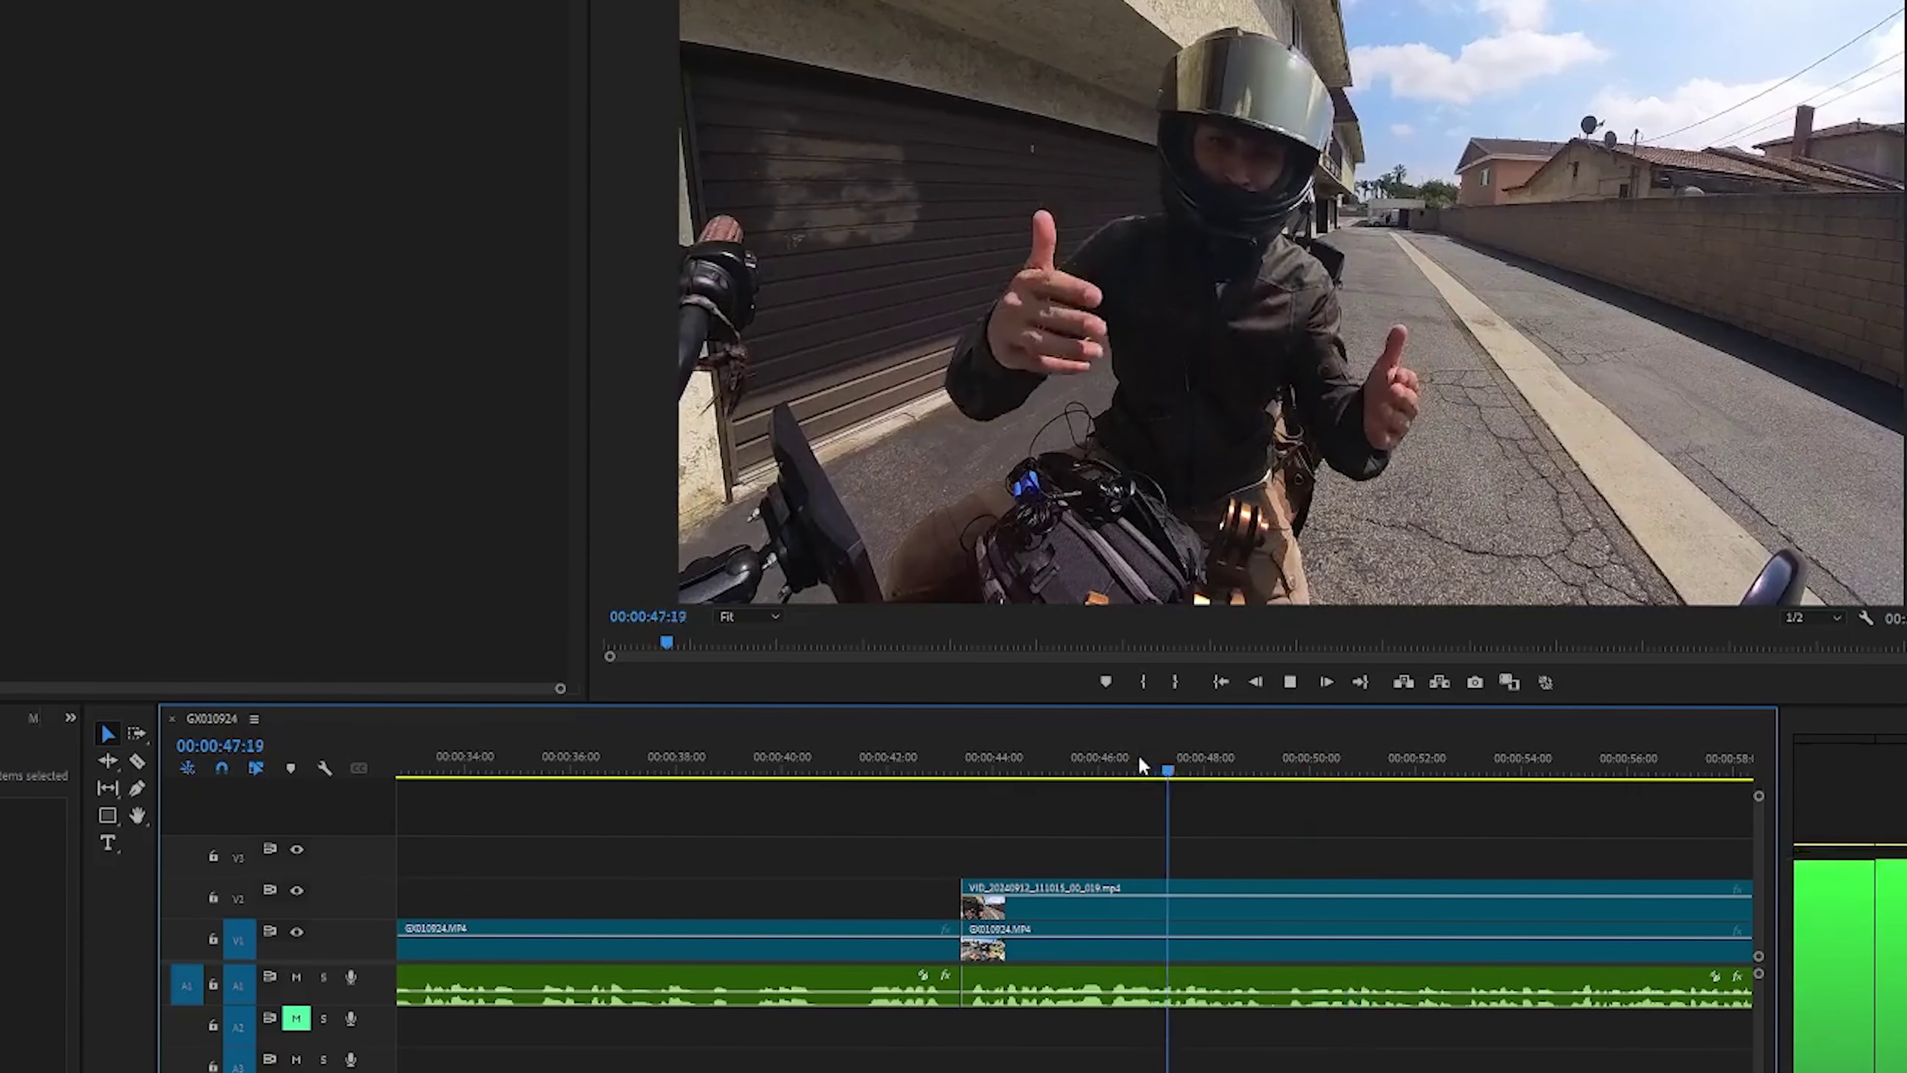
pyautogui.press('space')
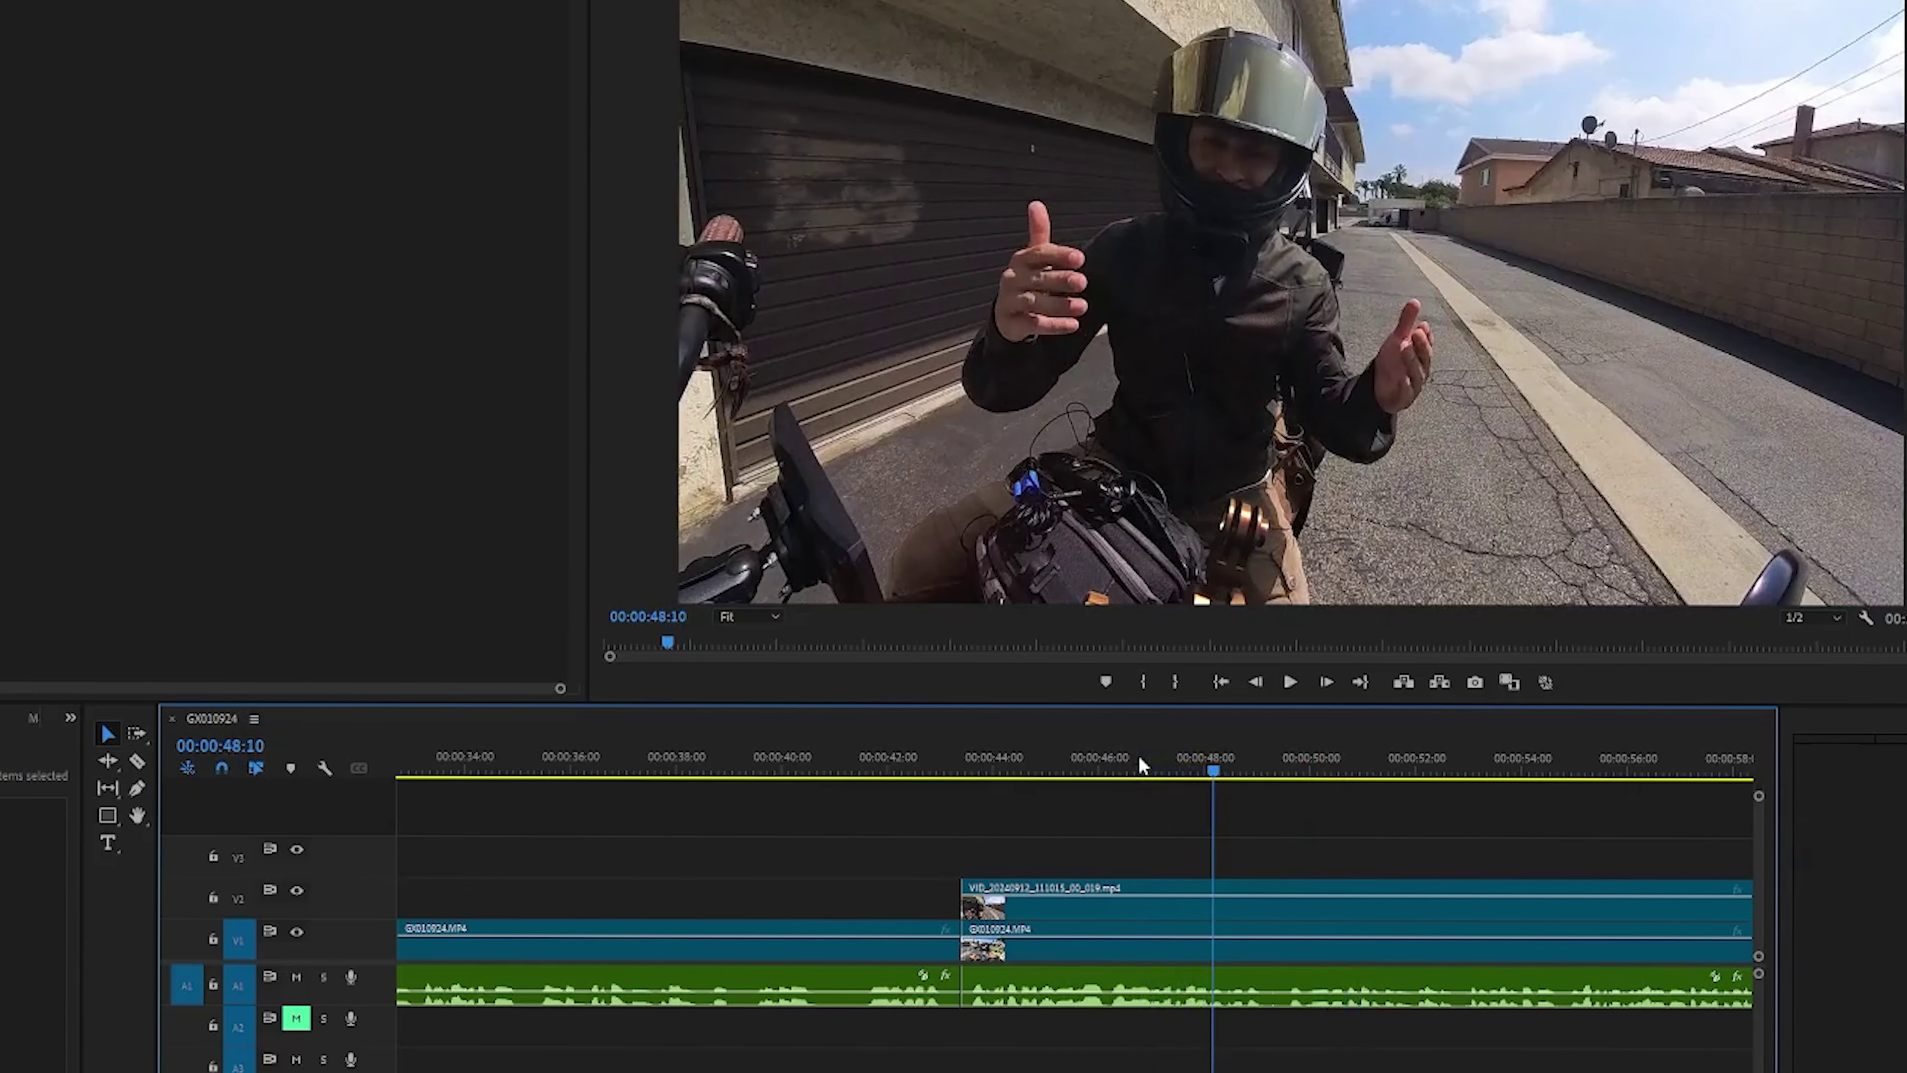
pyautogui.press('Left')
pyautogui.press('Left')
pyautogui.press('c')
pyautogui.click(1212, 901)
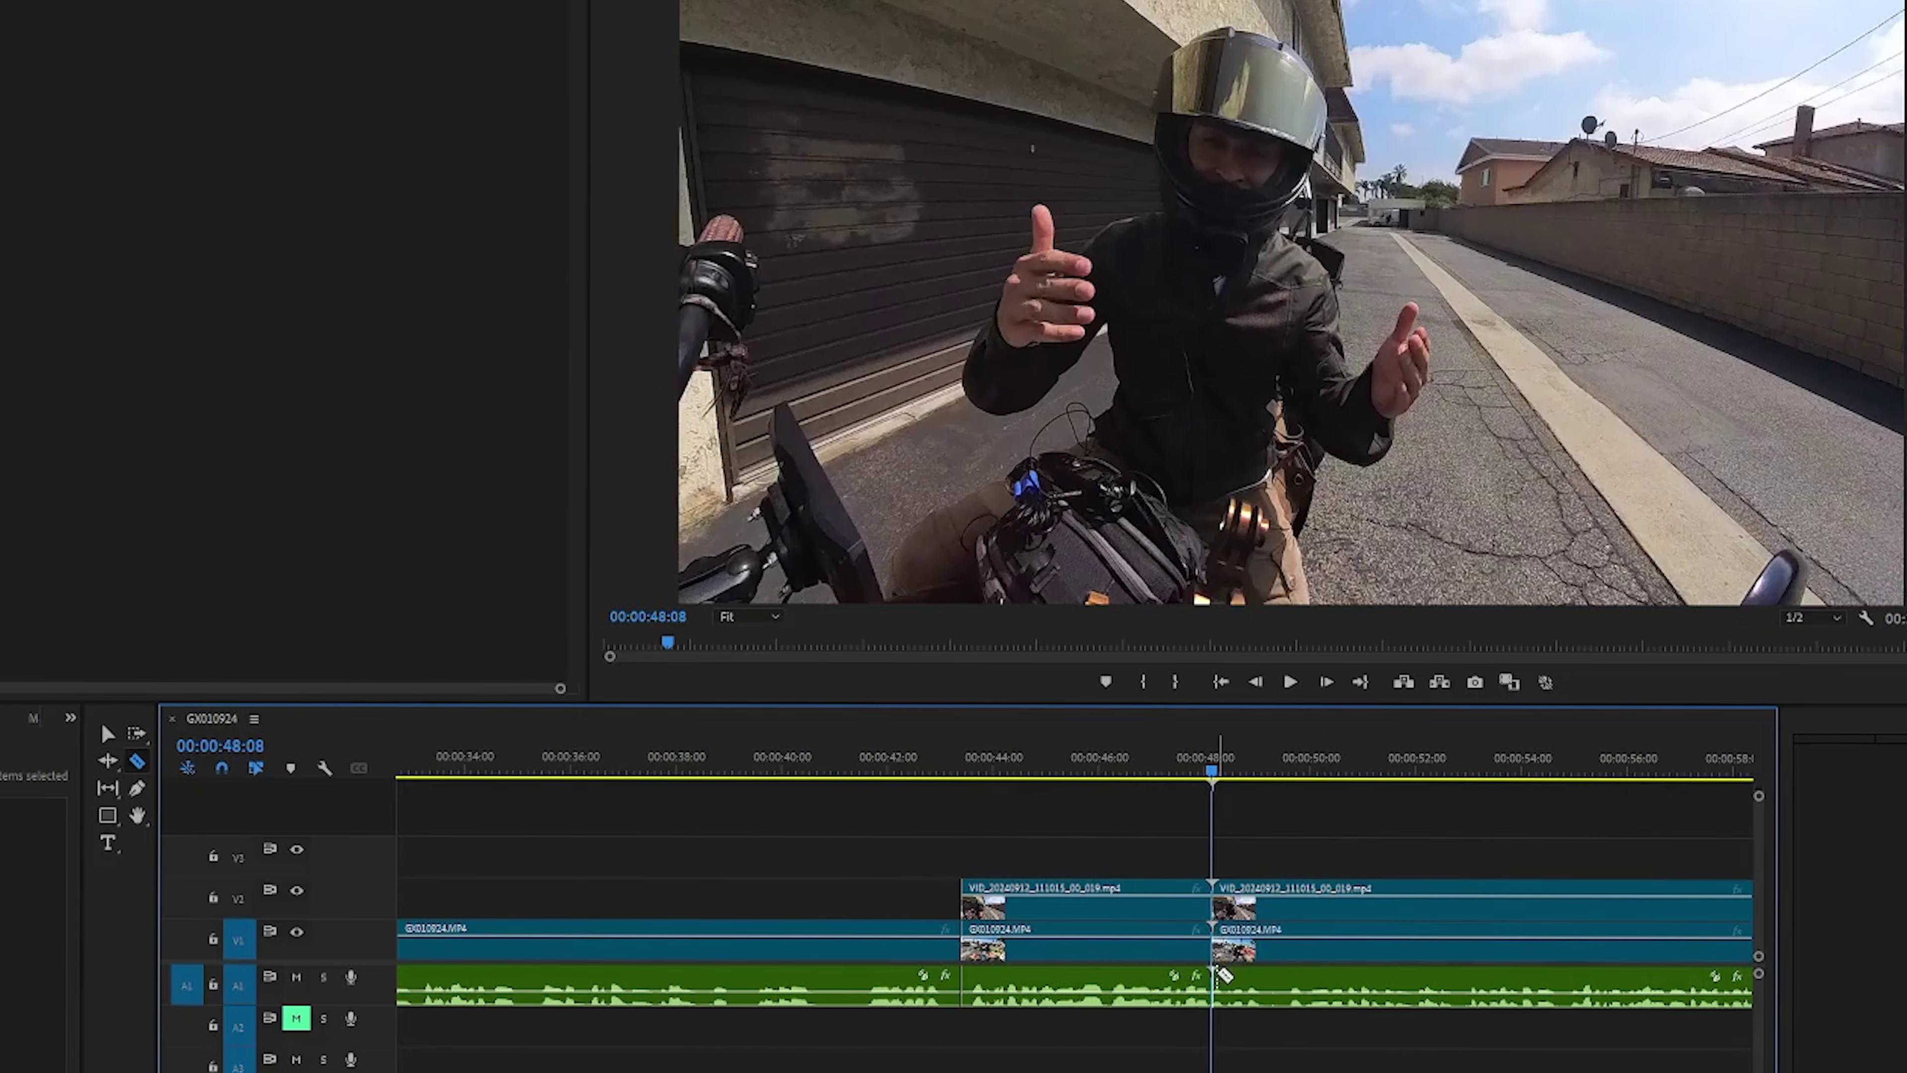
pyautogui.press('v')
# Find the end of the pause and cut both camera clips and the external audio just before 00:00:50:00.
pyautogui.click(1277, 768)
pyautogui.press('space')
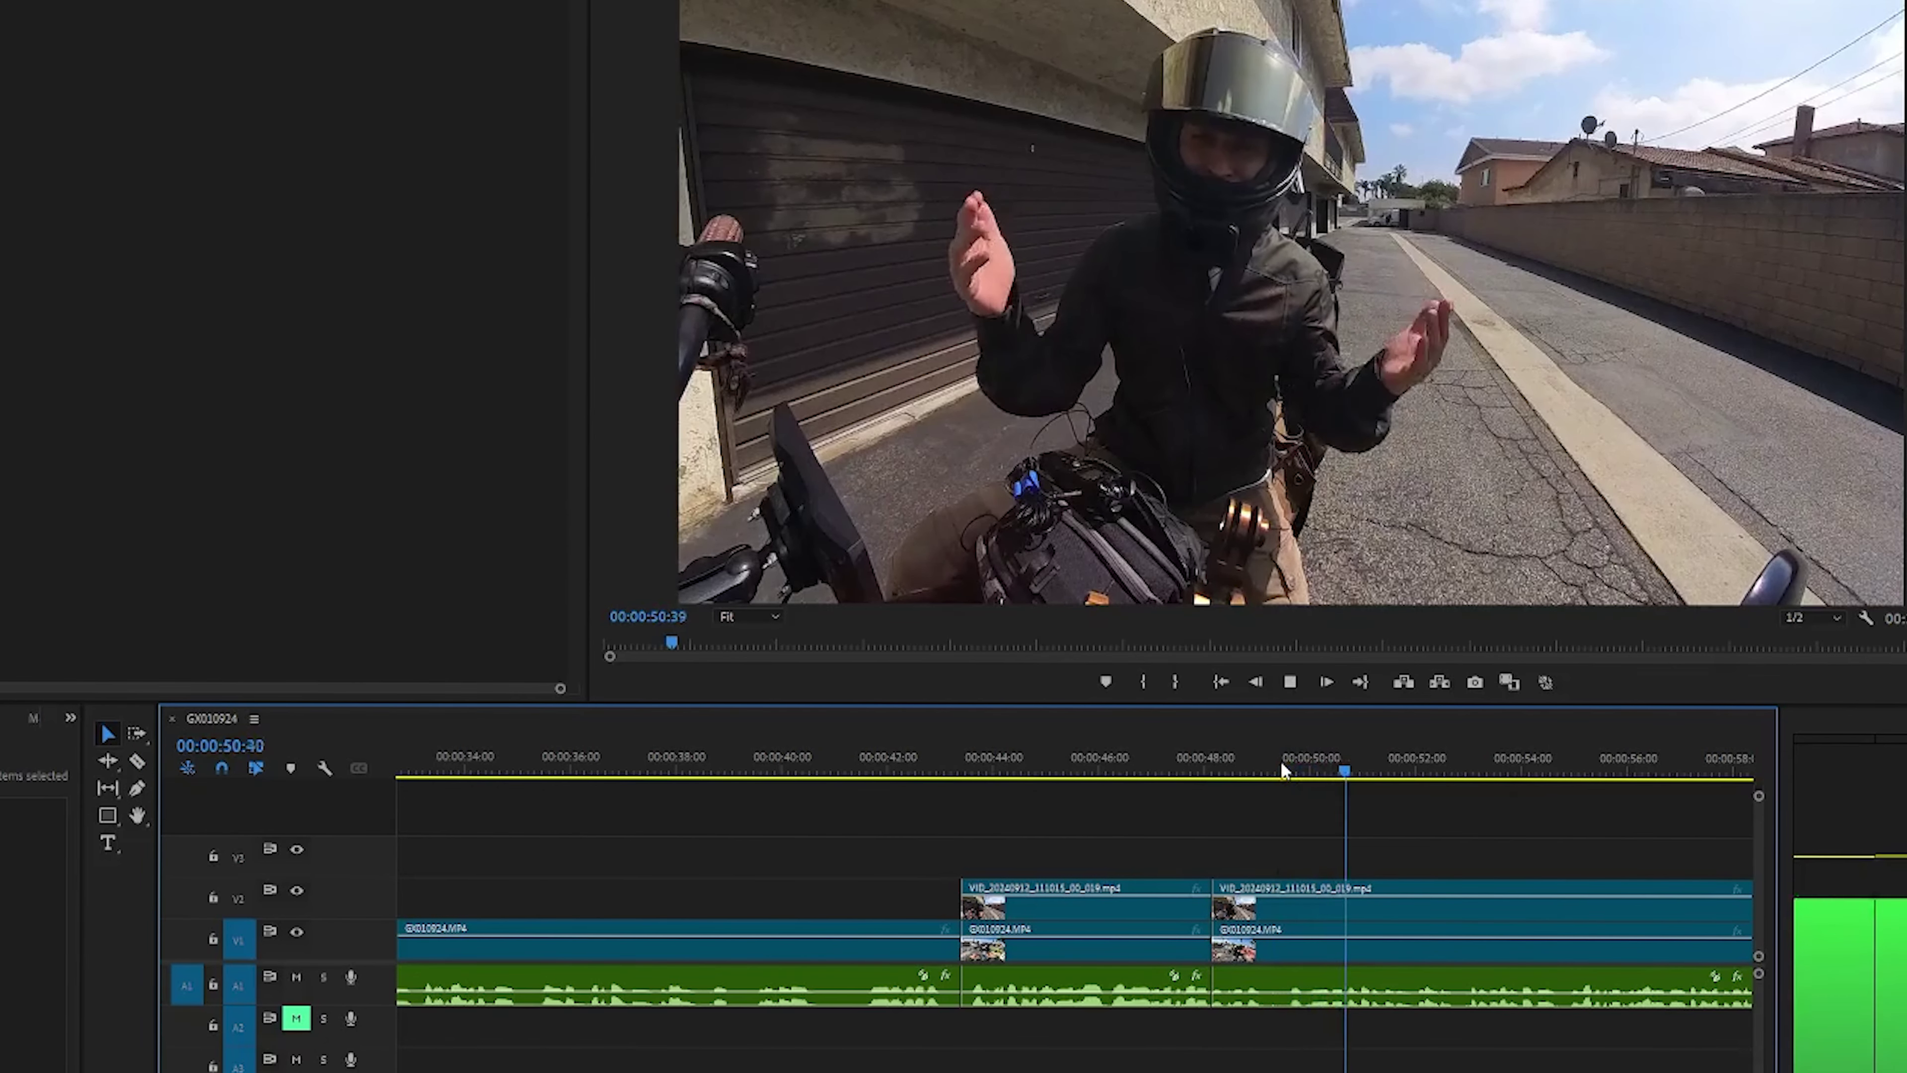
pyautogui.press('space')
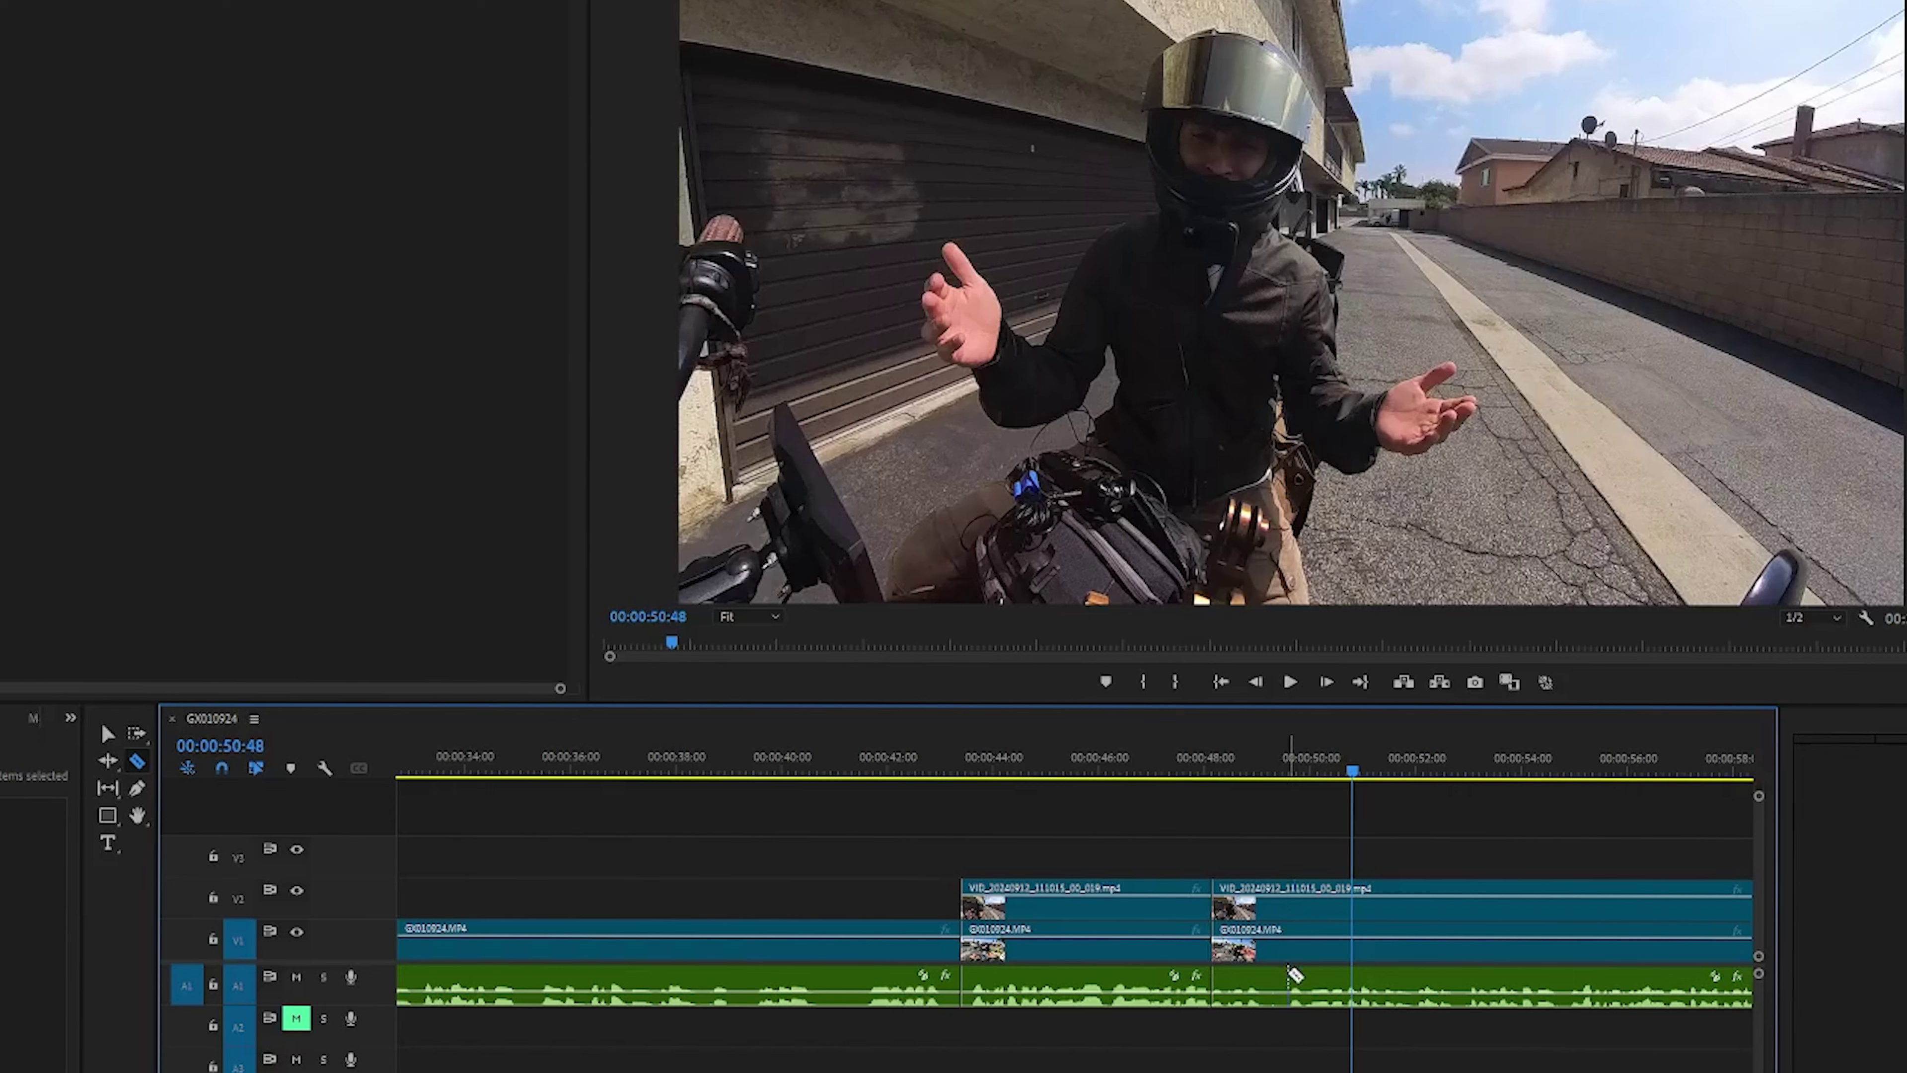
pyautogui.click(1292, 902)
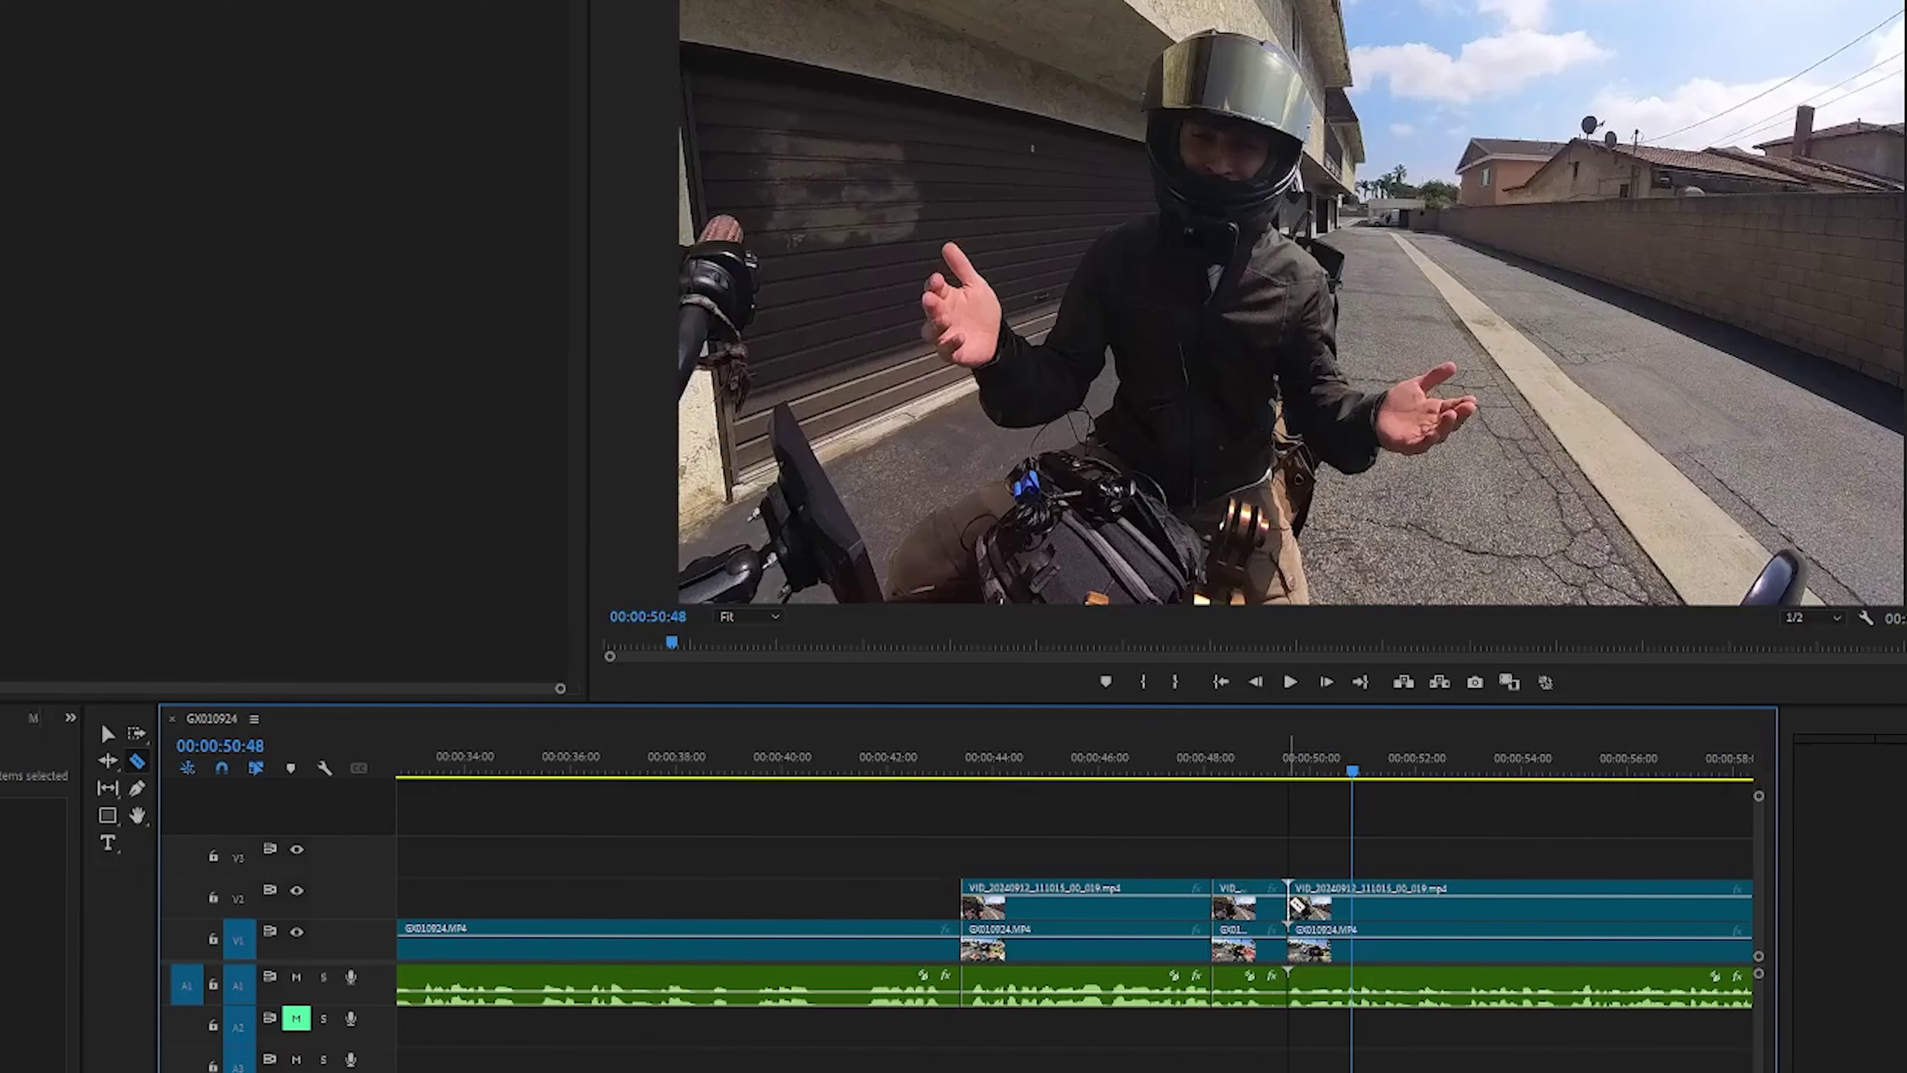
# Delete the short pause after 00:00:48:08 on all three tracks and move the following clips back to close the gap.
pyautogui.moveTo(1251, 849); pyautogui.dragTo(1280, 1029)
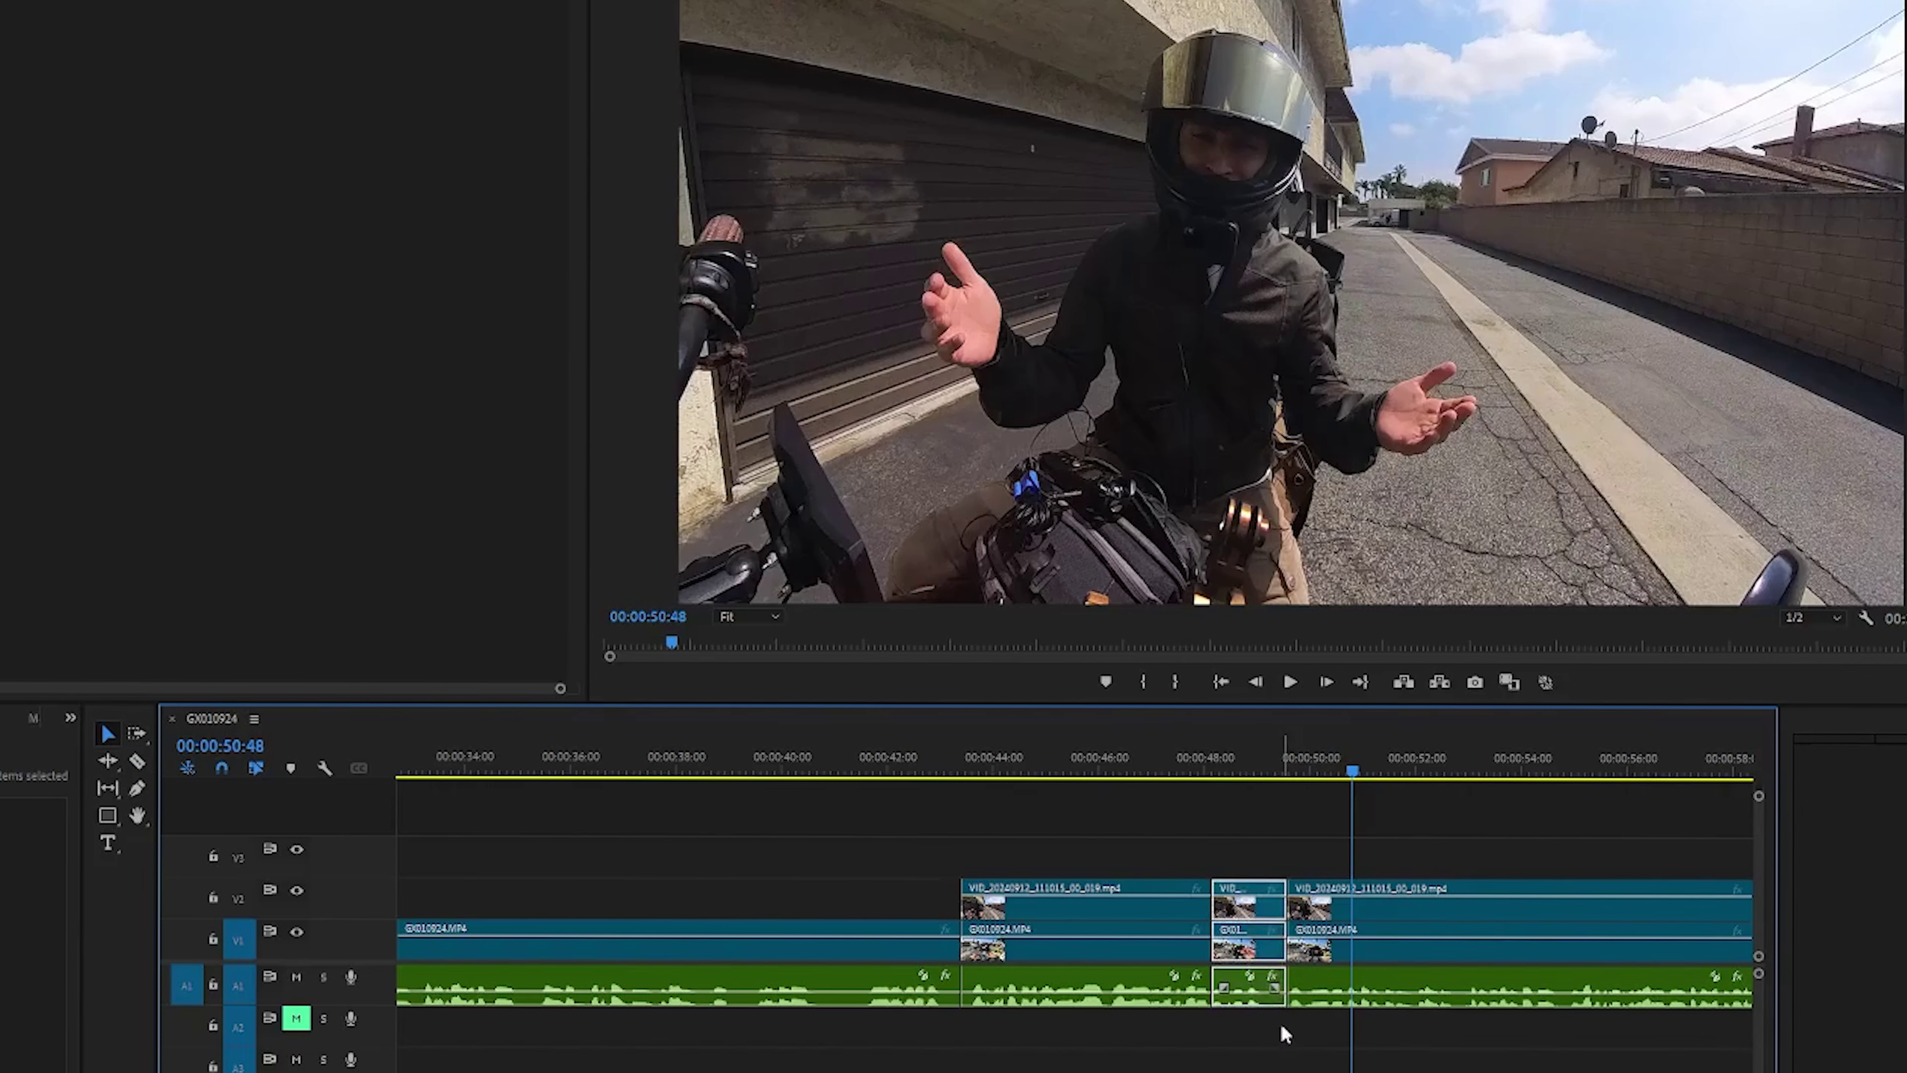
pyautogui.press('Delete')
pyautogui.moveTo(1290, 852); pyautogui.dragTo(1380, 1050)
pyautogui.moveTo(1468, 920); pyautogui.dragTo(1398, 917)
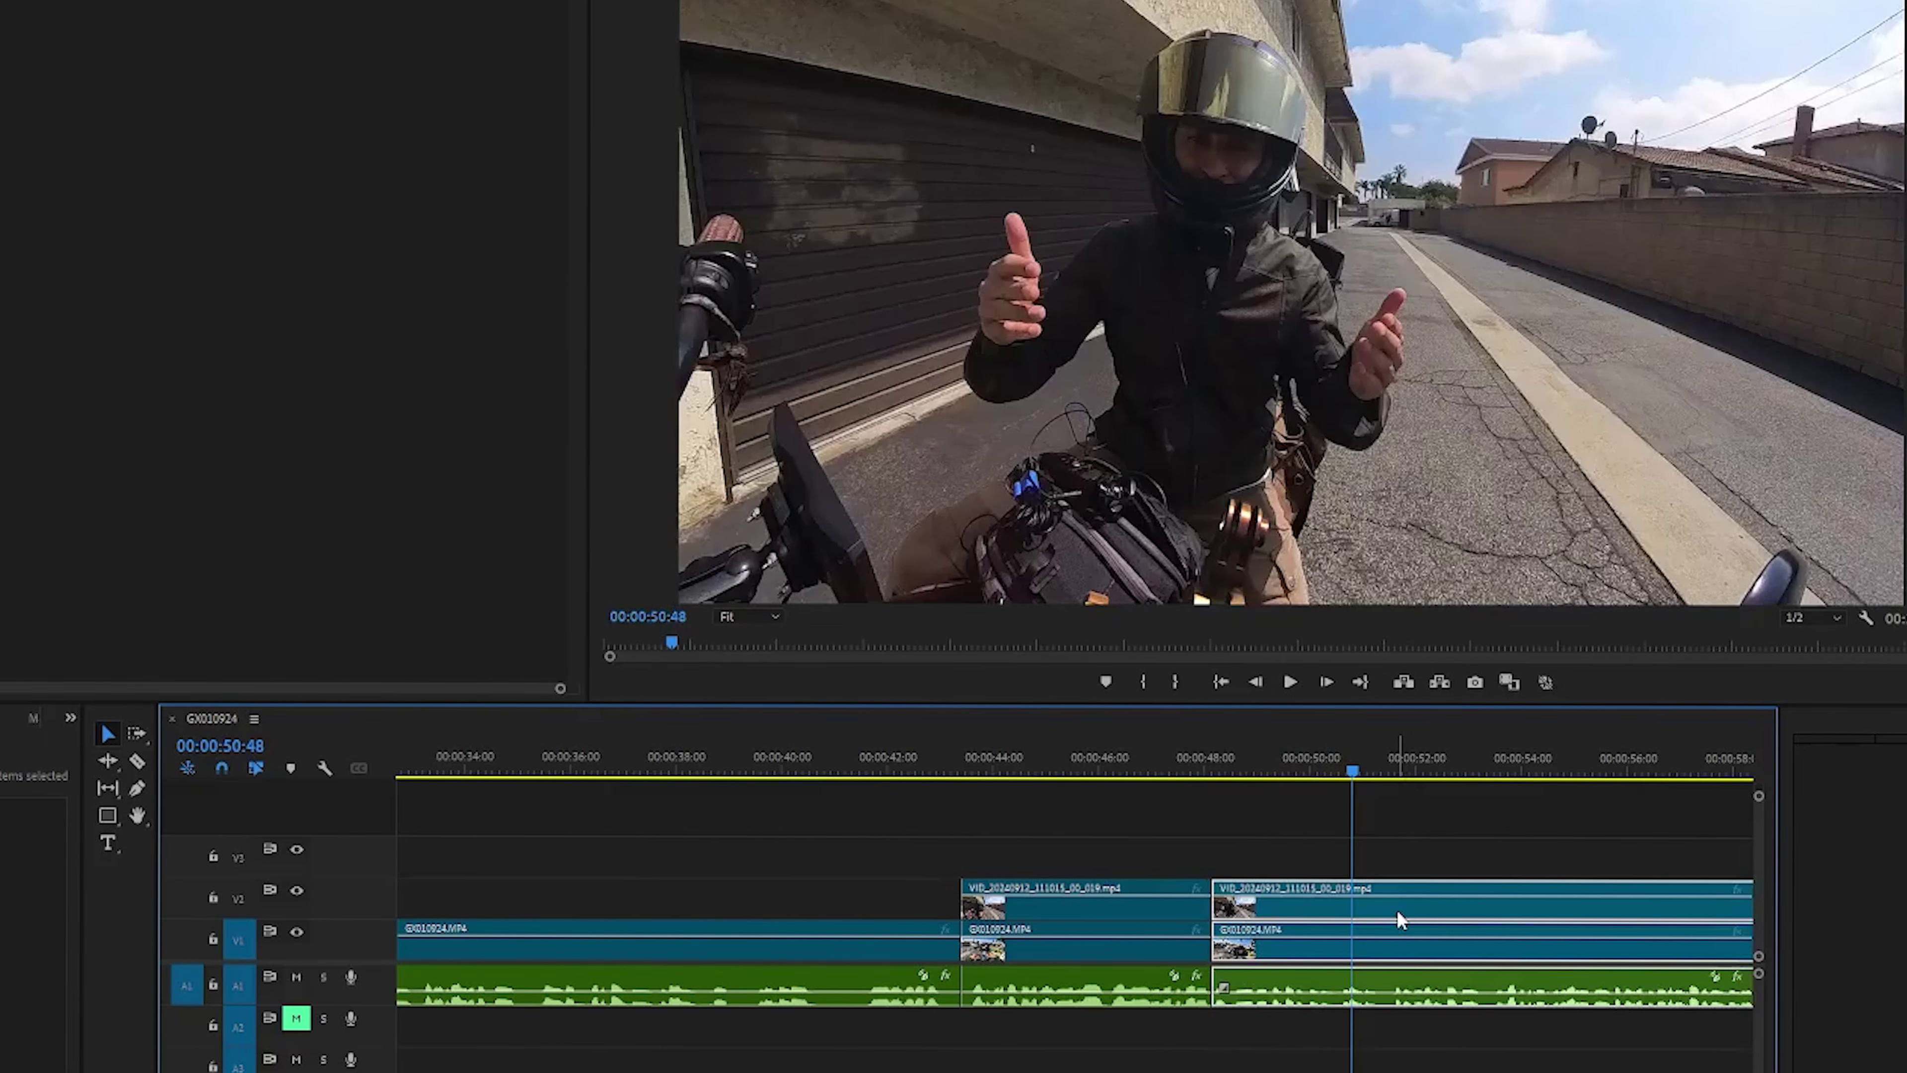
pyautogui.click(1247, 838)
# Play from the cut near 00:00:48:11 to choose the next switch point and cut both camera clips and the external audio at 00:00:53:27.
pyautogui.click(1221, 770)
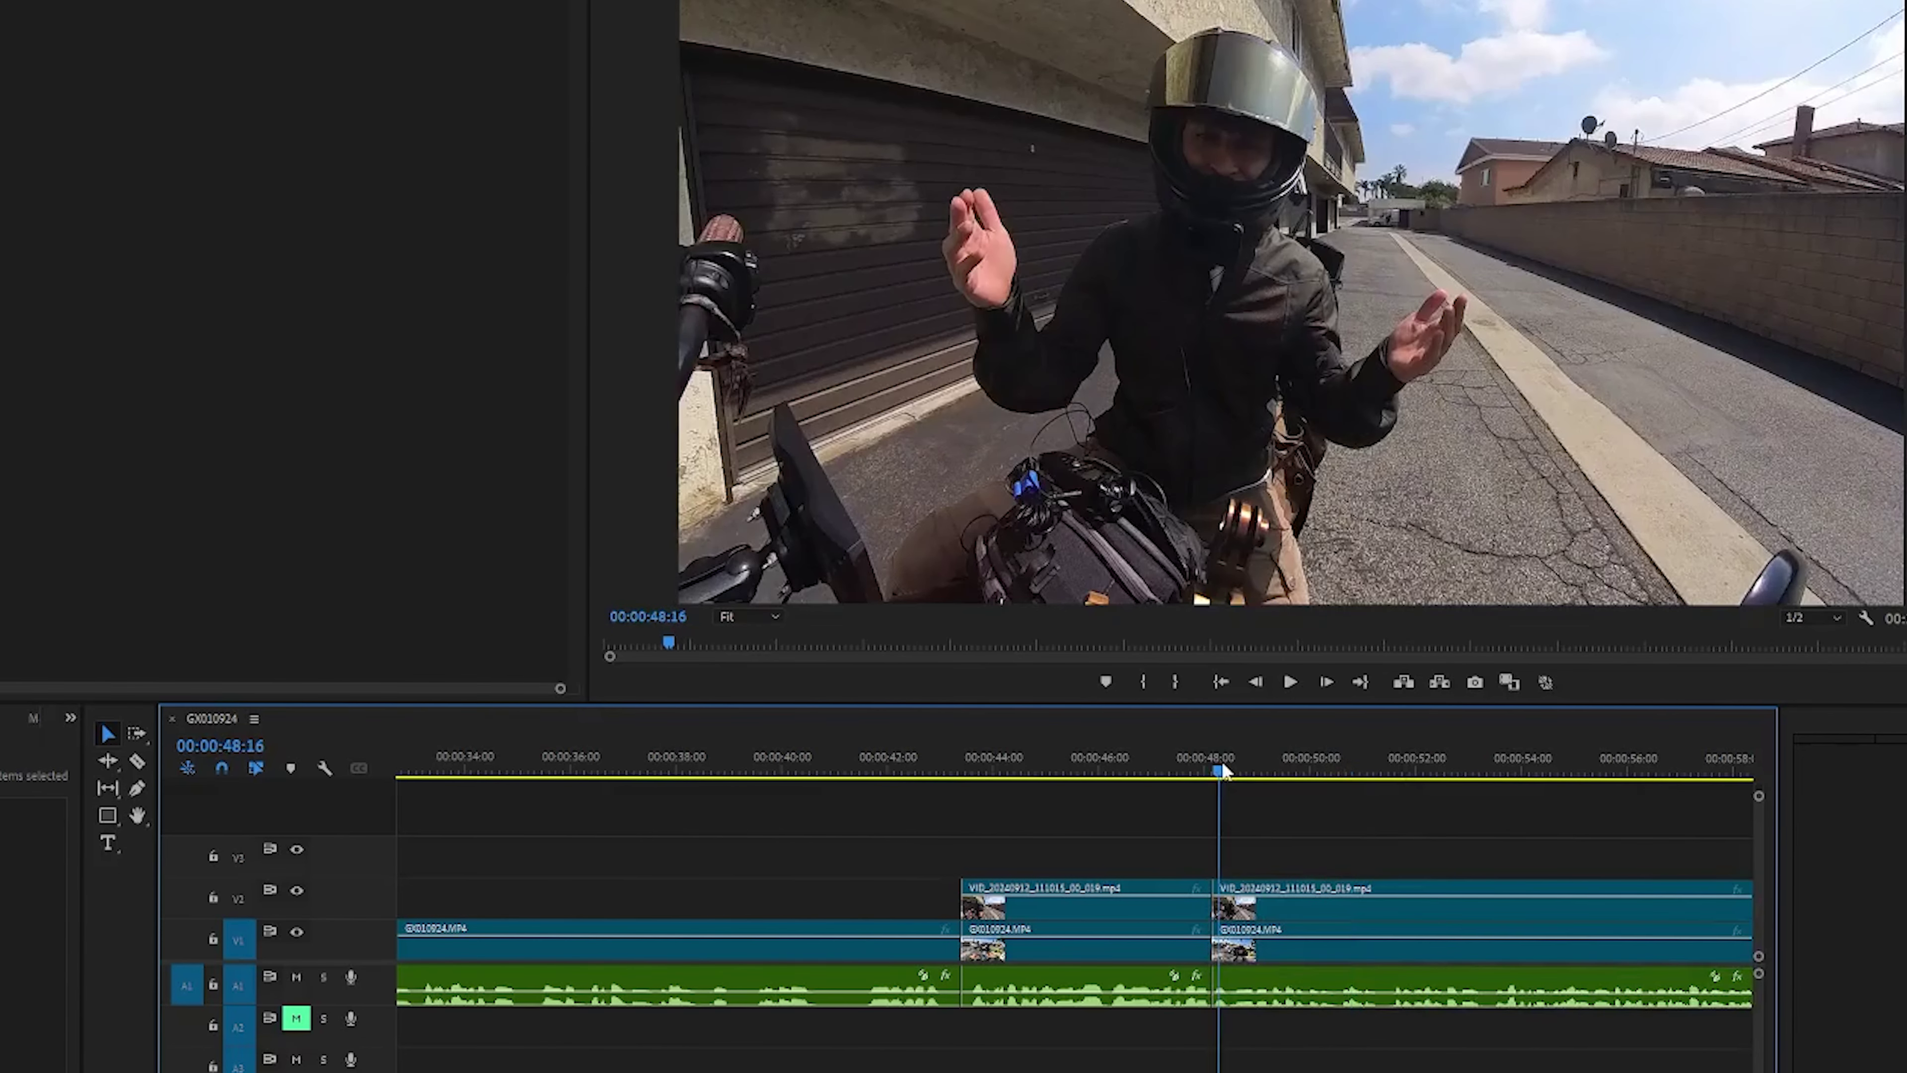
pyautogui.moveTo(1220, 770); pyautogui.dragTo(1216, 772)
pyautogui.click(1285, 907)
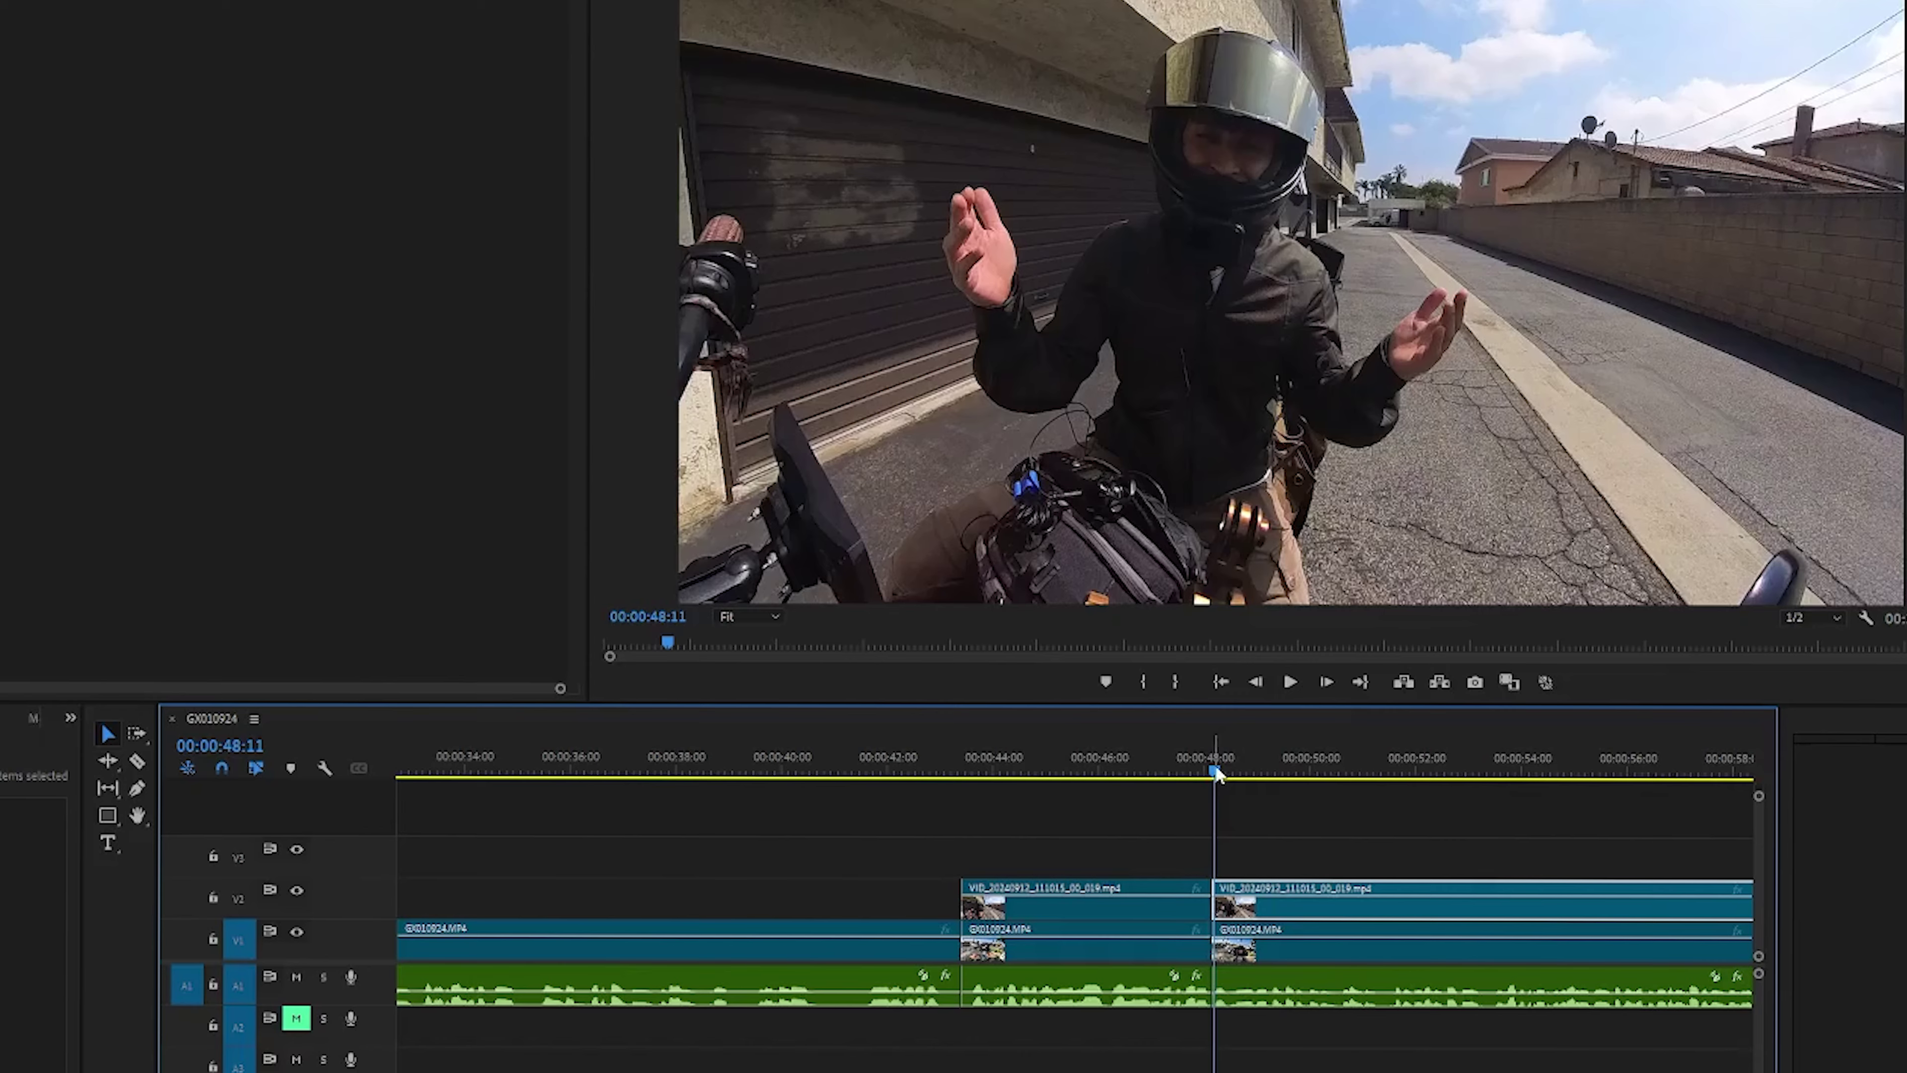
pyautogui.press('space')
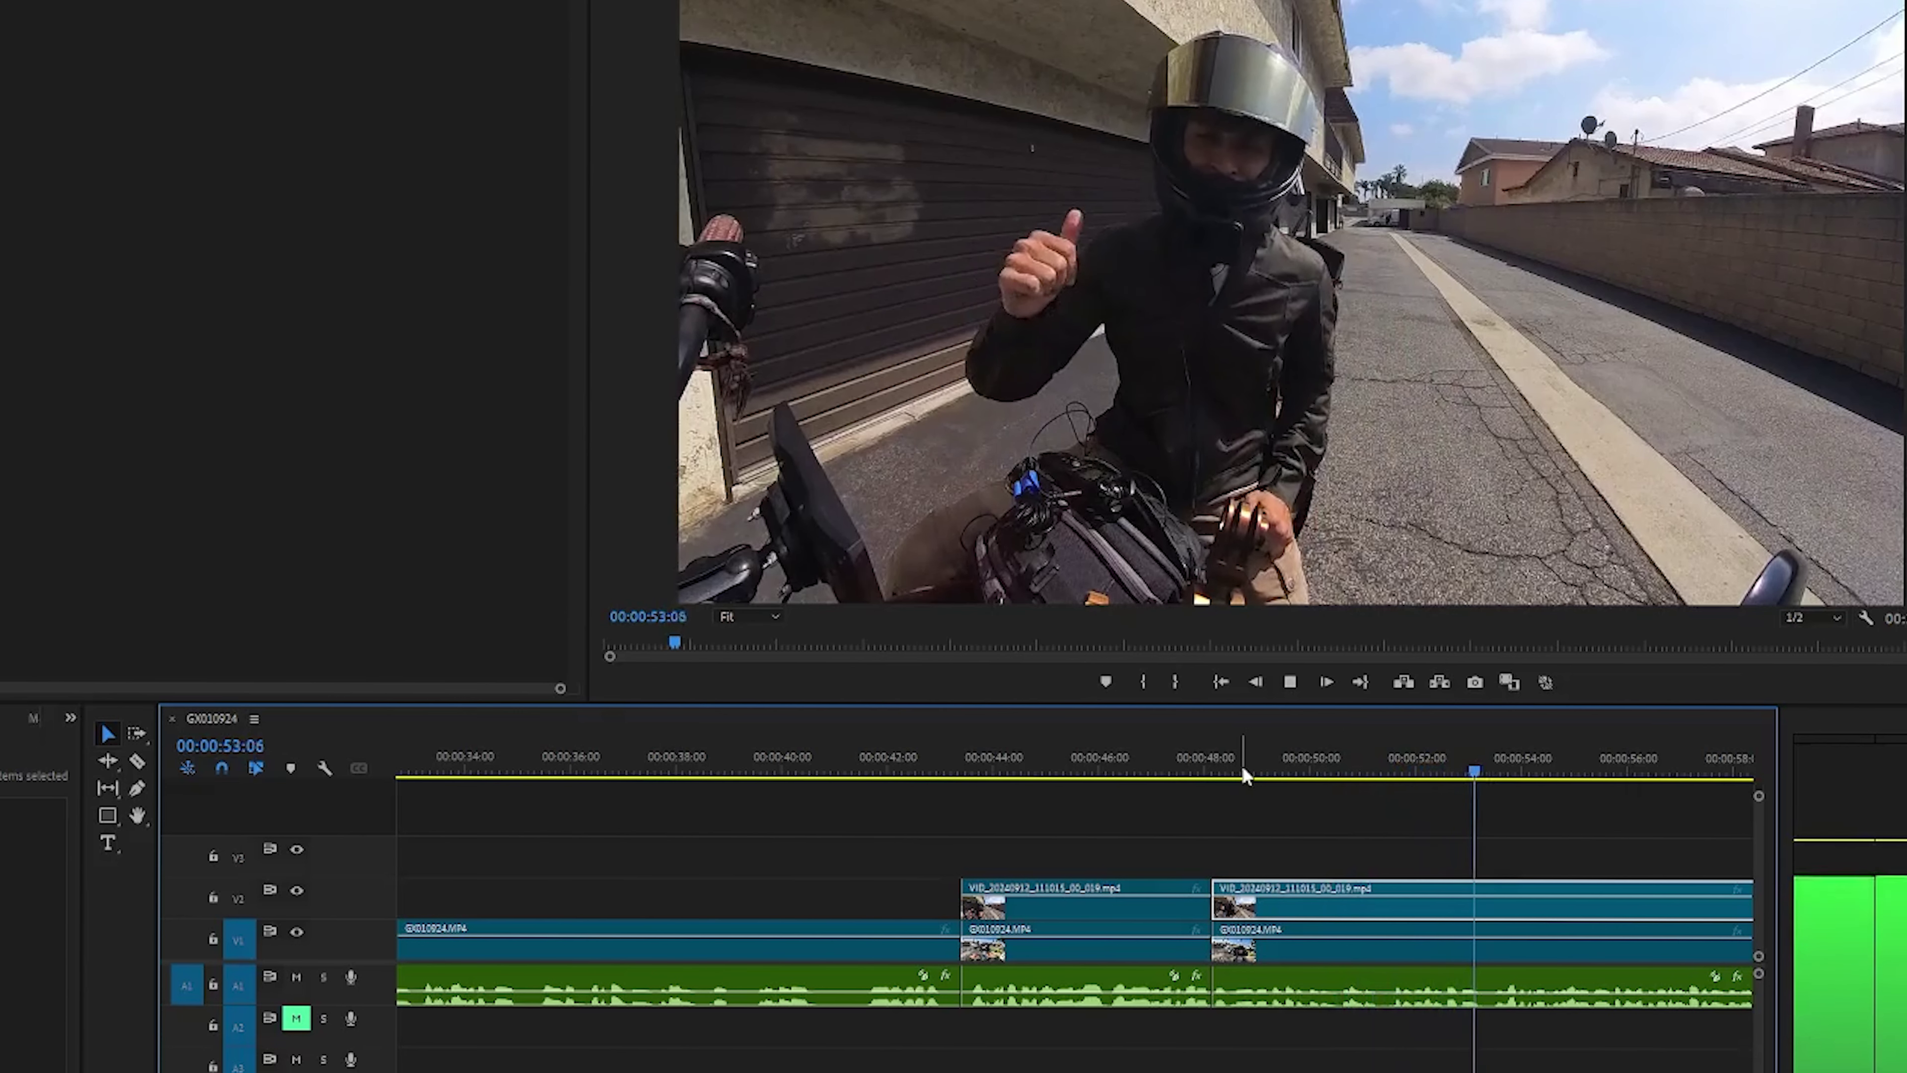
pyautogui.press('space')
pyautogui.press('c')
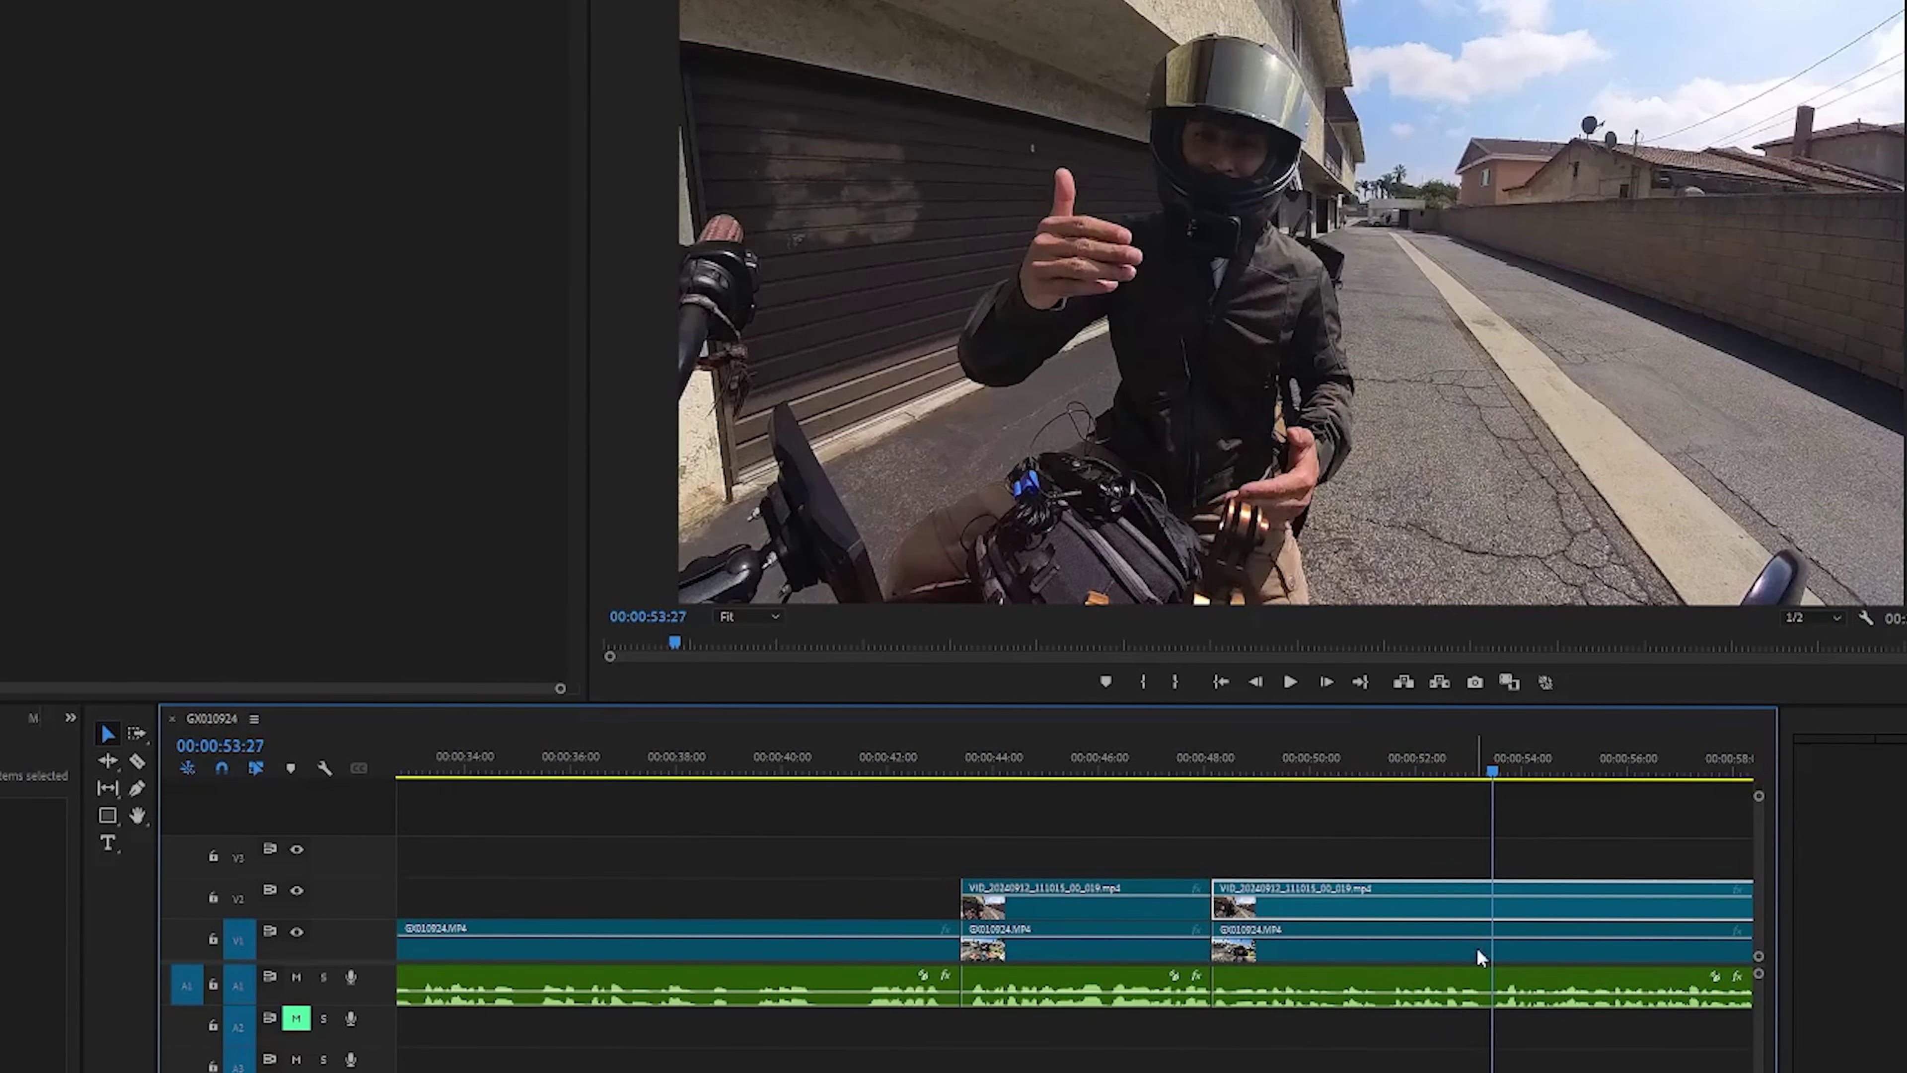
pyautogui.click(1493, 901)
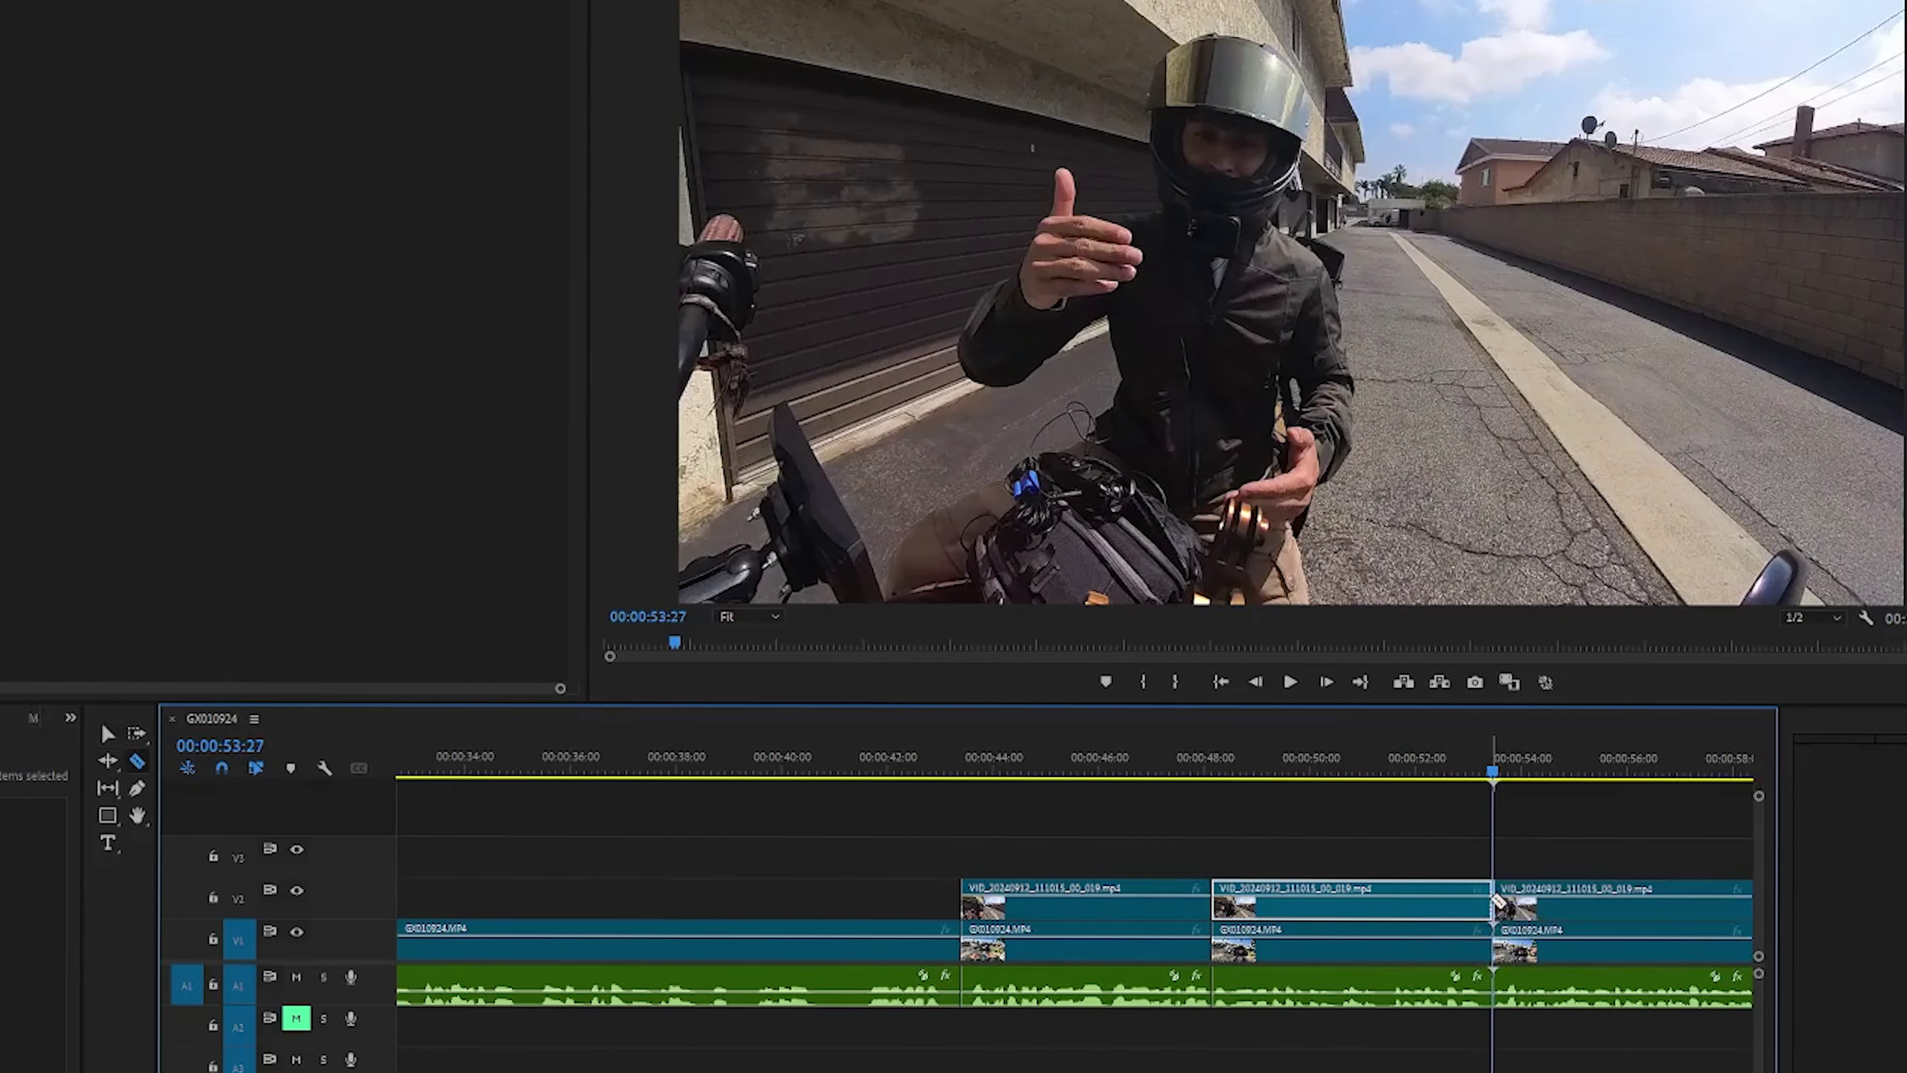
# Delete only the Insta360 segment ending at 00:00:53:27 to expose the GoPro footage, and play the angle switches from 00:00:45:58.
pyautogui.press('v')
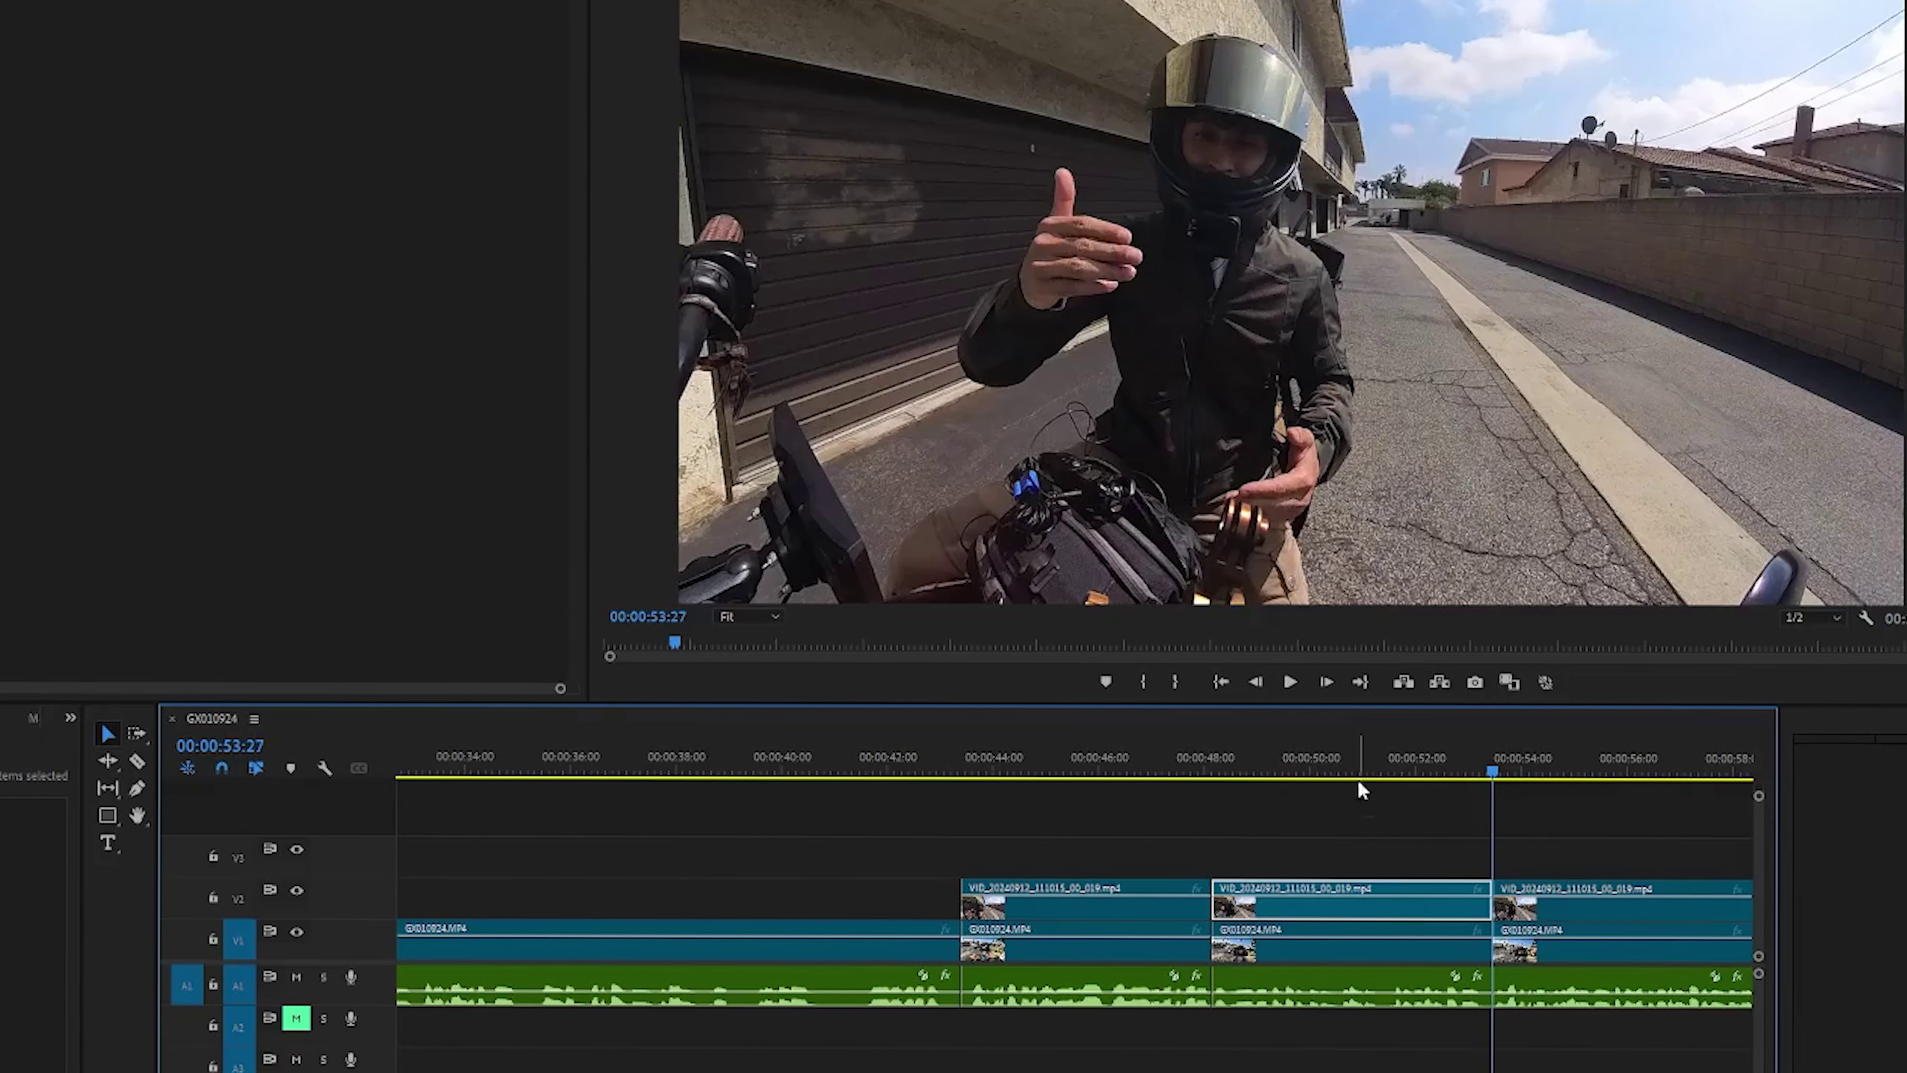
pyautogui.moveTo(1353, 793); pyautogui.dragTo(1354, 842)
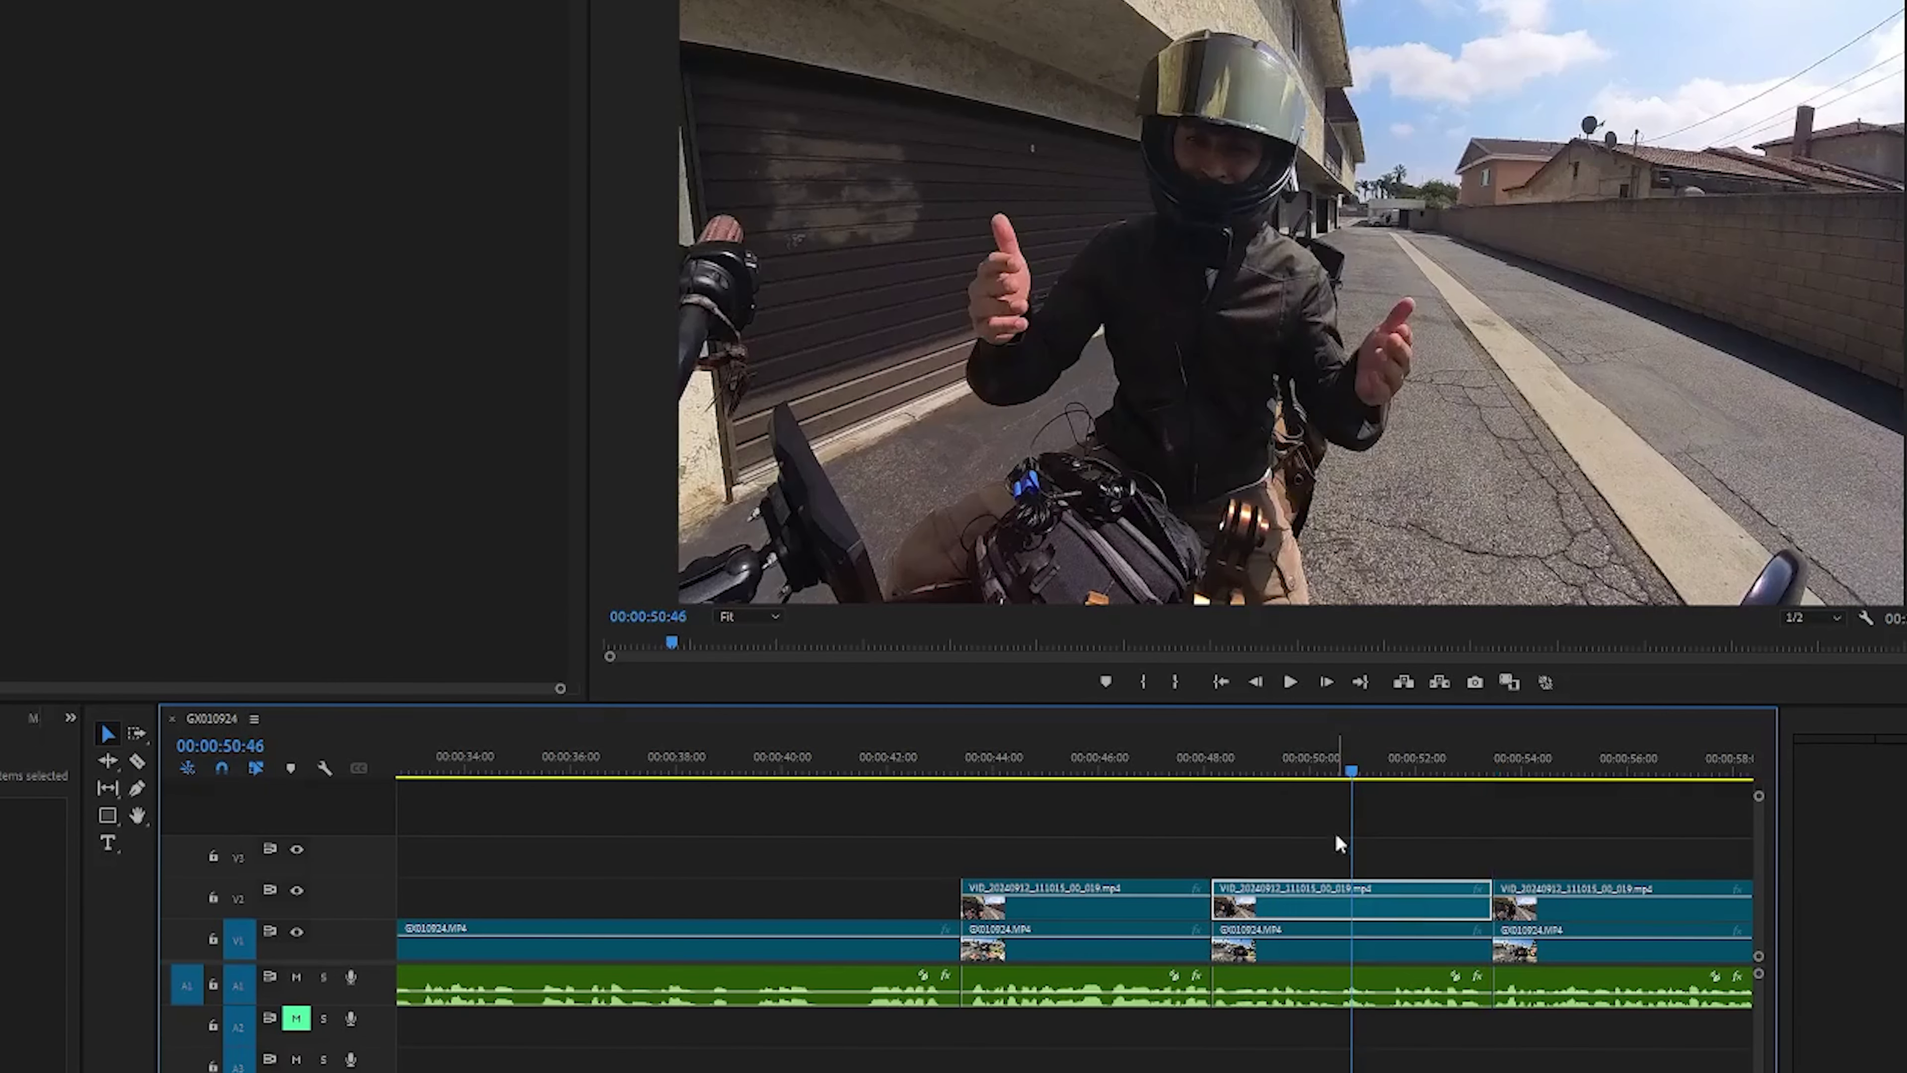
pyautogui.press('Delete')
pyautogui.click(1033, 761)
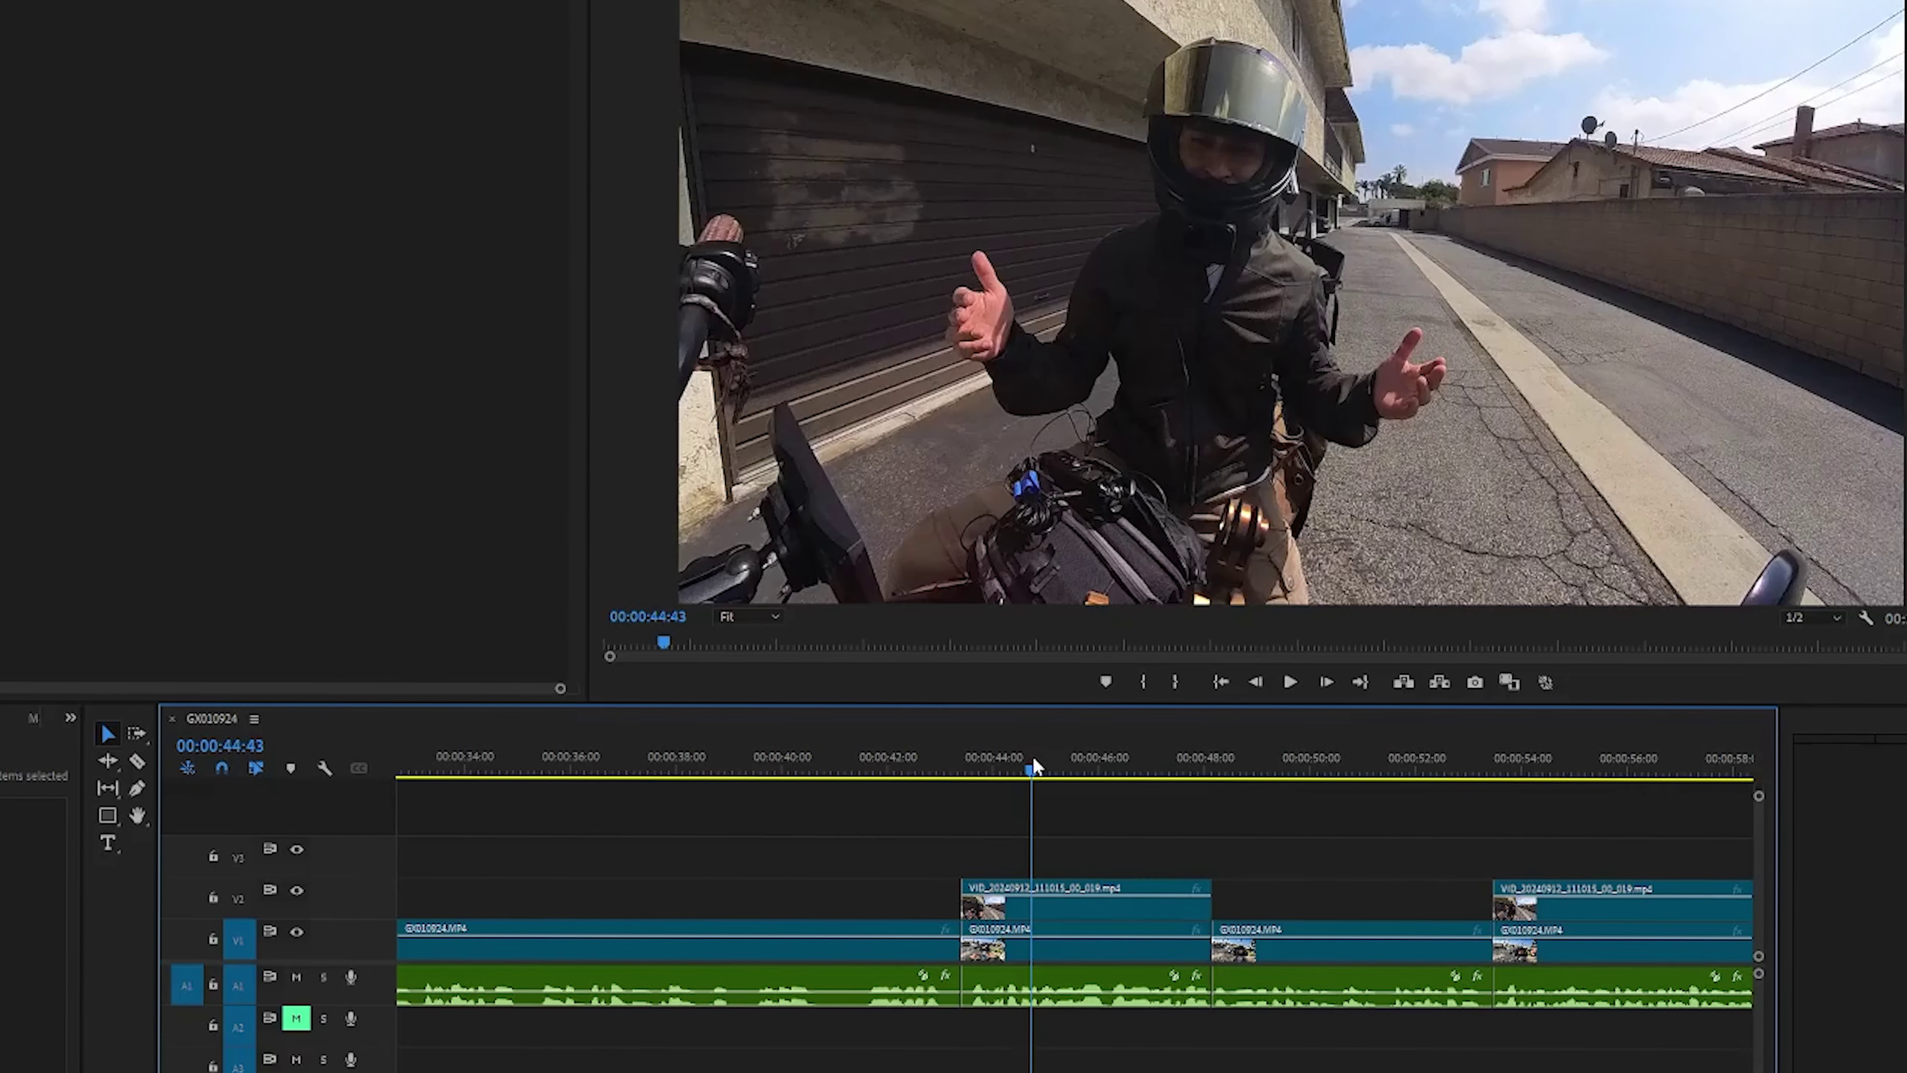
pyautogui.click(1099, 762)
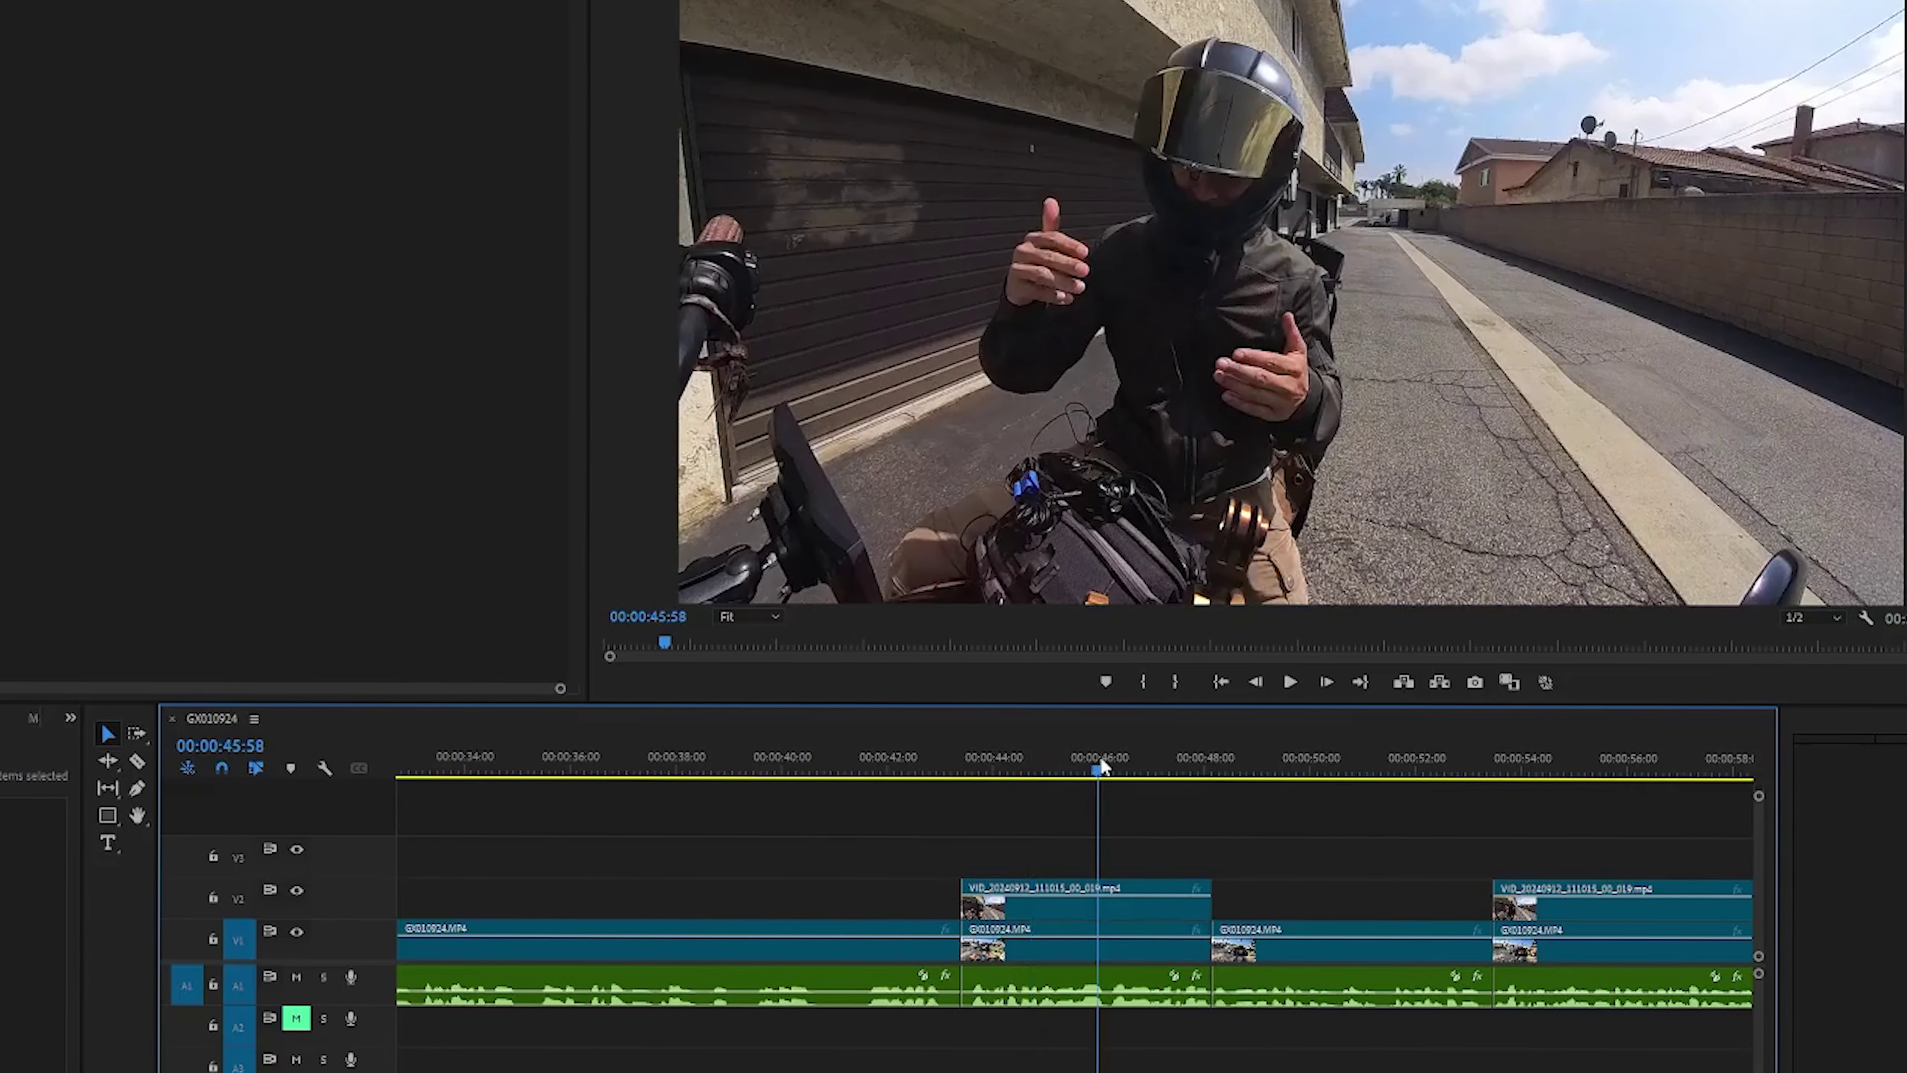
pyautogui.press('space')
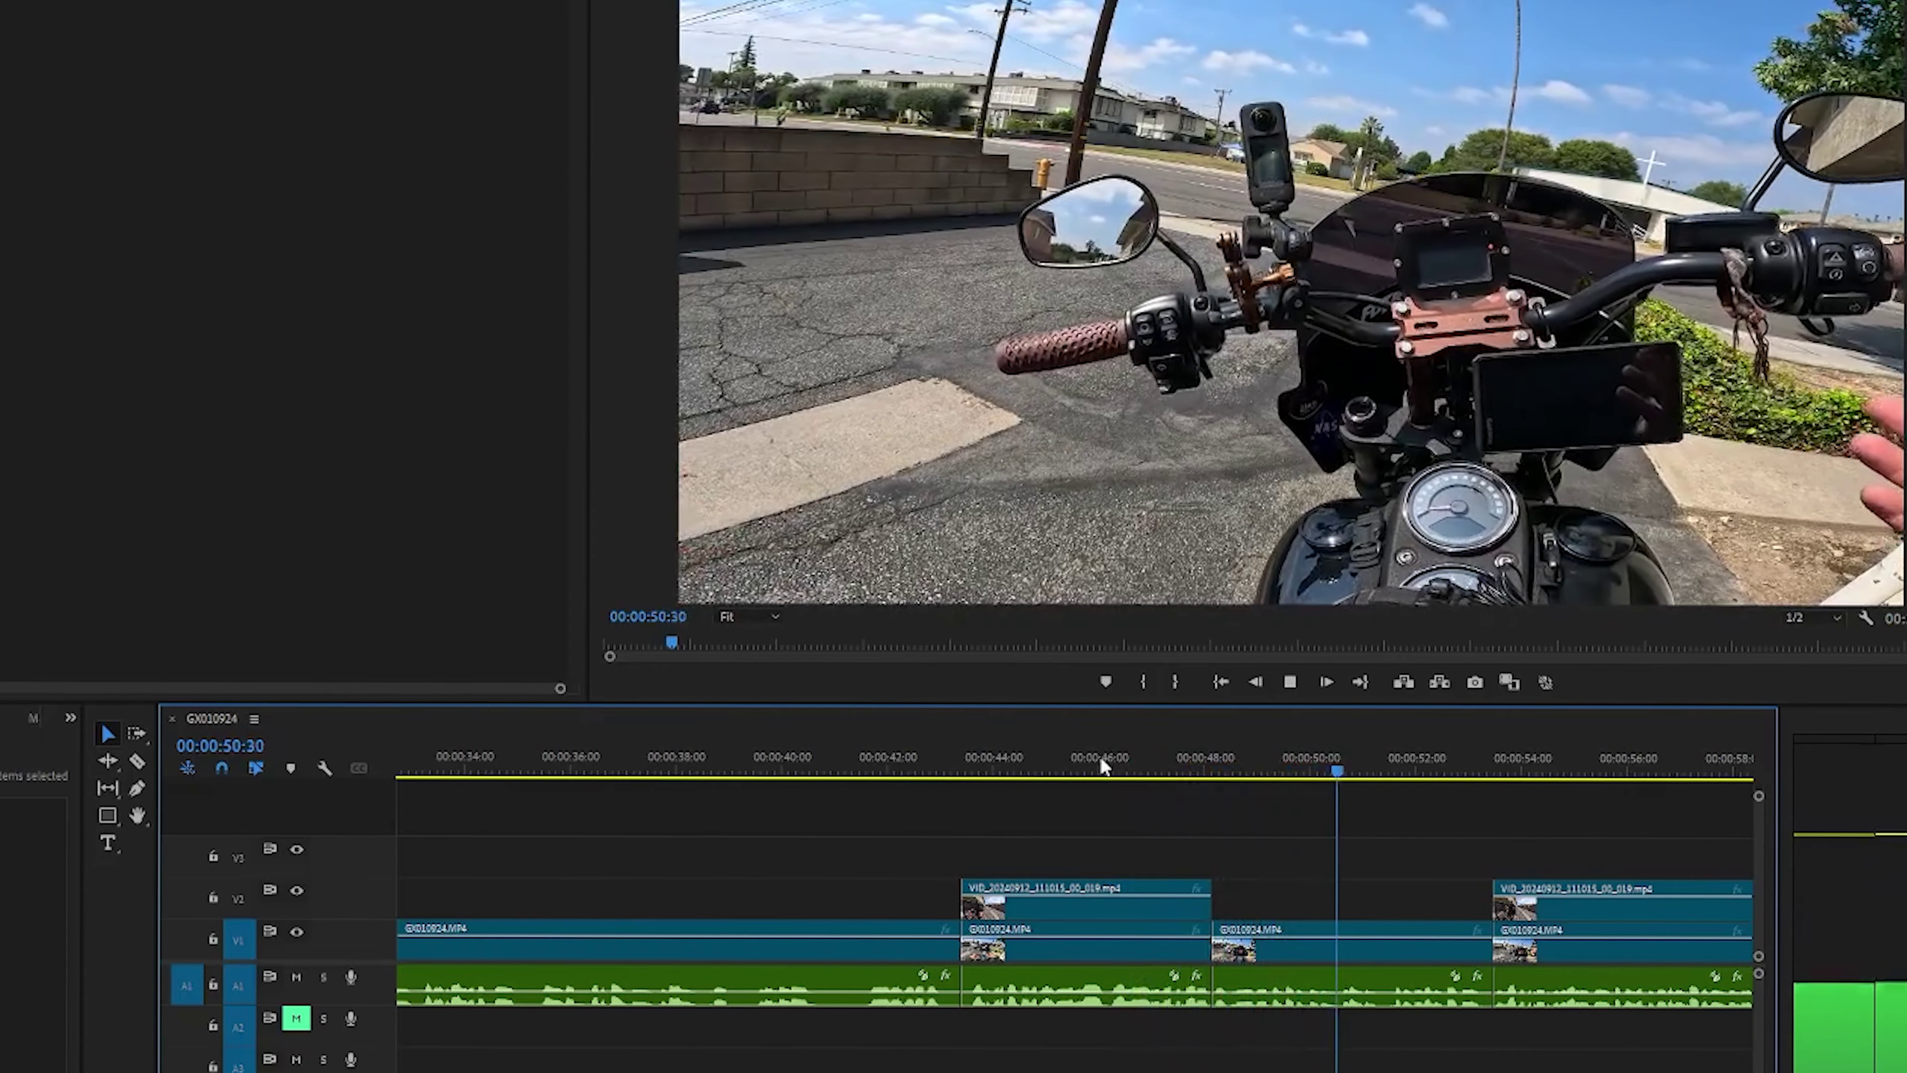
# Find the start of the next pause and cut both camera clips and the external audio at 00:01:08:46.
pyautogui.click(1140, 759)
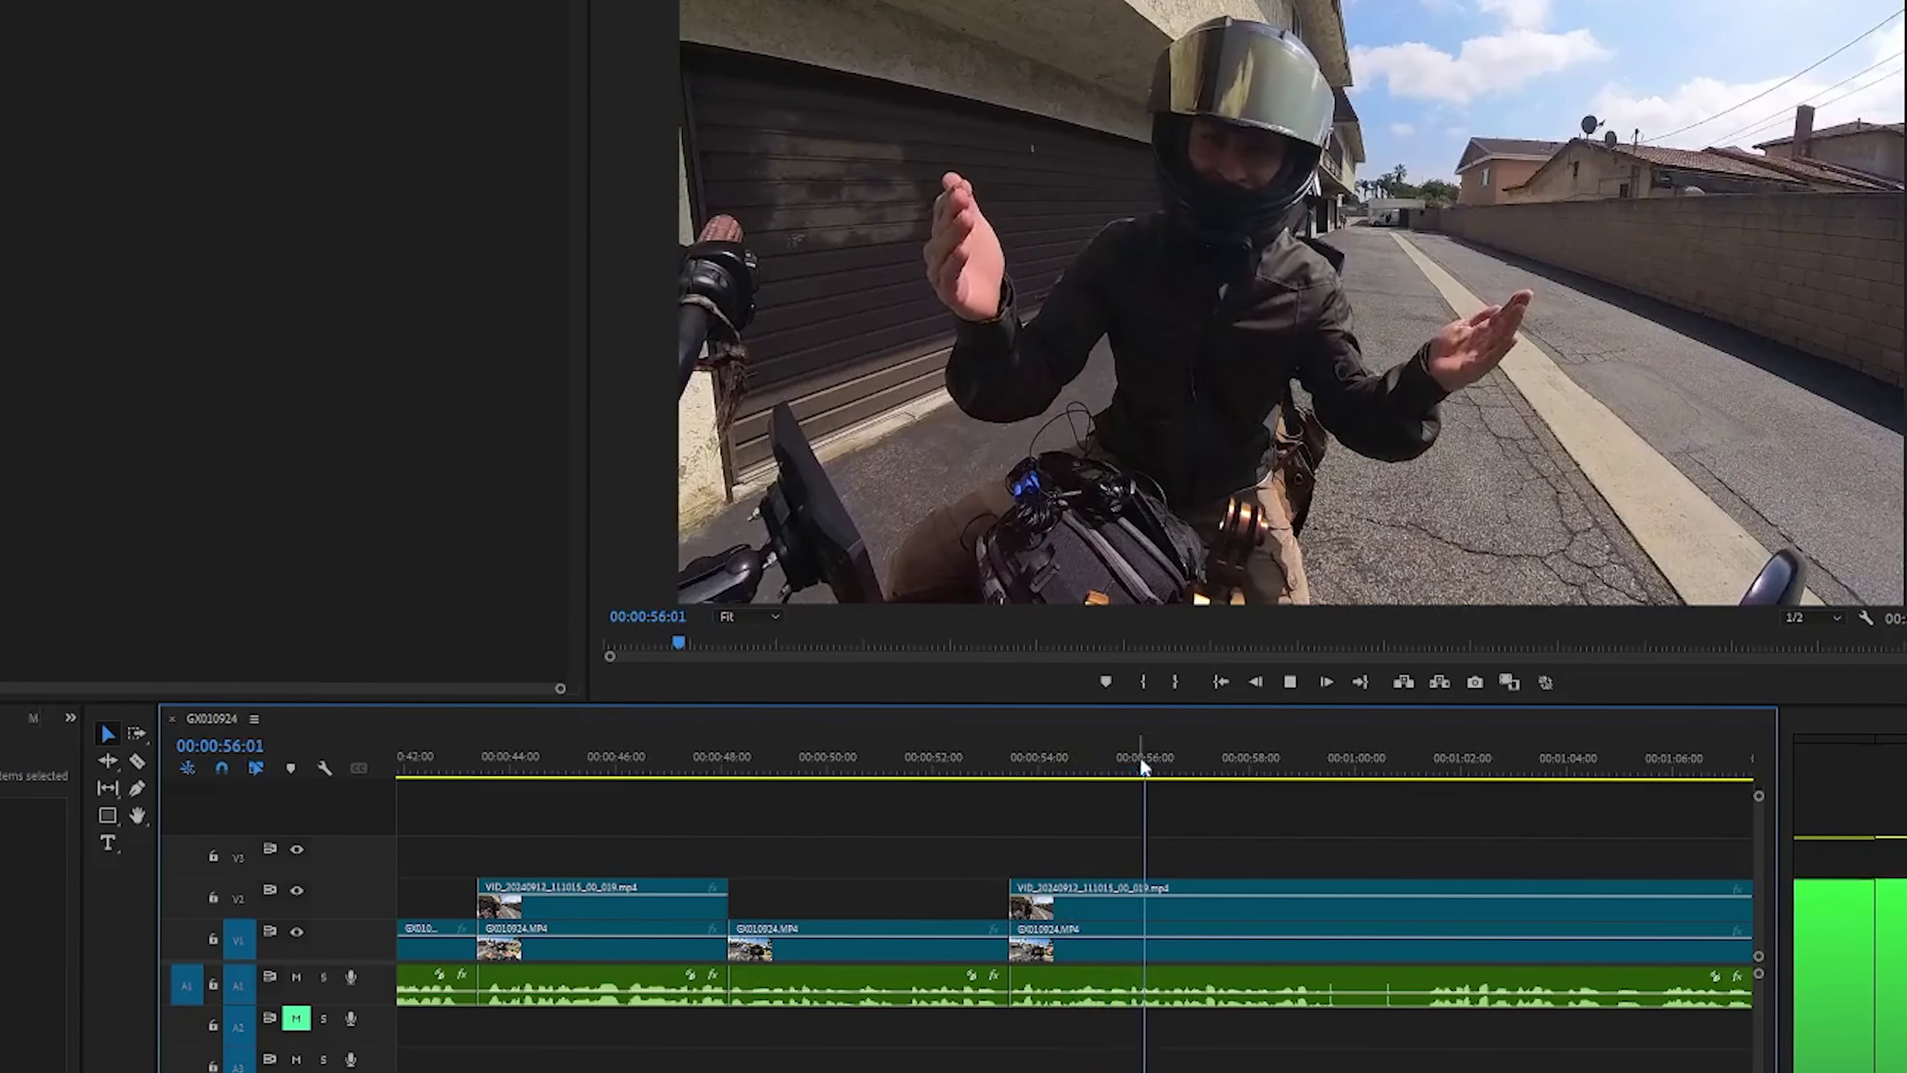
pyautogui.press('-')
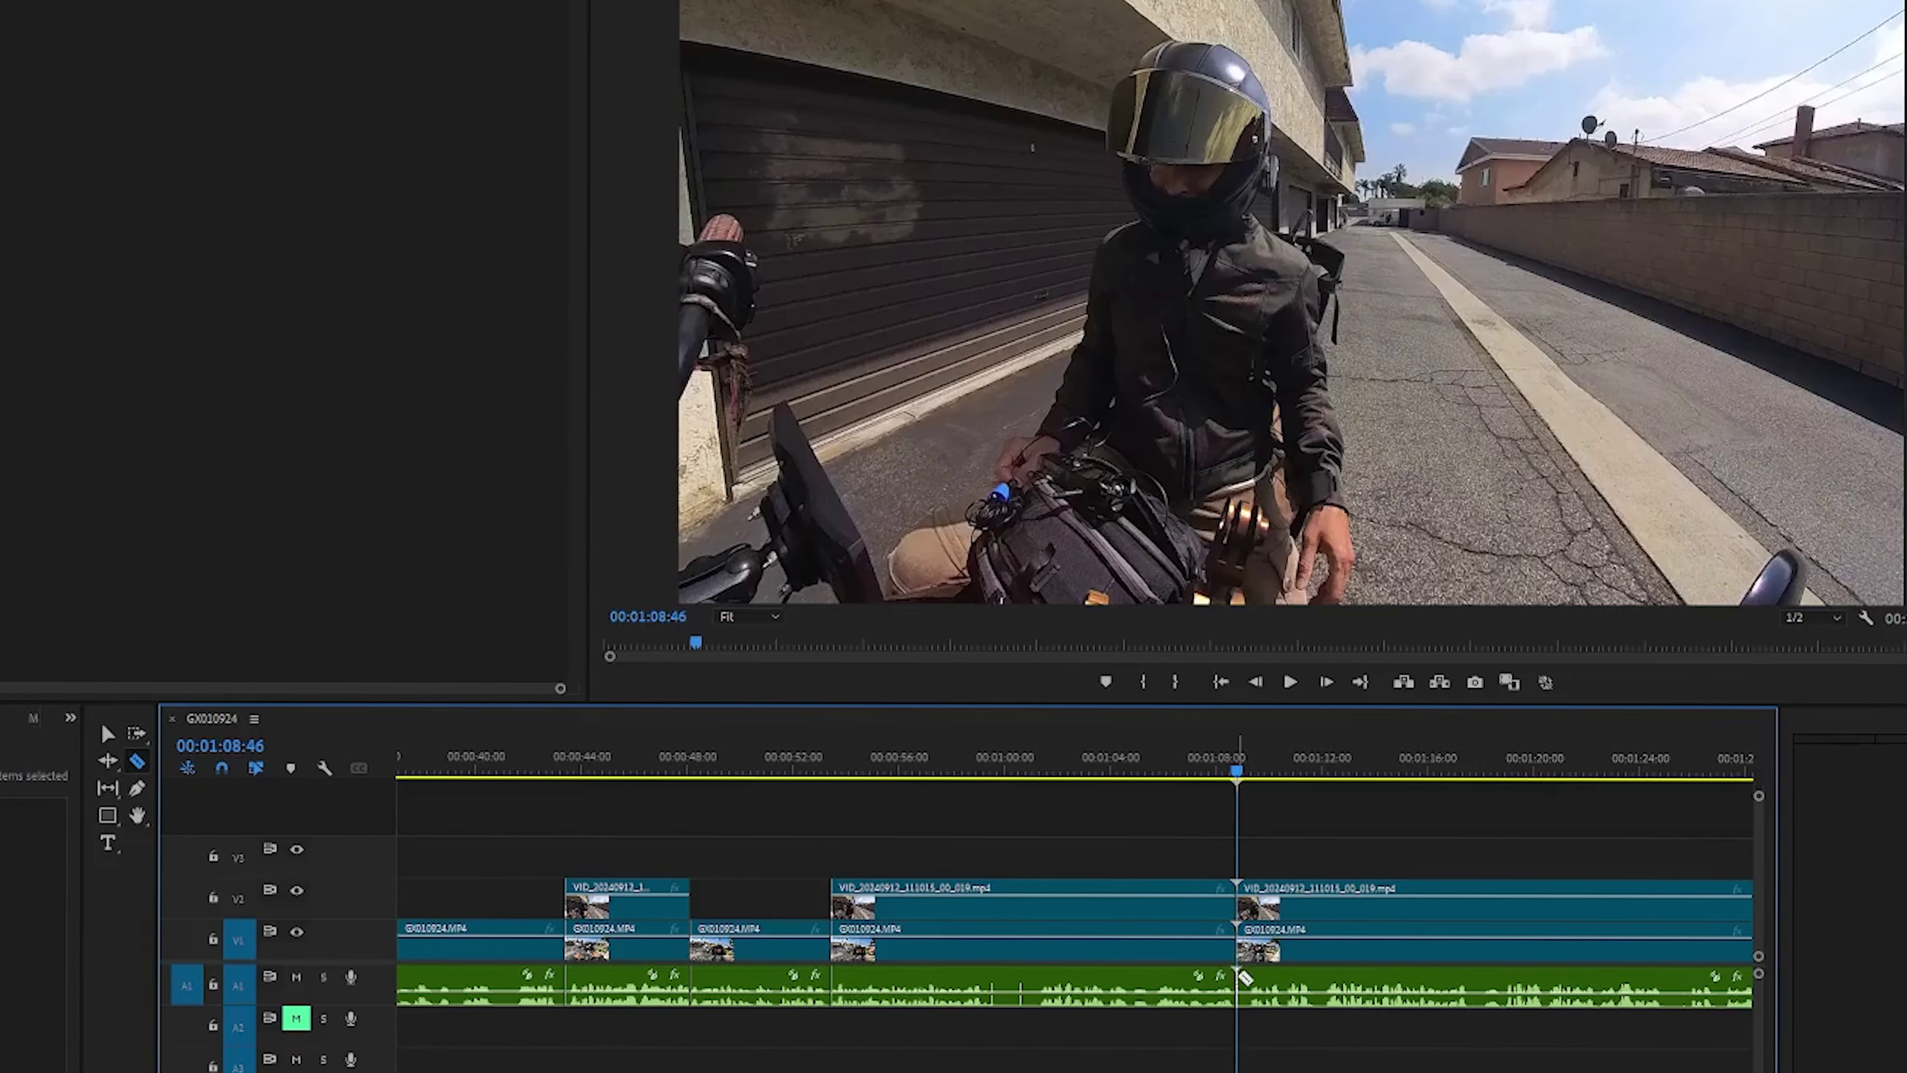
pyautogui.press('v')
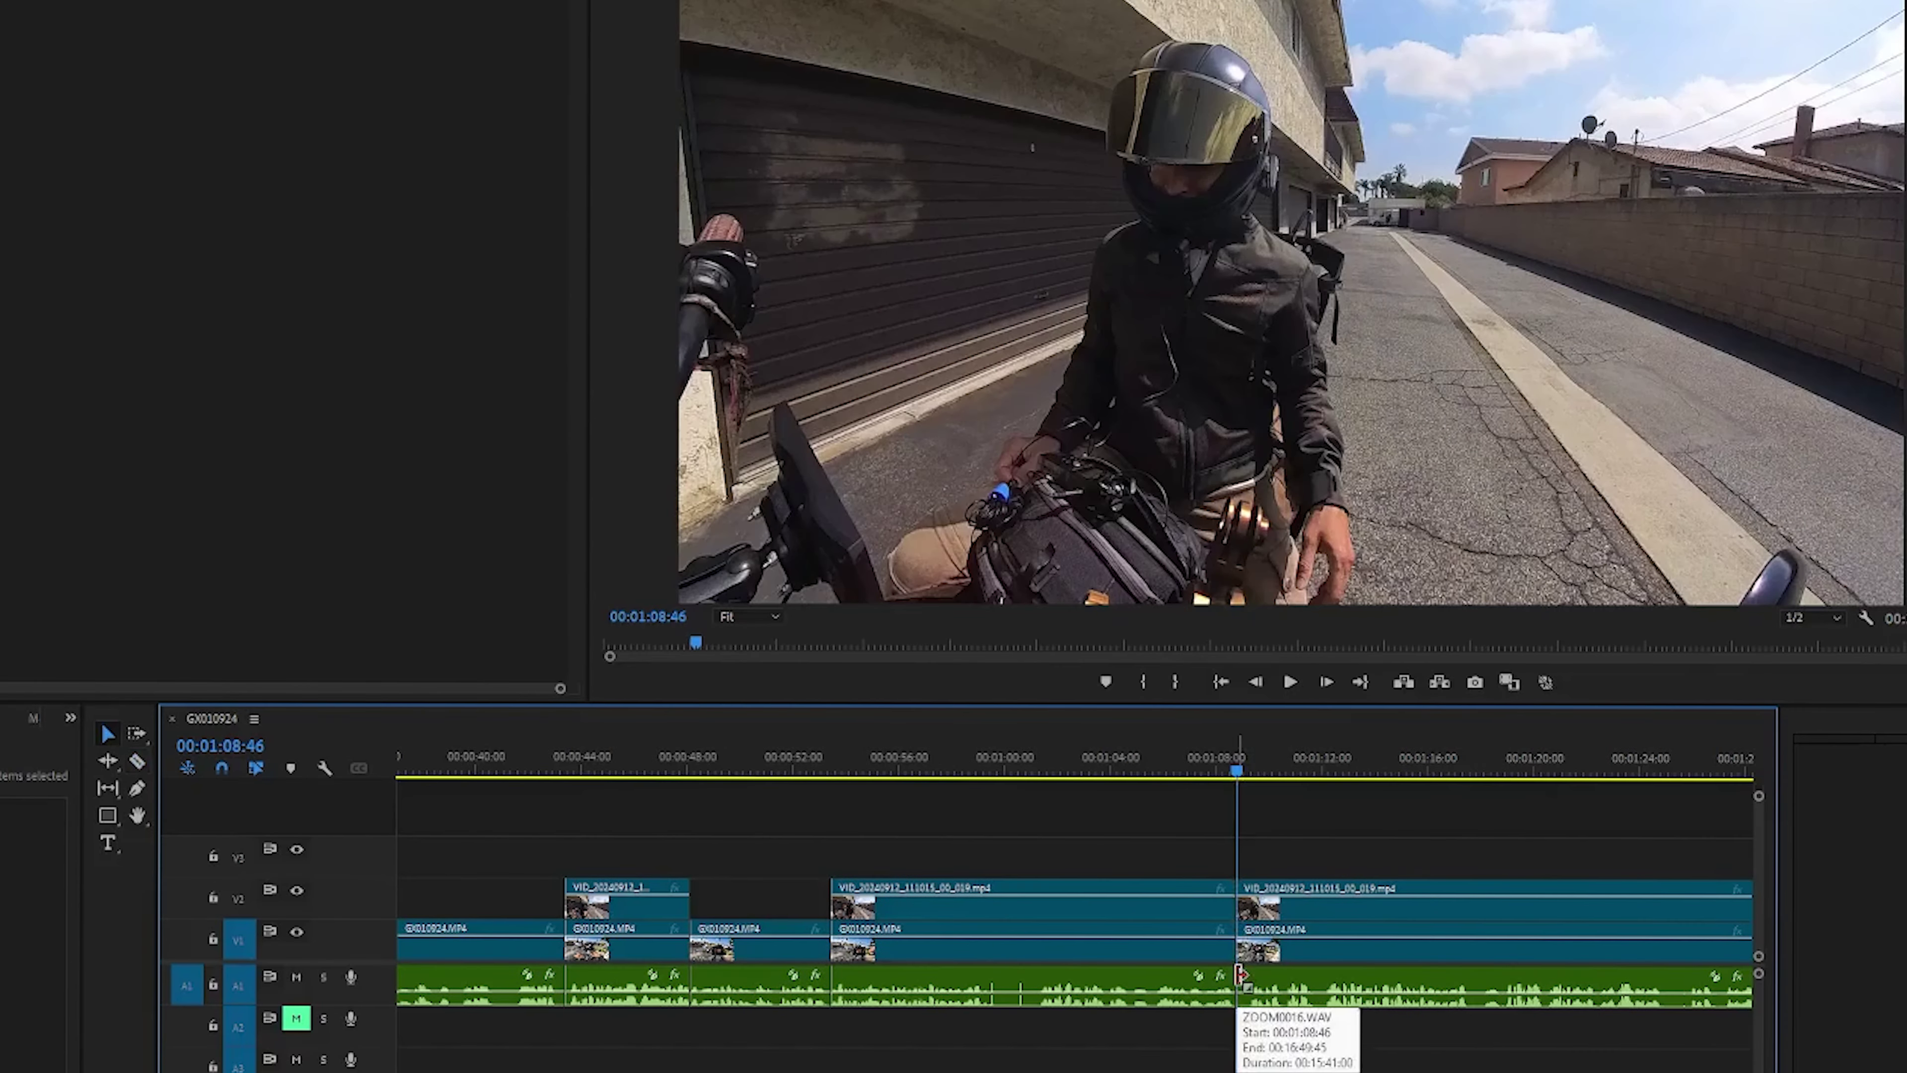
# Find the end of the pause after 00:01:08:46 and cut both camera clips and the external audio at 00:01:12:05.
pyautogui.scroll(-5, 1239, 992)
pyautogui.moveTo(789, 769); pyautogui.dragTo(867, 772)
pyautogui.press('space')
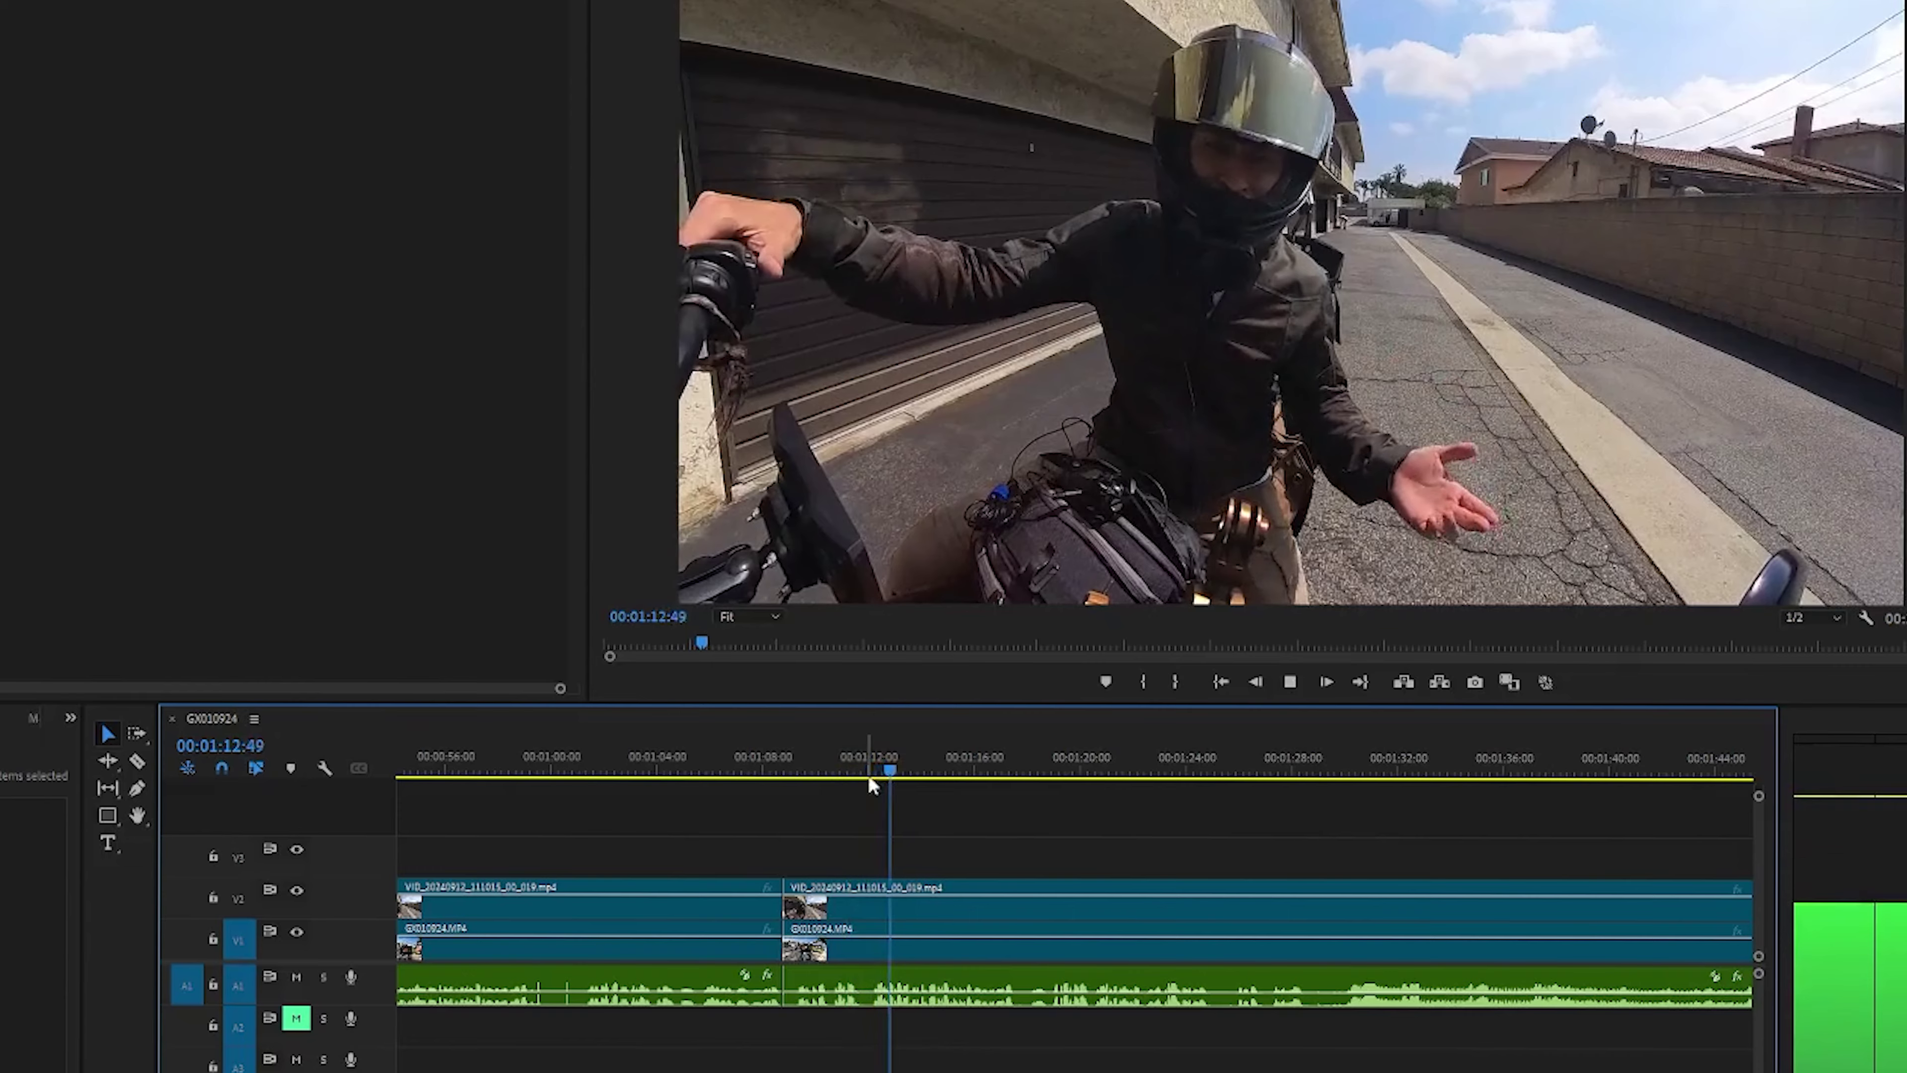
pyautogui.press('space')
pyautogui.moveTo(939, 774); pyautogui.dragTo(869, 773)
pyautogui.press('c')
pyautogui.click(872, 886)
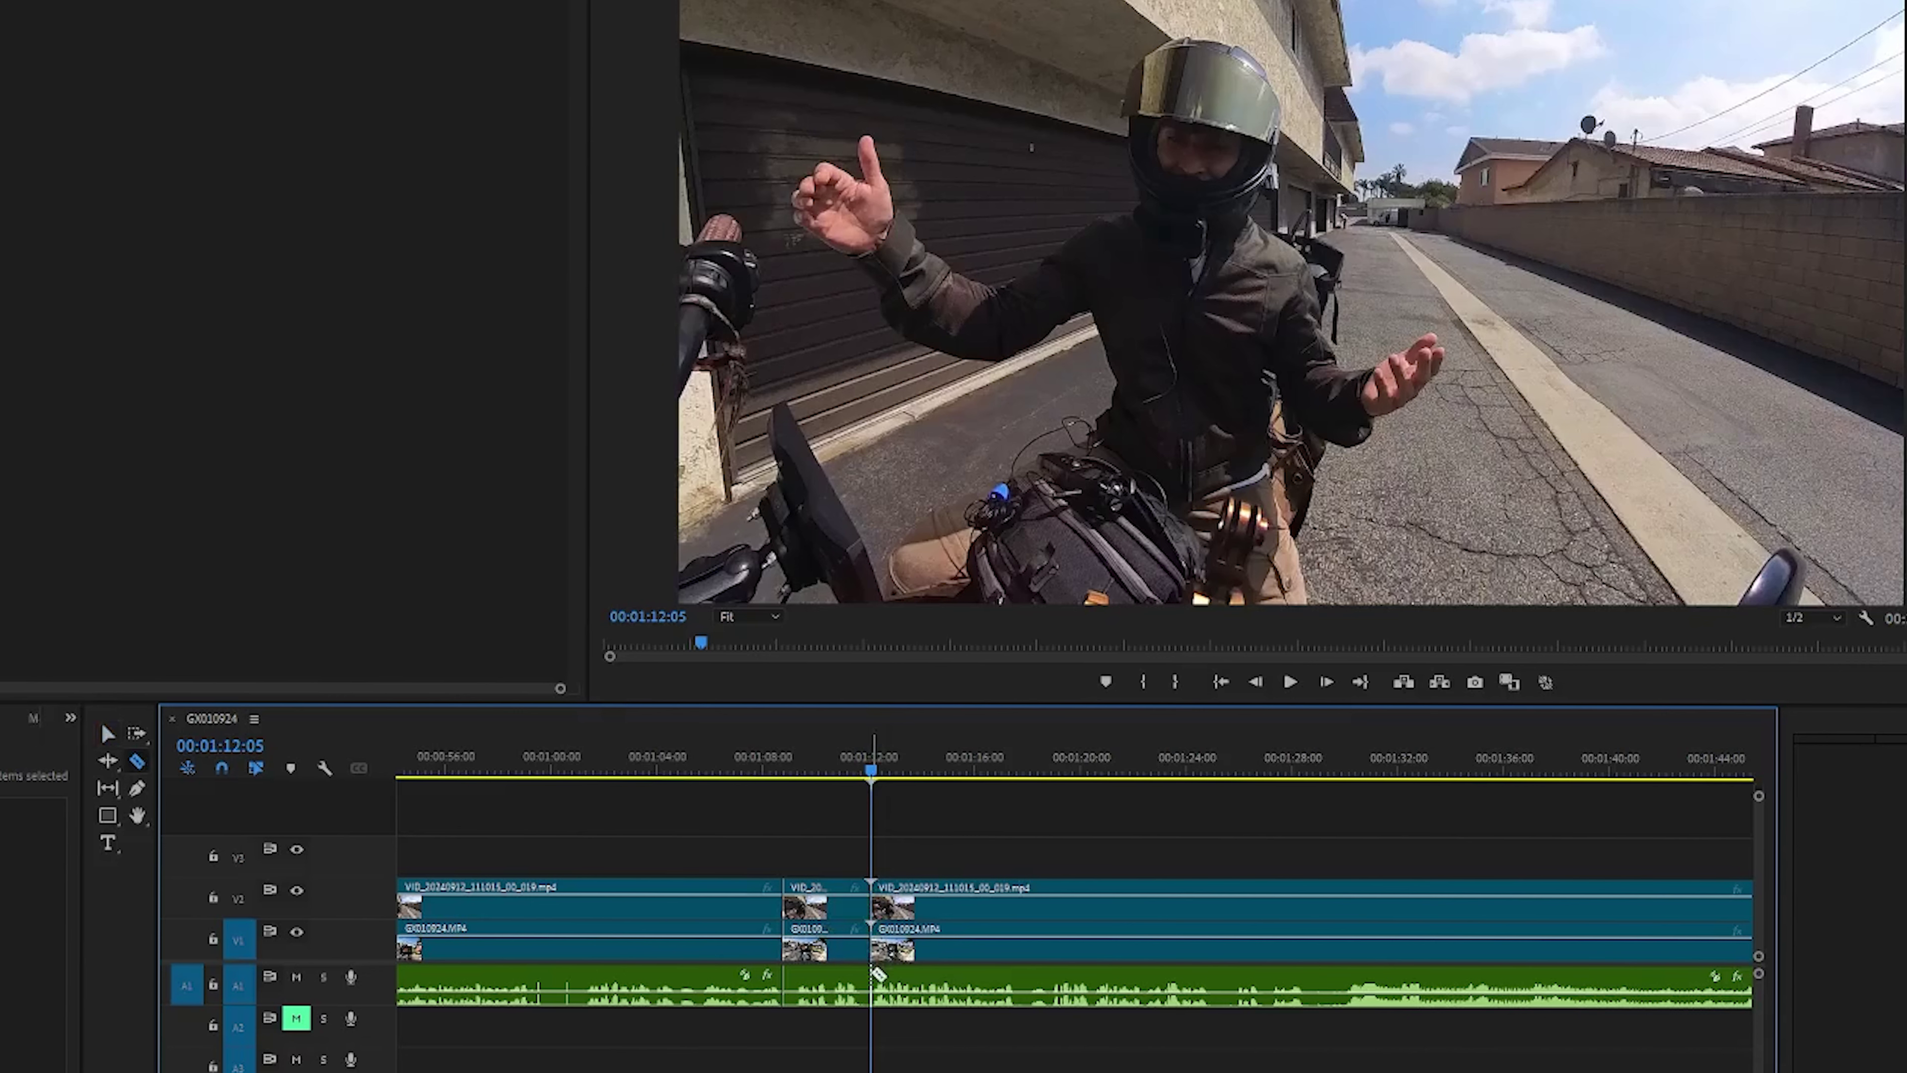
# Delete the pause between 00:01:08:46 and 00:01:12:05 on all three tracks and move the following clips back to close the gap.
pyautogui.click(828, 940)
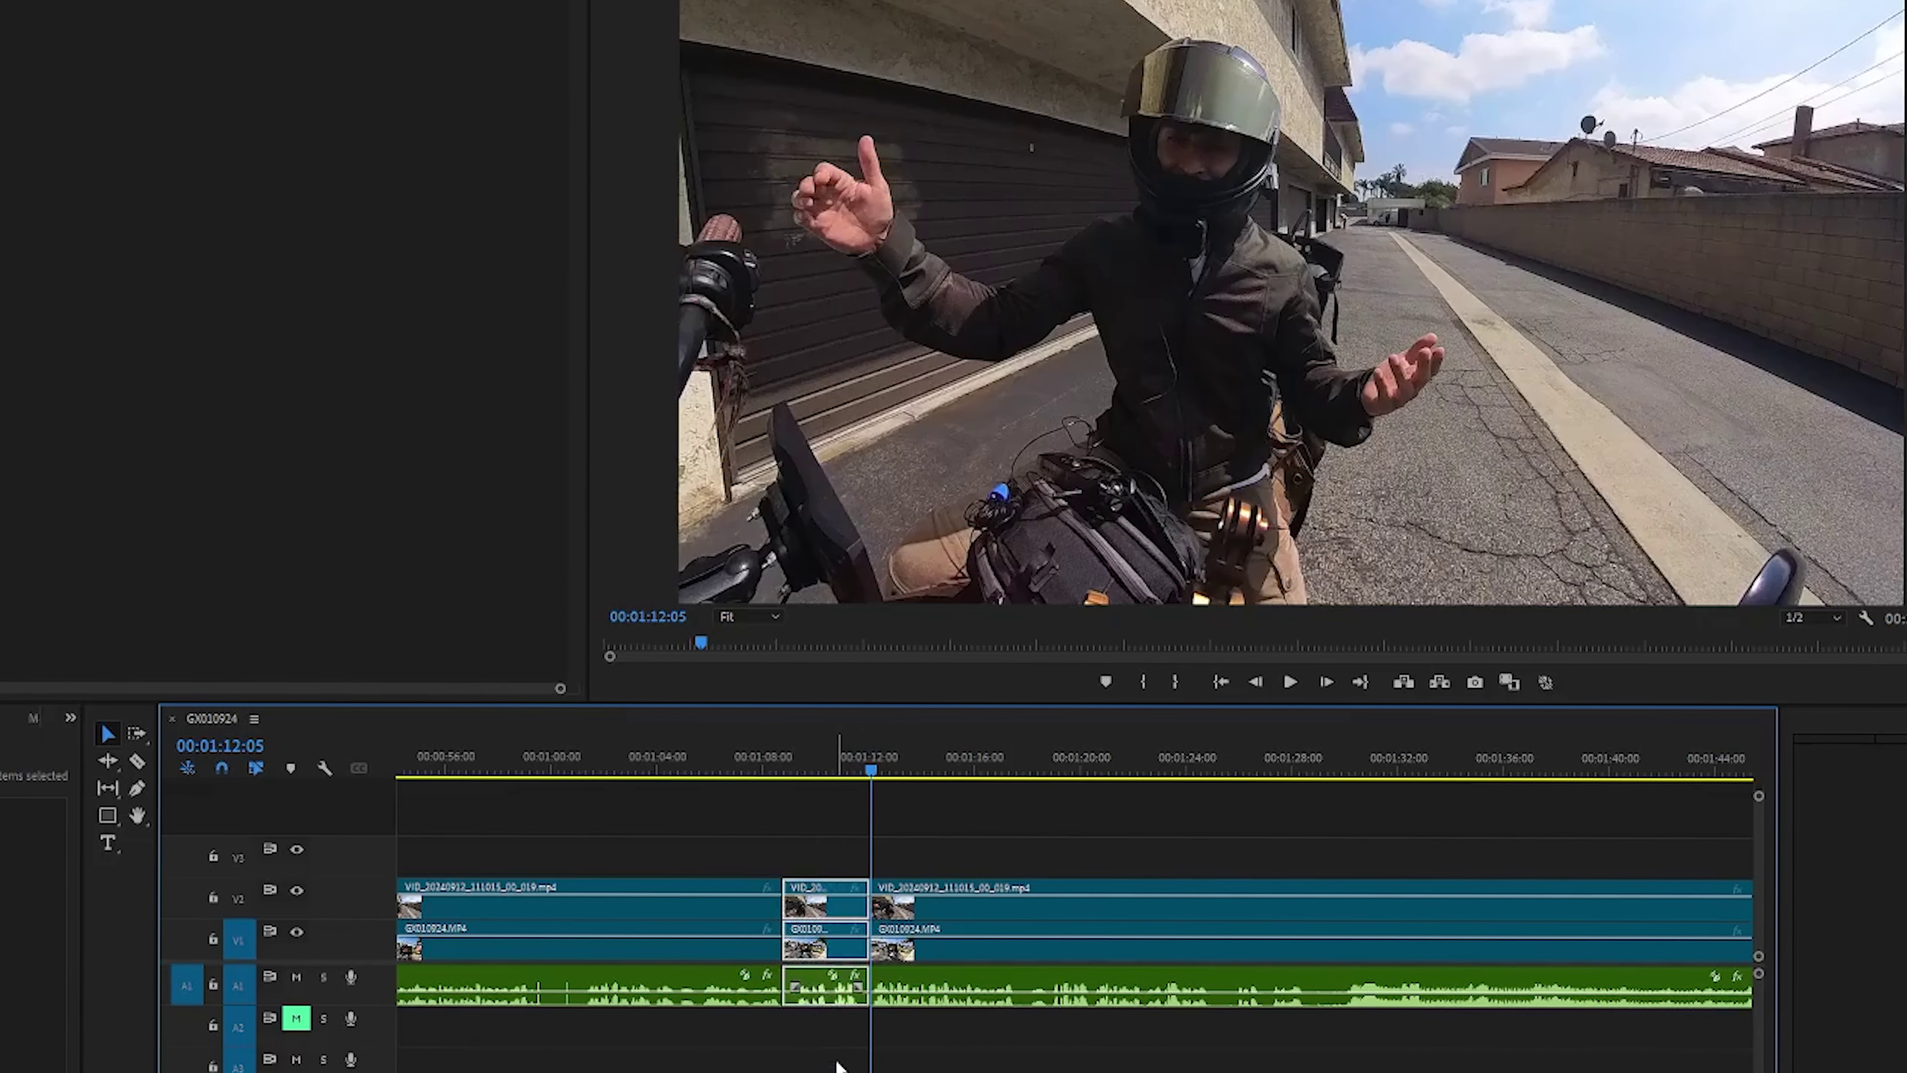
pyautogui.press('Delete')
pyautogui.click(928, 880)
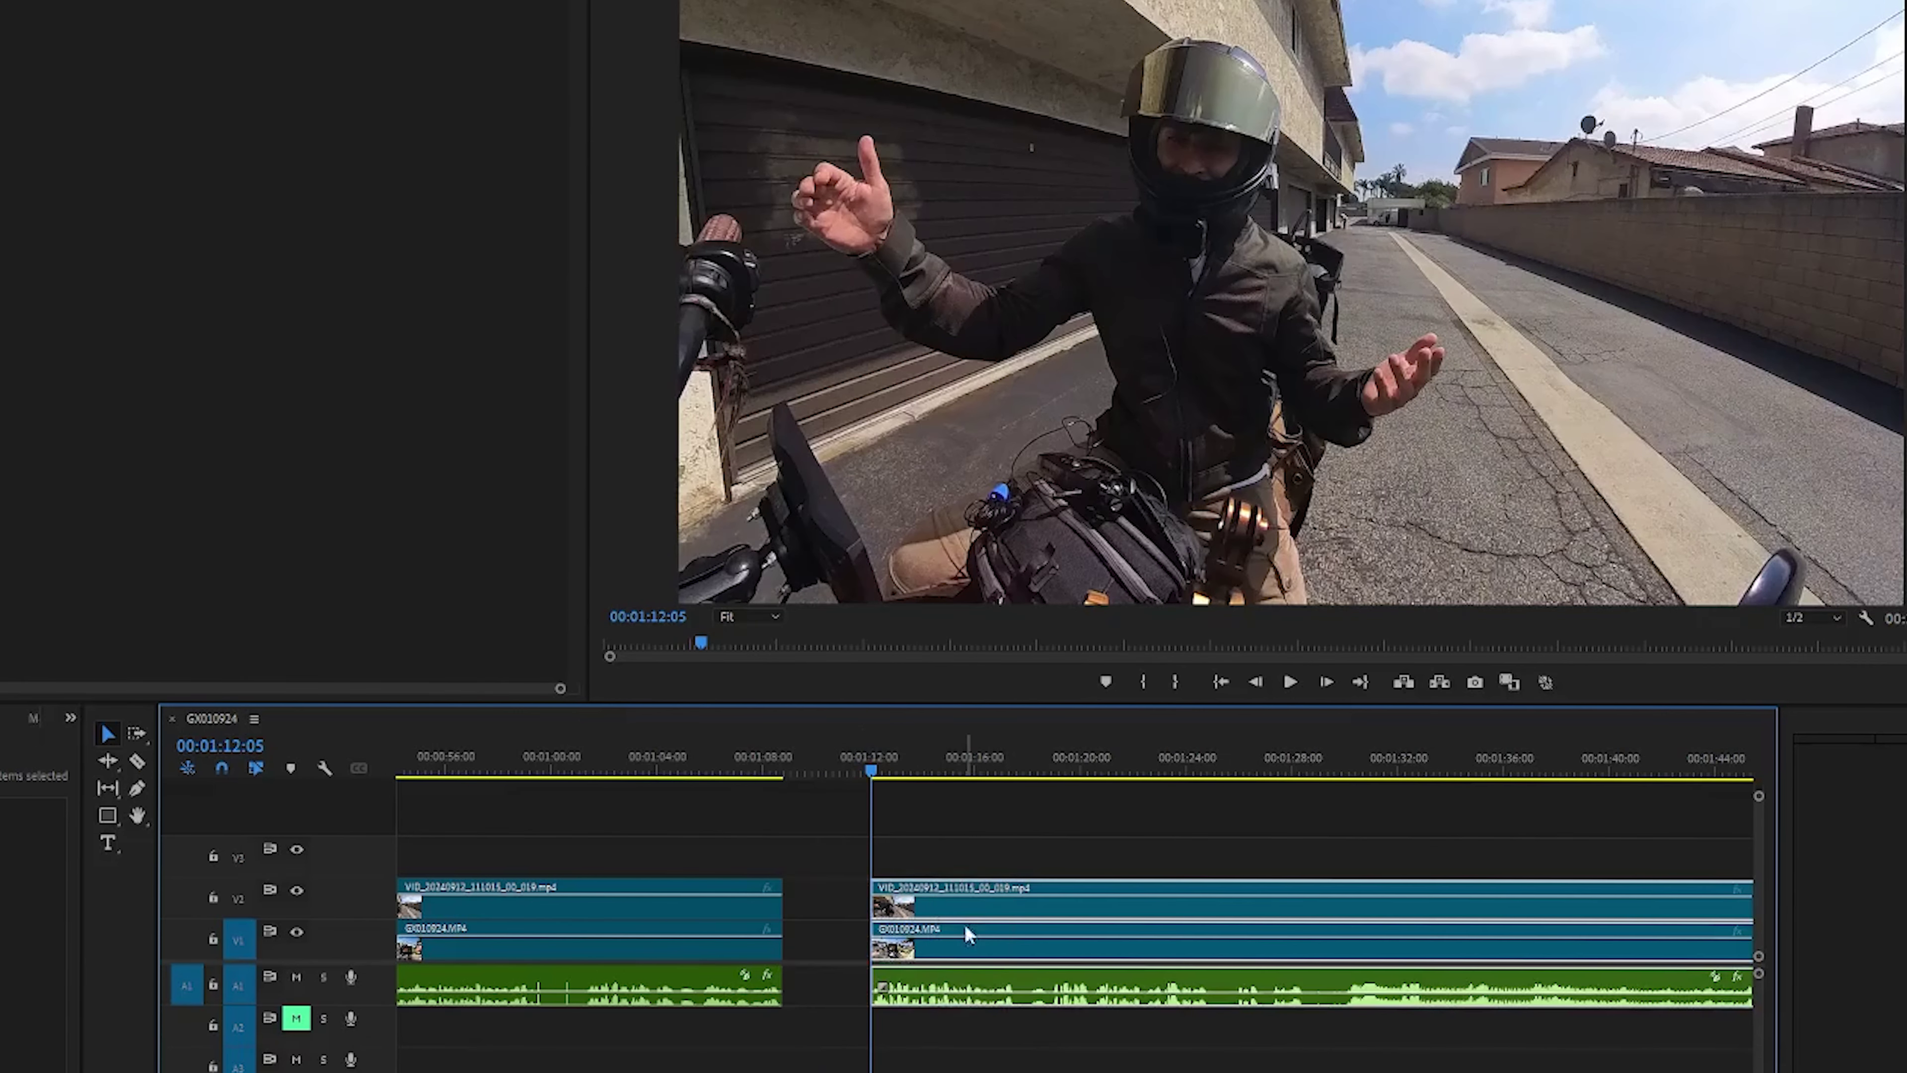
pyautogui.moveTo(964, 906); pyautogui.dragTo(887, 913)
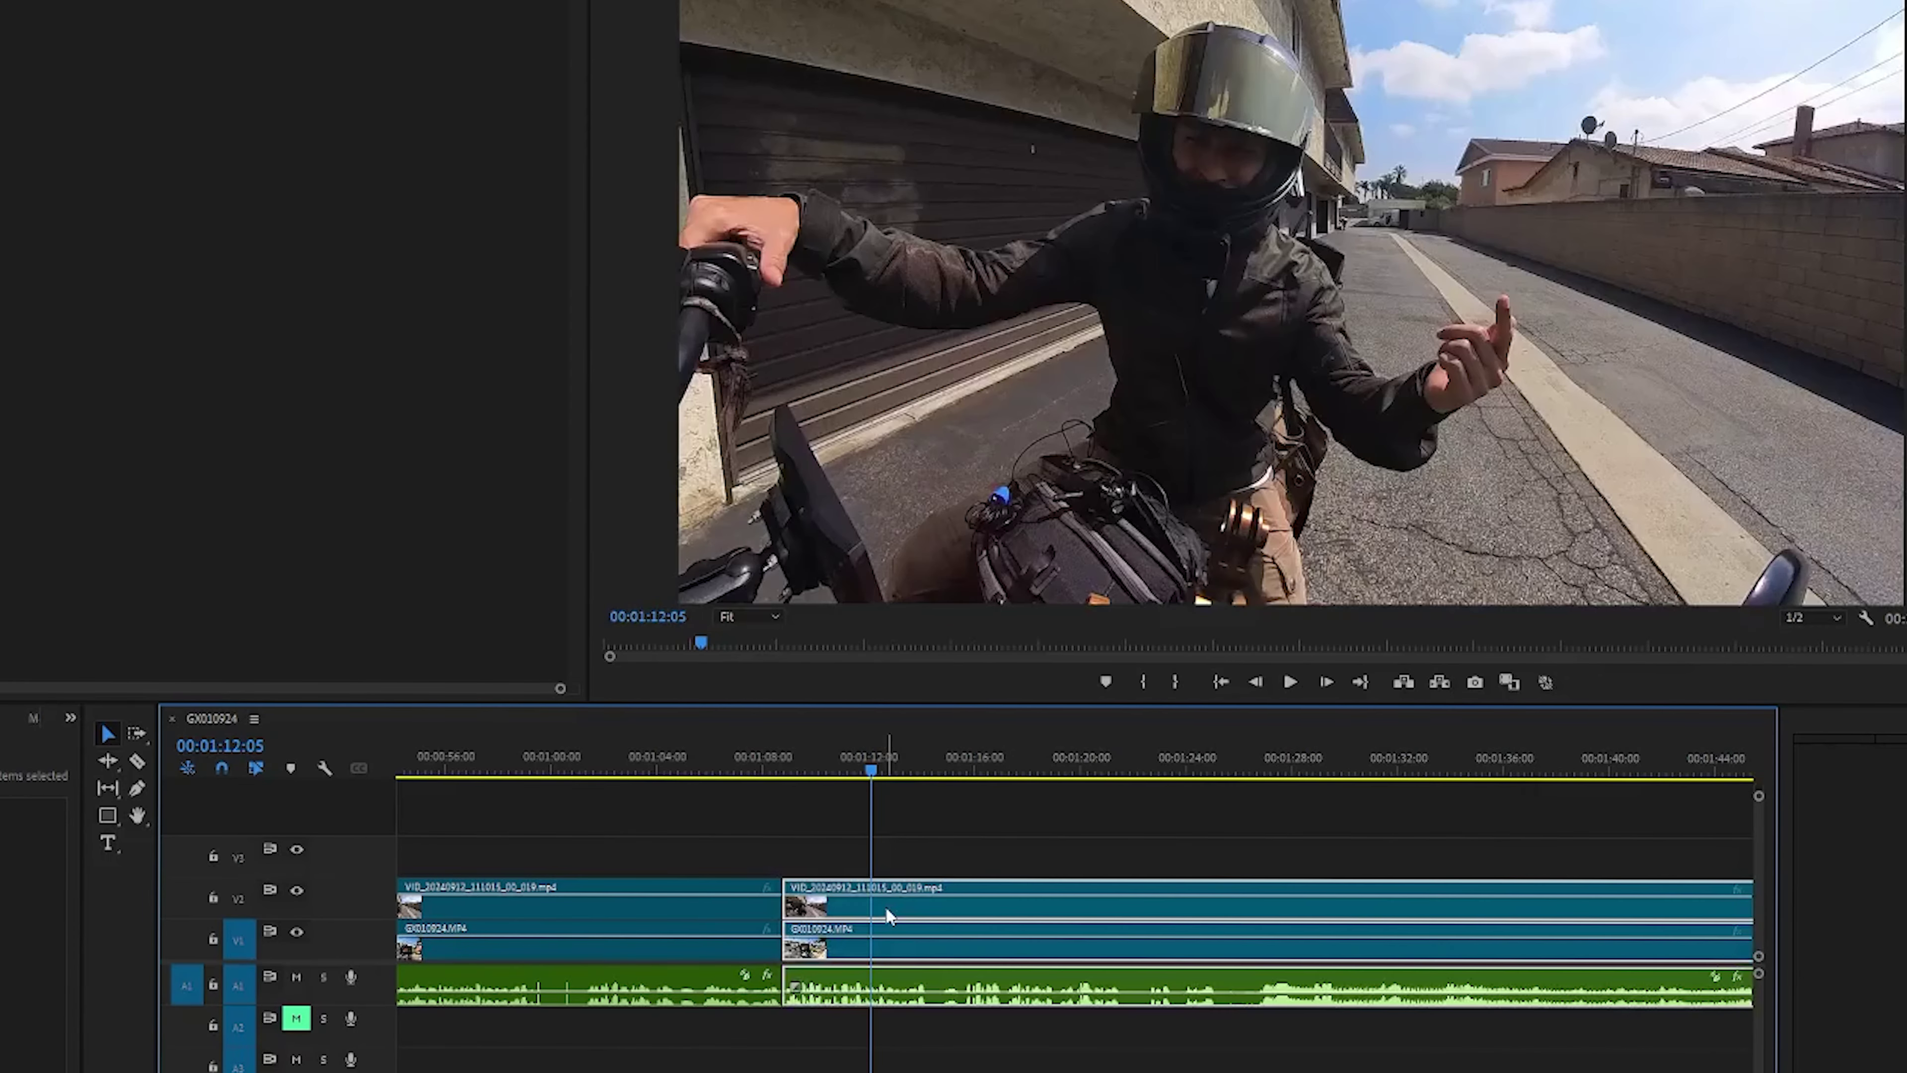
pyautogui.click(760, 841)
# Play from 00:01:08:39 across the closed gap and cut both camera clips and the external audio at 00:01:21:33.
pyautogui.click(782, 766)
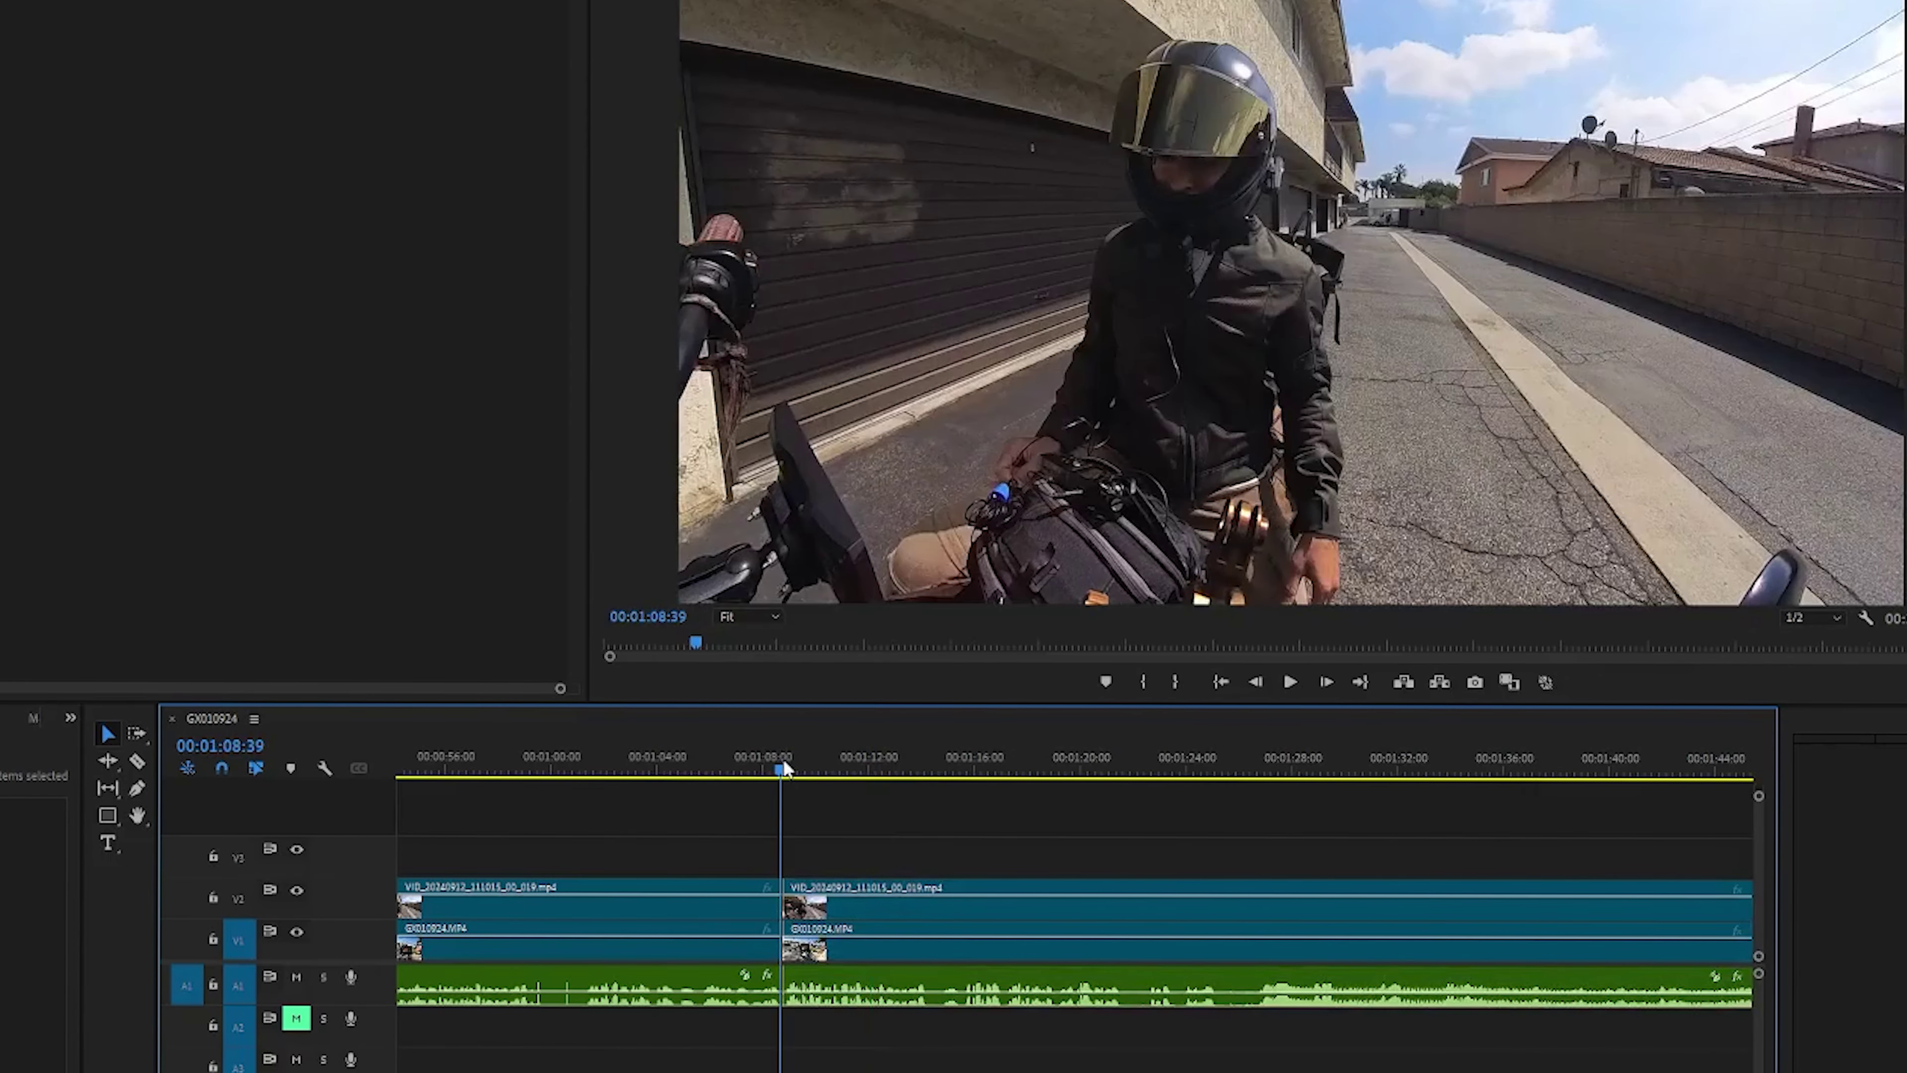
pyautogui.press('space')
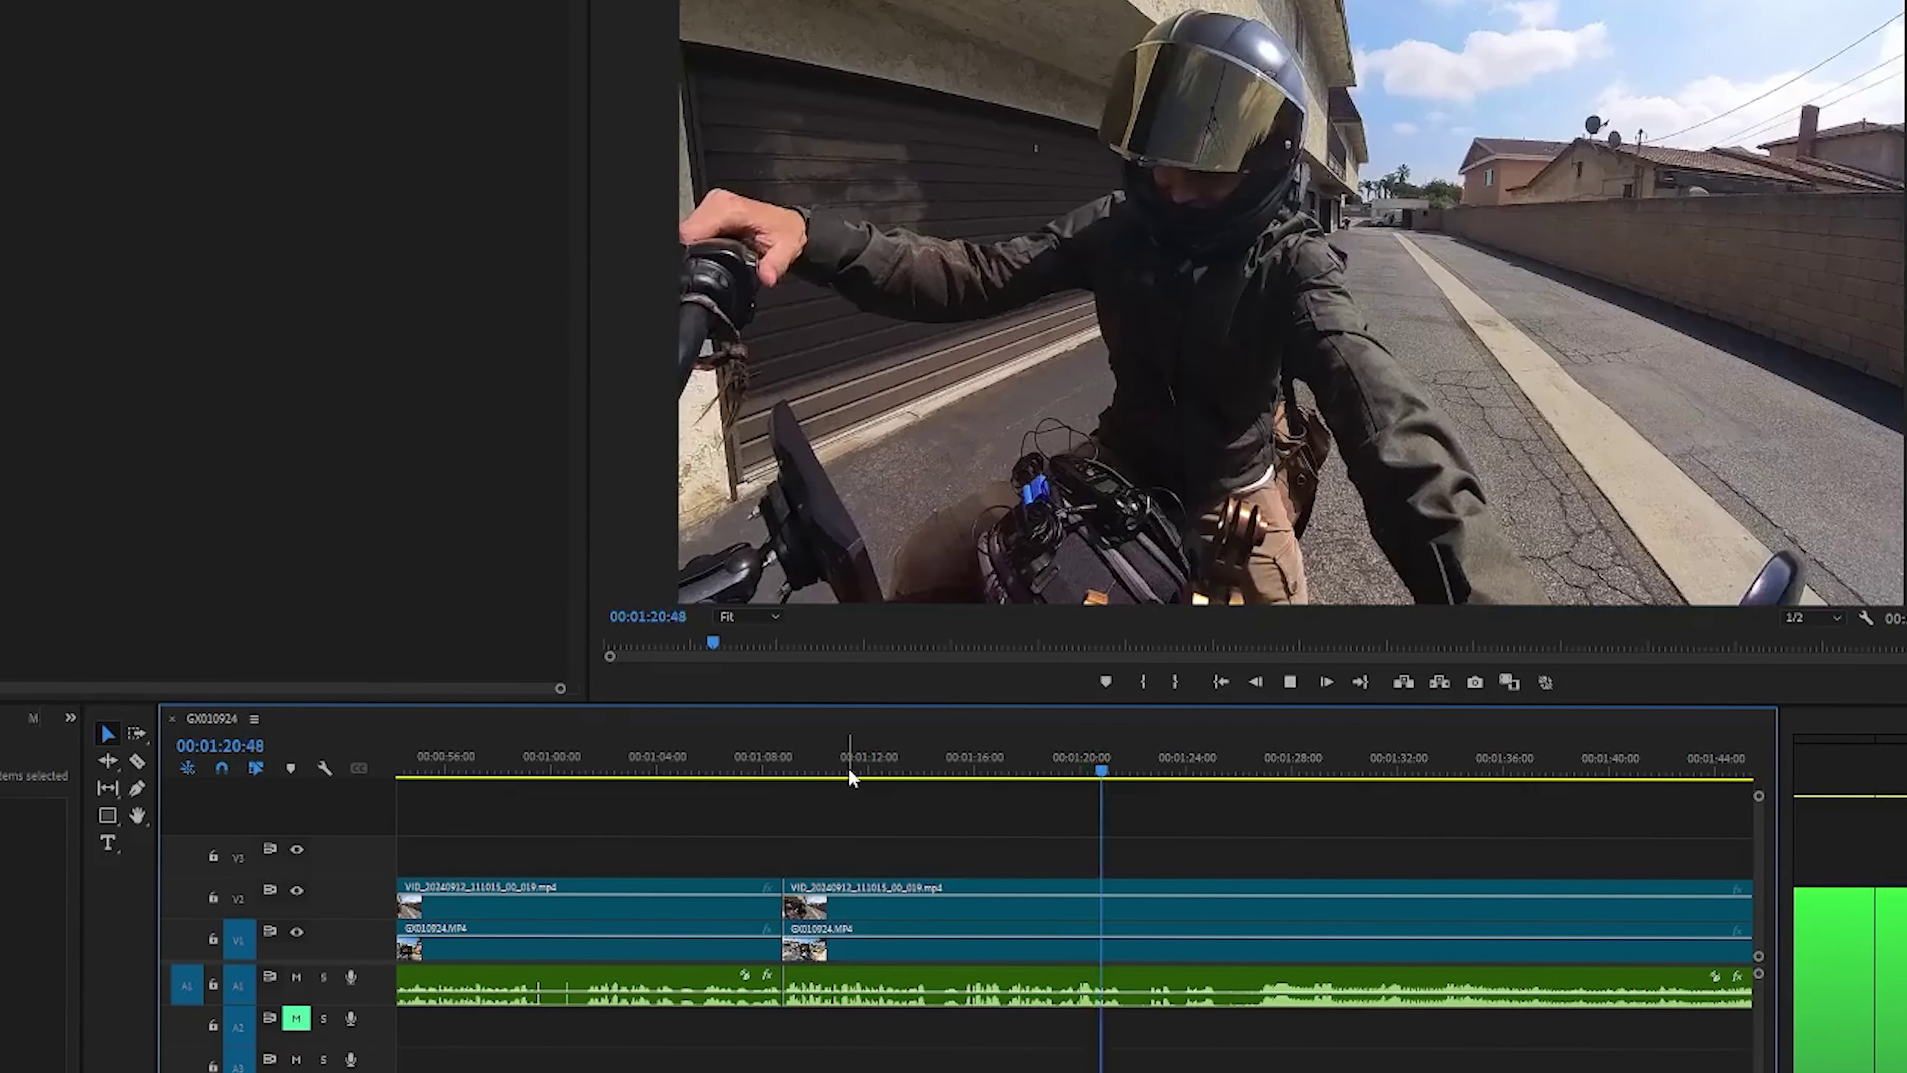
pyautogui.press('space')
pyautogui.press('c')
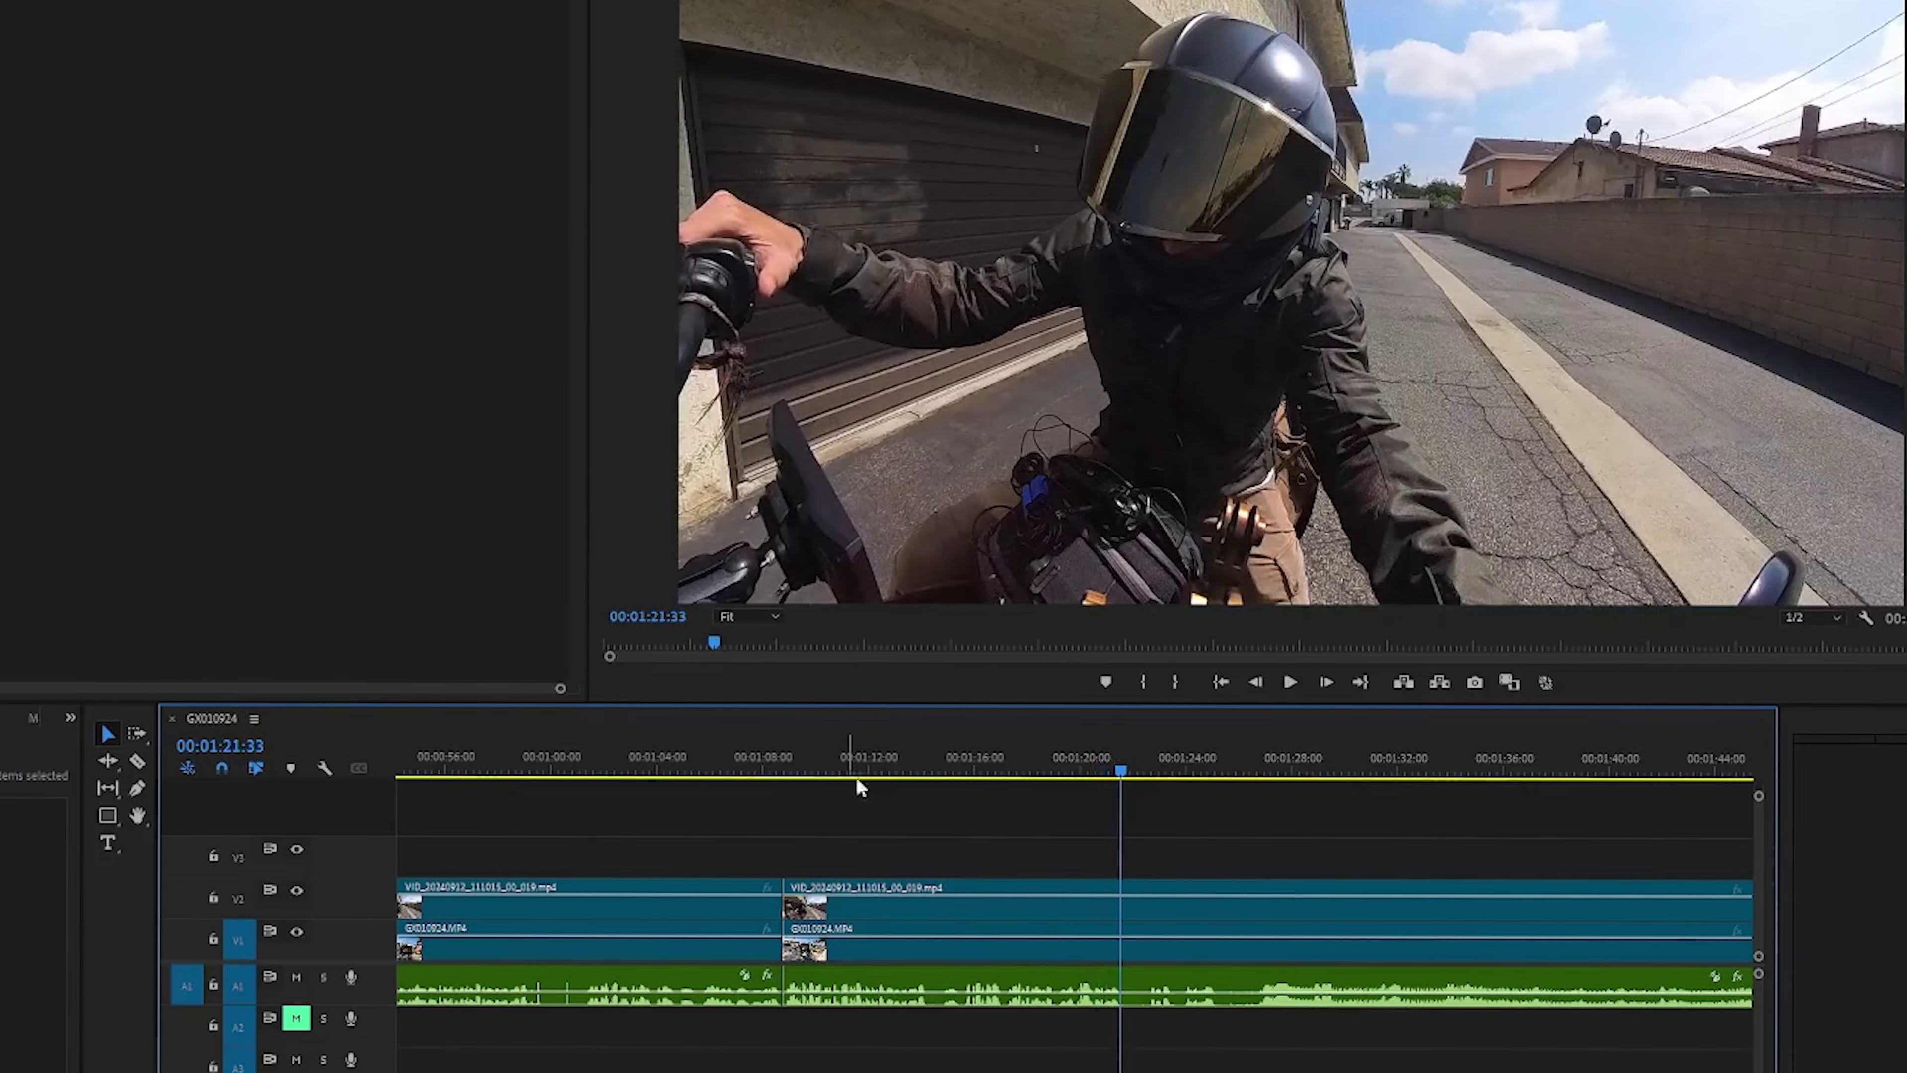
pyautogui.click(1124, 911)
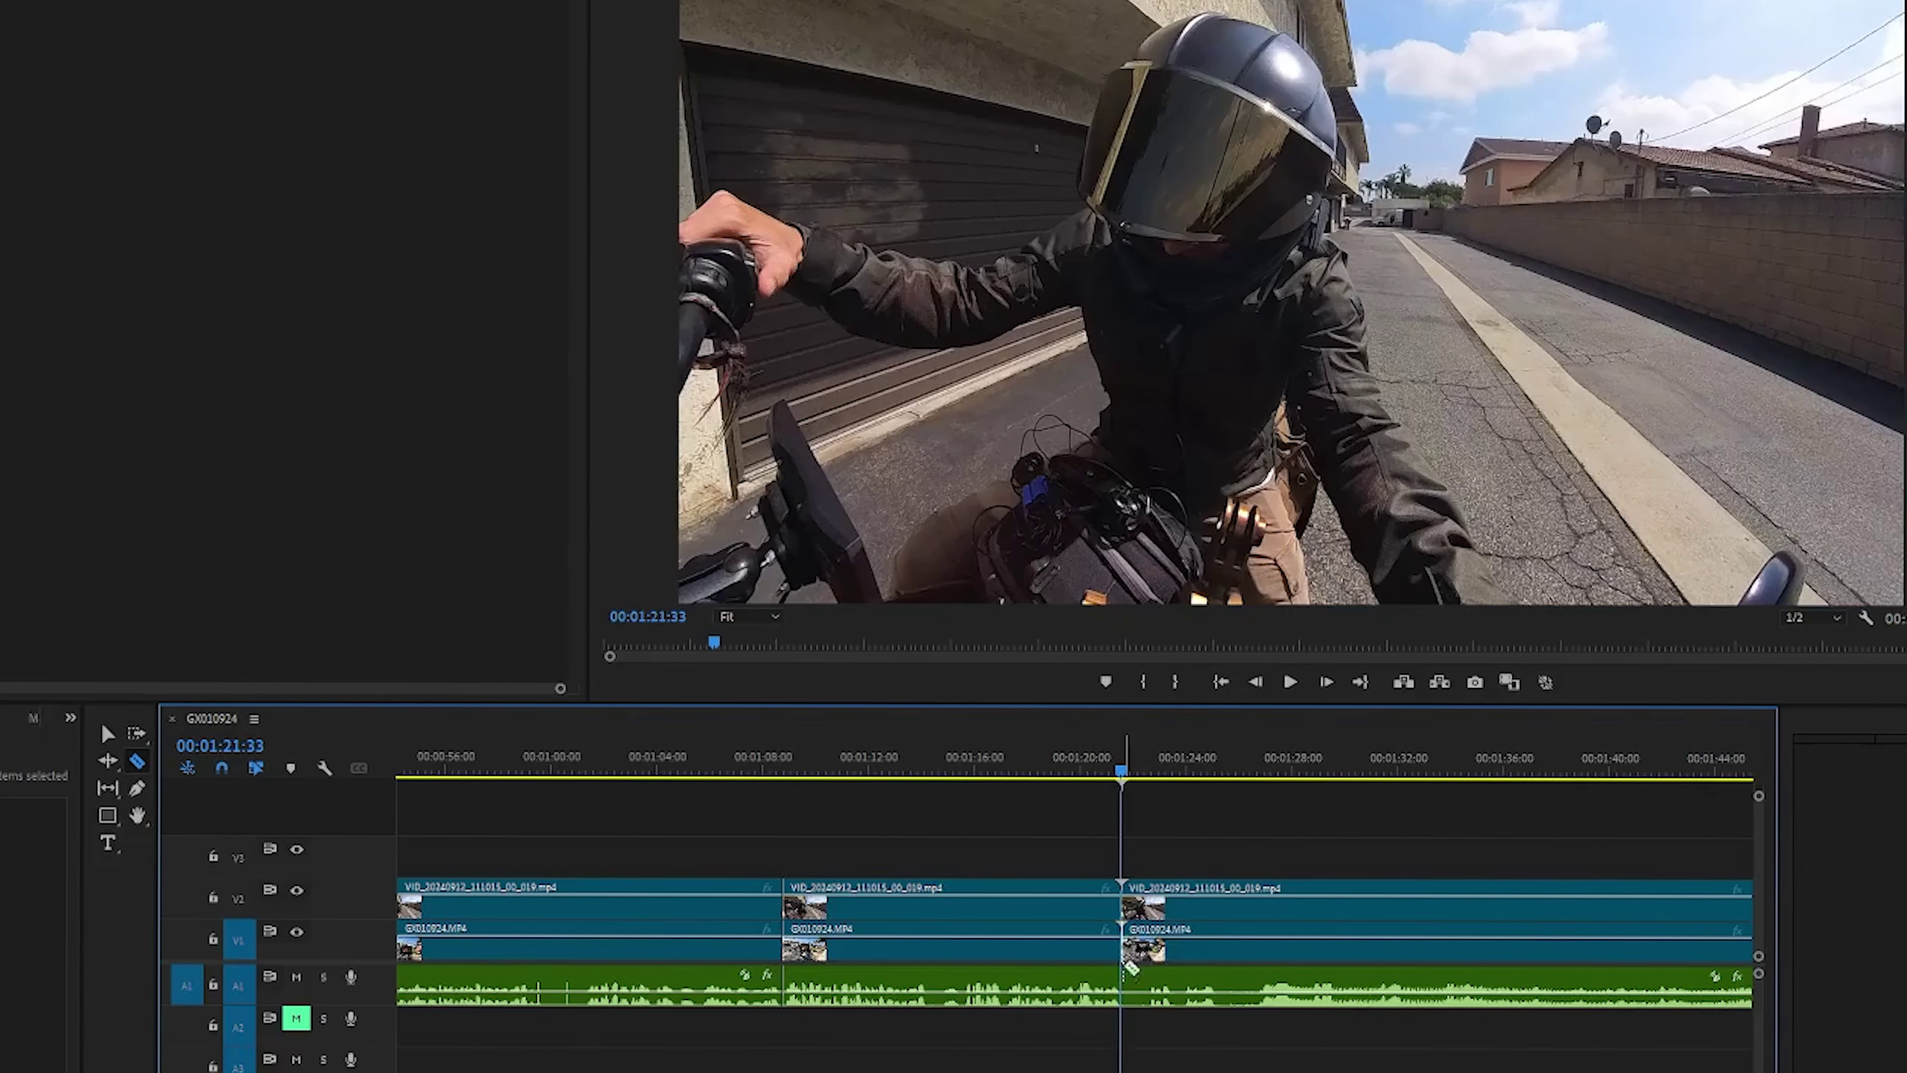
# Delete only the Insta360 segment between 00:01:08:46 and 00:01:21:33 to expose the GoPro footage beneath it.
pyautogui.press('v')
pyautogui.click(1000, 905)
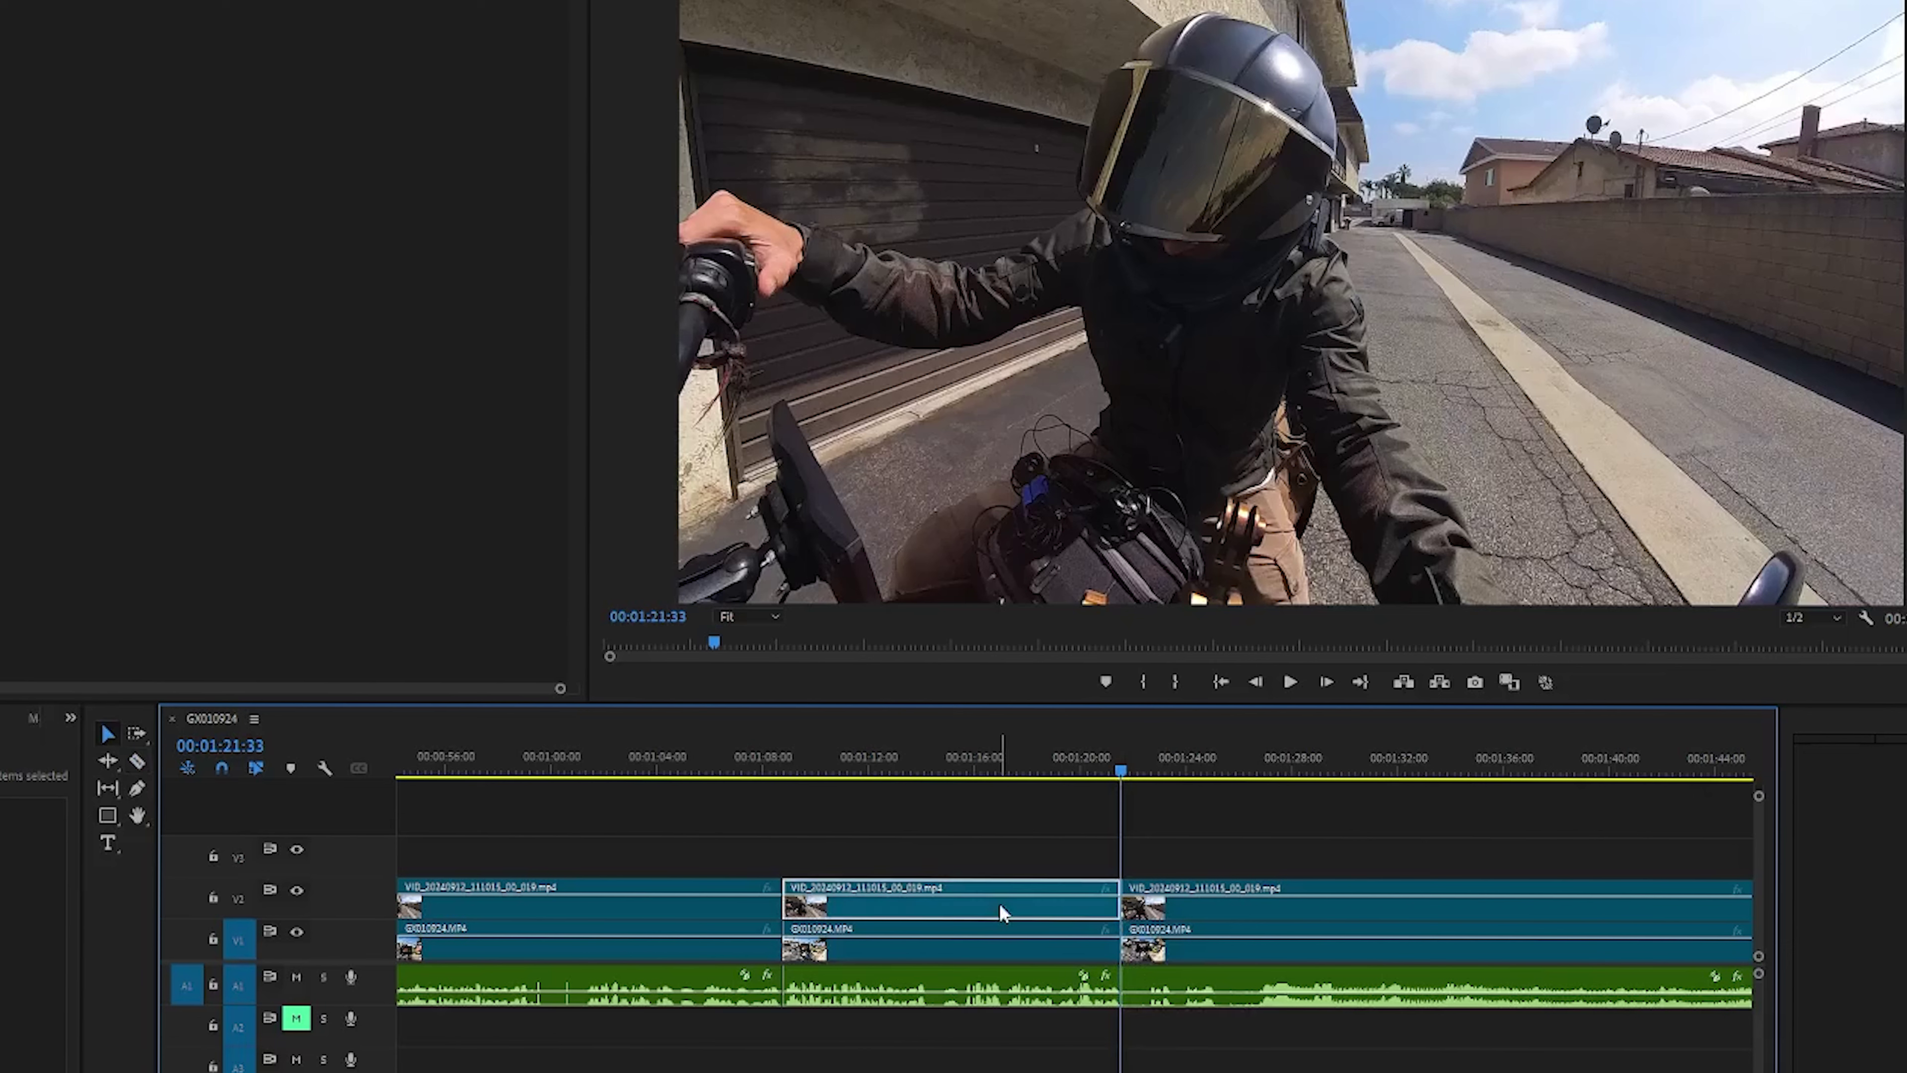
pyautogui.press('Delete')
# Play the sequence from before 00:01:08:46 through the GoPro and Insta360 switches to review them and pick the next switch point.
pyautogui.press('-')
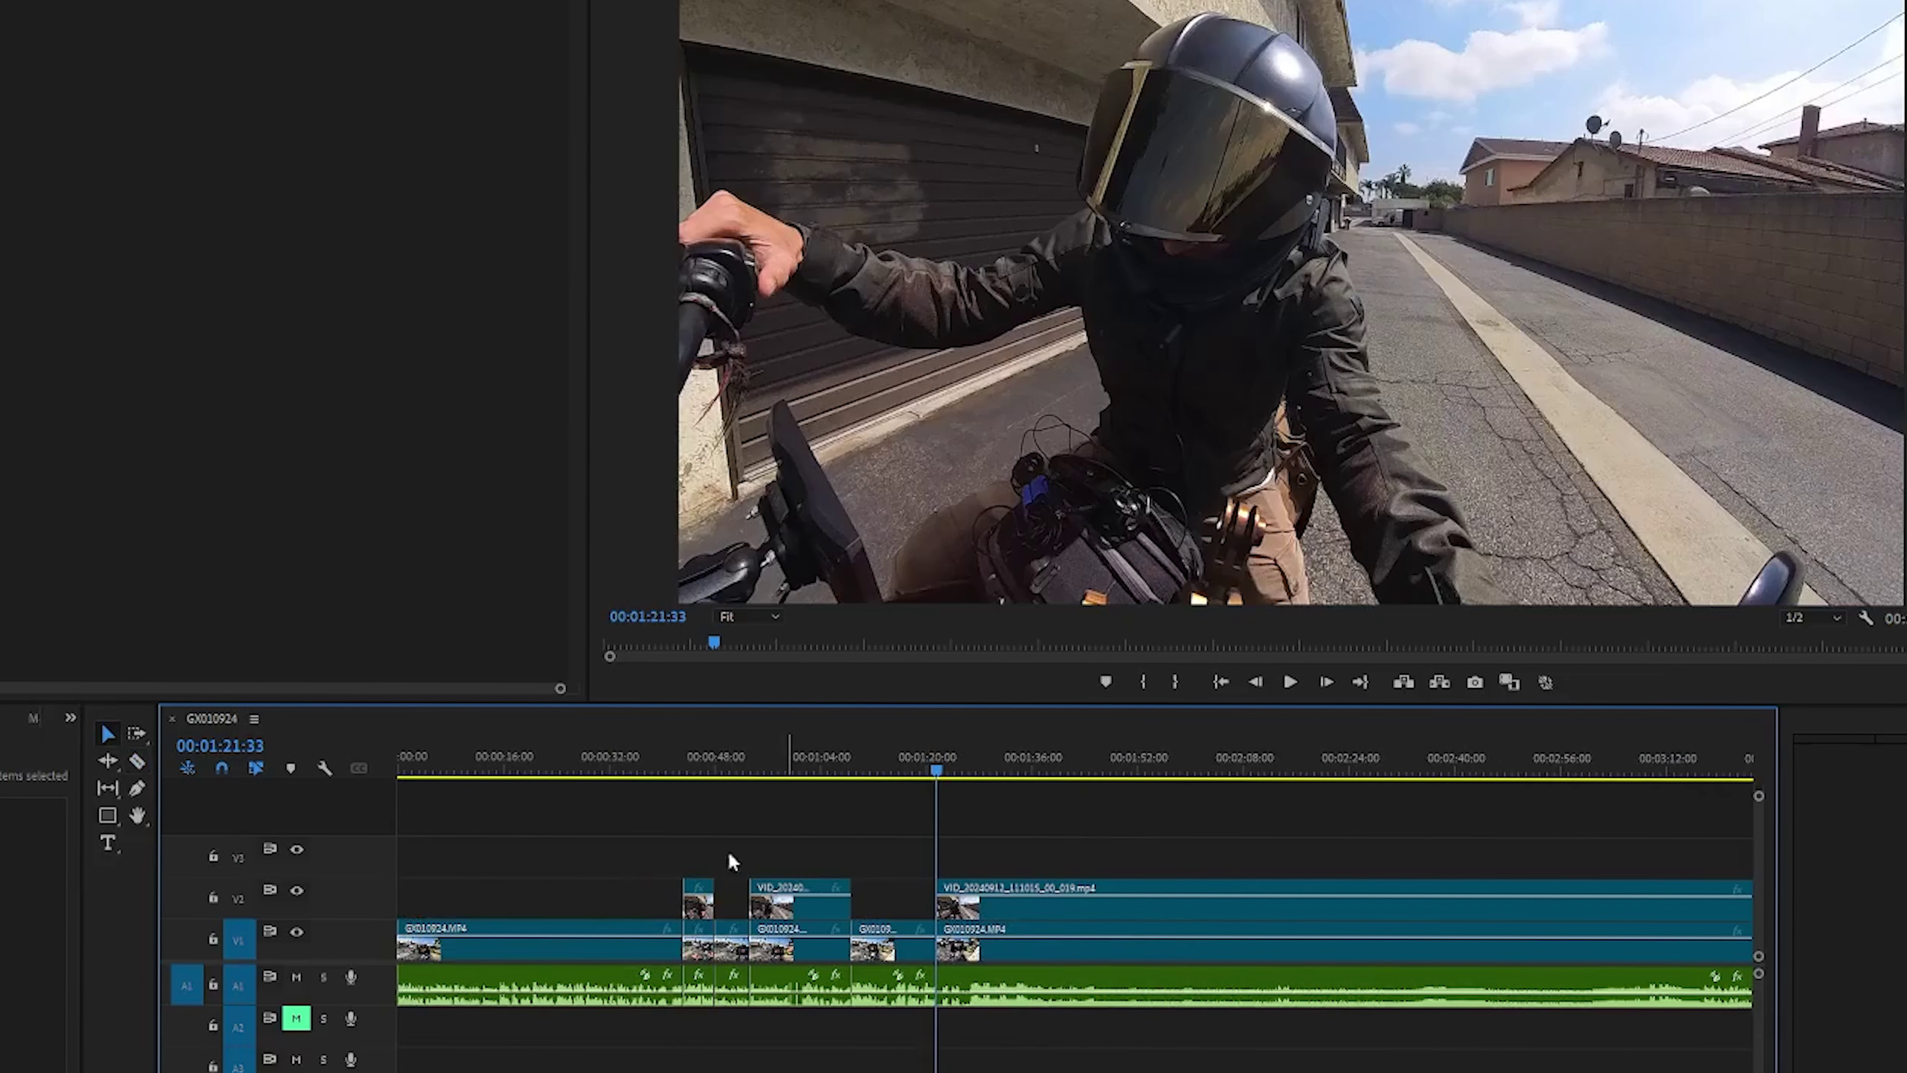
pyautogui.press('=')
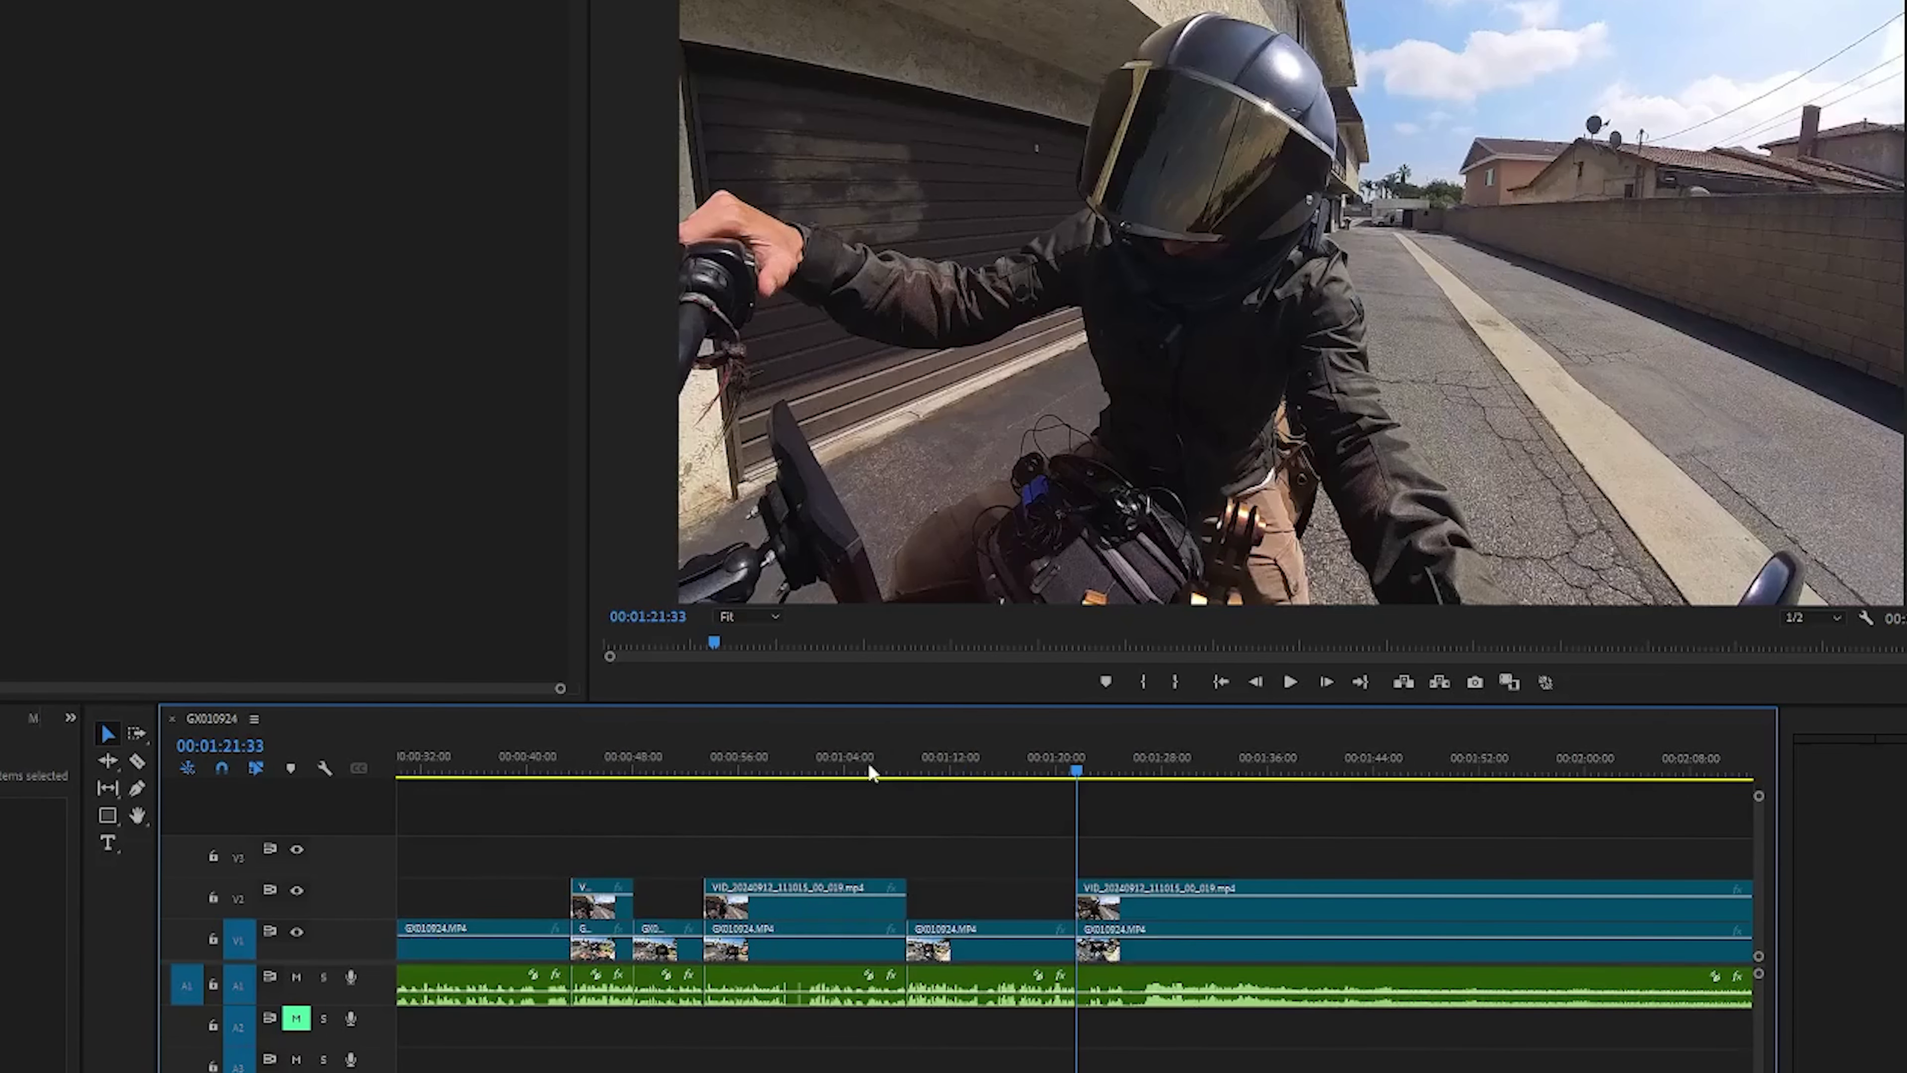
pyautogui.click(869, 761)
pyautogui.press('space')
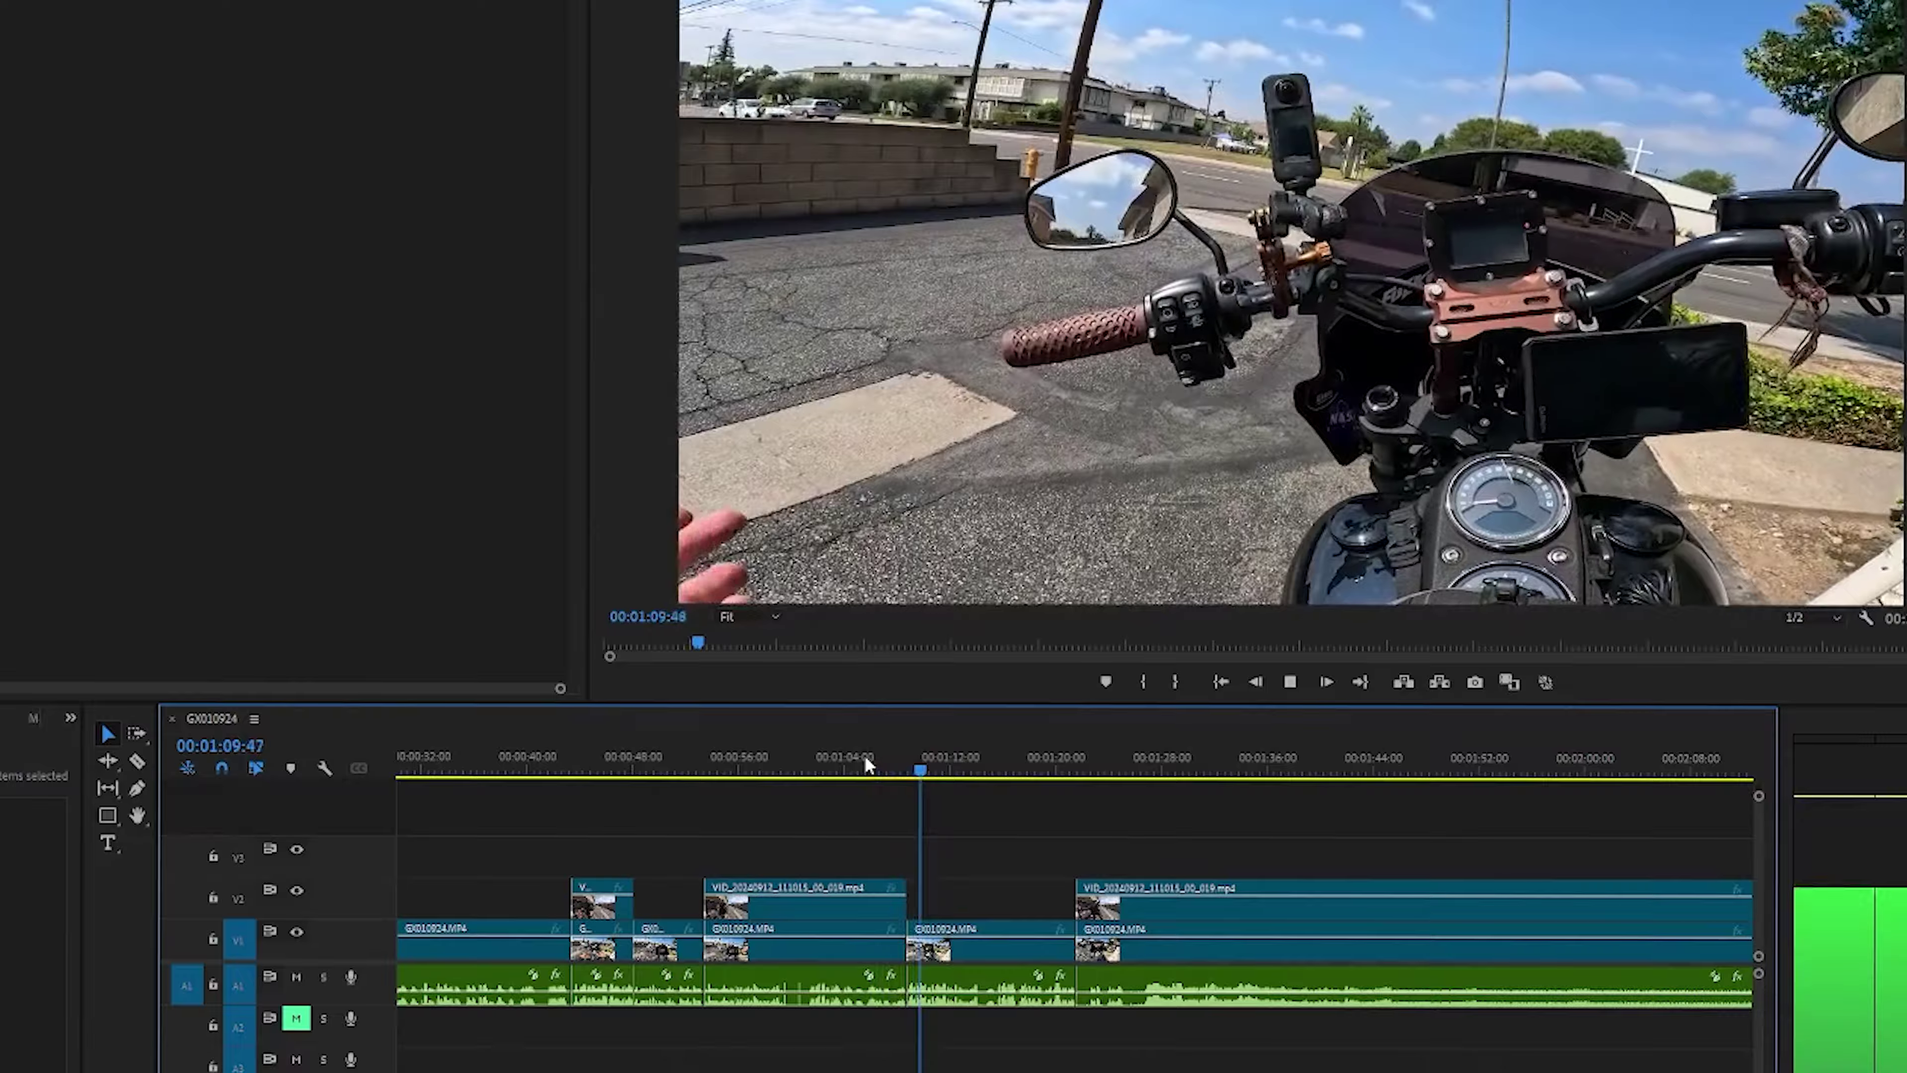
pyautogui.scroll(-3, 864, 754)
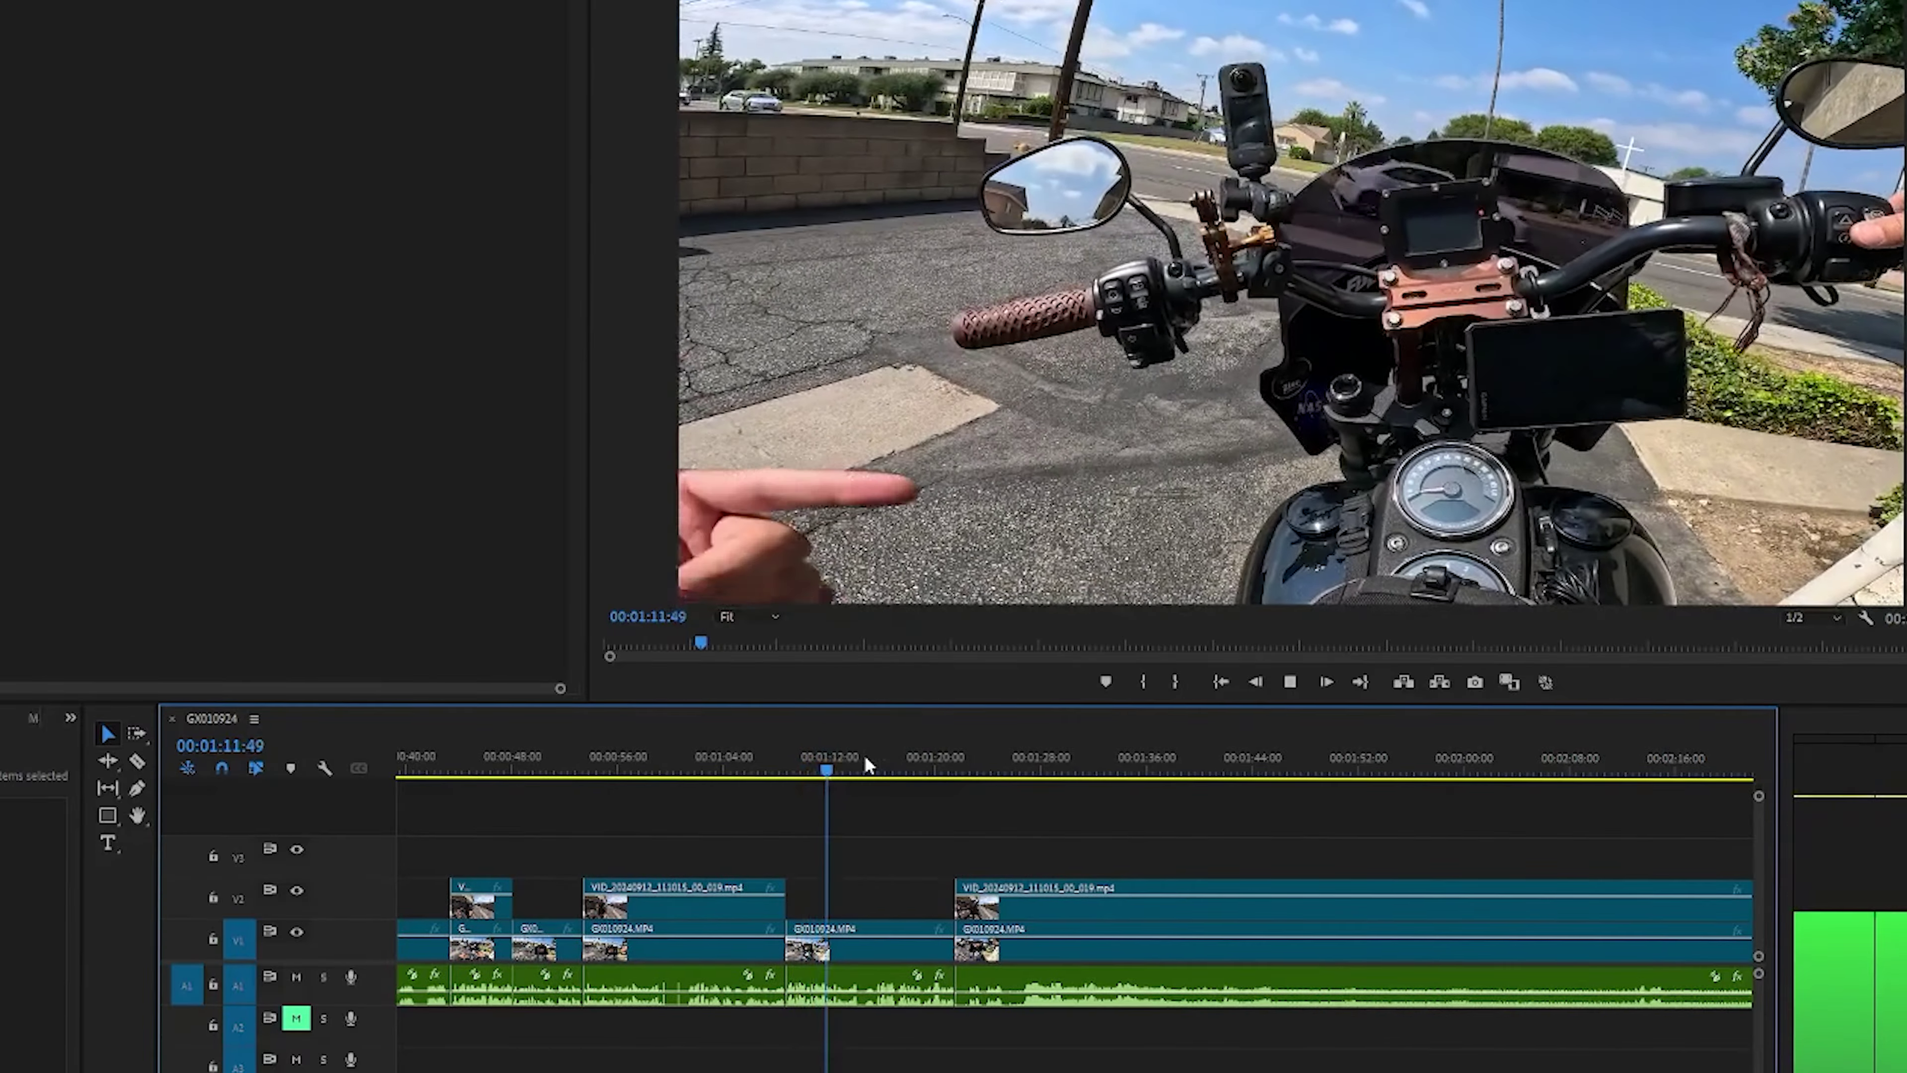
pyautogui.scroll(-2, 864, 755)
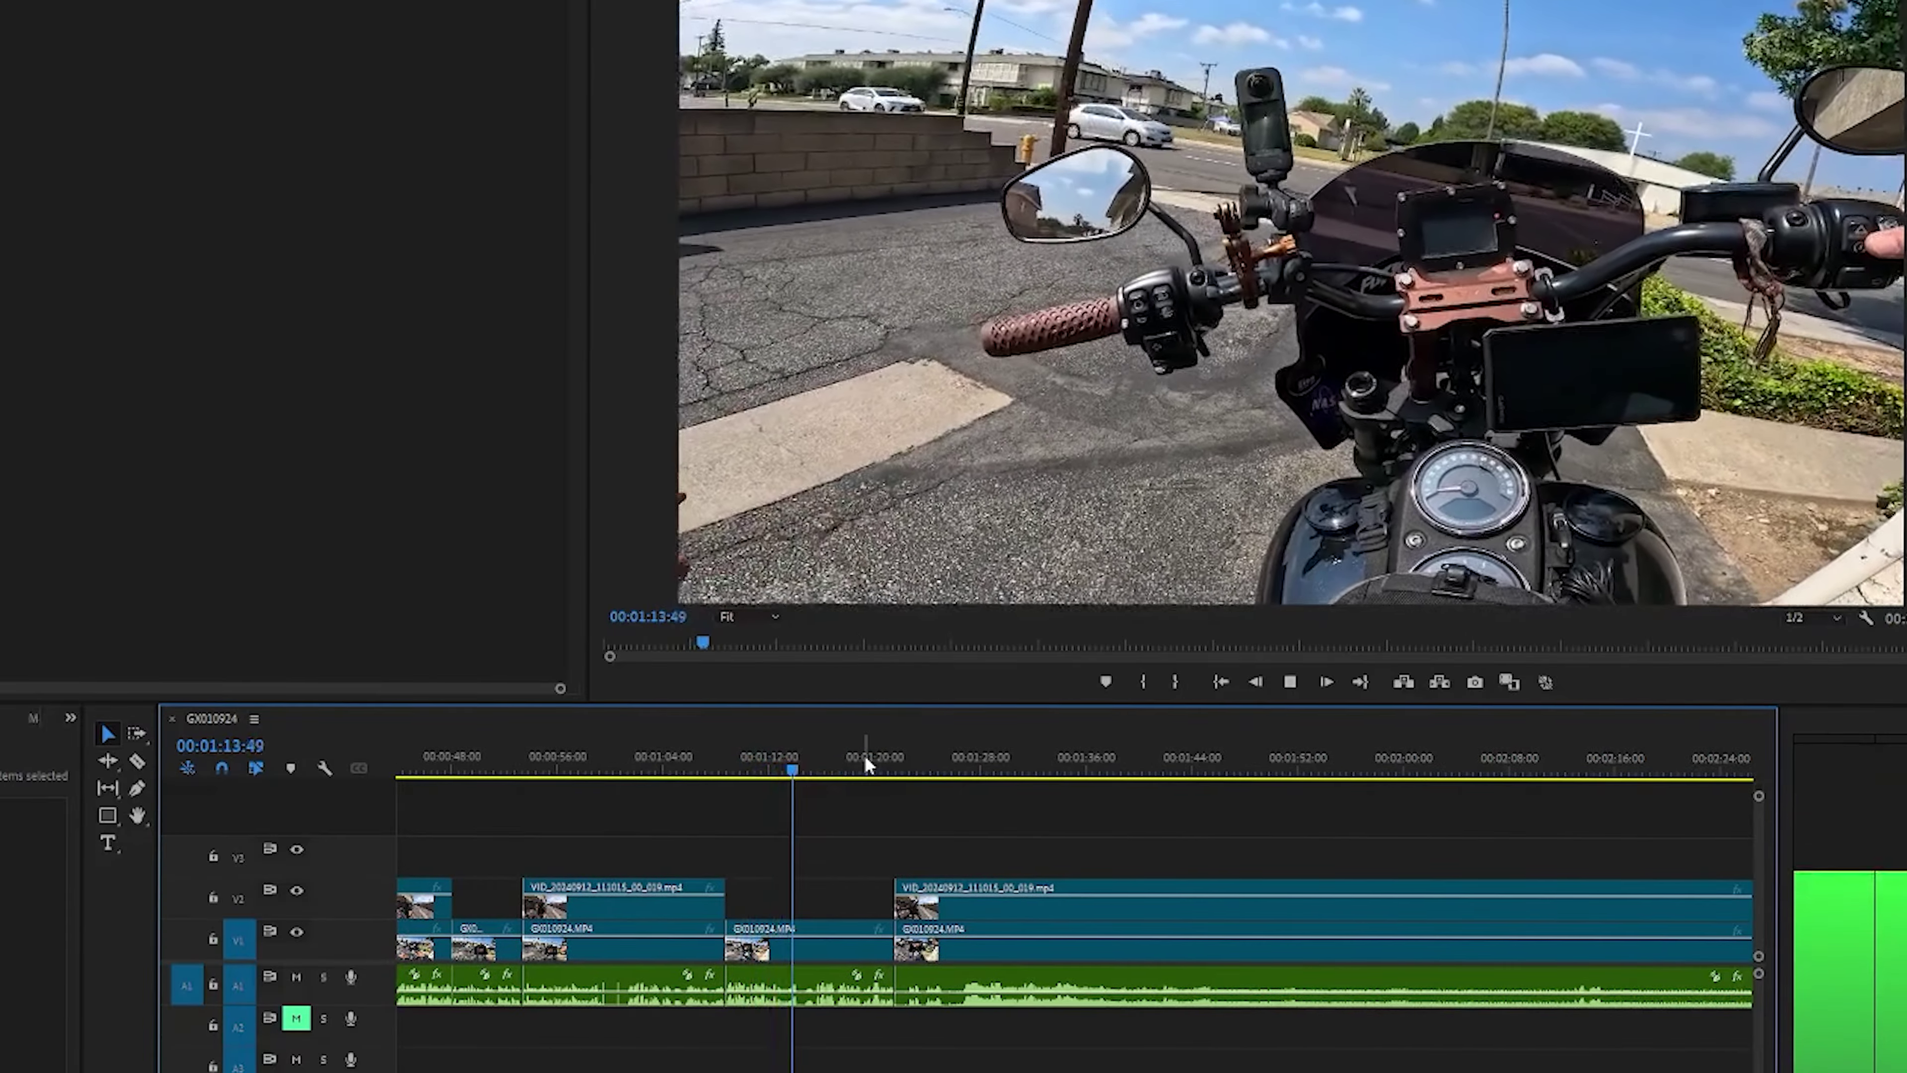
pyautogui.scroll(-2, 864, 754)
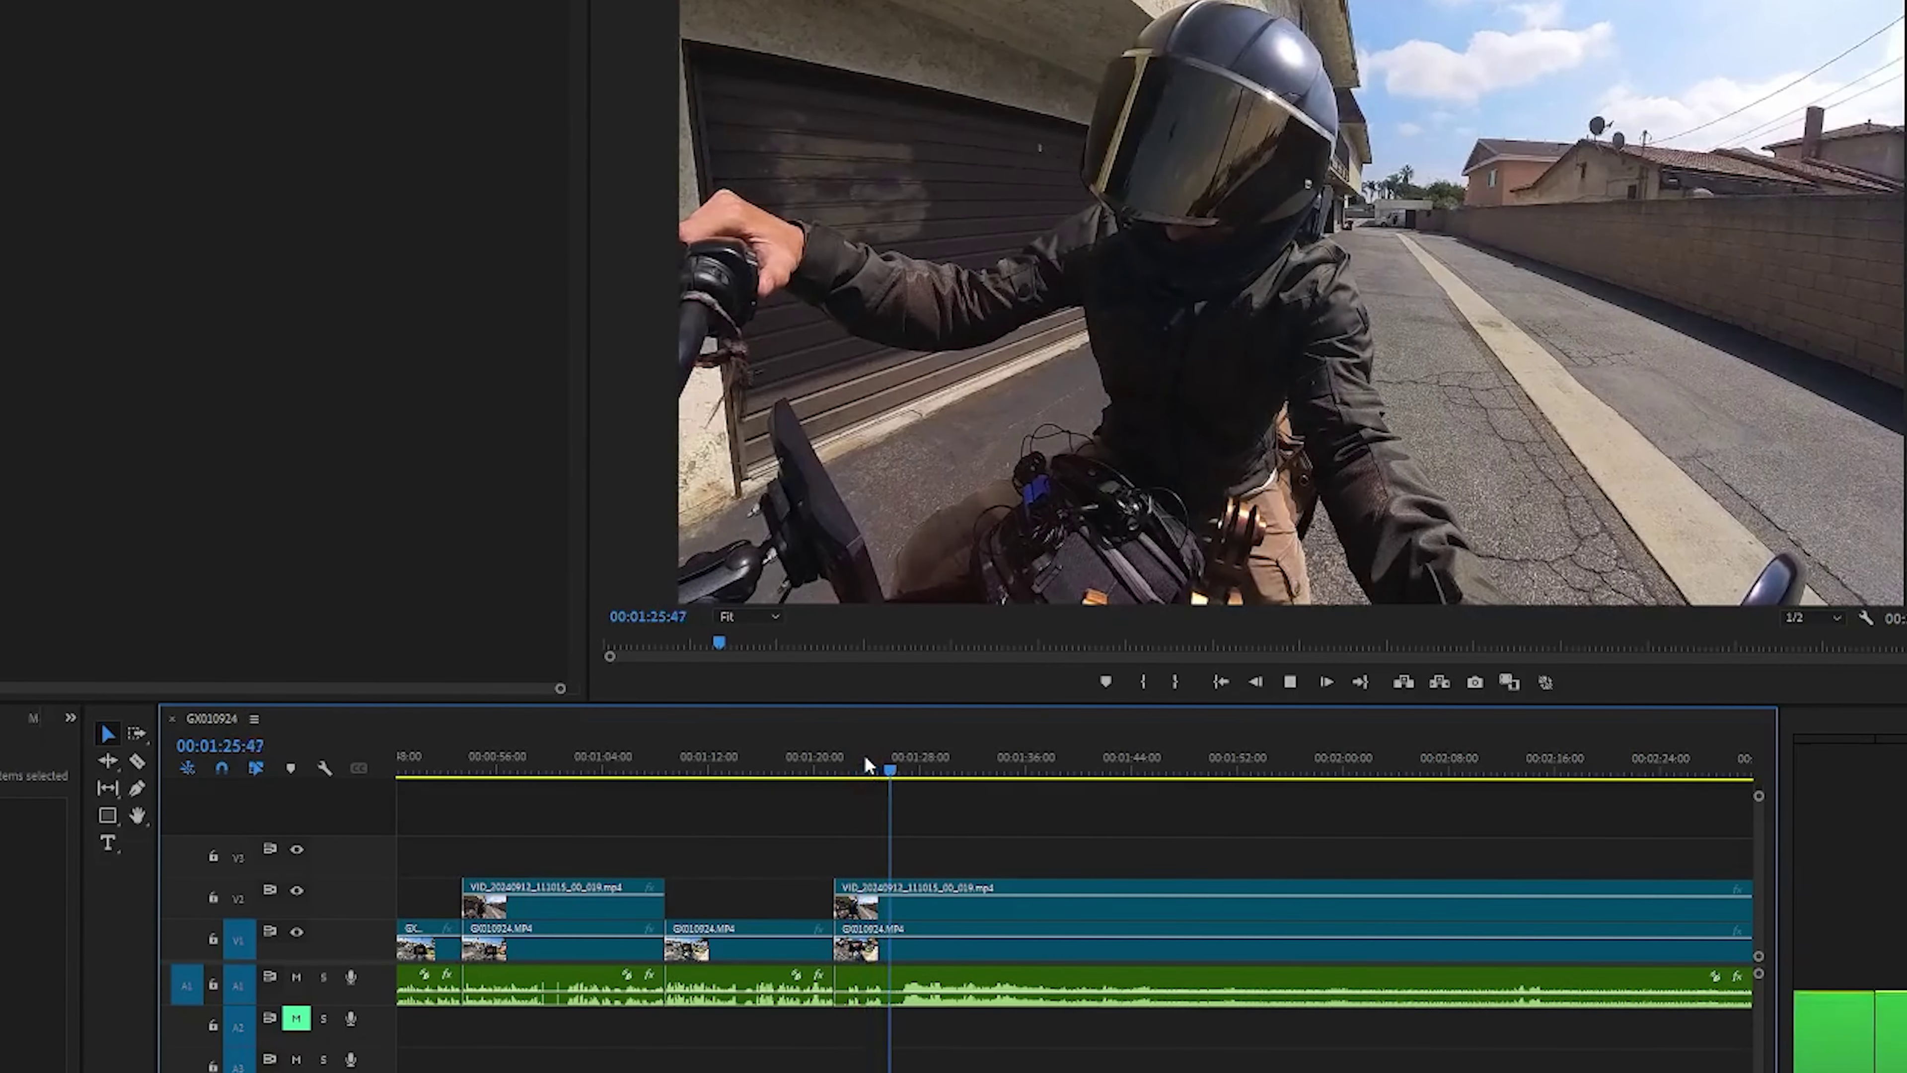
pyautogui.scroll(-2, 865, 754)
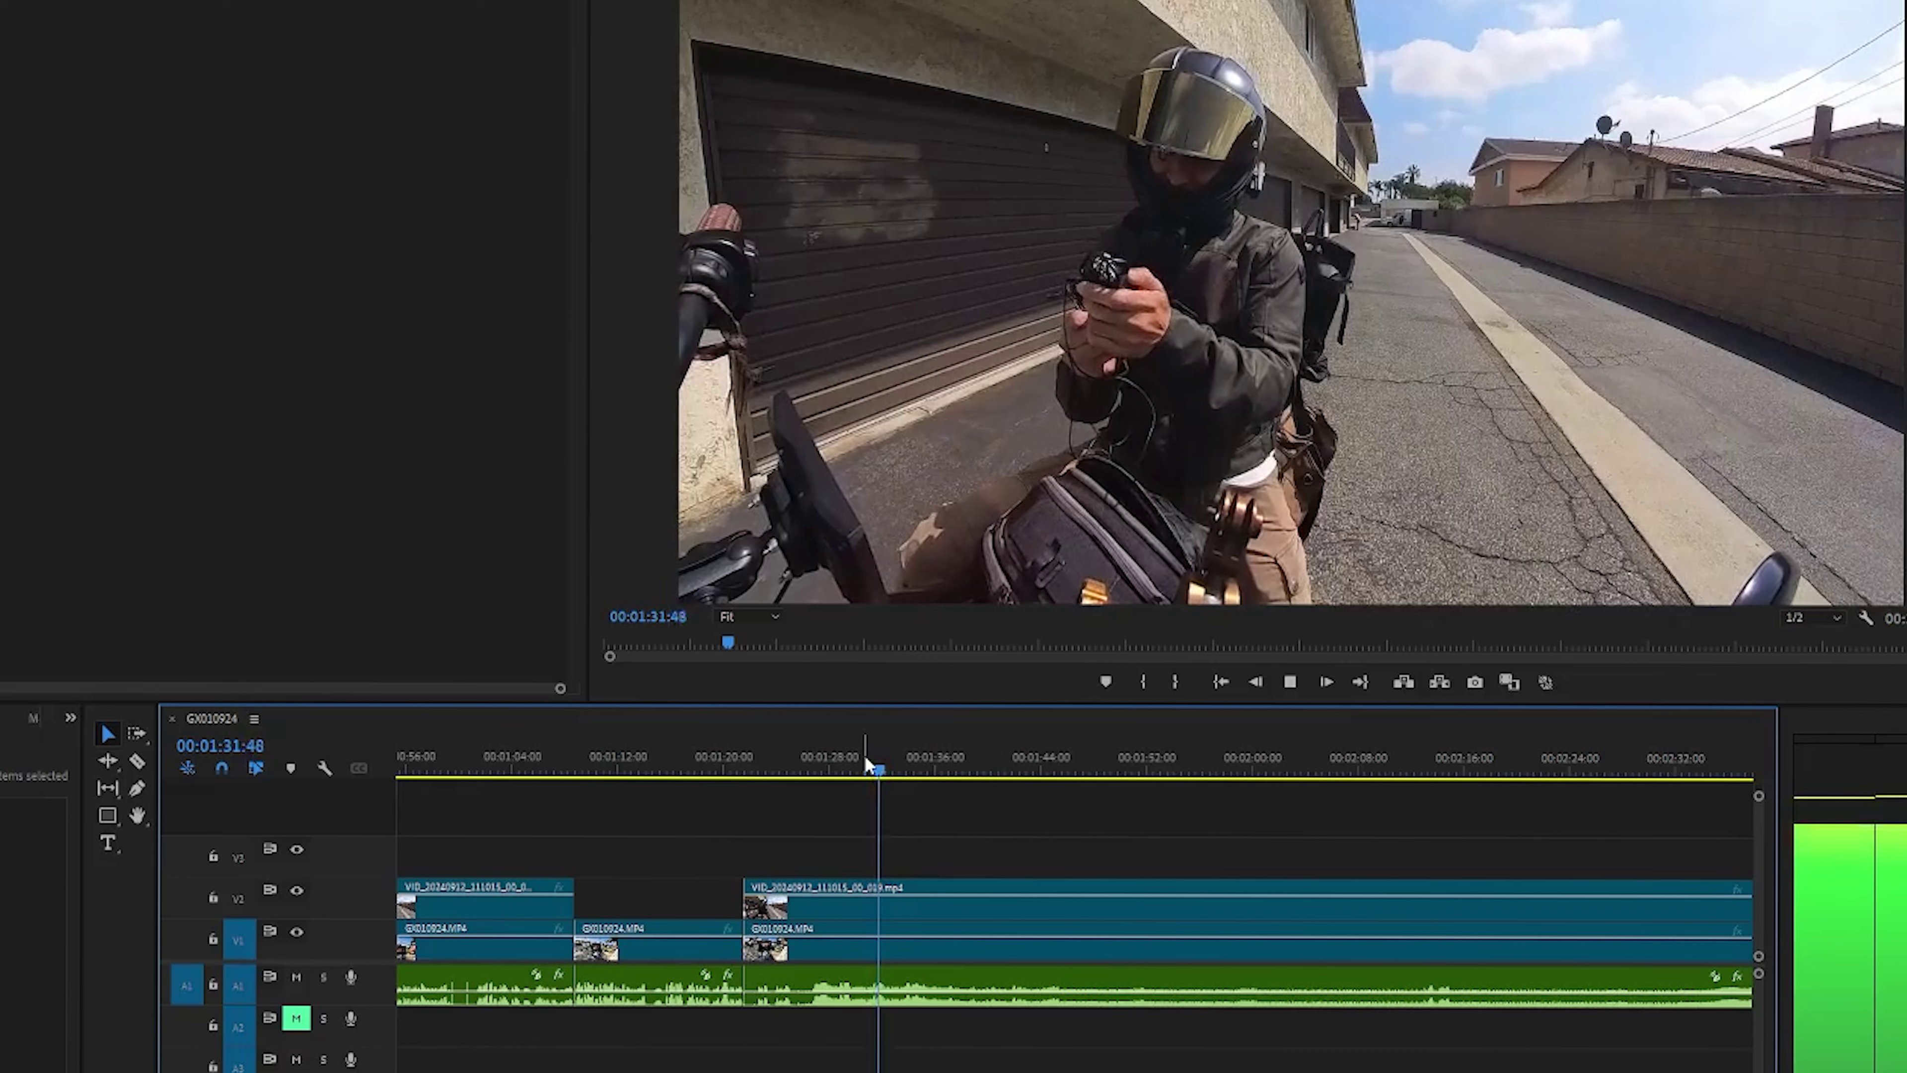
pyautogui.press('space')
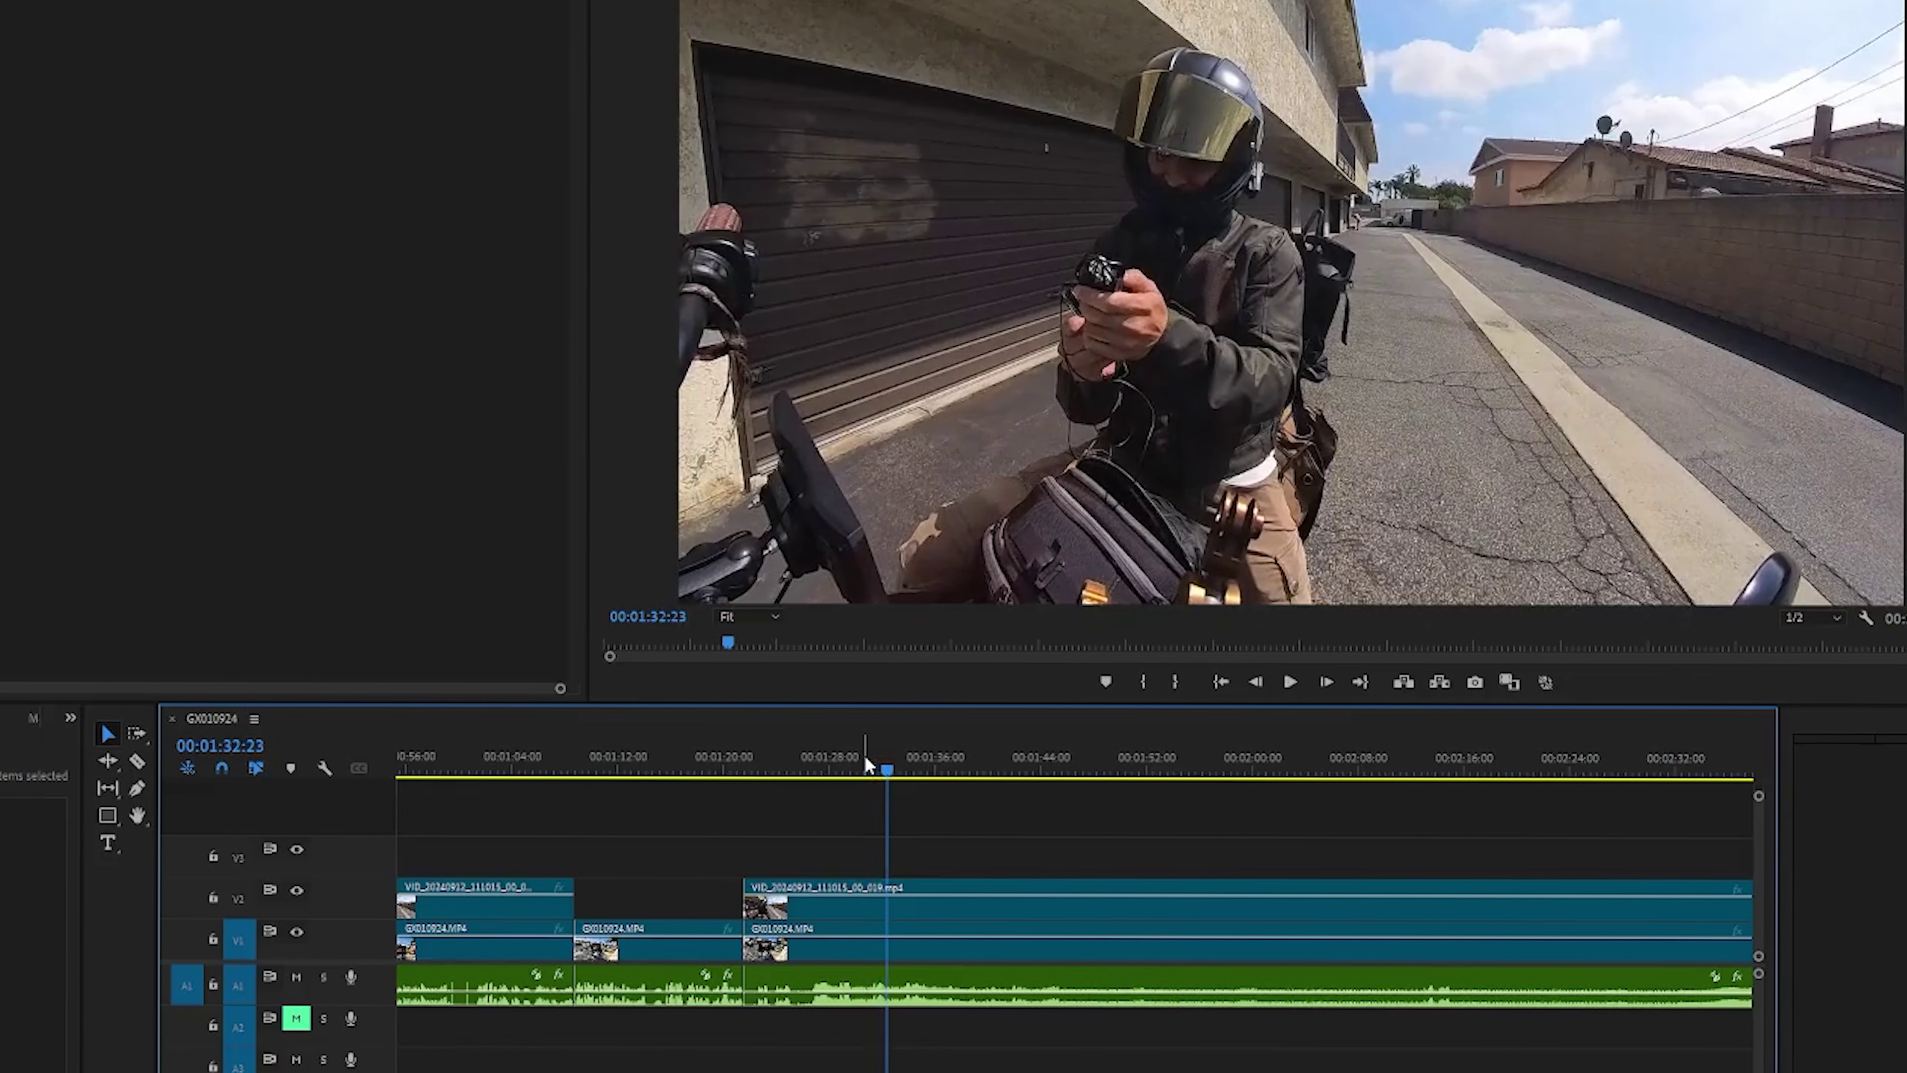
# Cut both camera clips and the external audio at 00:01:32:23 and 00:01:46:14.
pyautogui.click(894, 898)
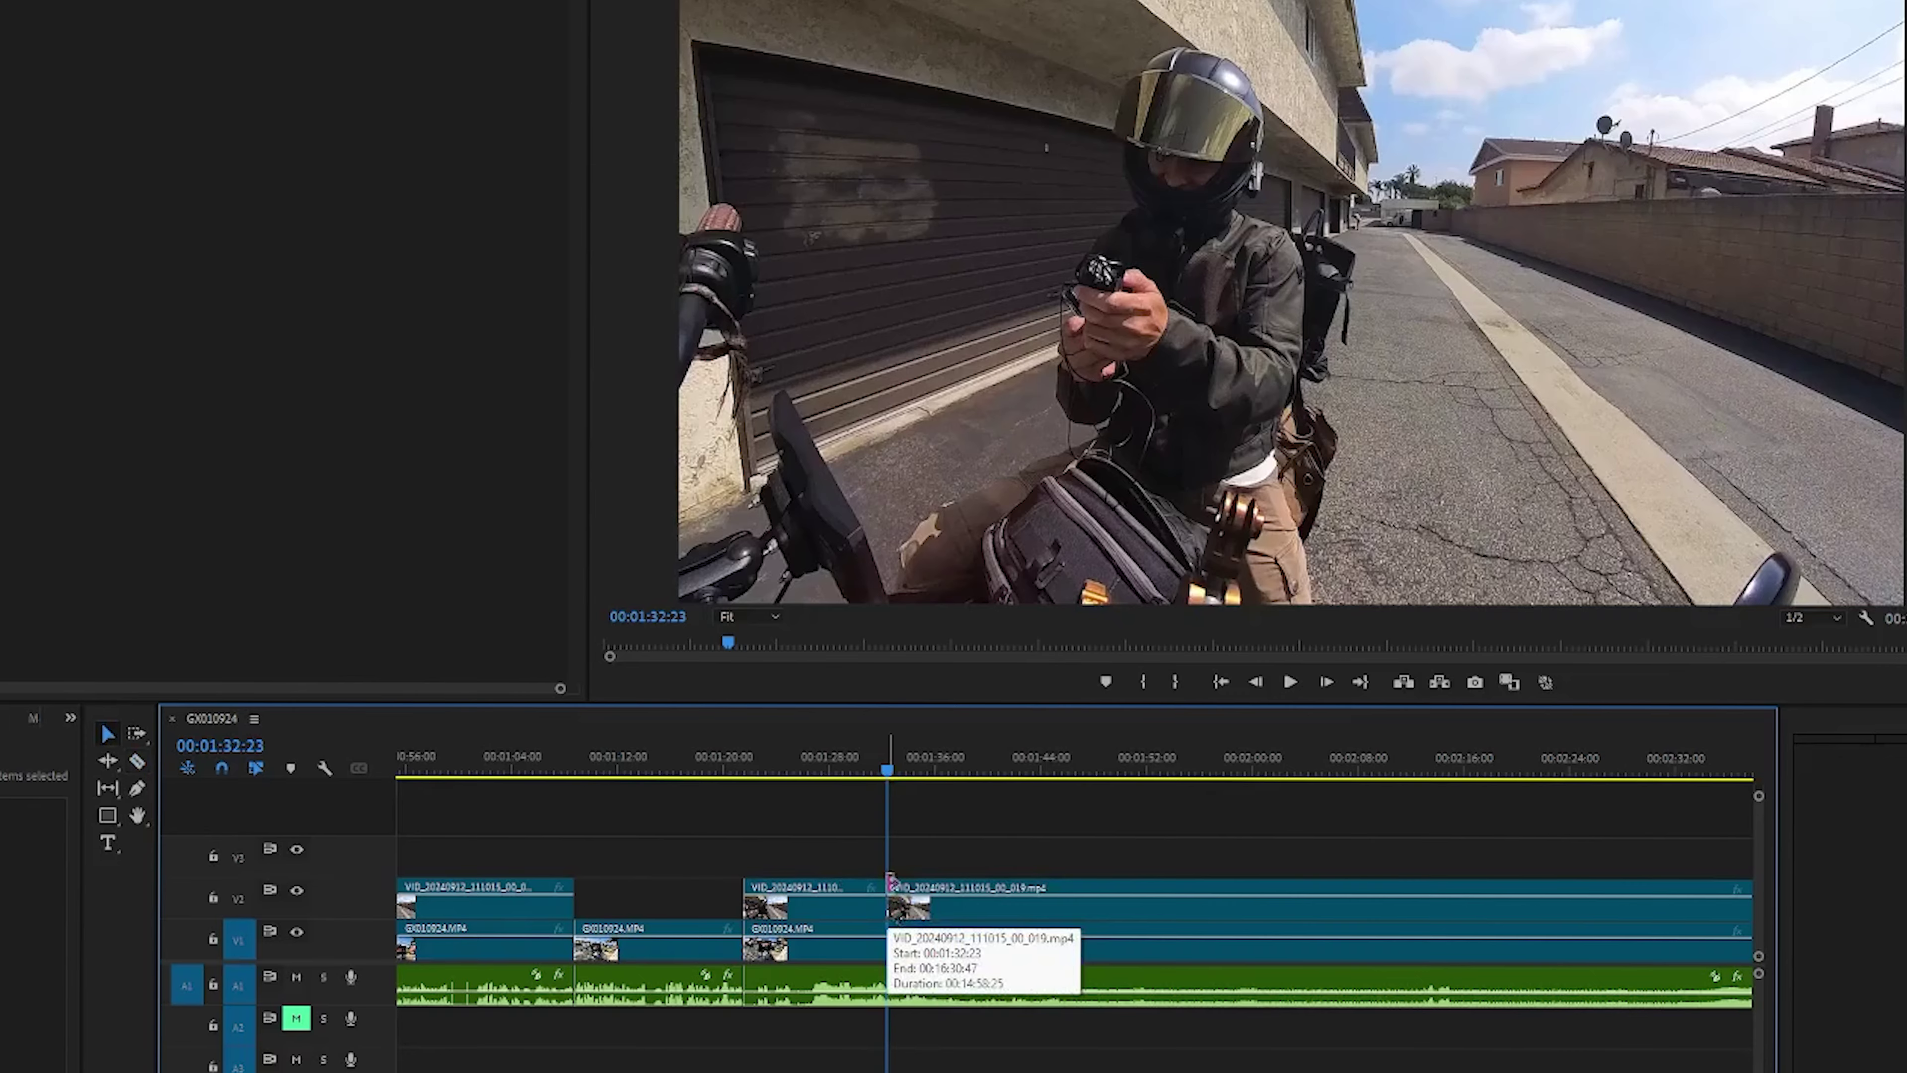
pyautogui.moveTo(885, 772); pyautogui.dragTo(1066, 794)
pyautogui.press('c')
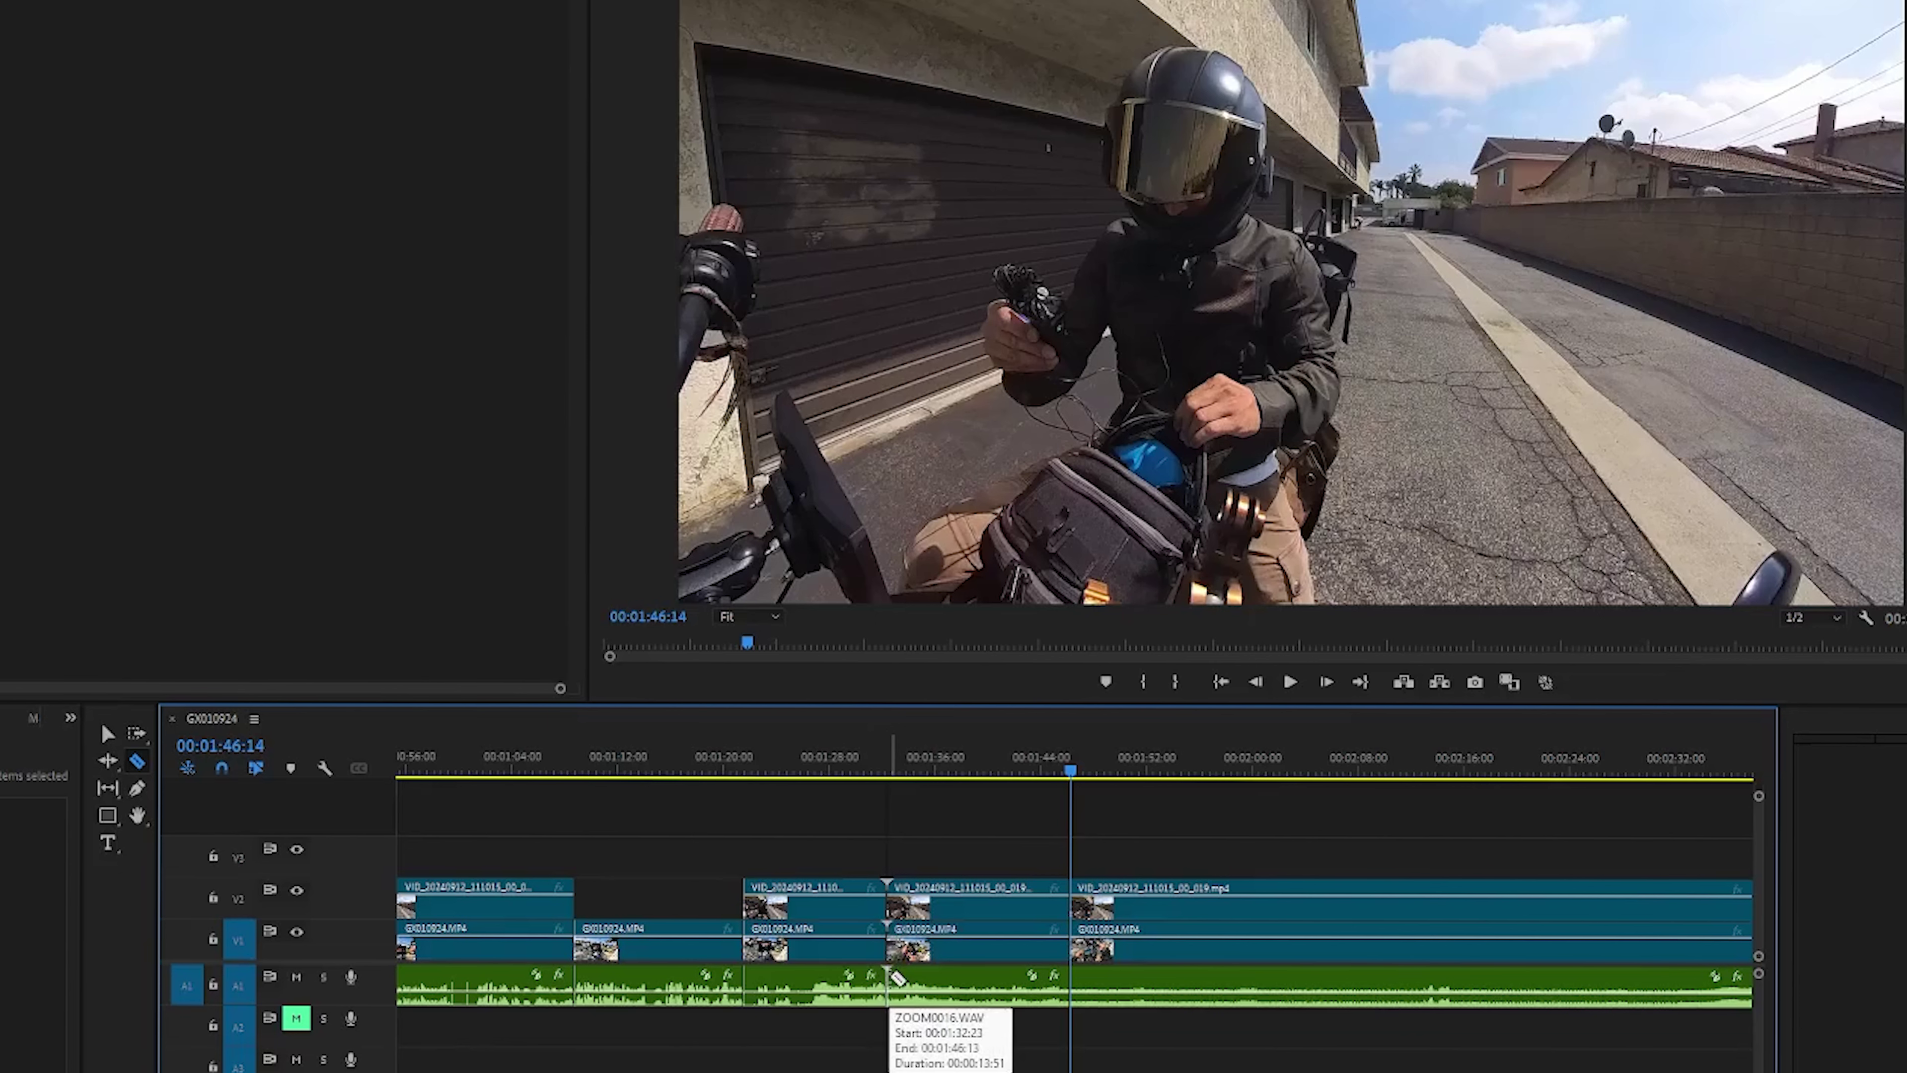
# Delete only the Insta360 segment between 00:01:32:23 and 00:01:46:14 and play the sequence across the switch to GoPro footage.
pyautogui.click(993, 904)
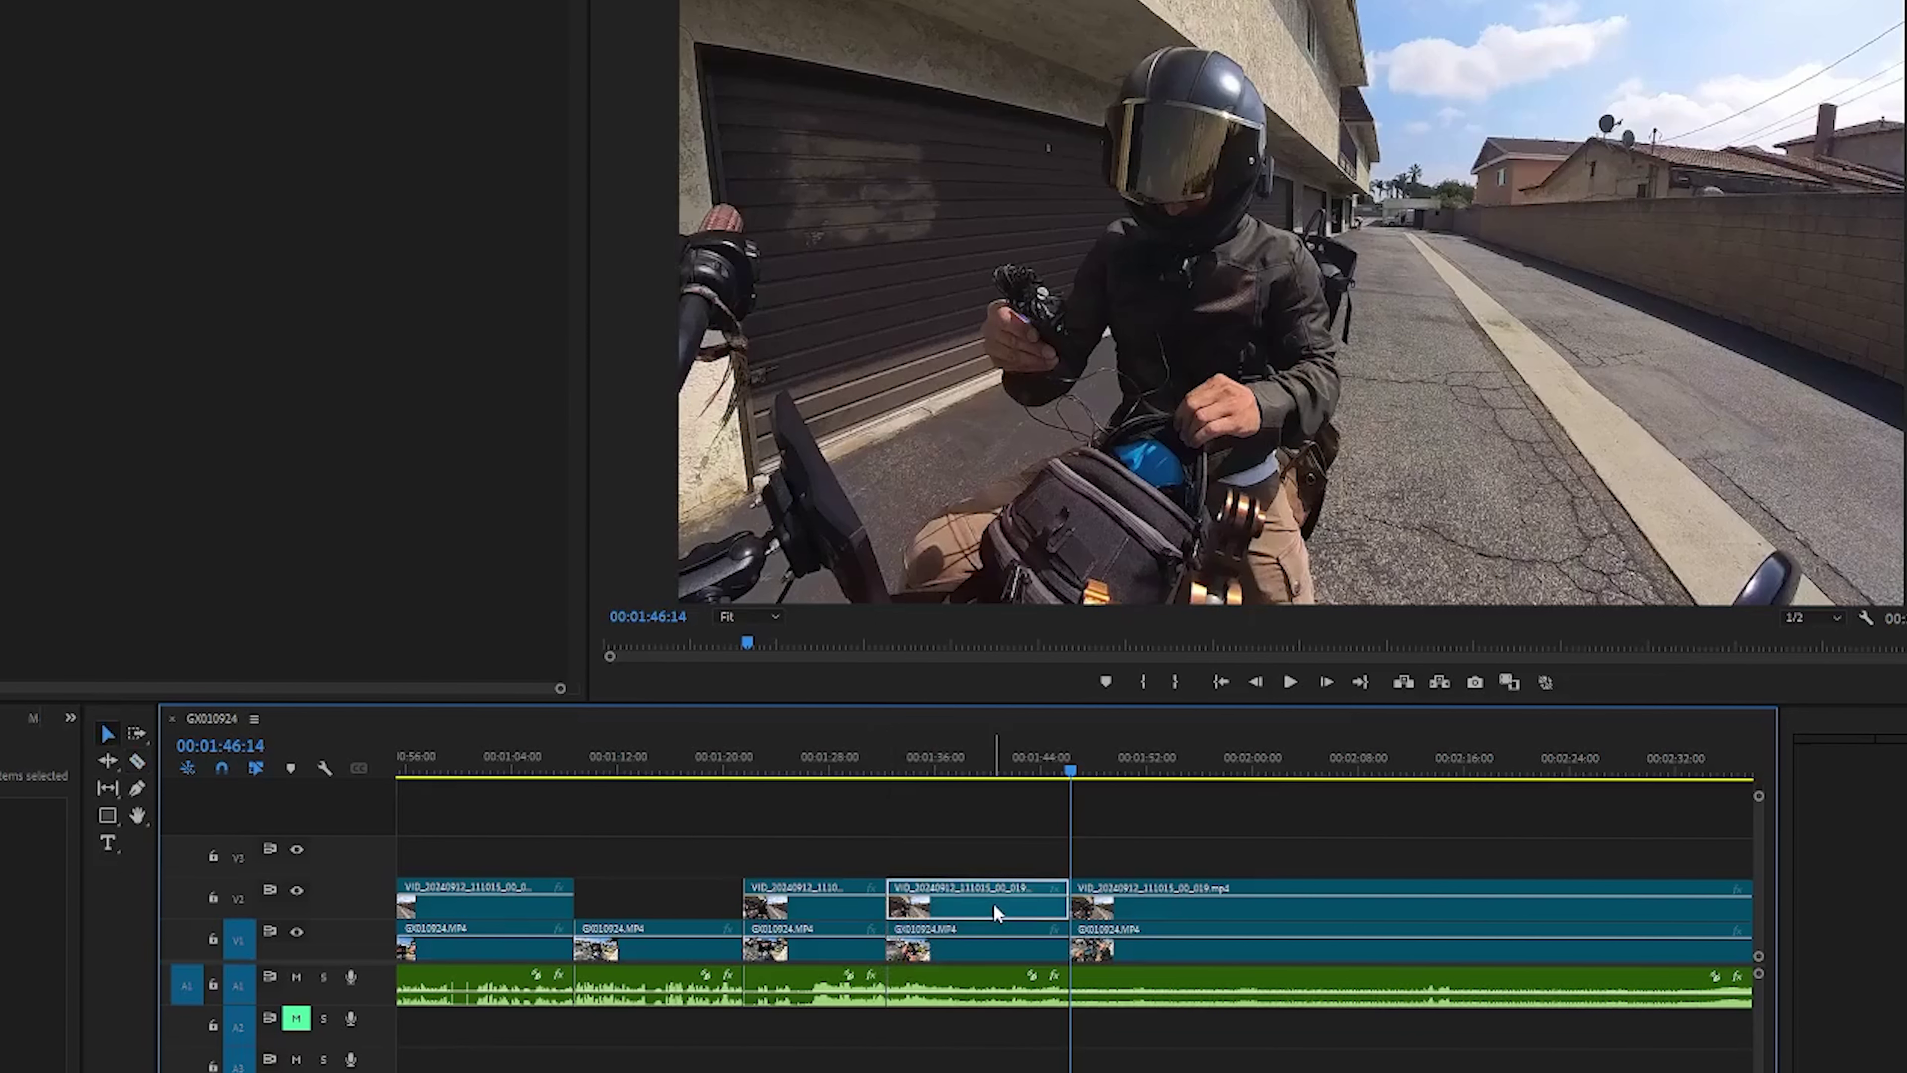
pyautogui.press('Delete')
pyautogui.click(838, 751)
pyautogui.press('space')
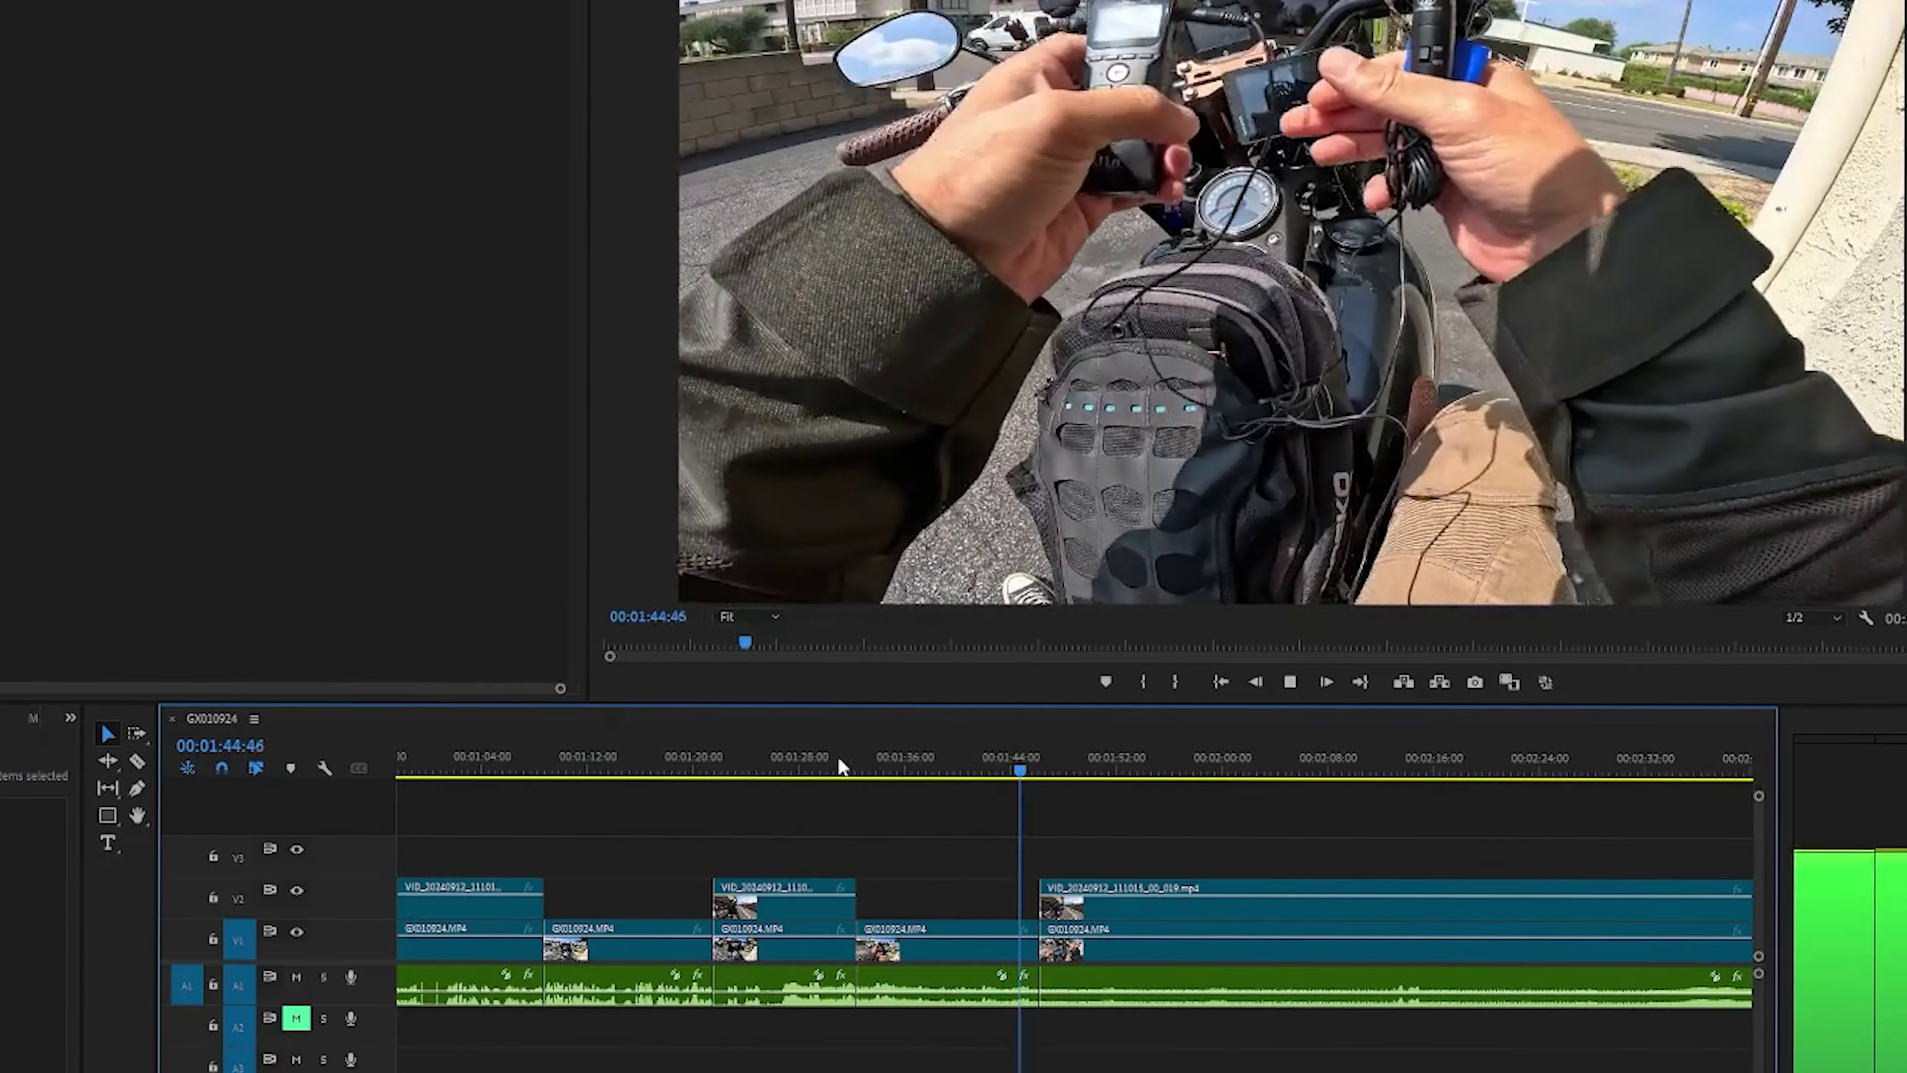
# Stop playback, find where the next usable ride footage begins, and cut both camera clips and the external audio at 00:03:36:57.
pyautogui.press('space')
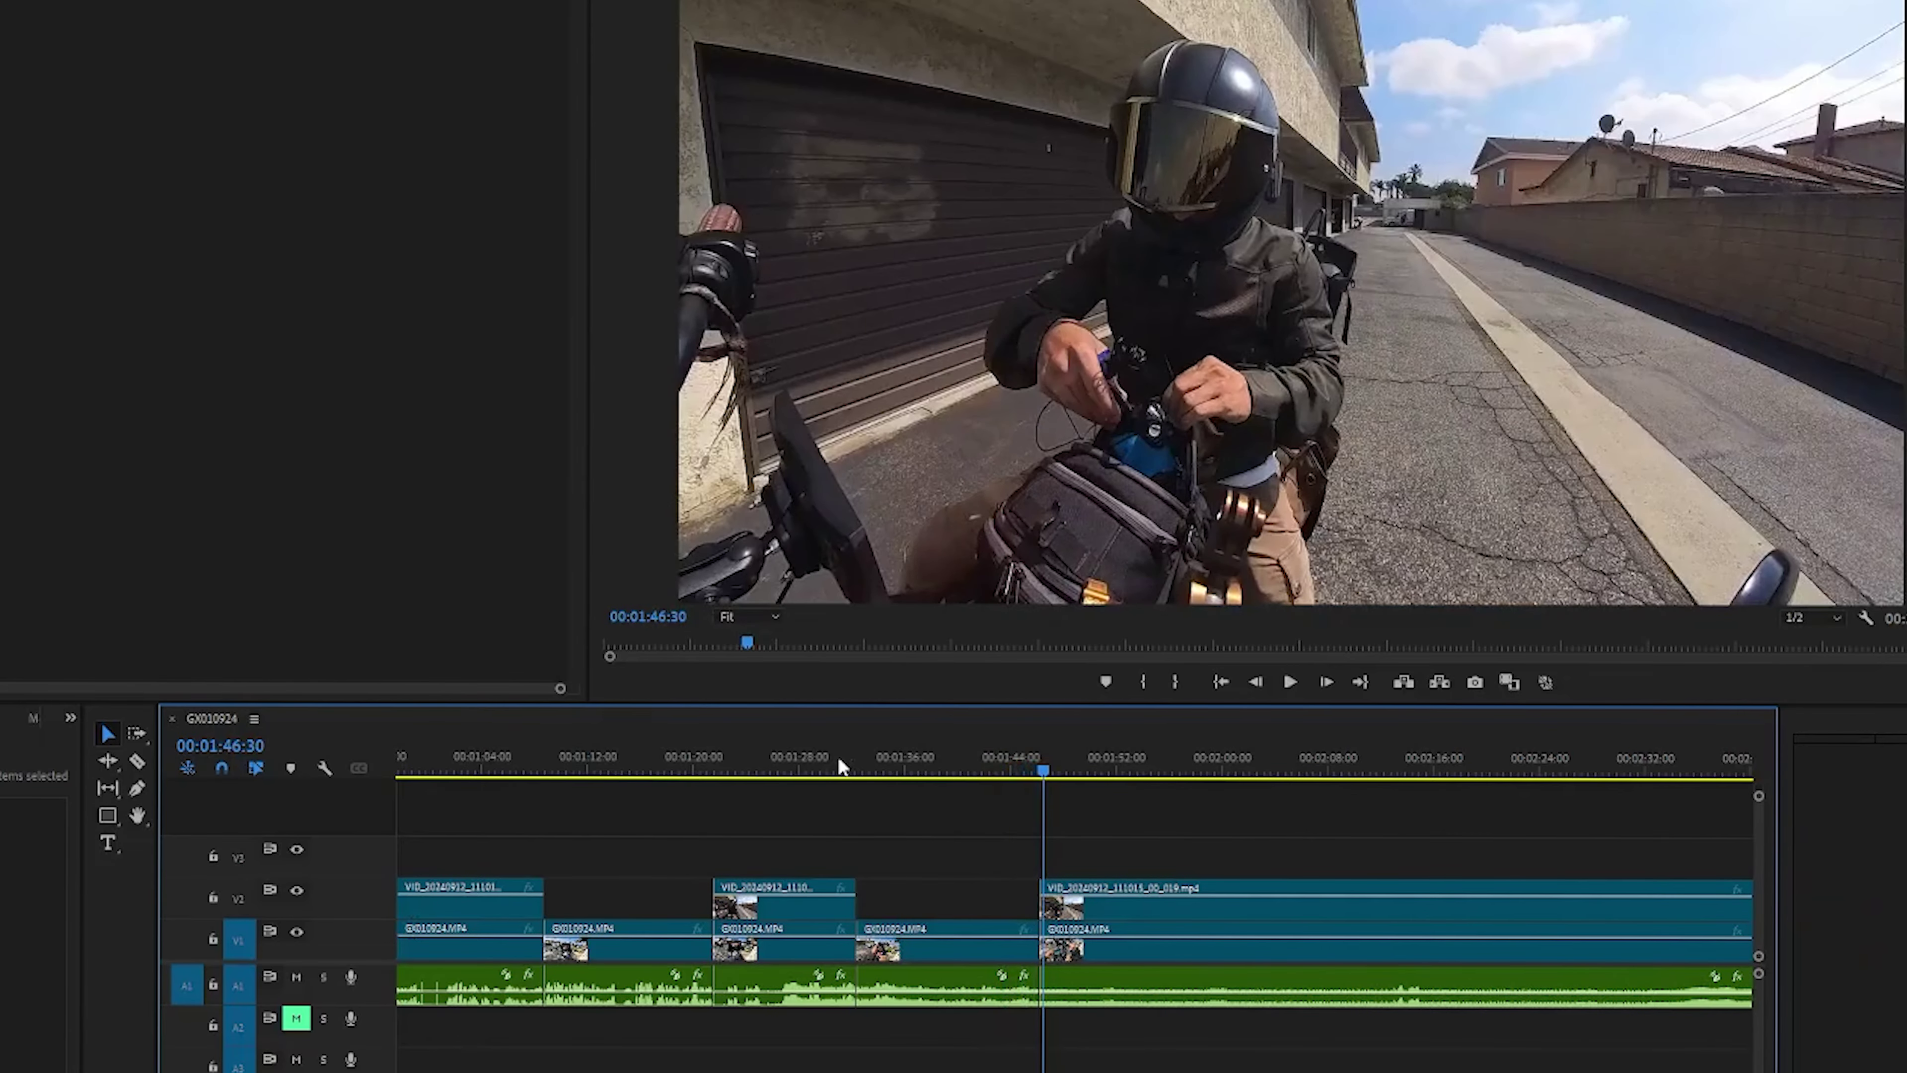
pyautogui.press('-')
pyautogui.press('-')
pyautogui.press('-')
pyautogui.press('-')
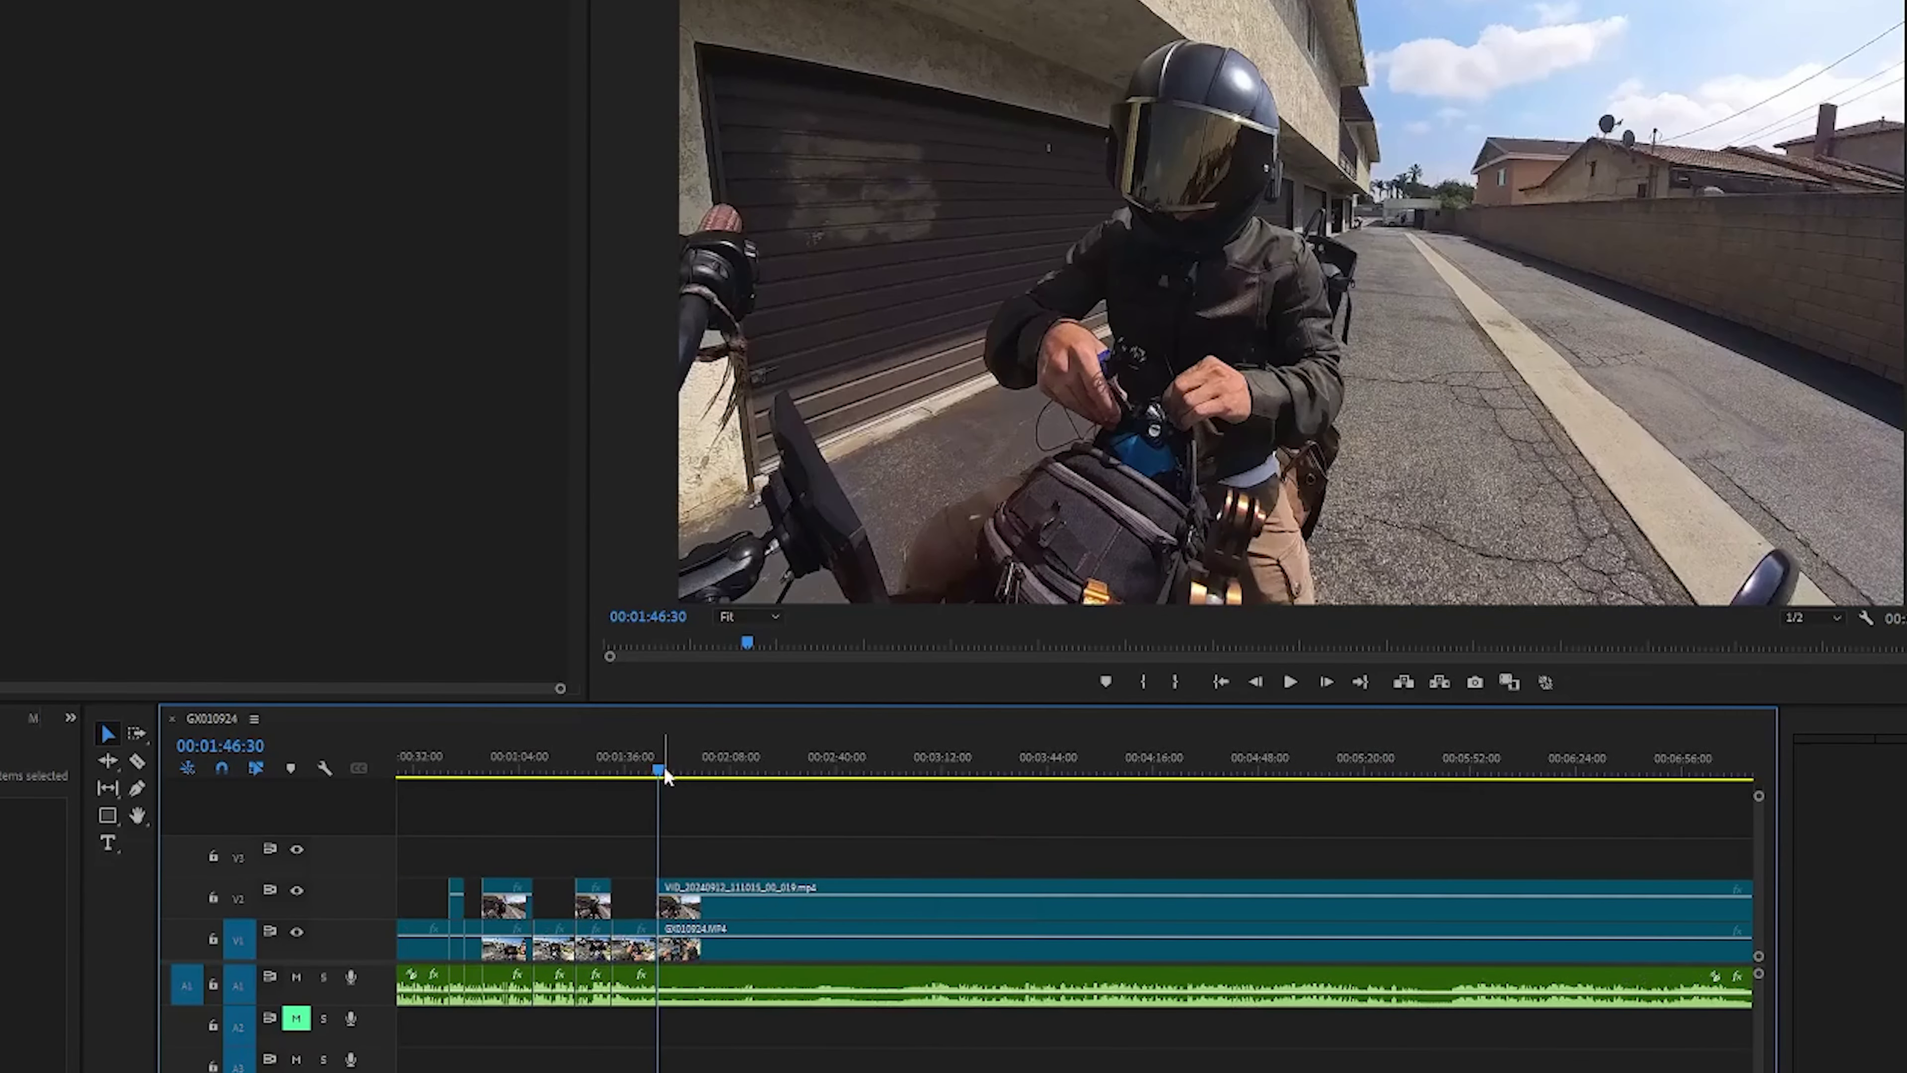
pyautogui.moveTo(661, 770); pyautogui.dragTo(1029, 830)
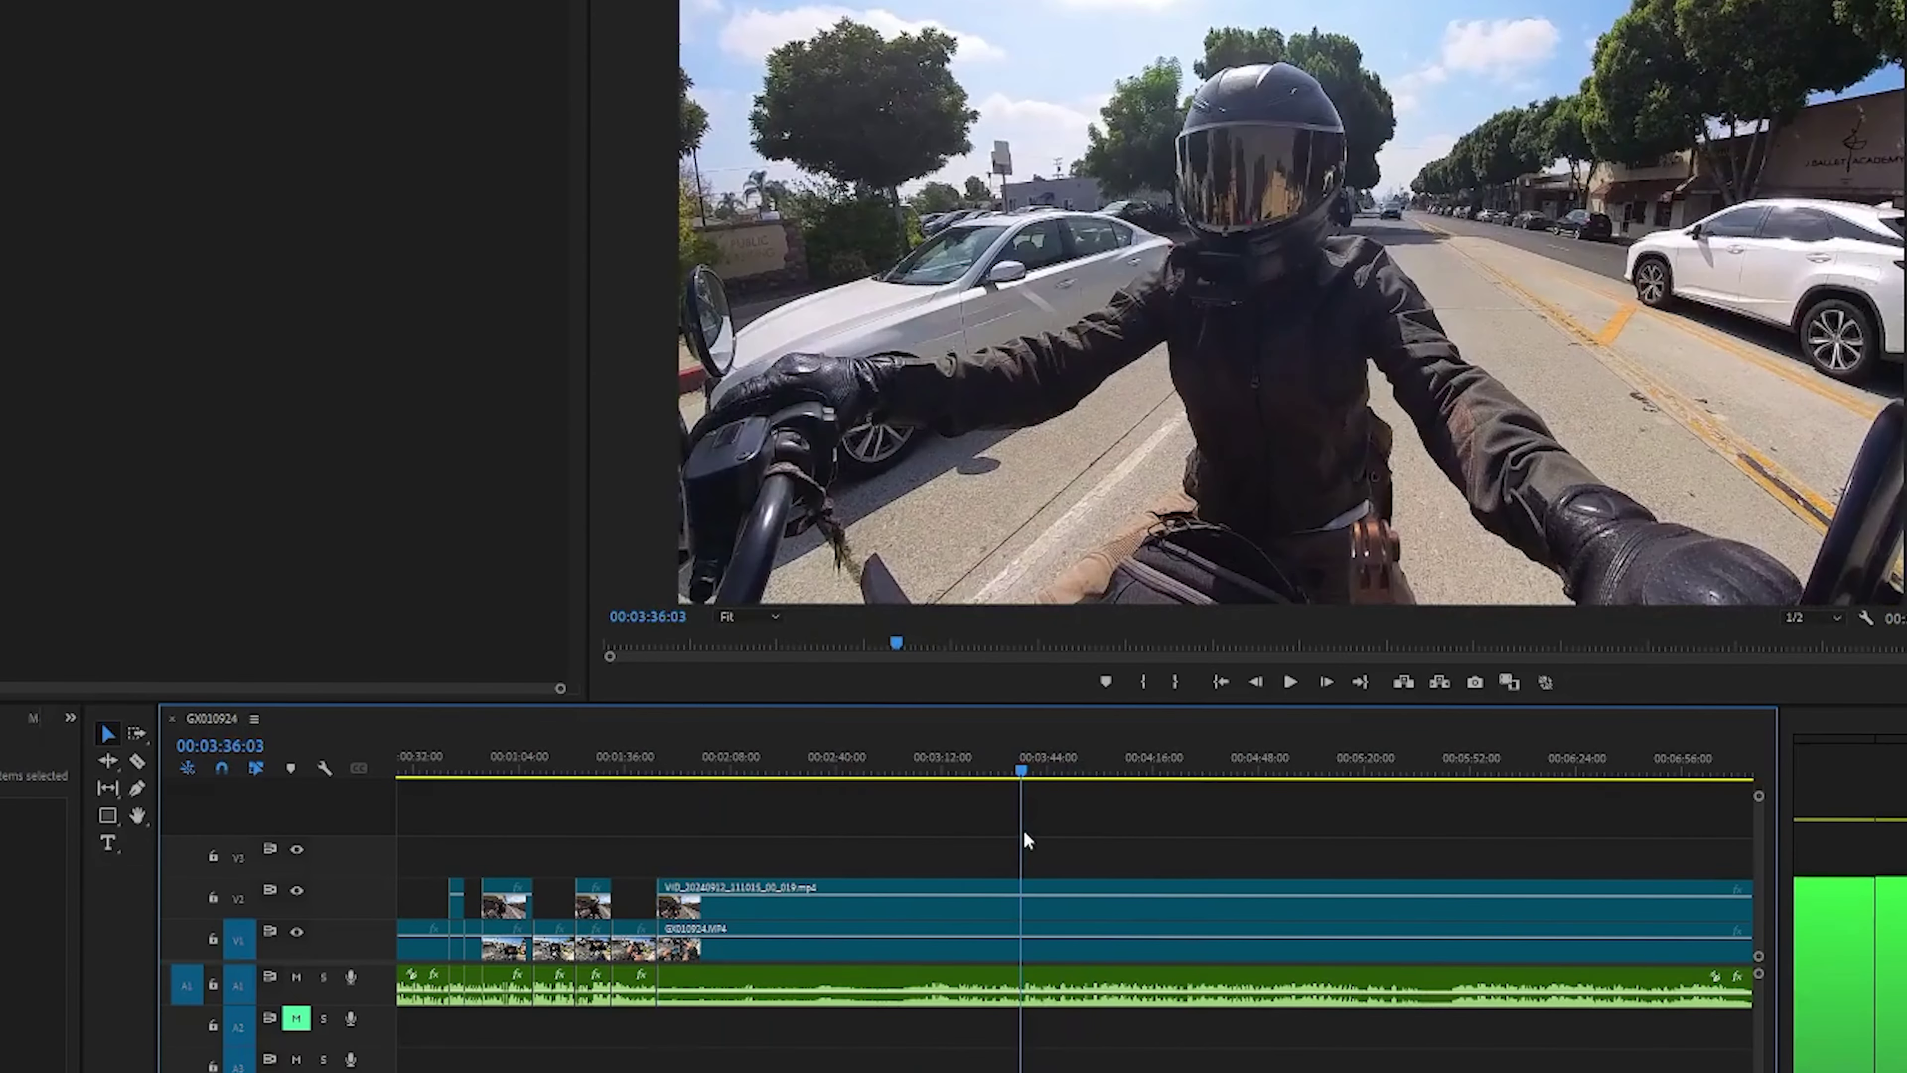
pyautogui.press('space')
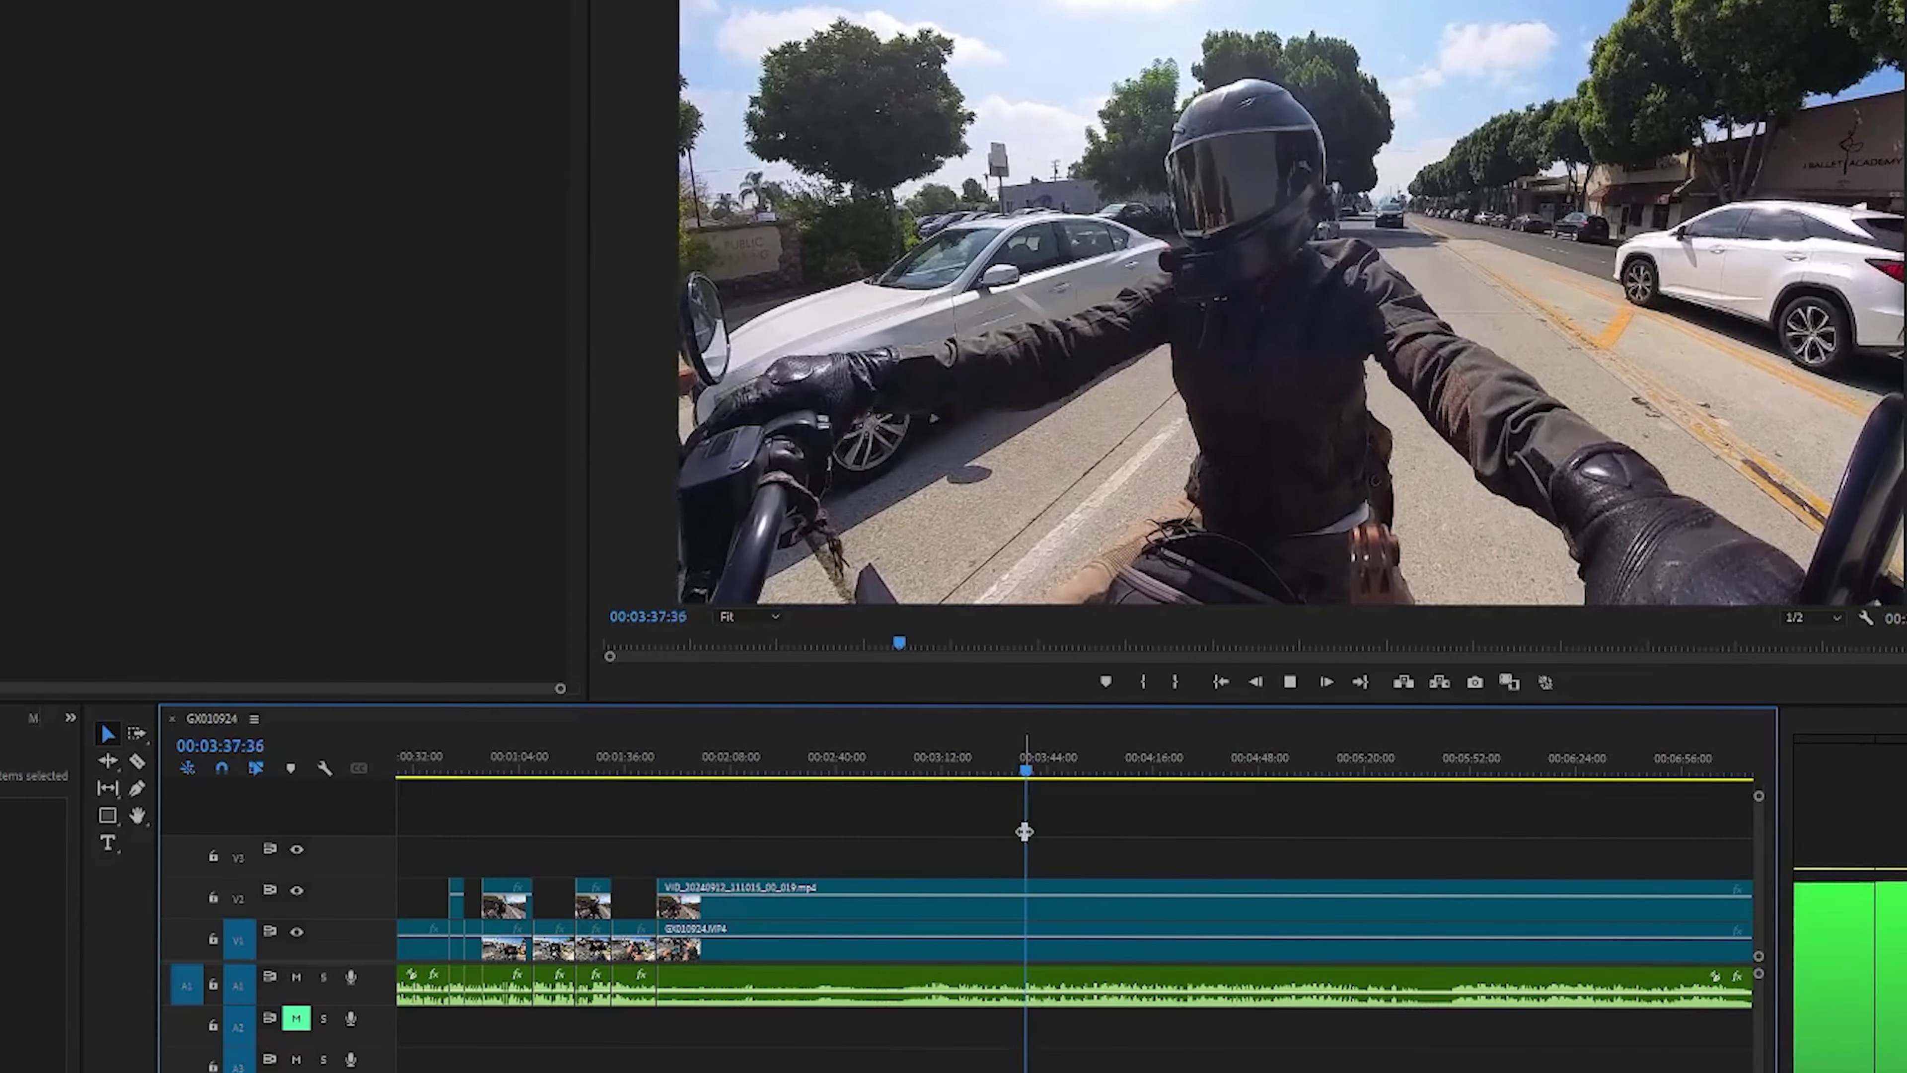
pyautogui.scroll(-2, 1024, 831)
pyautogui.press('space')
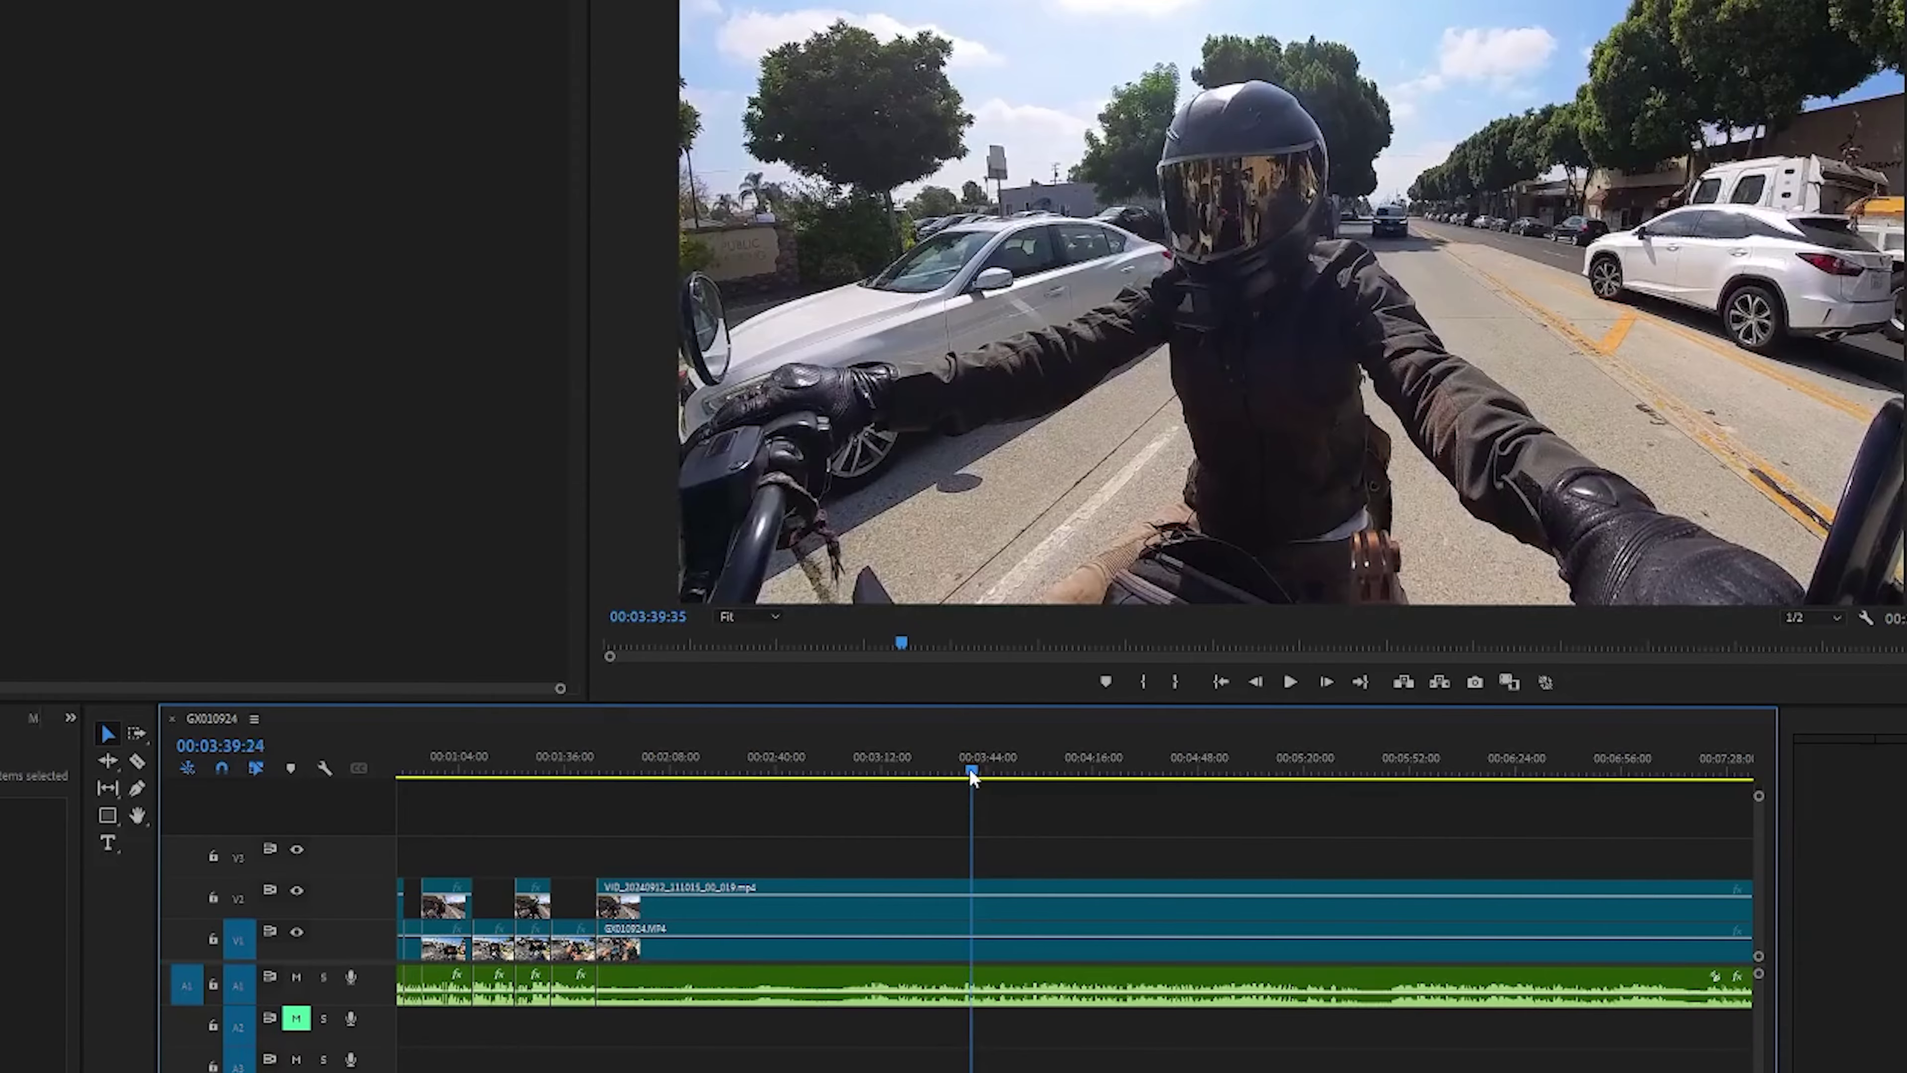
pyautogui.press('space')
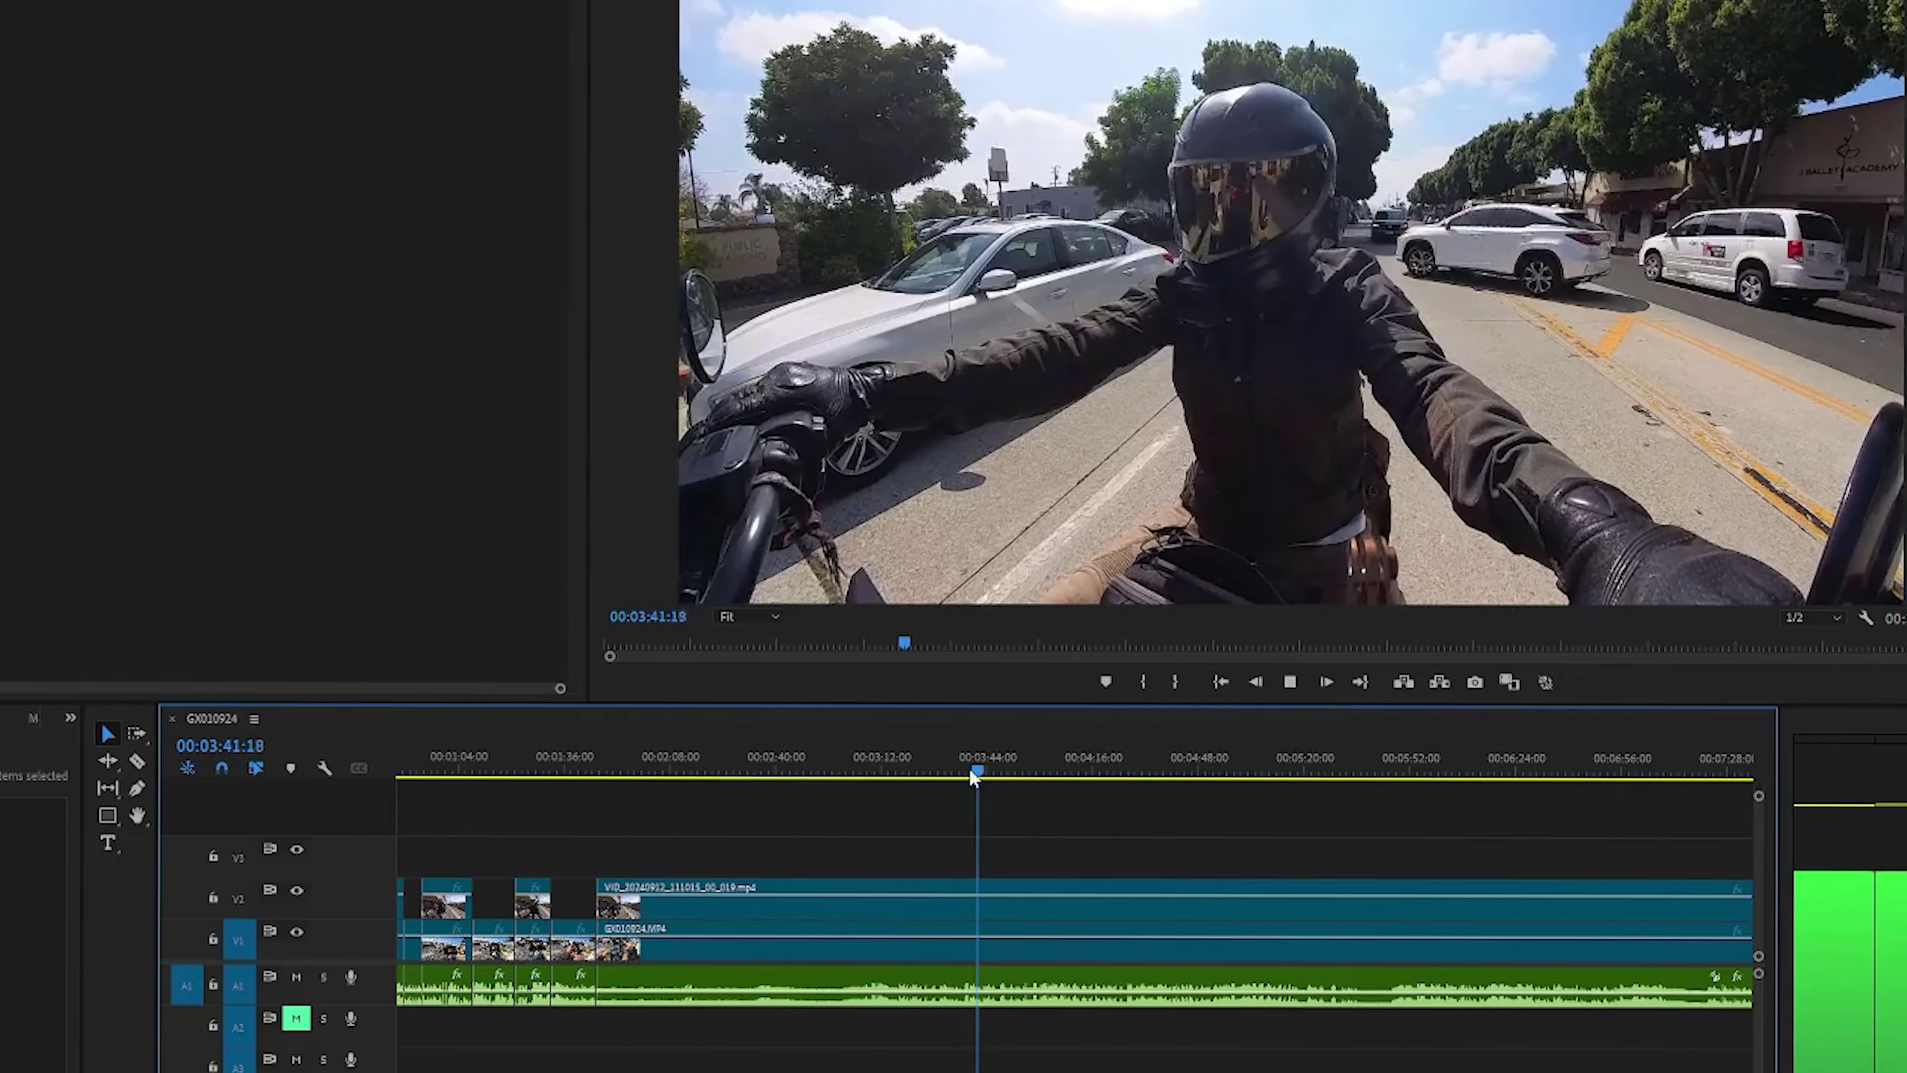
pyautogui.click(972, 769)
pyautogui.moveTo(971, 768); pyautogui.dragTo(964, 767)
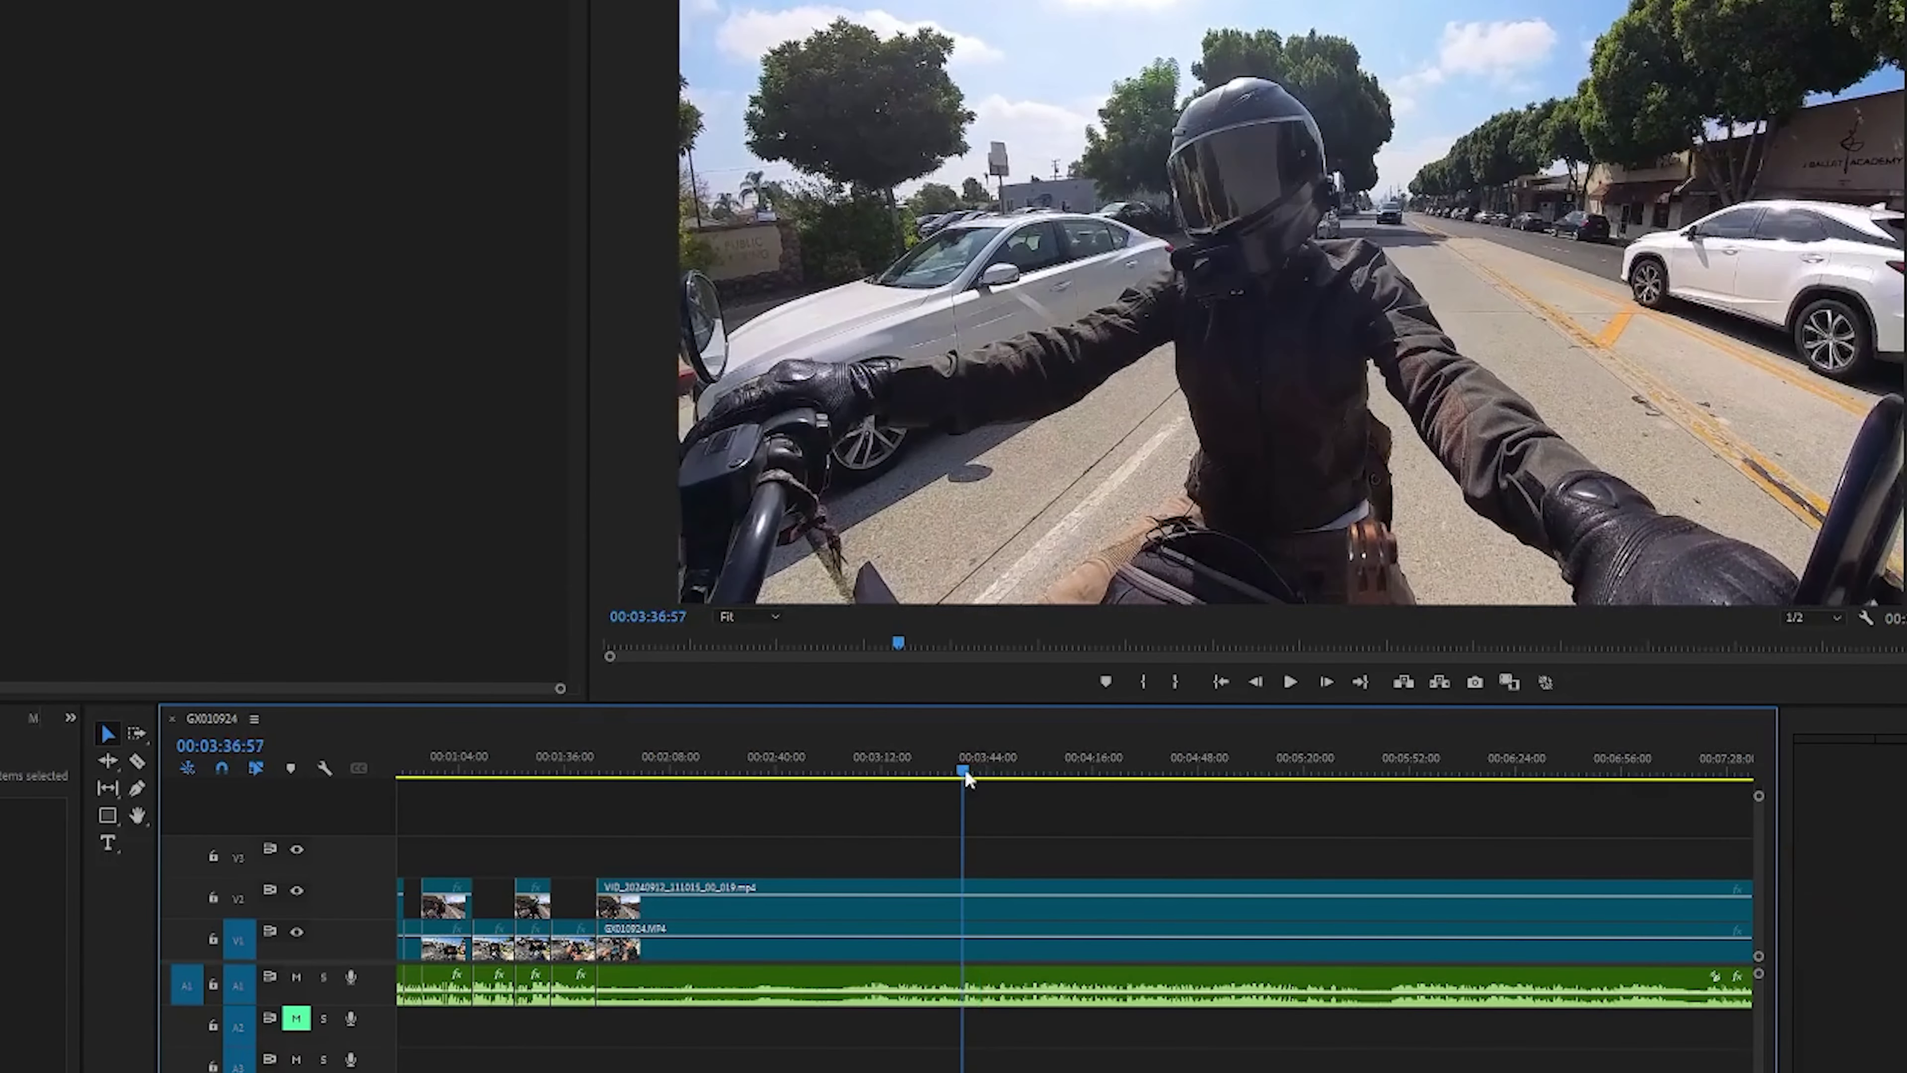
pyautogui.press('c')
pyautogui.click(966, 905)
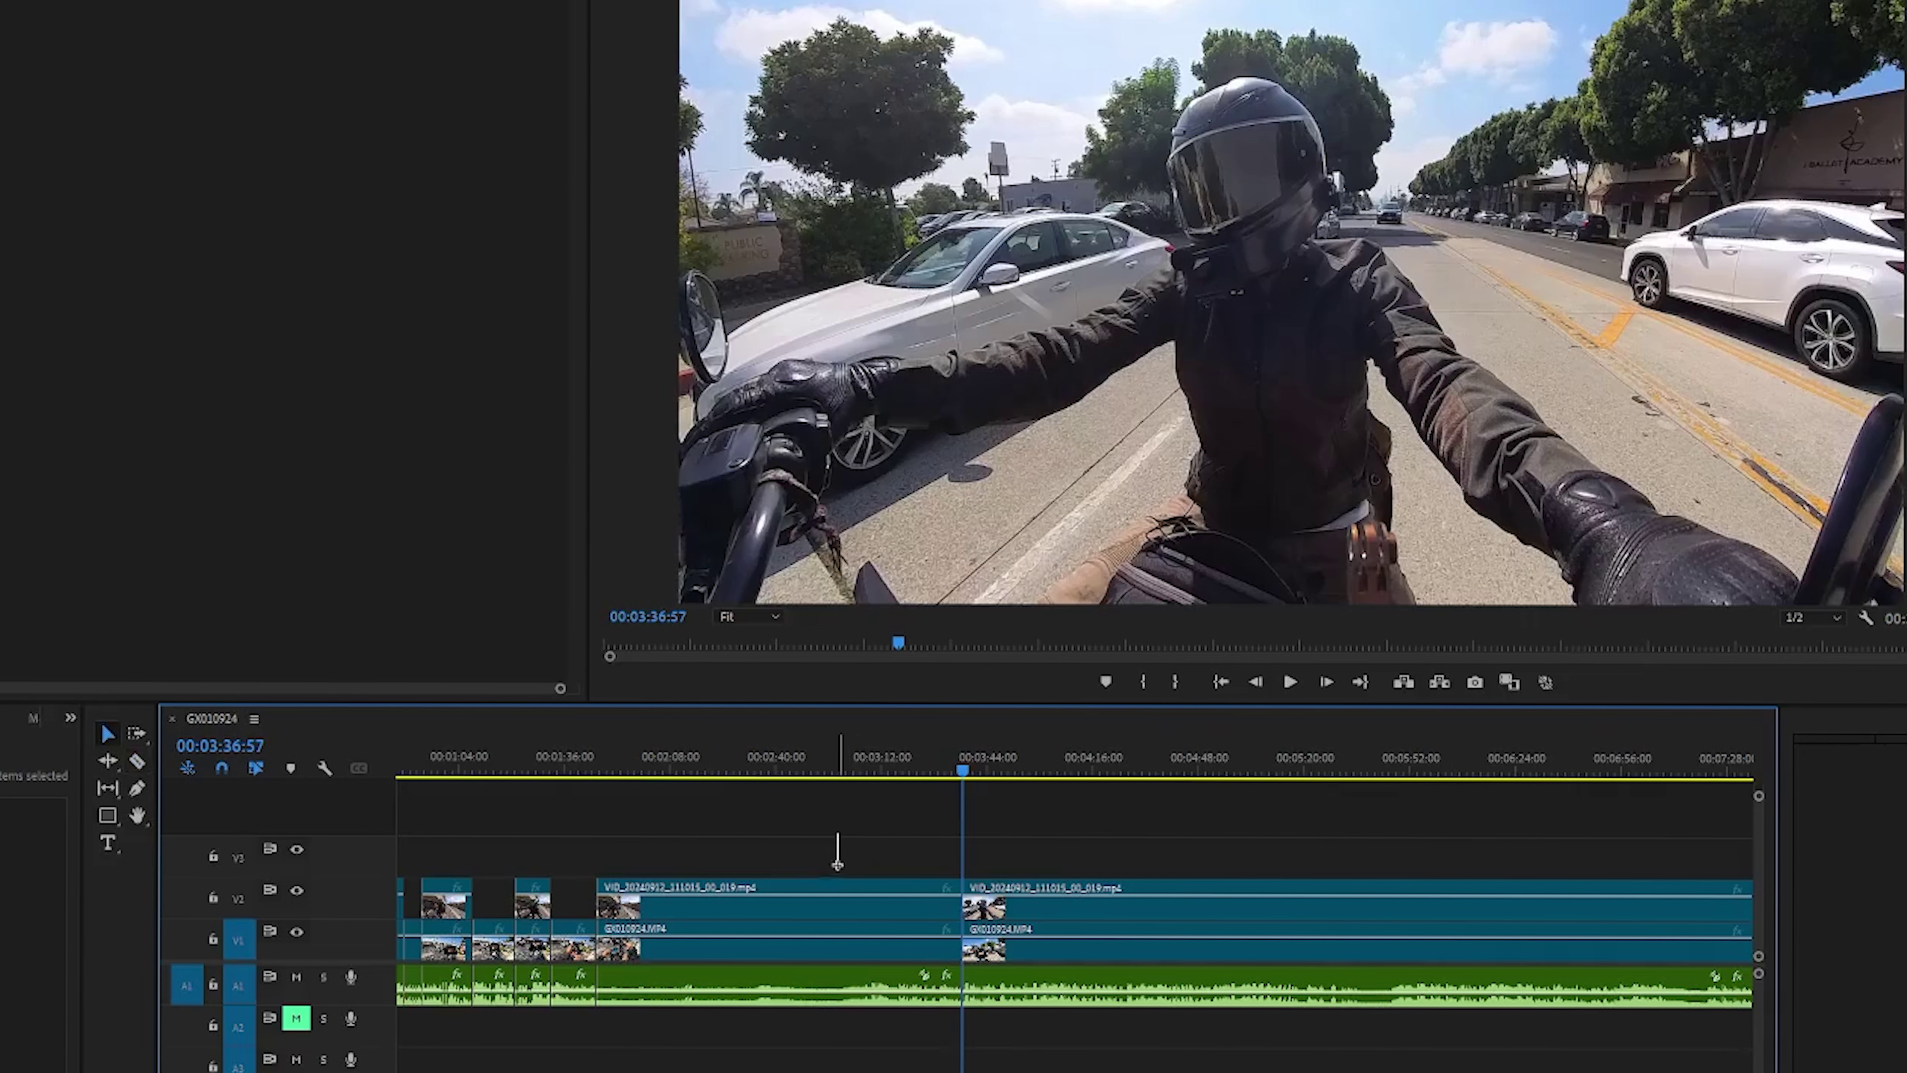
# Try deleting the camera clips and external audio between 00:01:46:14 and 00:03:36:57, undoing each deletion.
pyautogui.moveTo(838, 1006); pyautogui.dragTo(751, 1035)
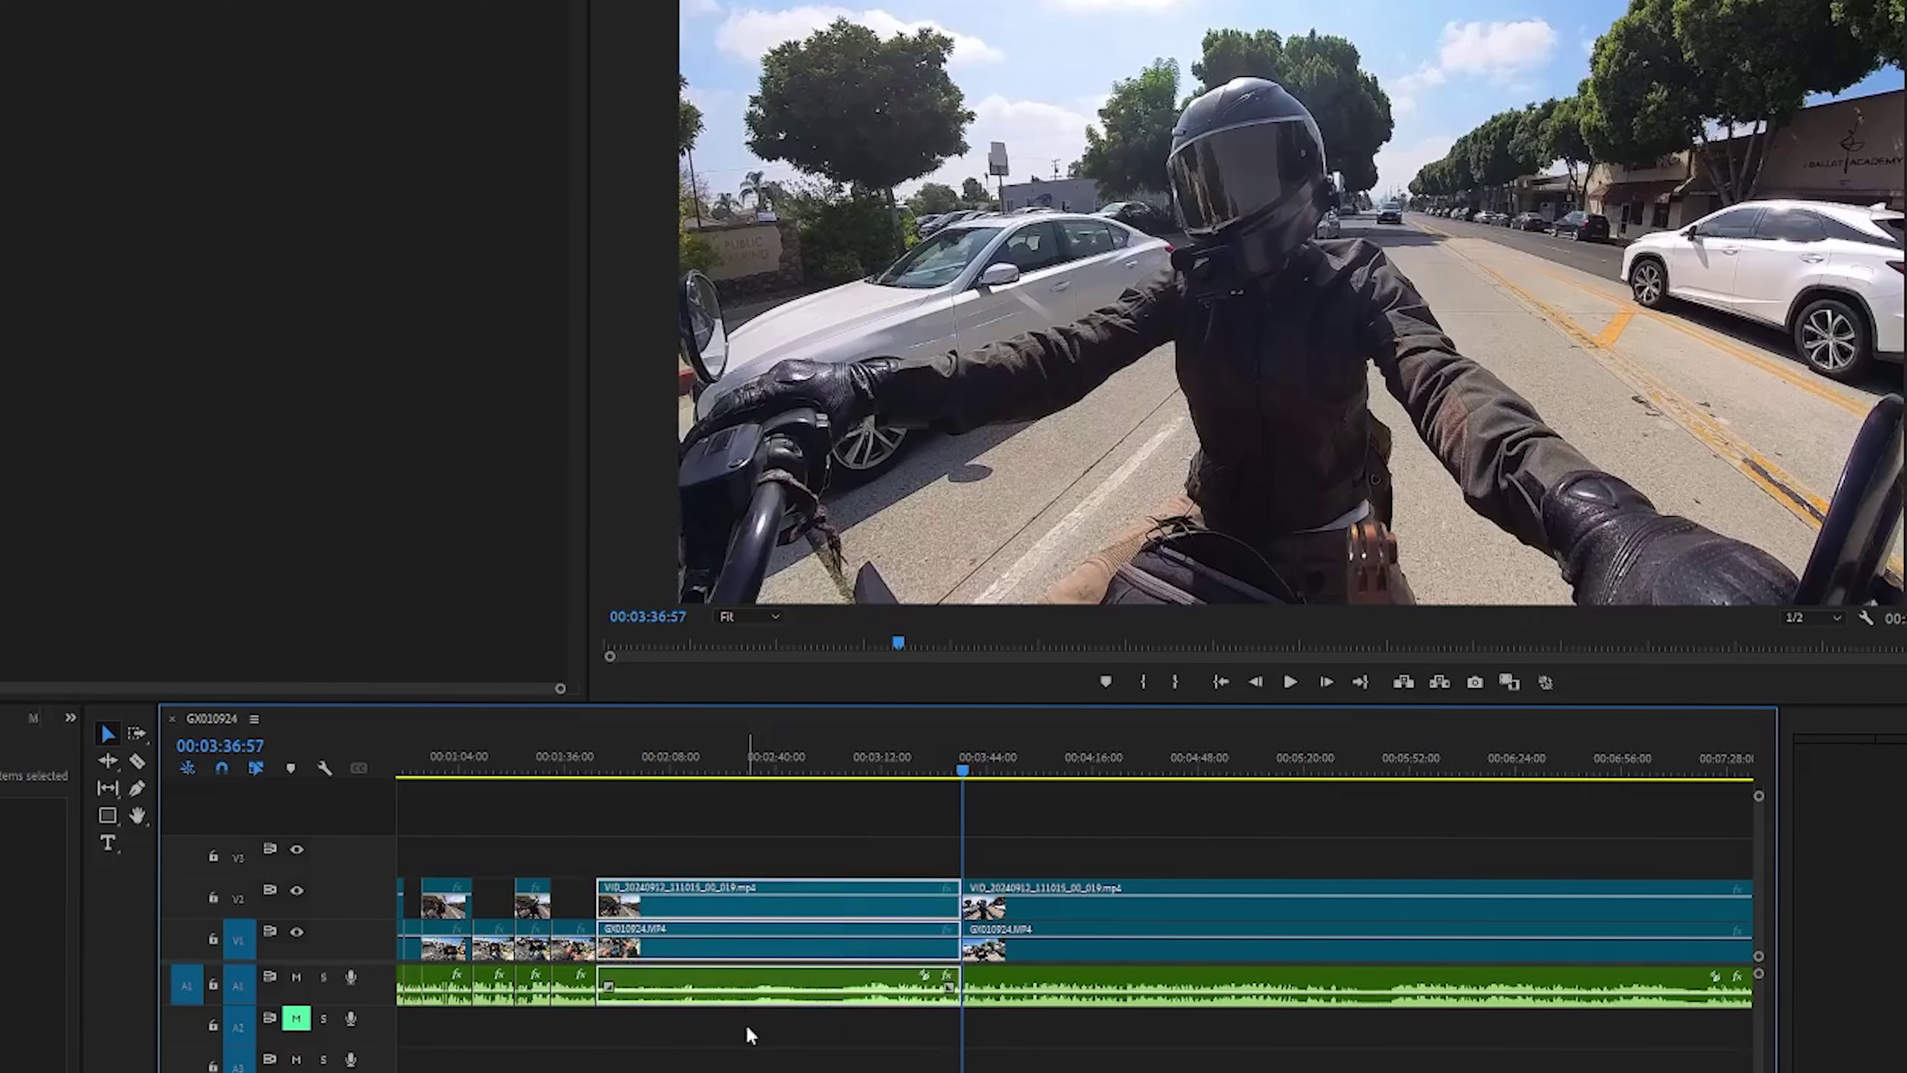
pyautogui.press('Delete')
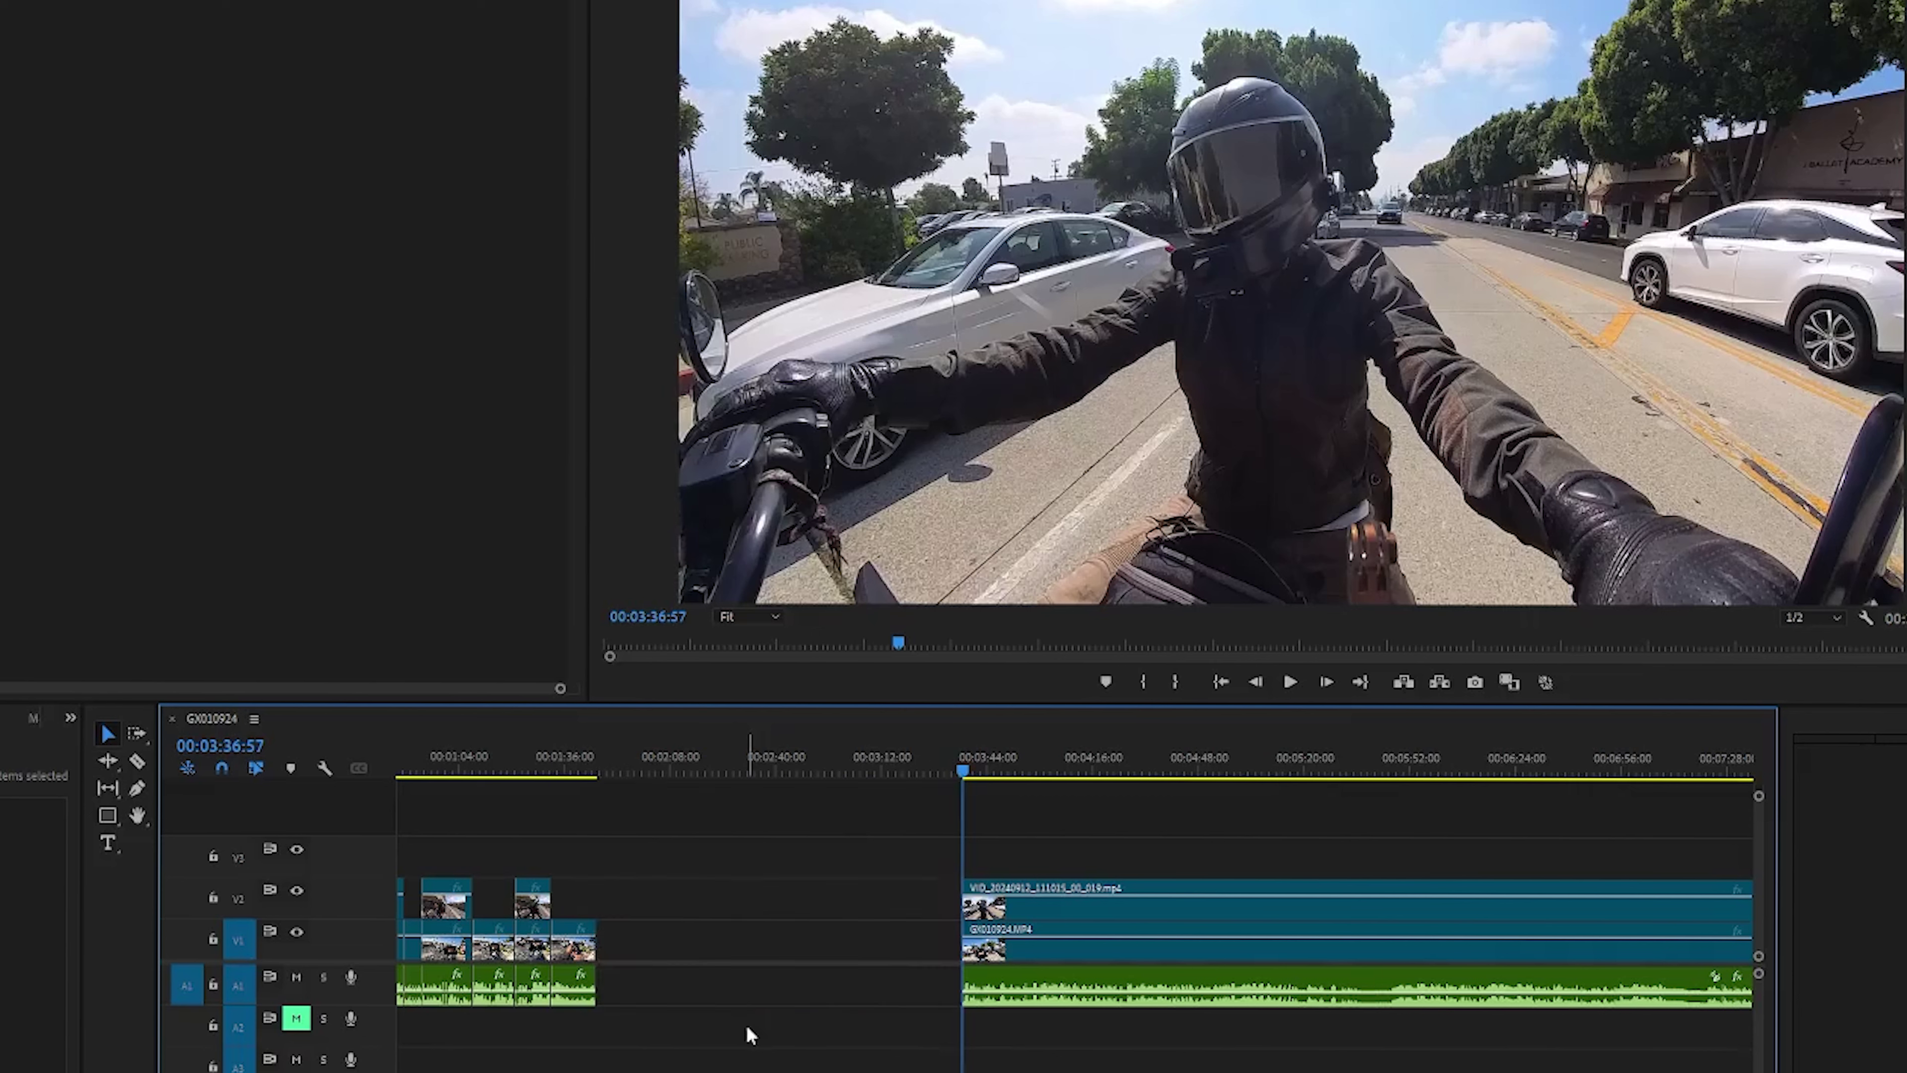
pyautogui.hotkey('ctrl', 'z')
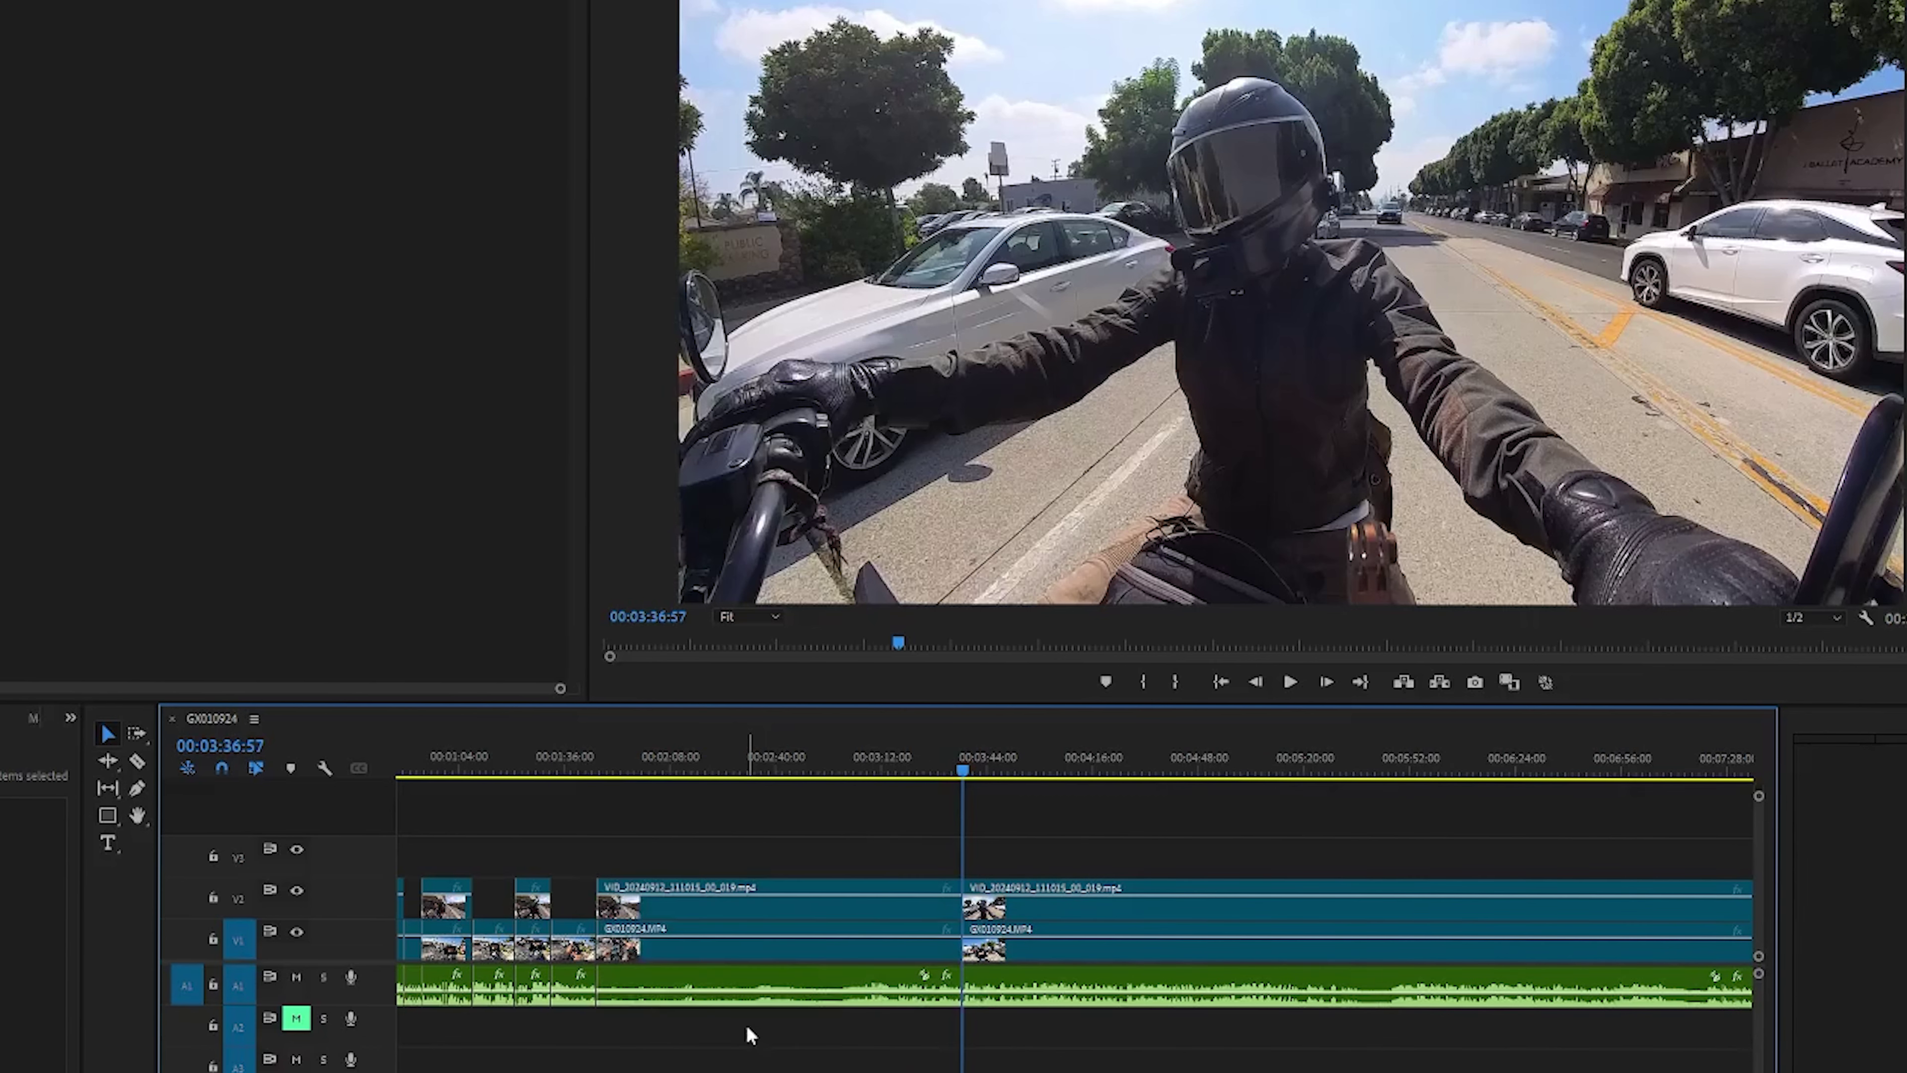
pyautogui.moveTo(779, 832); pyautogui.dragTo(830, 1054)
pyautogui.press('Delete')
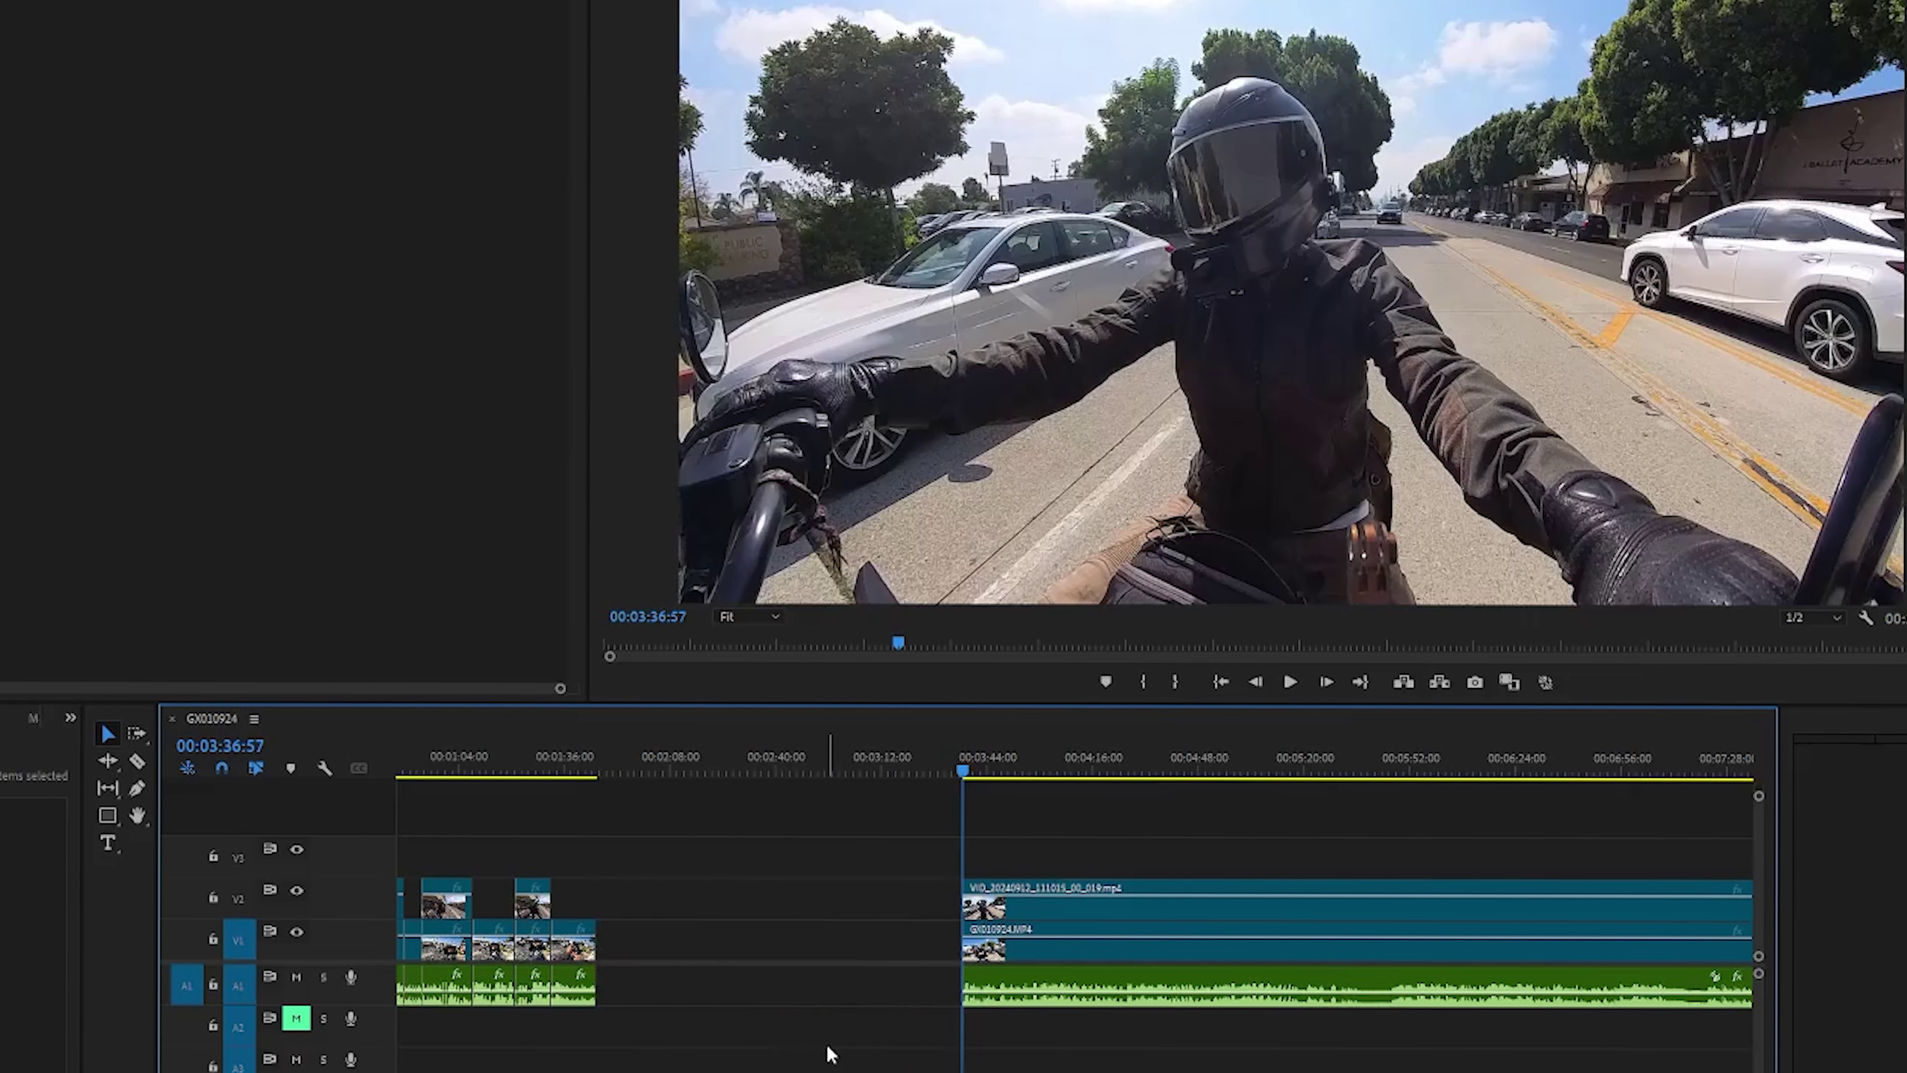
pyautogui.hotkey('ctrl', 'z')
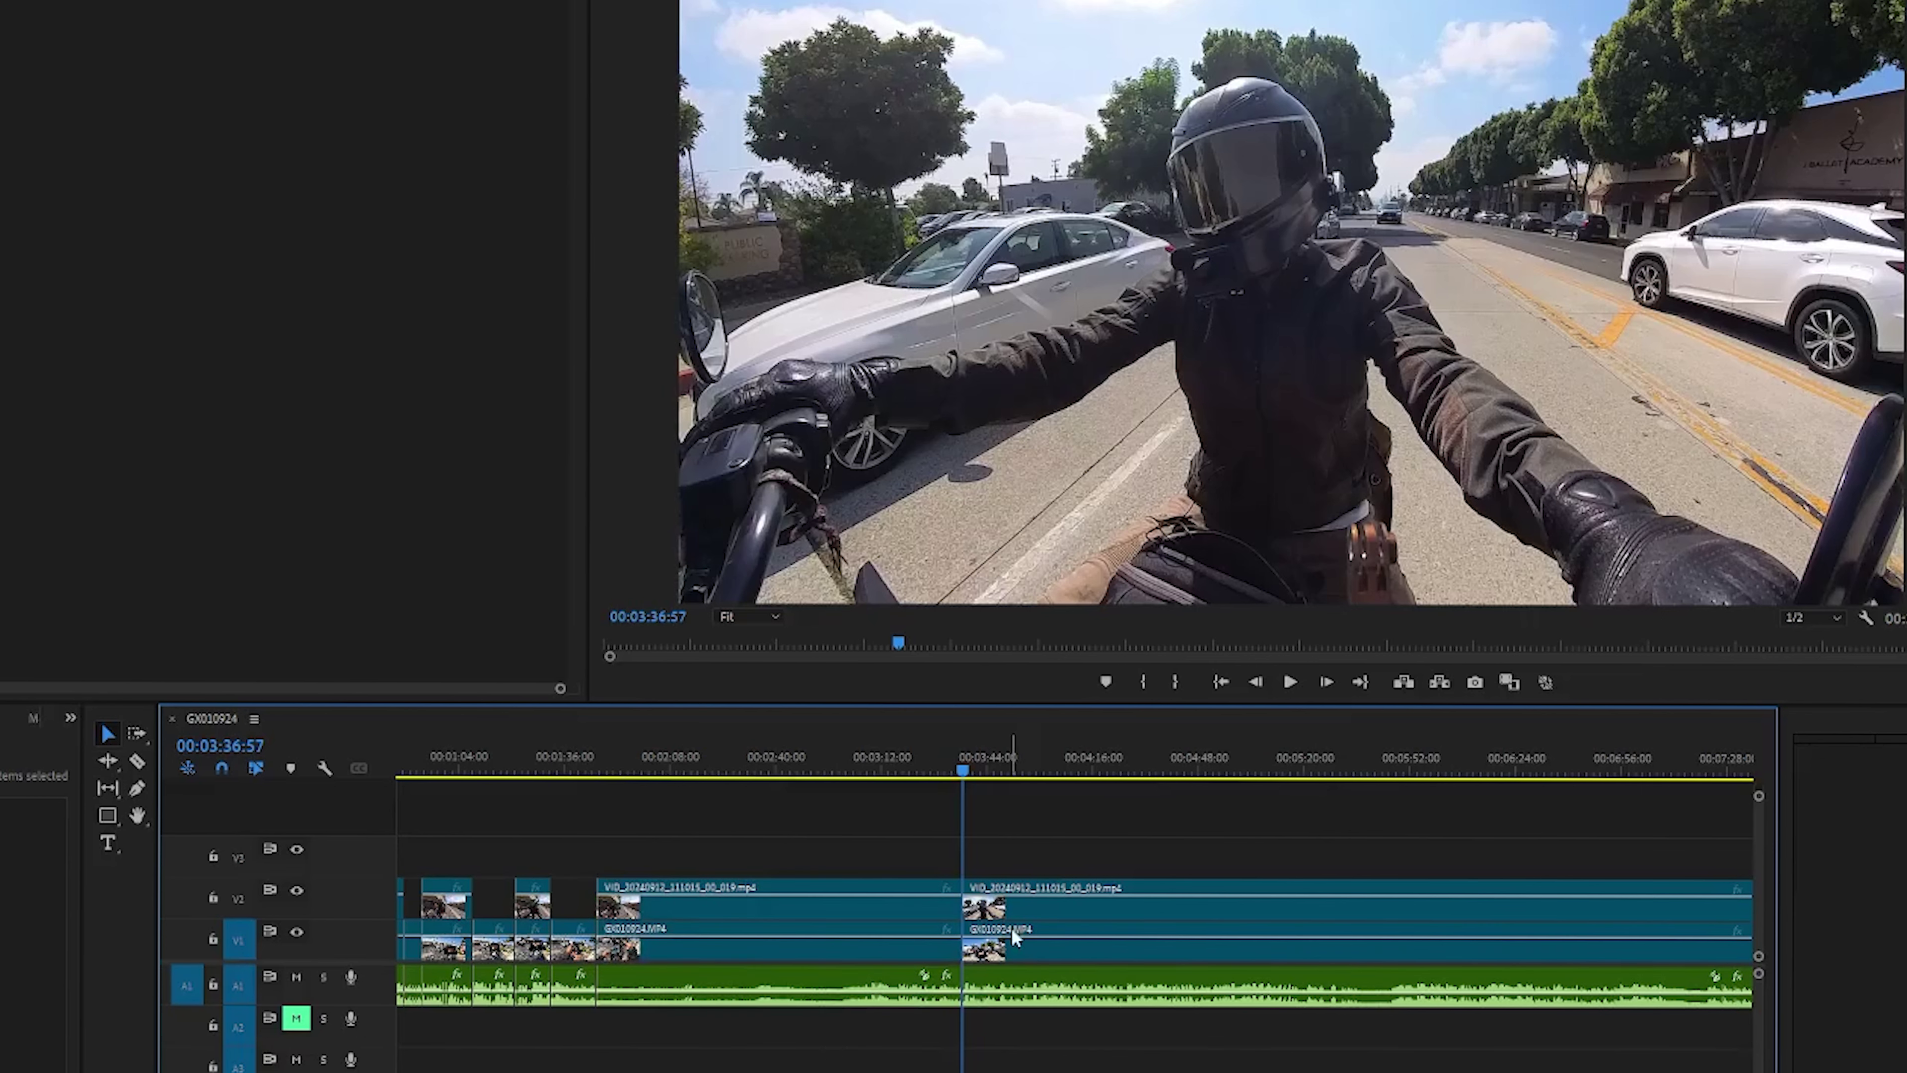
# Delete the camera and external audio segments between 00:01:46:14 and 00:03:36:57, and move the remaining clips back to close the gap.
pyautogui.moveTo(695, 836); pyautogui.dragTo(778, 1063)
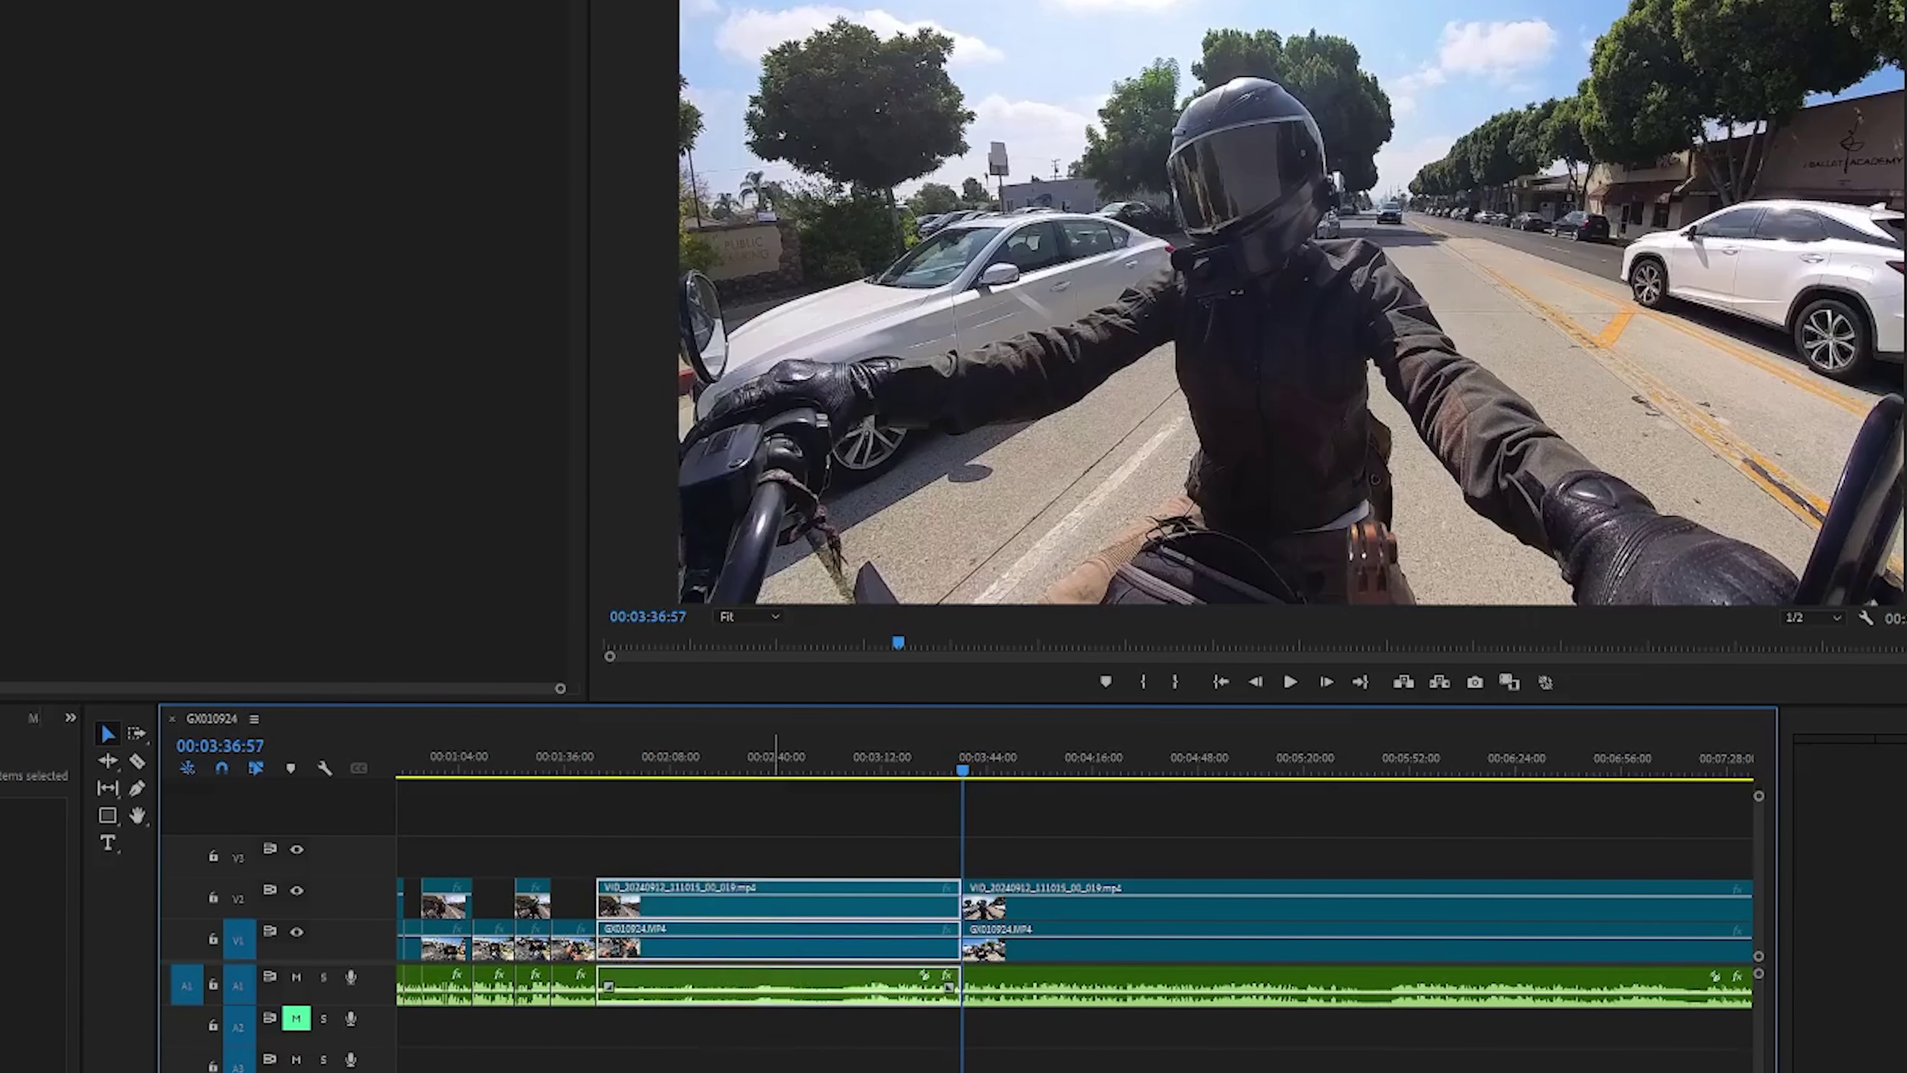
pyautogui.press('Delete')
pyautogui.moveTo(1153, 830); pyautogui.dragTo(1126, 1055)
pyautogui.moveTo(1094, 906); pyautogui.dragTo(735, 909)
# Play the sequence from 00:01:43:00 across the new join at 00:01:46:14.
pyautogui.click(587, 765)
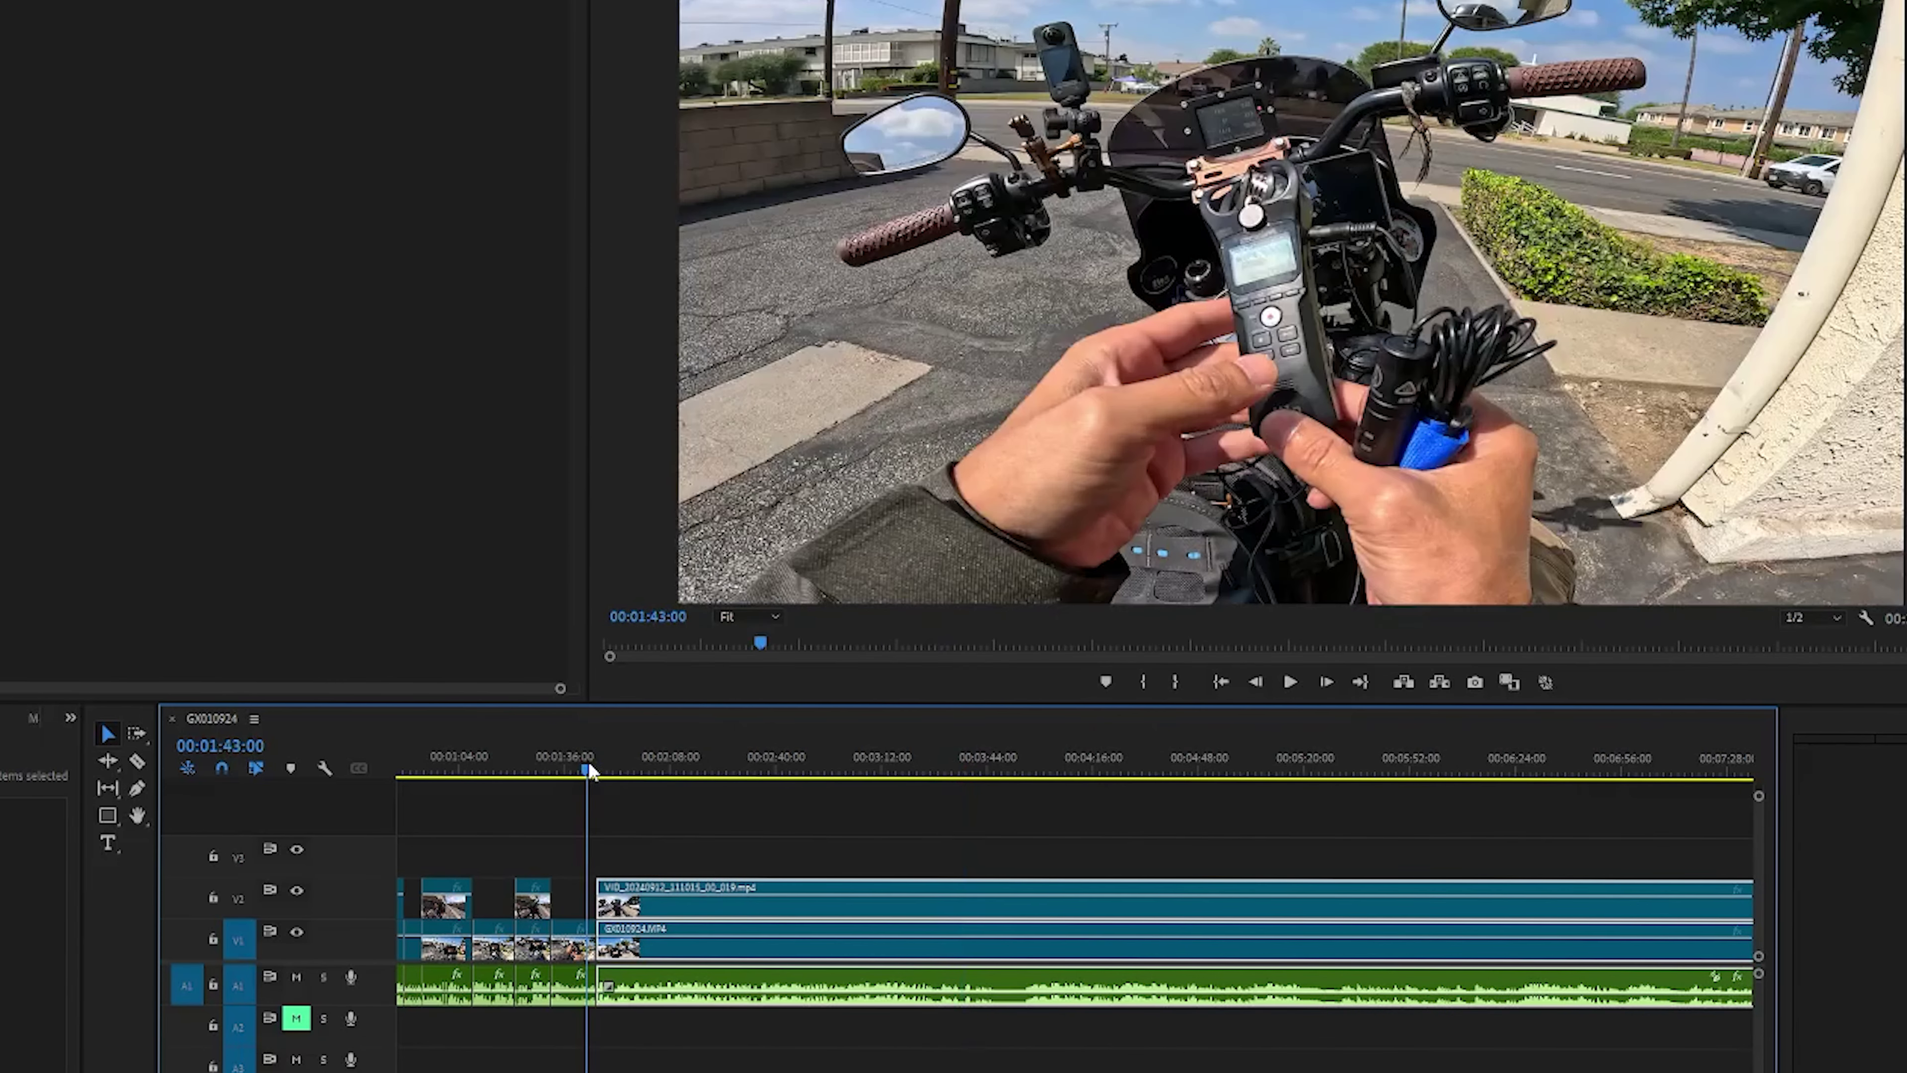
pyautogui.click(612, 802)
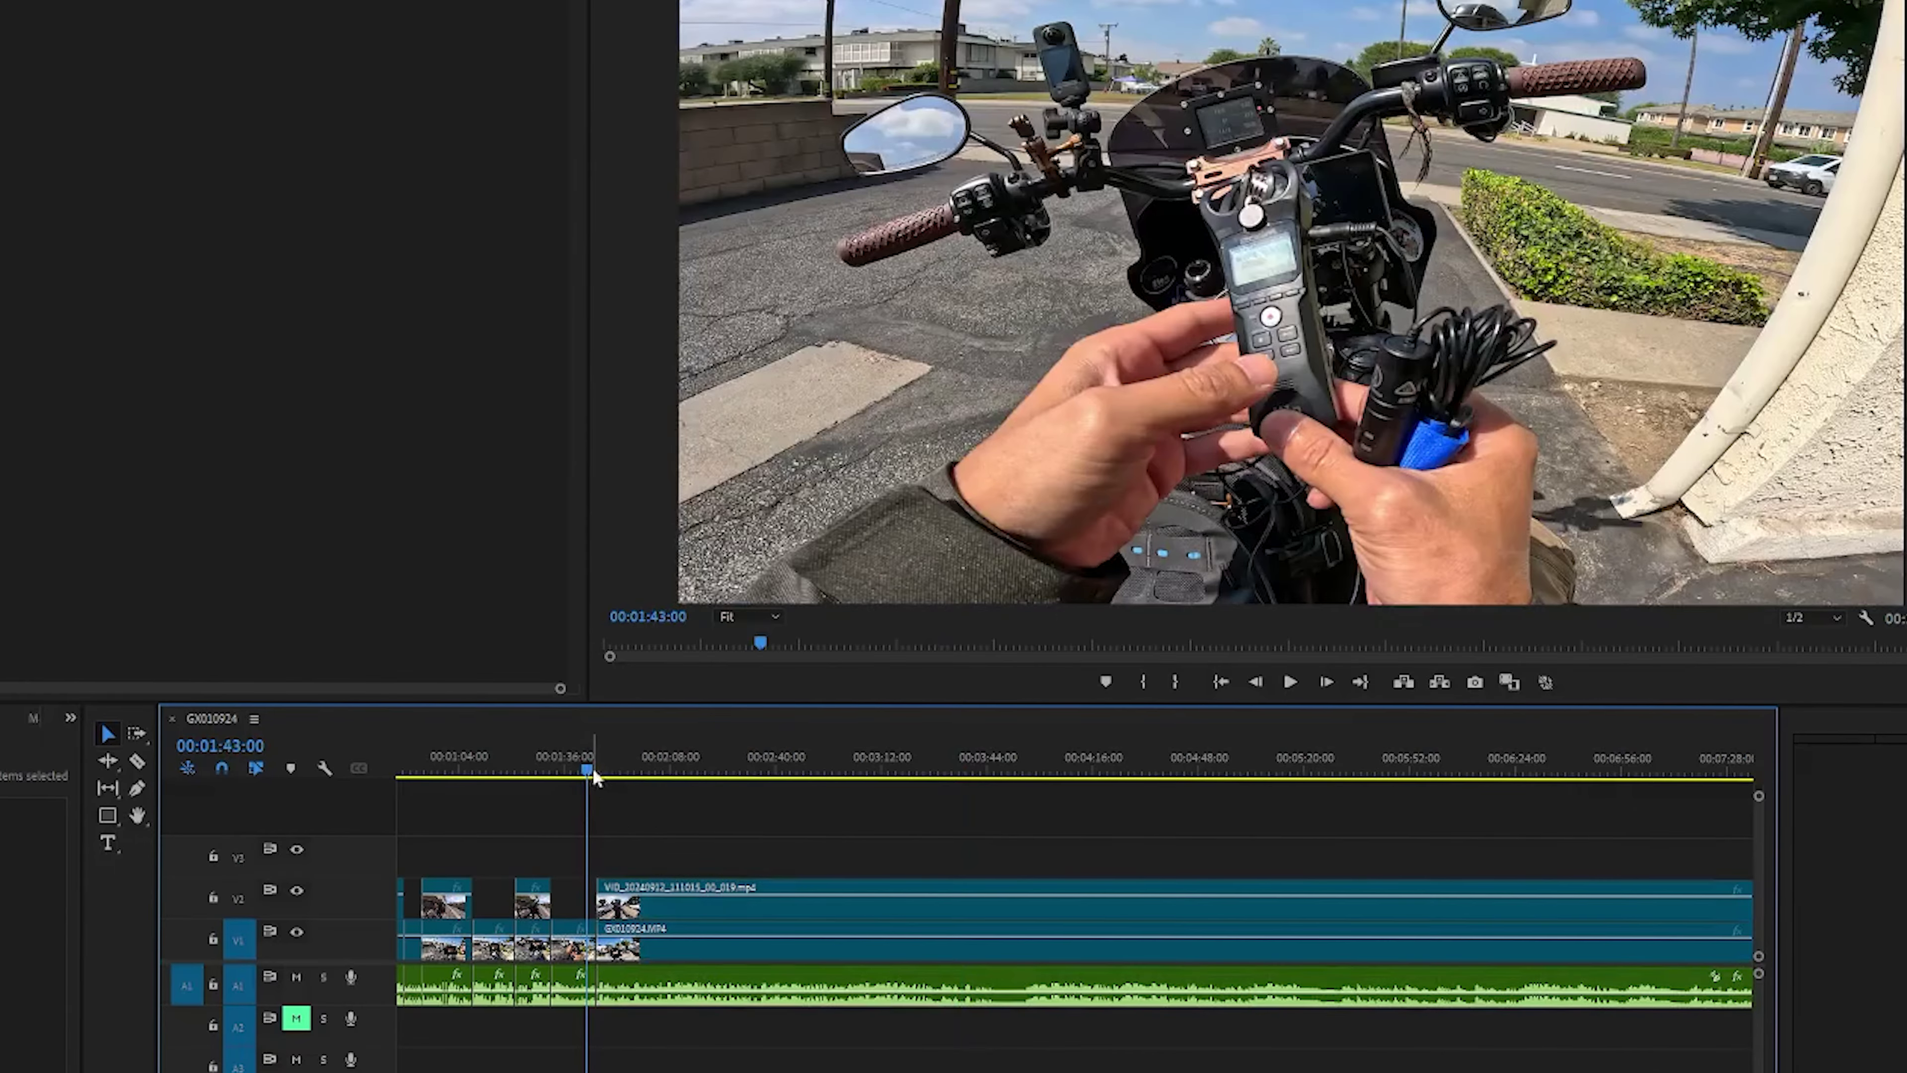
pyautogui.press('space')
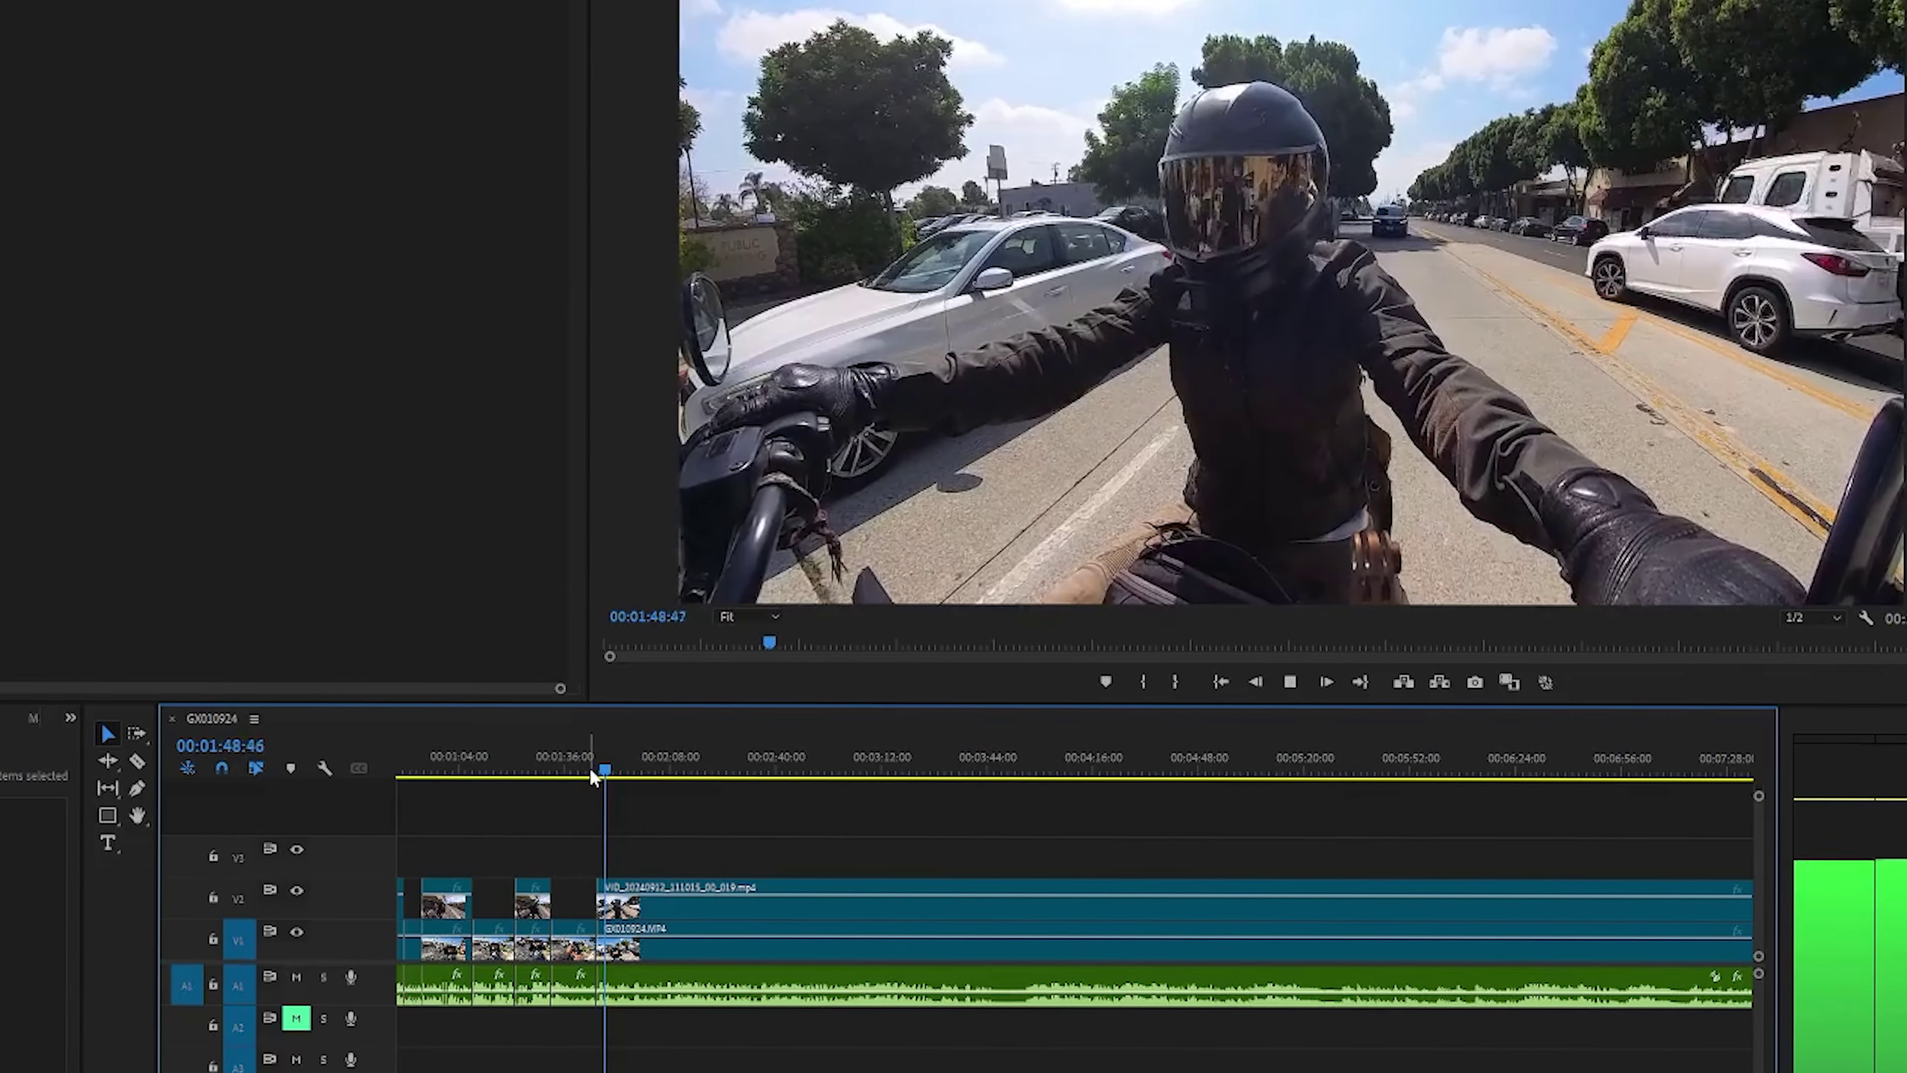
# Cut both camera clips at 00:02:12:36 and delete only the Insta360 segment between 00:02:05:55 and 00:02:12:36.
pyautogui.press('=')
pyautogui.moveTo(590, 768); pyautogui.dragTo(1102, 821)
pyautogui.press('c')
pyautogui.click(1103, 901)
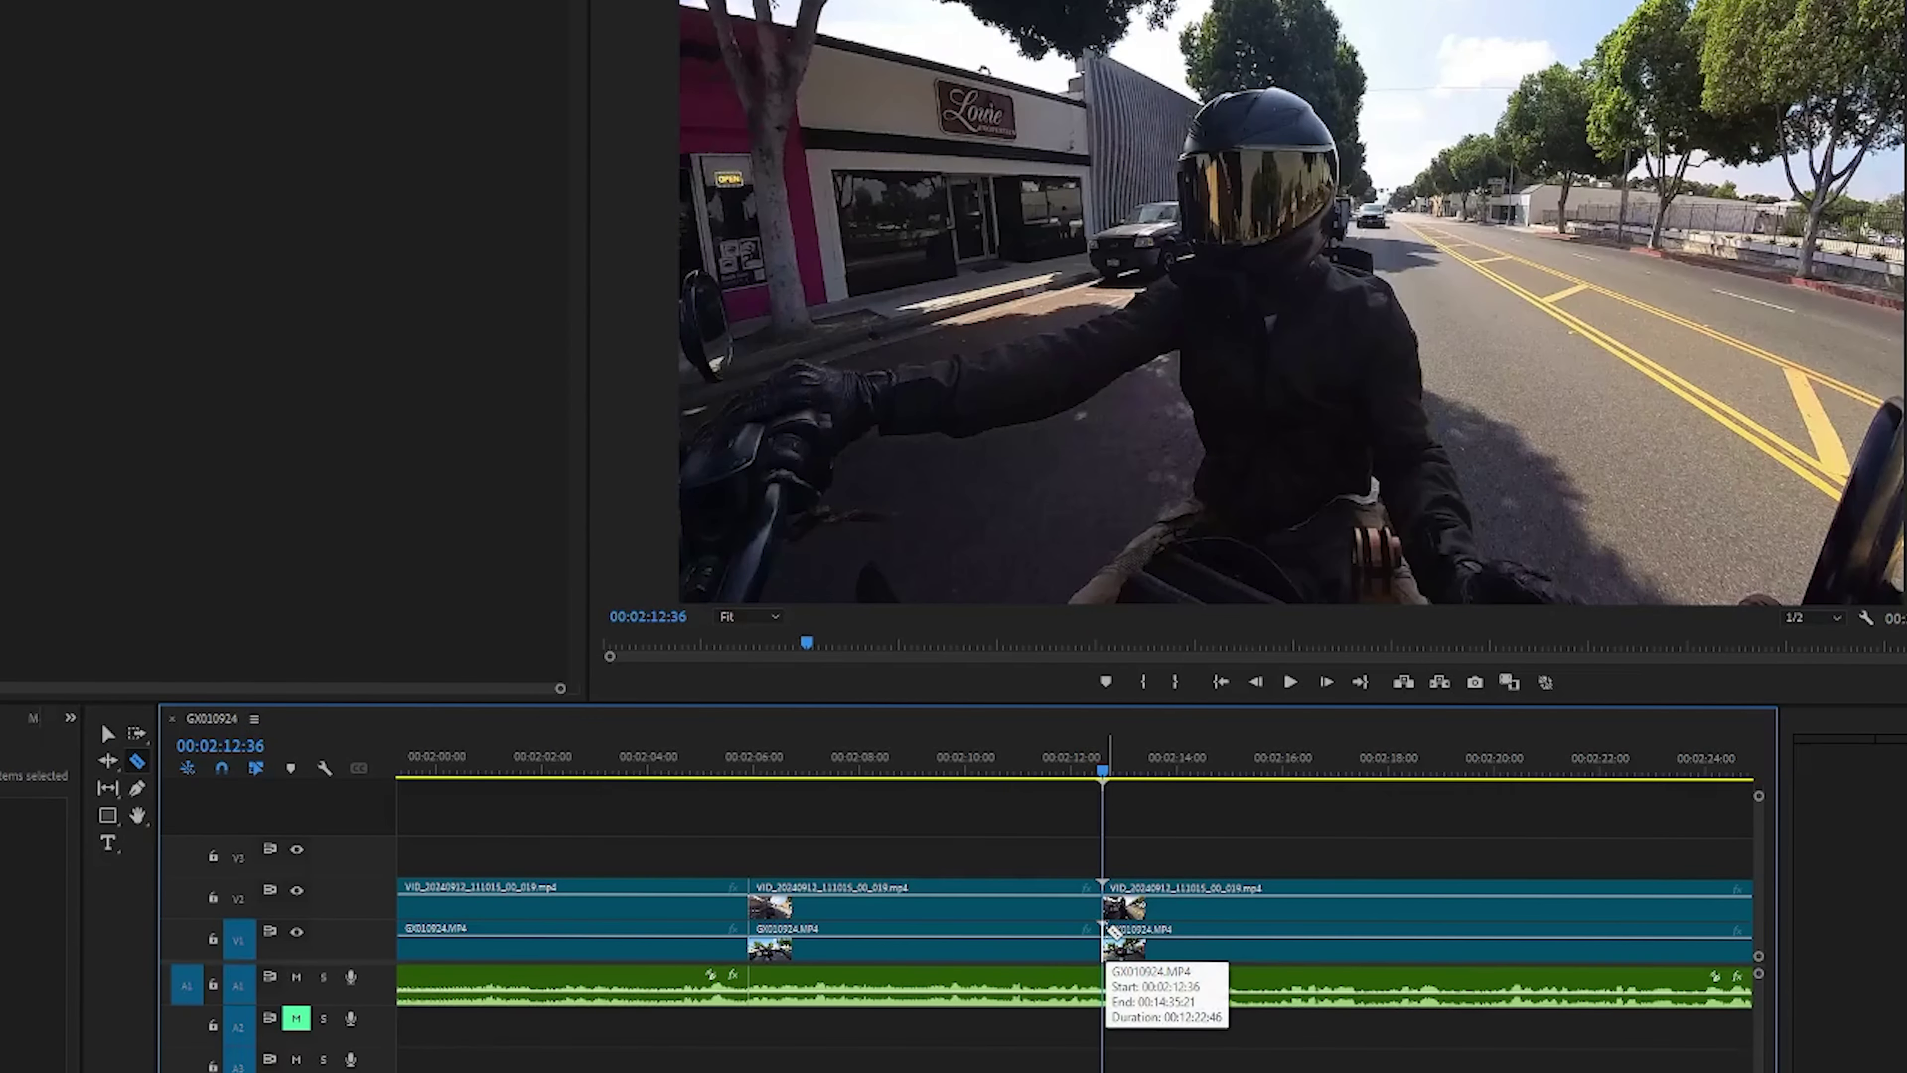
pyautogui.press('v')
pyautogui.click(1039, 911)
pyautogui.press('Delete')
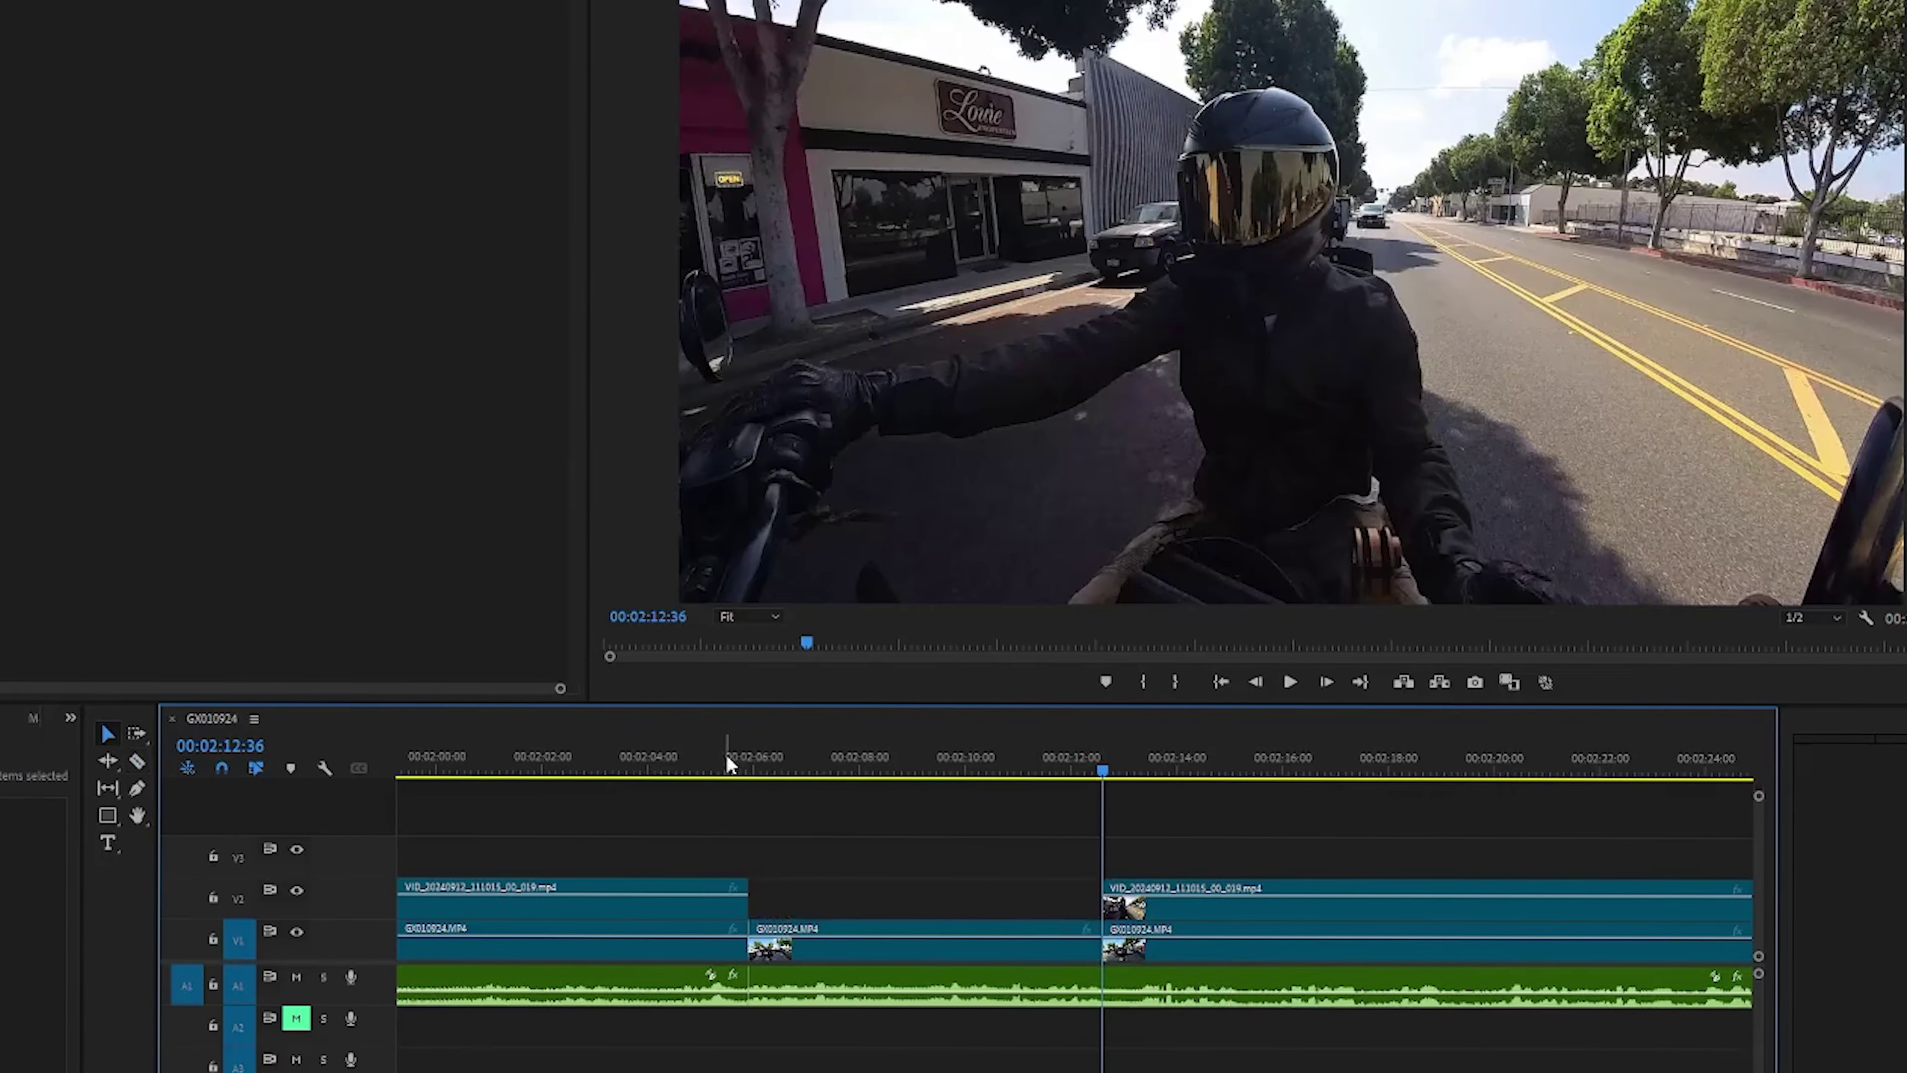
# Play the sequence from about 00:02:05 through the switch to GoPro footage and back to Insta360.
pyautogui.click(708, 759)
pyautogui.press('space')
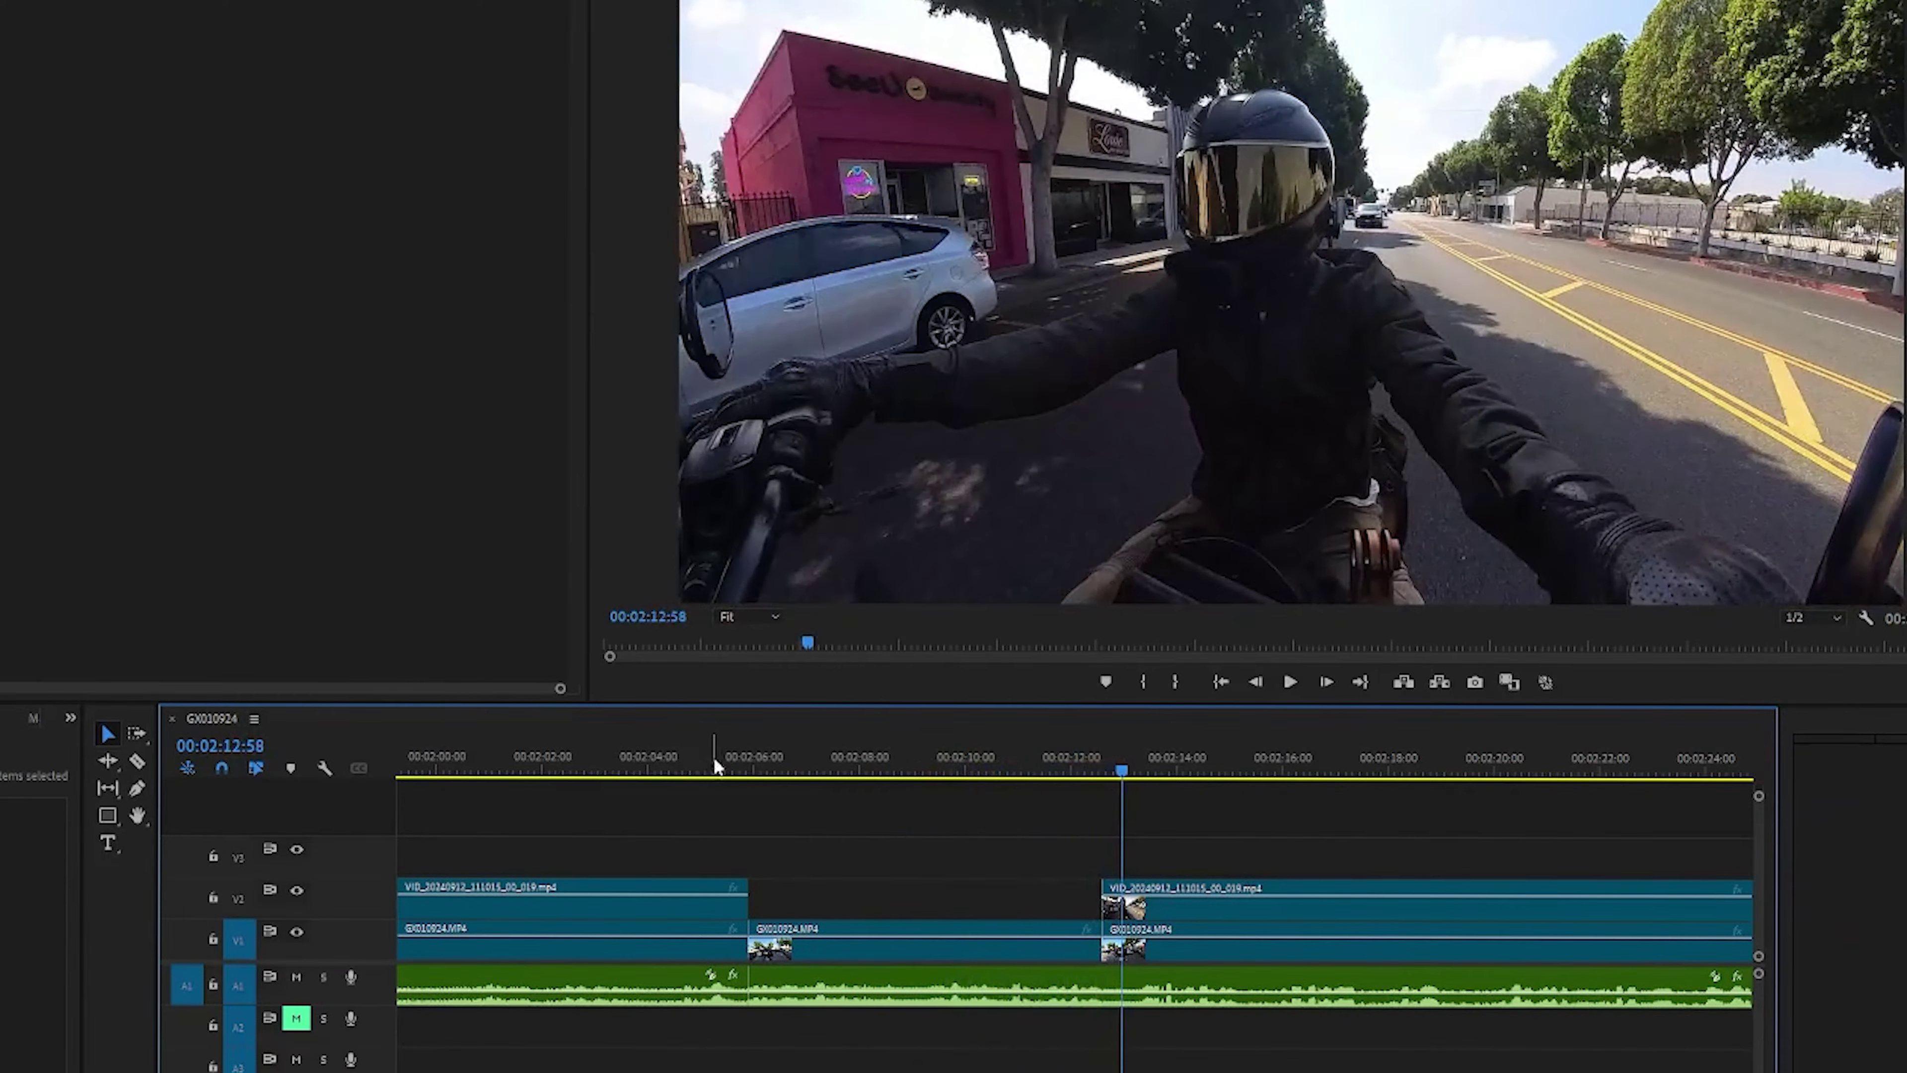
pyautogui.click(710, 762)
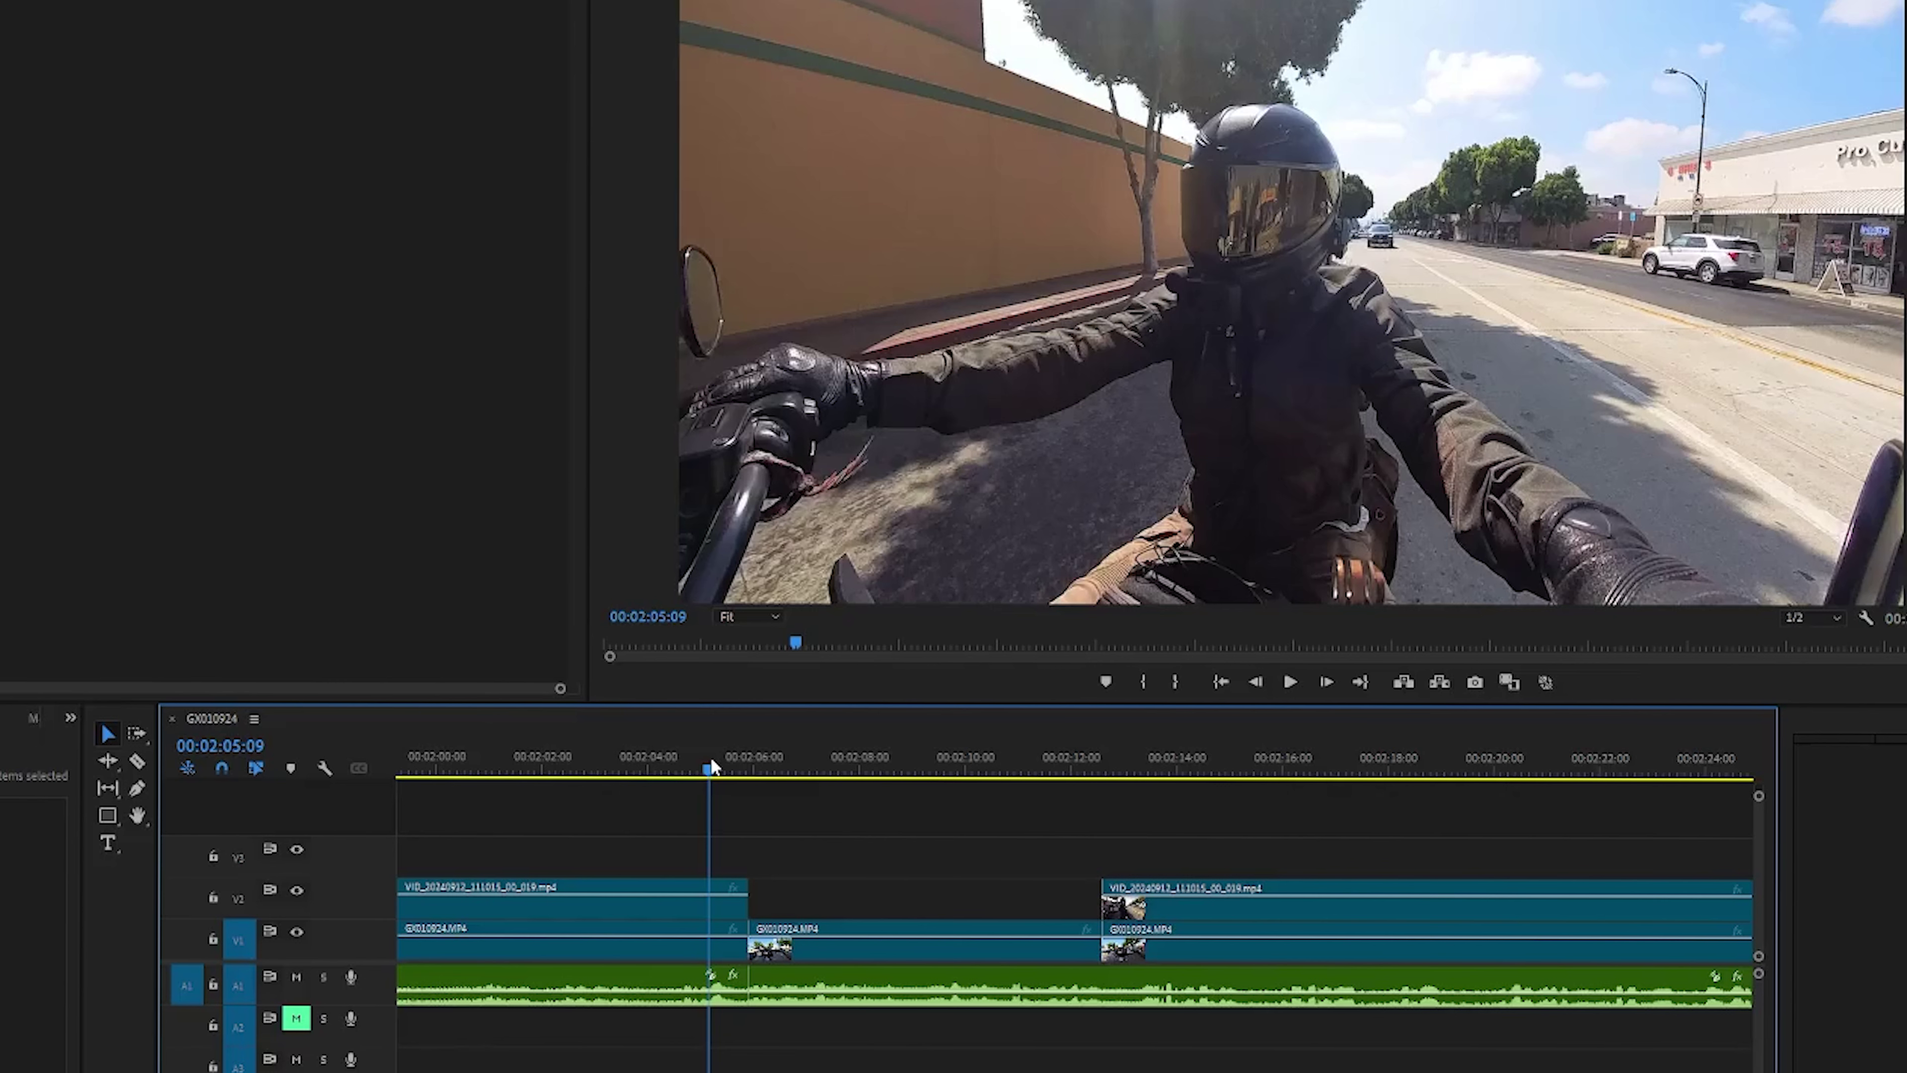
# Examine the external audio cut at 00:02:05:55 up close, playing across it to check how the transition sounds.
pyautogui.press('=')
pyautogui.scroll(-5, 711, 757)
pyautogui.click(827, 761)
pyautogui.press('=')
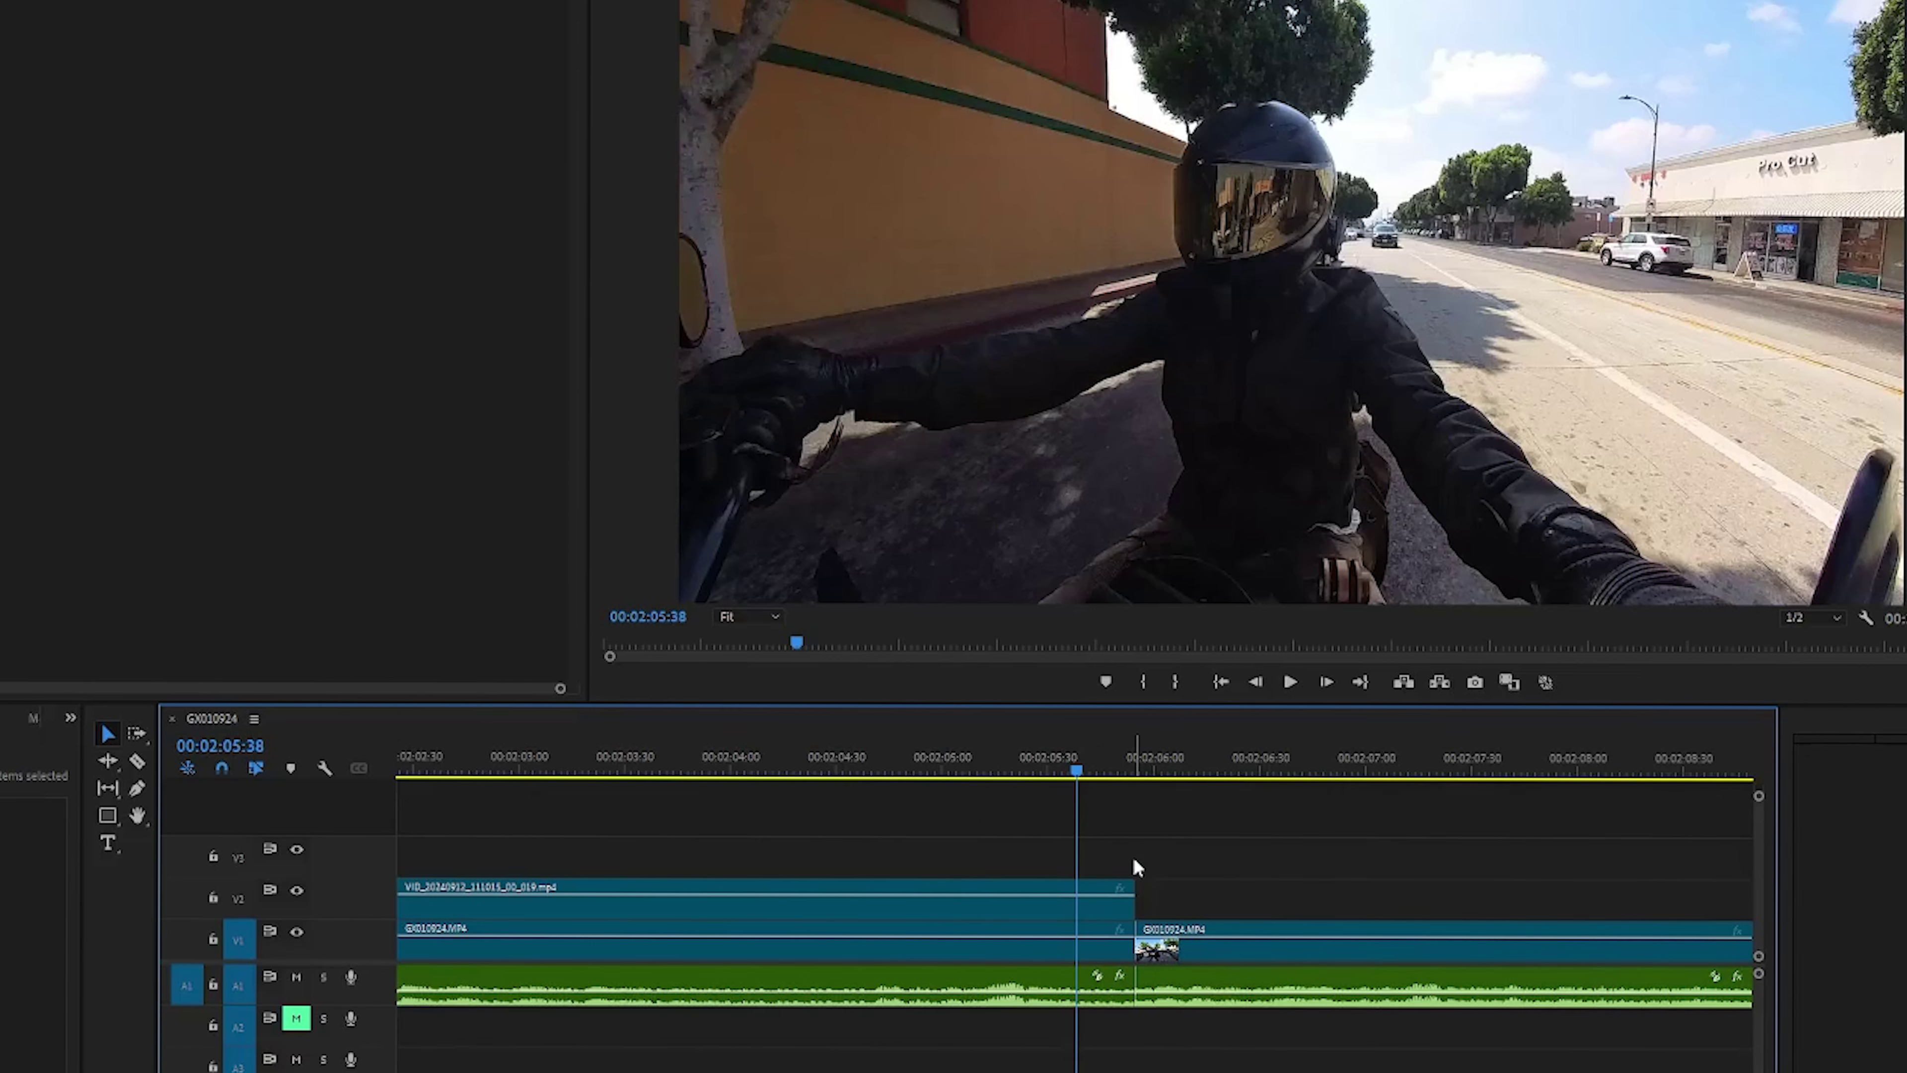
pyautogui.press('=')
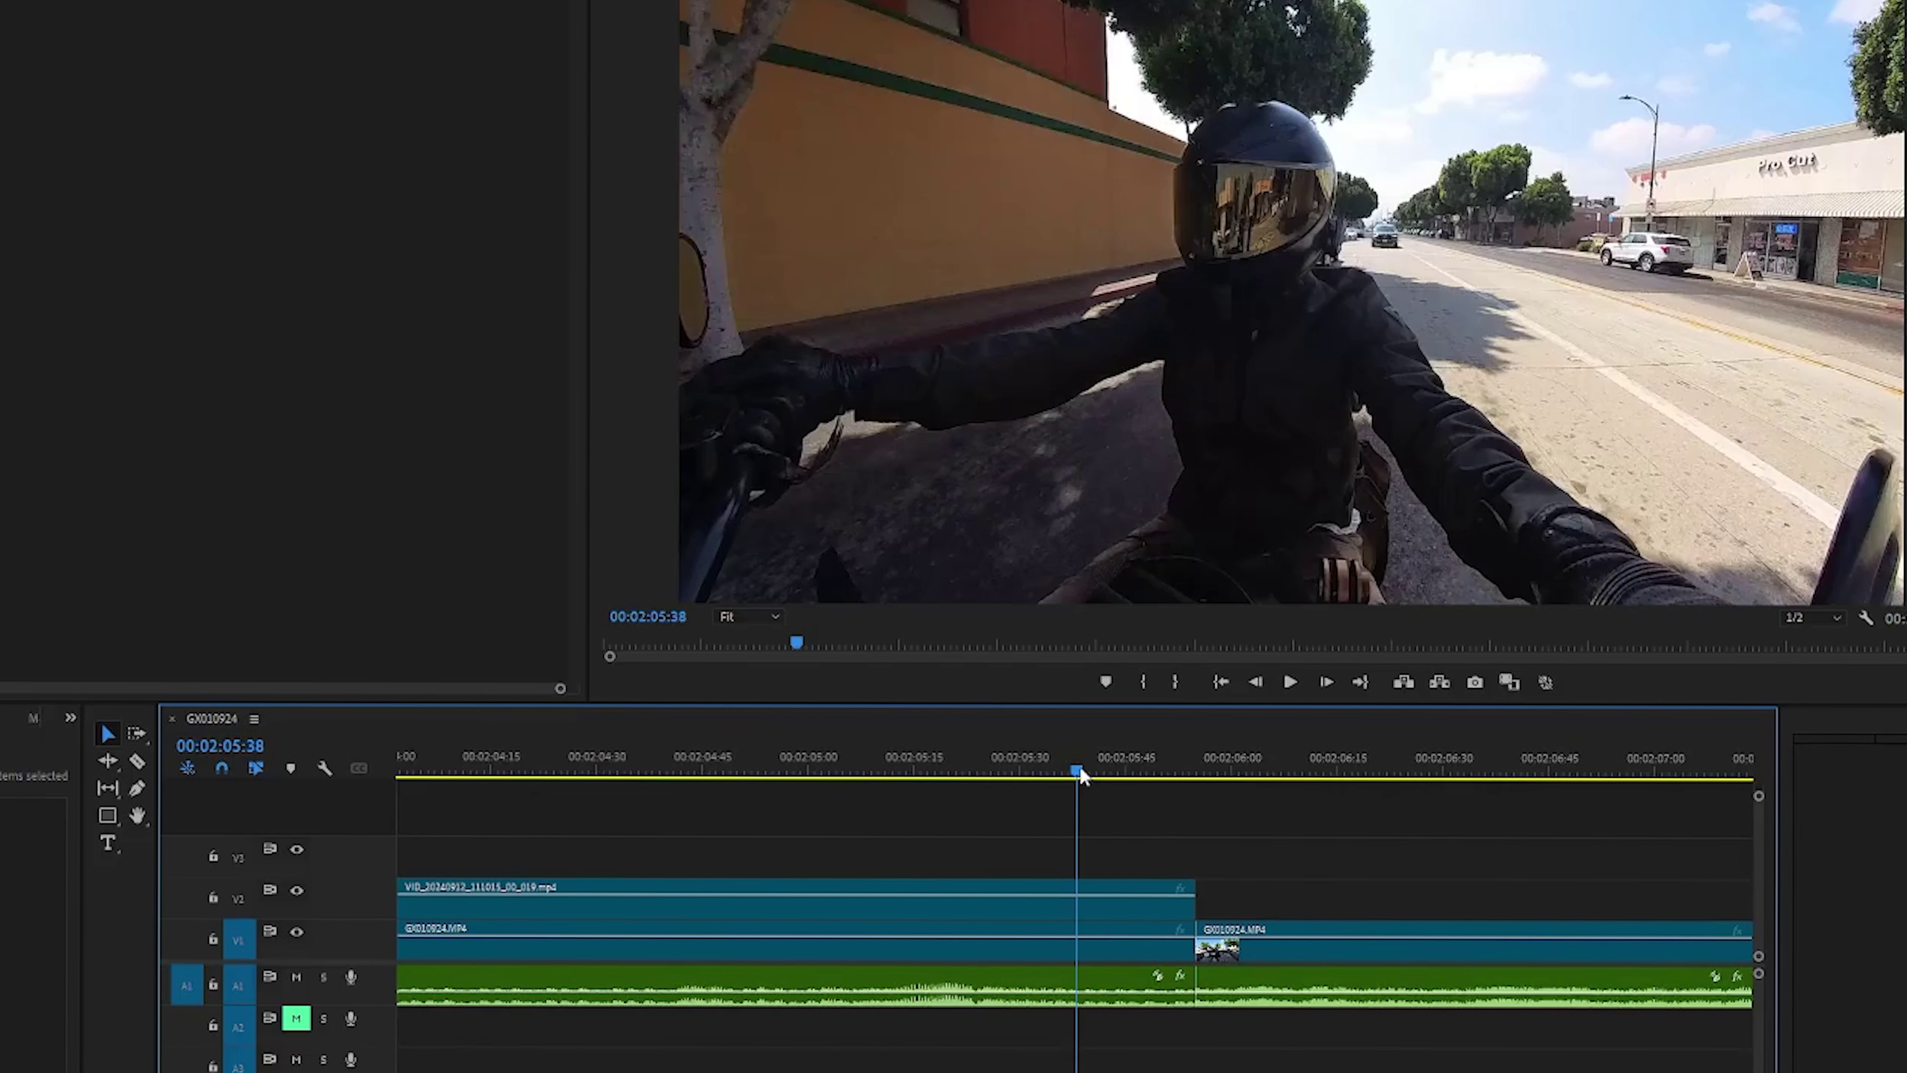
pyautogui.moveTo(1079, 764); pyautogui.dragTo(1122, 775)
pyautogui.press('=')
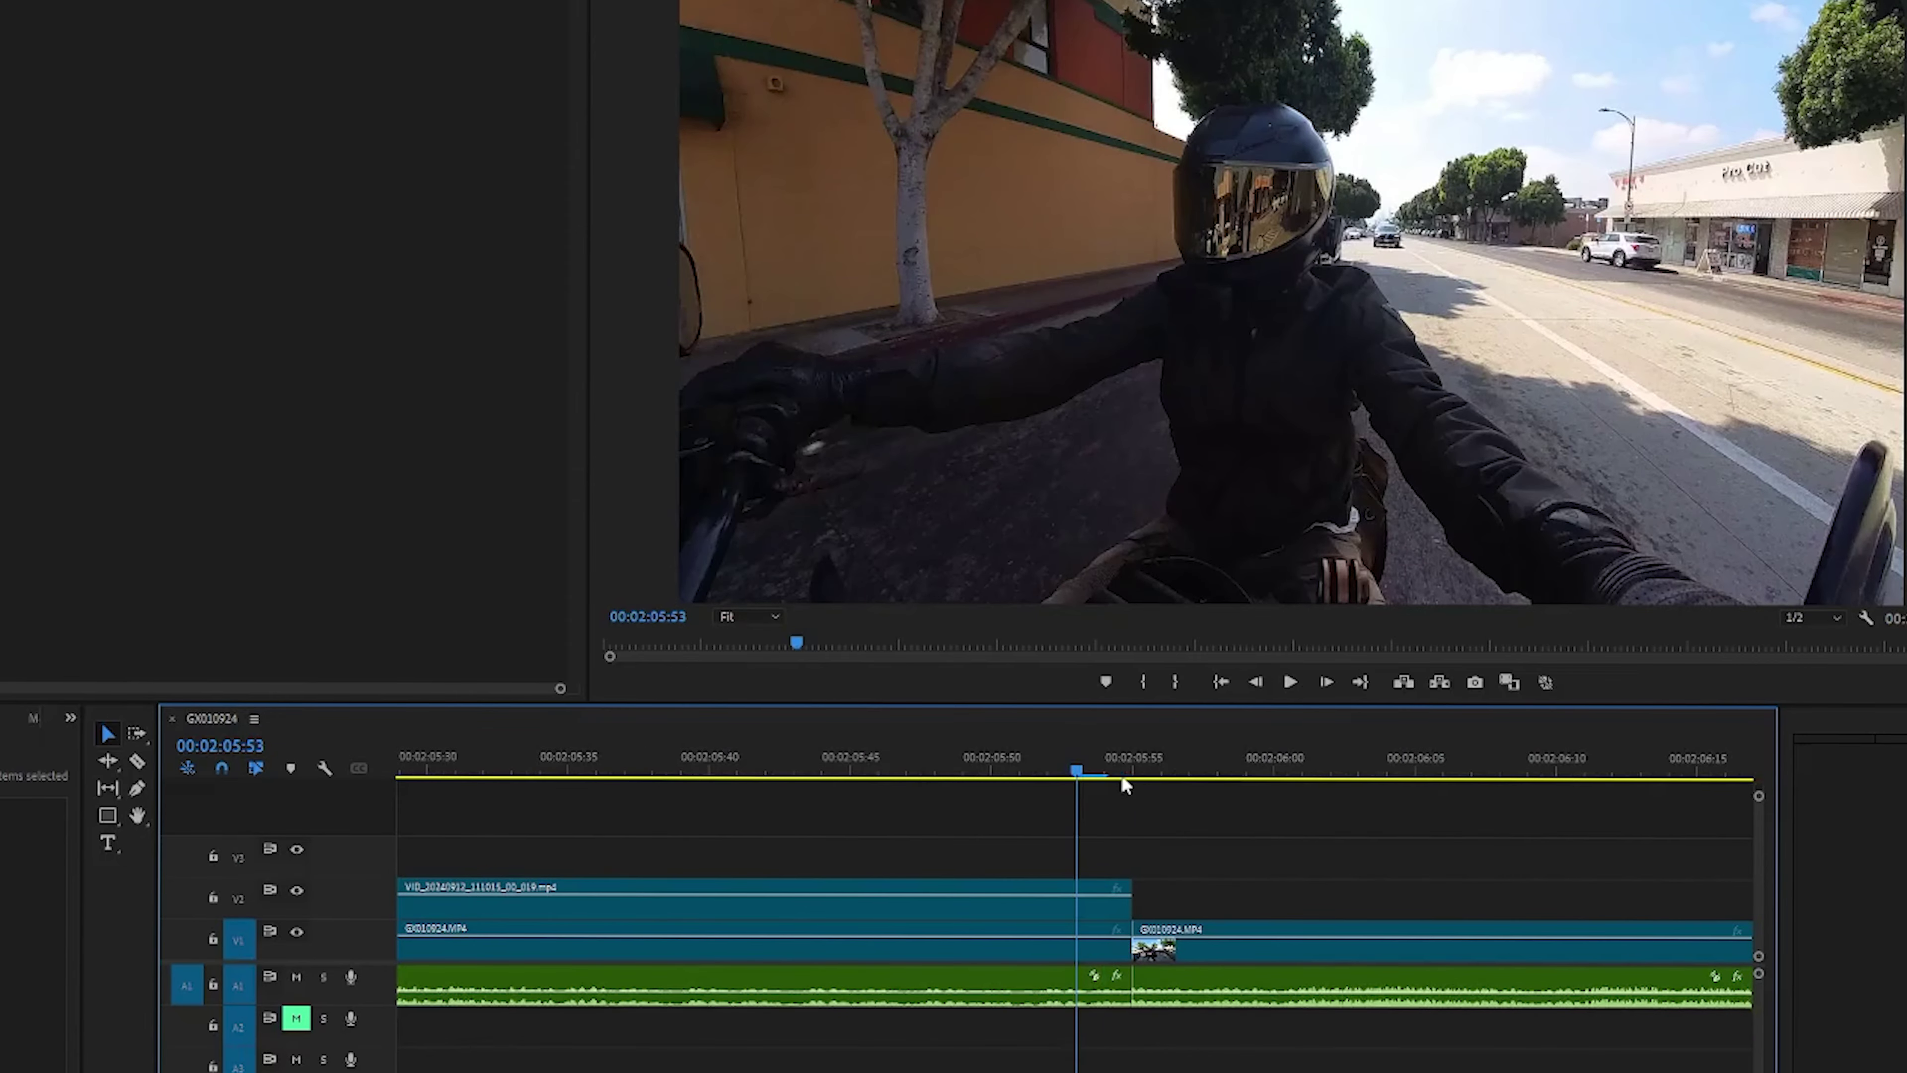
pyautogui.press('=')
pyautogui.press('space')
pyautogui.press('space')
pyautogui.press('-')
pyautogui.press('-')
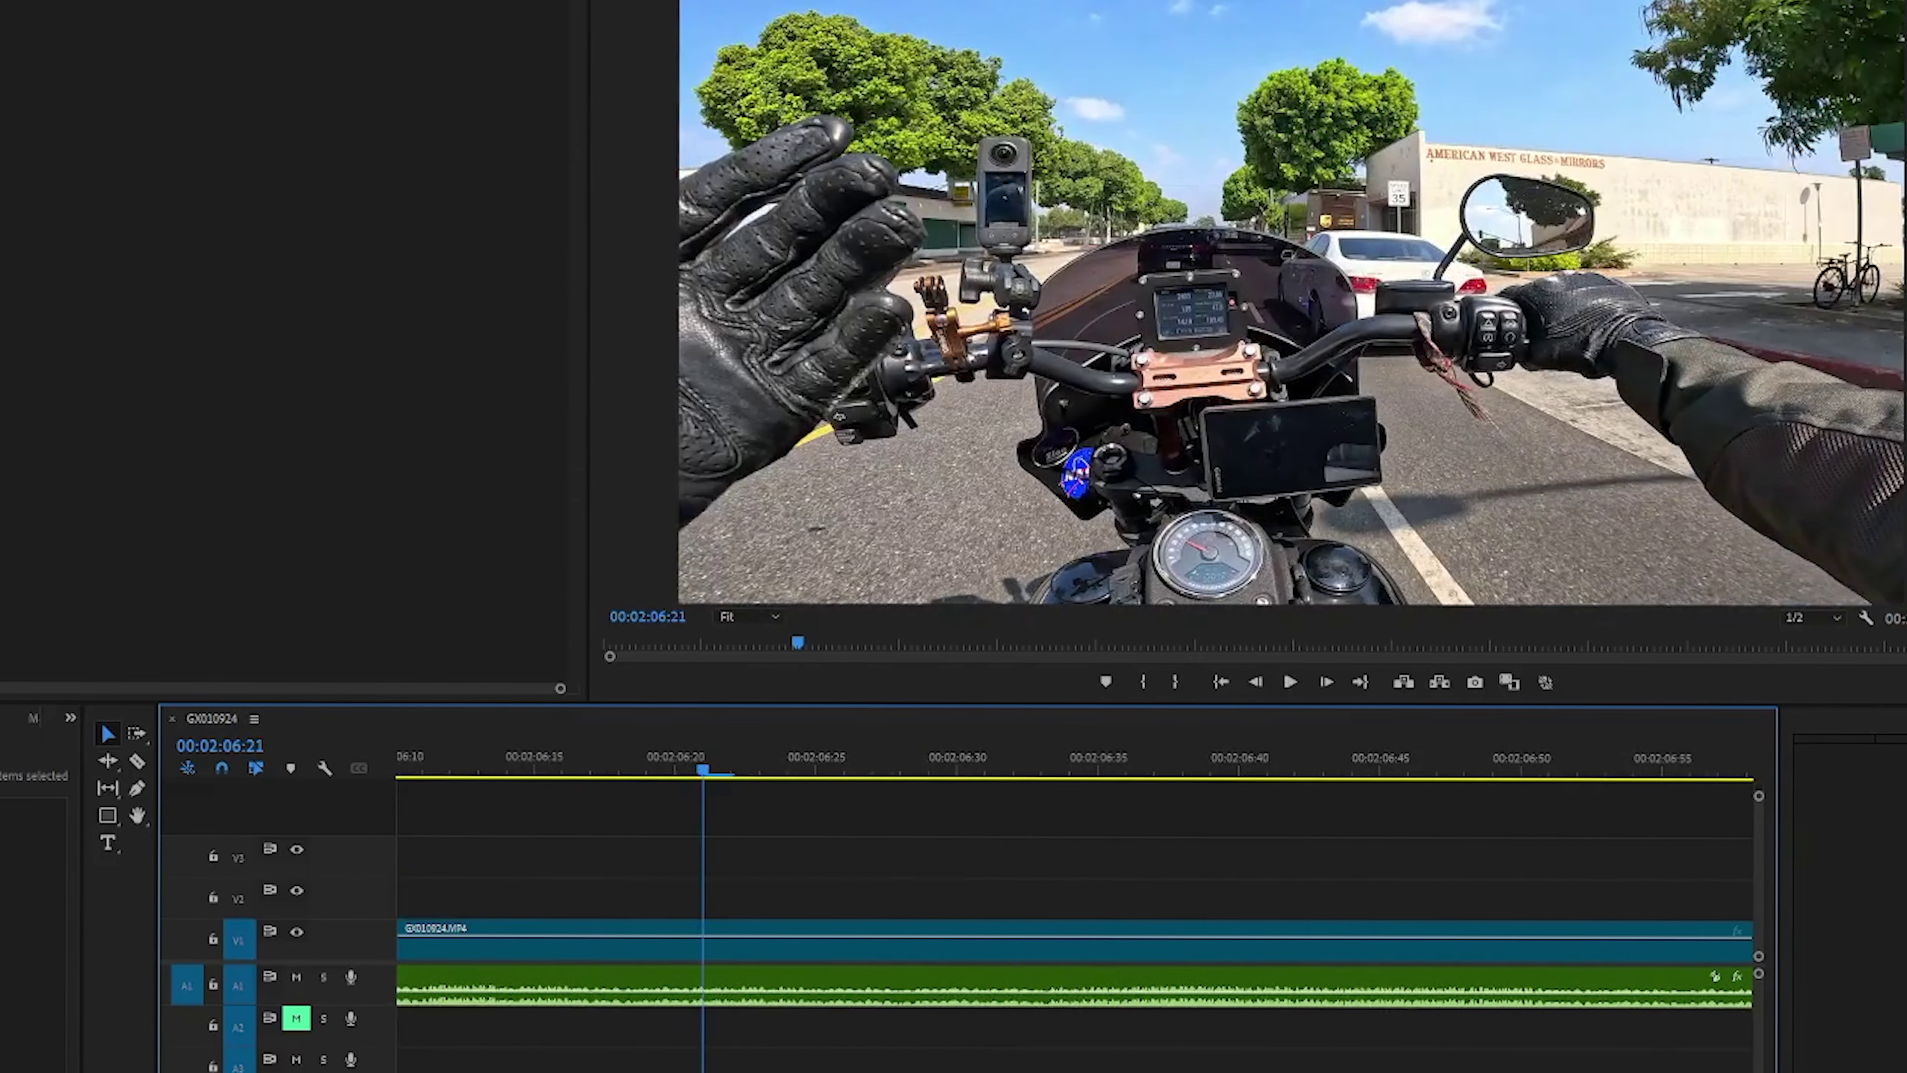
pyautogui.moveTo(753, 763); pyautogui.dragTo(709, 764)
pyautogui.press('space')
pyautogui.press('space')
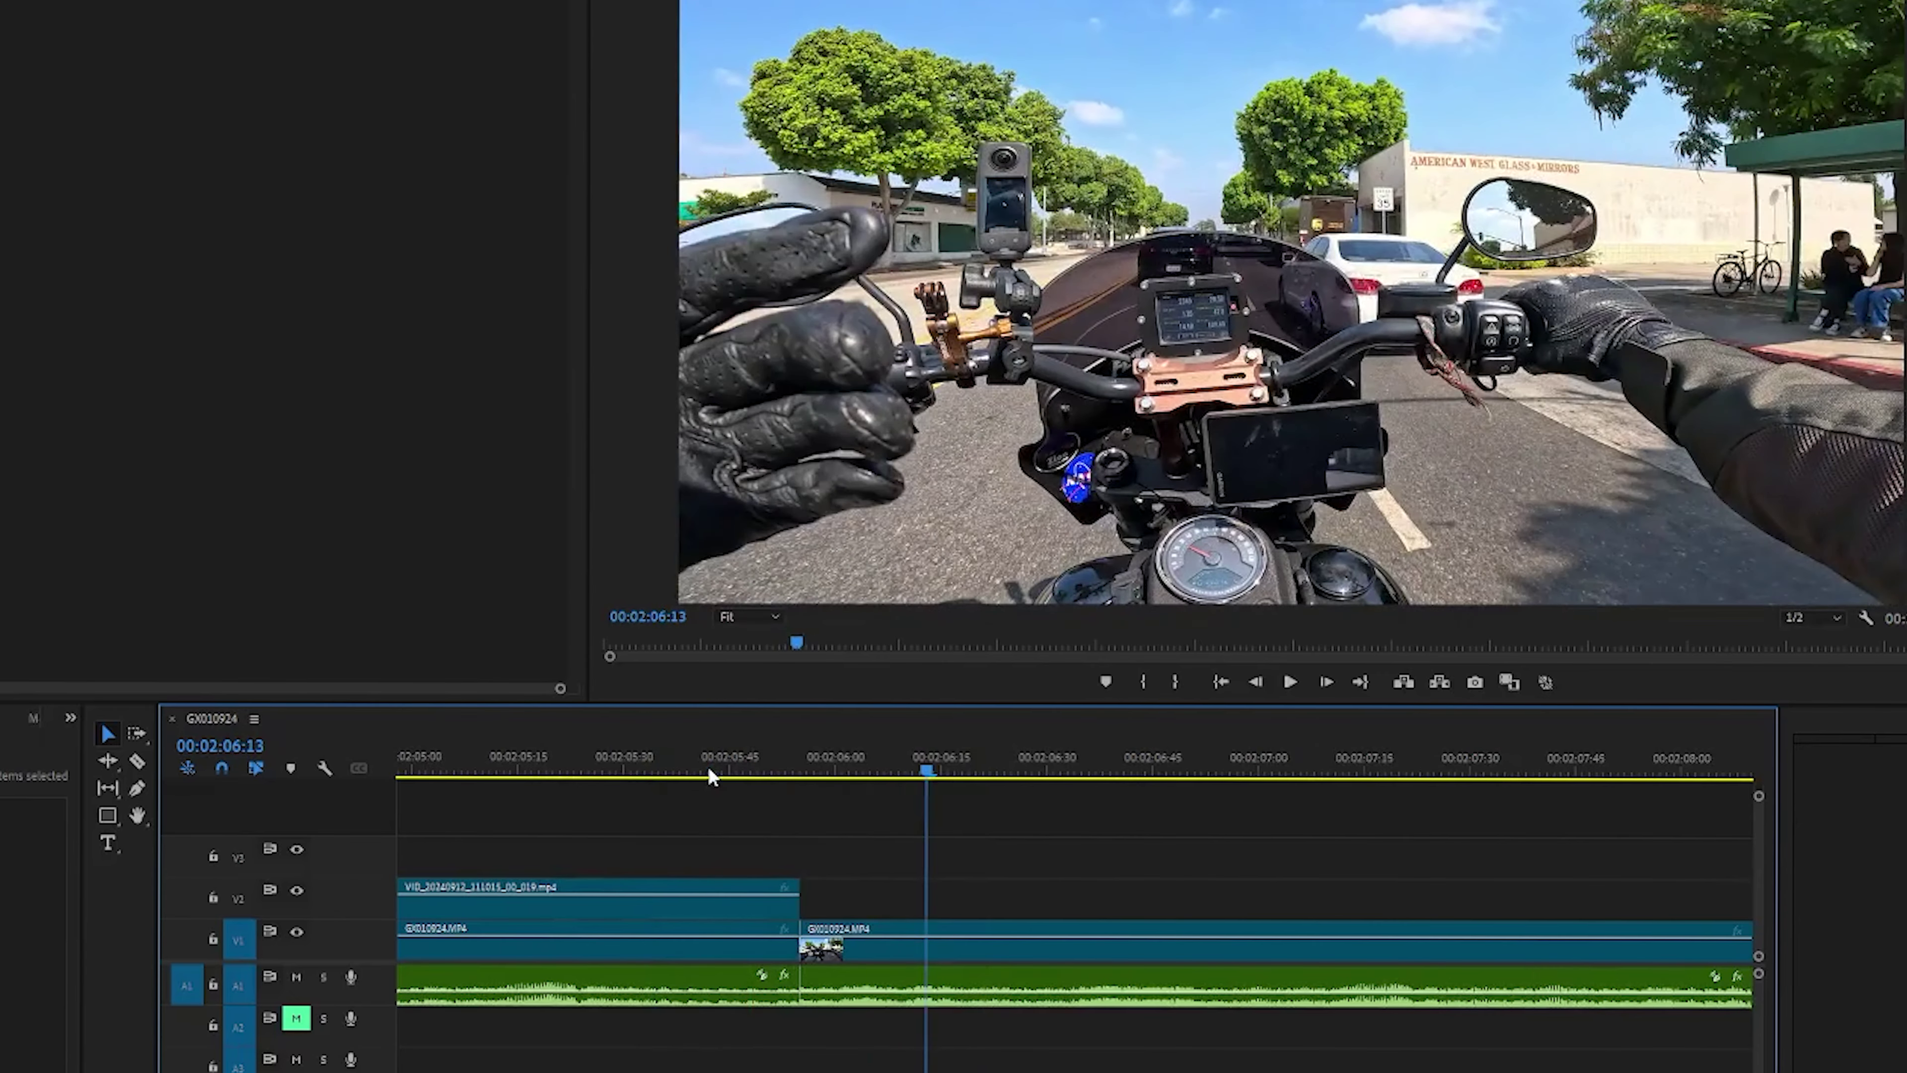
# Add a short crossfade between the two external audio segments at the 00:02:05:55 cut.
pyautogui.click(786, 770)
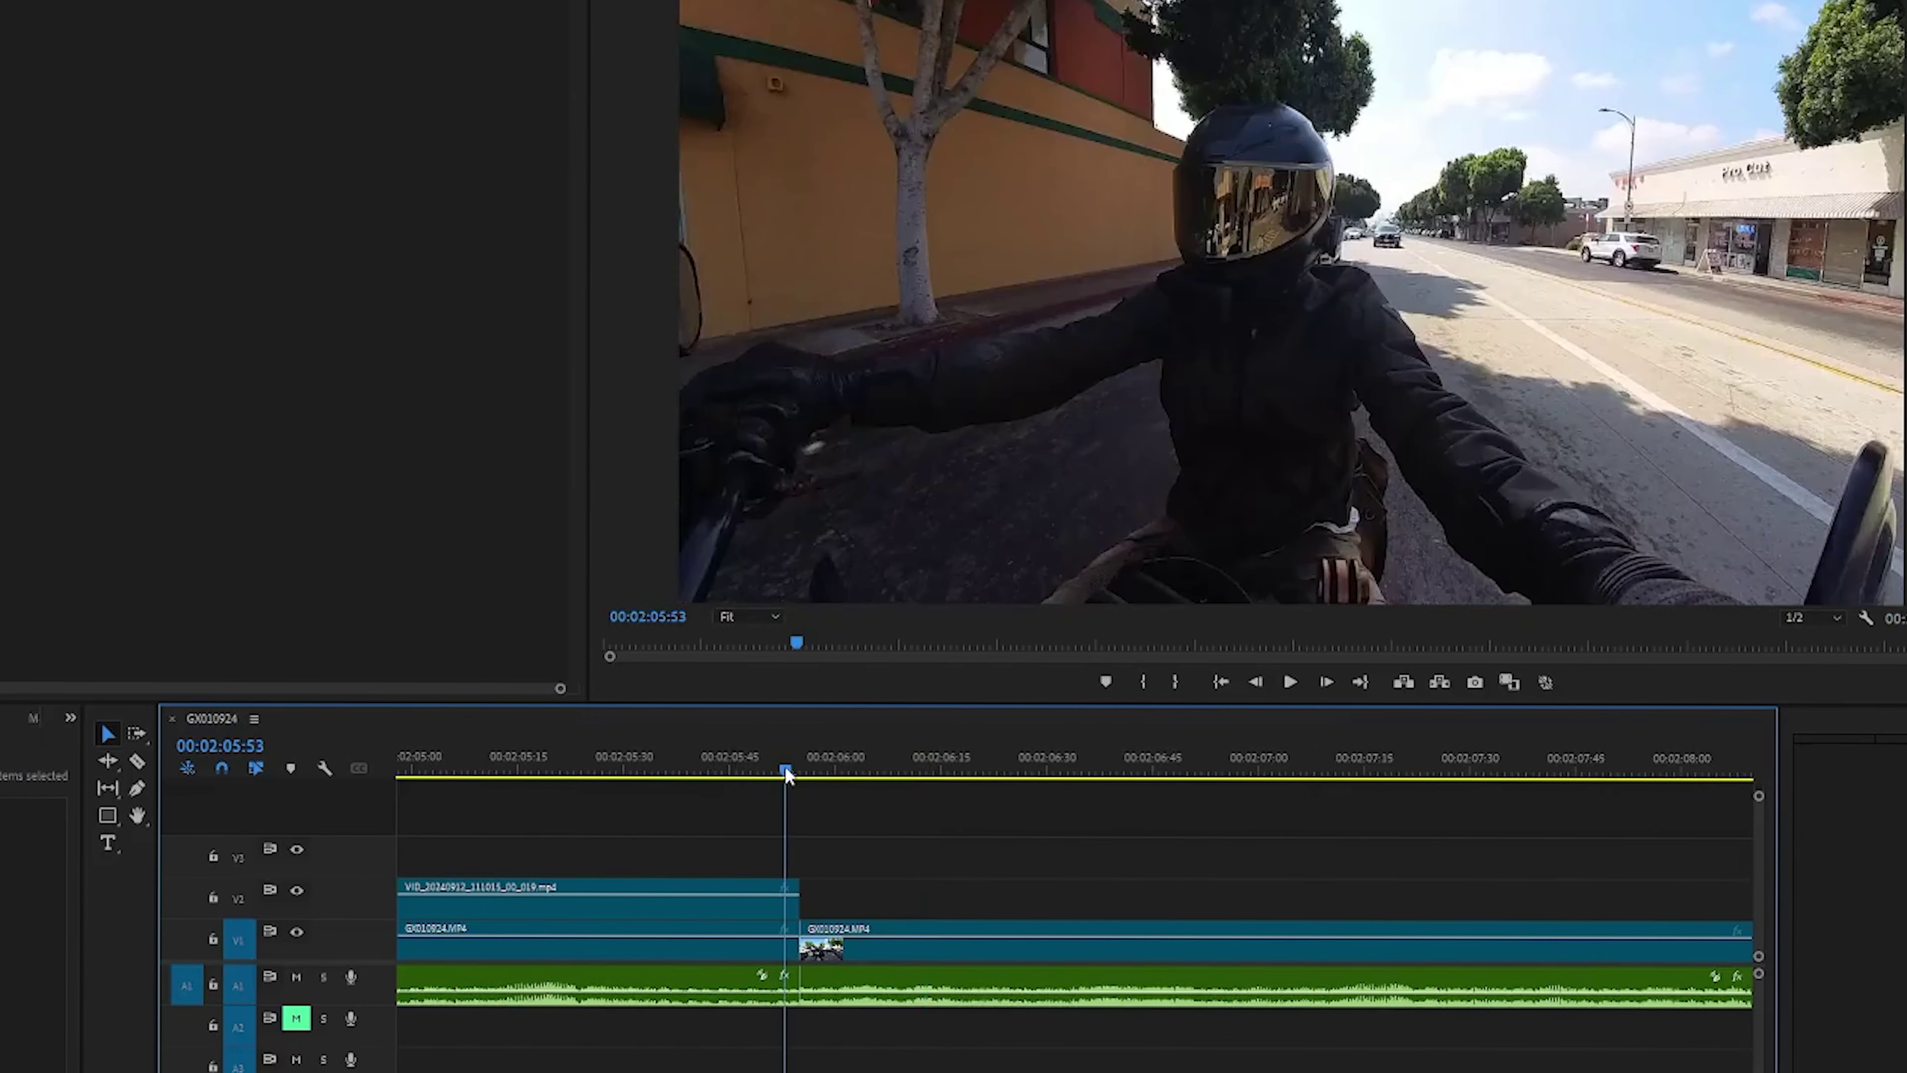
pyautogui.scroll(3, 963, 848)
pyautogui.scroll(-2, 962, 848)
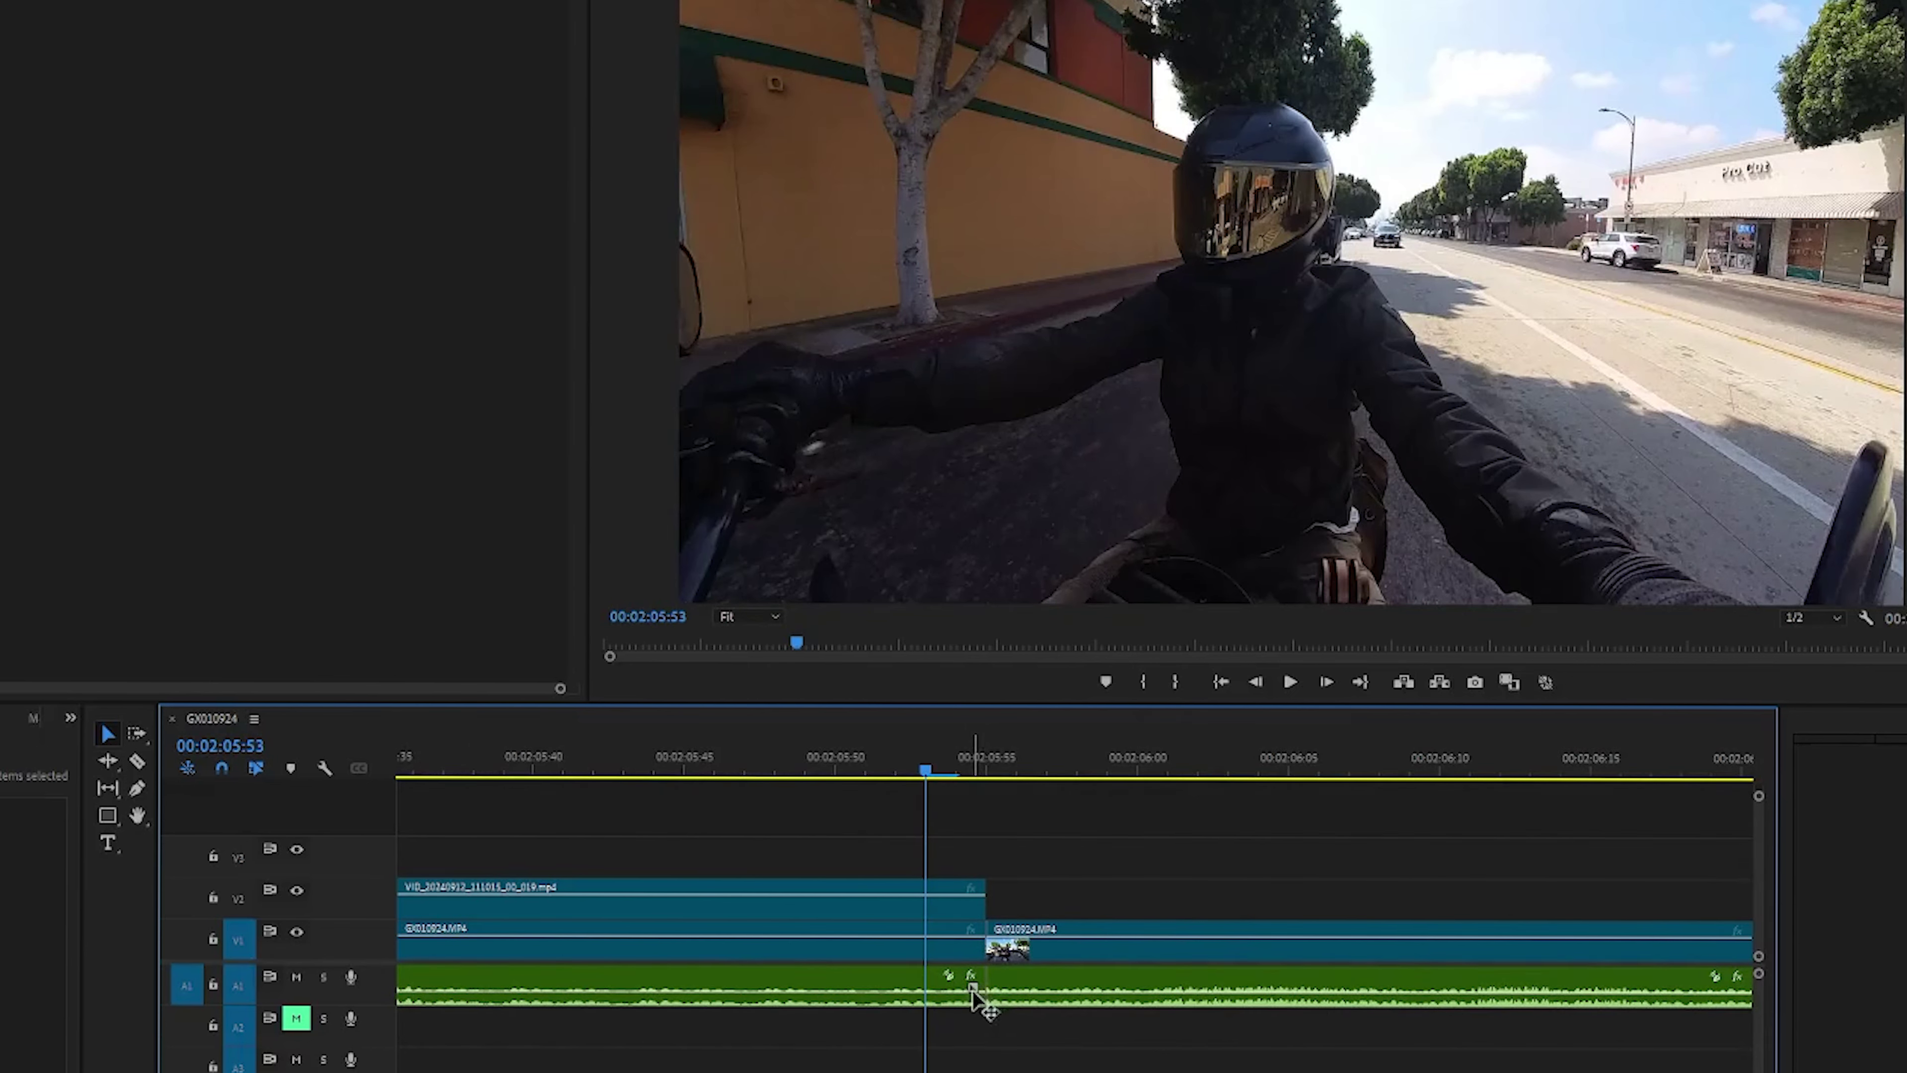
pyautogui.moveTo(971, 992); pyautogui.dragTo(958, 991)
pyautogui.click(985, 766)
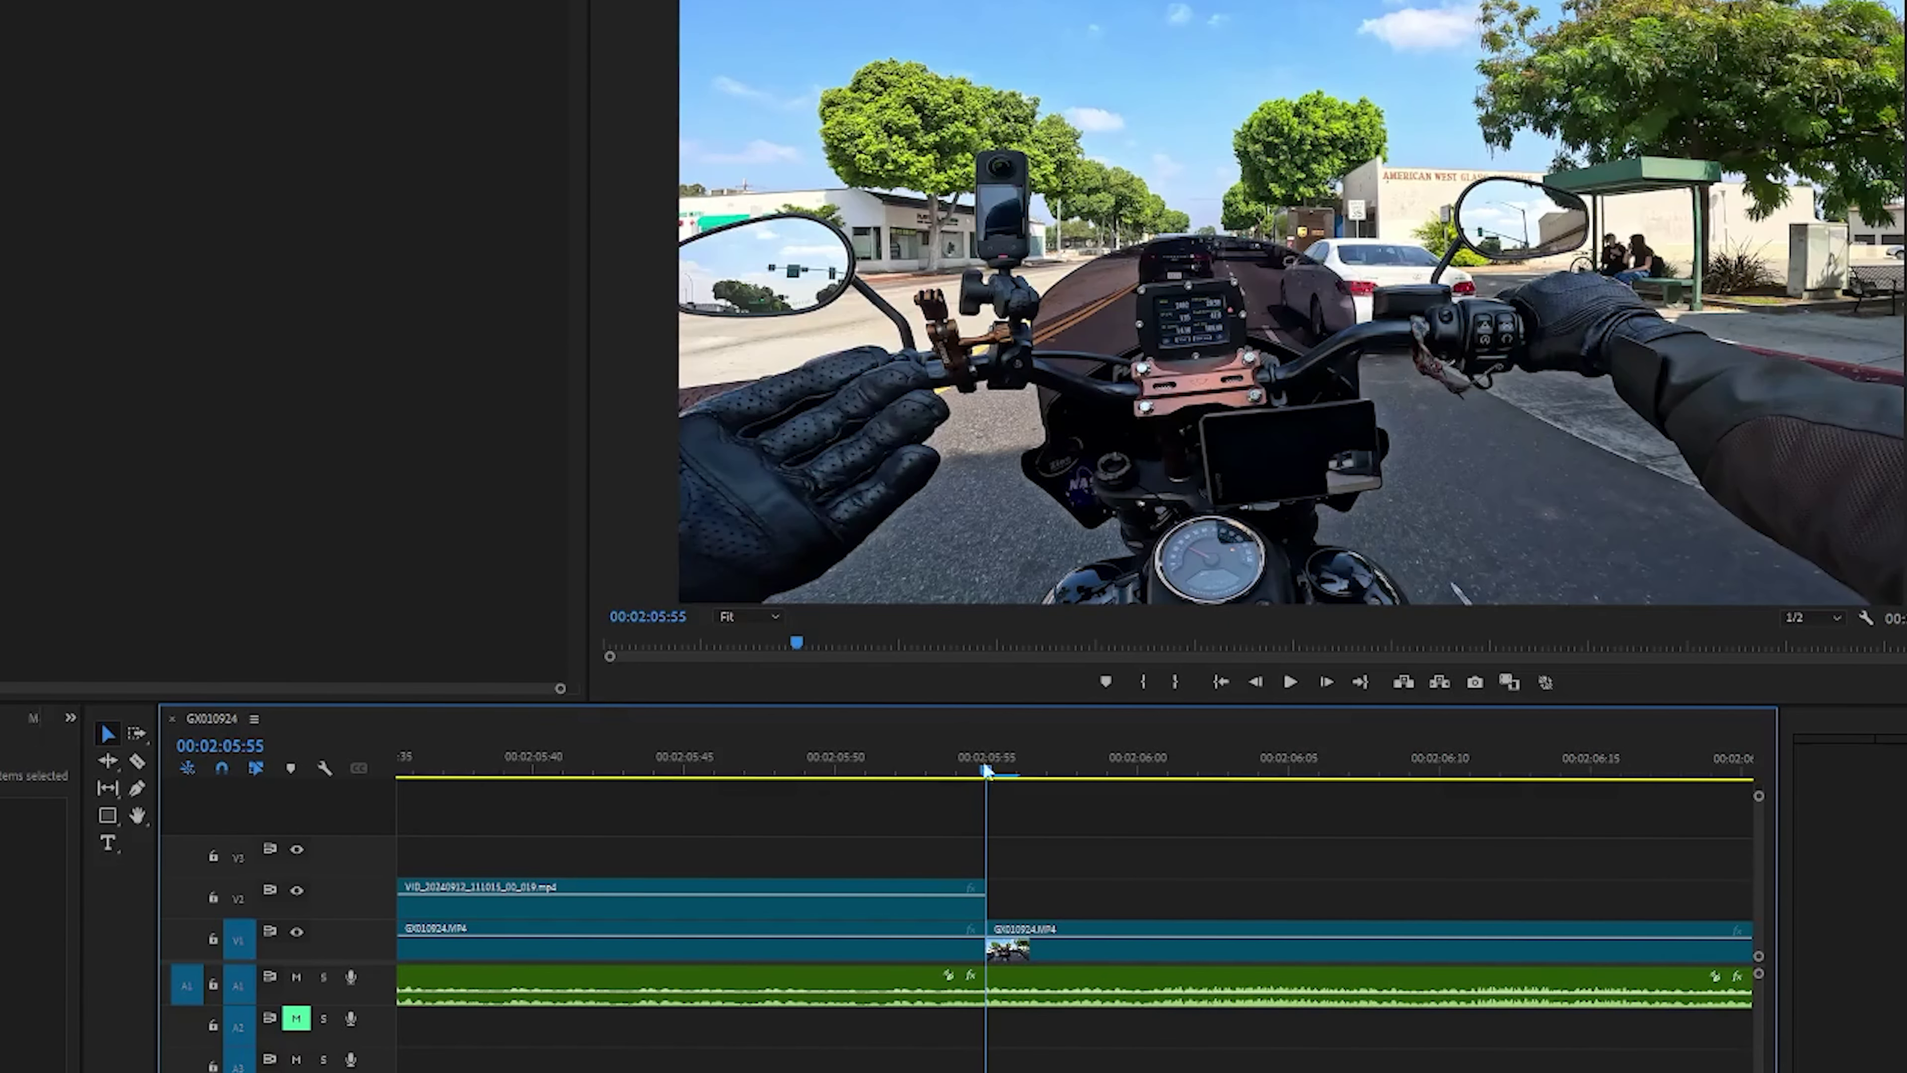
pyautogui.moveTo(999, 988); pyautogui.dragTo(952, 1000)
# Play the sequence across the crossfaded external audio cut at 00:02:05:55.
pyautogui.click(816, 753)
pyautogui.press('space')
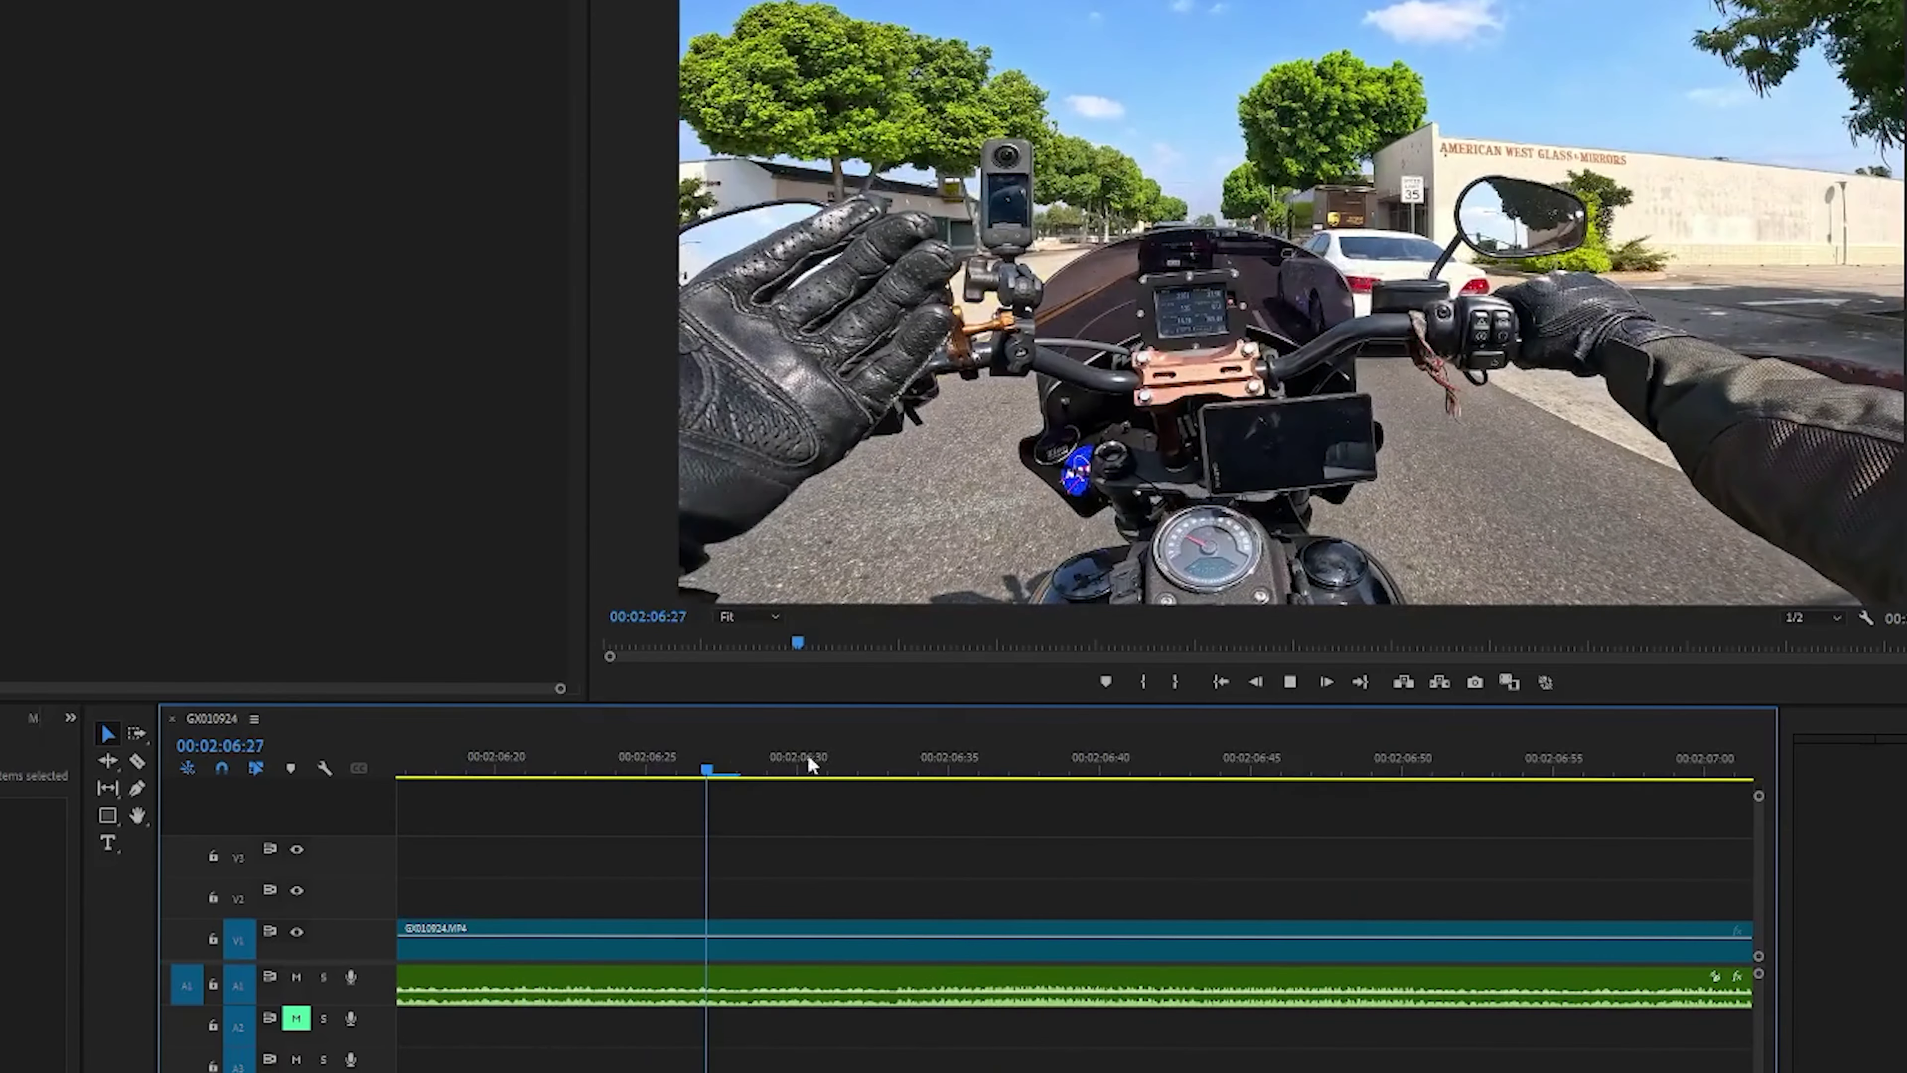
pyautogui.press('-')
pyautogui.press('-')
pyautogui.press('-')
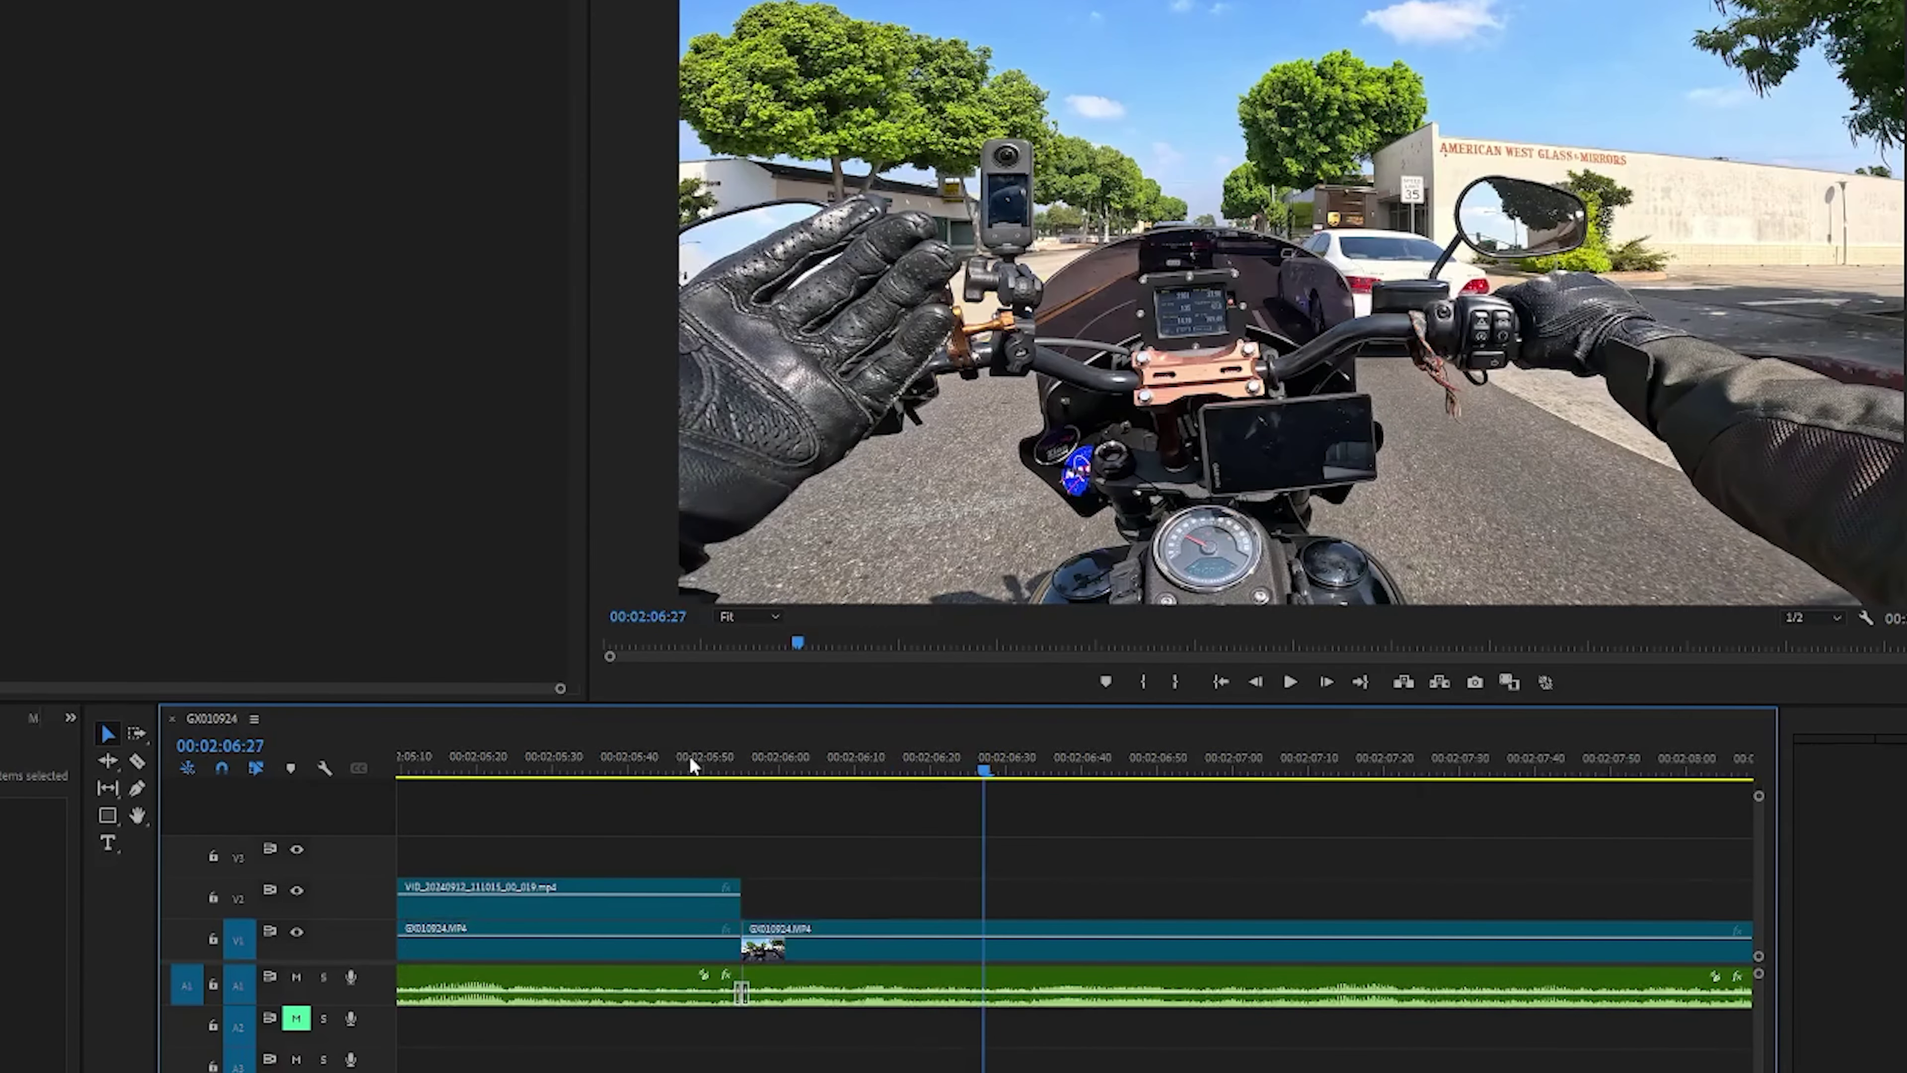
pyautogui.click(676, 756)
pyautogui.press('space')
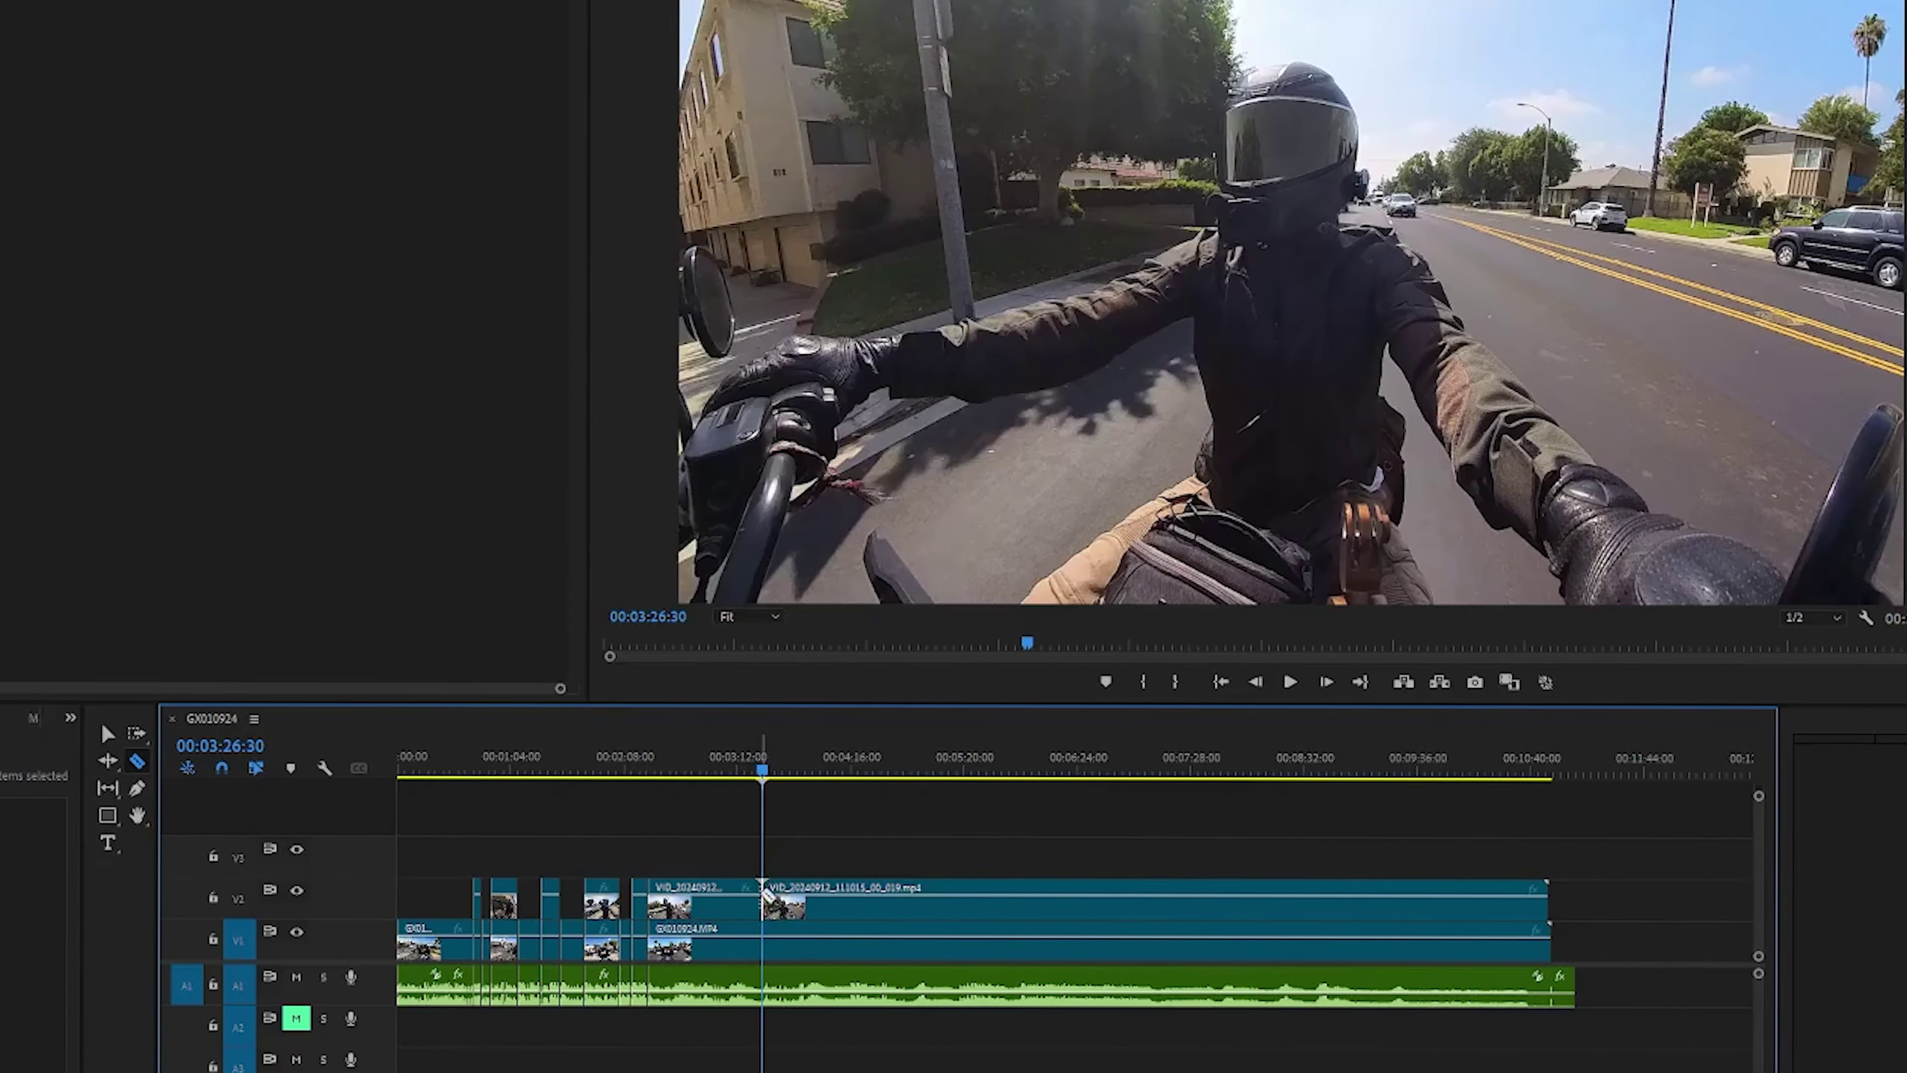
# Cut the GoPro clip and external audio at 00:03:26:30 and delete the camera and audio segments directly before that cut.
pyautogui.click(767, 937)
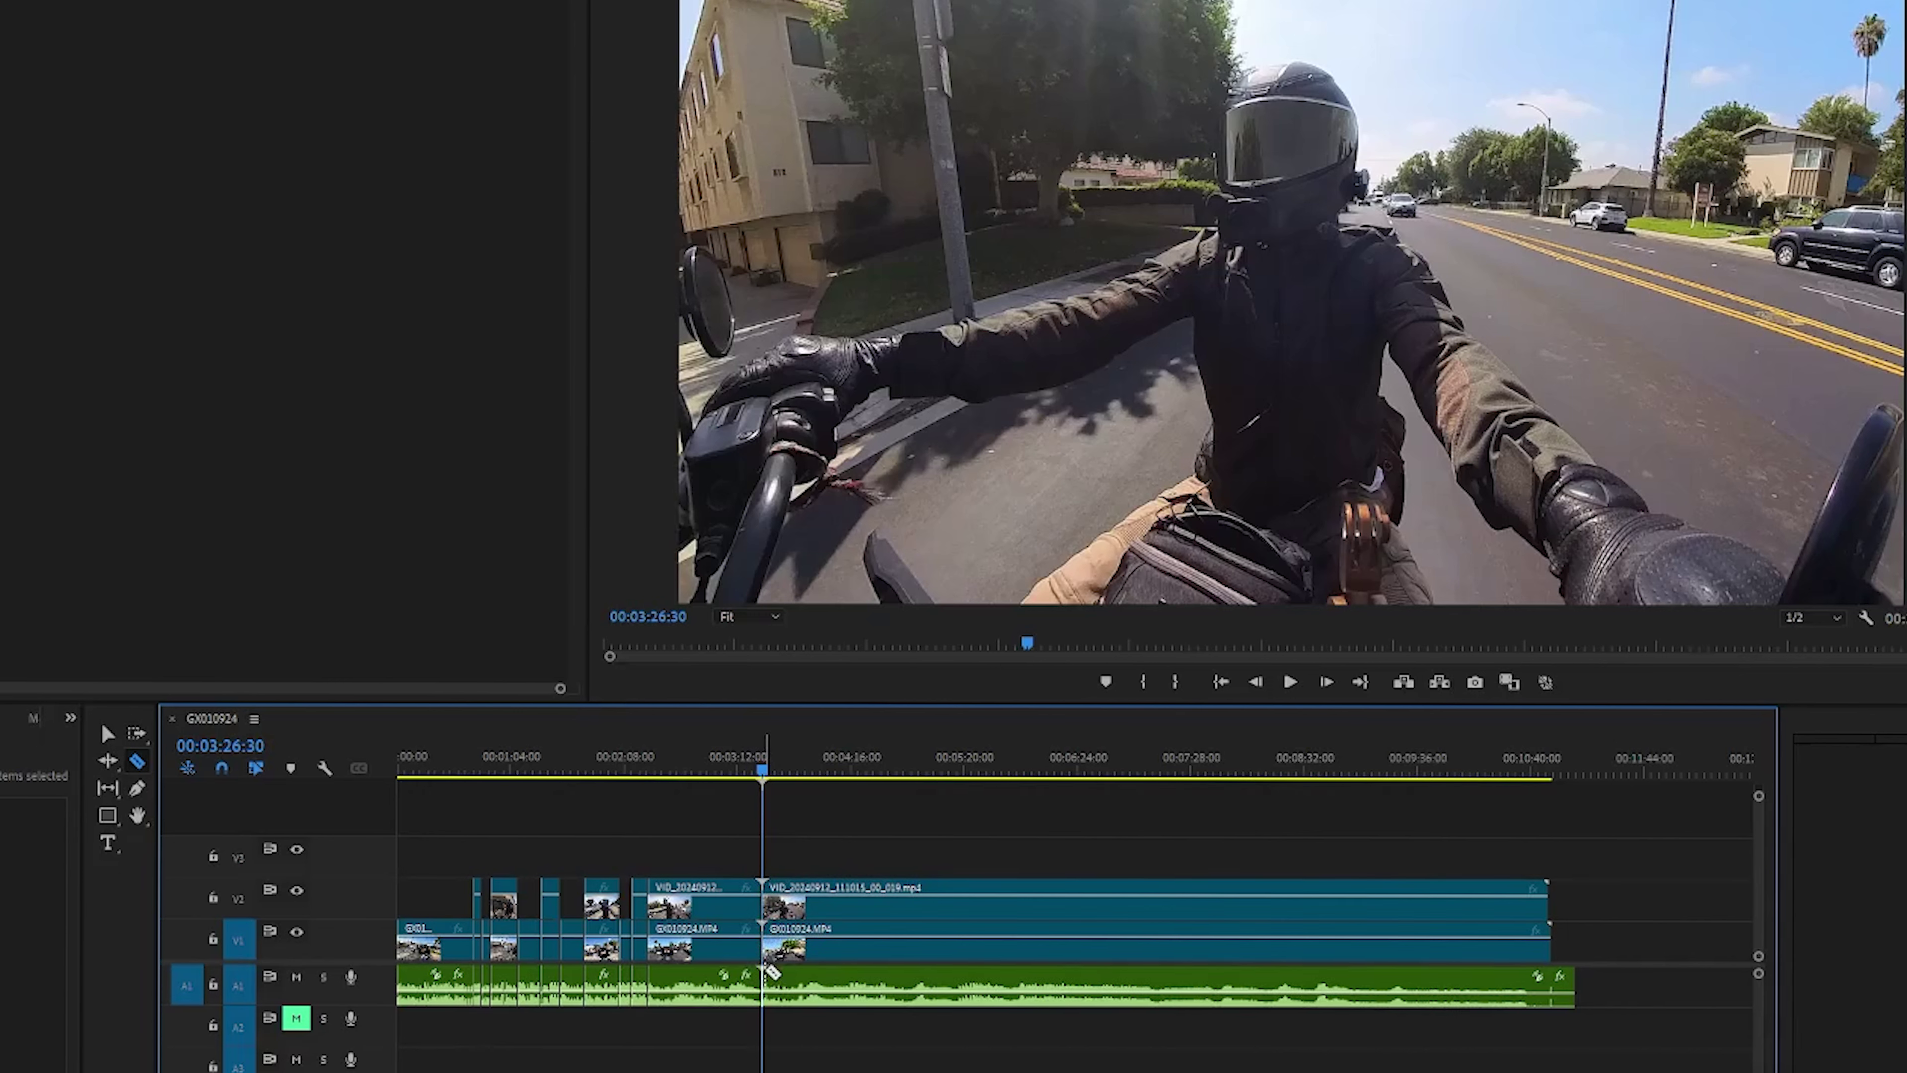
pyautogui.press('v')
pyautogui.moveTo(717, 851); pyautogui.dragTo(731, 1005)
pyautogui.press('Delete')
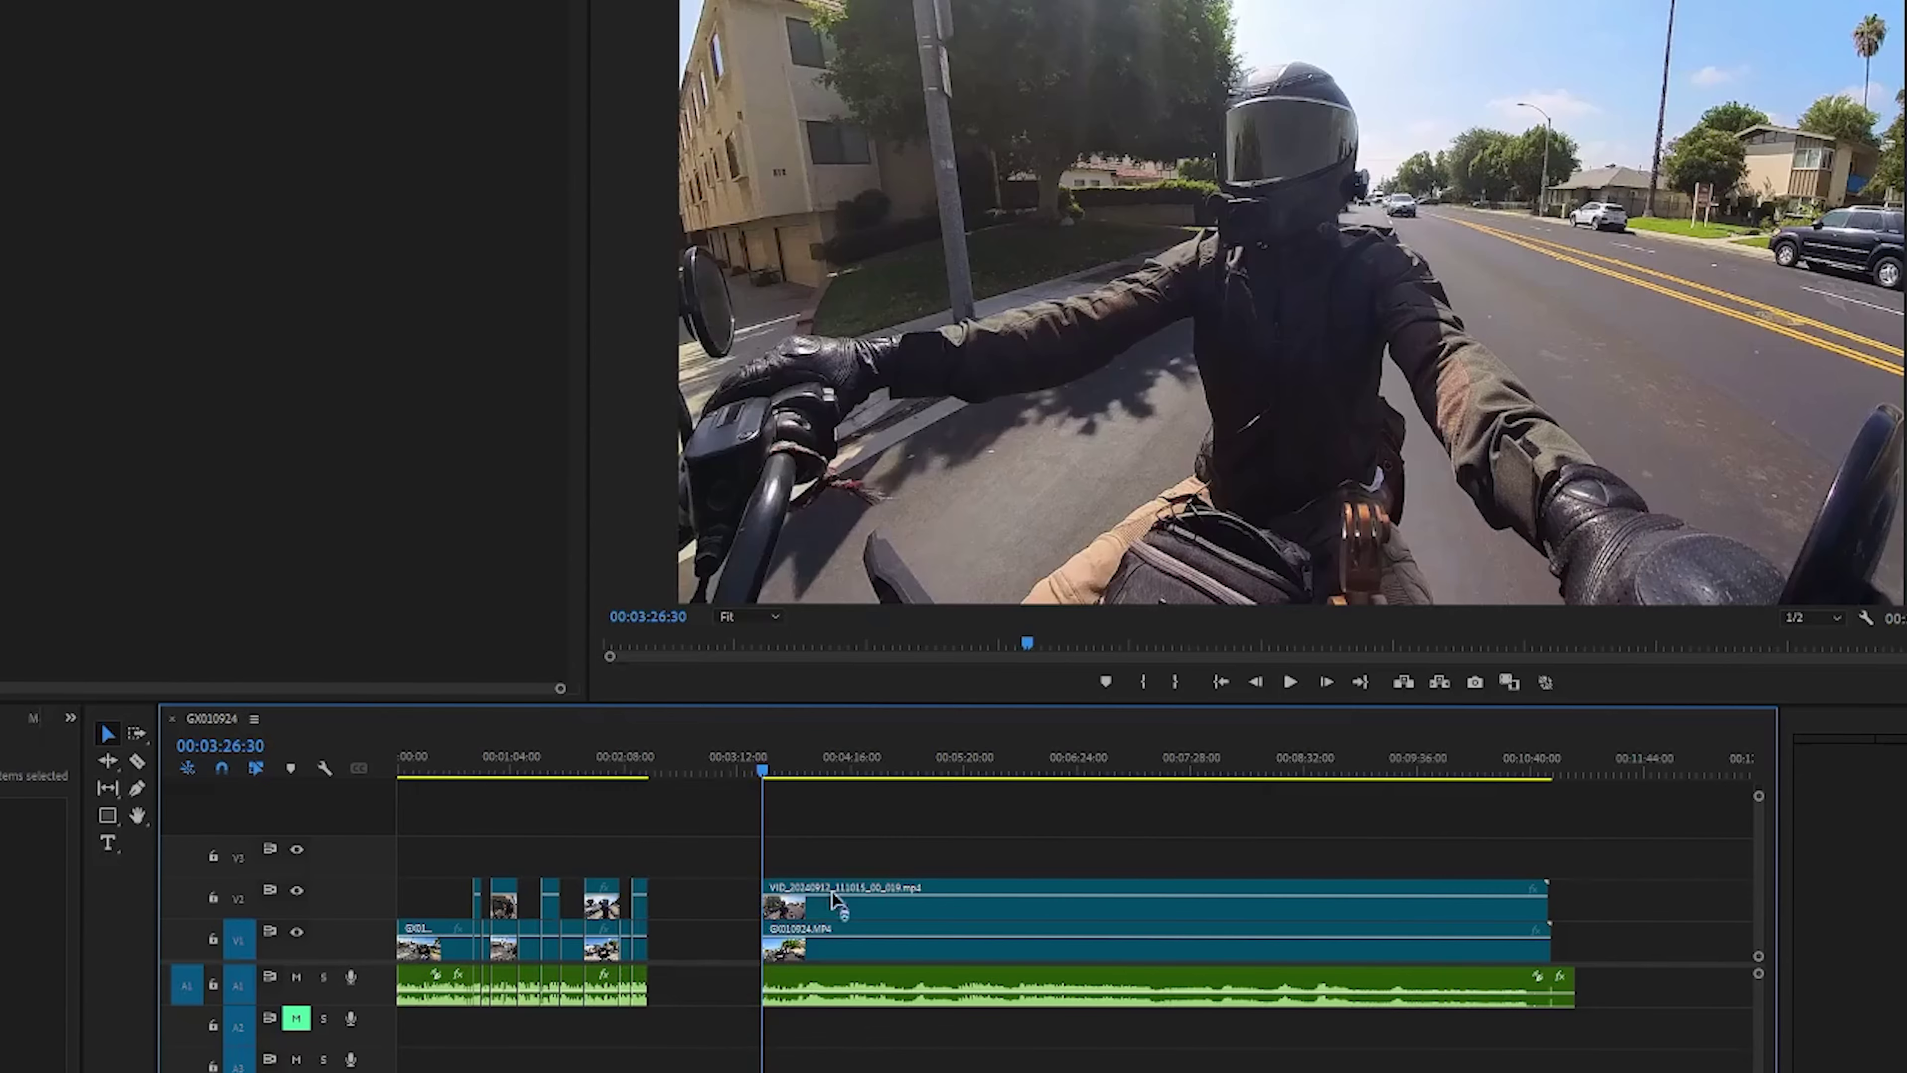
# Move the remaining camera clips and external audio back to close the gap, and play from shortly before the join.
pyautogui.moveTo(849, 858); pyautogui.dragTo(894, 1026)
pyautogui.moveTo(898, 907); pyautogui.dragTo(781, 781)
pyautogui.click(634, 767)
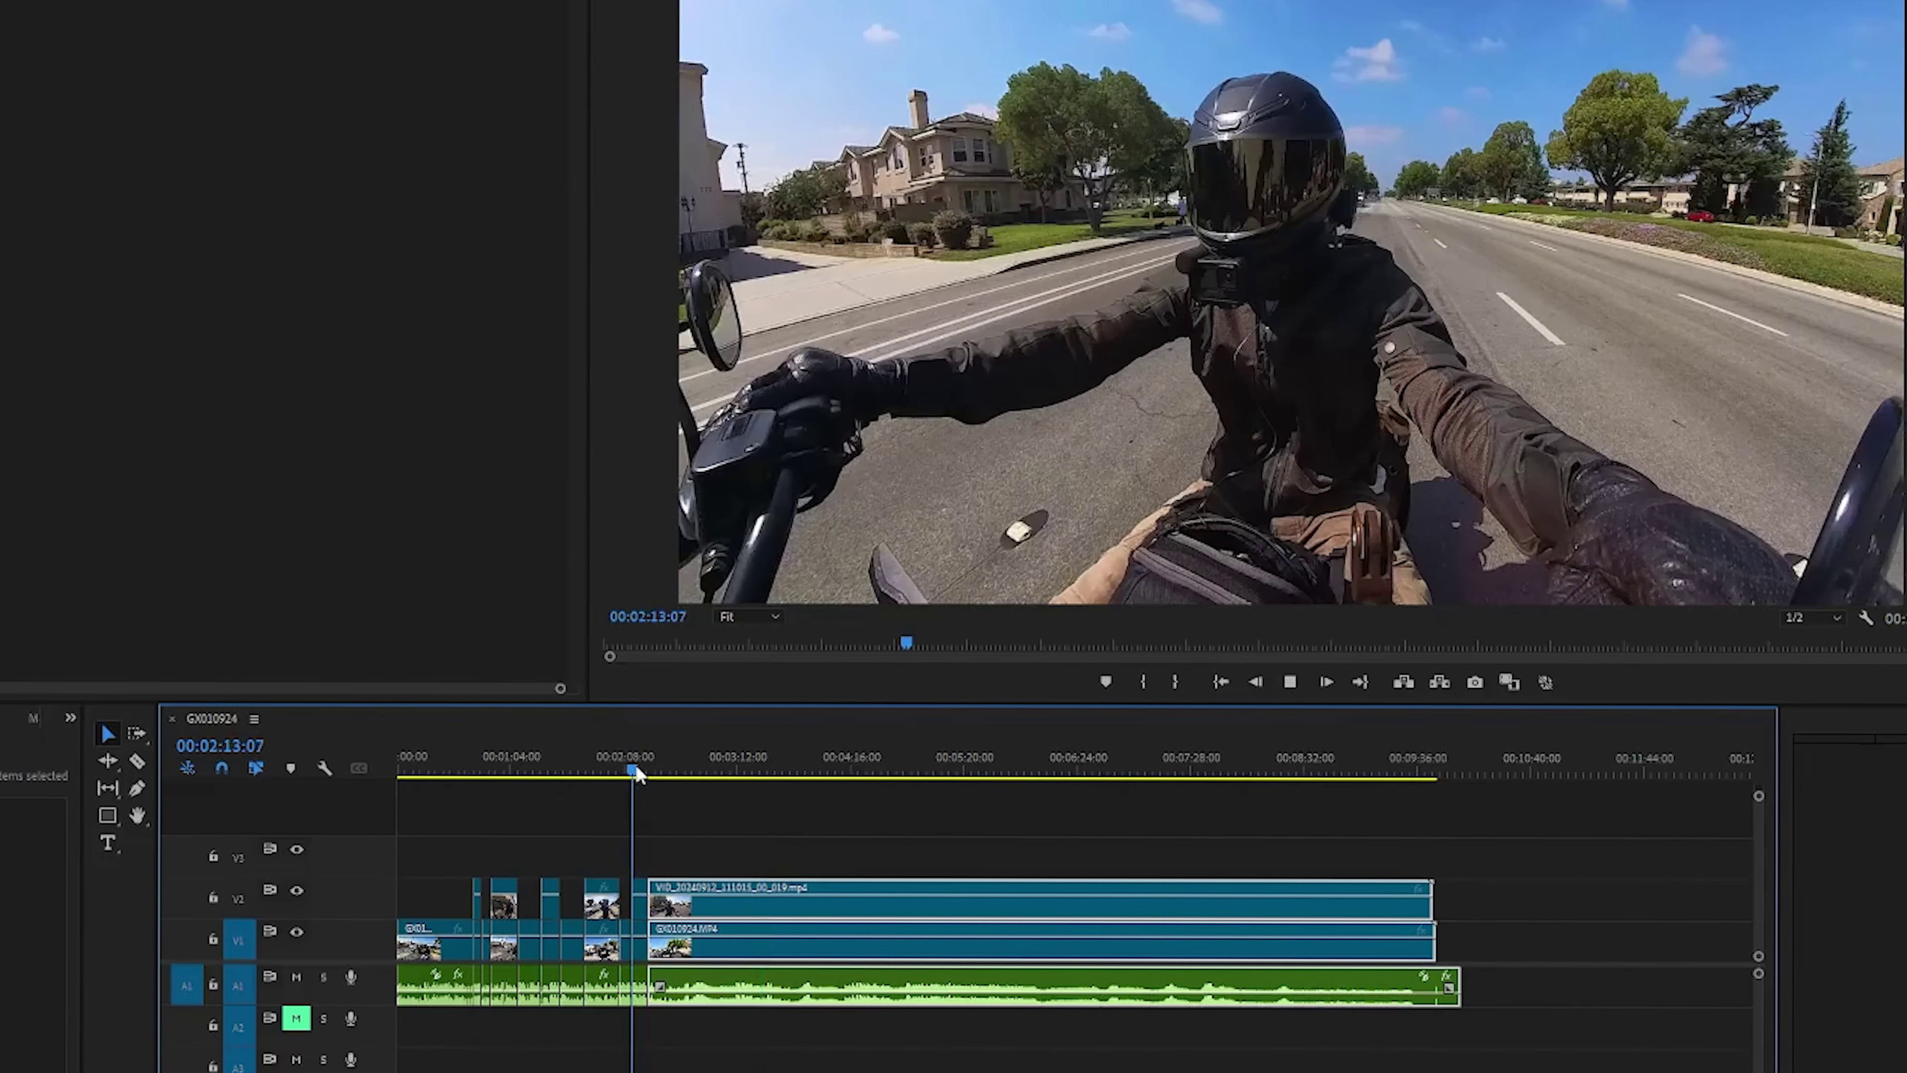
# Play the GoPro-only section up to 00:03:29:12 and examine the picture and audio waveform frame by frame around 00:03:26:01.
pyautogui.press('space')
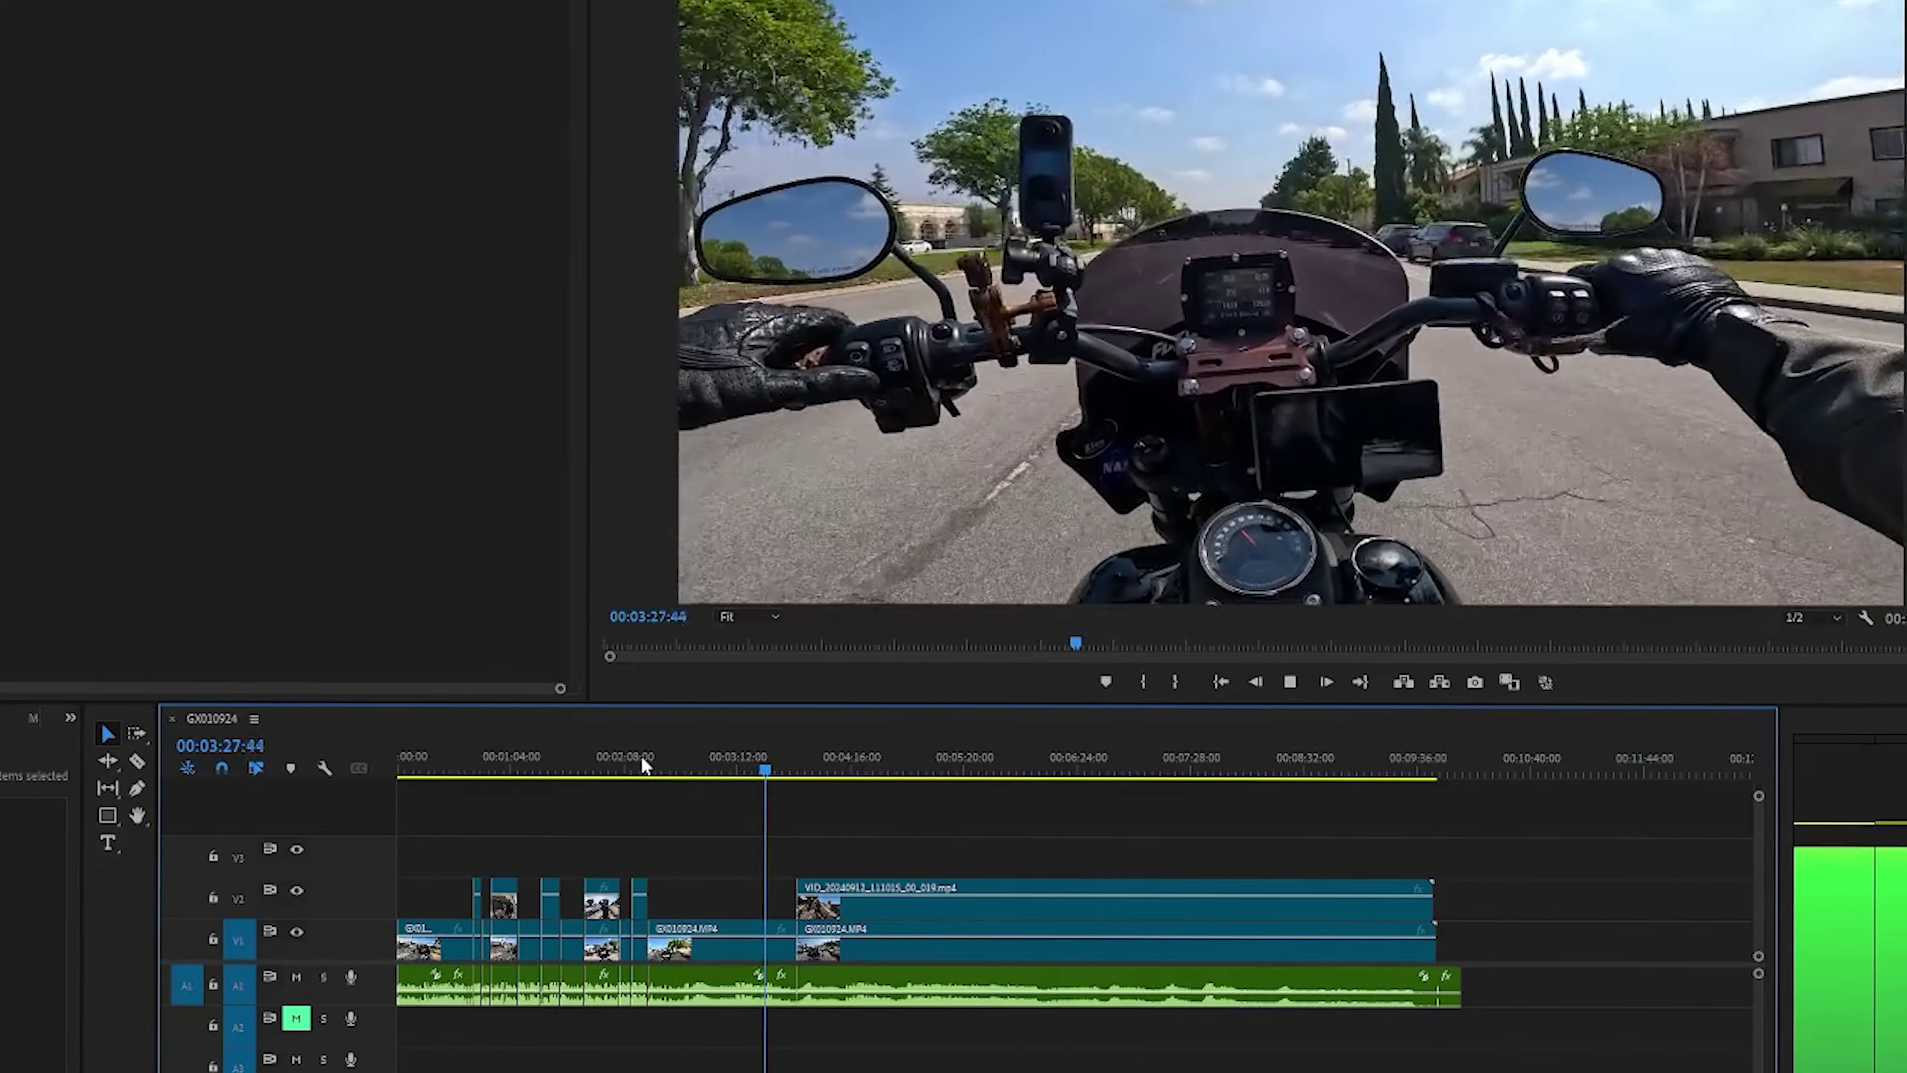
pyautogui.press('space')
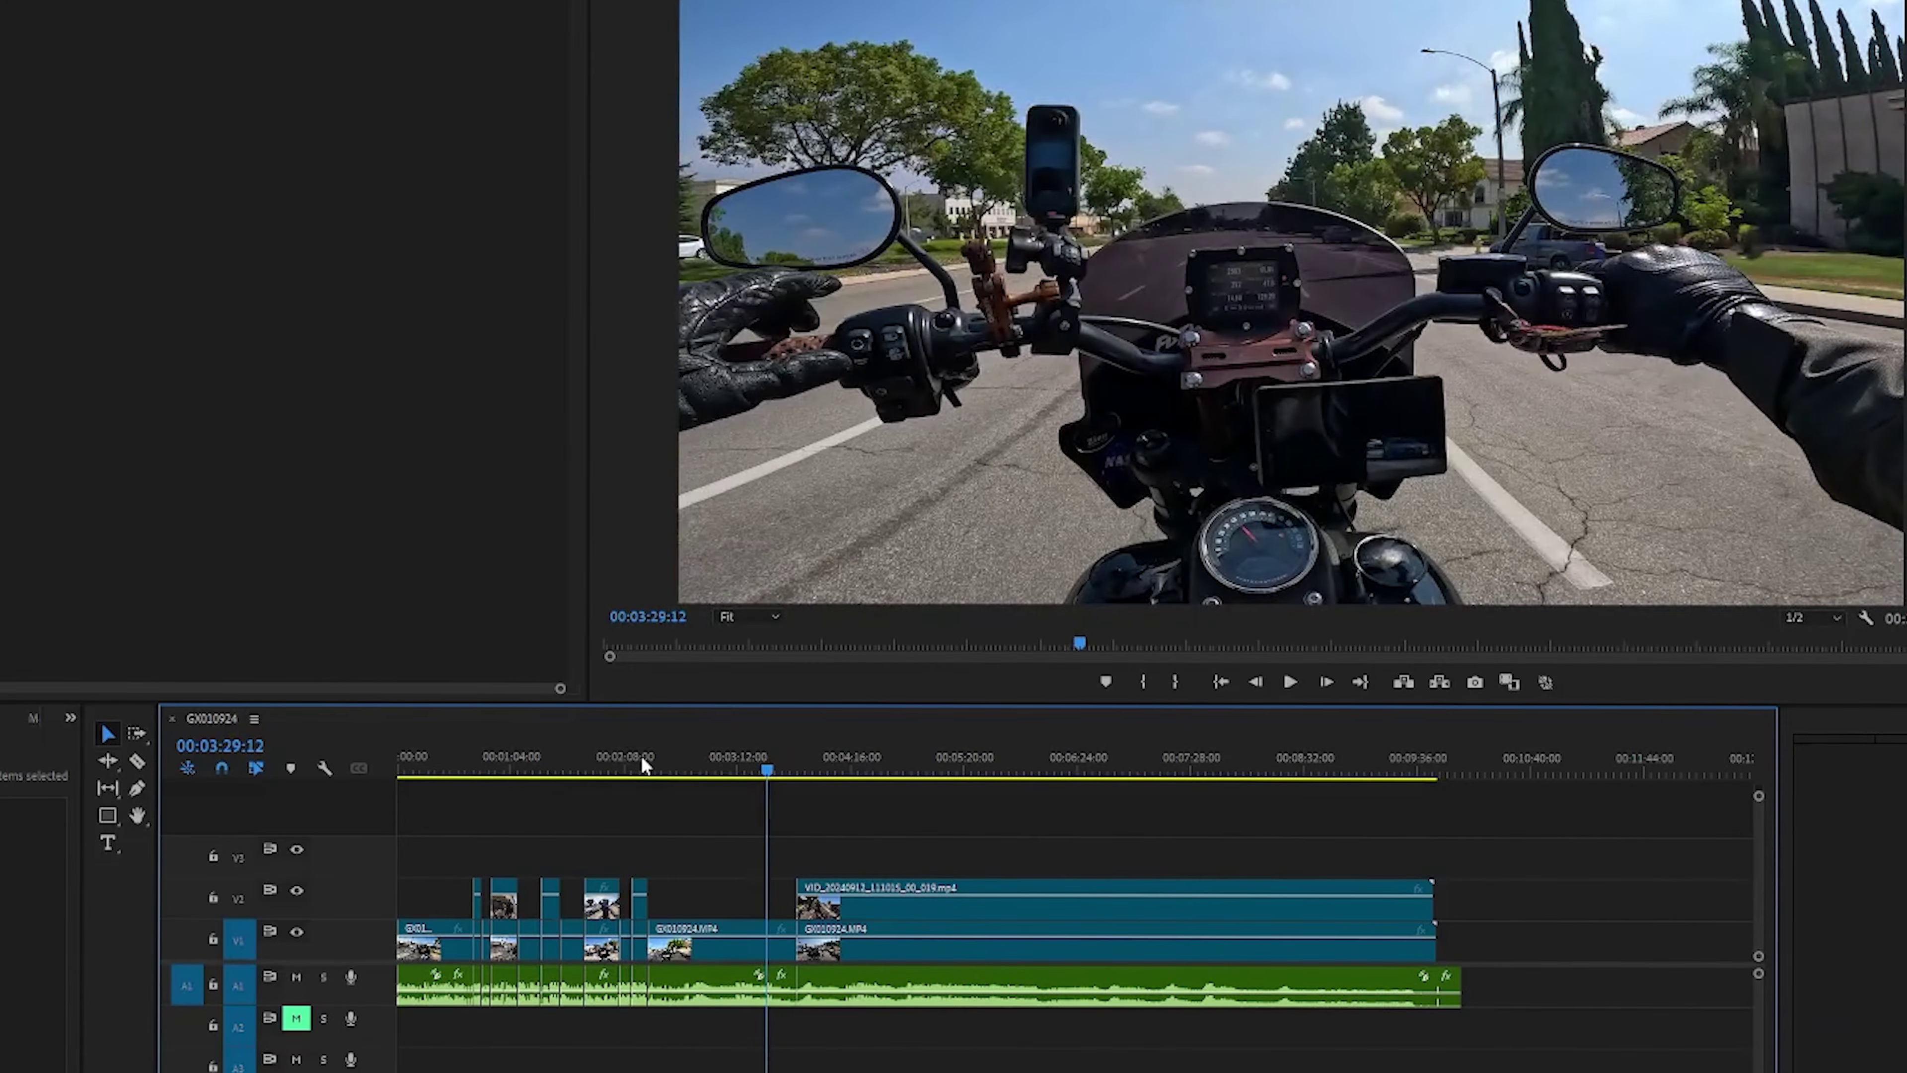
pyautogui.press('=')
pyautogui.press('=')
pyautogui.press('=')
pyautogui.press('=')
pyautogui.press('=')
pyautogui.press('=')
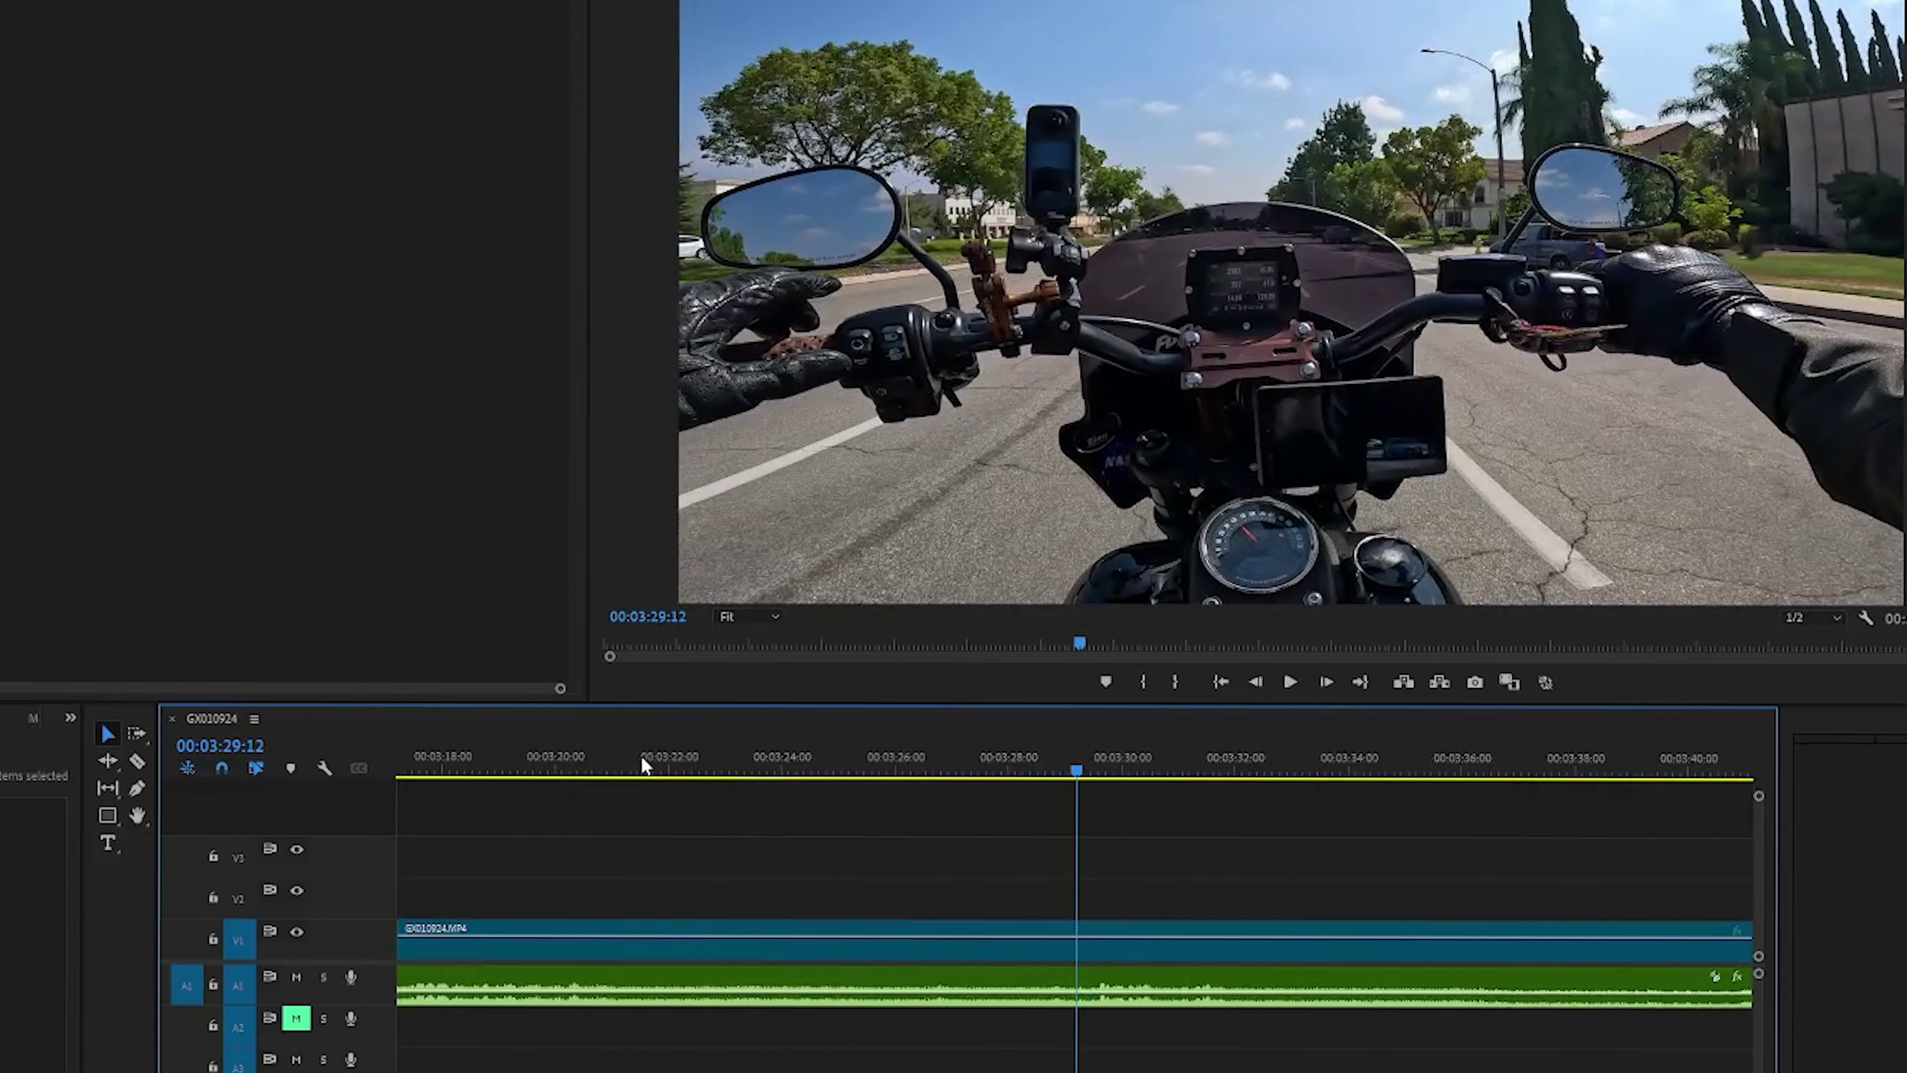
pyautogui.click(660, 762)
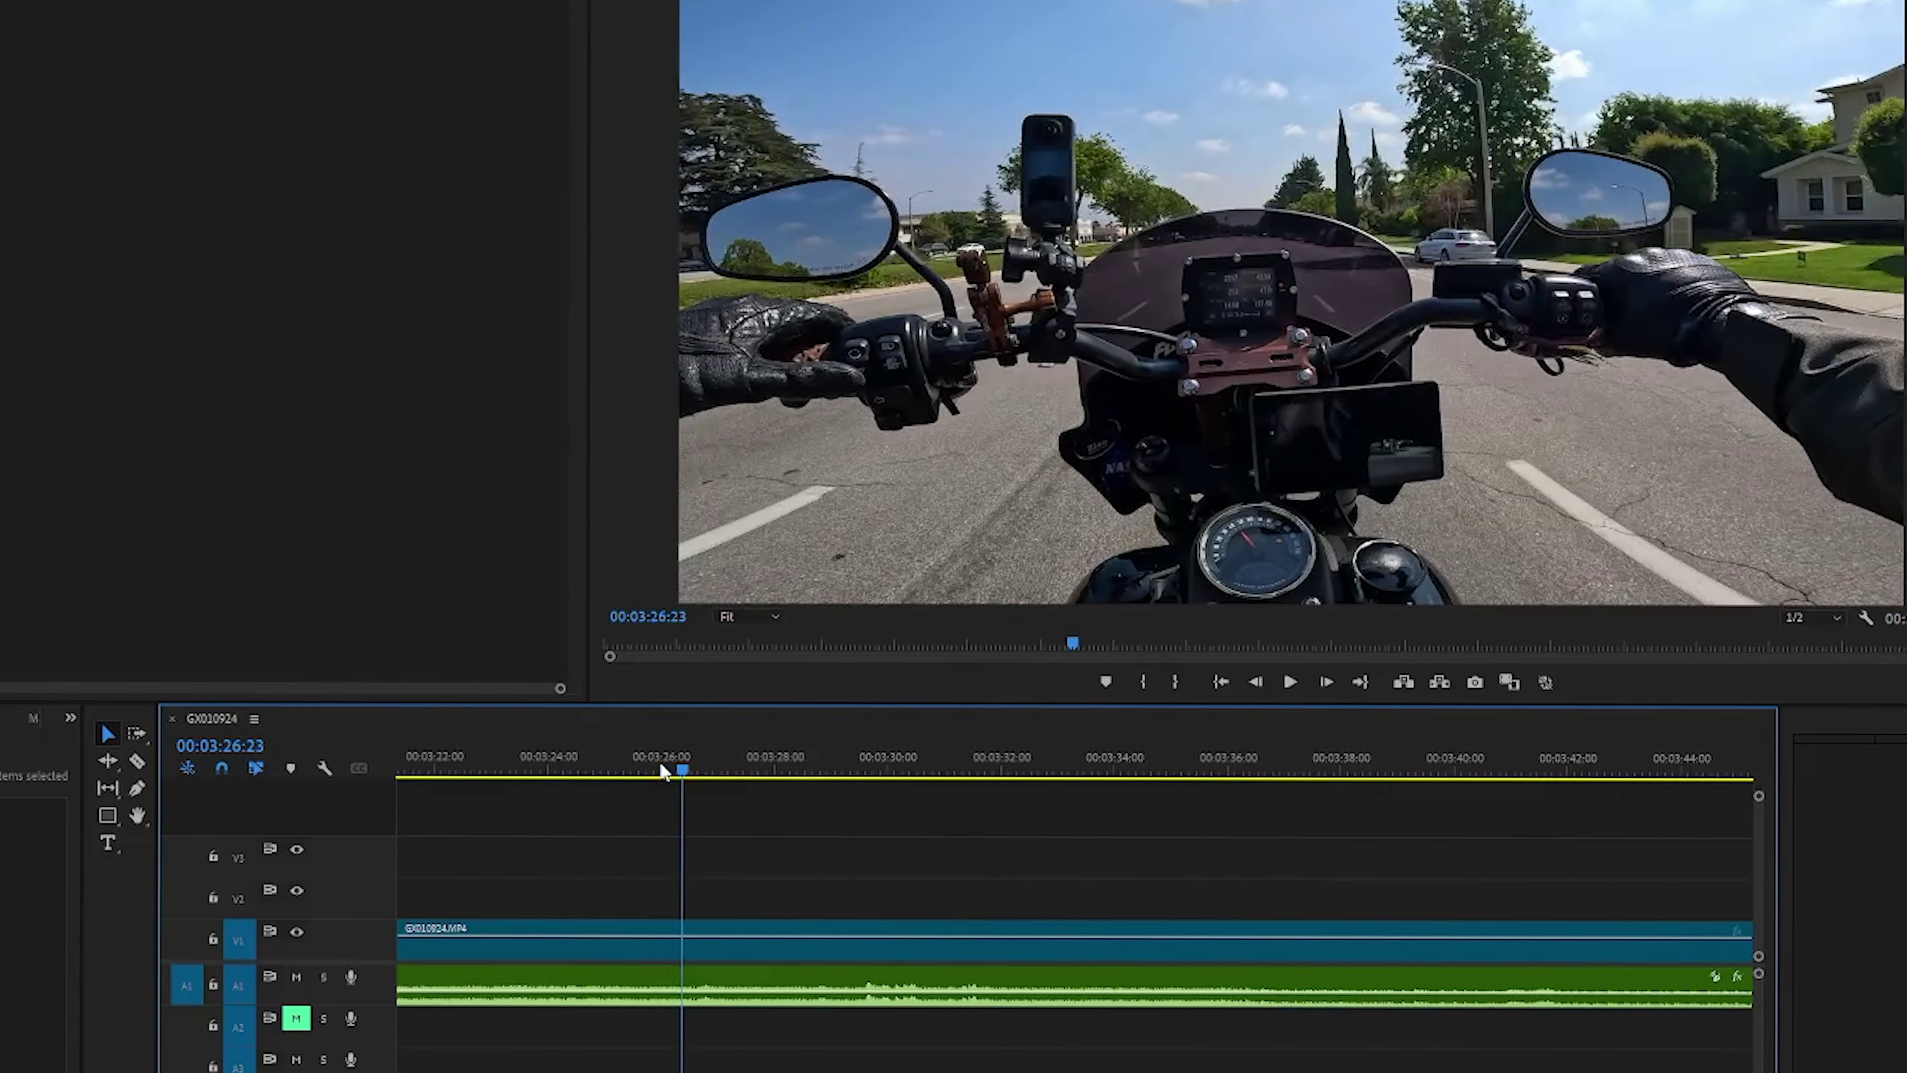
pyautogui.click(916, 774)
pyautogui.press('space')
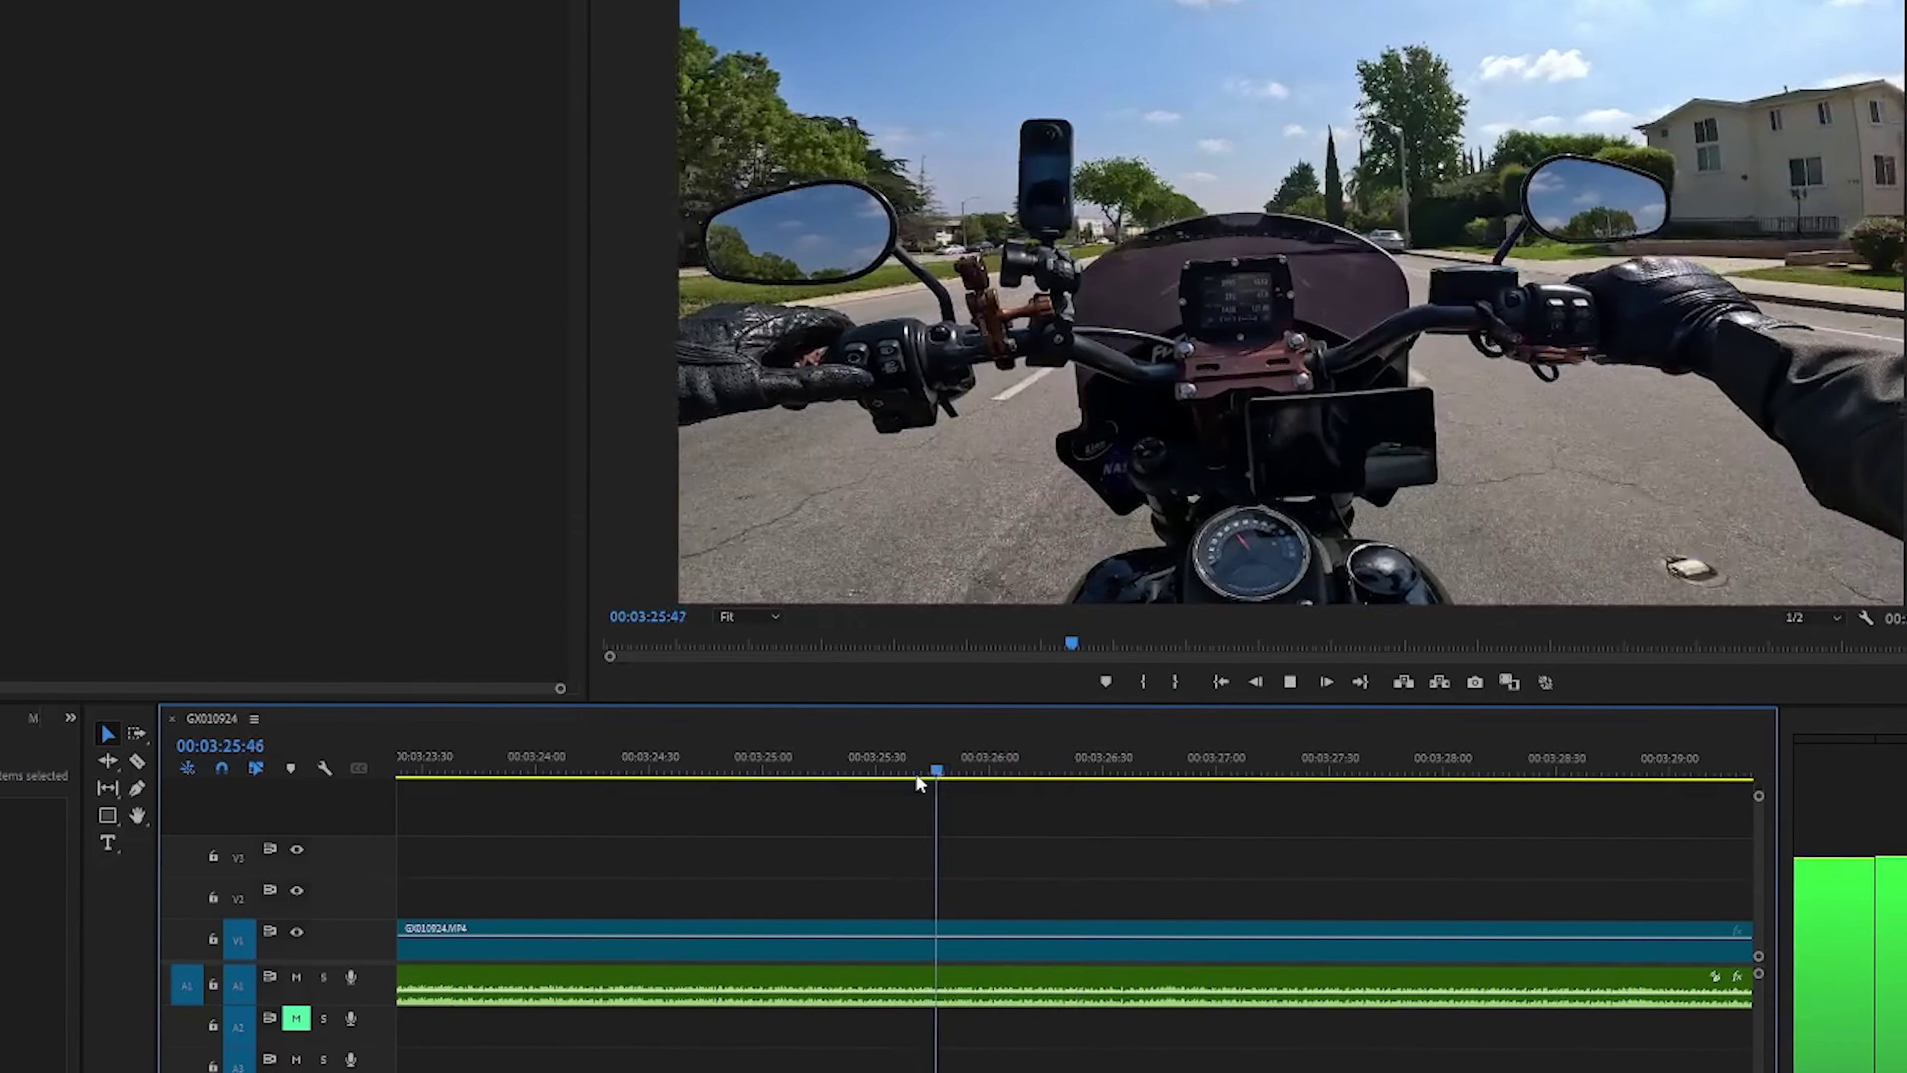
pyautogui.press('space')
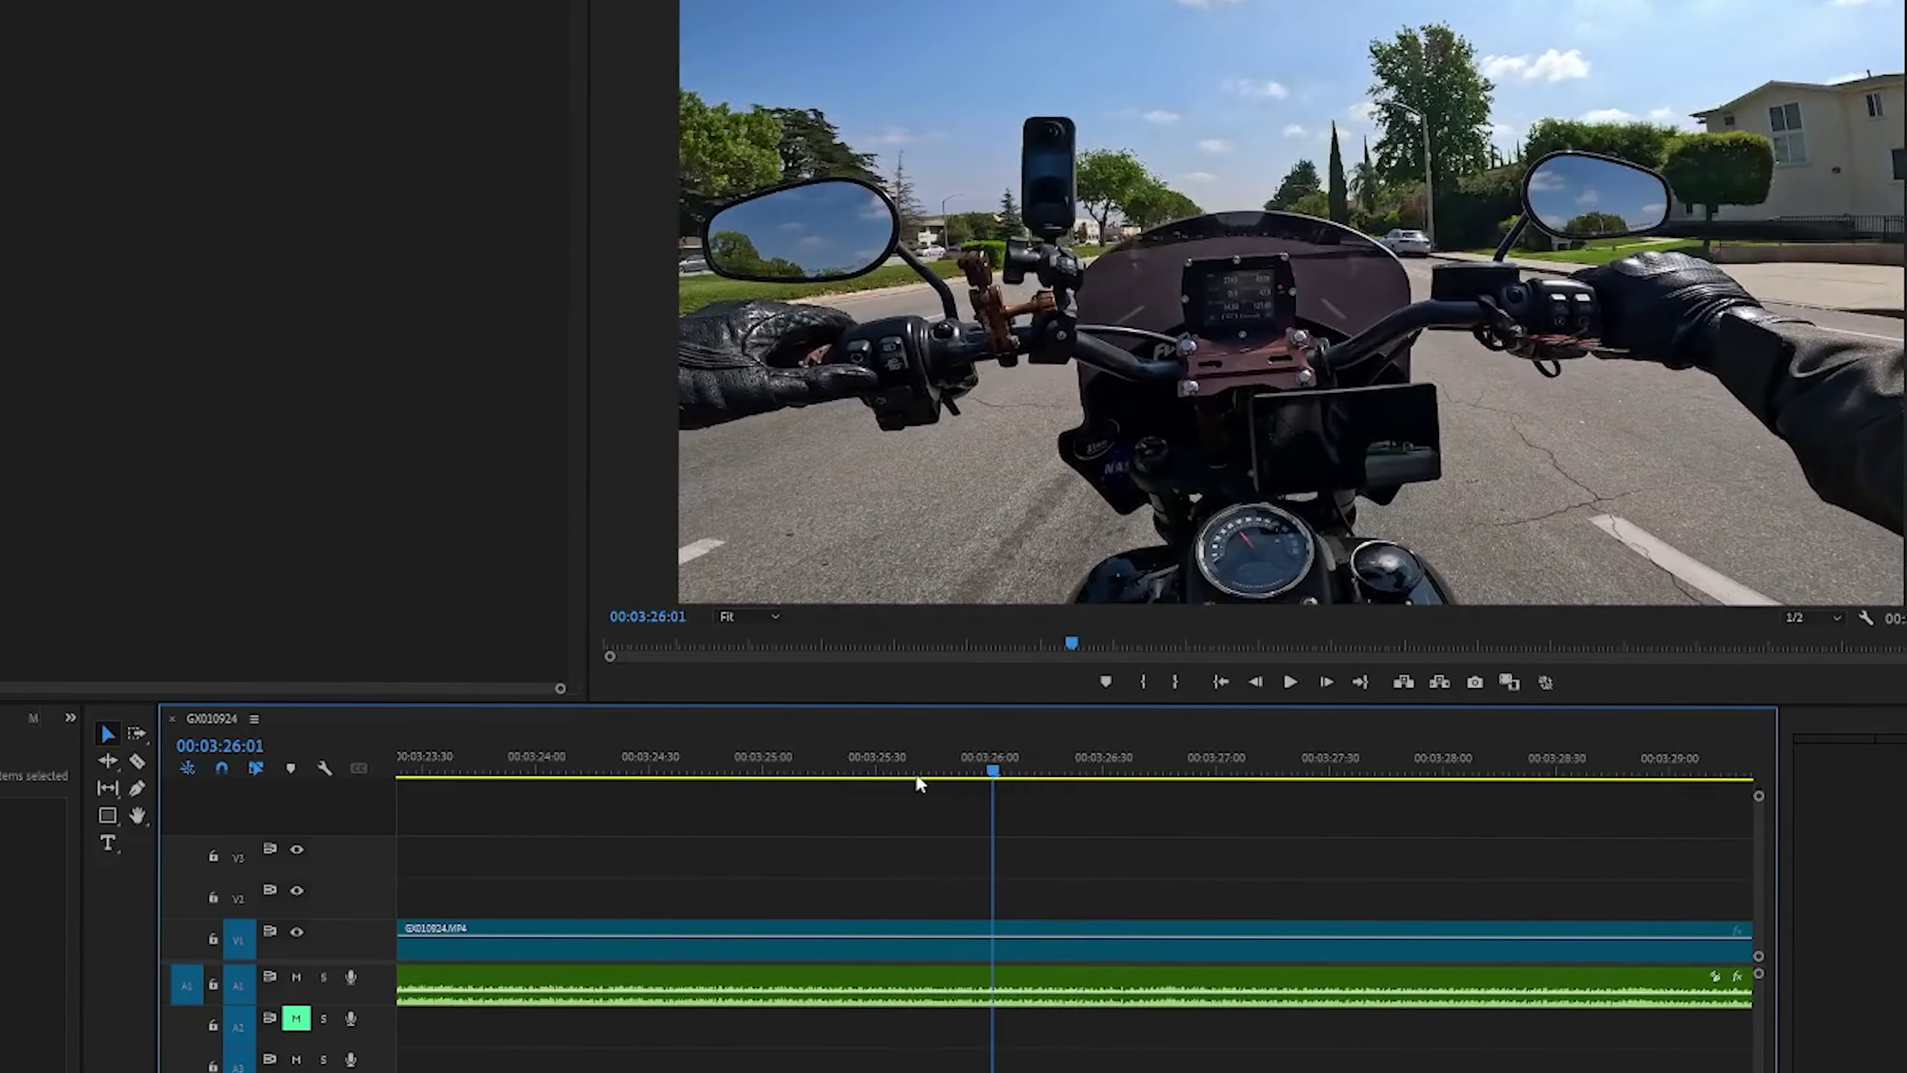
pyautogui.press('Right')
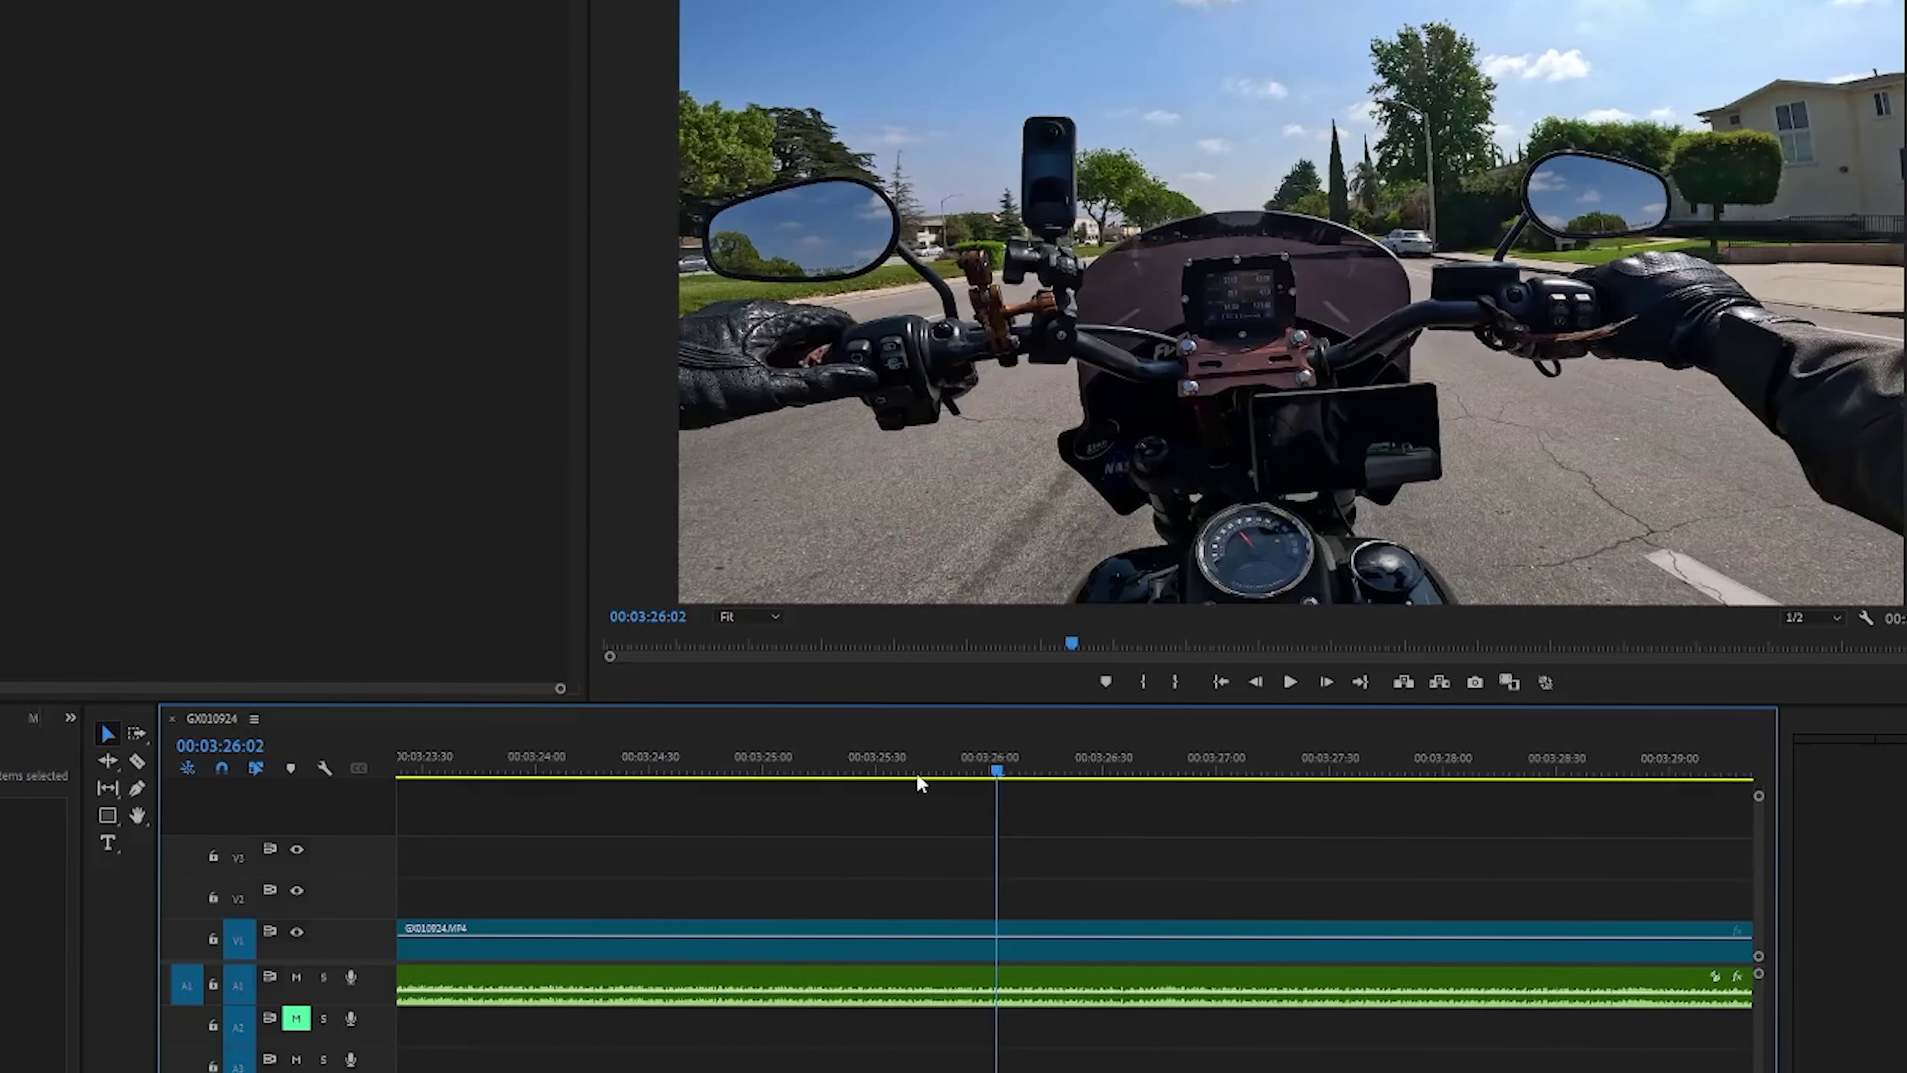
pyautogui.press('Left')
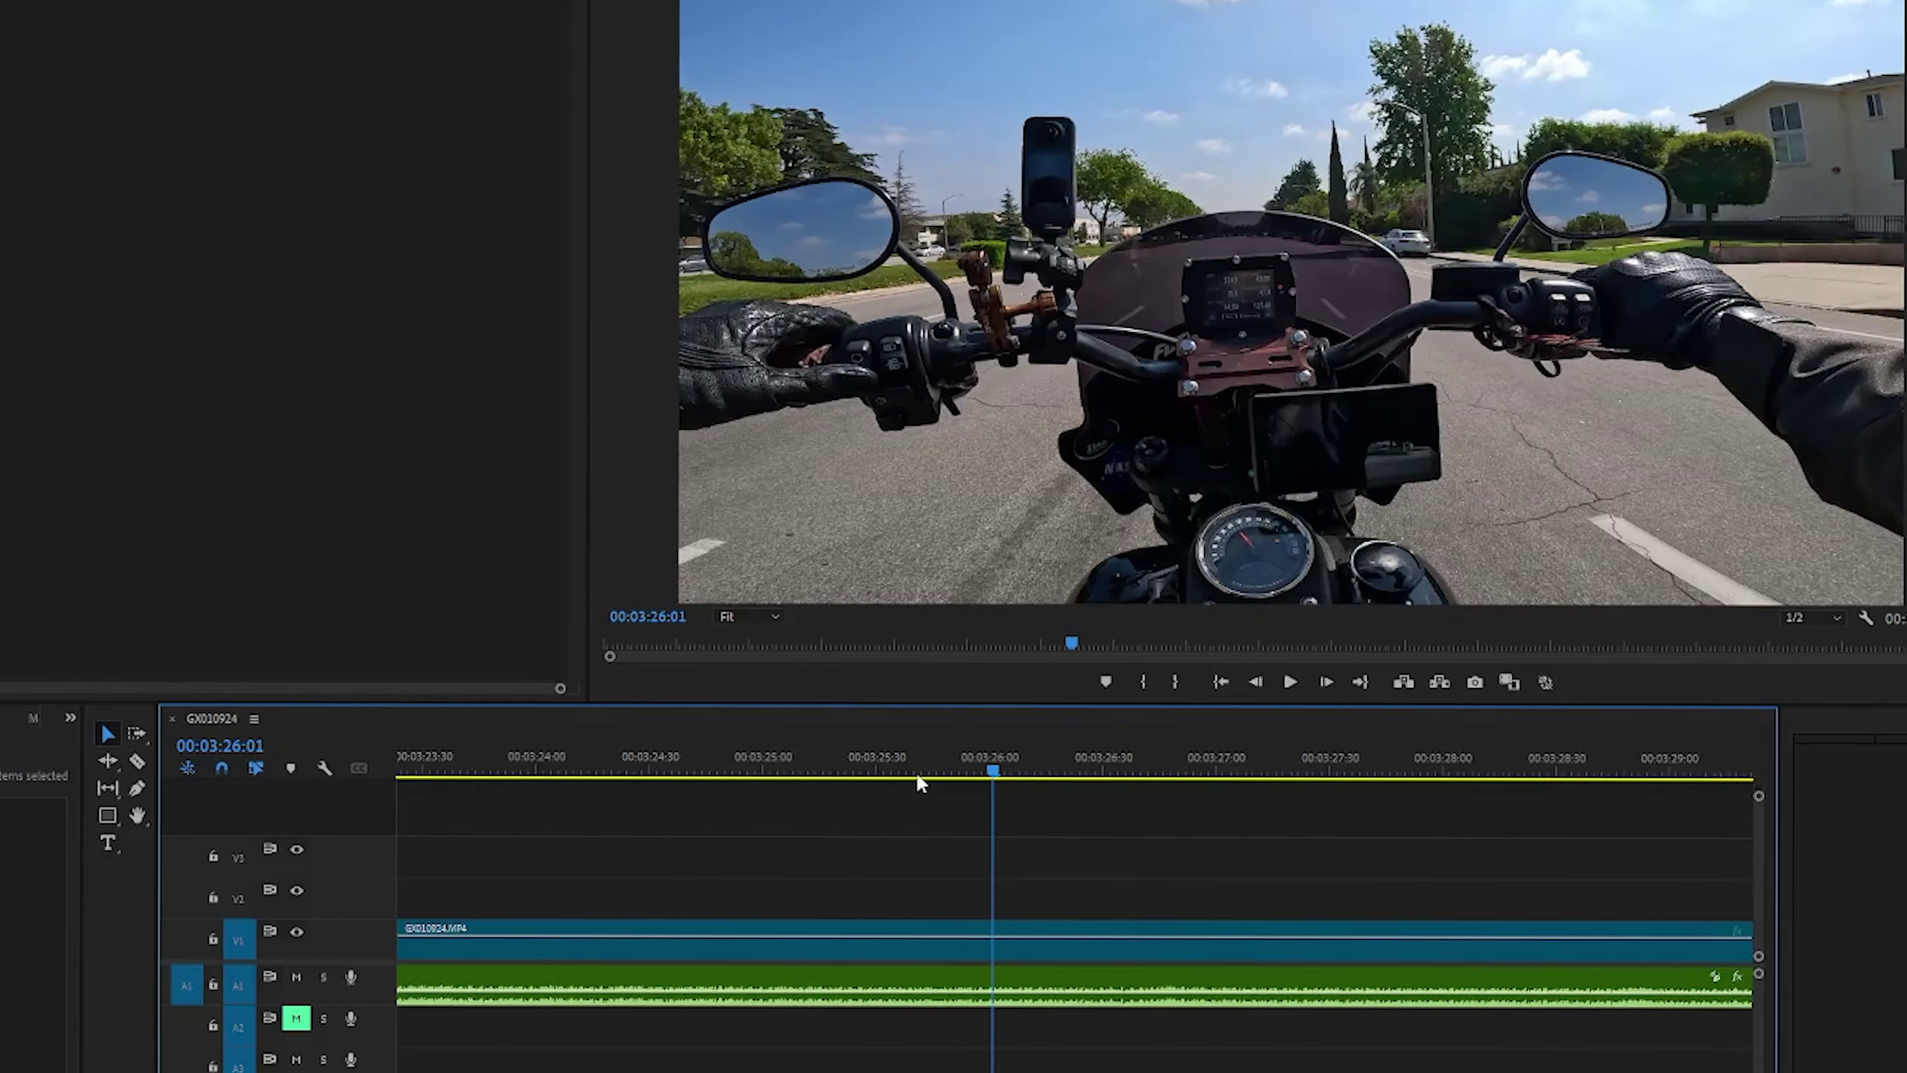
# Return to the wider sequence and continue playback from 00:03:26:01.
pyautogui.press('-')
pyautogui.press('-')
pyautogui.press('-')
pyautogui.press('-')
pyautogui.press('-')
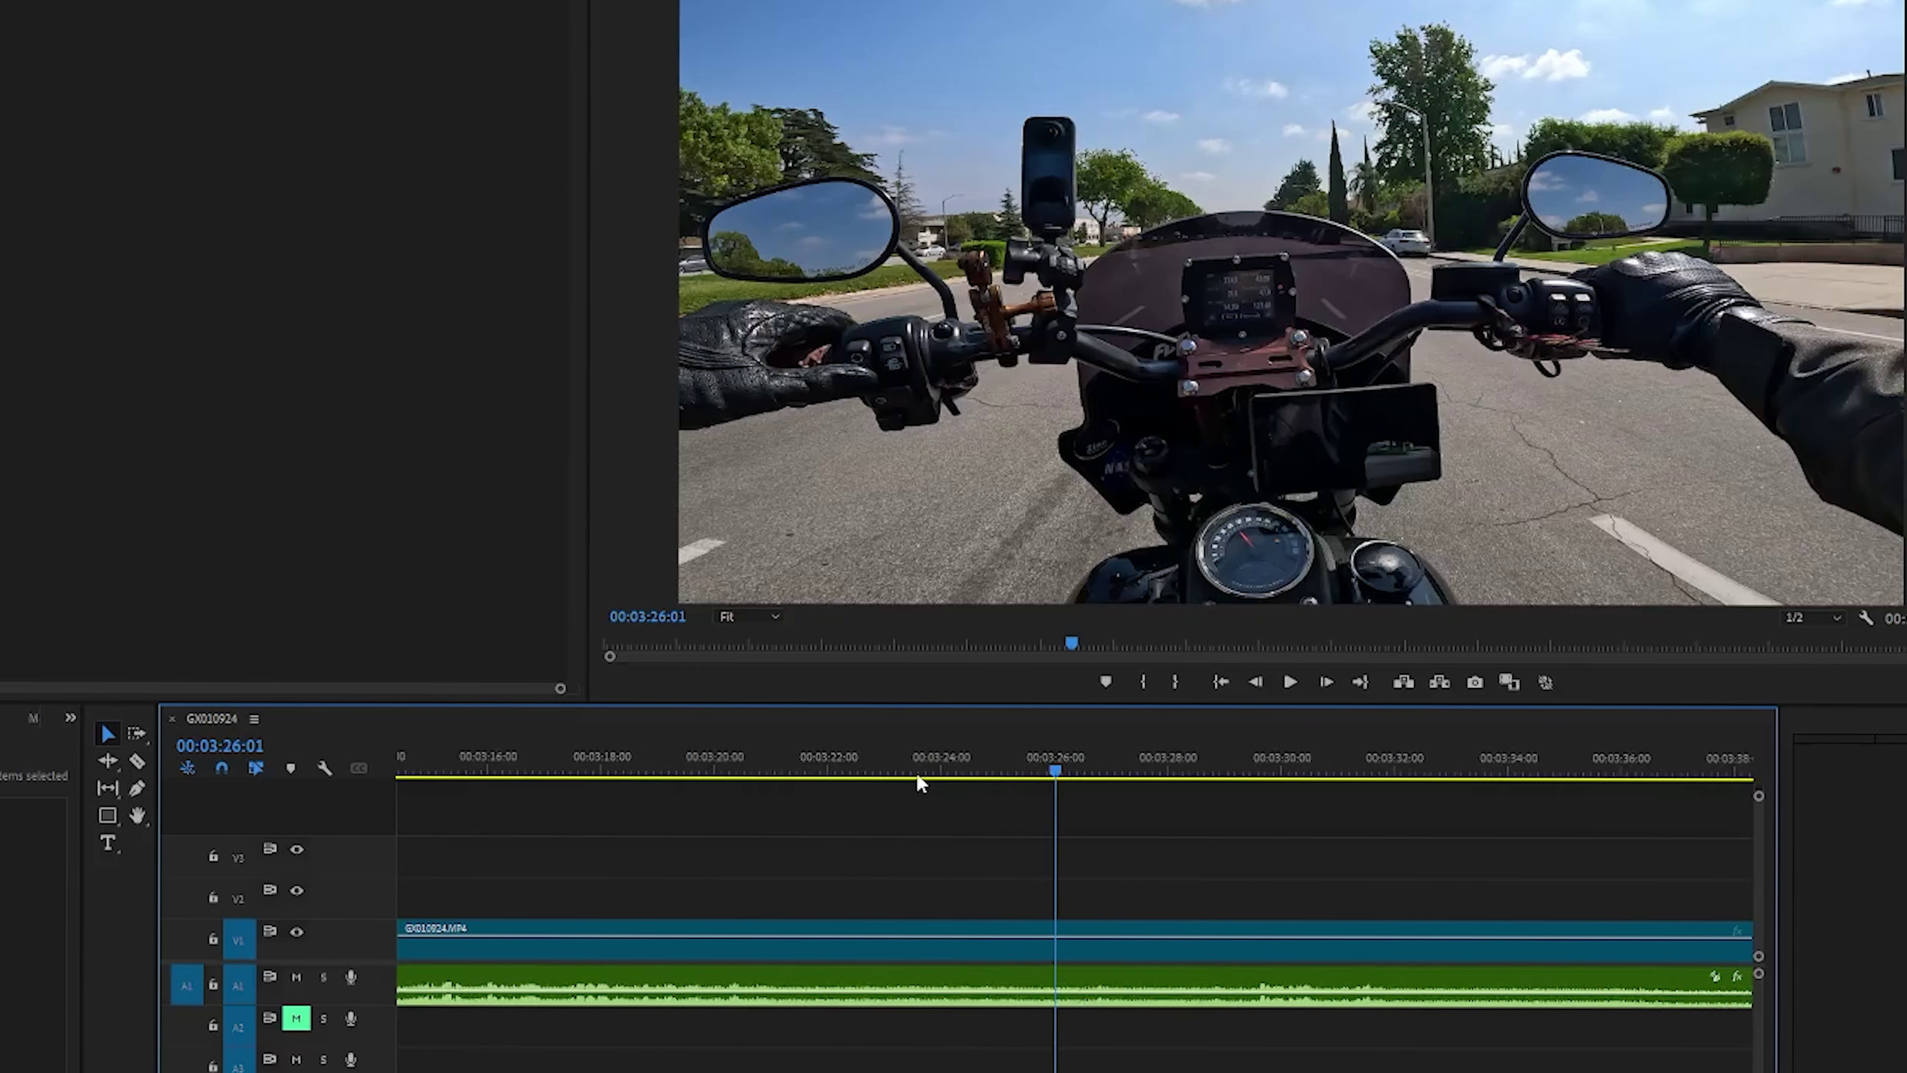
pyautogui.press('-')
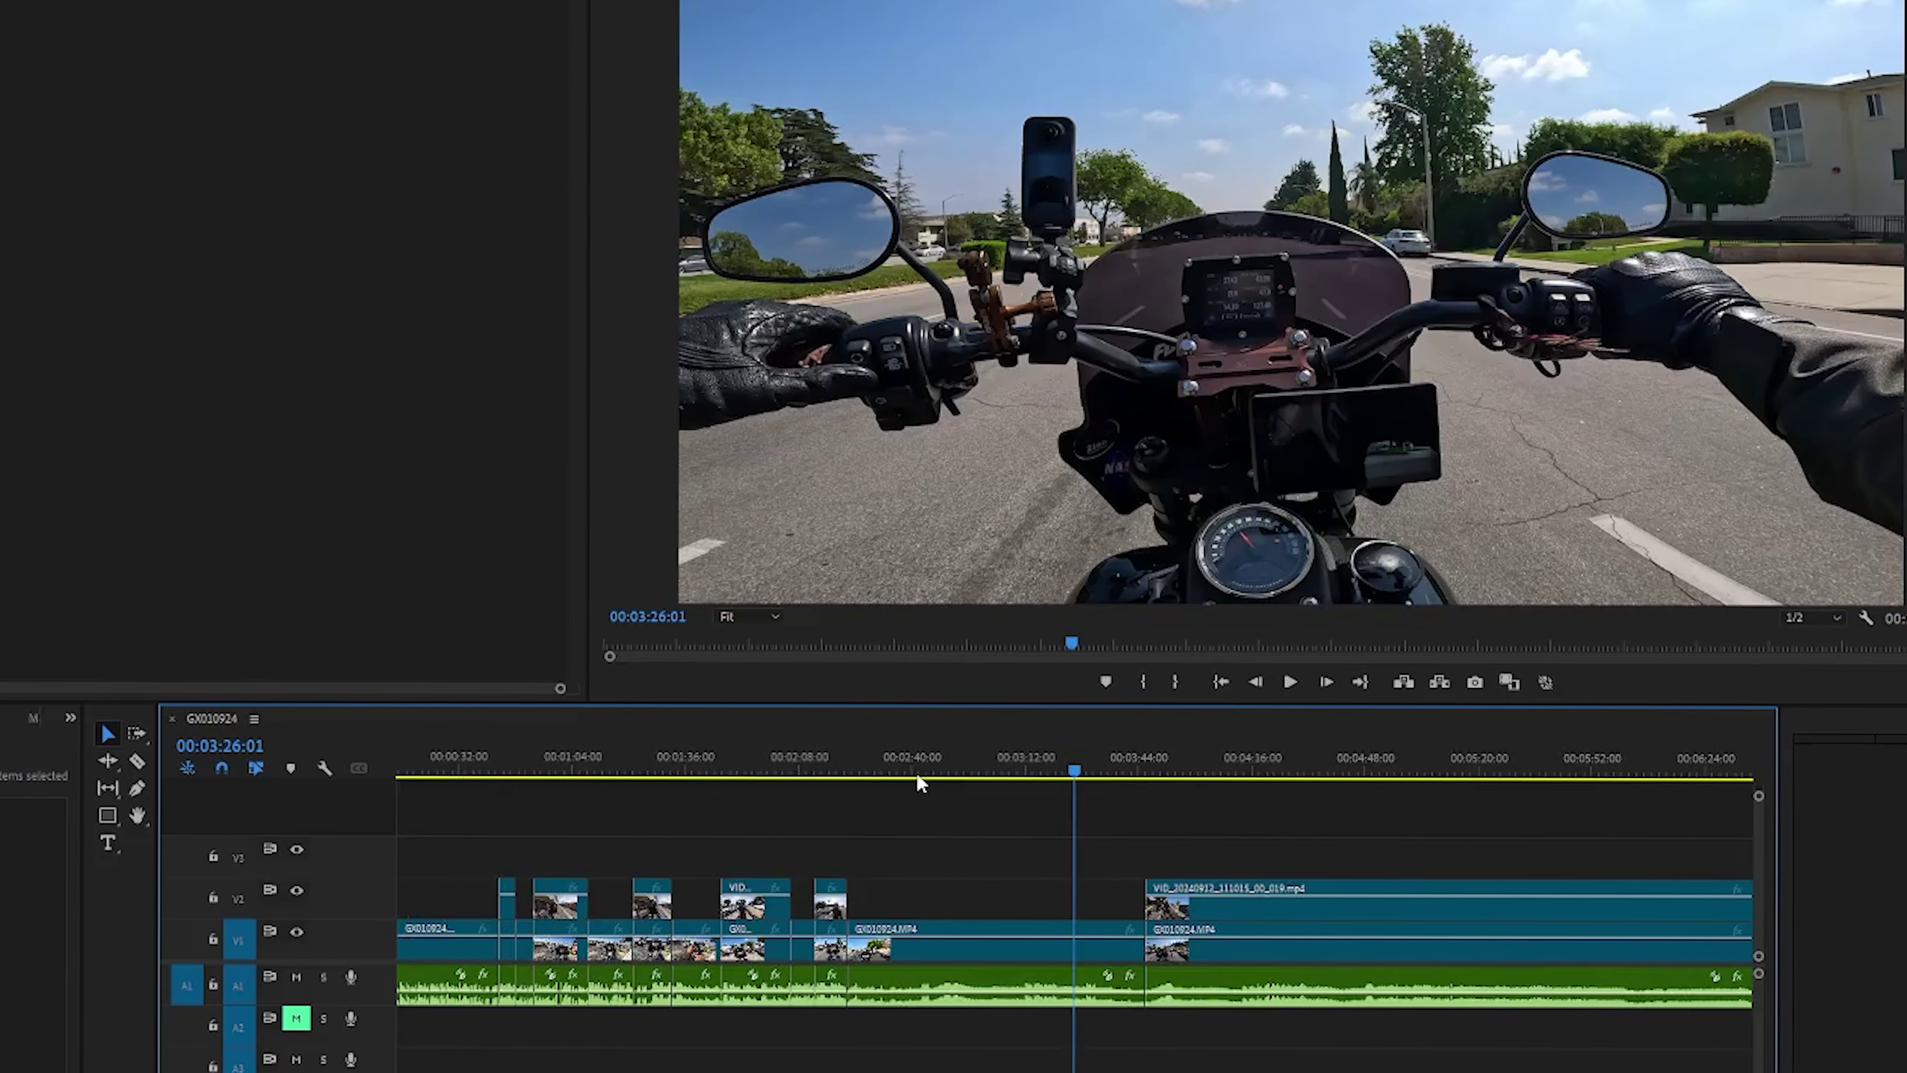
pyautogui.press('-')
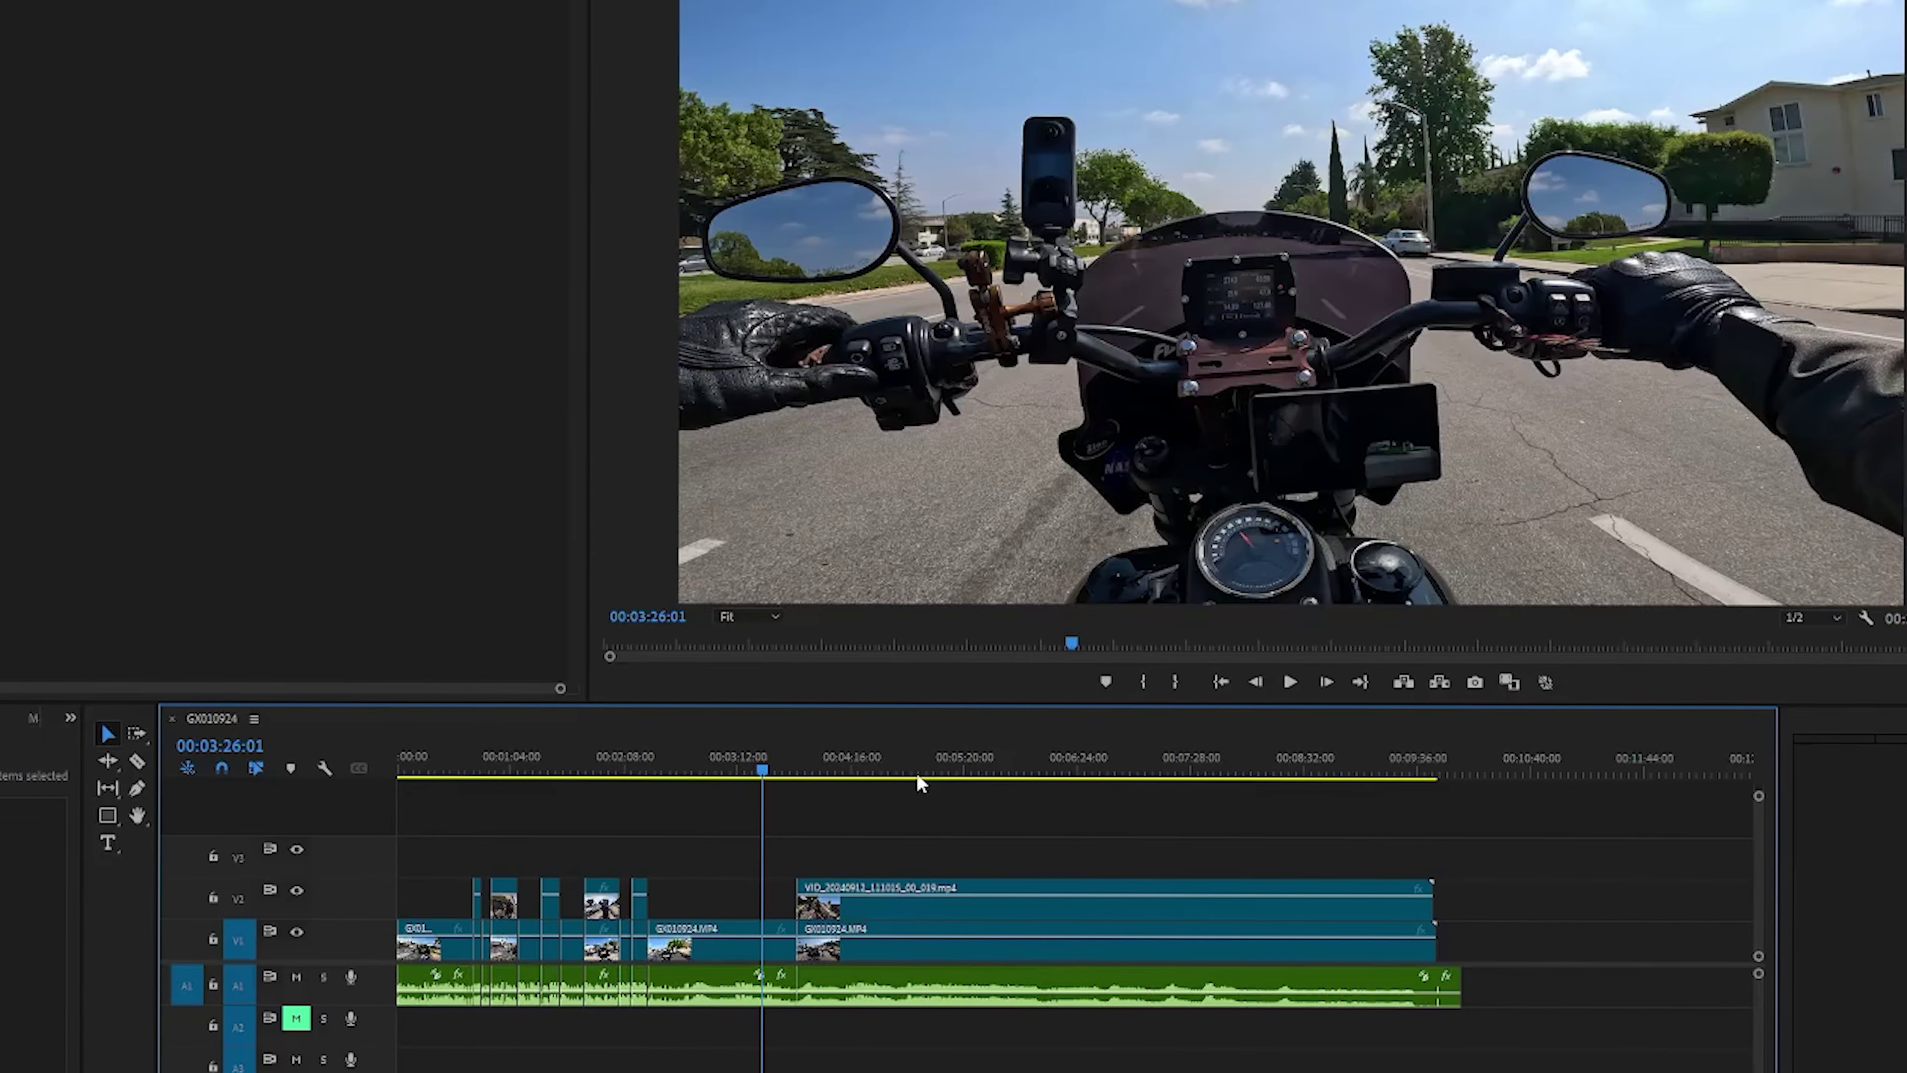
pyautogui.press('=')
pyautogui.press('space')
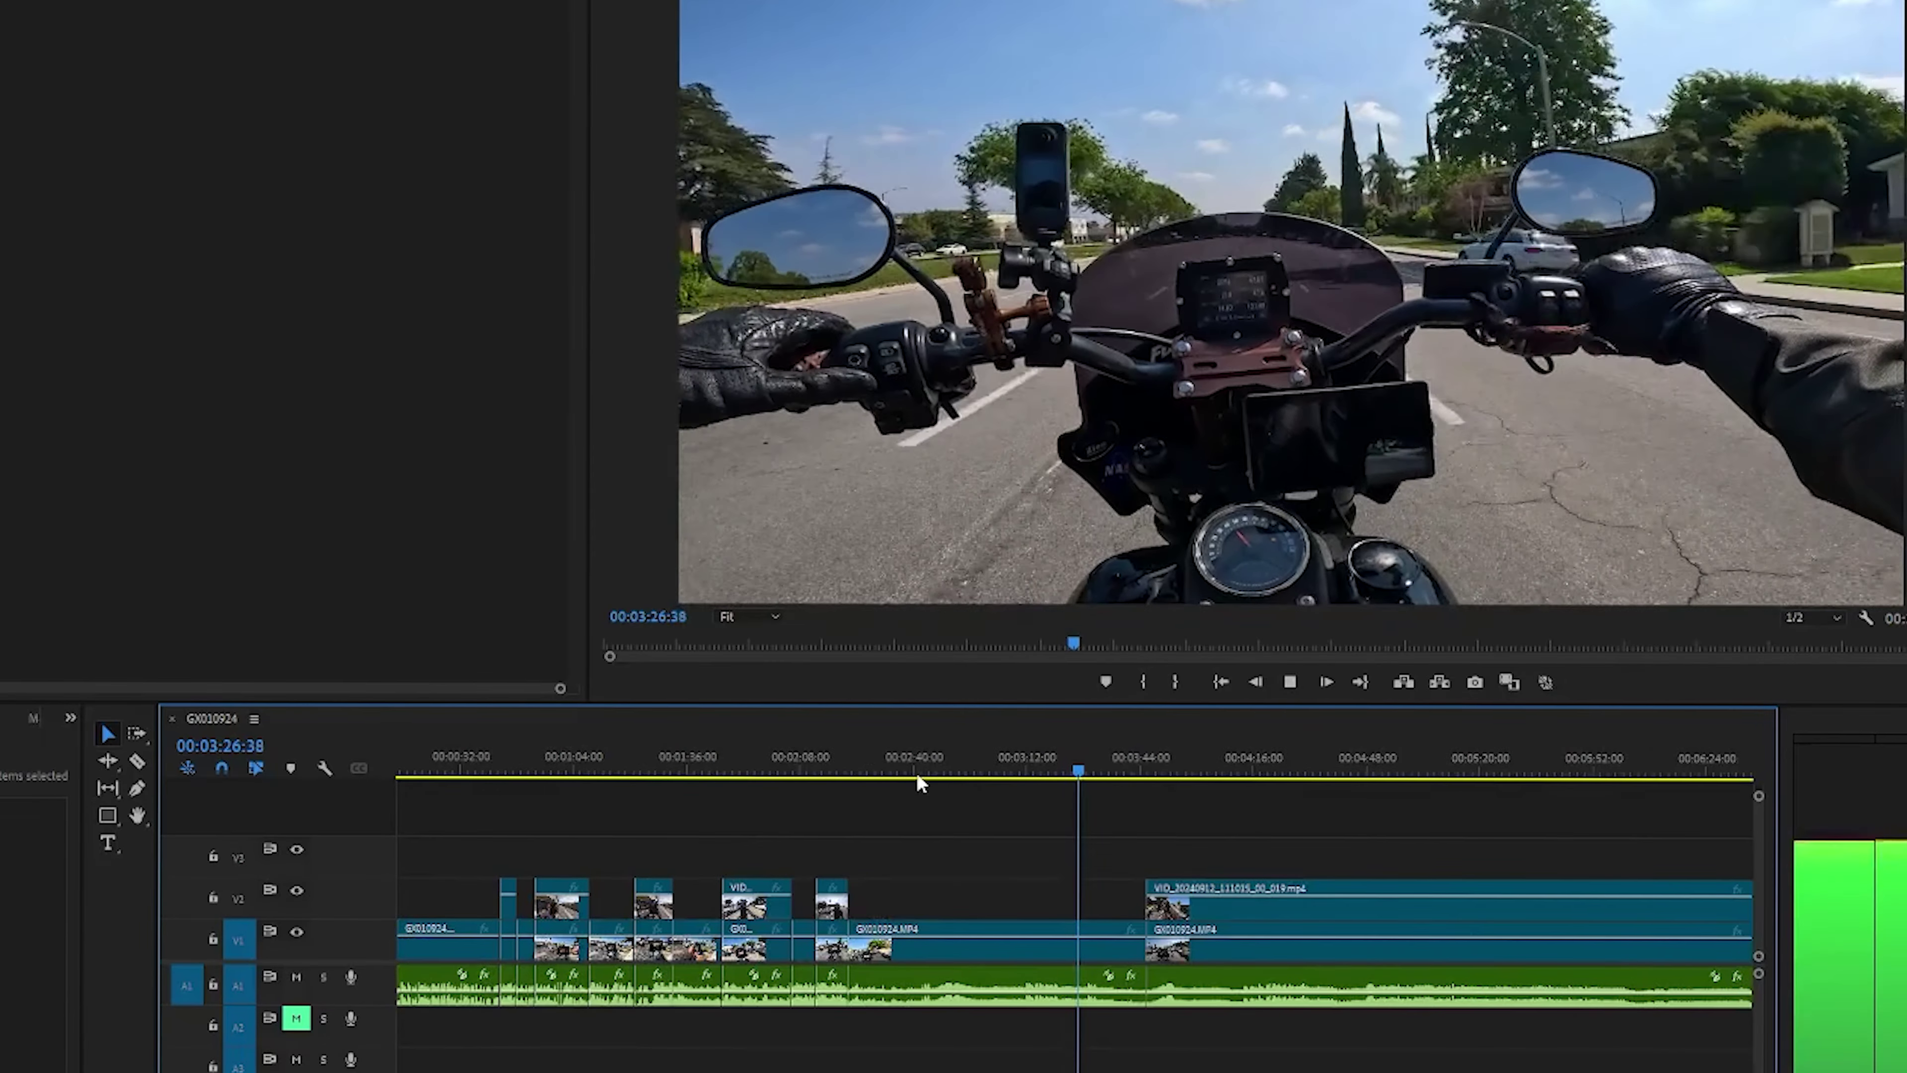
# Close the gap after the long GoPro segment by moving the remaining camera clips and external audio against it, and play across the join.
pyautogui.scroll(-1, 919, 782)
pyautogui.scroll(-3, 917, 776)
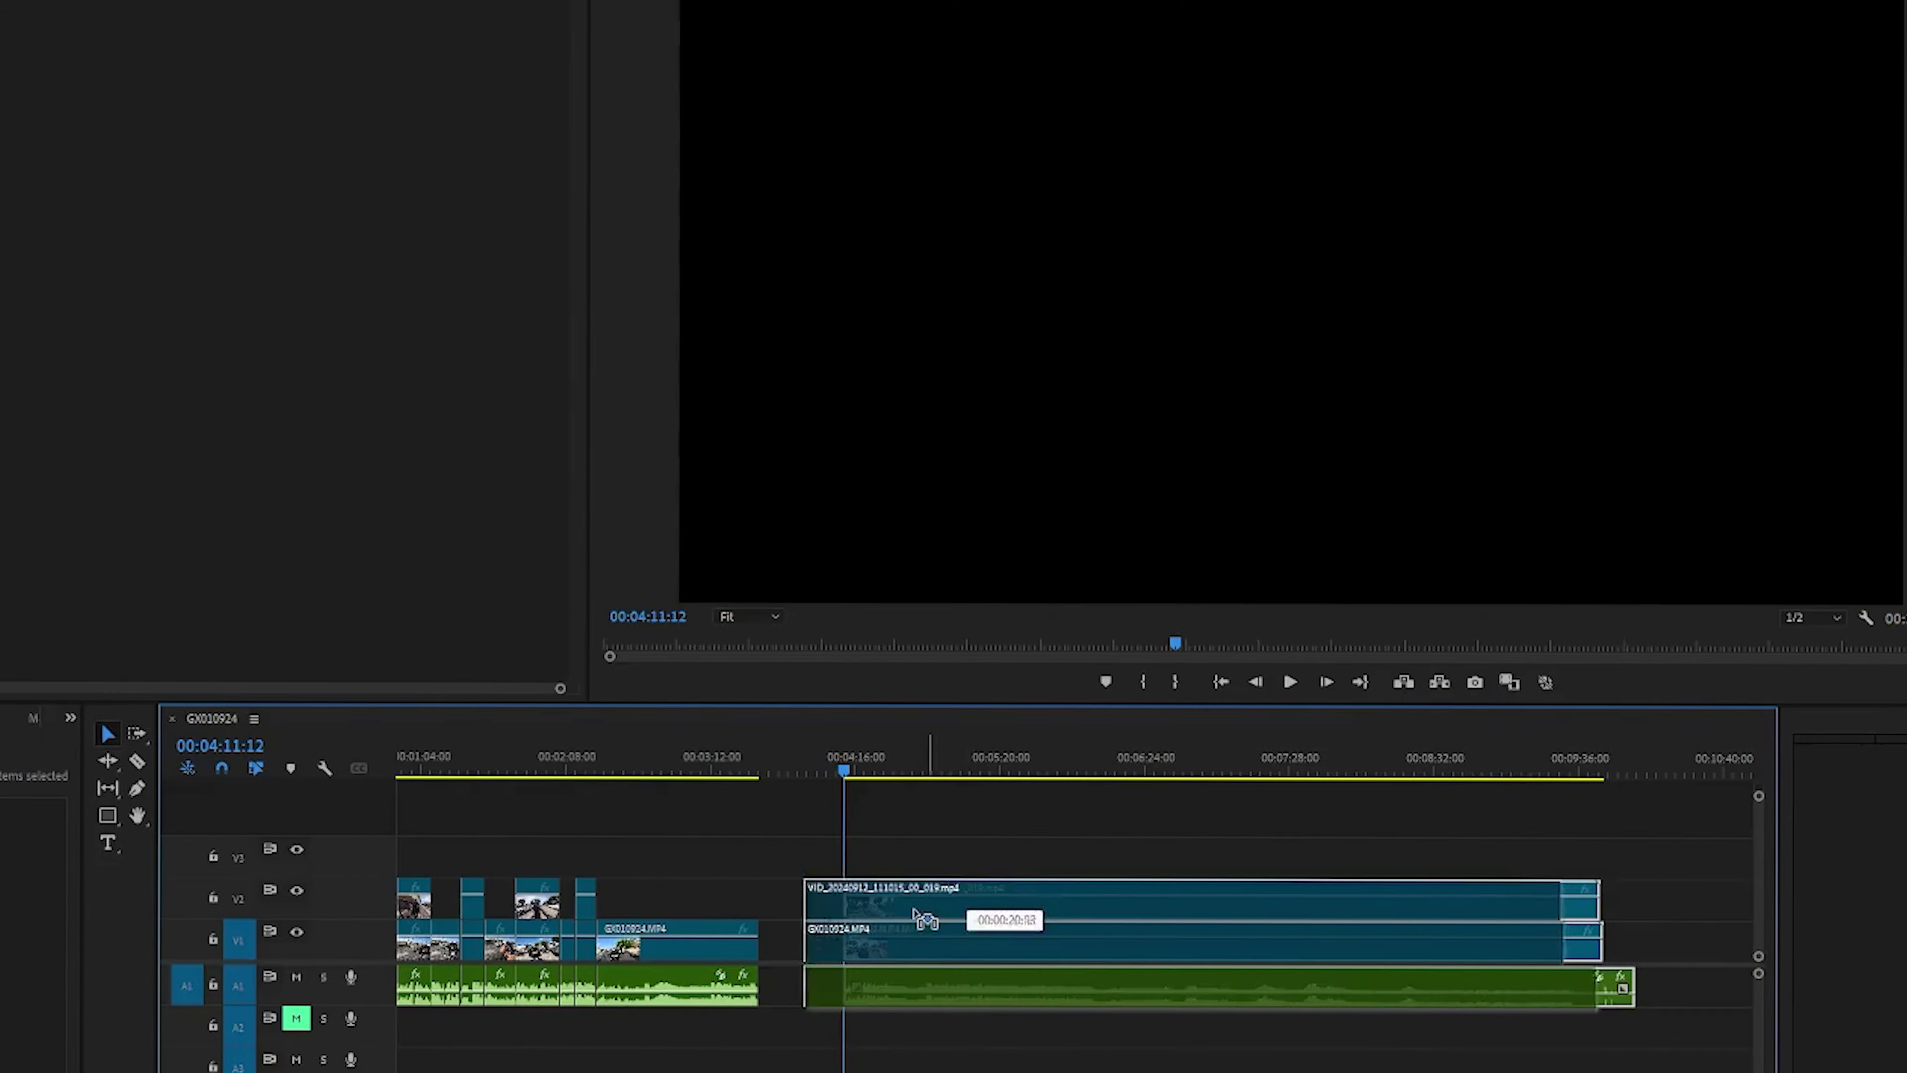
pyautogui.moveTo(913, 909); pyautogui.dragTo(868, 909)
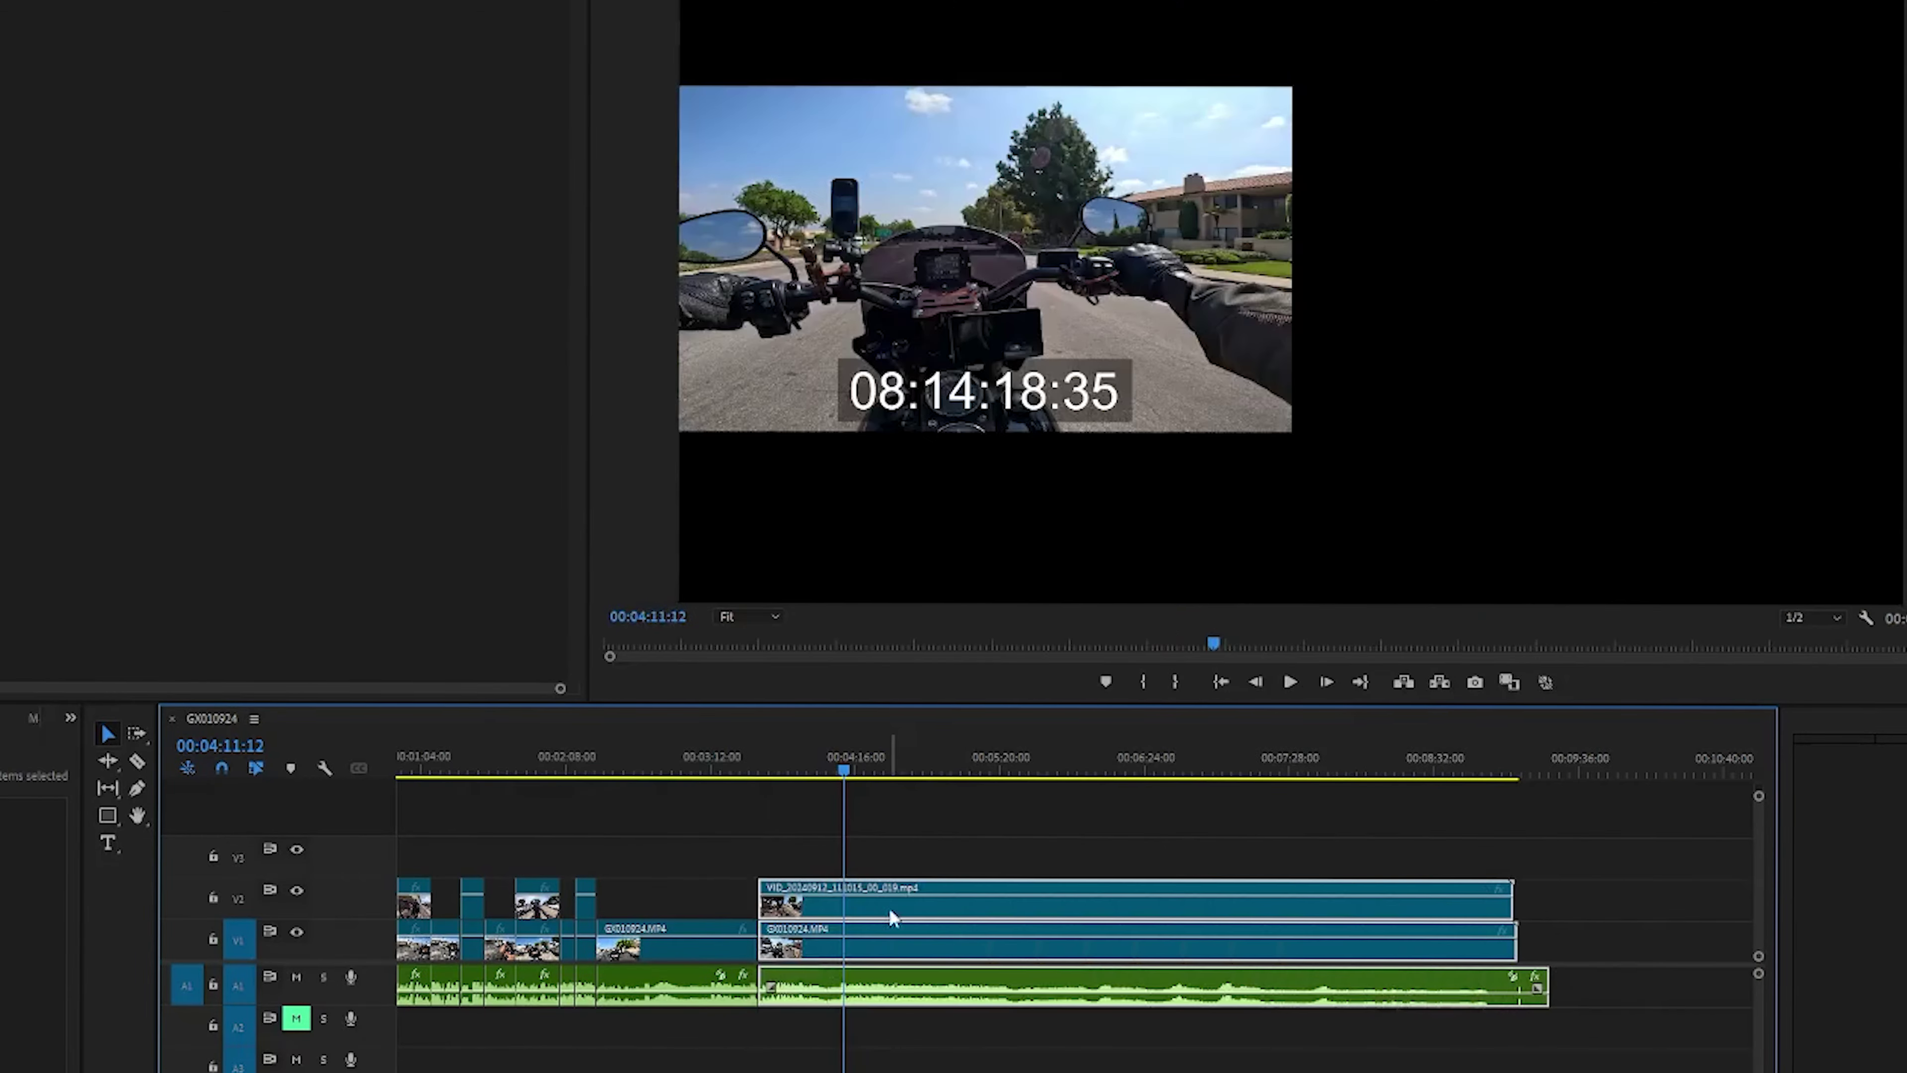
pyautogui.click(734, 759)
pyautogui.press('space')
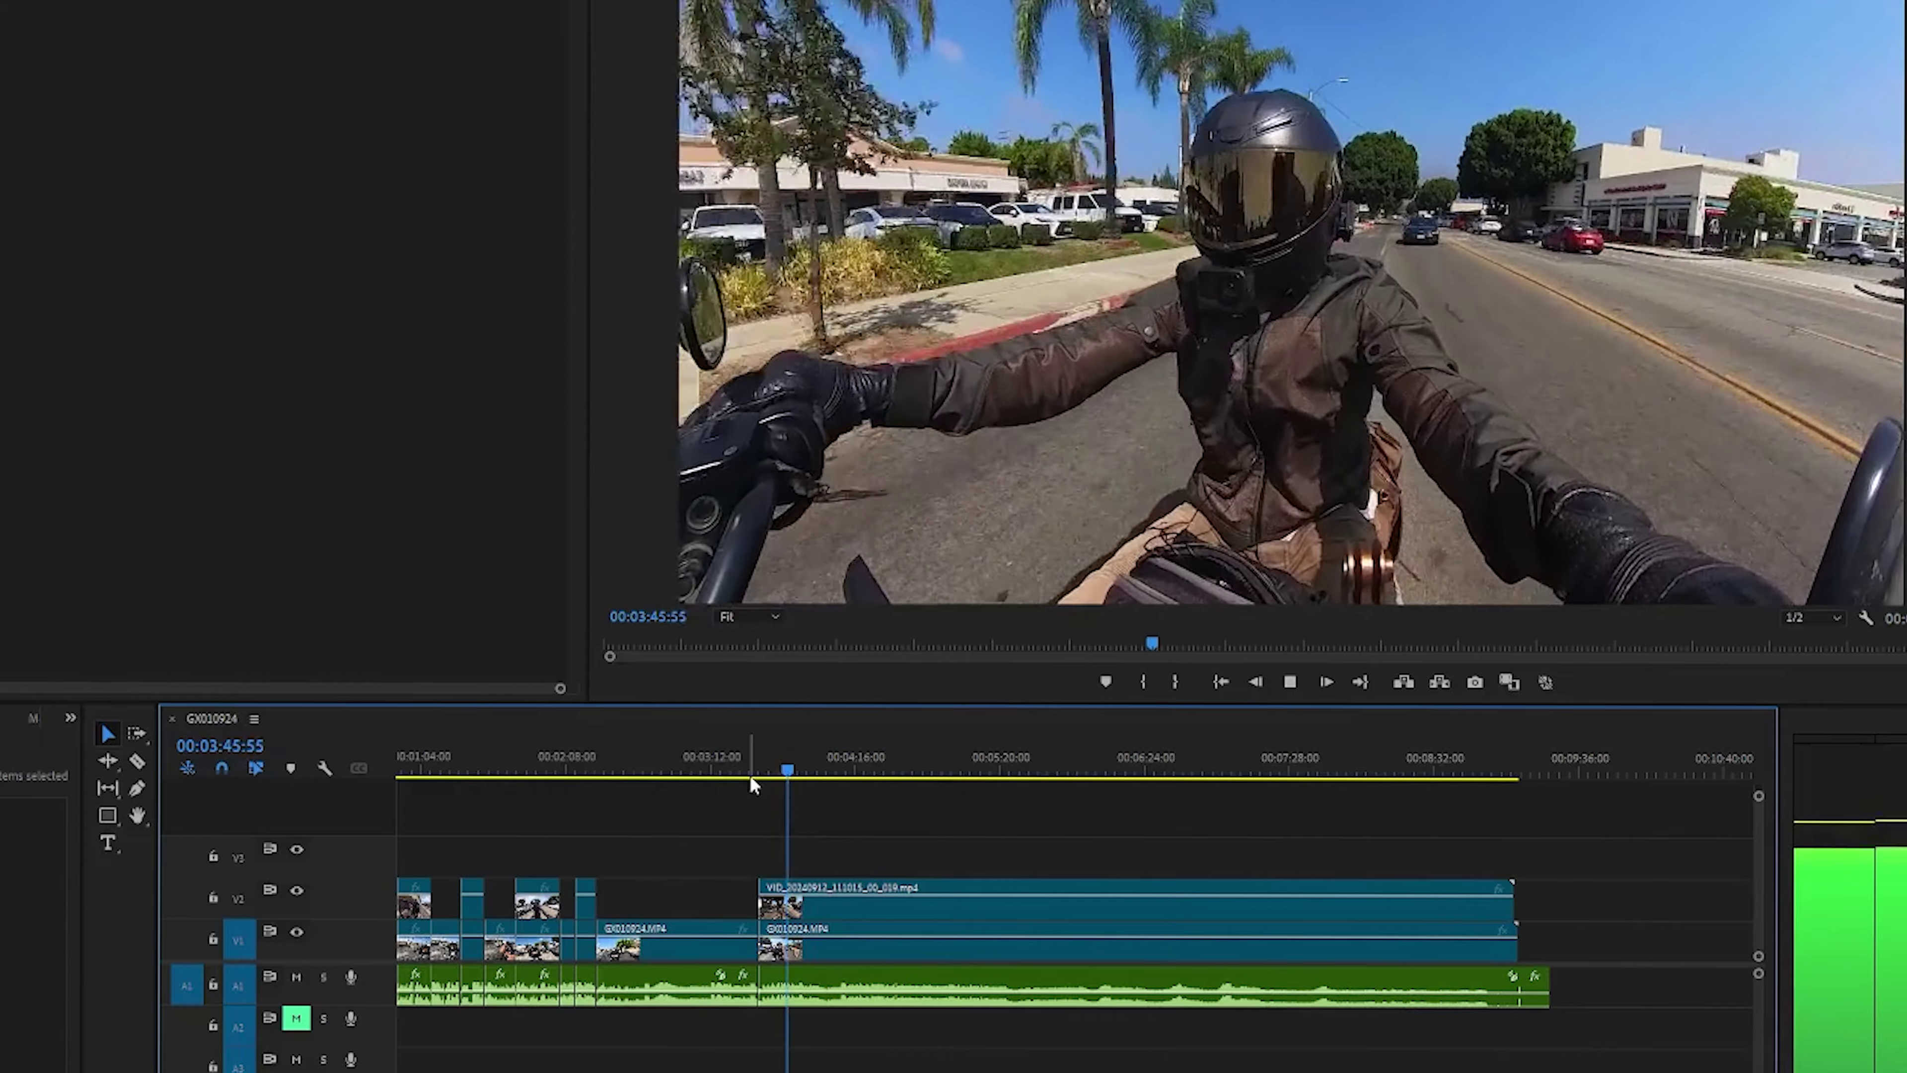
pyautogui.press('space')
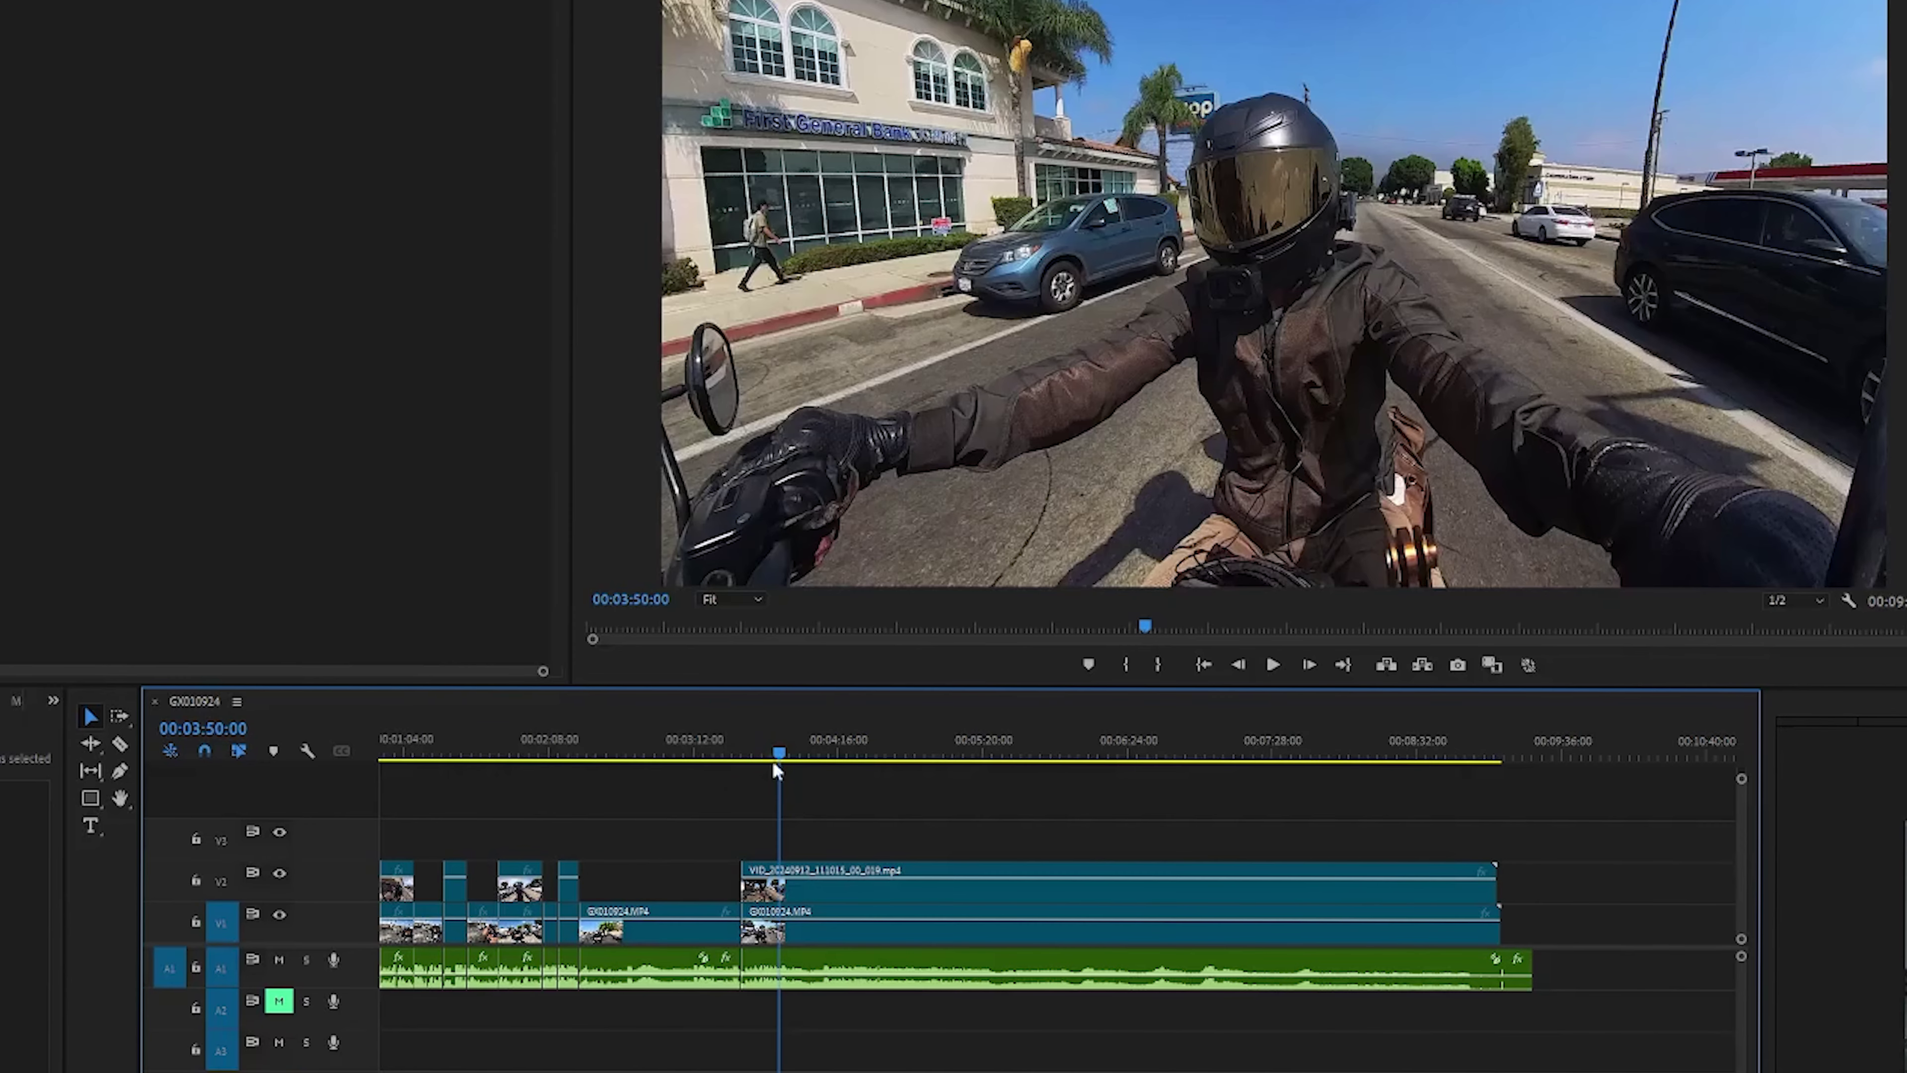
# Play on to 00:03:54:35 and trim the ends of the last Insta360, GoPro and external audio clips to that point.
pyautogui.press('space')
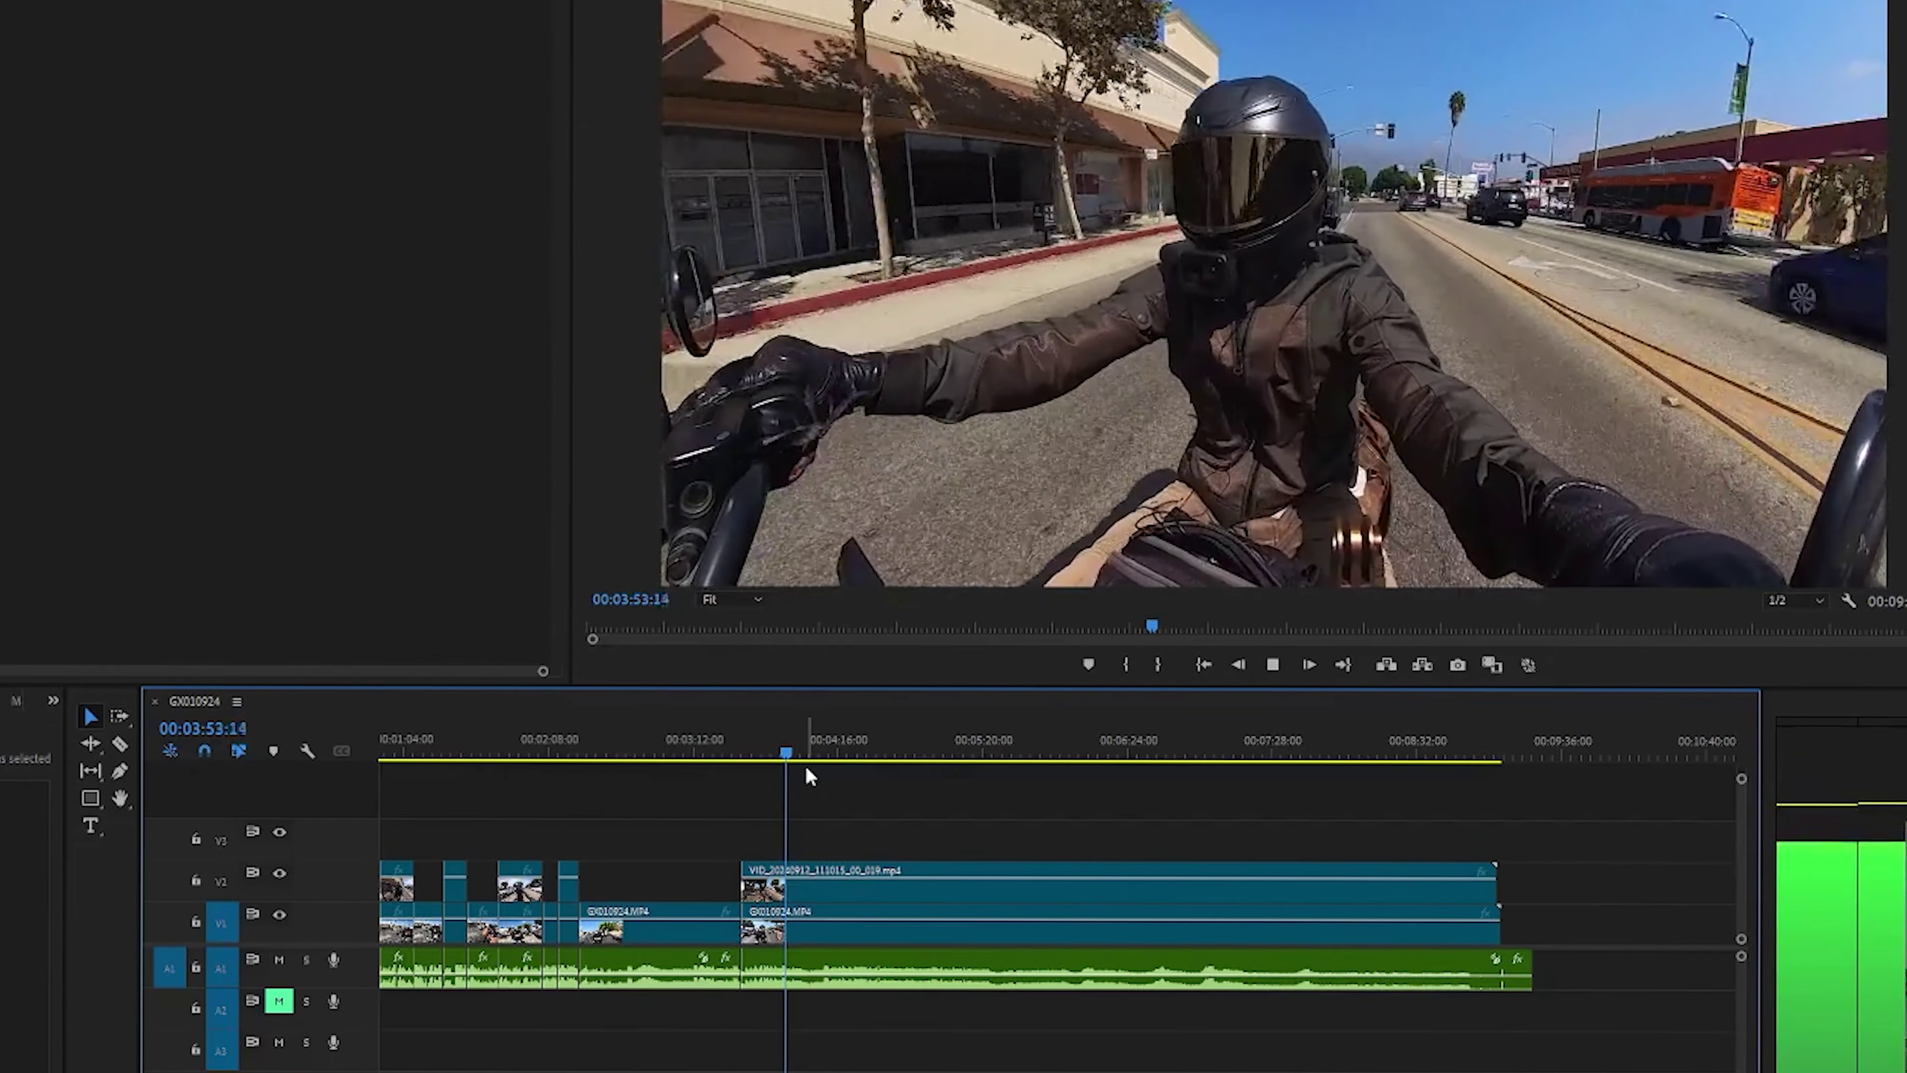
pyautogui.press('space')
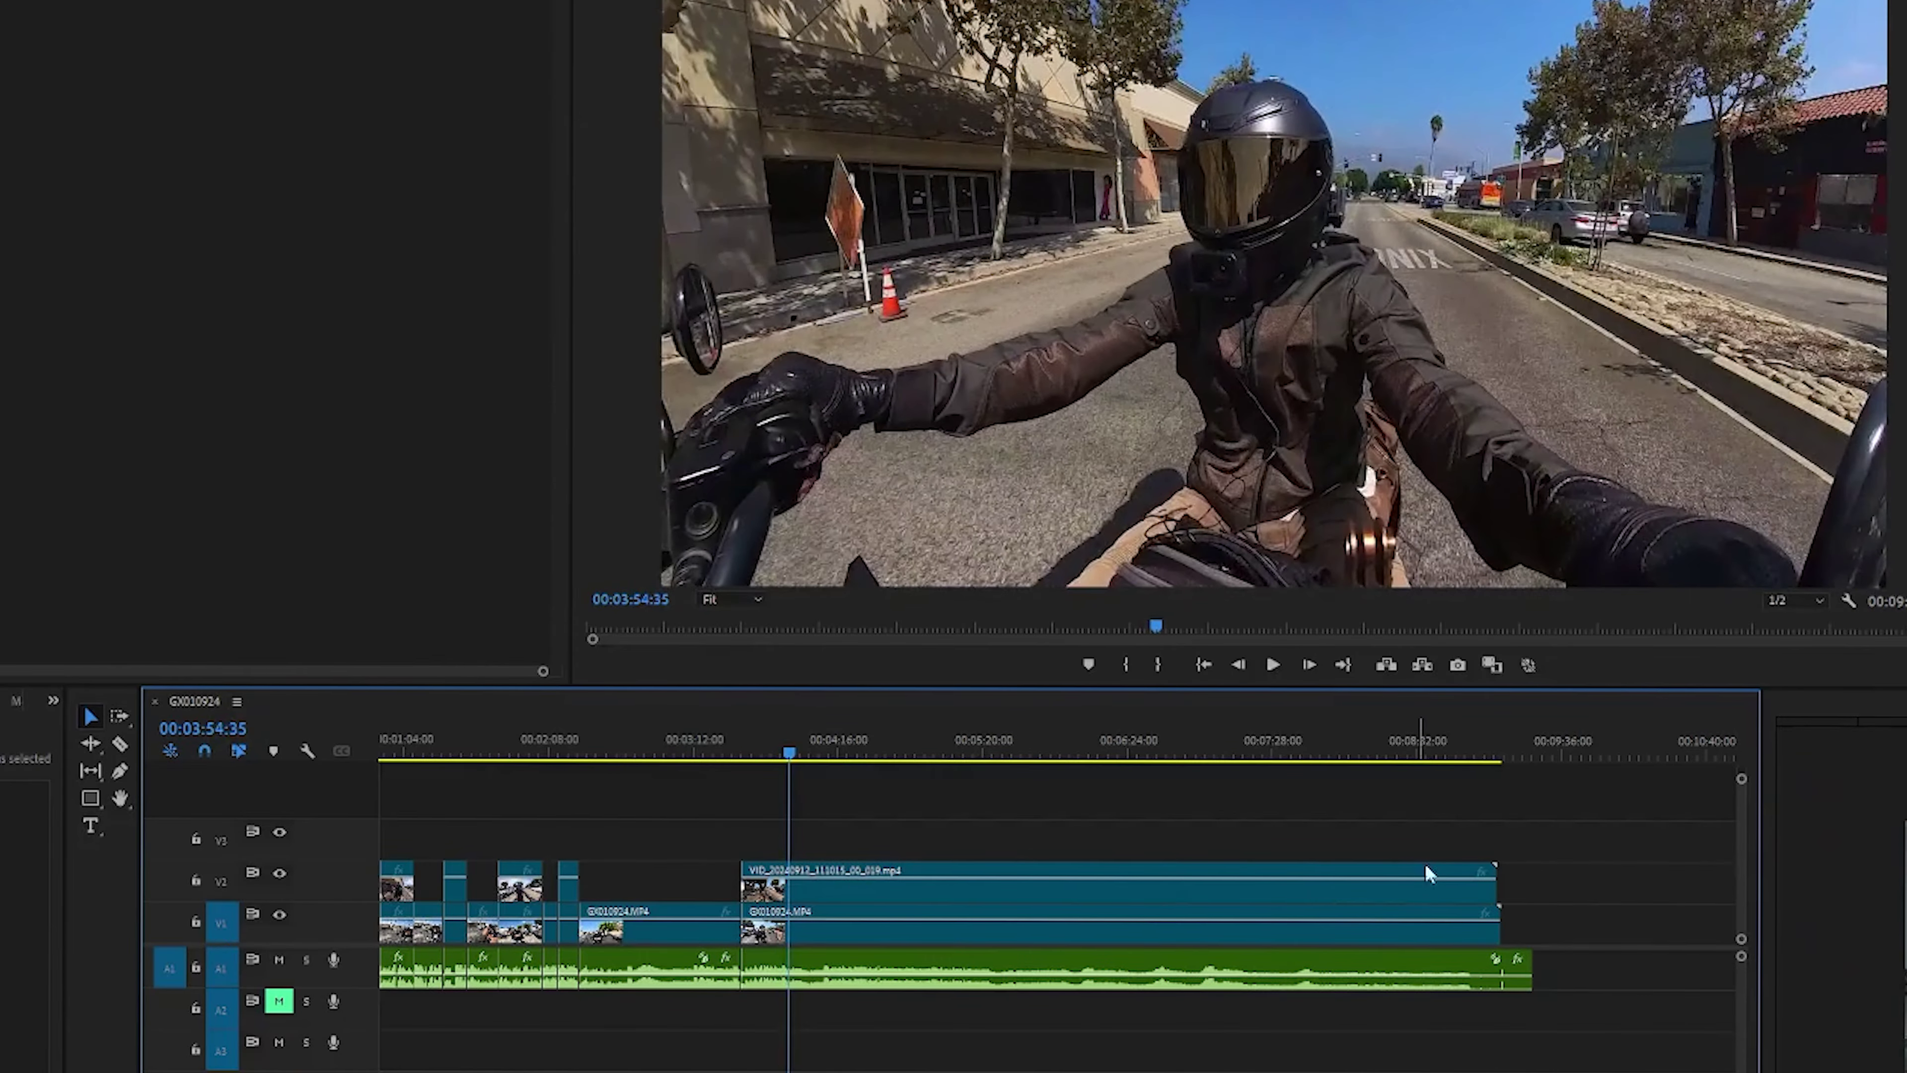
pyautogui.click(1486, 889)
pyautogui.press('e')
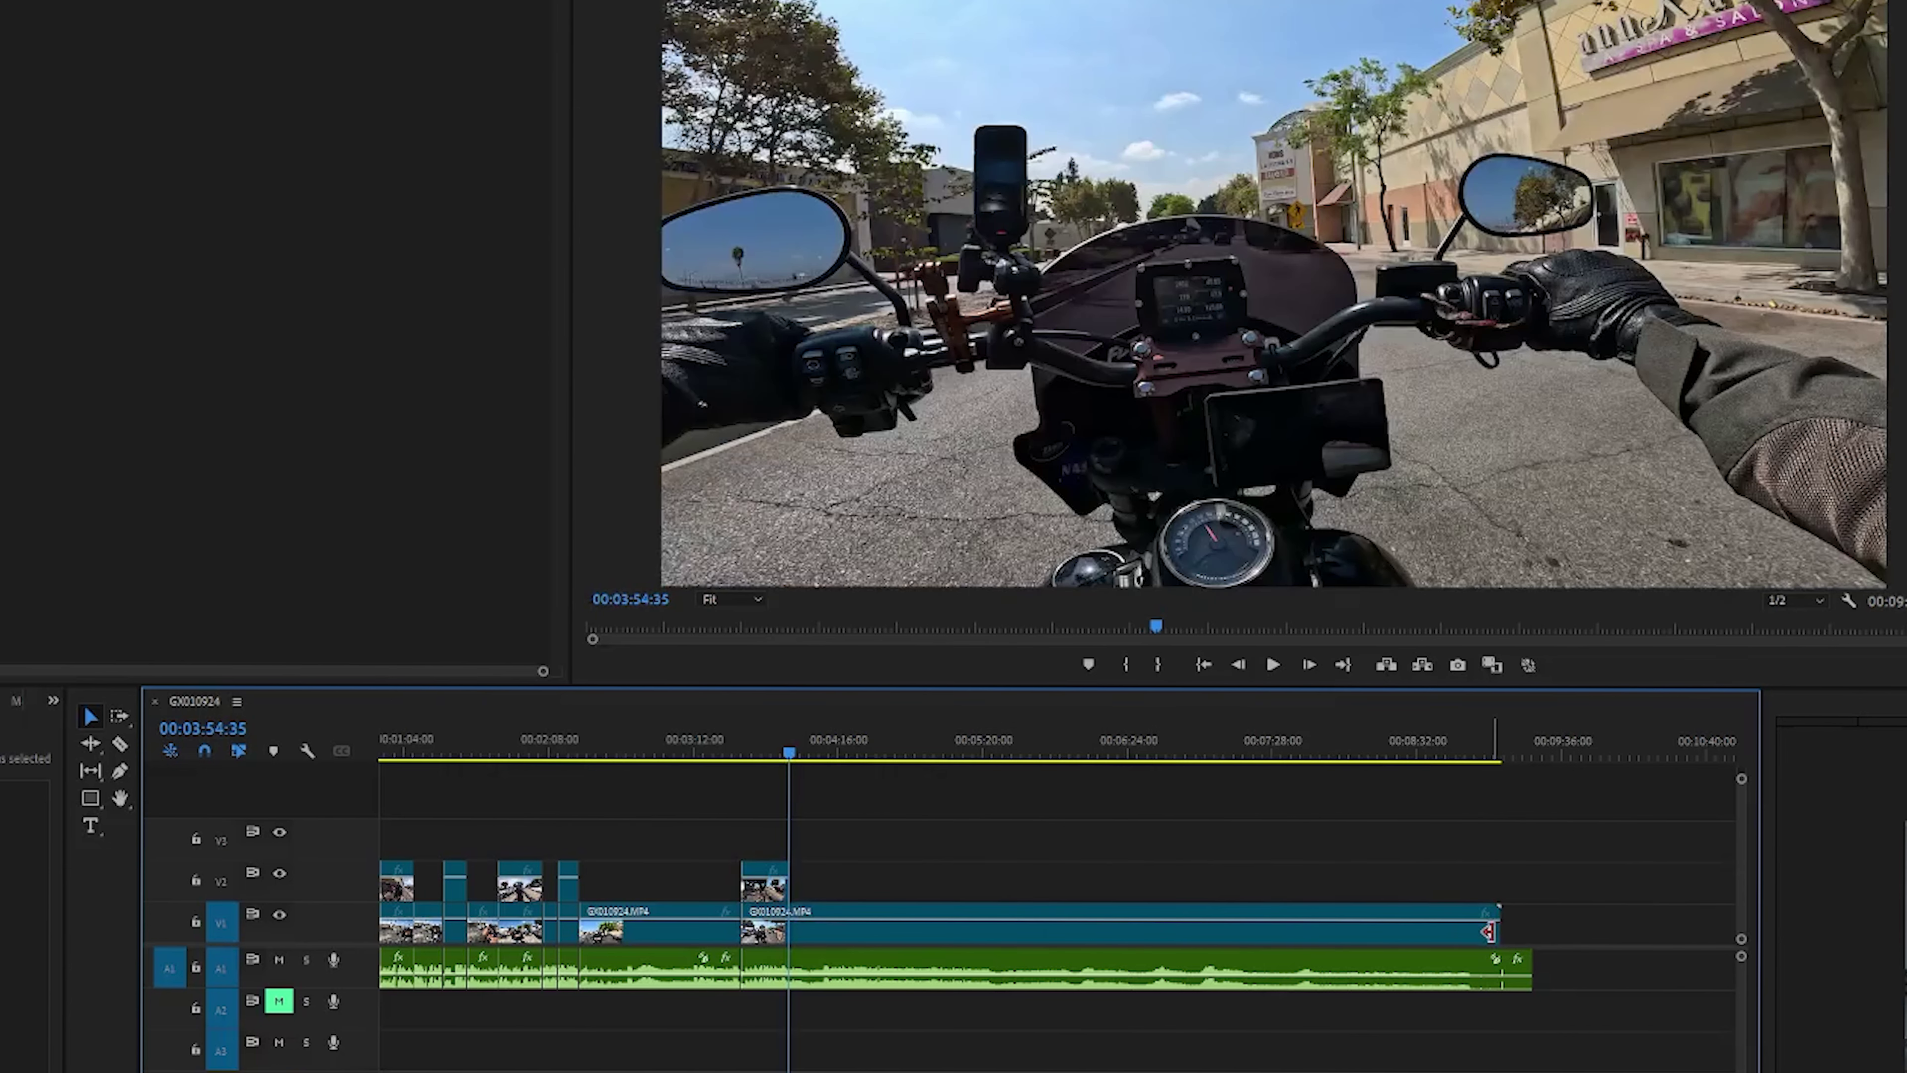
pyautogui.moveTo(1489, 932); pyautogui.dragTo(787, 948)
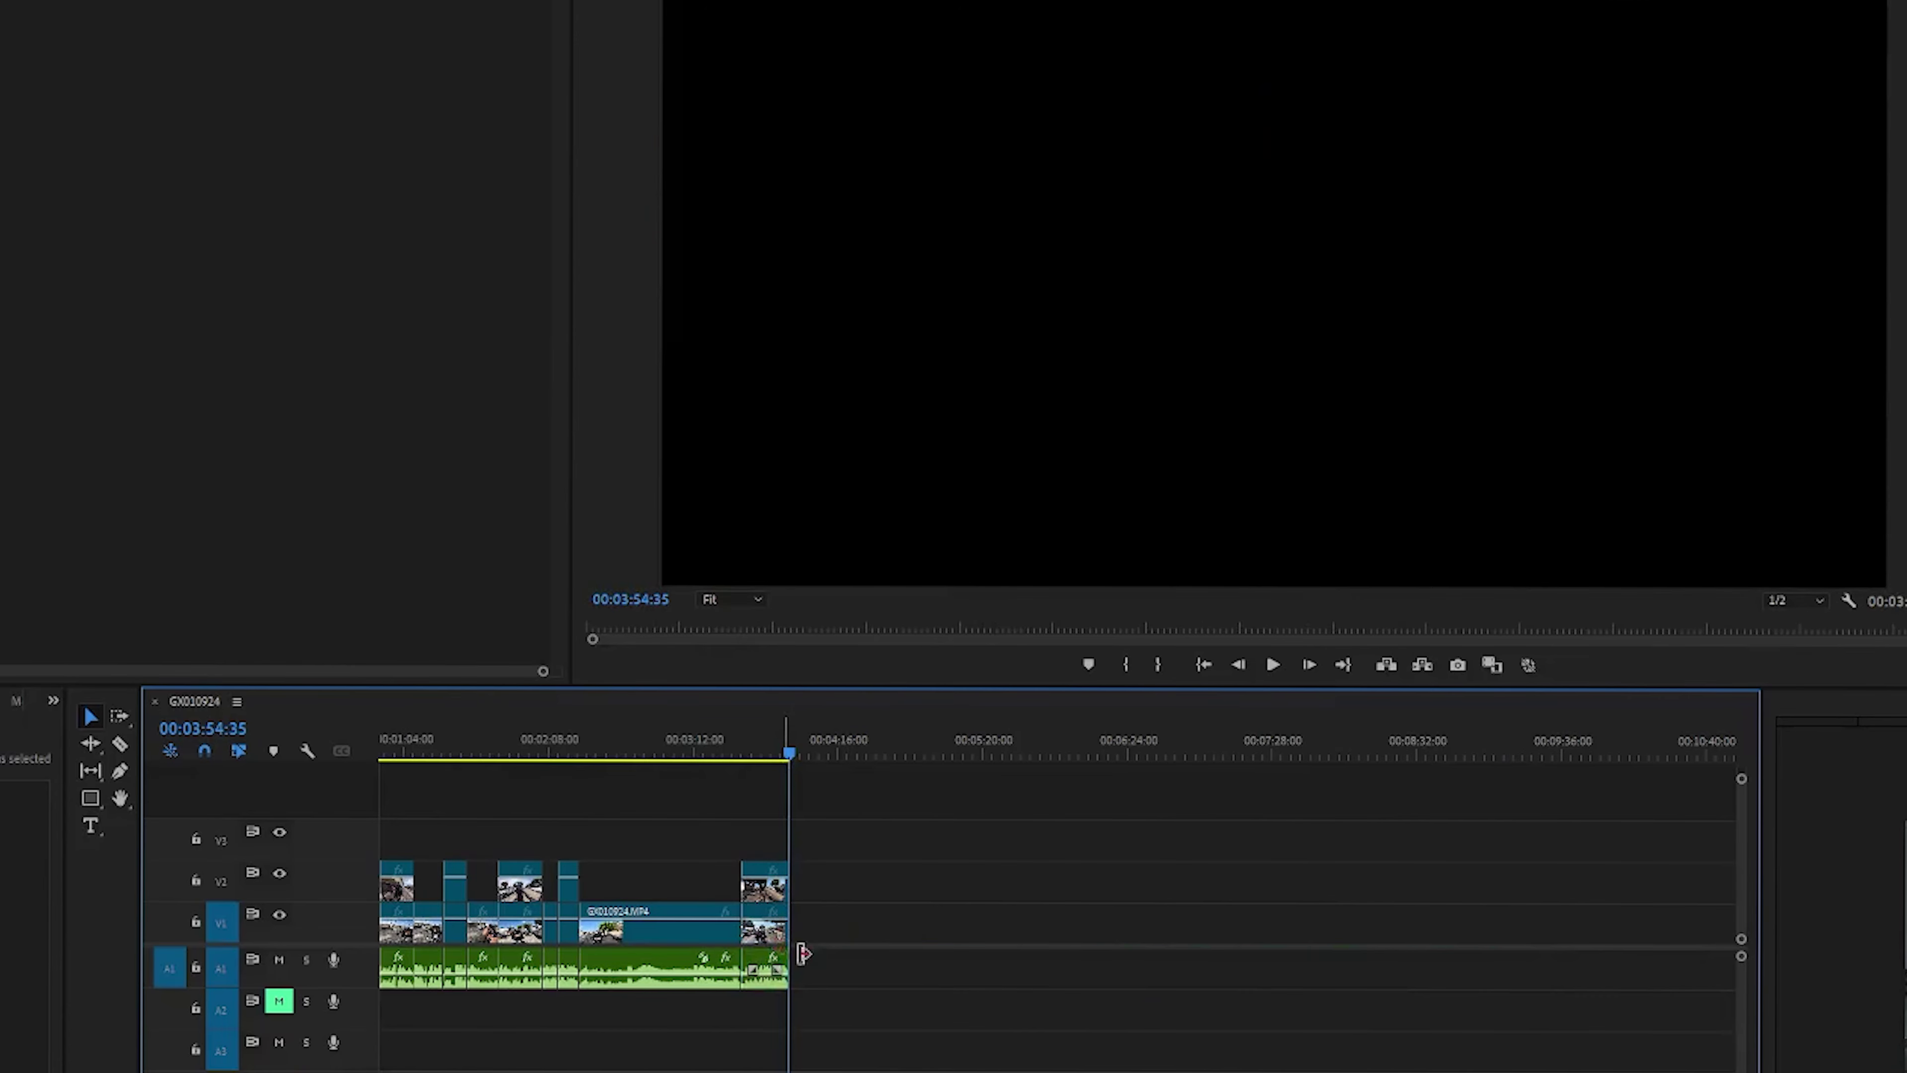
# Examine the finished edit along the timeline, from the last Insta360 segment back to the opening clip and out to the whole sequence.
pyautogui.click(750, 749)
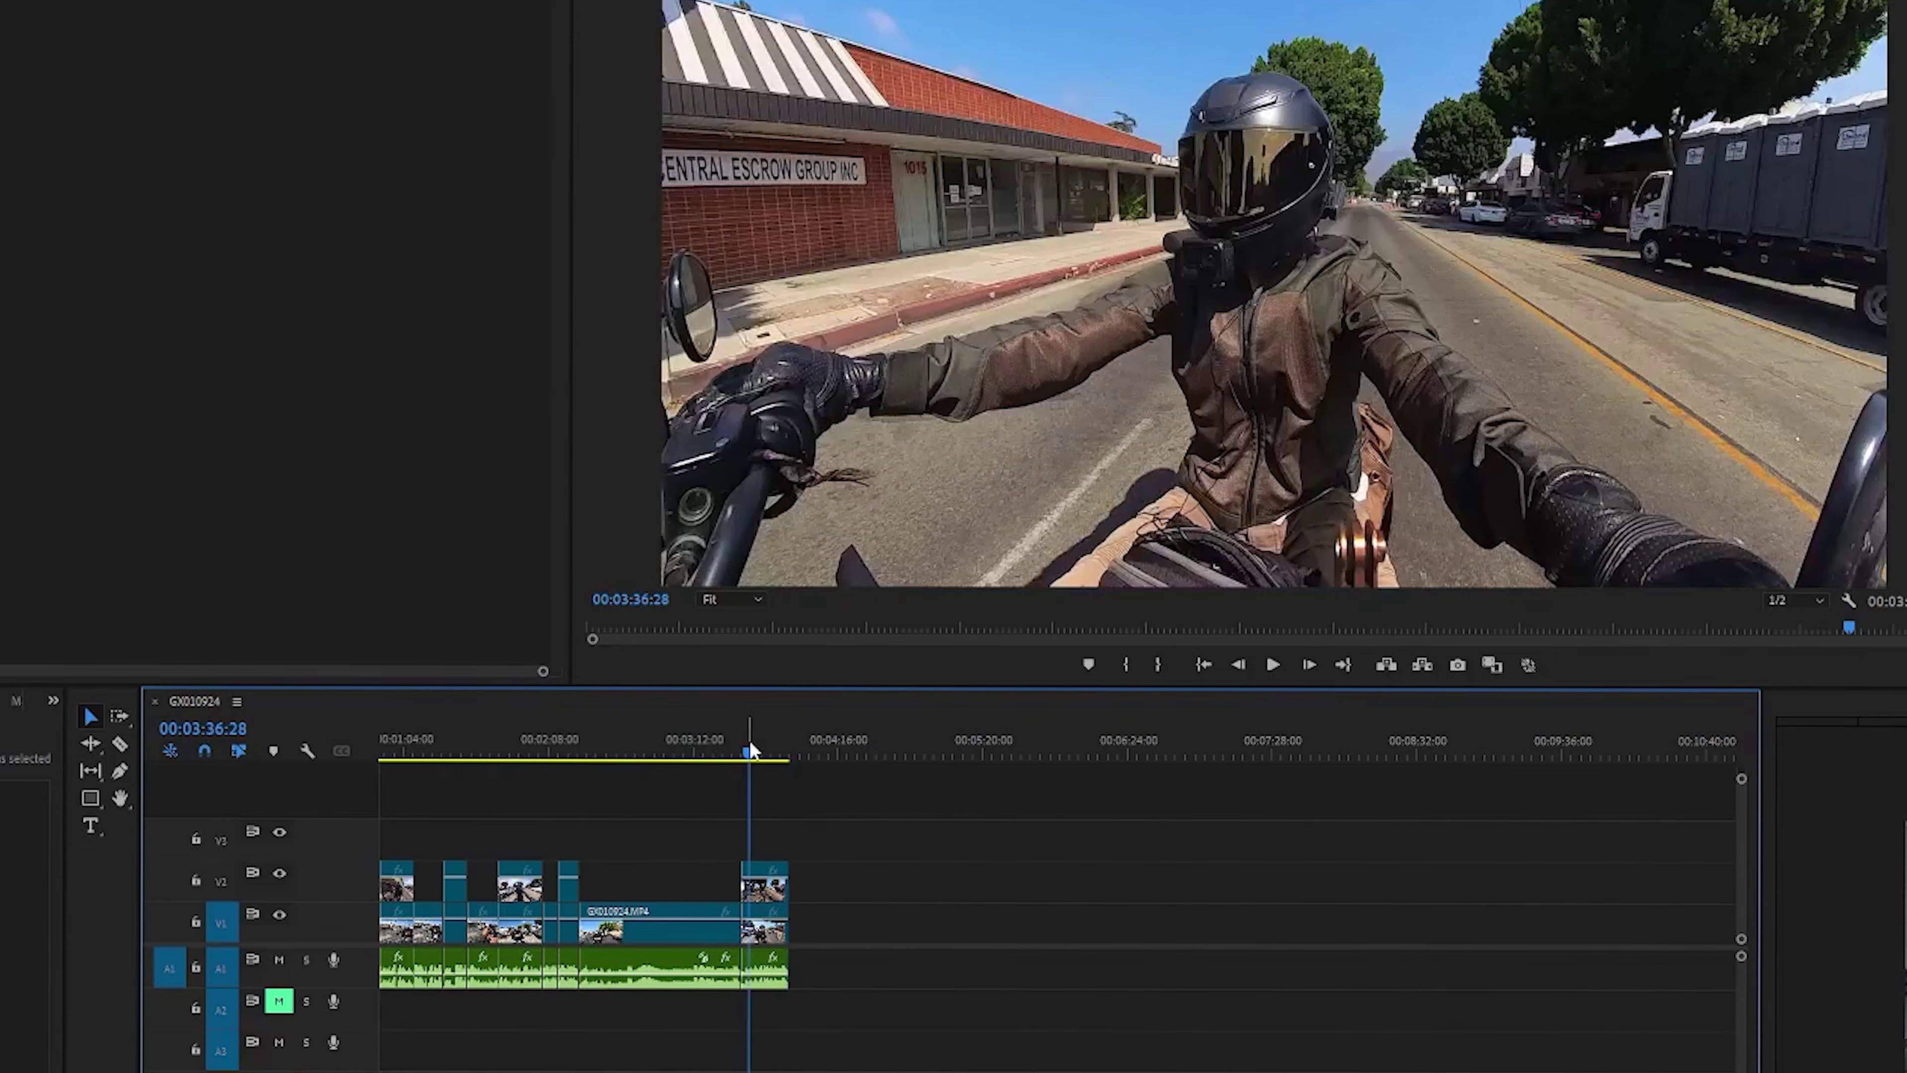
pyautogui.press('=')
pyautogui.press('=')
pyautogui.scroll(10, 773, 777)
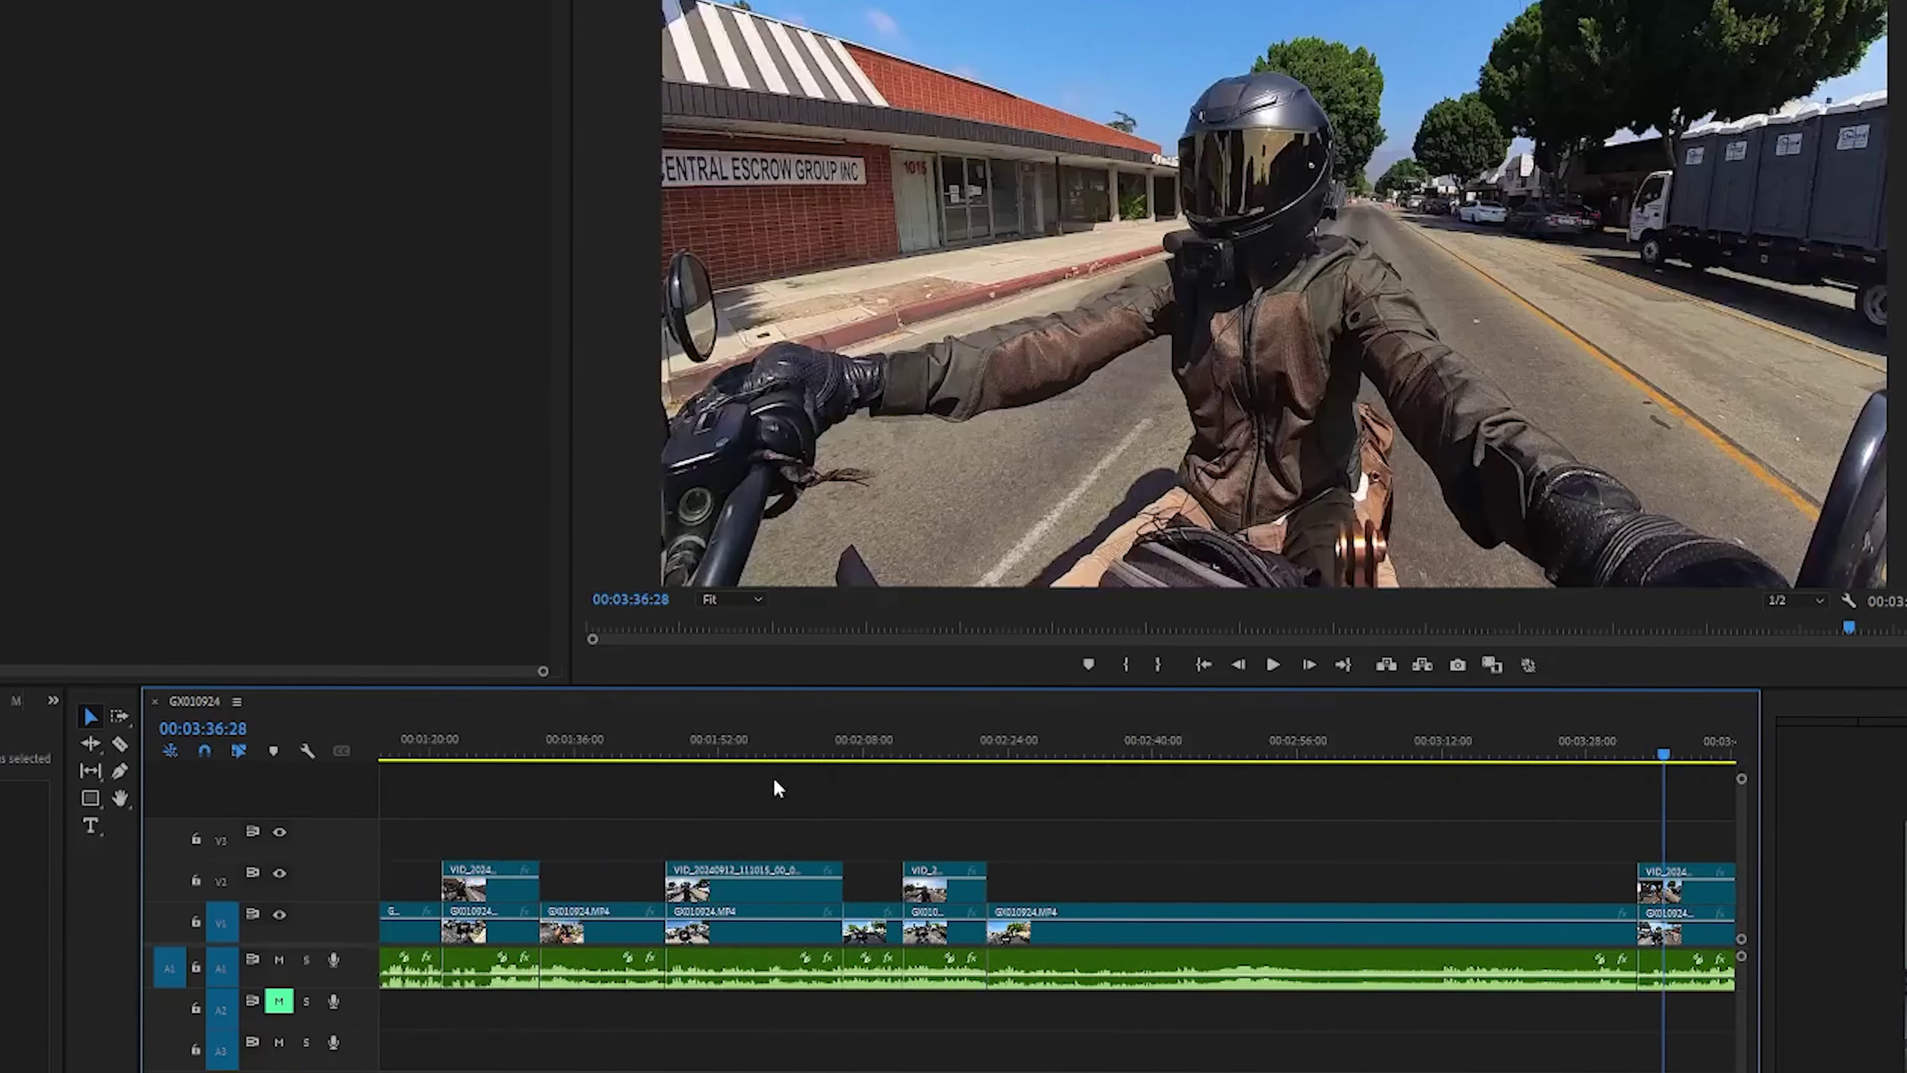
pyautogui.press('=')
pyautogui.press('=')
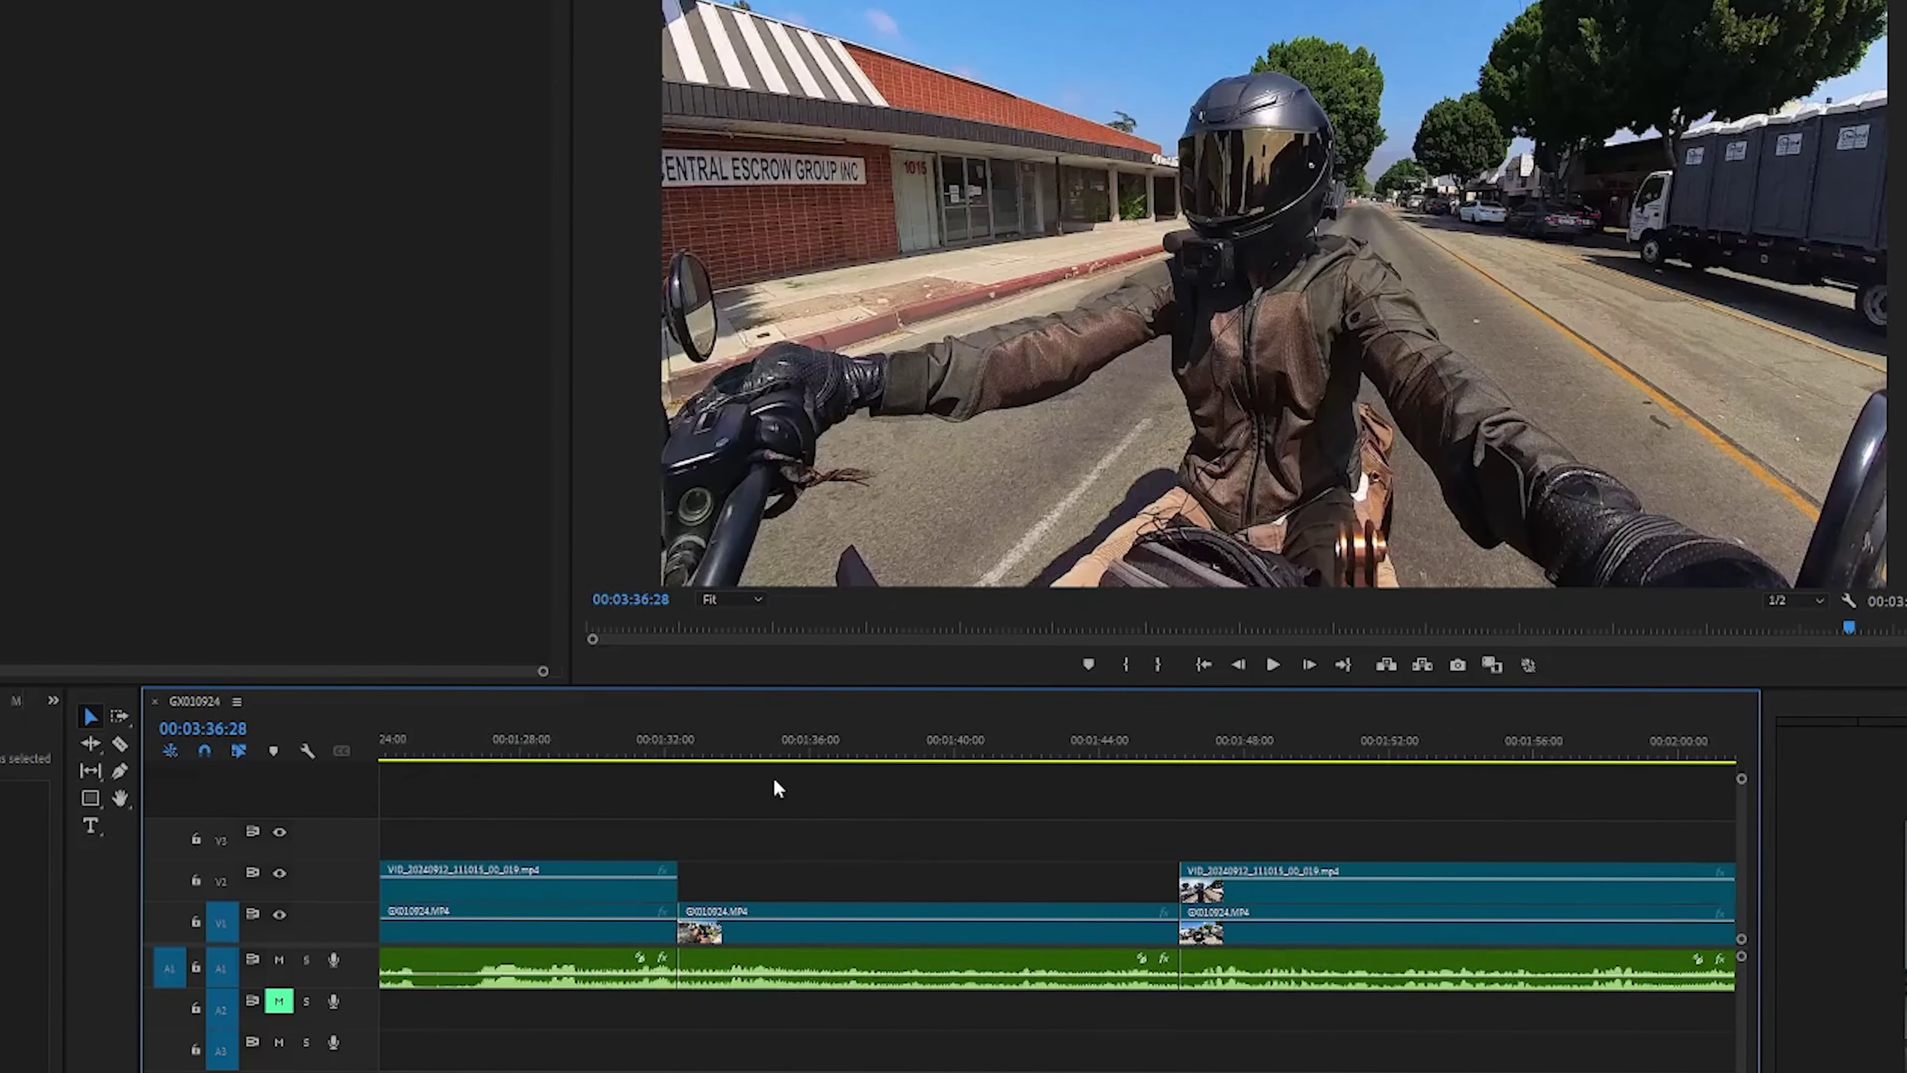
pyautogui.press('=')
pyautogui.press('=')
pyautogui.press('=')
pyautogui.scroll(5, 563, 904)
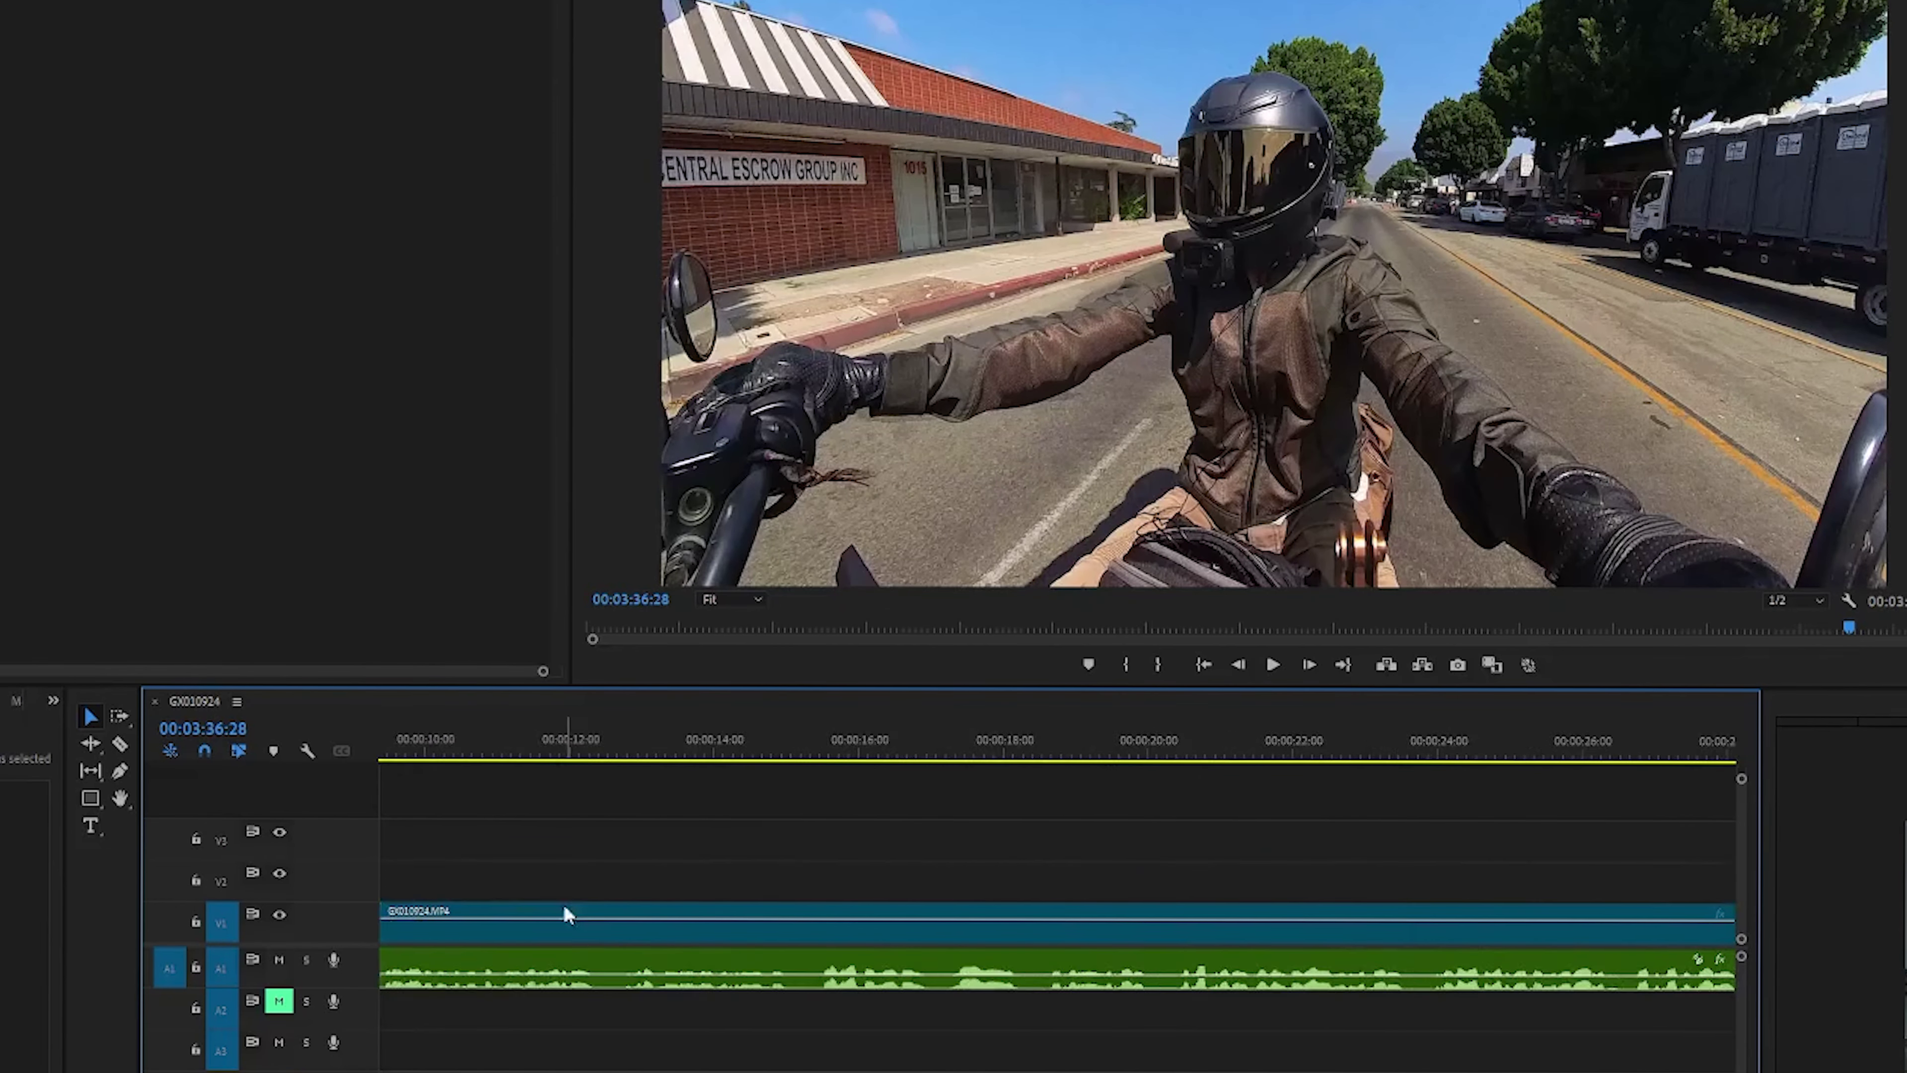
pyautogui.press('-')
pyautogui.press('-')
pyautogui.press('-')
pyautogui.press('-')
pyautogui.press('-')
pyautogui.press('-')
pyautogui.press('-')
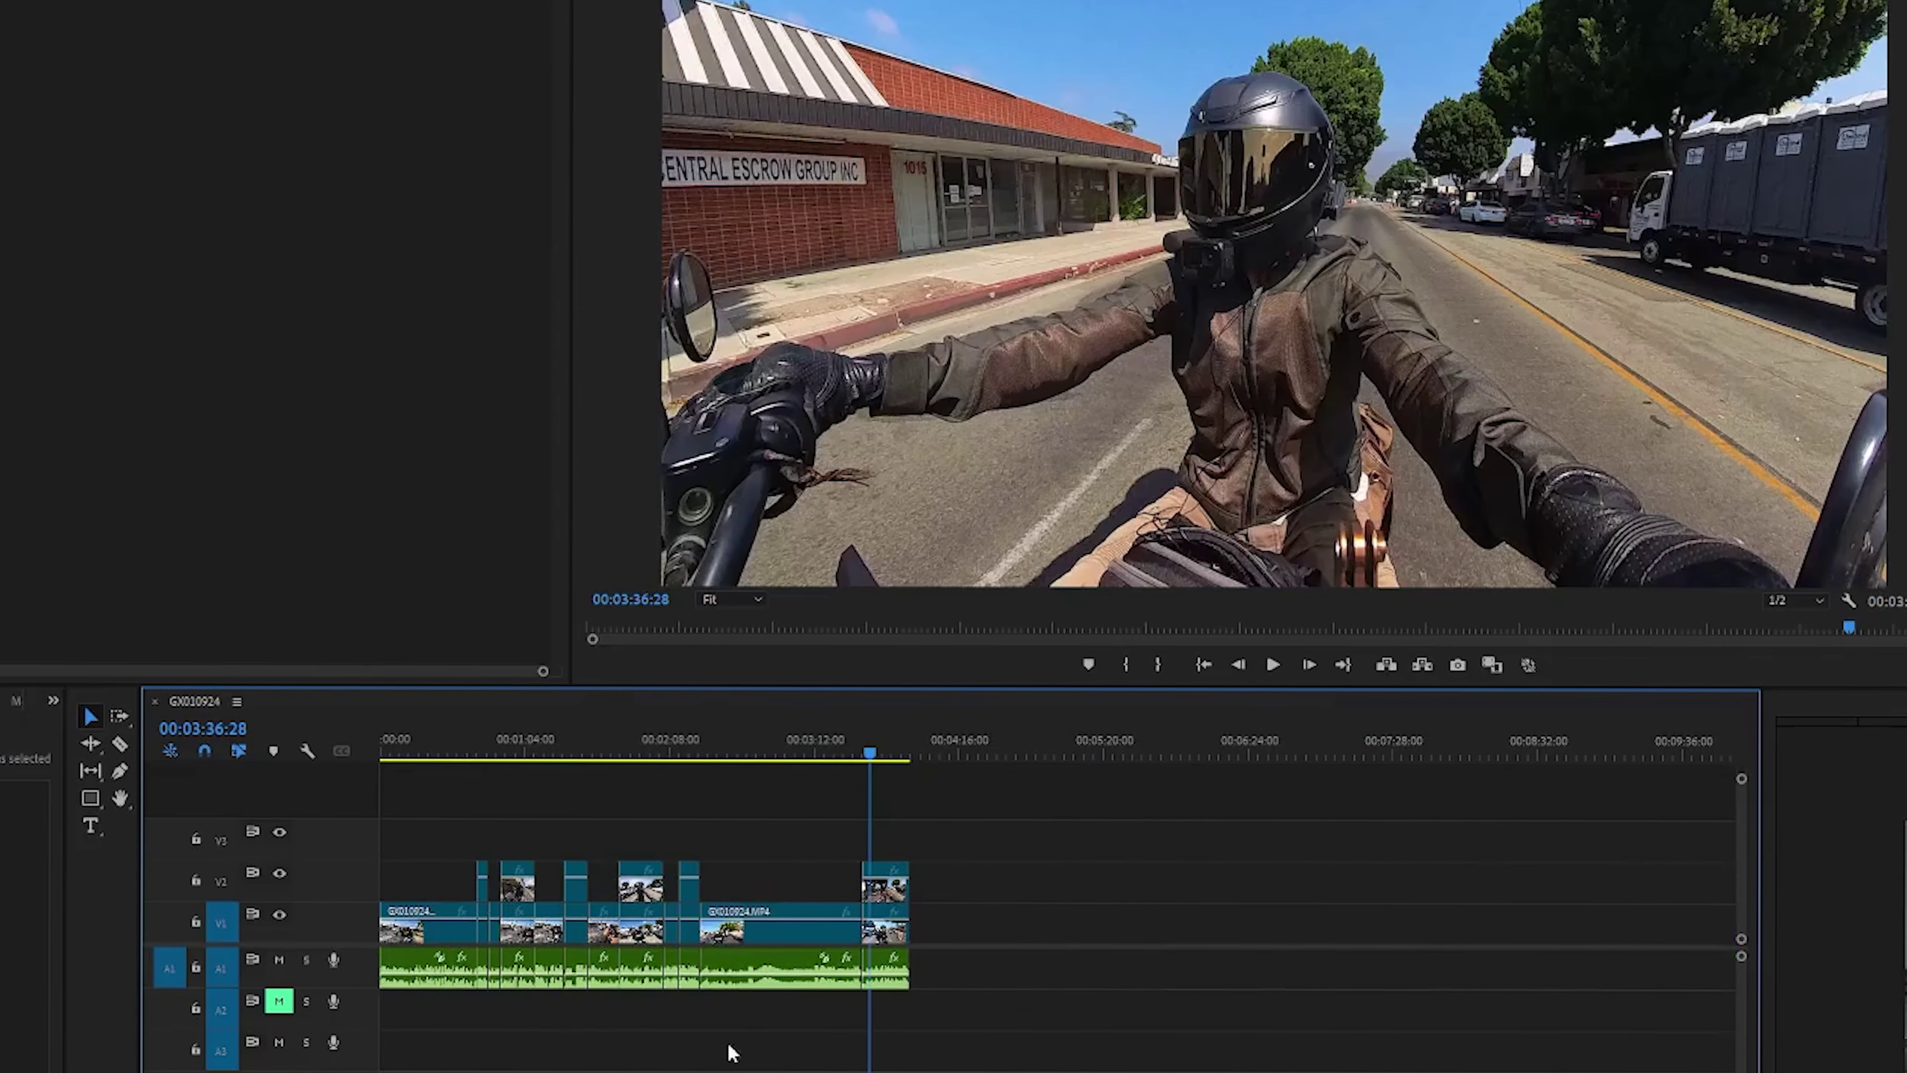
# Apply the Dip to Black video transition to the start of the first GoPro clip at 00:00:00:00.
pyautogui.moveTo(422, 751); pyautogui.dragTo(453, 754)
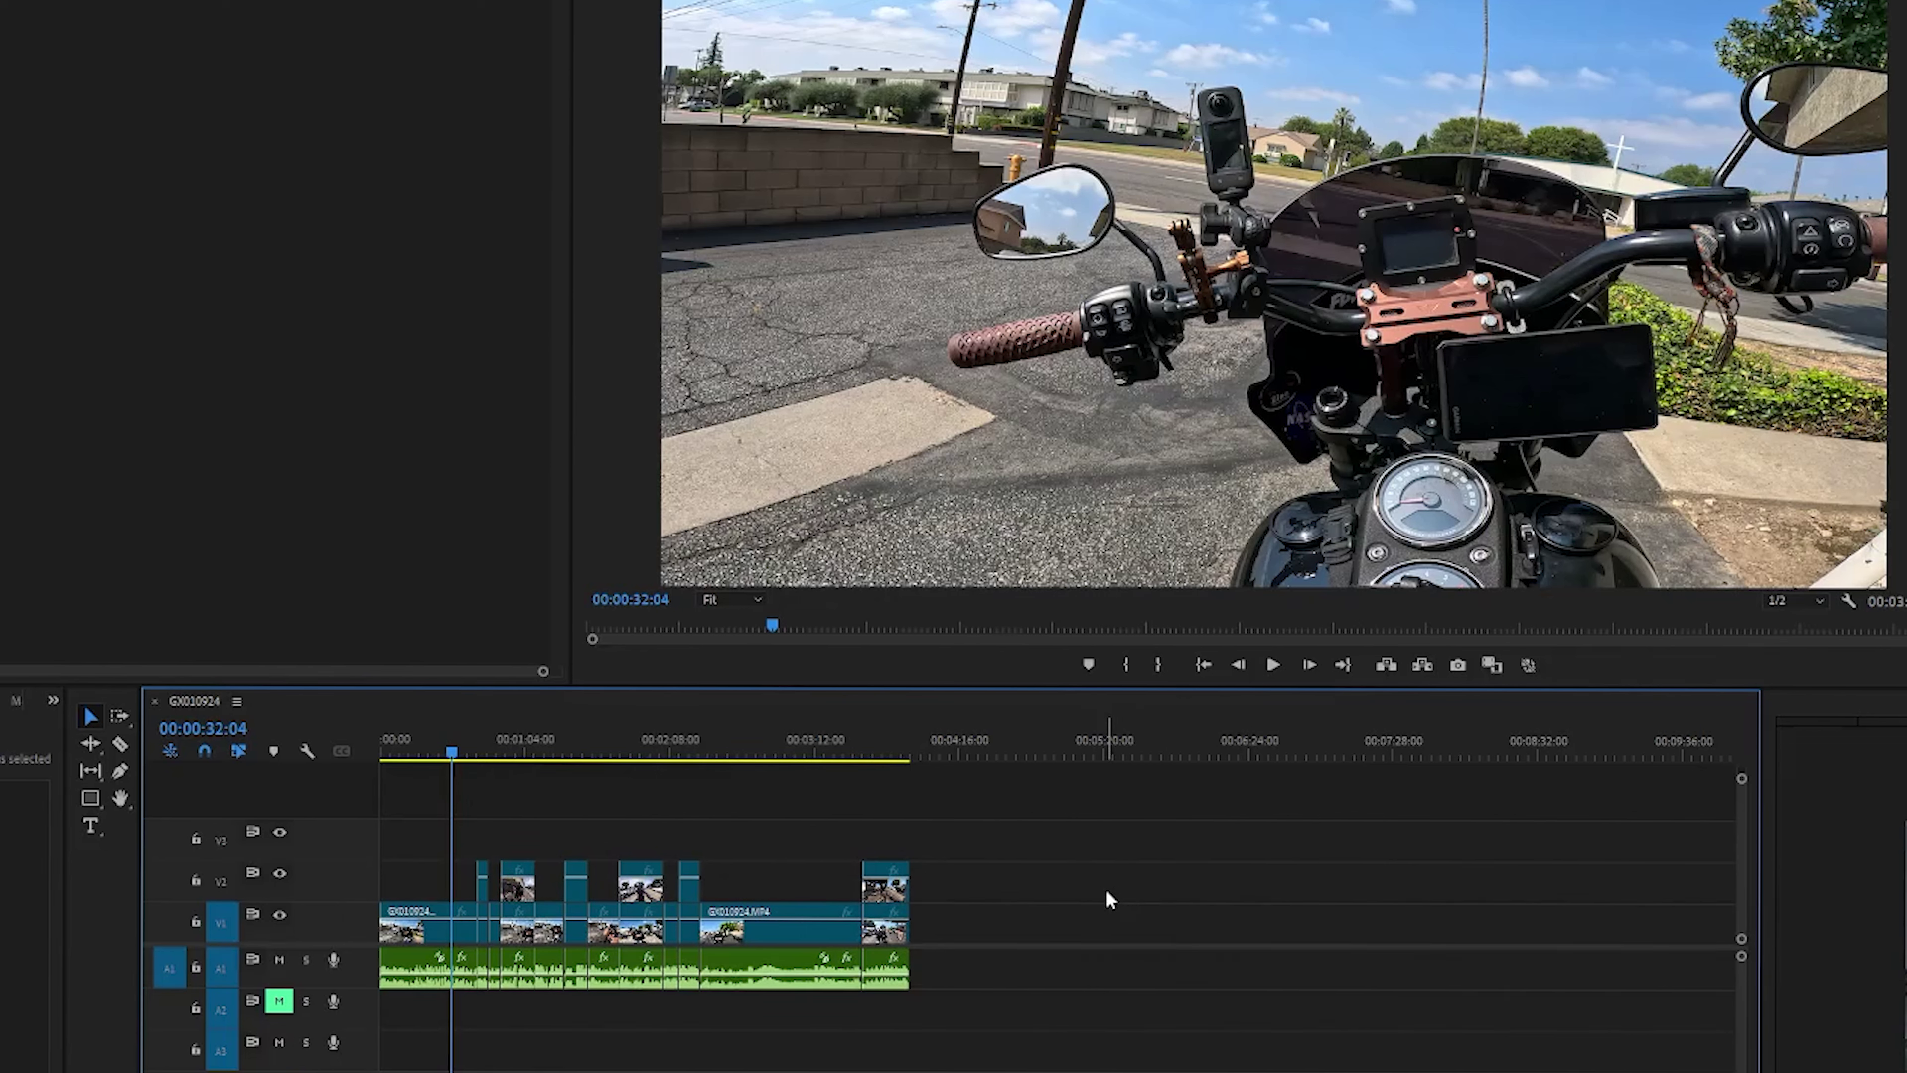
pyautogui.press('=')
pyautogui.press('=')
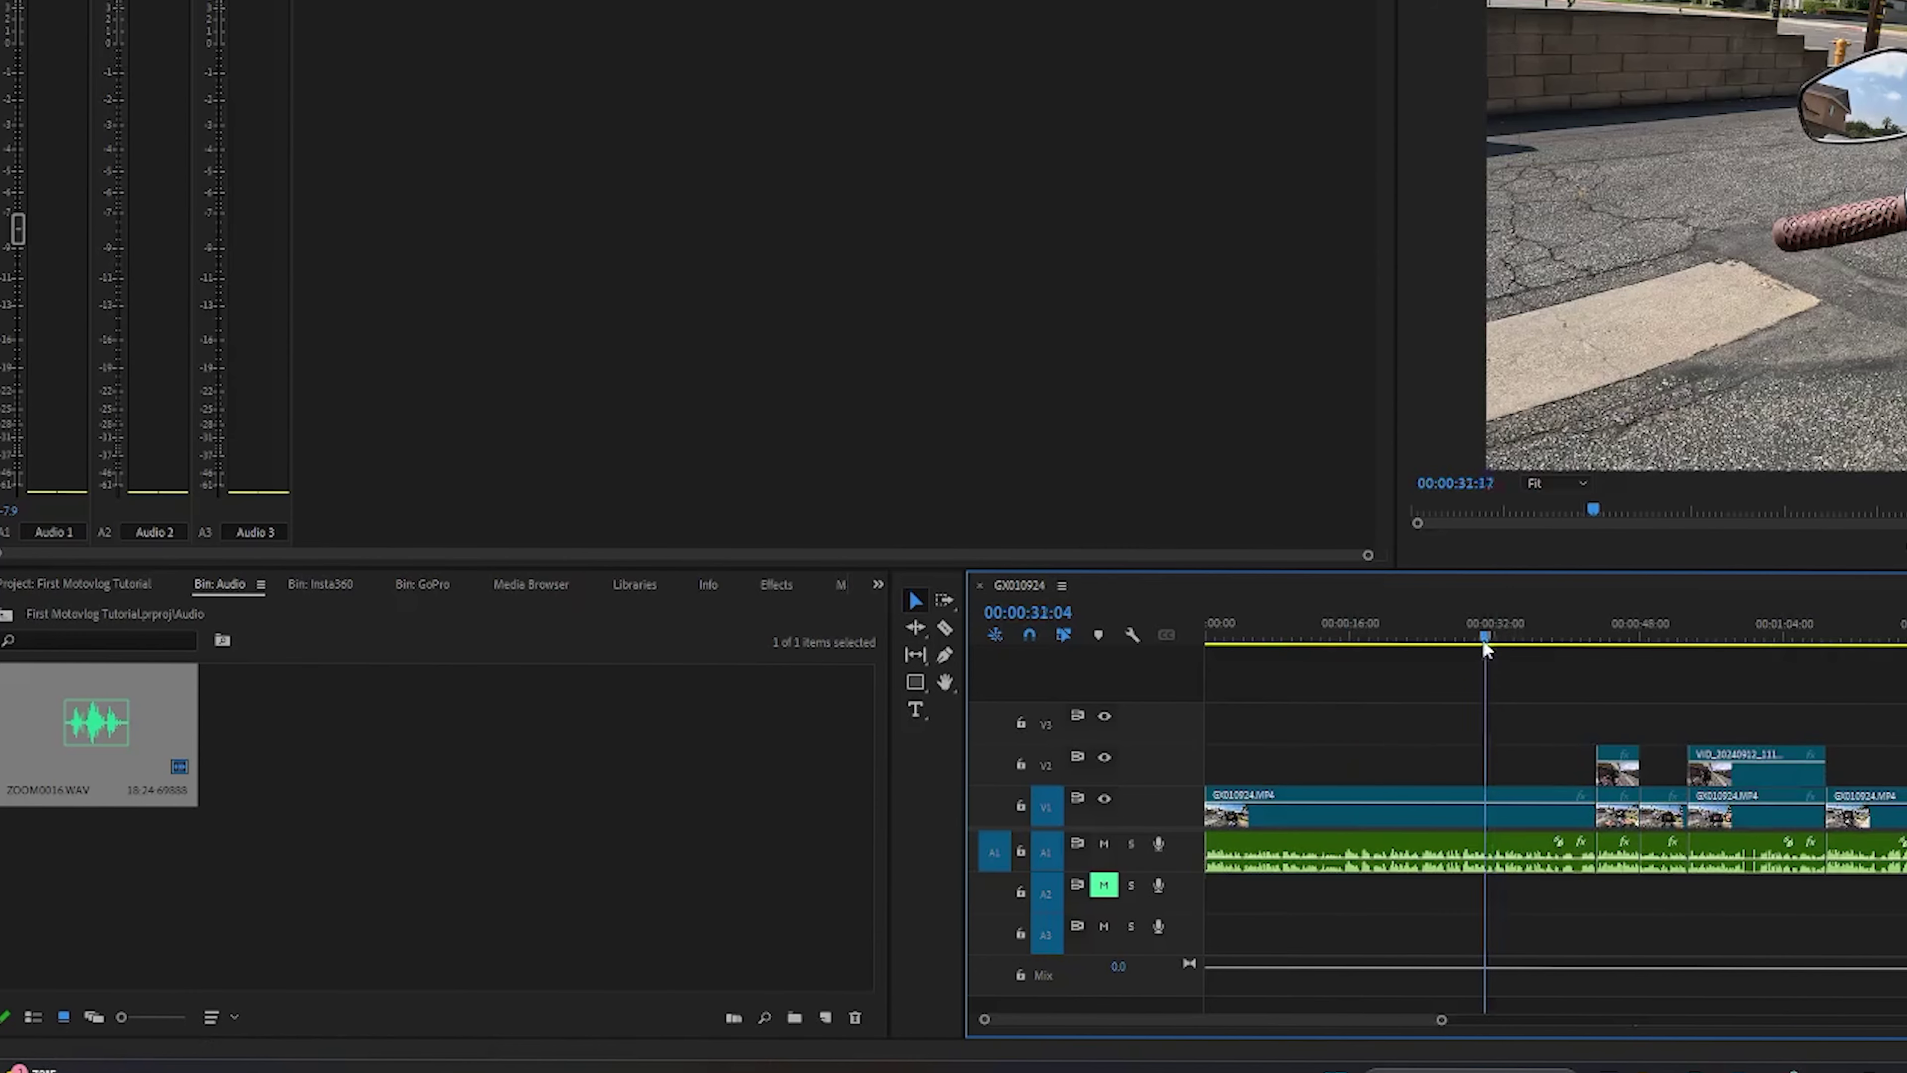
pyautogui.moveTo(669, 752); pyautogui.dragTo(387, 772)
pyautogui.moveTo(1214, 659); pyautogui.dragTo(1180, 663)
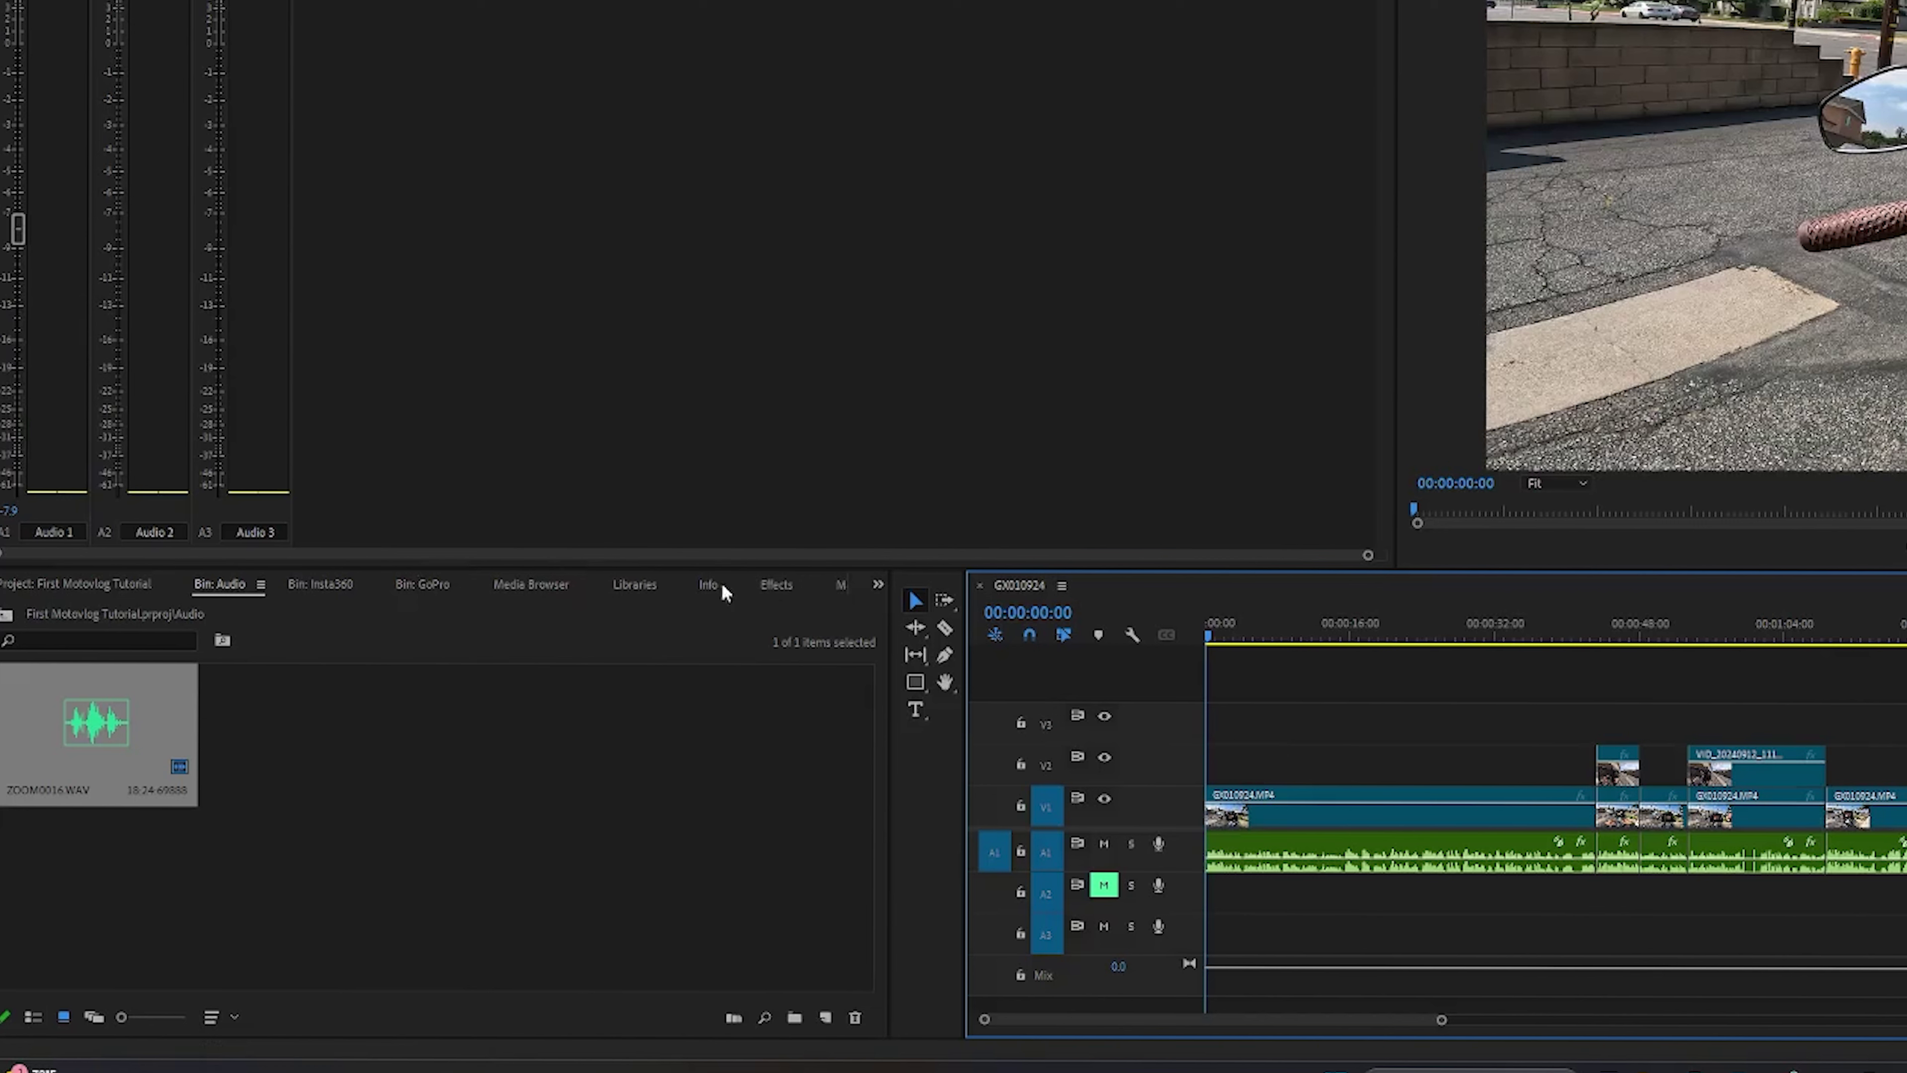
pyautogui.click(773, 585)
pyautogui.click(2, 739)
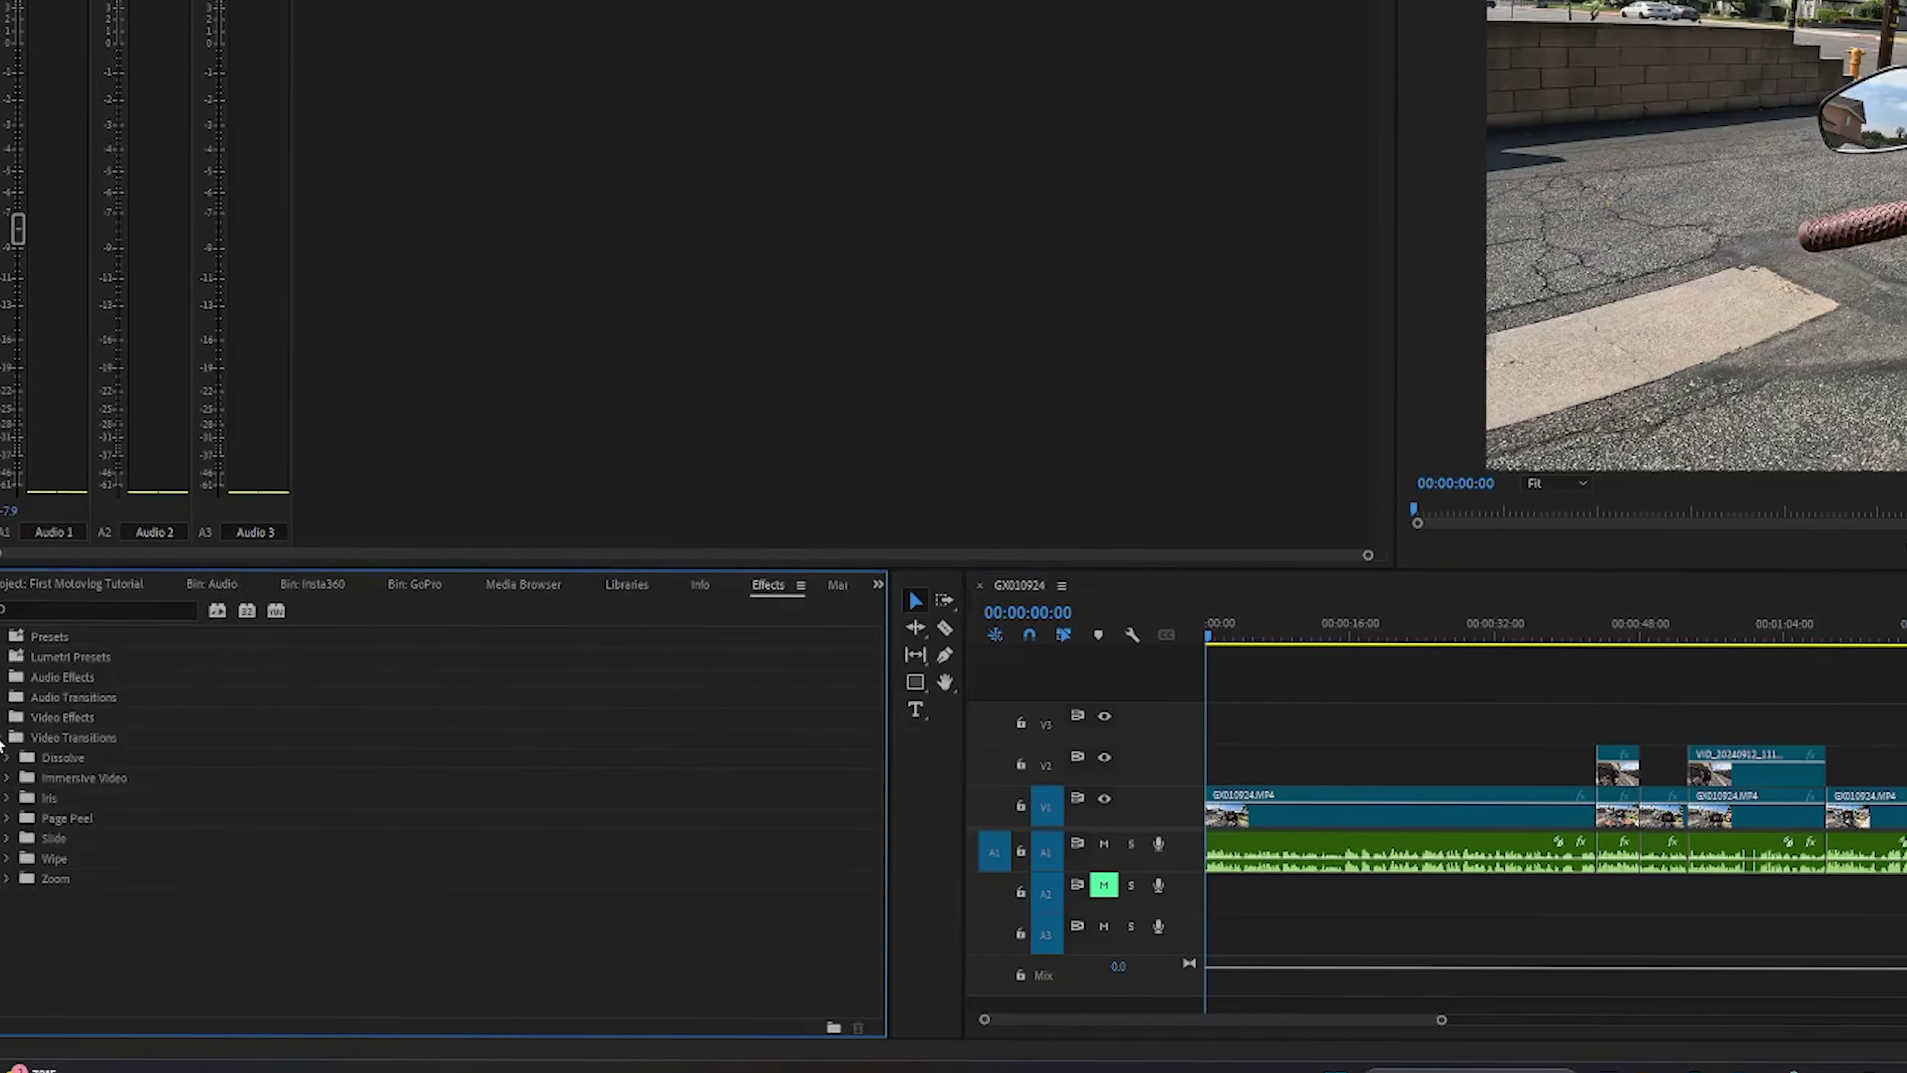
pyautogui.click(7, 759)
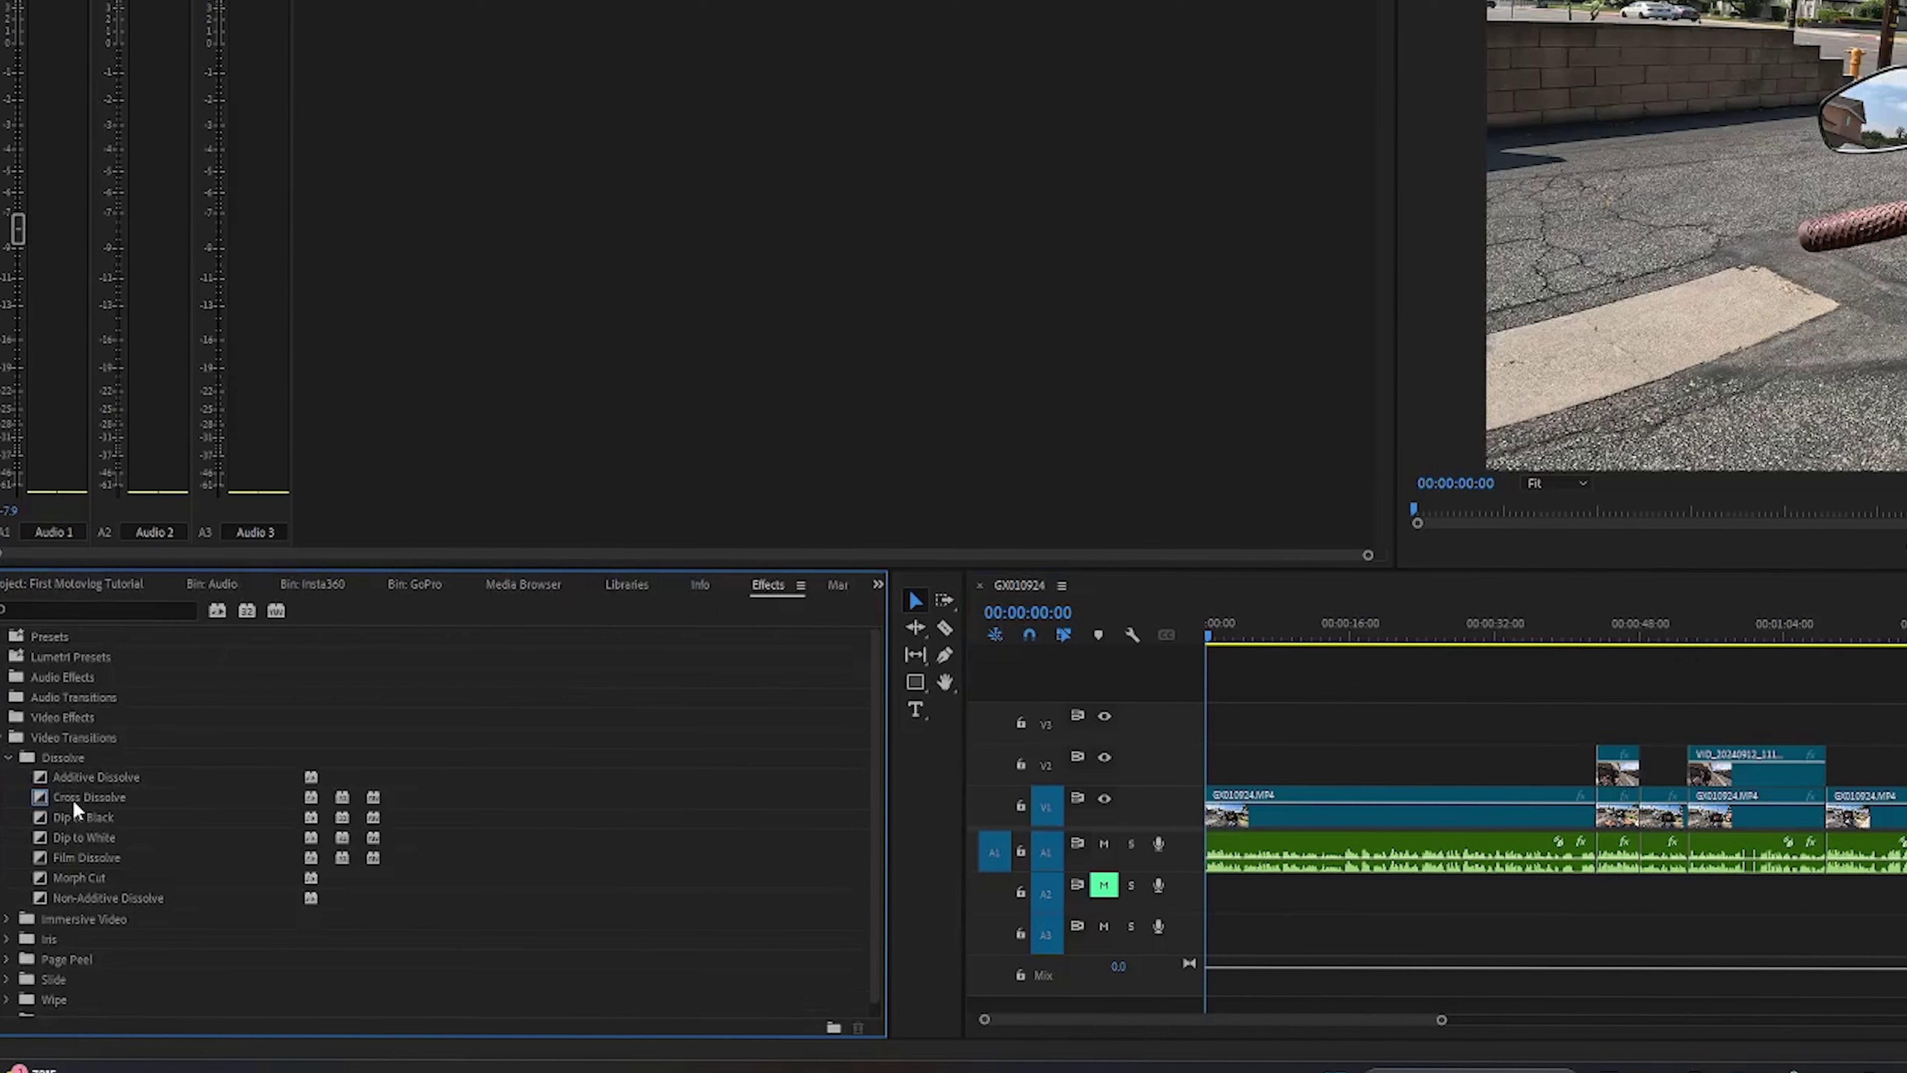
pyautogui.click(91, 819)
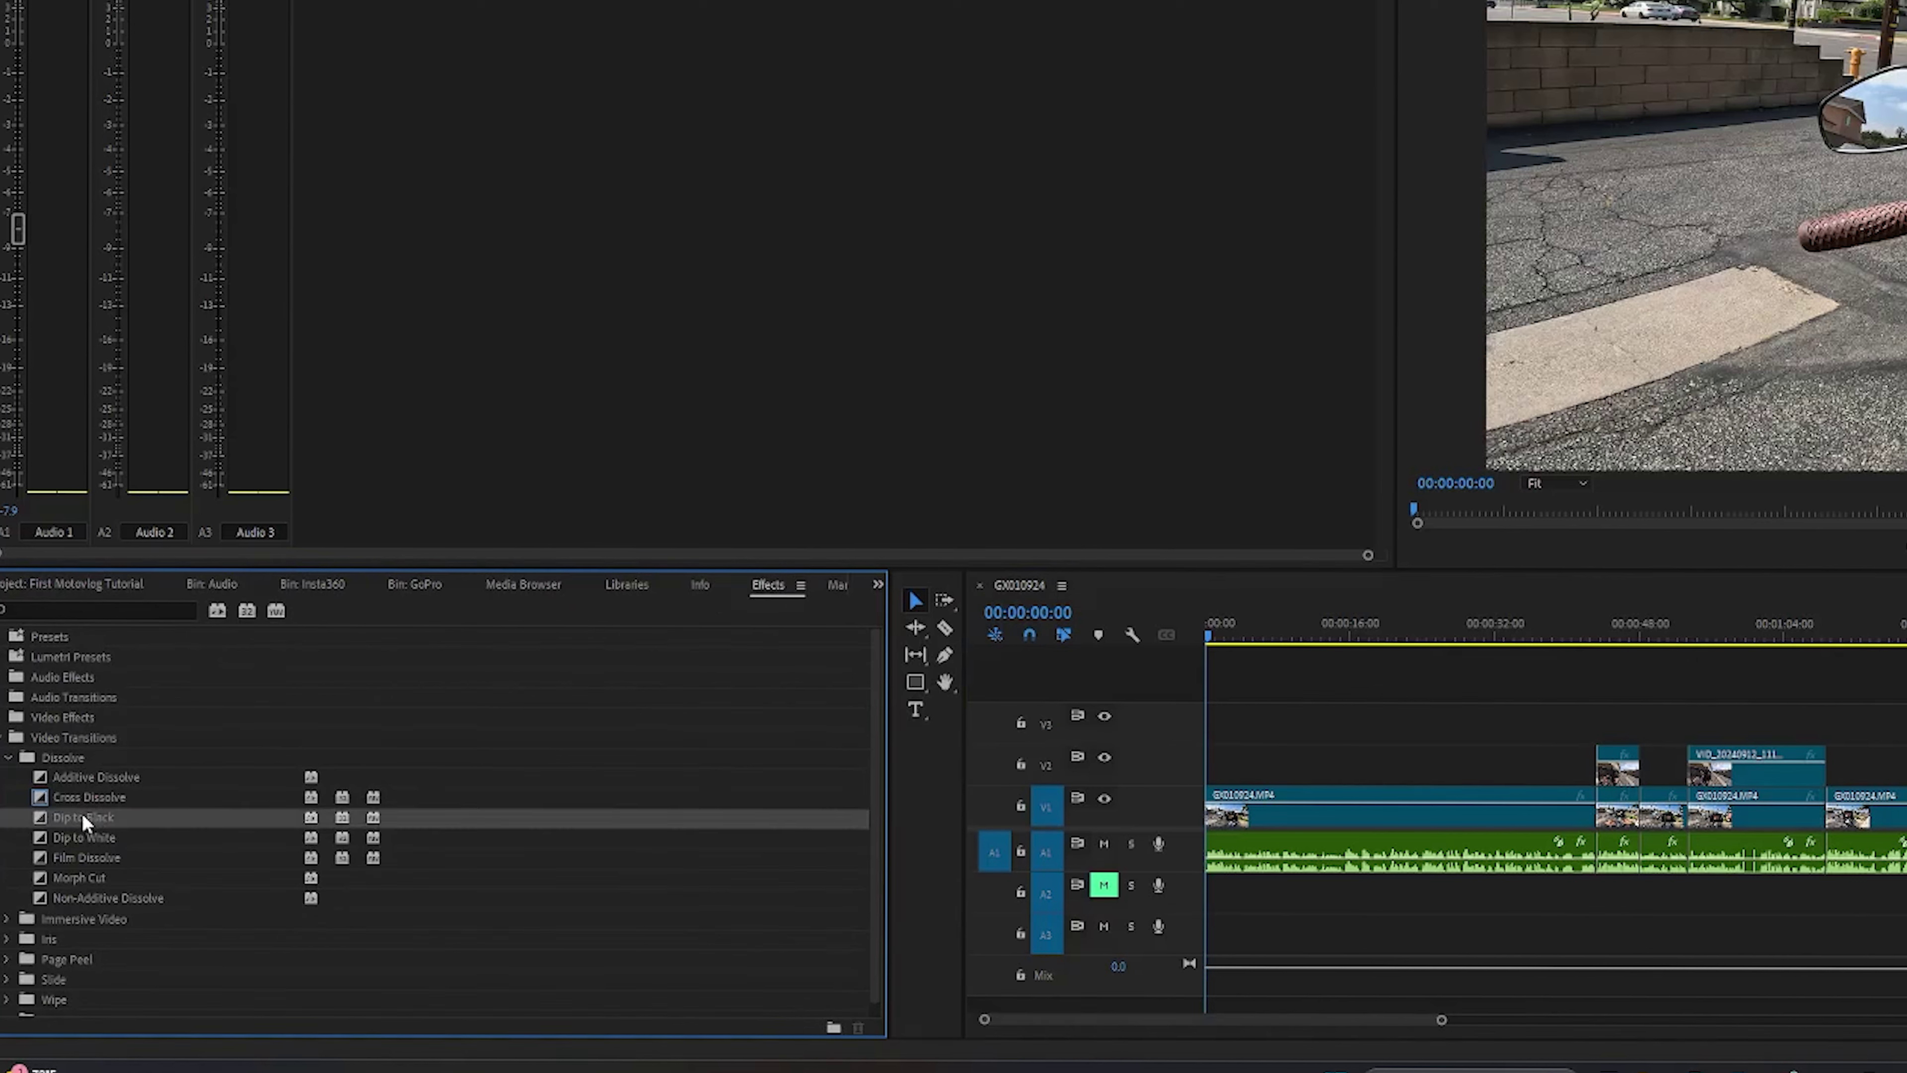
pyautogui.moveTo(83, 819); pyautogui.dragTo(1216, 819)
# Play the opening of the sequence from 00:00:00:00 to review the Dip to Black transition.
pyautogui.click(1229, 635)
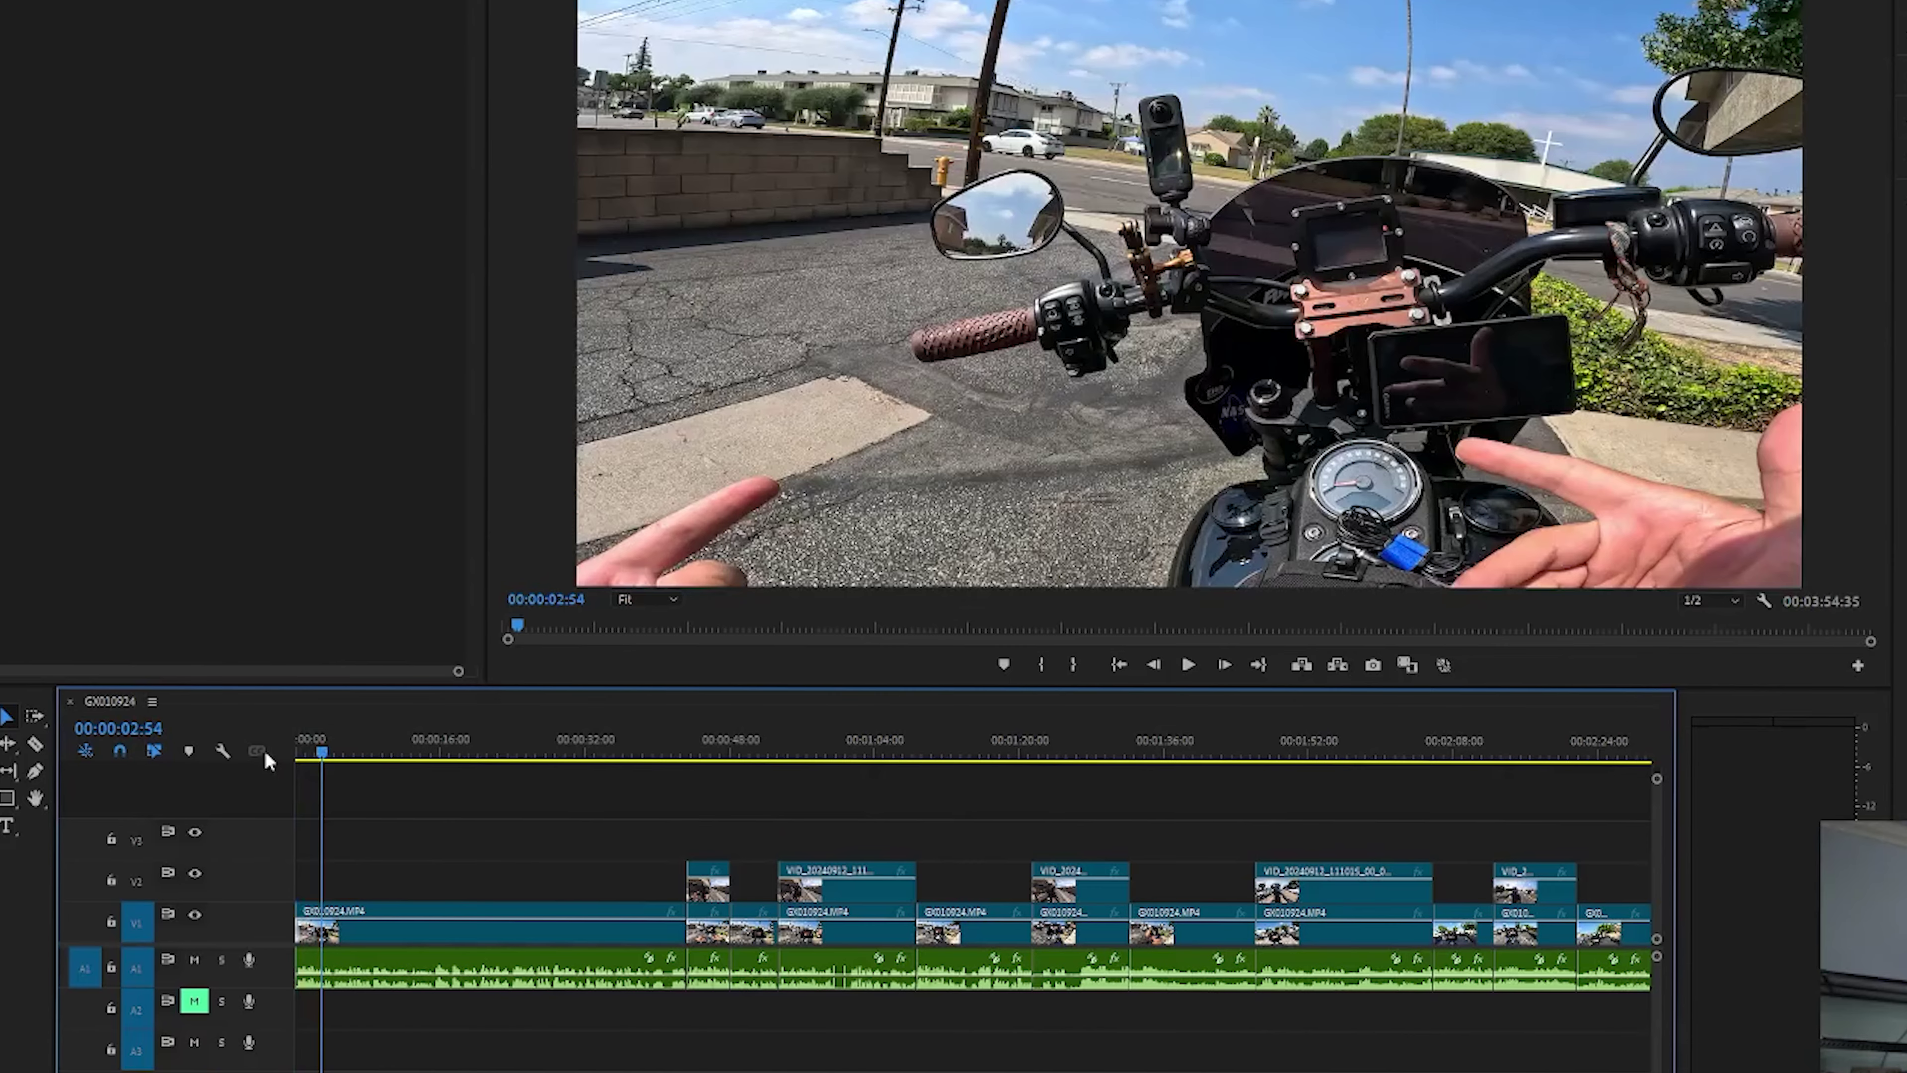
pyautogui.click(300, 753)
pyautogui.press('space')
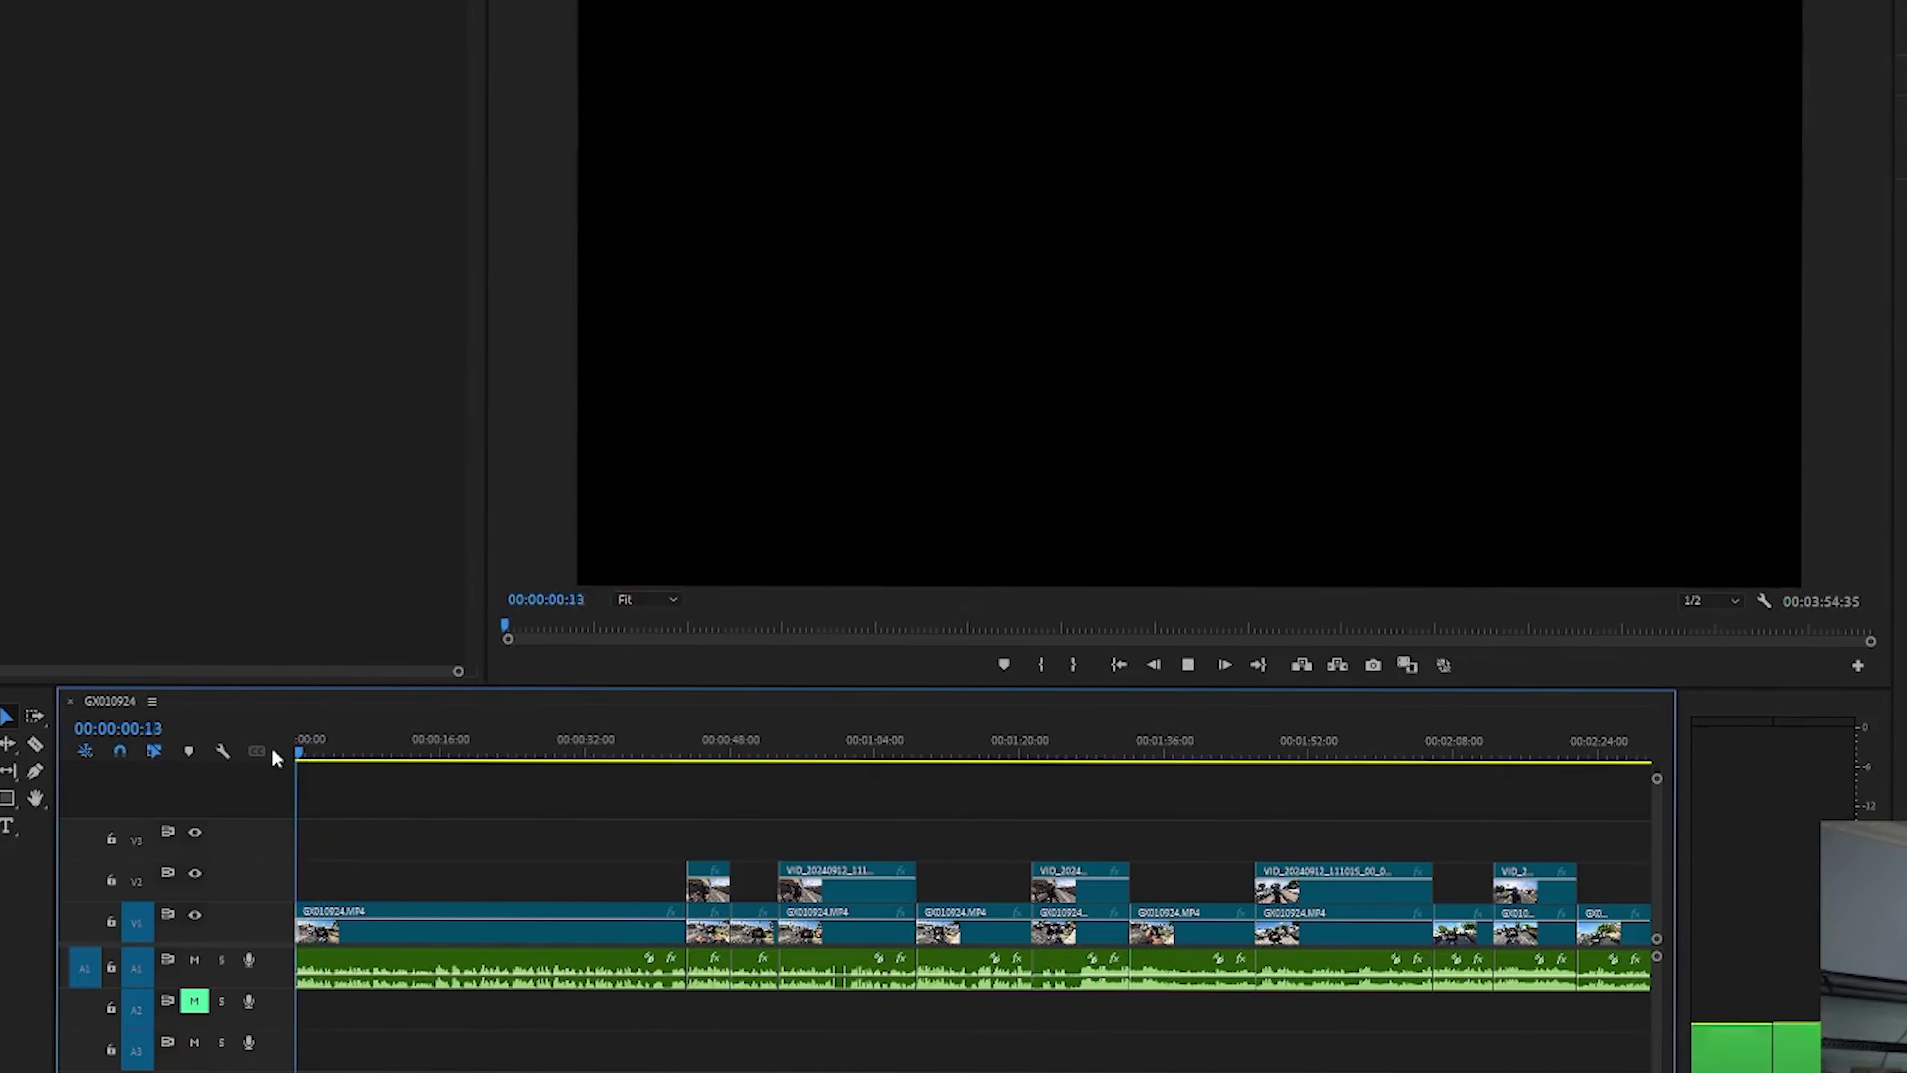
pyautogui.press('space')
pyautogui.moveTo(304, 756); pyautogui.dragTo(280, 757)
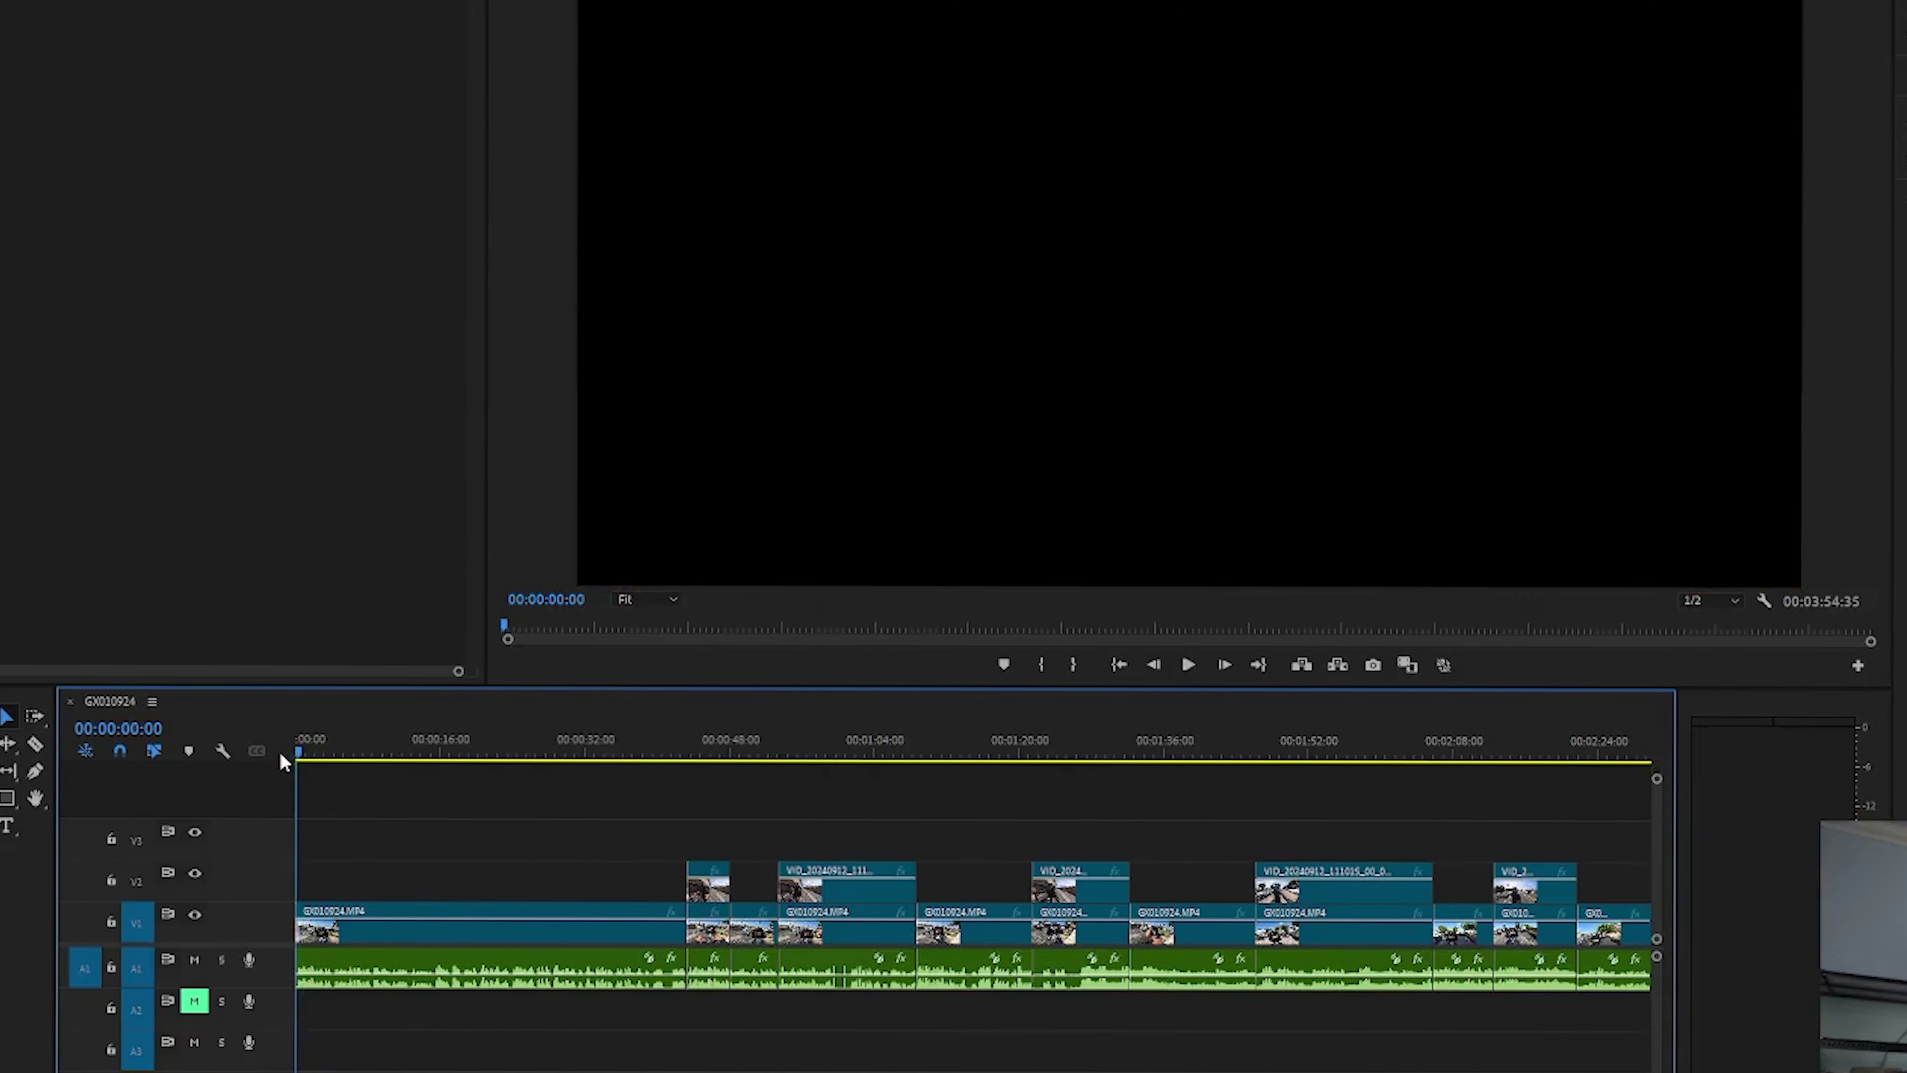
pyautogui.press('space')
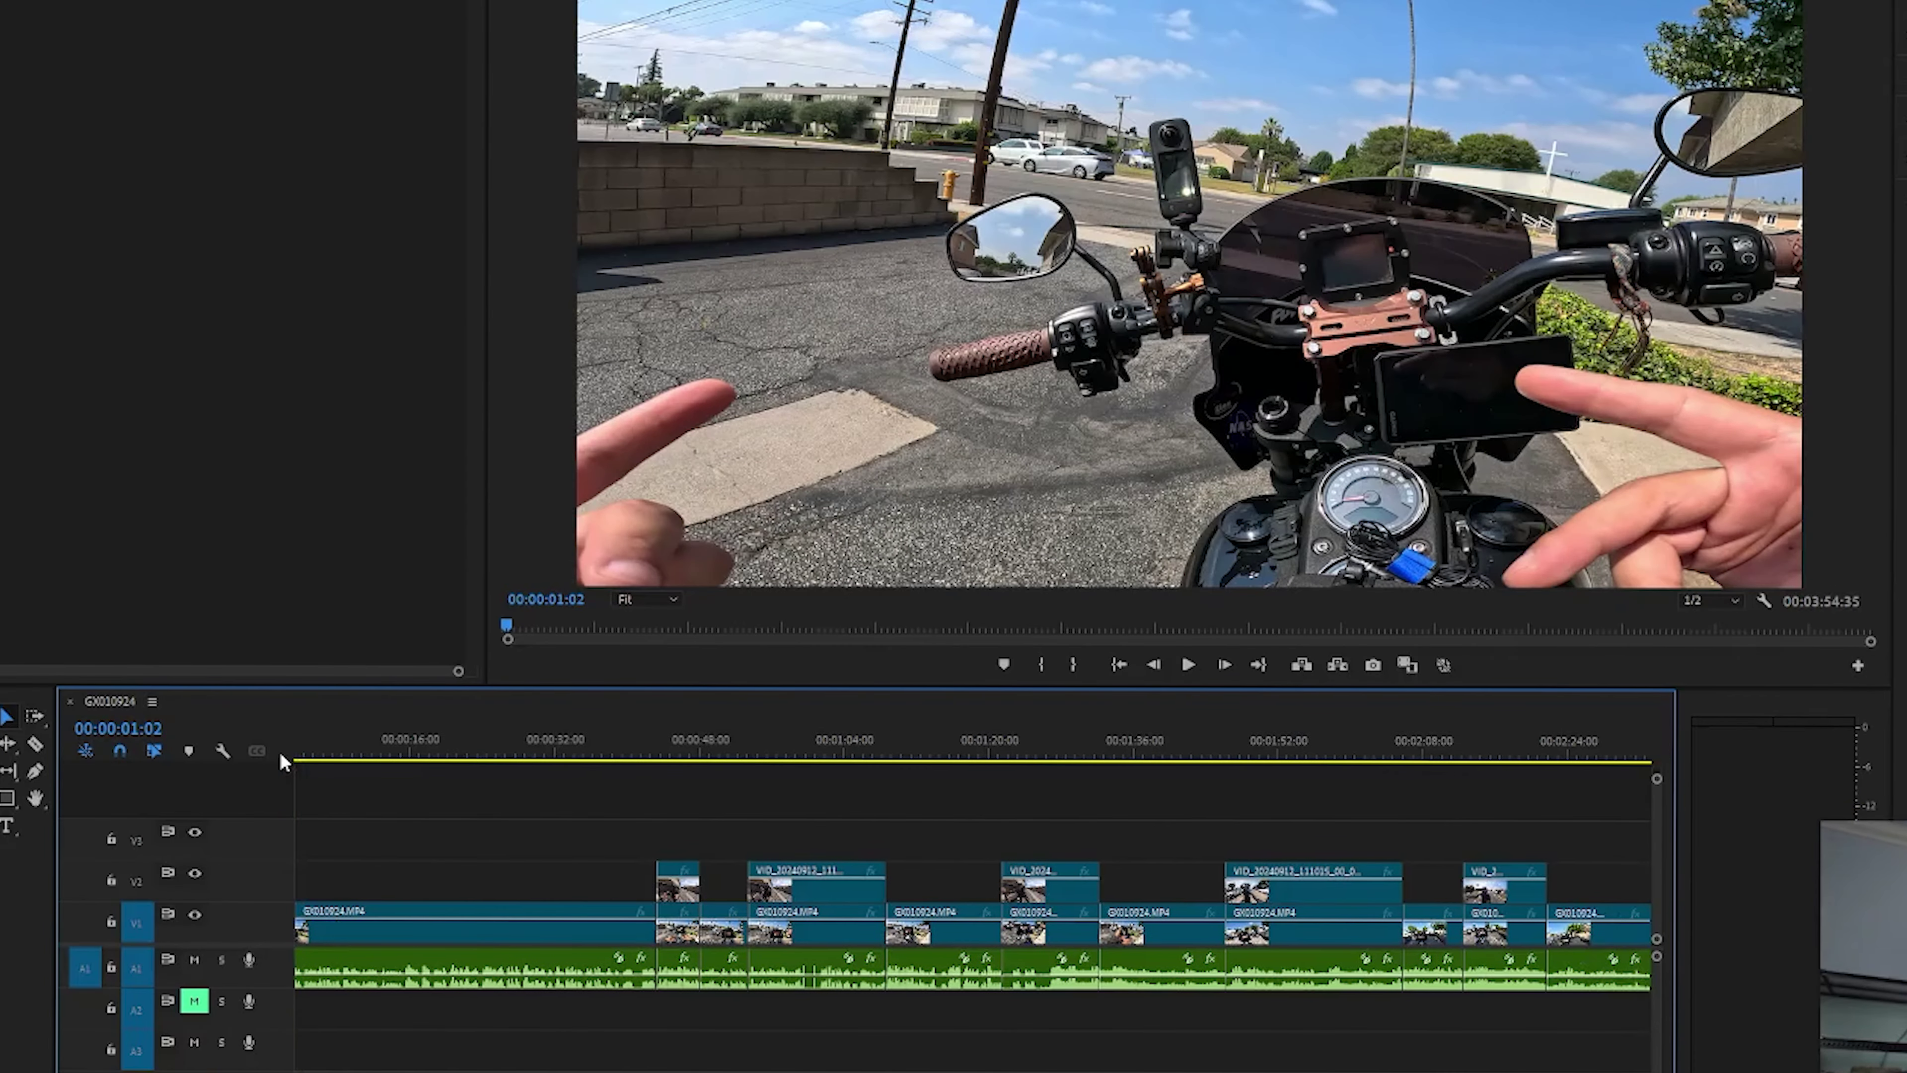
# Delete the last GoPro clip on V1 beneath the final Insta360 clip, keeping the Insta360 clip and its audio.
pyautogui.press('-')
pyautogui.press('-')
pyautogui.press('-')
pyautogui.press('-')
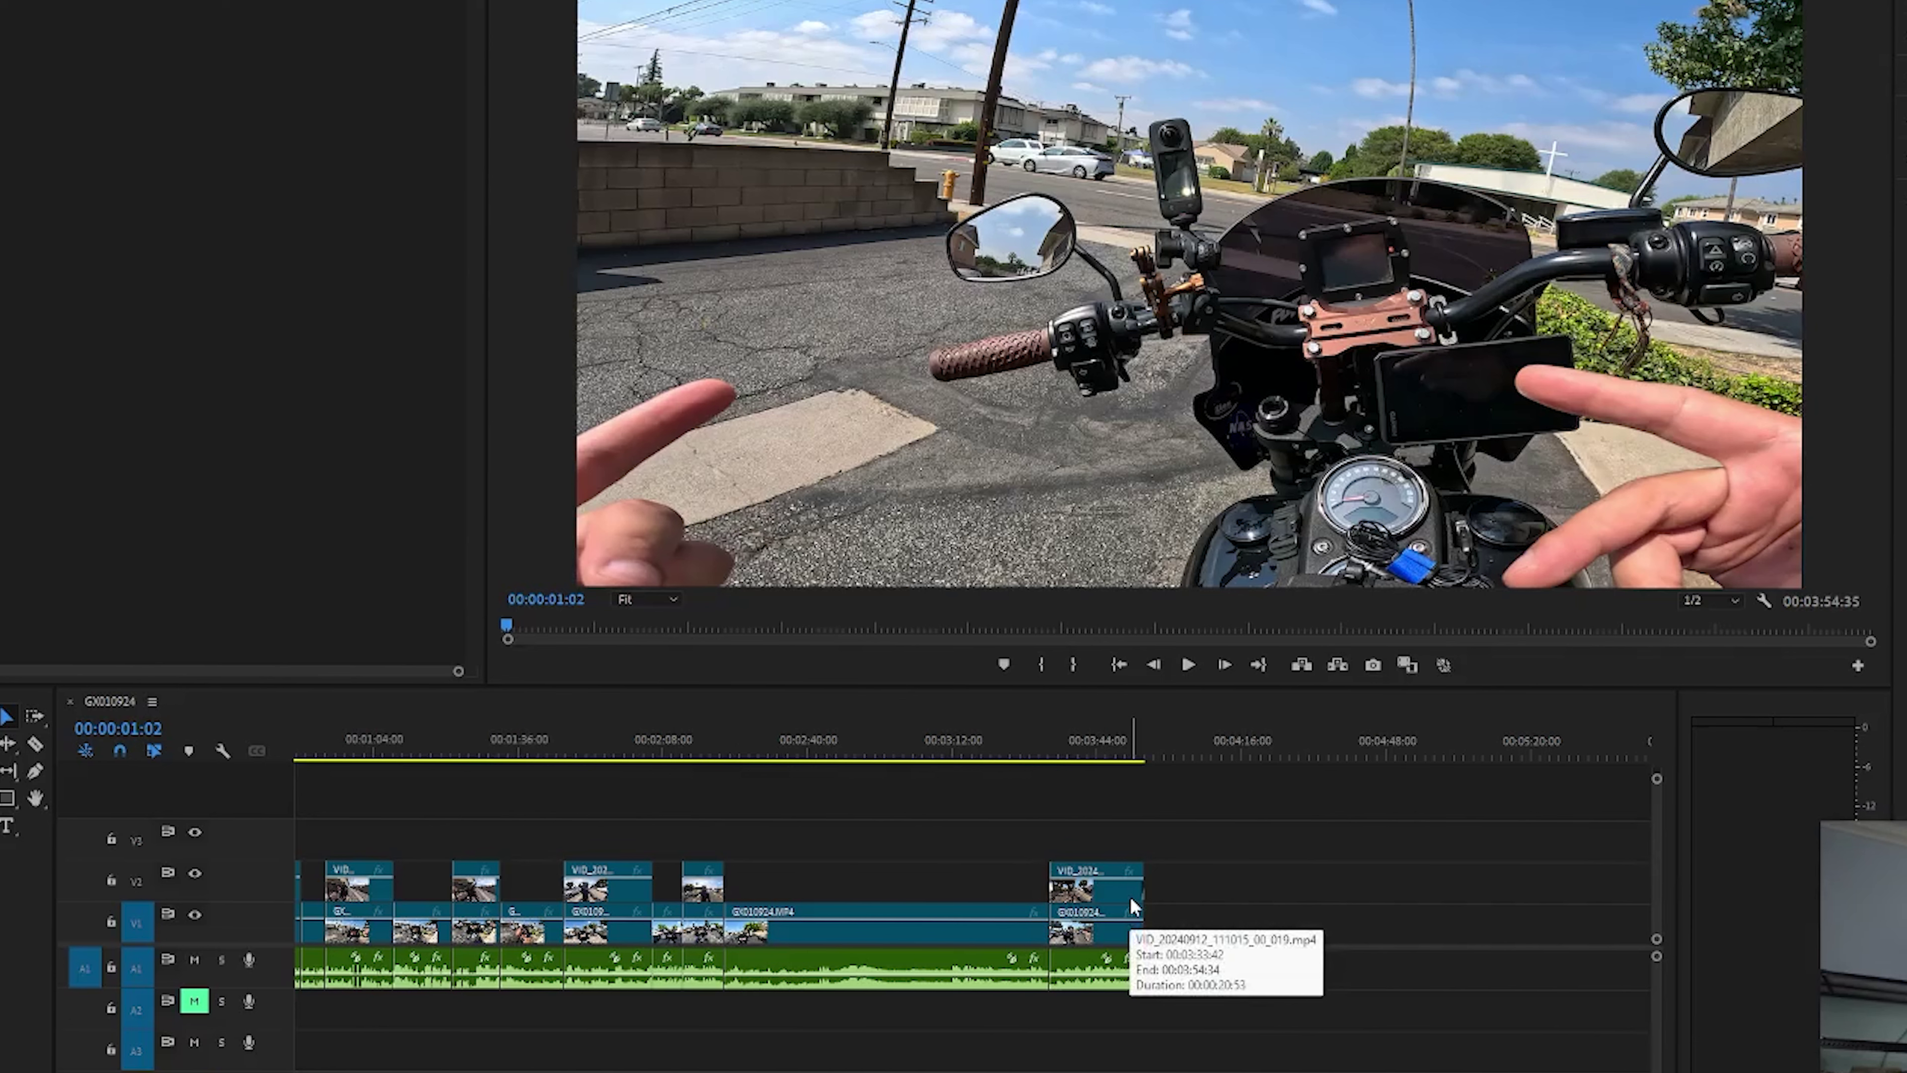
pyautogui.click(1130, 937)
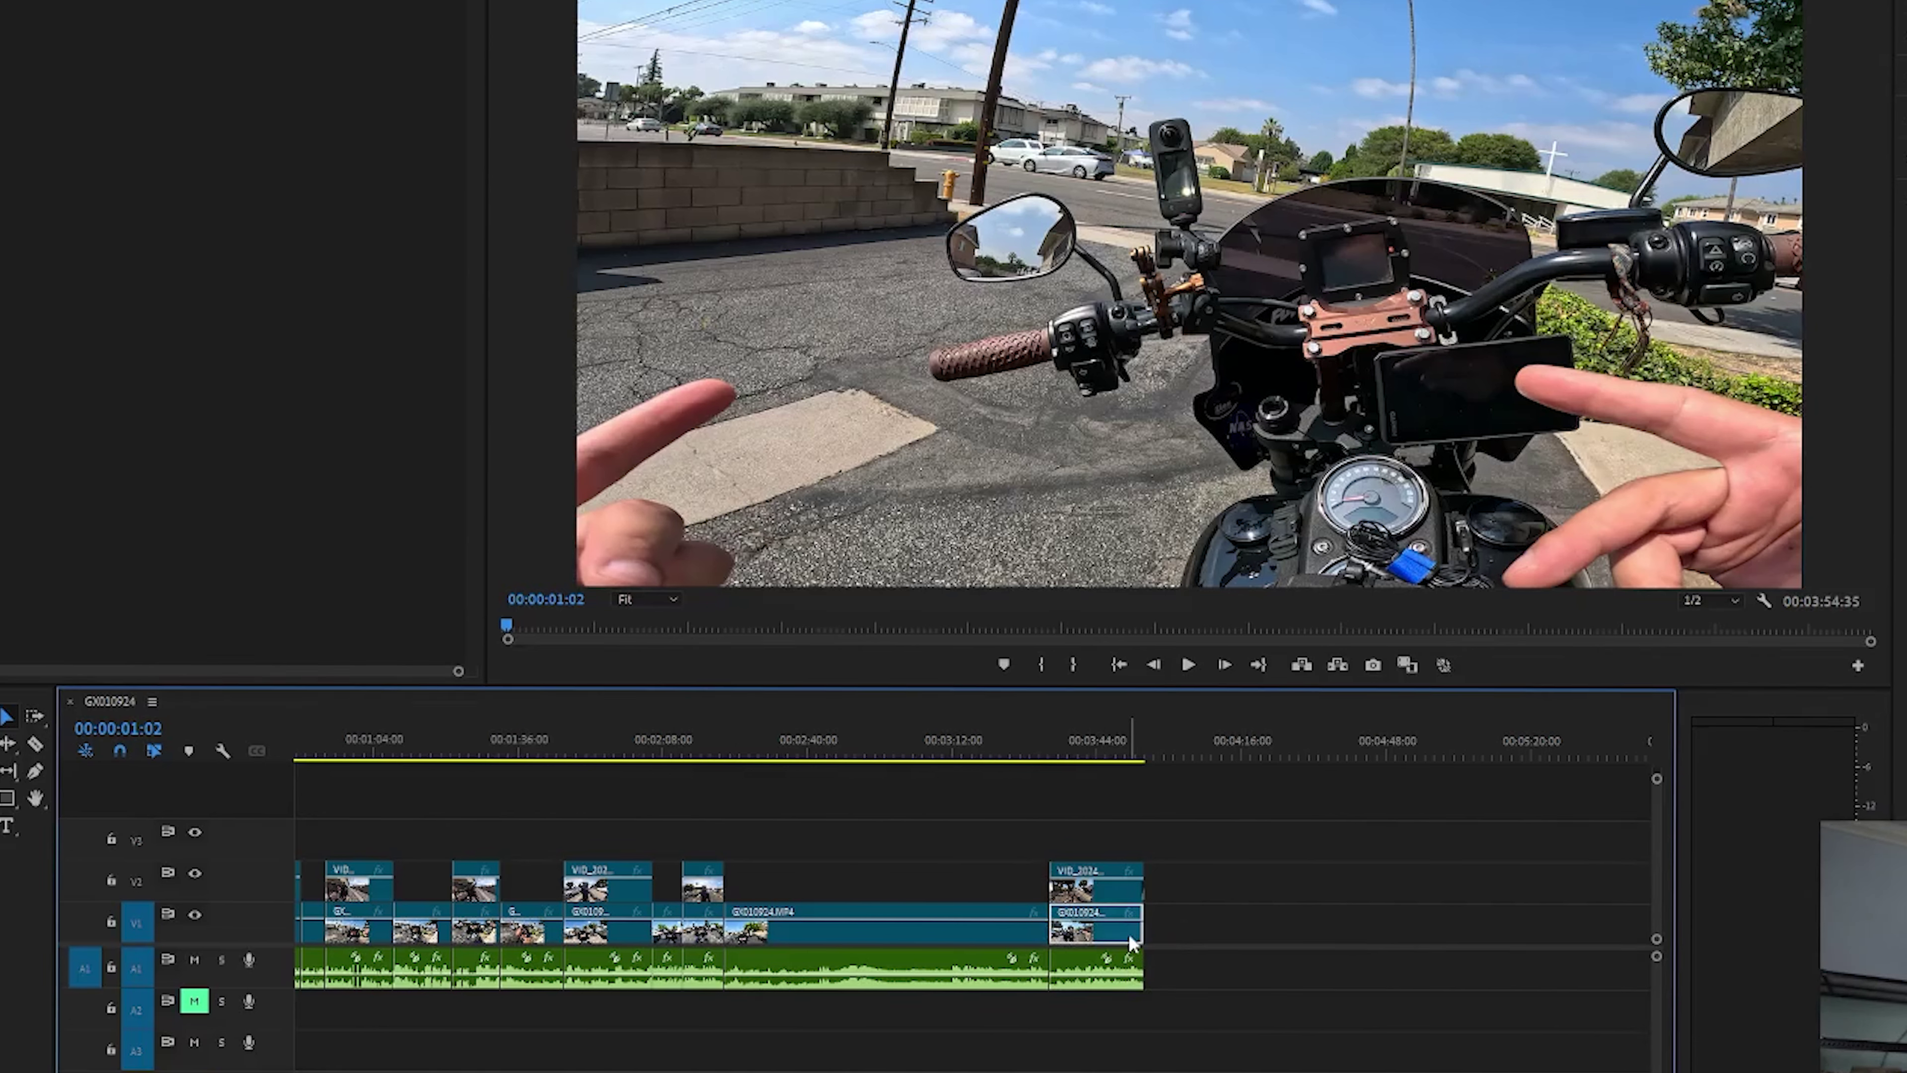
pyautogui.press('Delete')
# Play the closing seconds of the final Insta360 clip through to the end of the sequence.
pyautogui.click(1110, 755)
pyautogui.press('space')
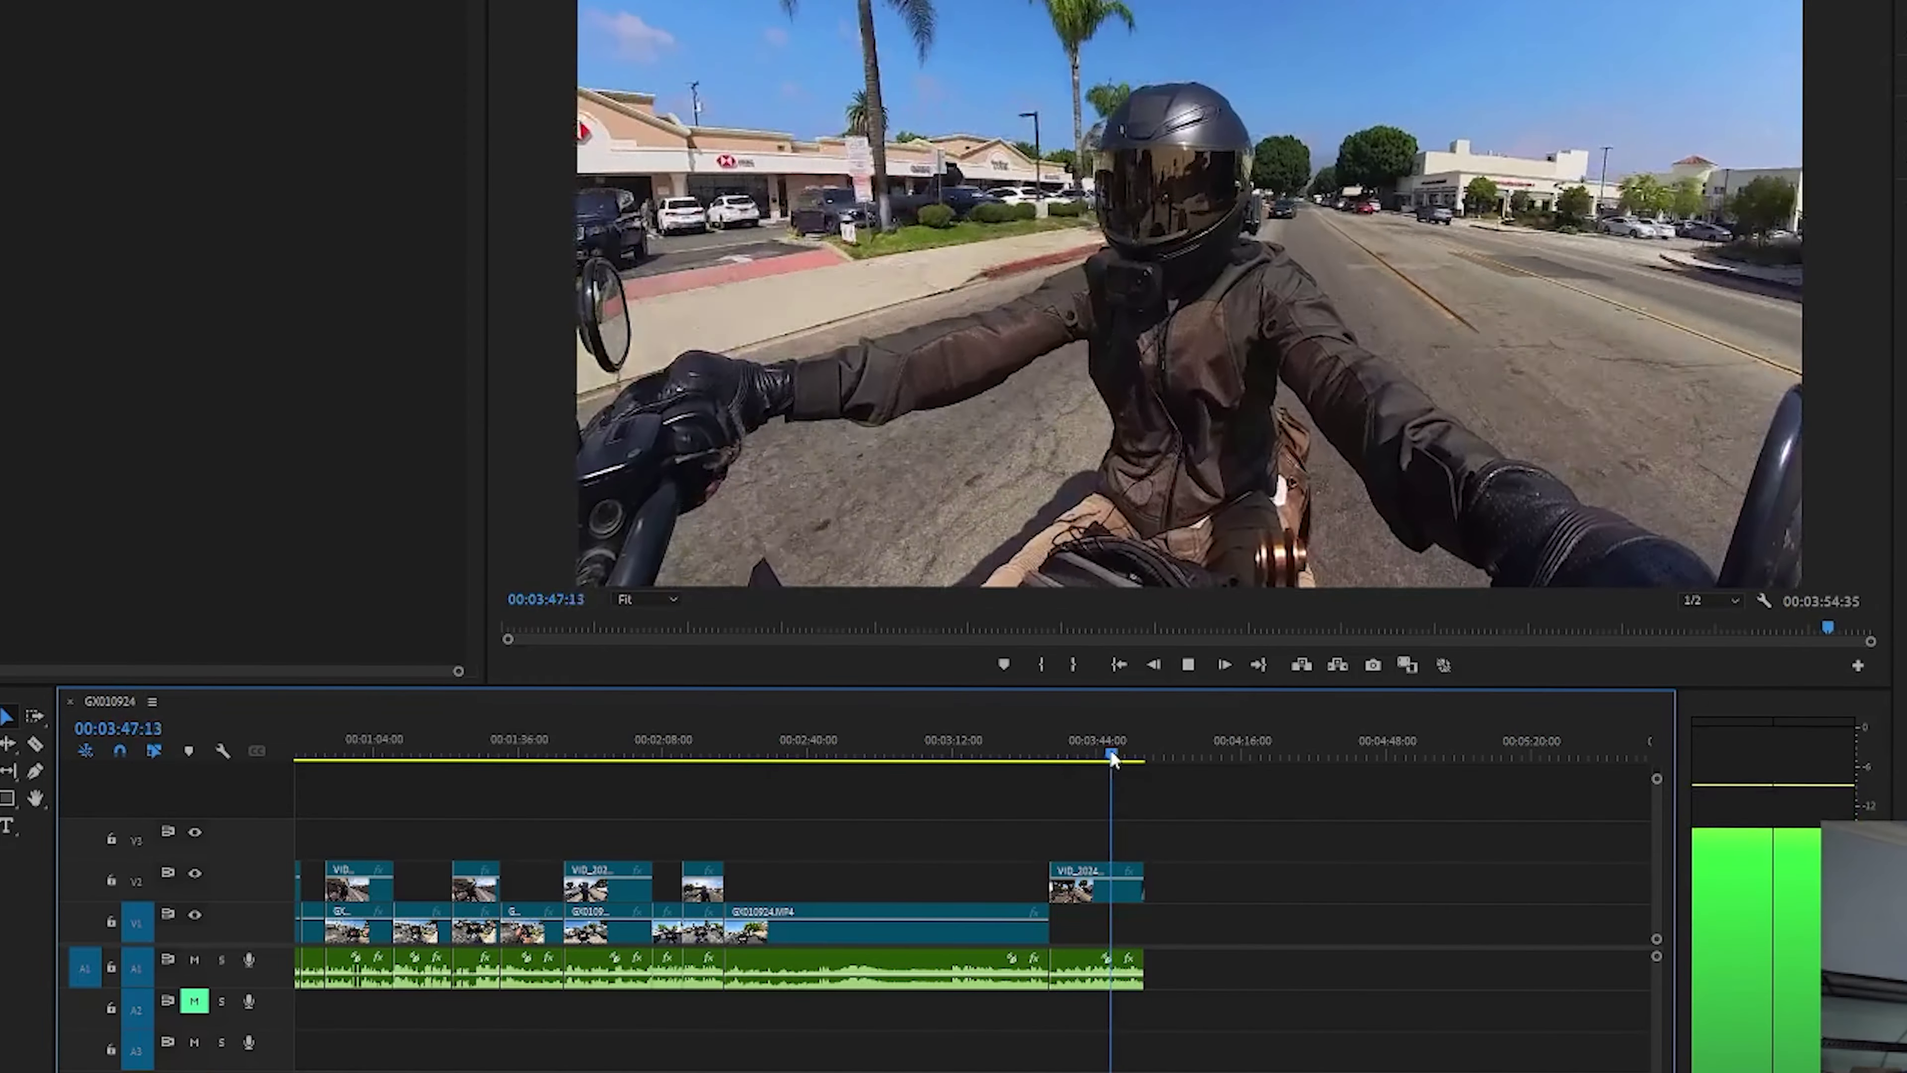
pyautogui.moveTo(1111, 755); pyautogui.dragTo(1133, 755)
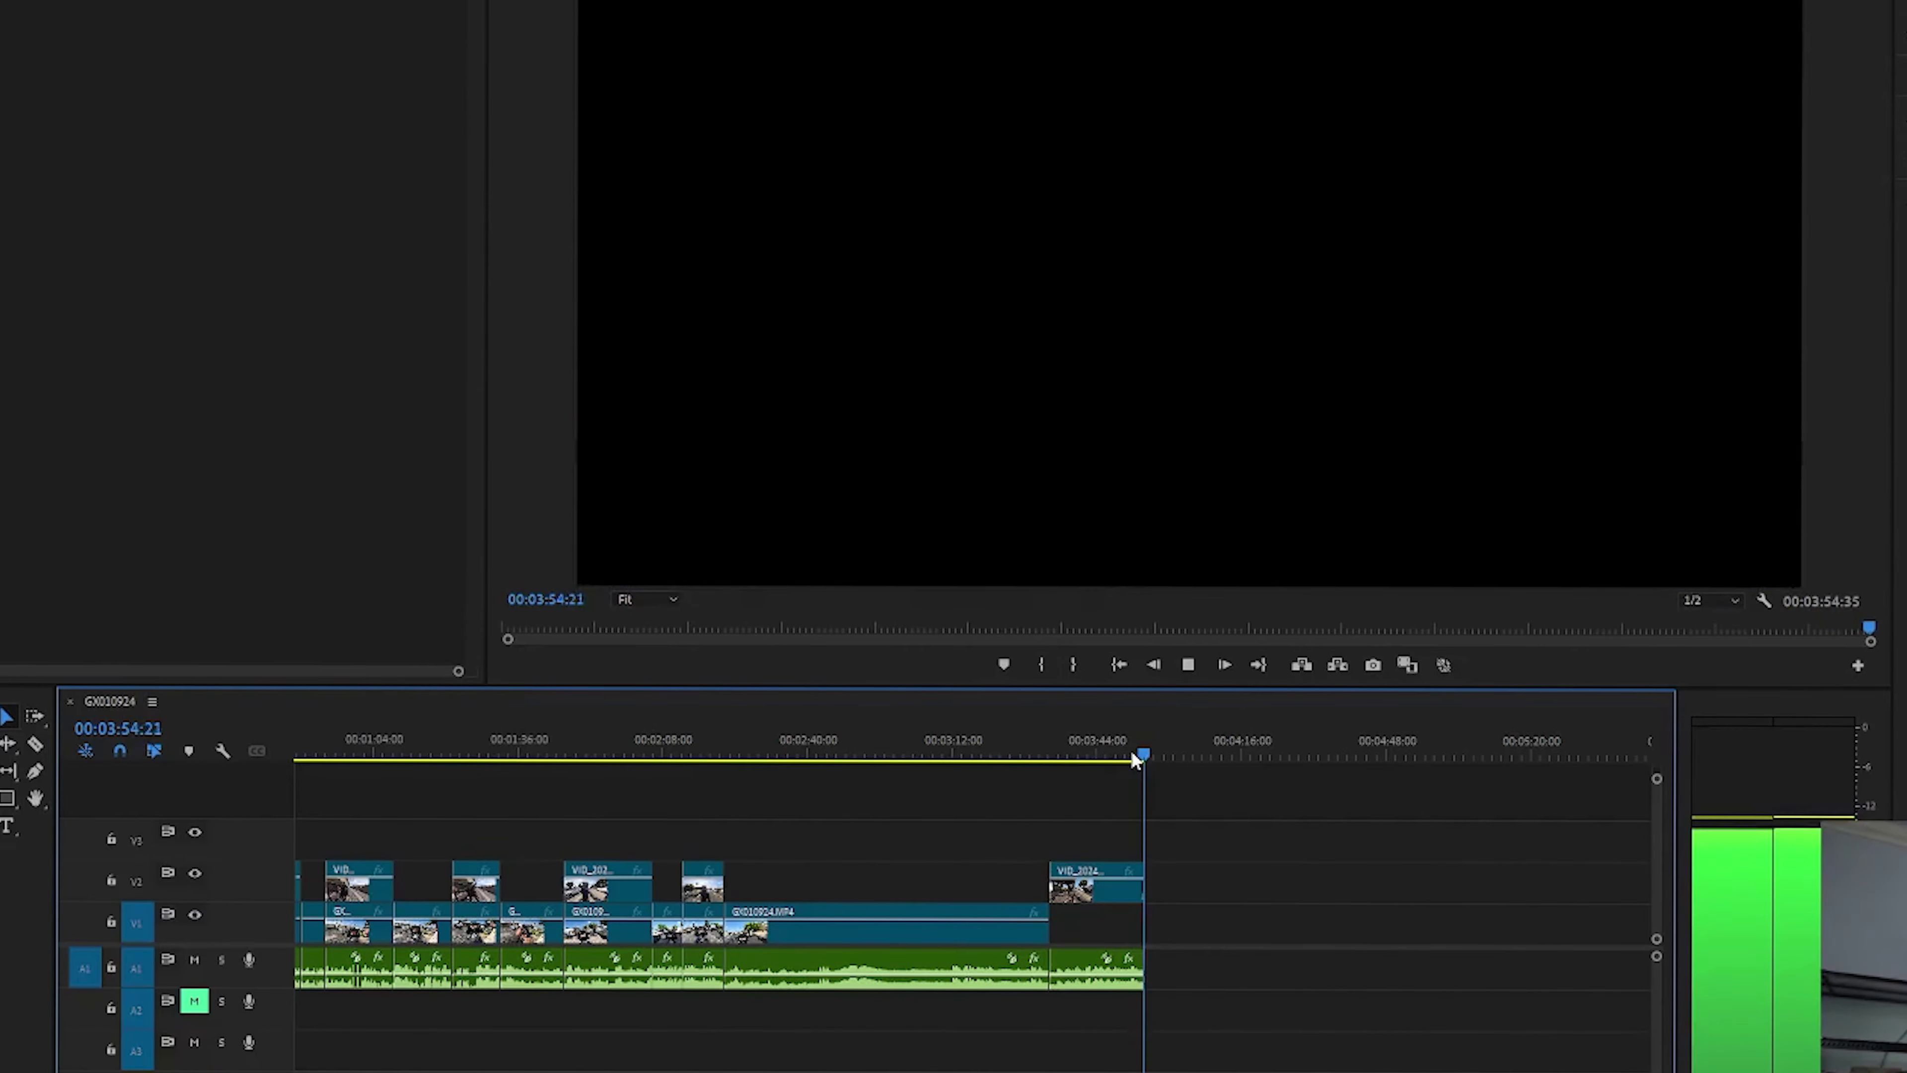
# Apply Dip to Black to the end of the final Insta360 clip and lengthen it to start at about 00:03:52.
pyautogui.click(1129, 751)
pyautogui.press('=')
pyautogui.click(1046, 754)
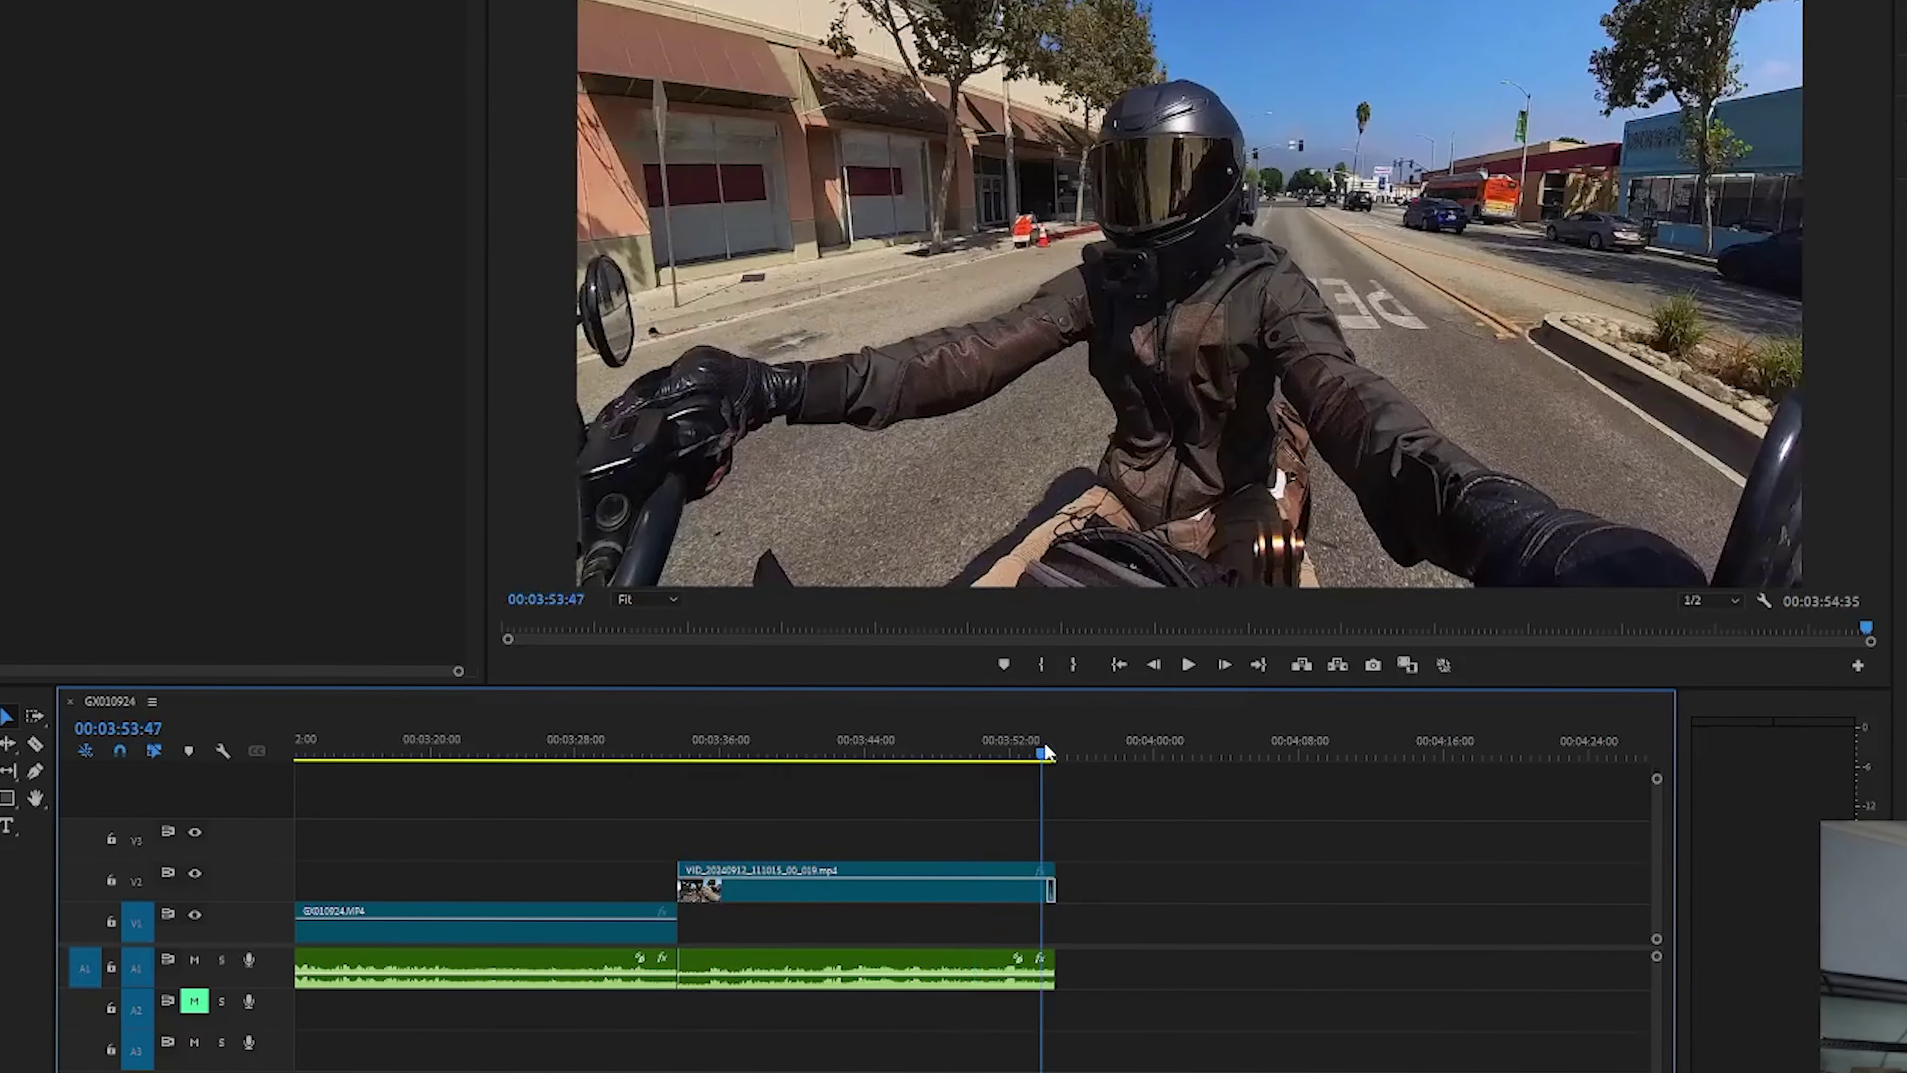
pyautogui.press('=')
pyautogui.hotkey('ctrl', 'd')
pyautogui.moveTo(1028, 889); pyautogui.dragTo(723, 890)
# Play the closing Dip to Black from 00:03:51:54, and play the opening of the sequence to review its fades.
pyautogui.click(702, 751)
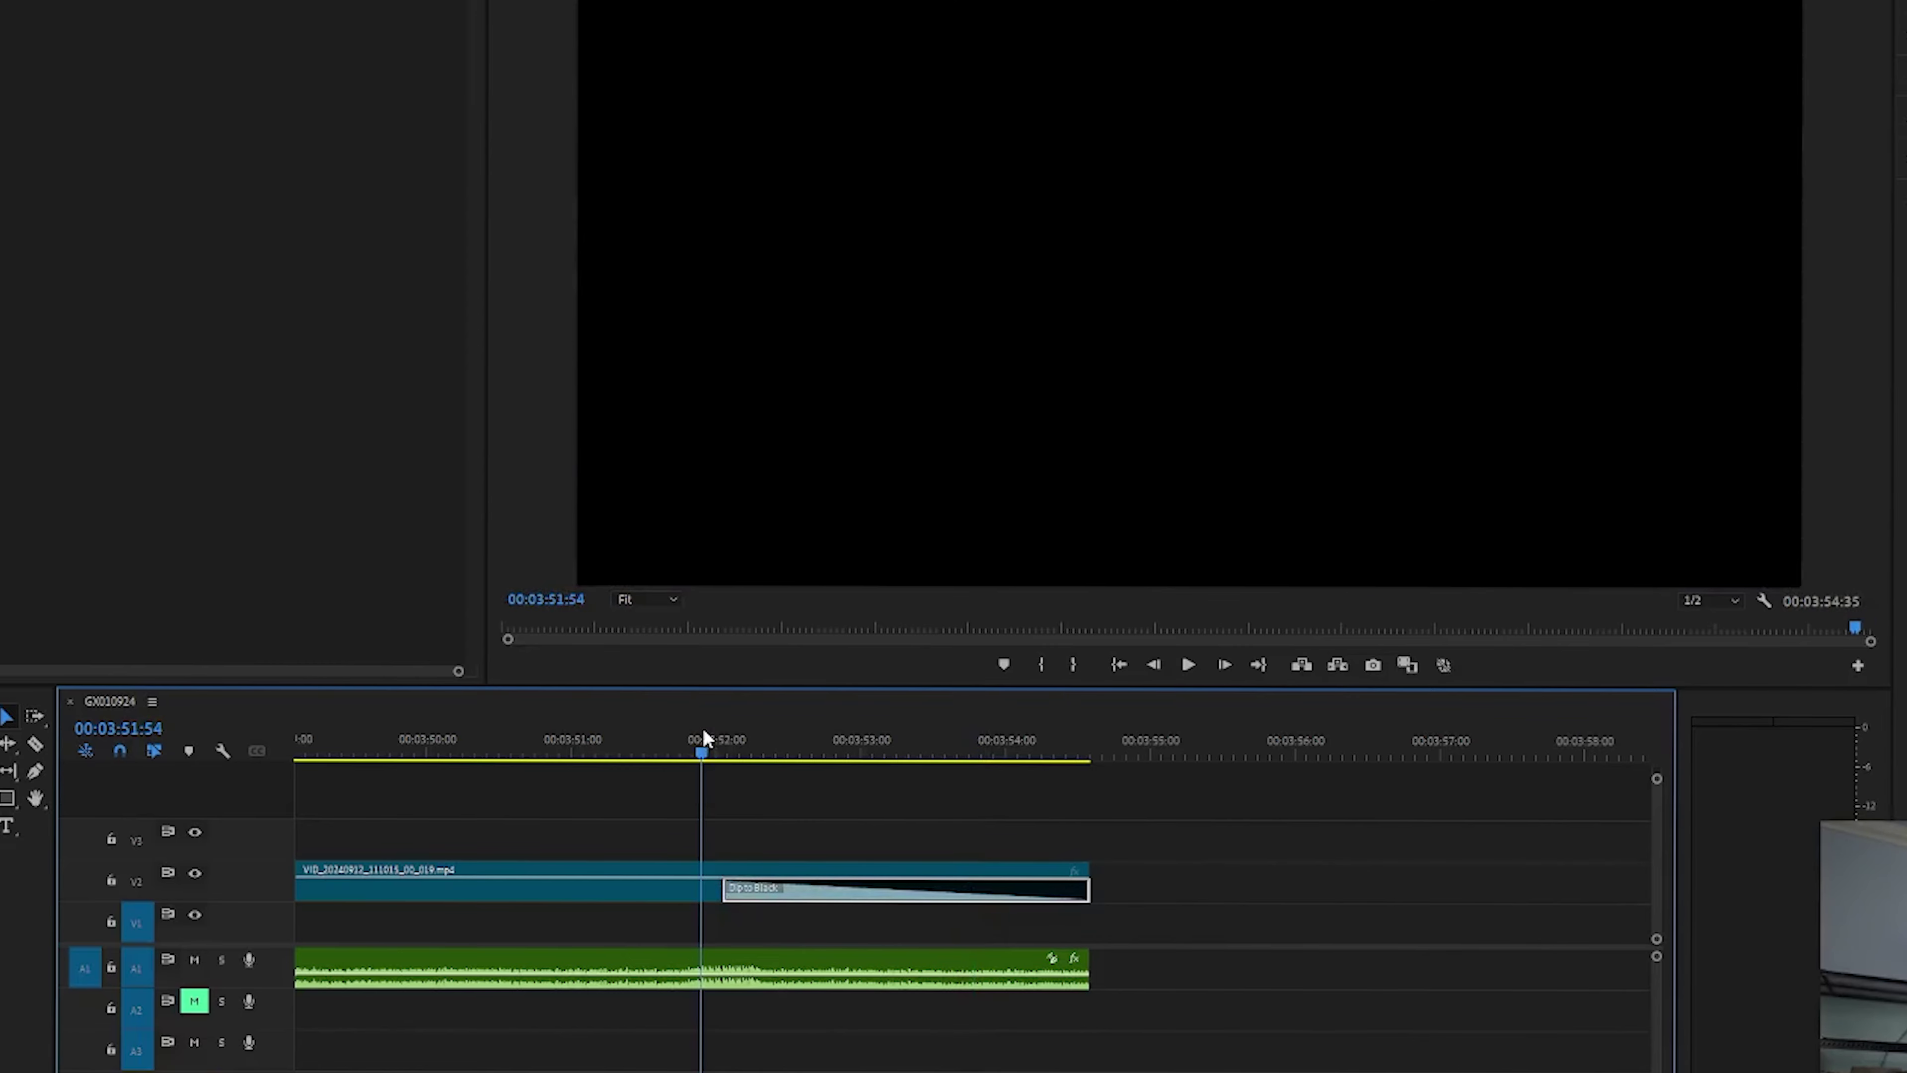
pyautogui.press('space')
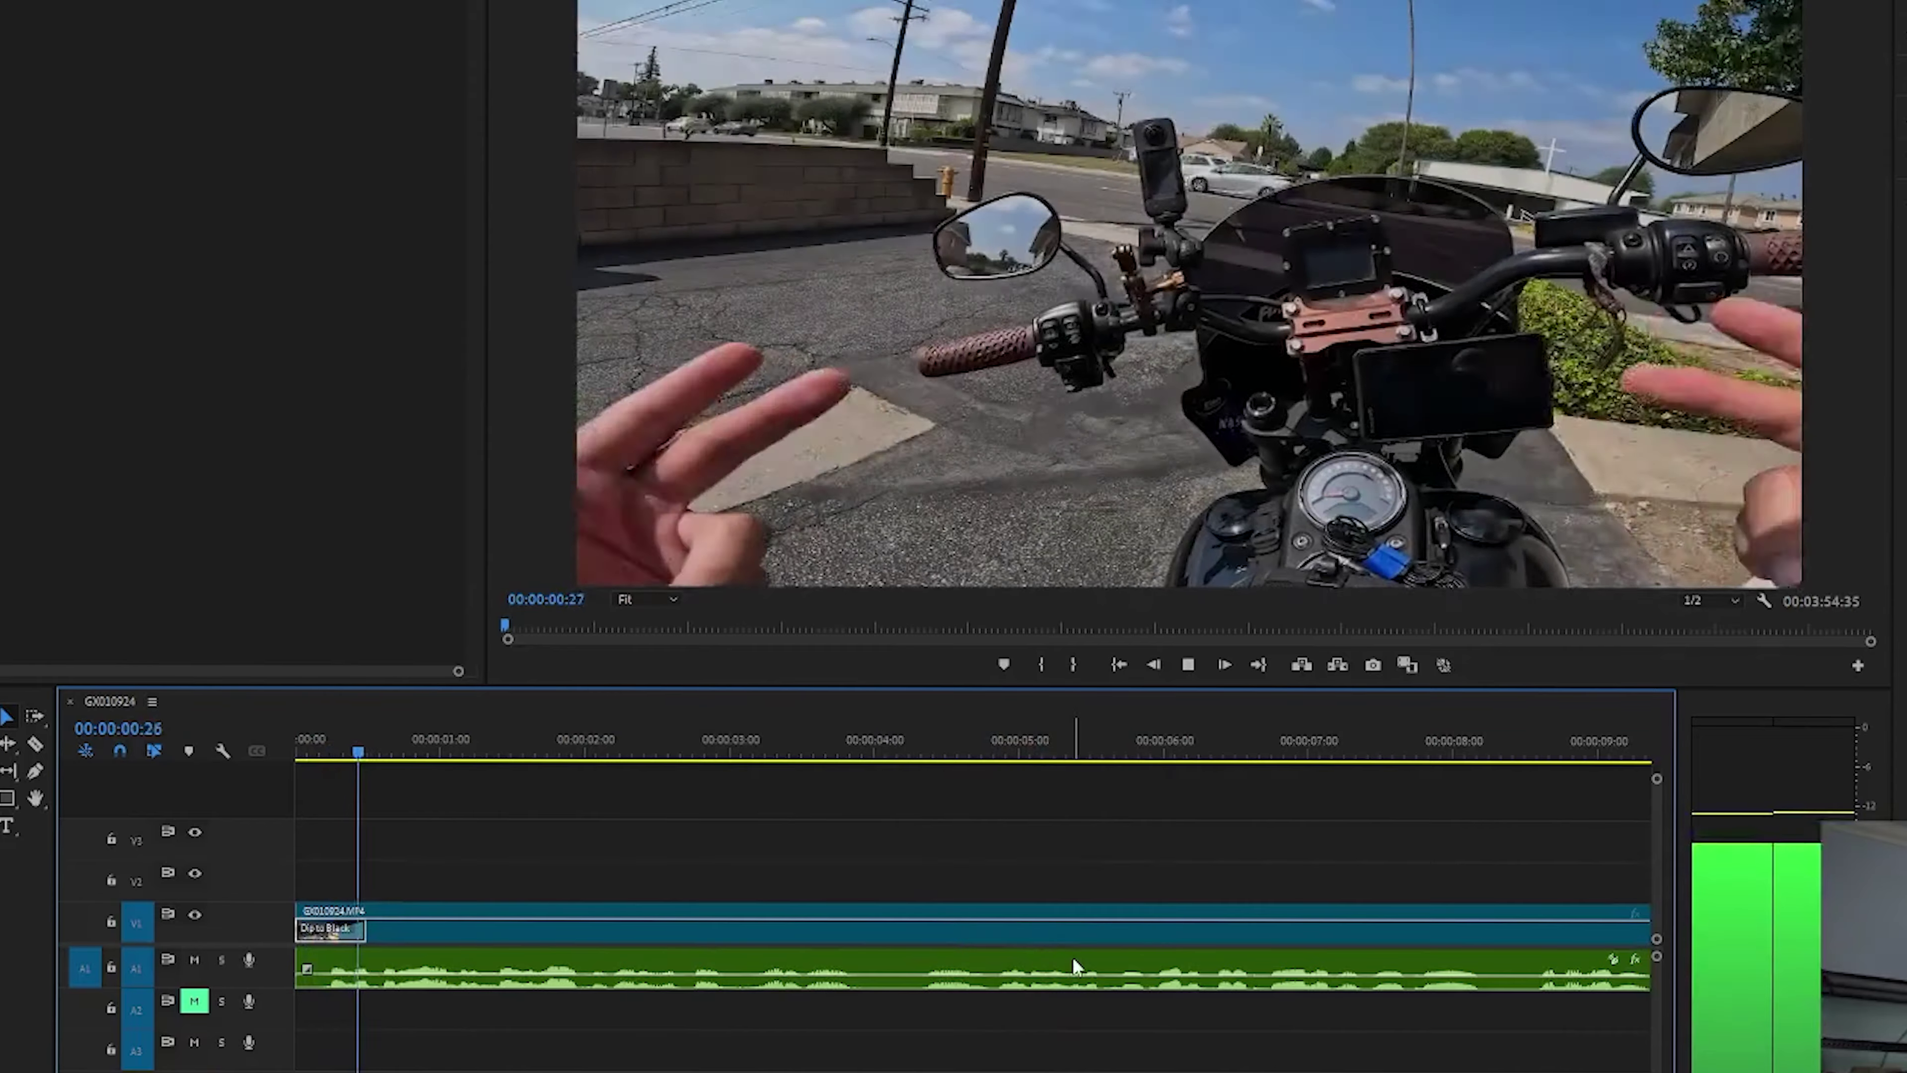
pyautogui.press('space')
# Extend the audio transition at the end of the last external audio clip on A1 to about one second.
pyautogui.scroll(-6, 1081, 969)
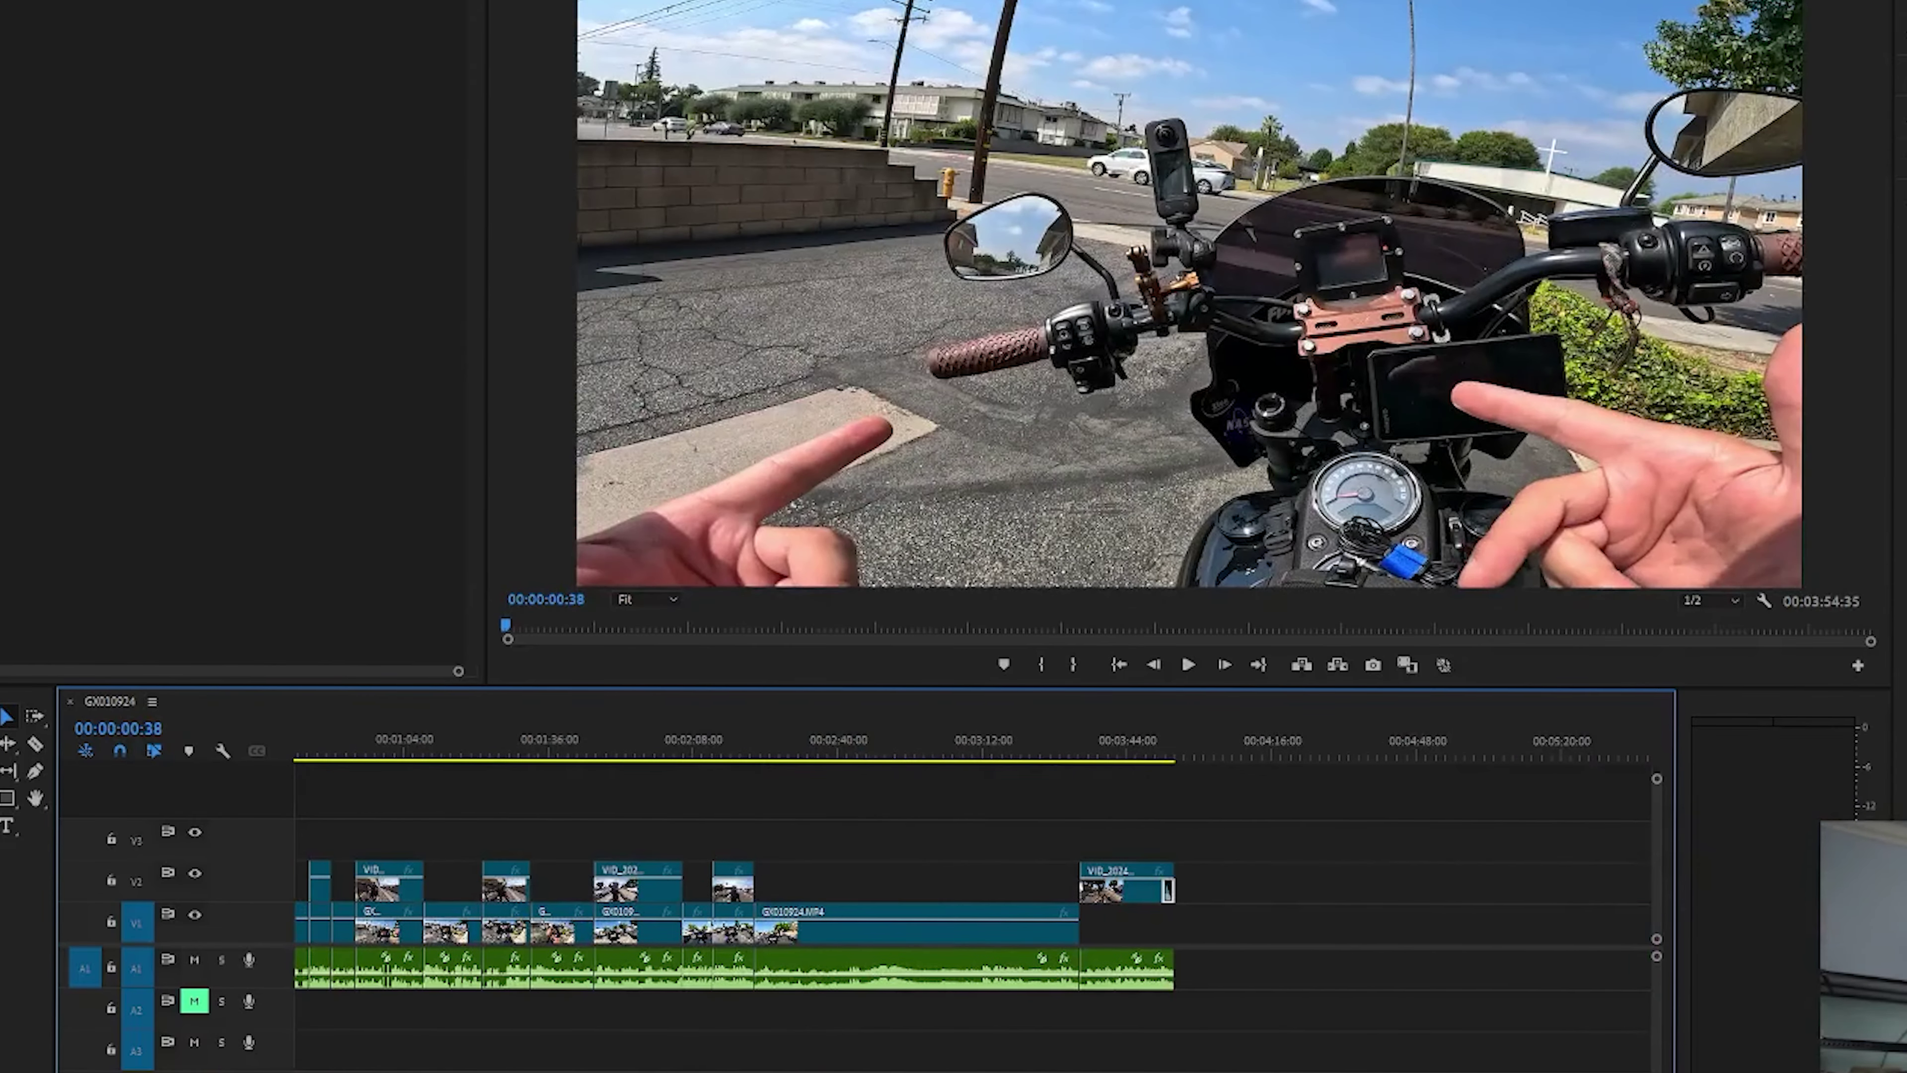
pyautogui.click(1165, 740)
pyautogui.scroll(6, 1163, 738)
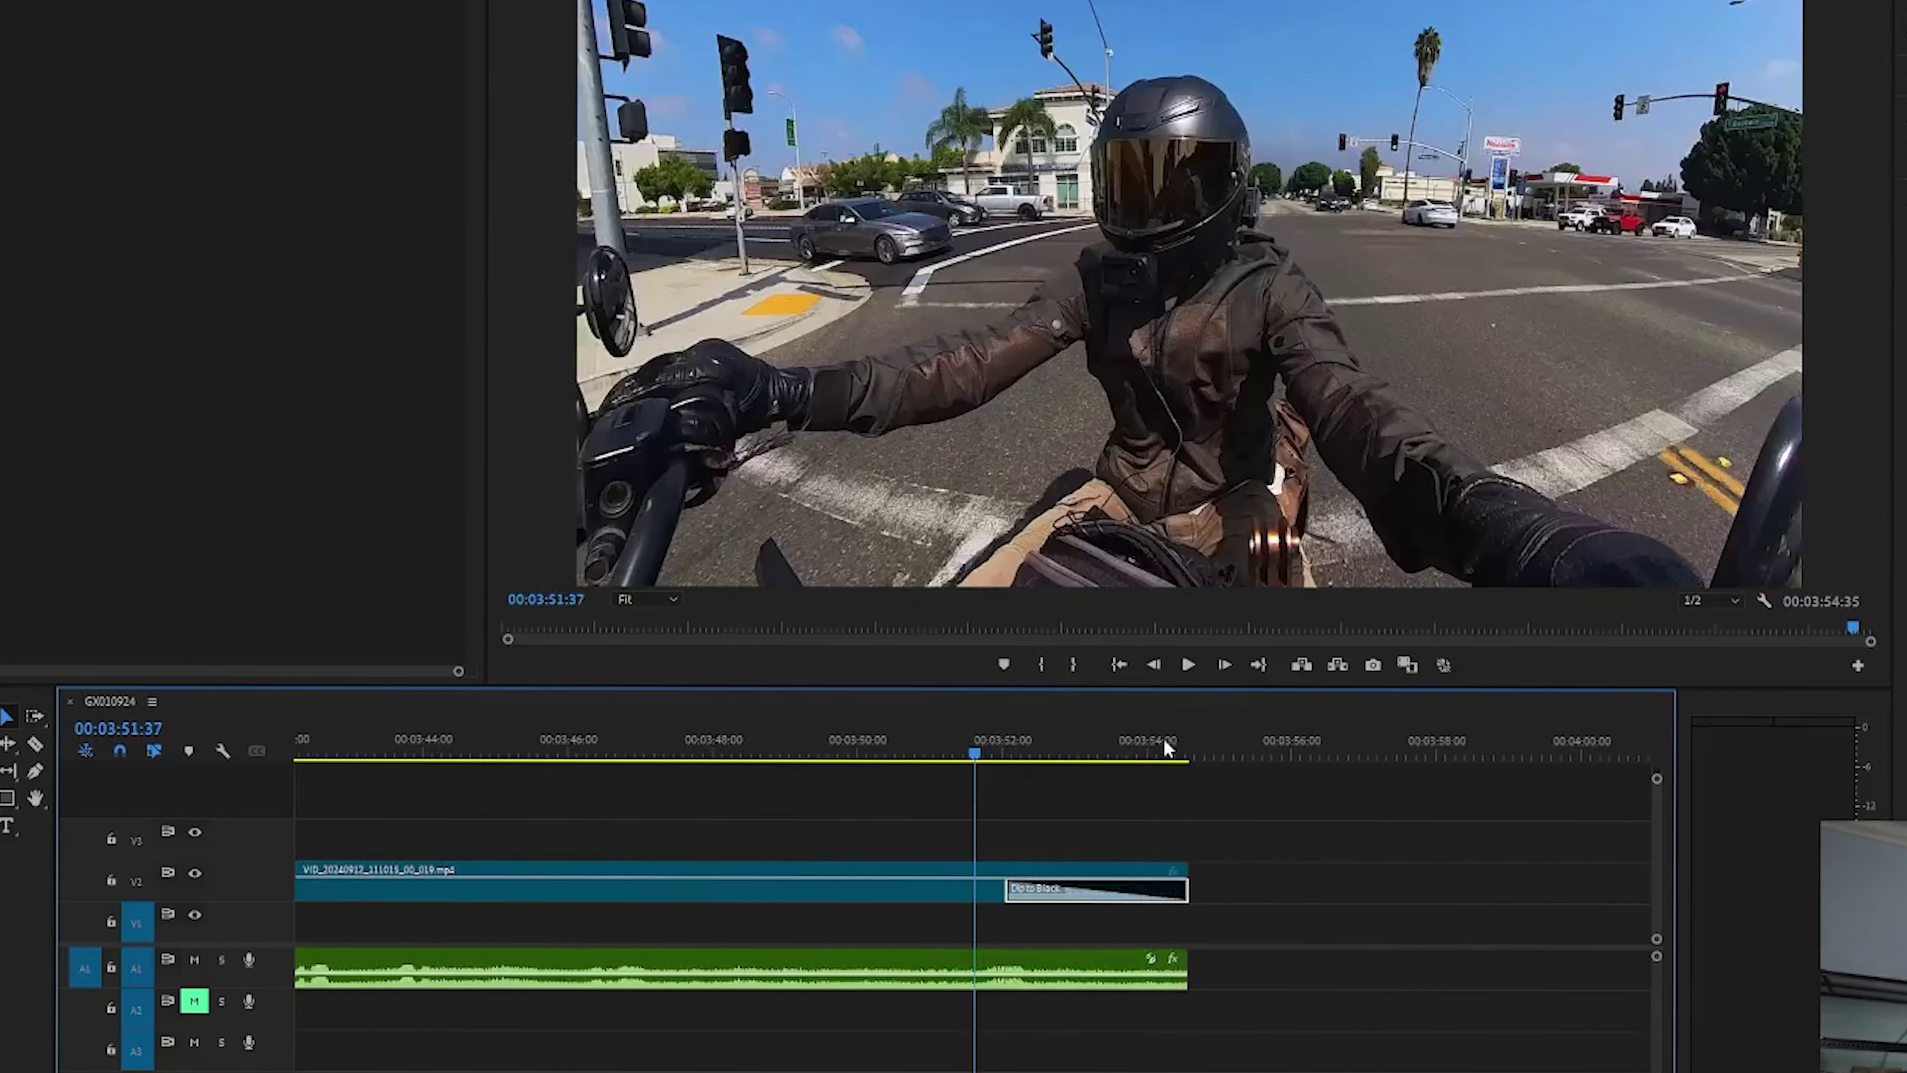
pyautogui.moveTo(1397, 976); pyautogui.dragTo(1264, 1007)
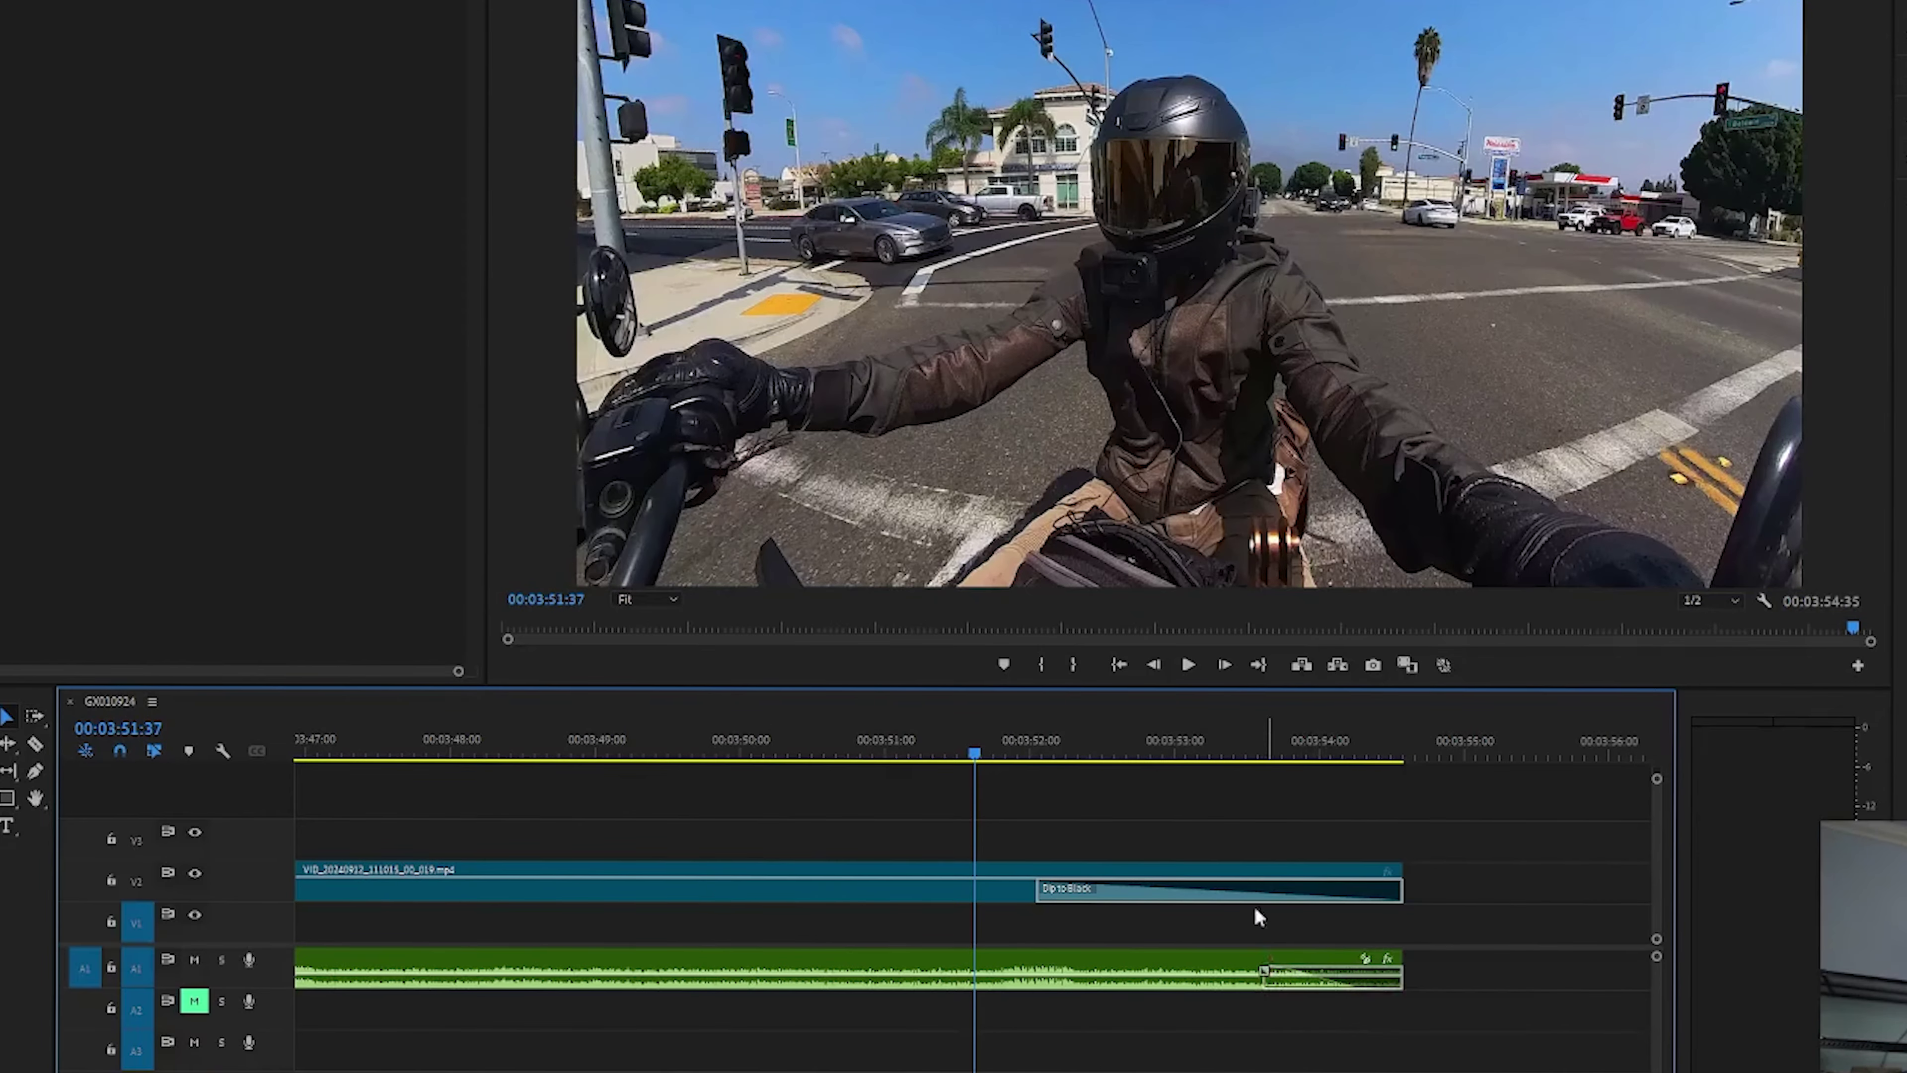
# Play the final seconds of the sequence from 00:03:51:37 to review the picture and audio fade-out.
pyautogui.press('space')
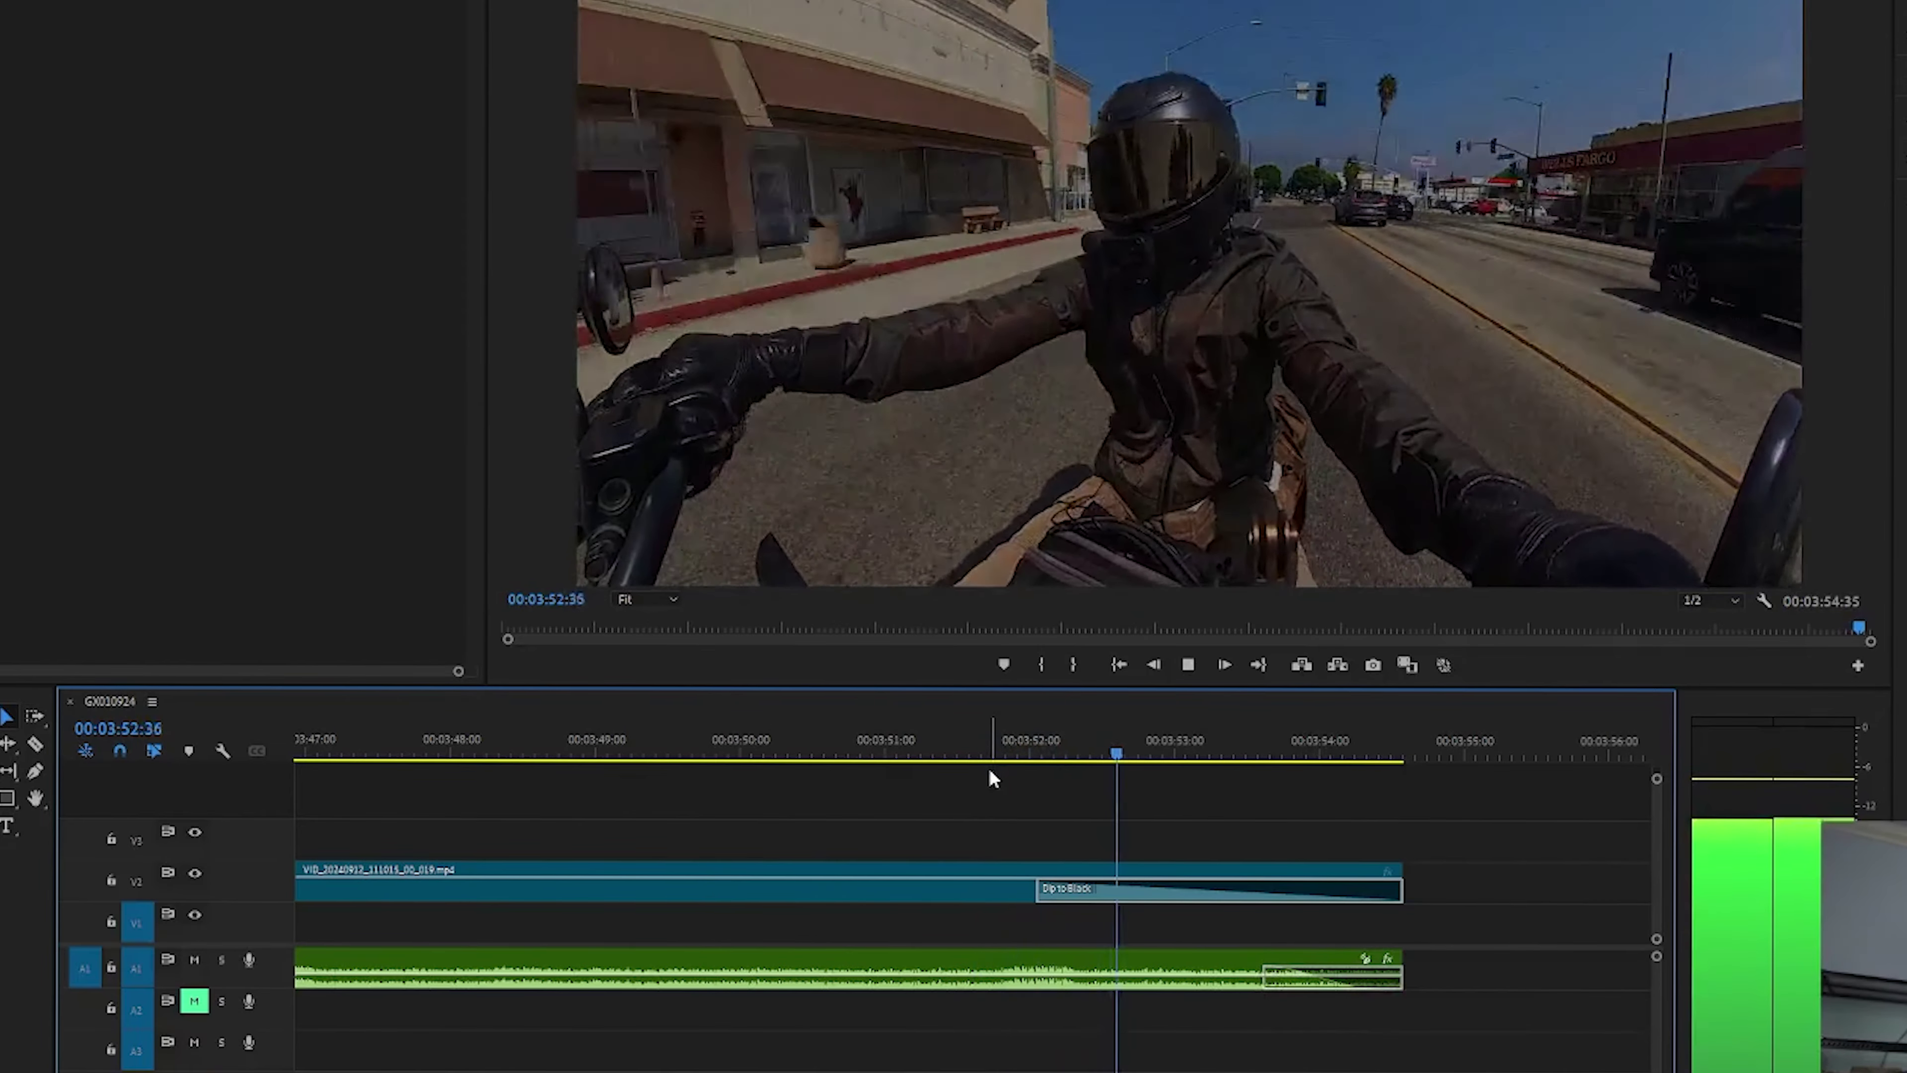
pyautogui.press('space')
pyautogui.press('space')
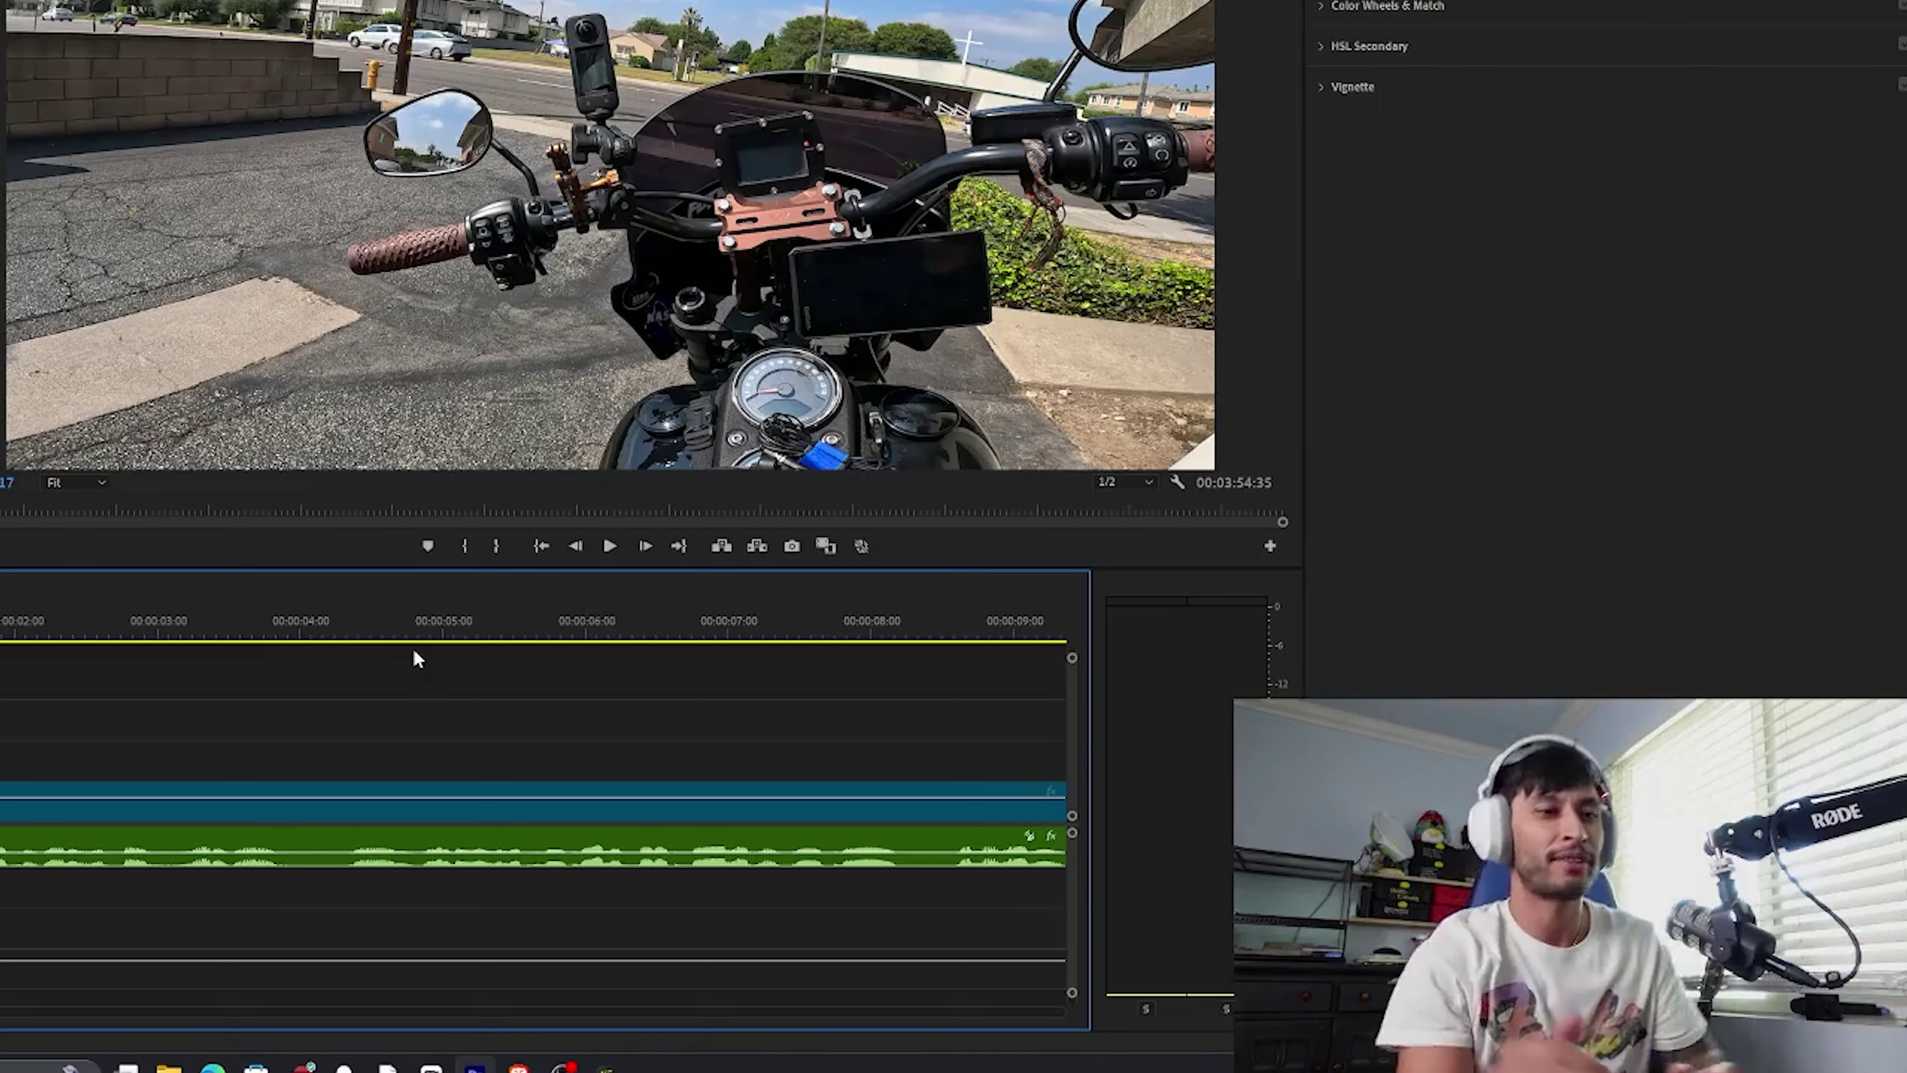
# Show the whole sequence and view the edit at 00:00:50:06 and 00:01:32:12.
pyautogui.press('-')
pyautogui.press('\\')
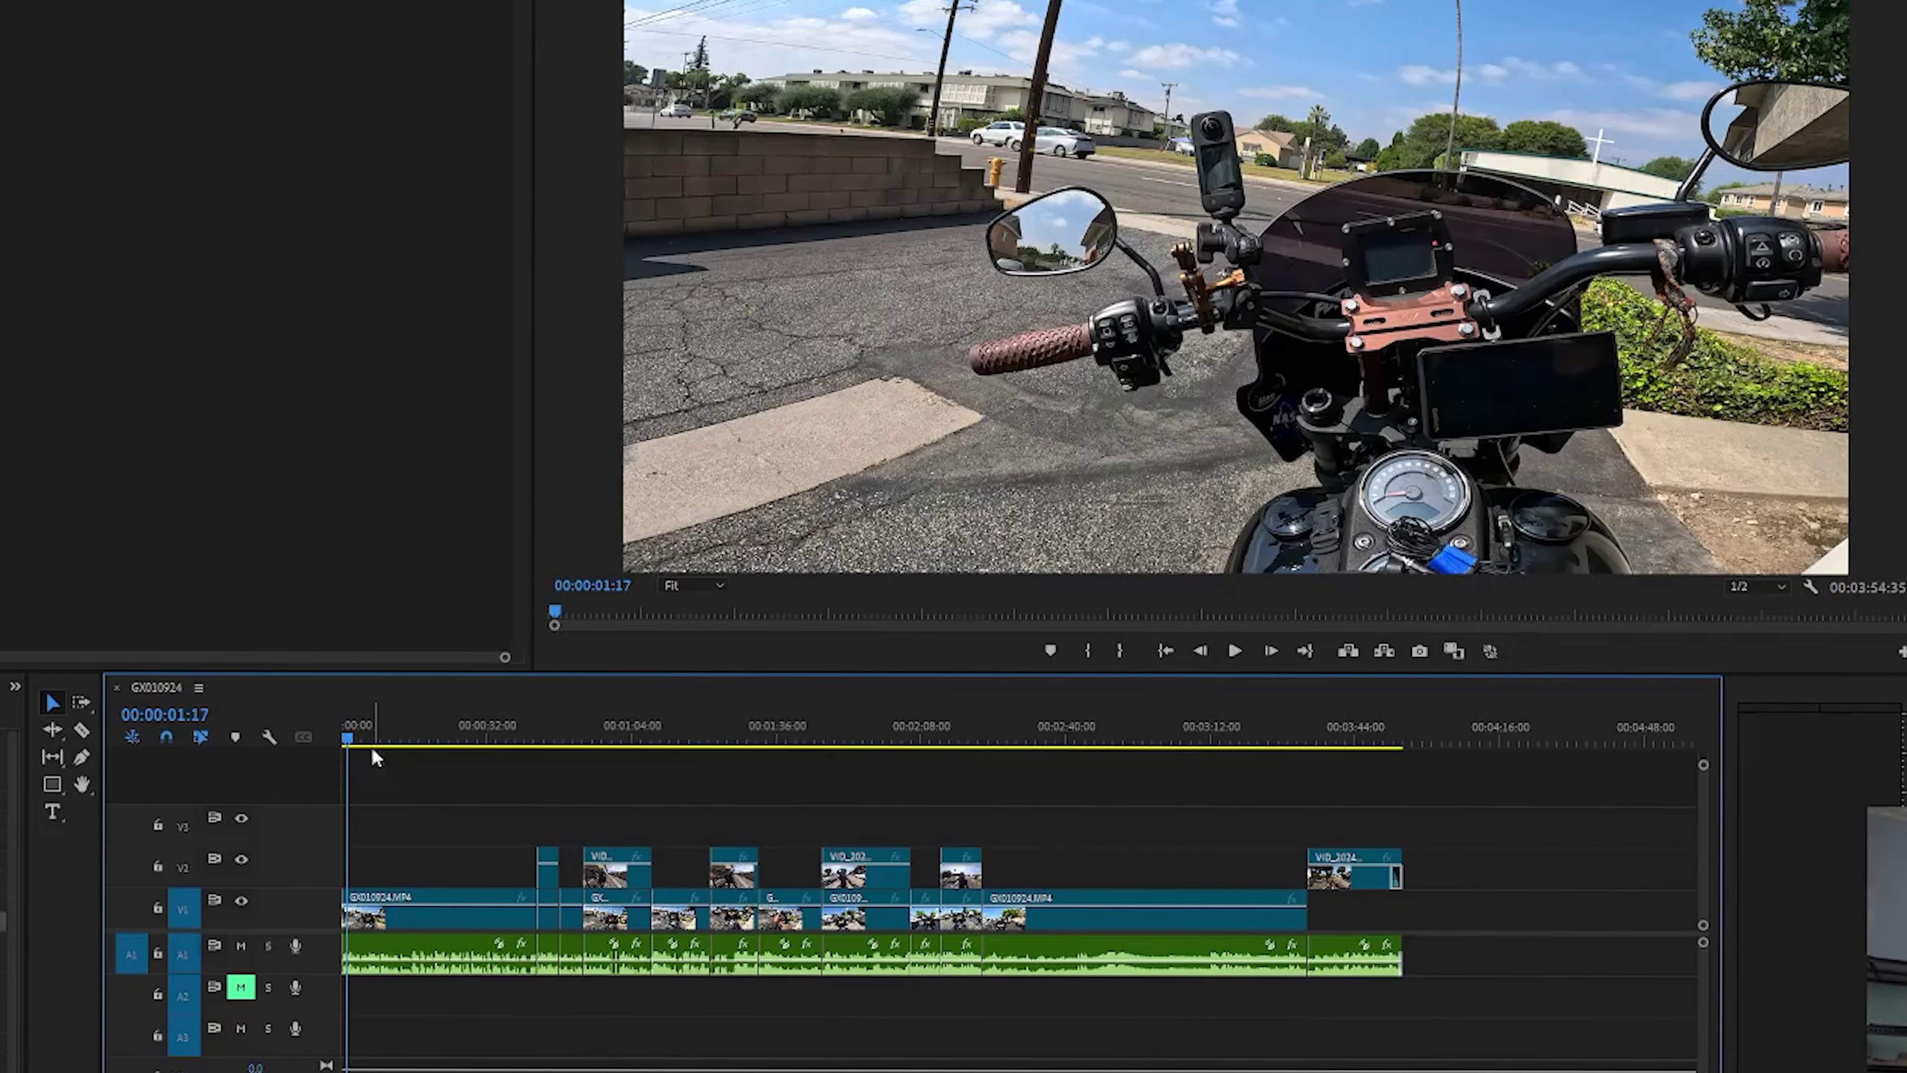
pyautogui.click(556, 737)
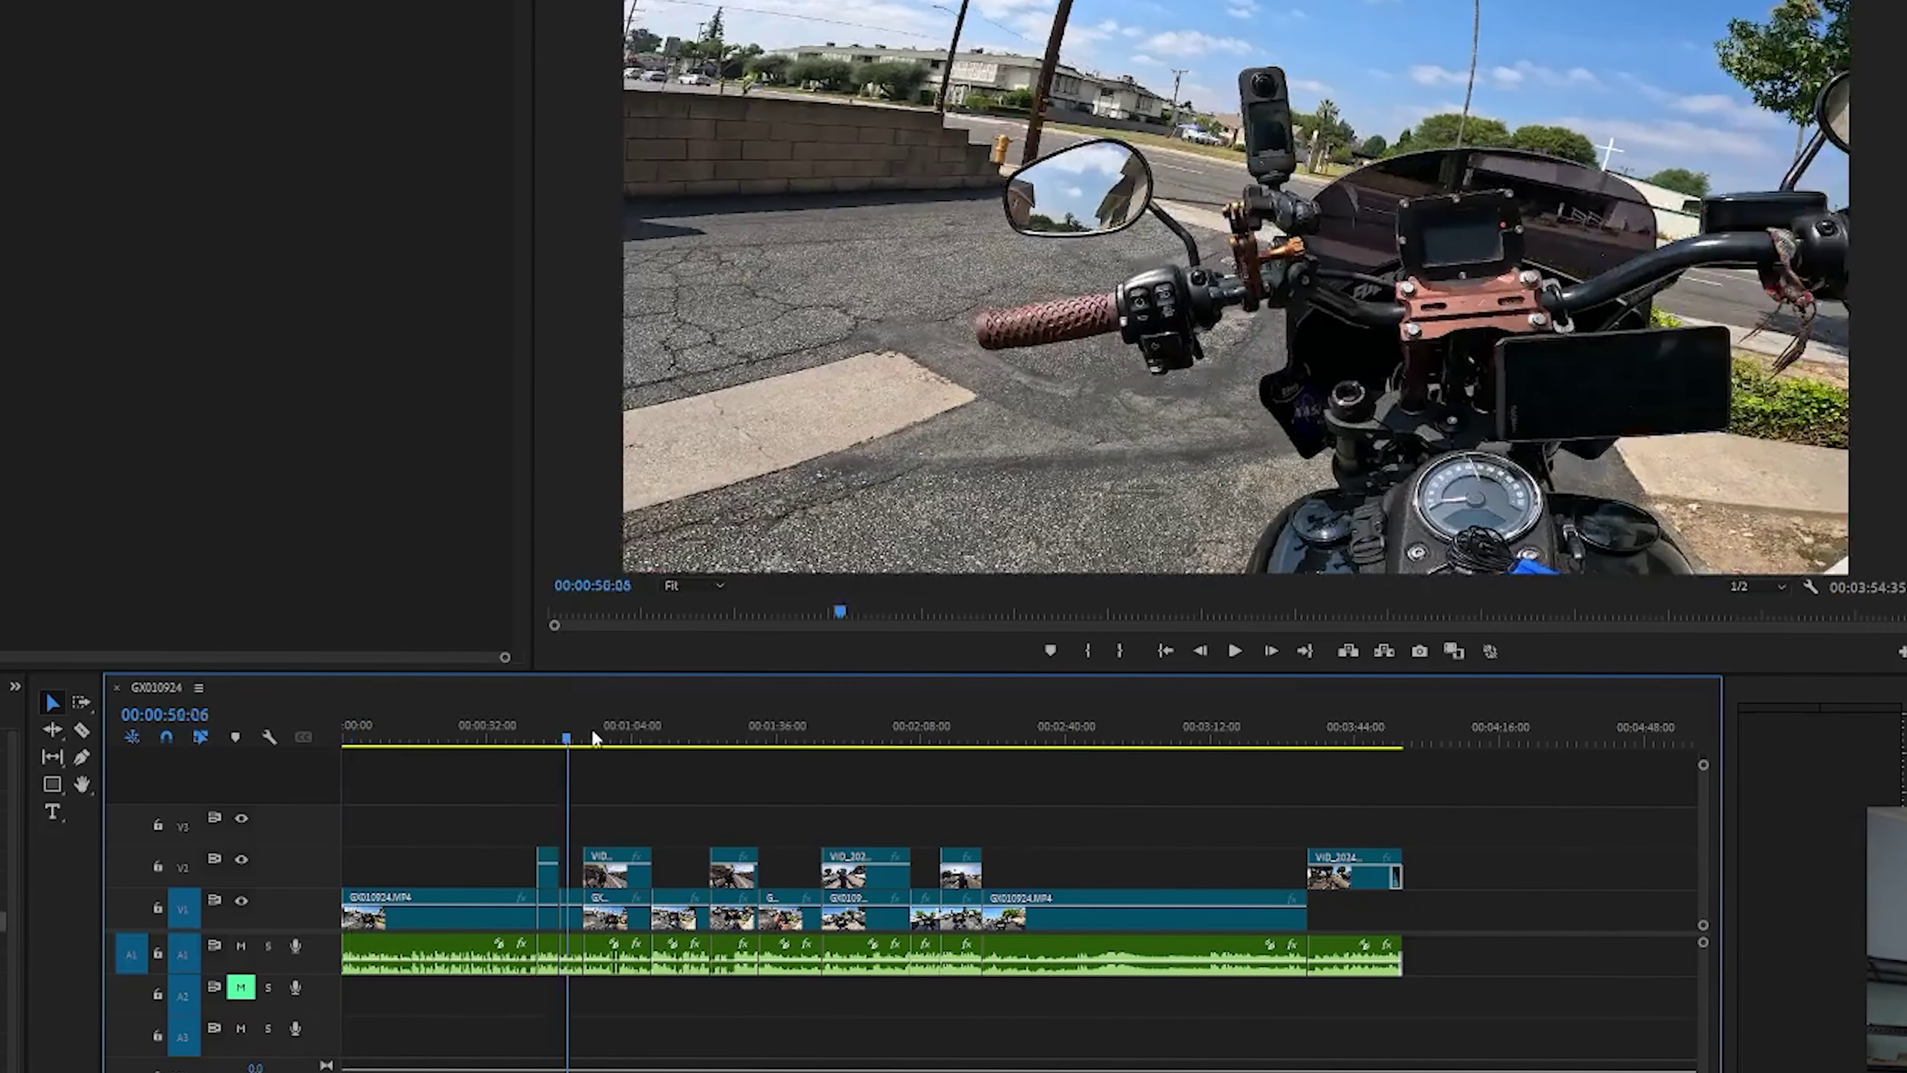
pyautogui.click(758, 737)
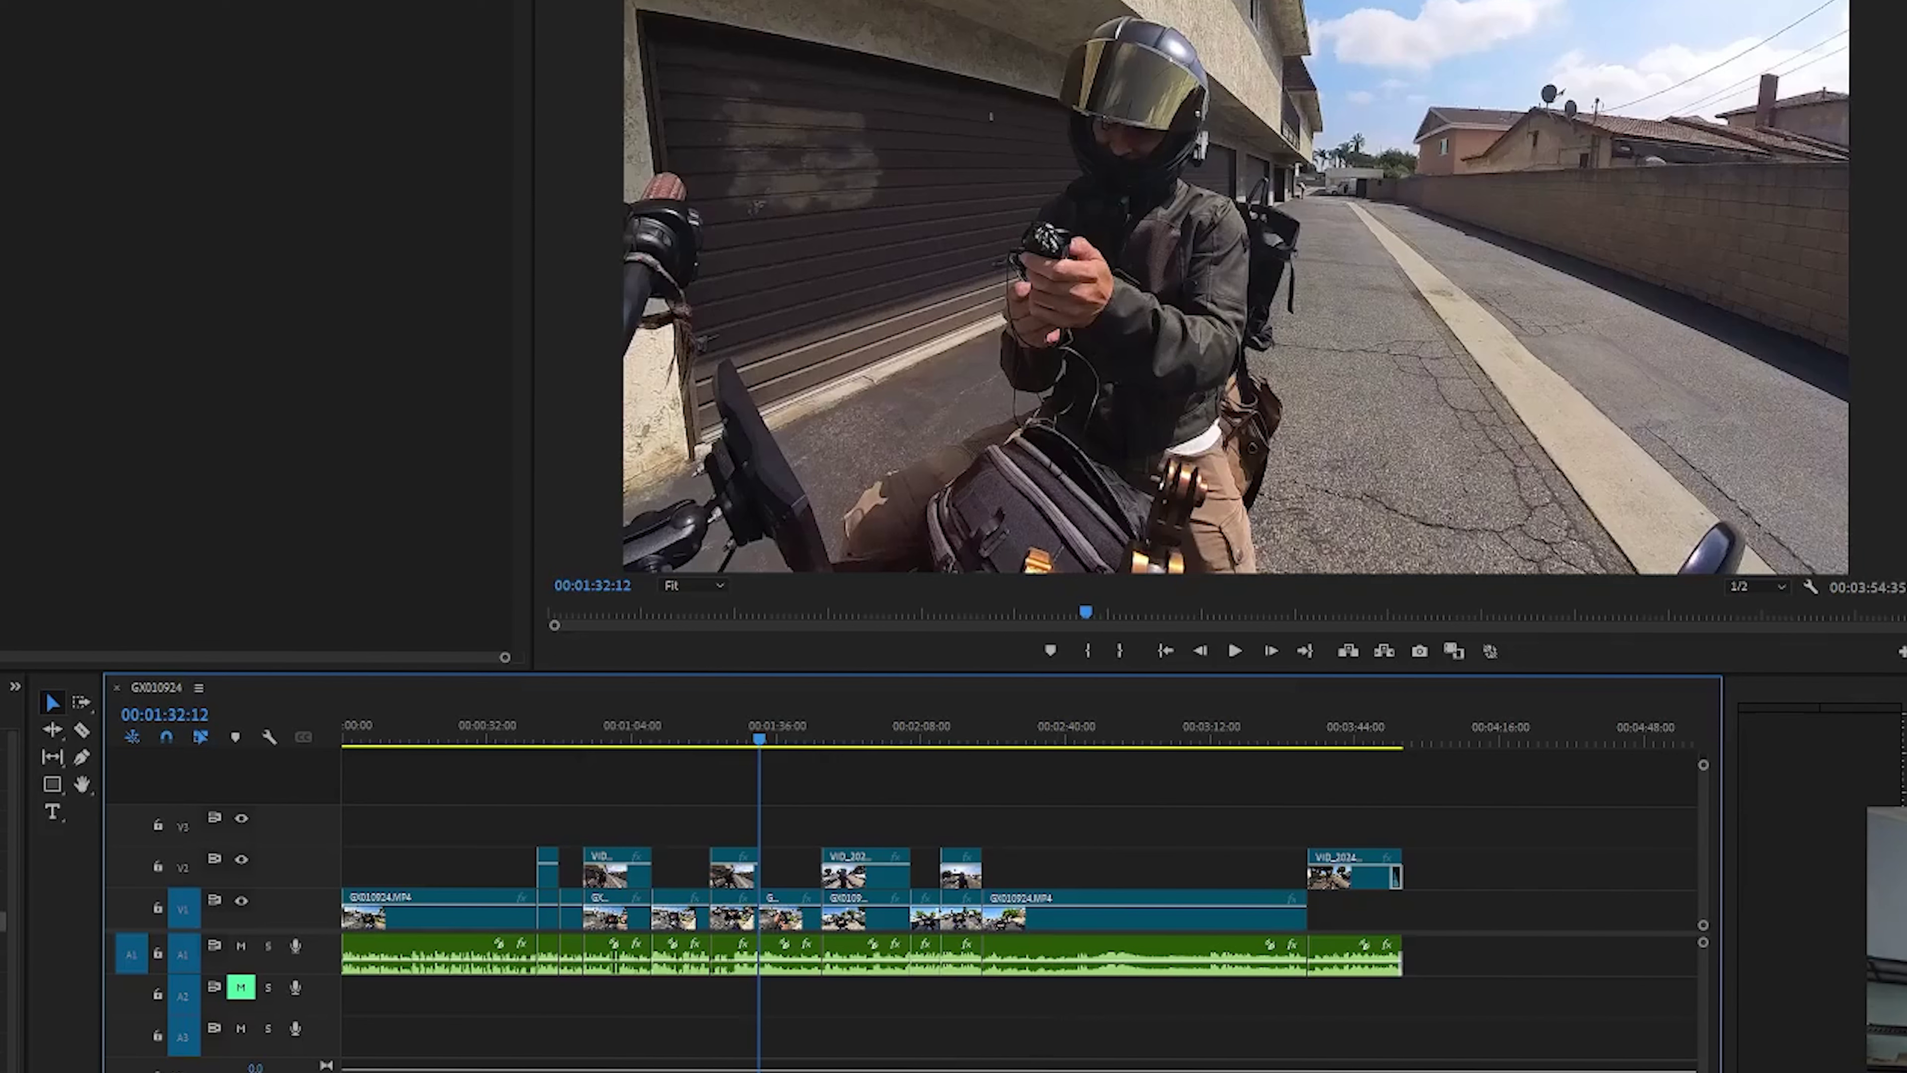
# Switch to File Explorer and open the Epidemic Sound music folder.
pyautogui.click(691, 1041)
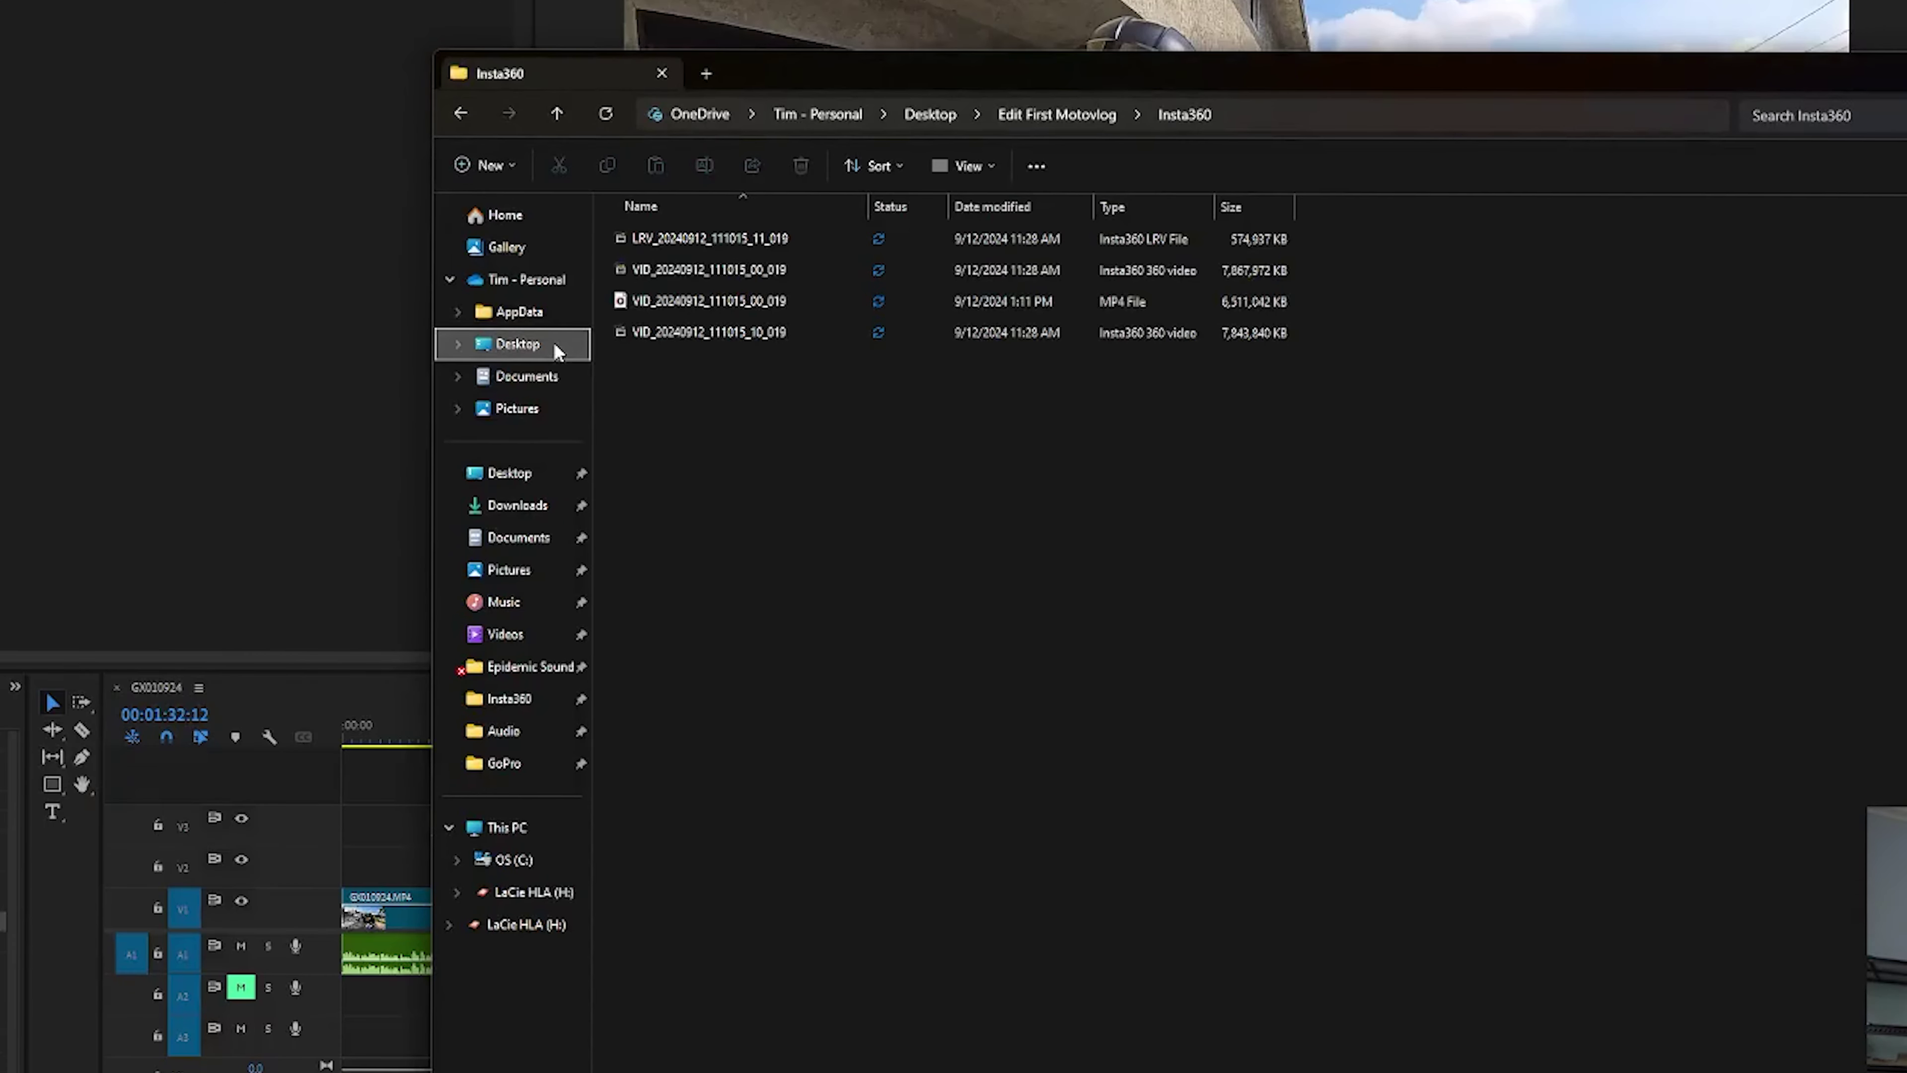
pyautogui.click(530, 667)
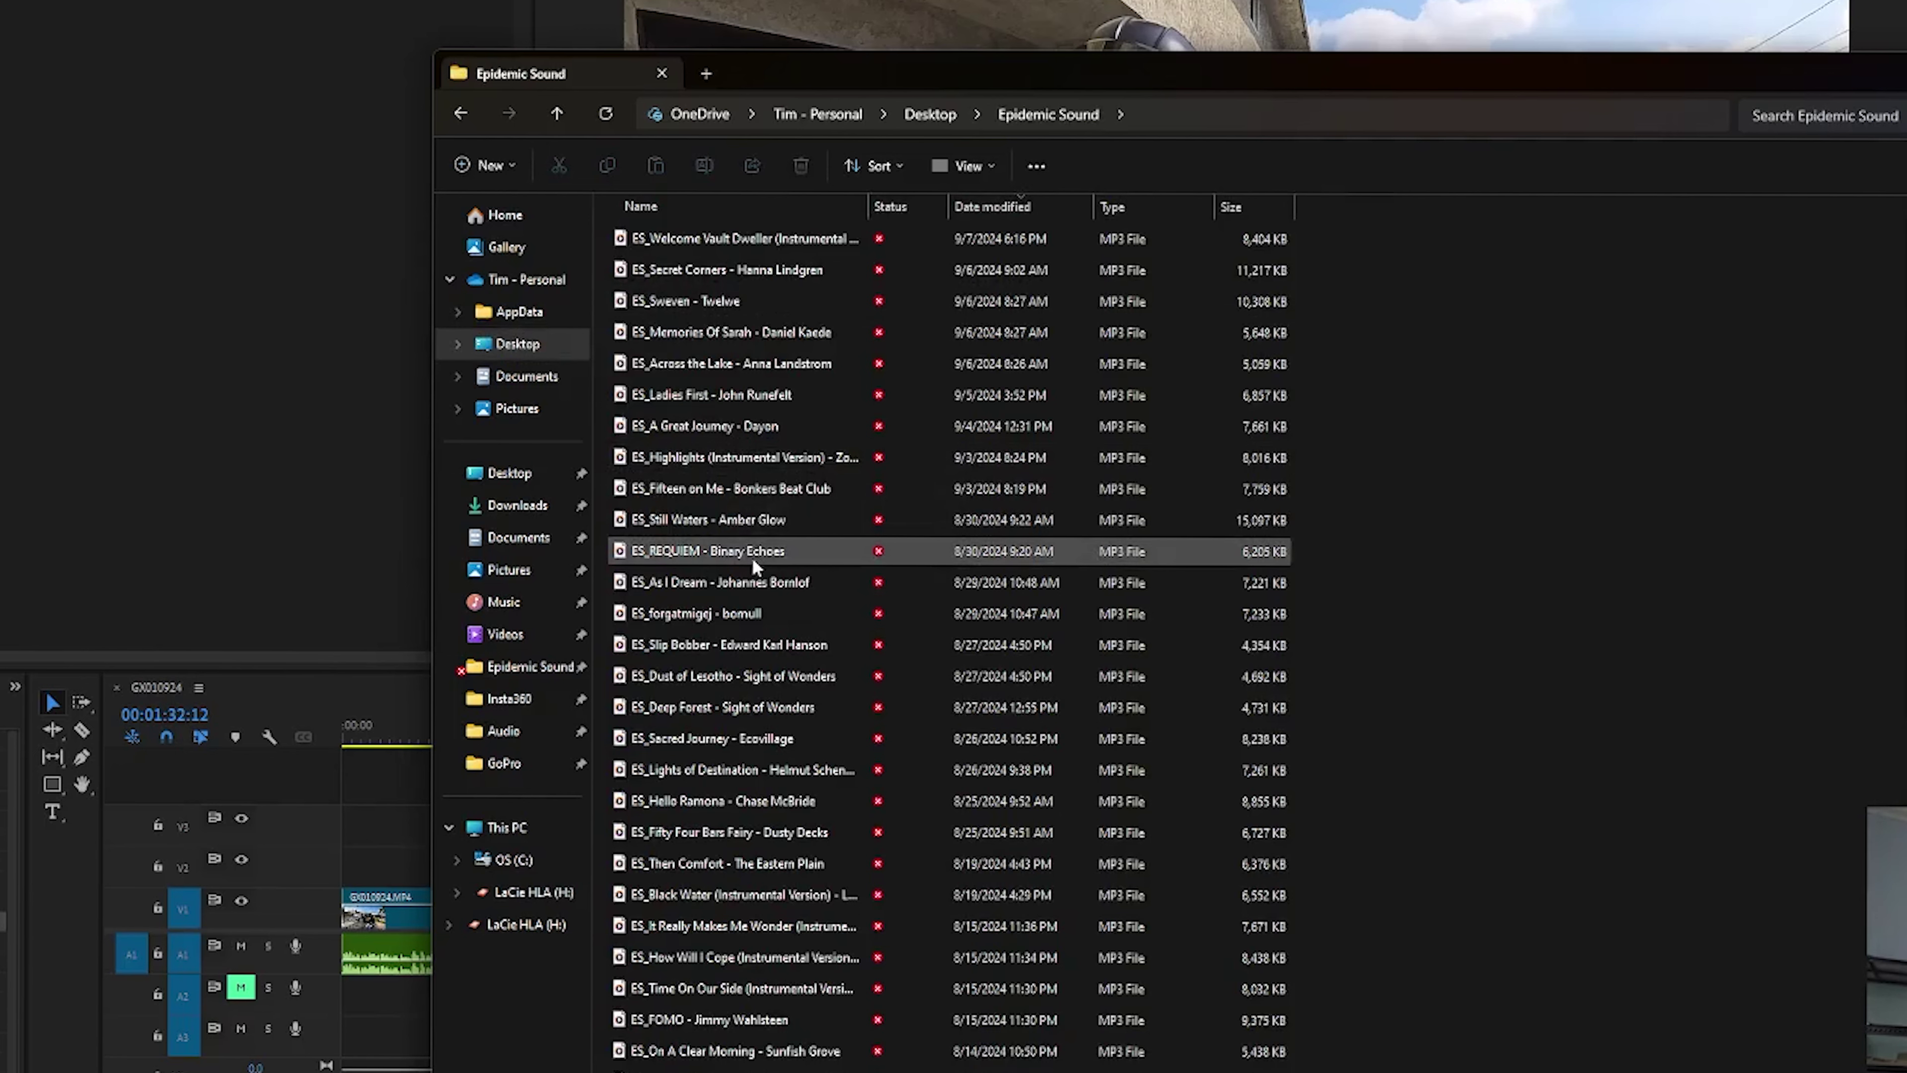